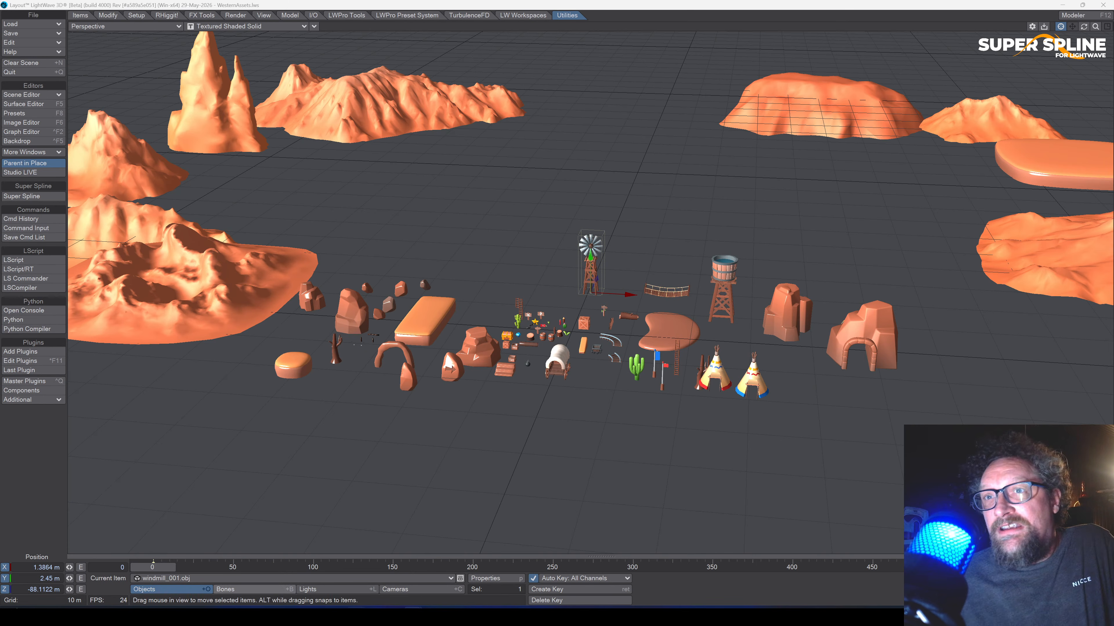
# Look at the Western 3D Models Pack product page in the browser.
pyautogui.click(456, 559)
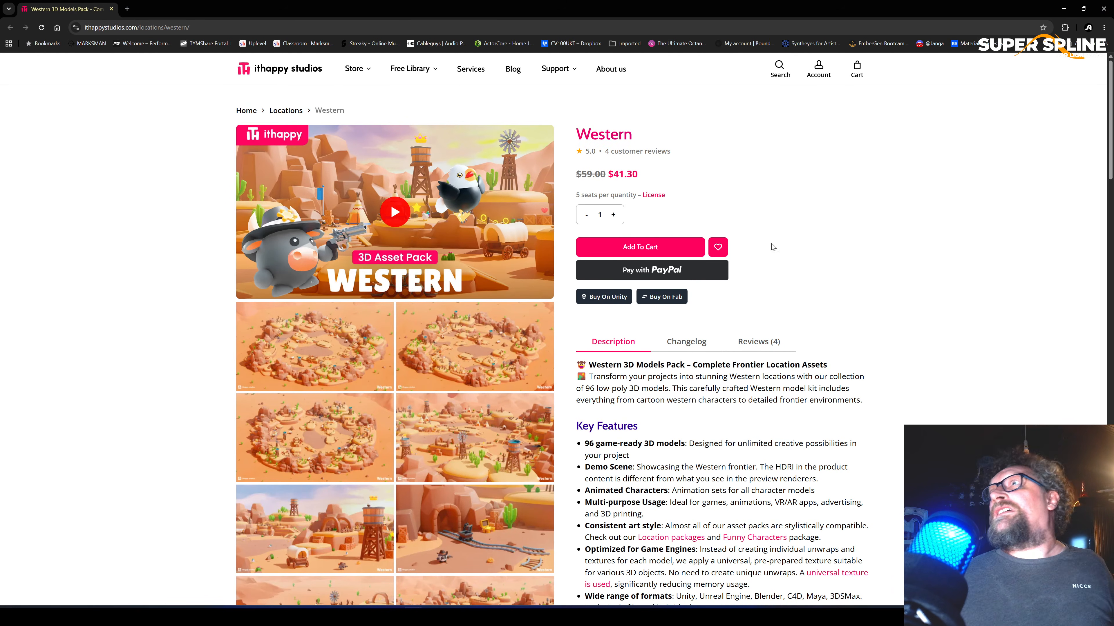
pyautogui.click(1063, 9)
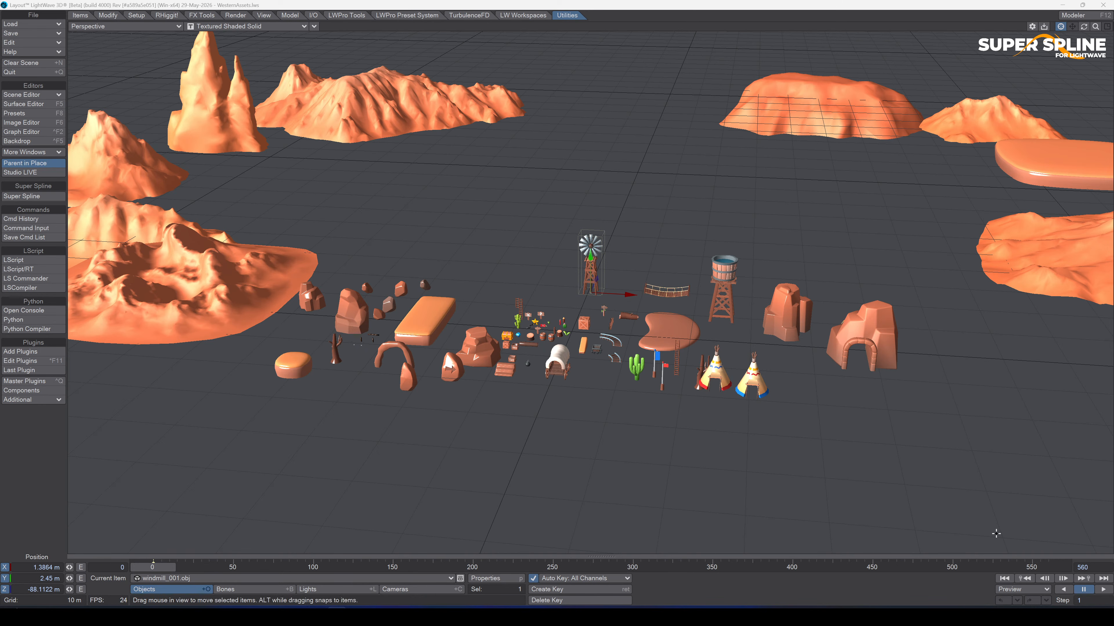
# Switch to LightWave Modeler and move the PlanView.png image window clear of the Top view.
pyautogui.moveTo(969, 619)
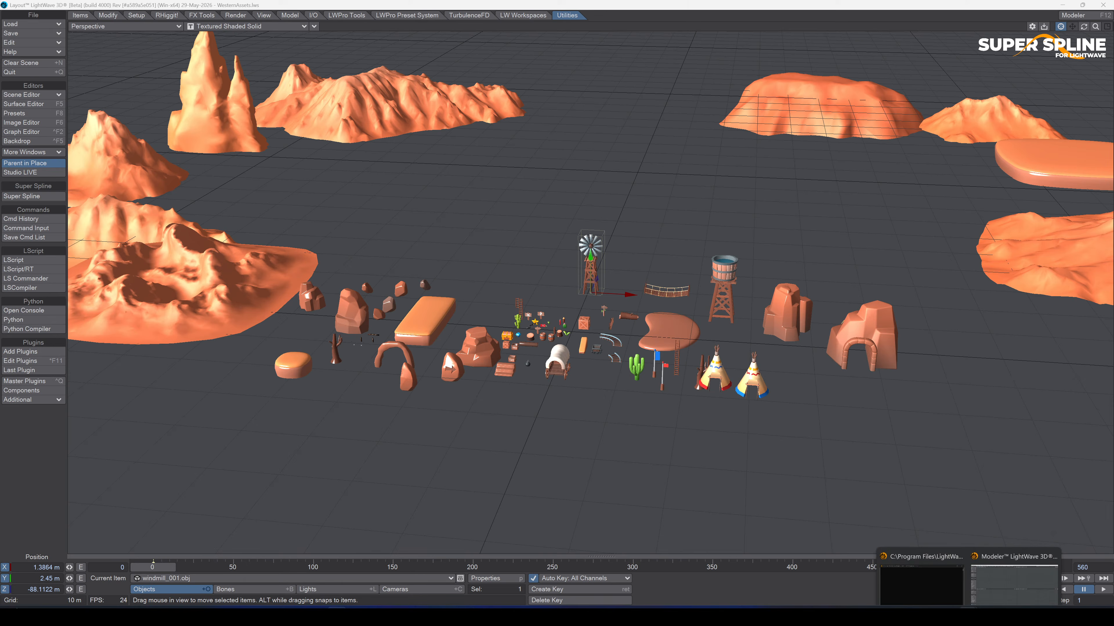
pyautogui.click(1013, 580)
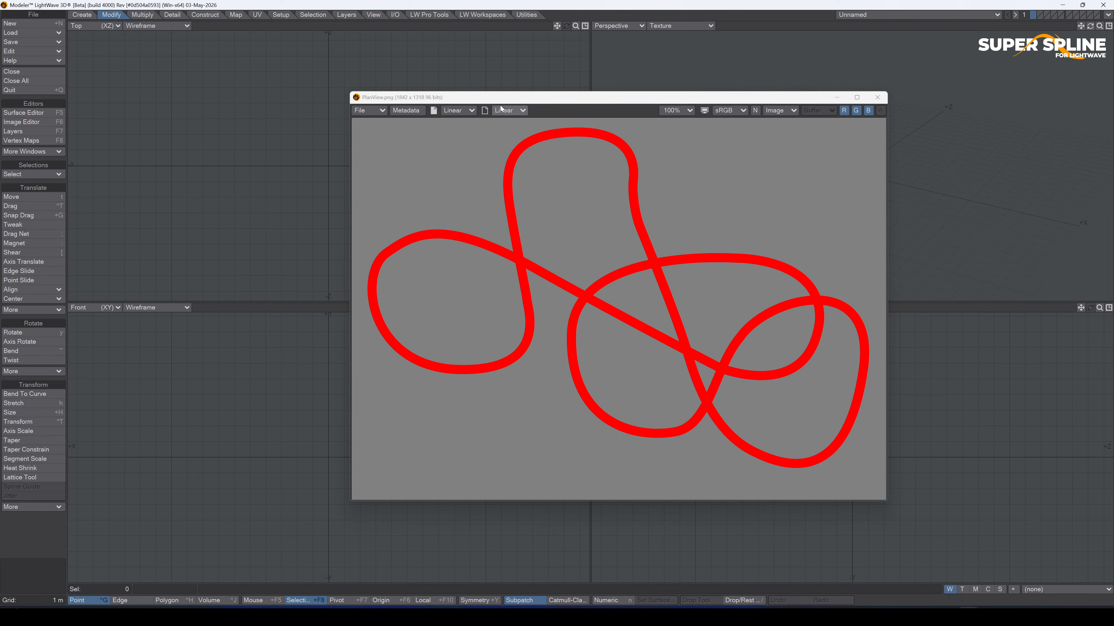
pyautogui.moveTo(475, 96)
pyautogui.mouseDown()
pyautogui.moveTo(382, 121)
pyautogui.moveTo(575, 112)
pyautogui.moveTo(483, 111)
pyautogui.mouseUp()
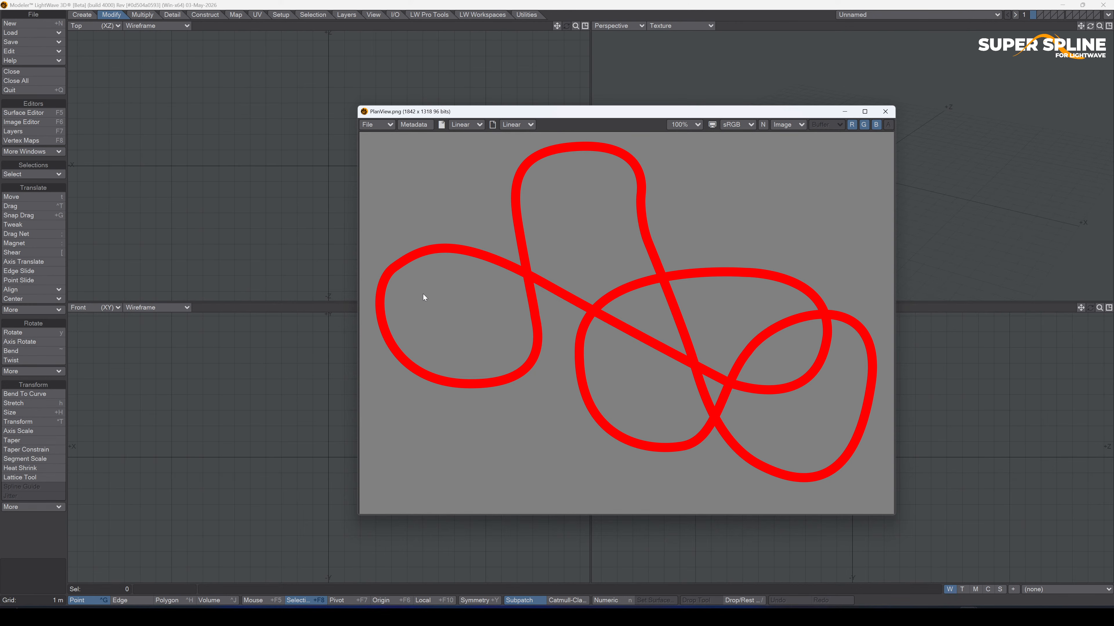
pyautogui.moveTo(597, 111); pyautogui.dragTo(701, 115)
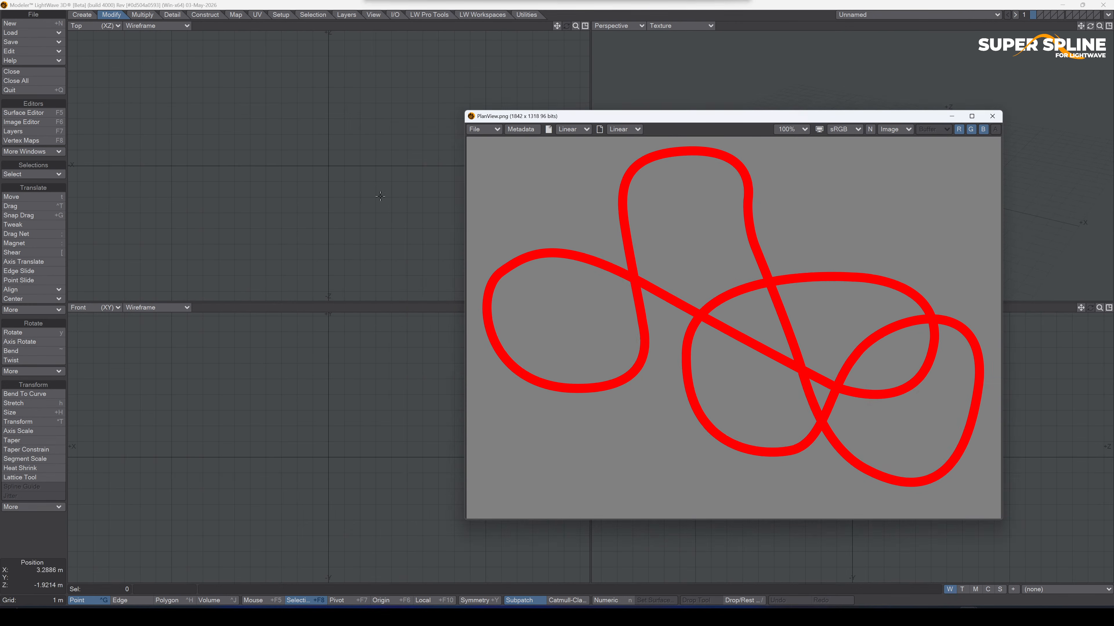
# Set PlanView.png as the Top view's backdrop image with a height of 50 m.
pyautogui.press('o')
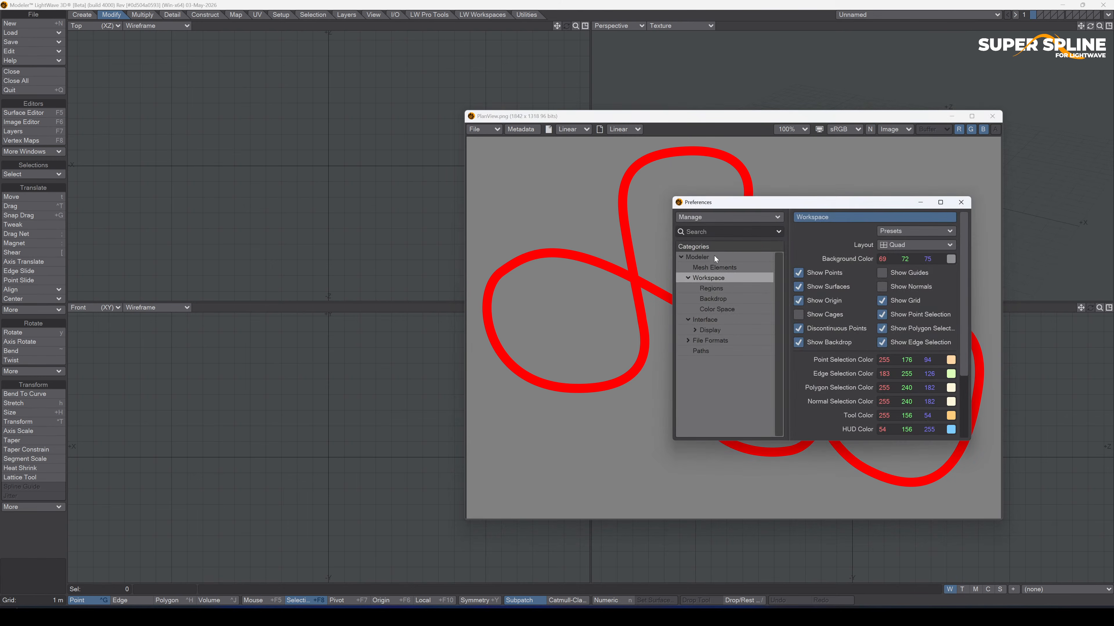
pyautogui.click(721, 299)
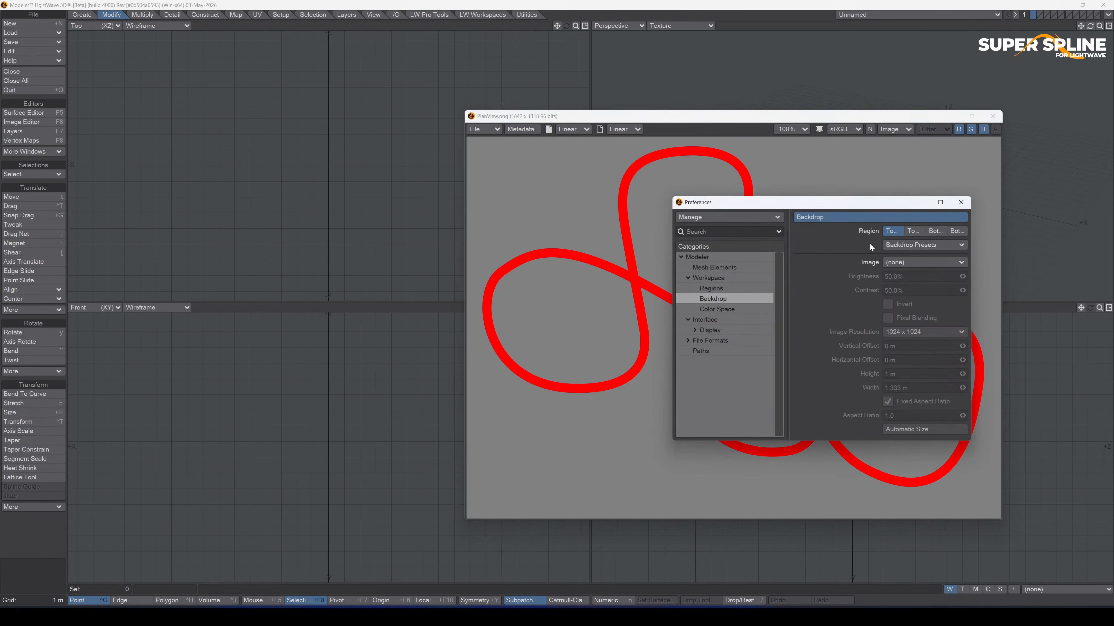
pyautogui.click(895, 263)
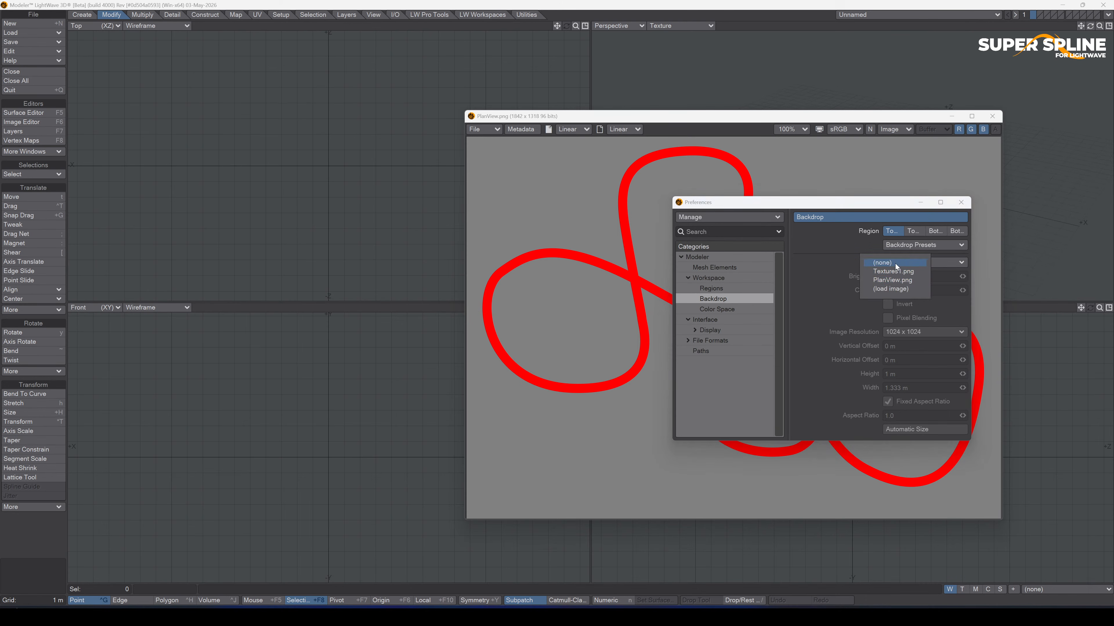
pyautogui.click(908, 281)
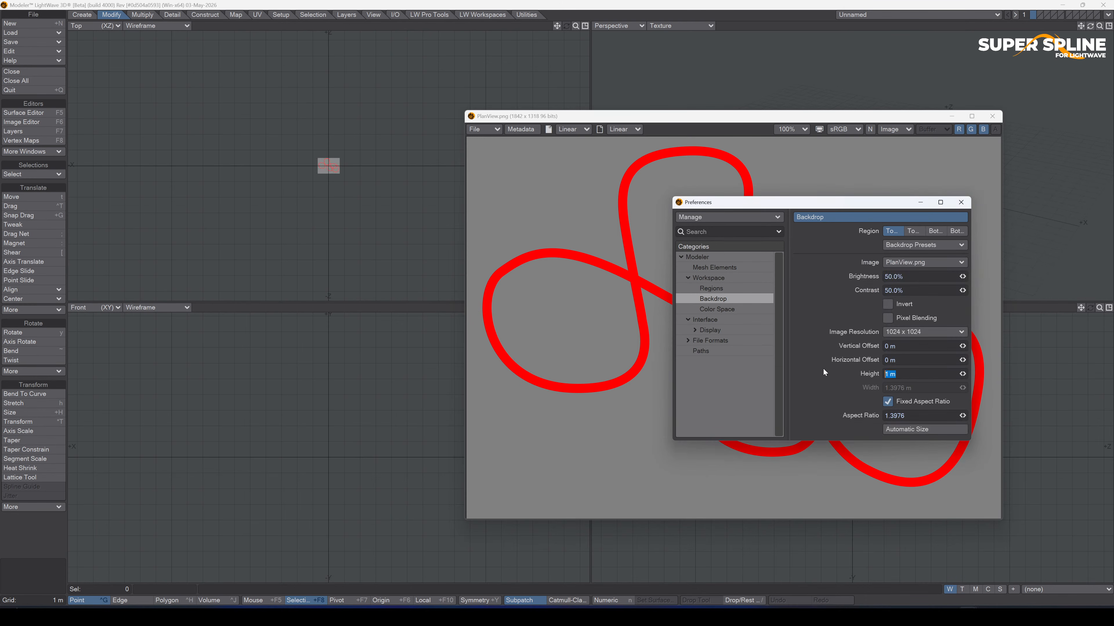
pyautogui.write('50')
pyautogui.press('Return')
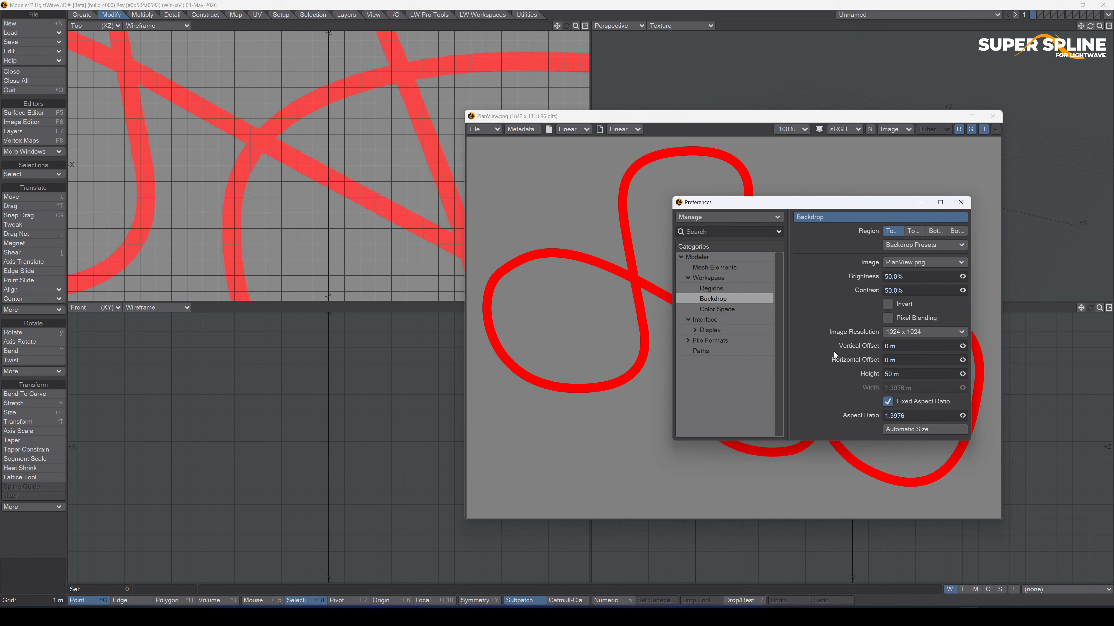
# Close the image and Preferences windows and show the Top view alone, with the whole track backdrop filling it.
pyautogui.moveTo(576, 25); pyautogui.dragTo(629, 37)
pyautogui.click(999, 119)
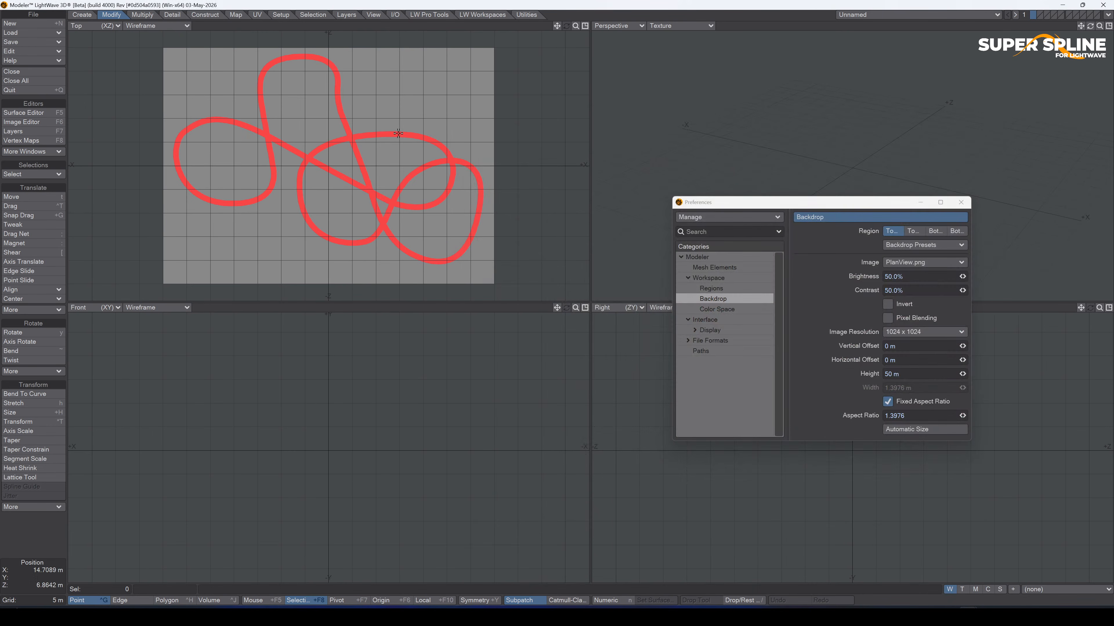
pyautogui.press('KP_0')
pyautogui.moveTo(791, 202); pyautogui.dragTo(895, 202)
pyautogui.click(1063, 202)
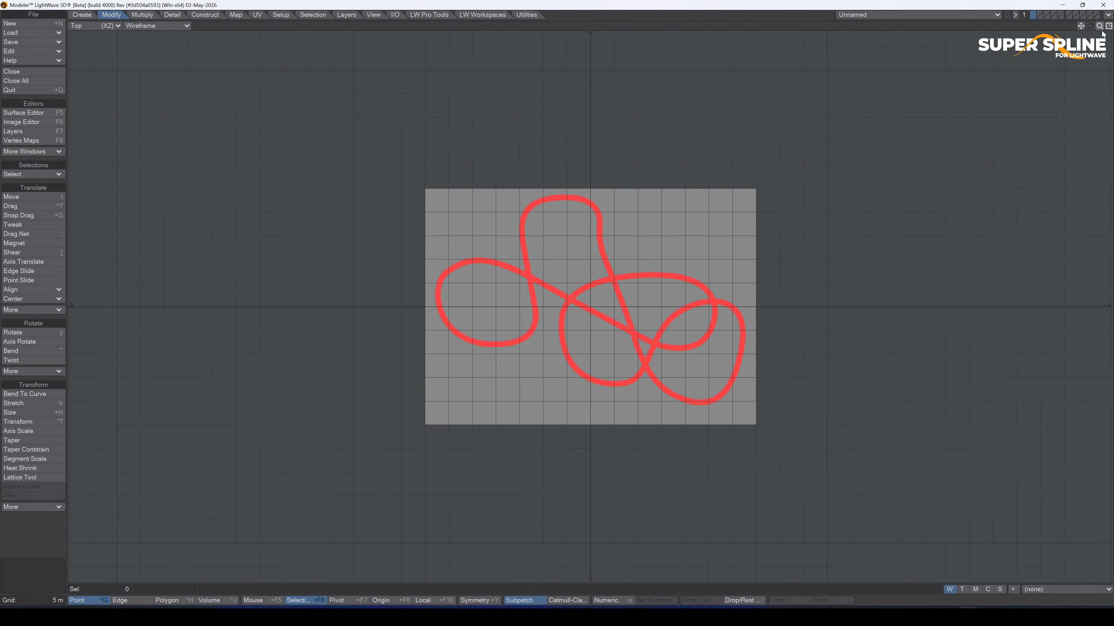
pyautogui.moveTo(1099, 26); pyautogui.dragTo(1111, 27)
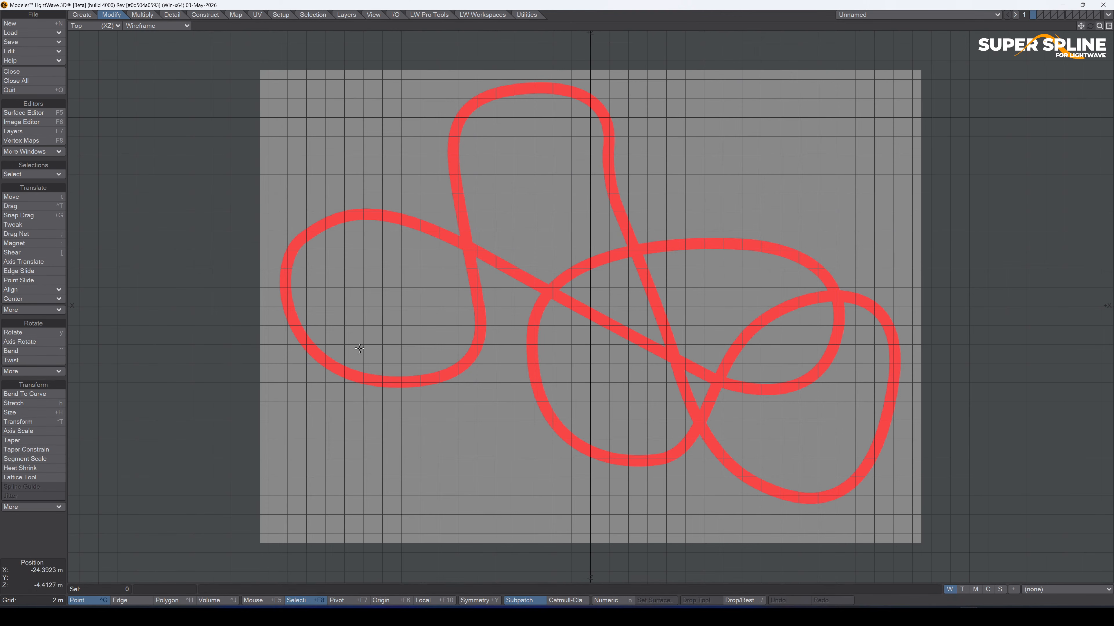
# Start a Bezier curve with one segment on the track stretch descending from the upper loop, and align its handles to the path.
pyautogui.click(86, 15)
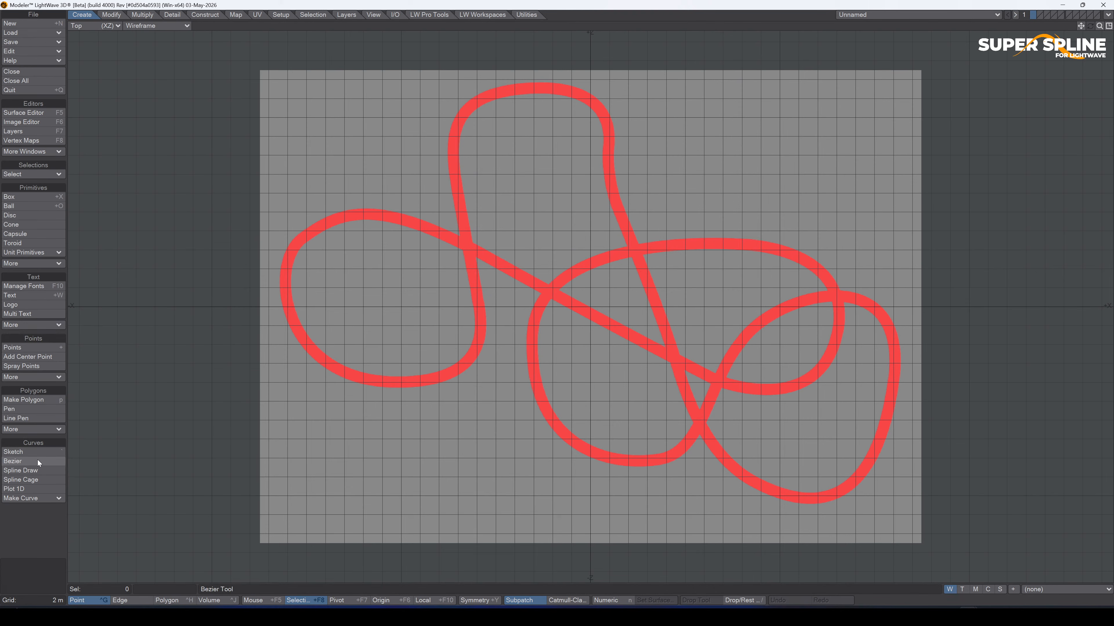
pyautogui.click(22, 463)
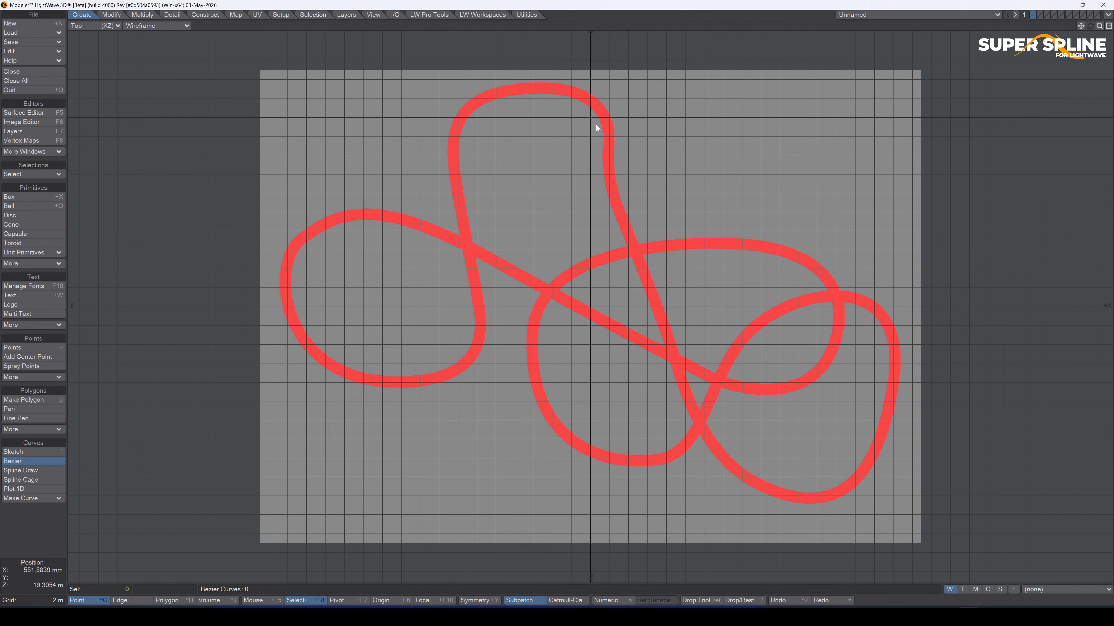
pyautogui.click(650, 289)
pyautogui.click(611, 185)
pyautogui.moveTo(586, 197); pyautogui.dragTo(620, 220)
pyautogui.moveTo(664, 286); pyautogui.dragTo(643, 268)
pyautogui.moveTo(611, 193); pyautogui.dragTo(614, 195)
# Set the Bezier tool's subdivision to 5 in its numeric settings.
pyautogui.press('n')
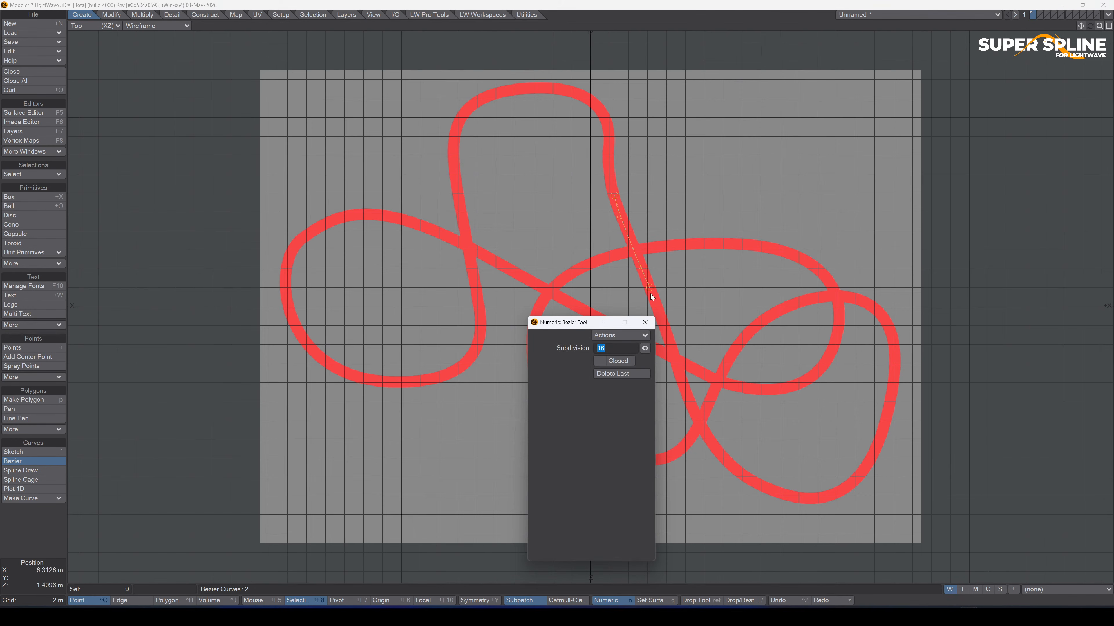
pyautogui.moveTo(563, 323); pyautogui.dragTo(328, 191)
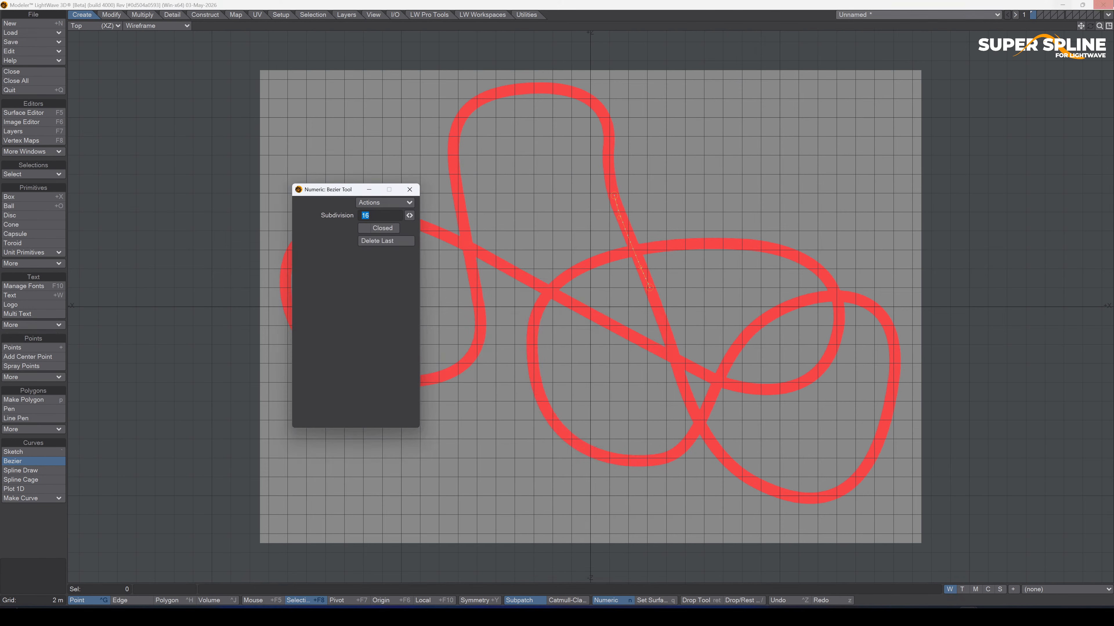
pyautogui.moveTo(1099, 26); pyautogui.dragTo(1109, 27)
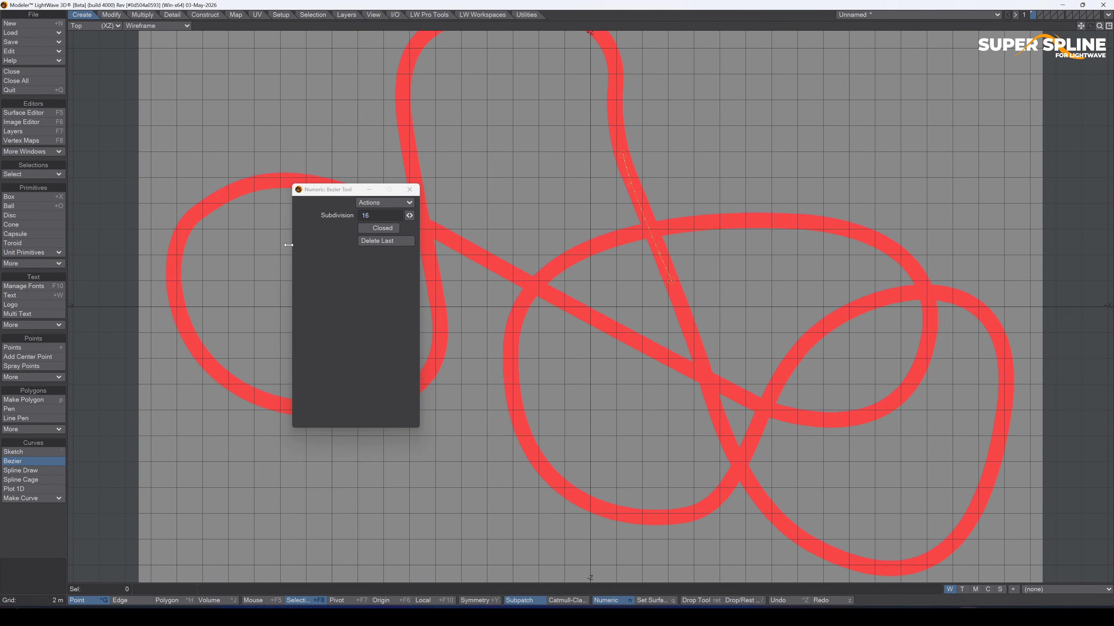
pyautogui.click(365, 214)
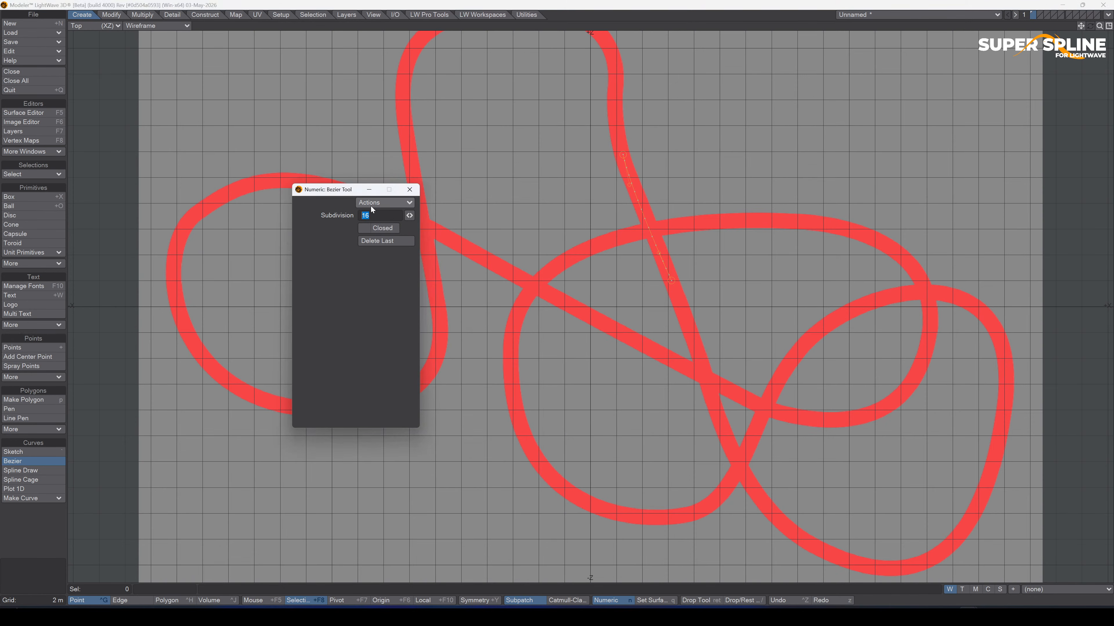
pyautogui.click(673, 283)
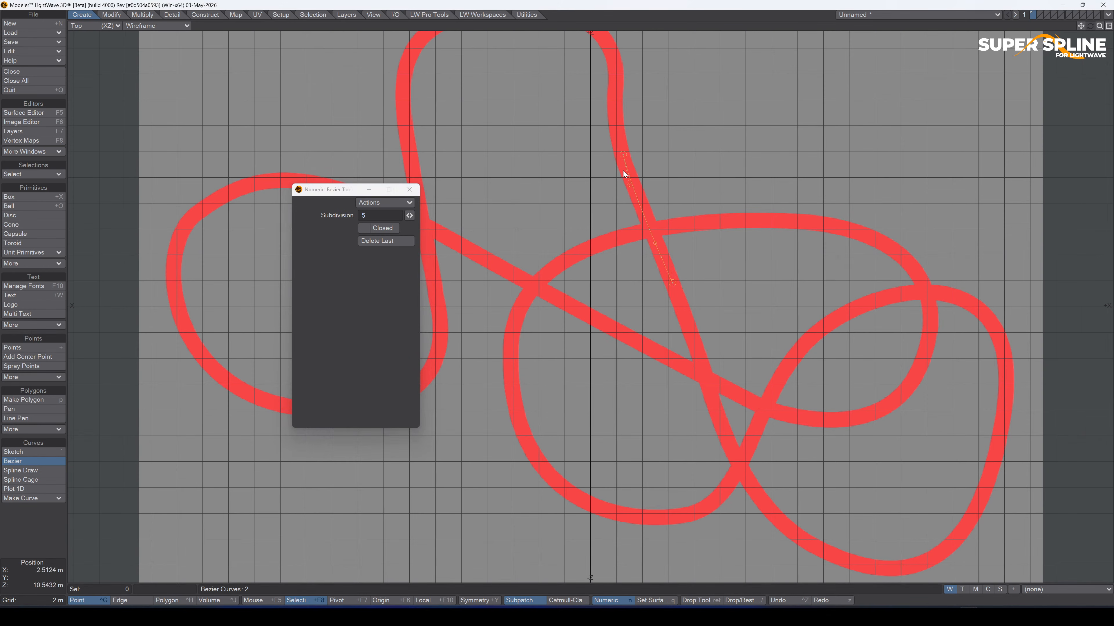
# Extend the Bezier curve up the right side and across the top of the upper loop, shaping the handles to the track.
pyautogui.moveTo(622, 155); pyautogui.dragTo(642, 189)
pyautogui.press('g')
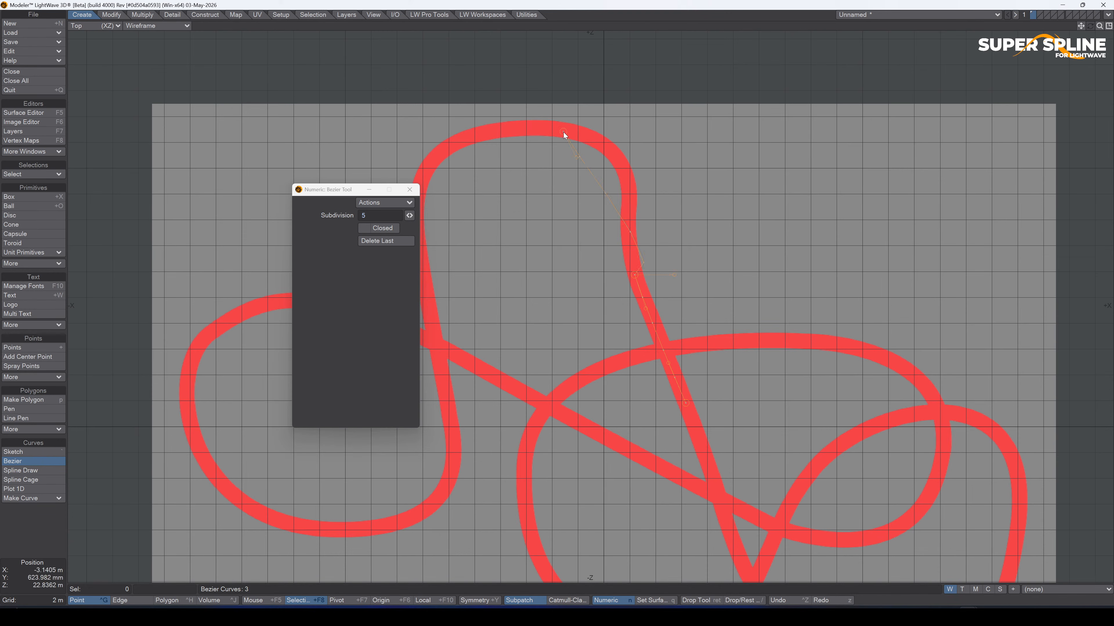
pyautogui.moveTo(563, 133); pyautogui.dragTo(602, 139)
pyautogui.moveTo(670, 275); pyautogui.dragTo(622, 205)
pyautogui.moveTo(563, 132); pyautogui.dragTo(633, 153)
pyautogui.click(474, 134)
pyautogui.moveTo(480, 145); pyautogui.dragTo(489, 127)
pyautogui.moveTo(582, 118); pyautogui.dragTo(533, 118)
# Continue the Bezier curve down the left side of the upper loop, adjusting points and handles to follow the track.
pyautogui.moveTo(334, 189); pyautogui.dragTo(258, 147)
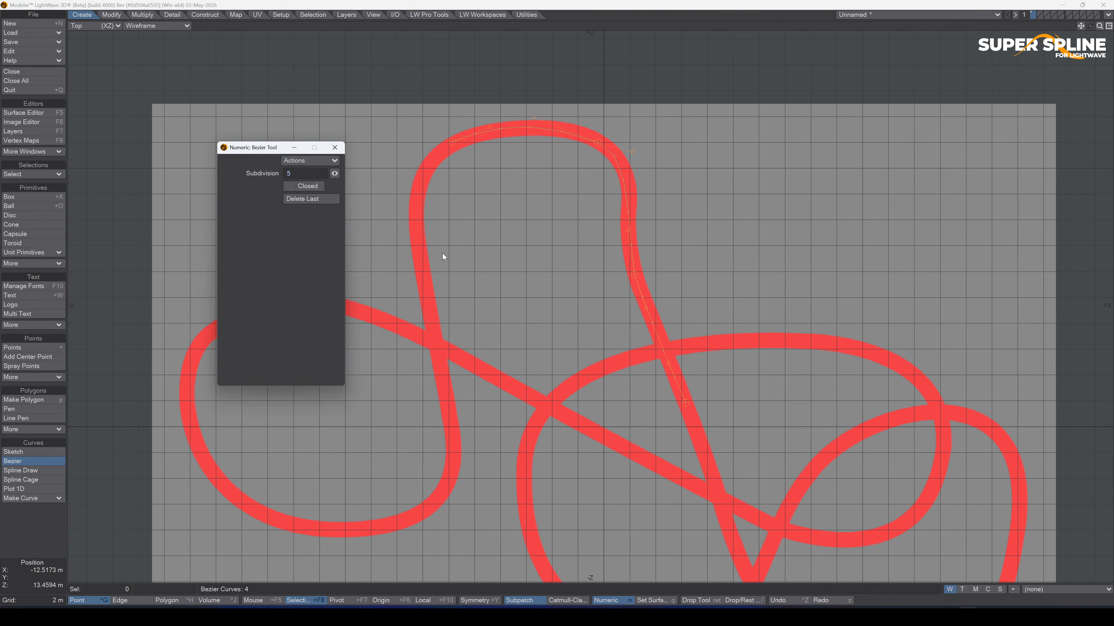
pyautogui.click(421, 252)
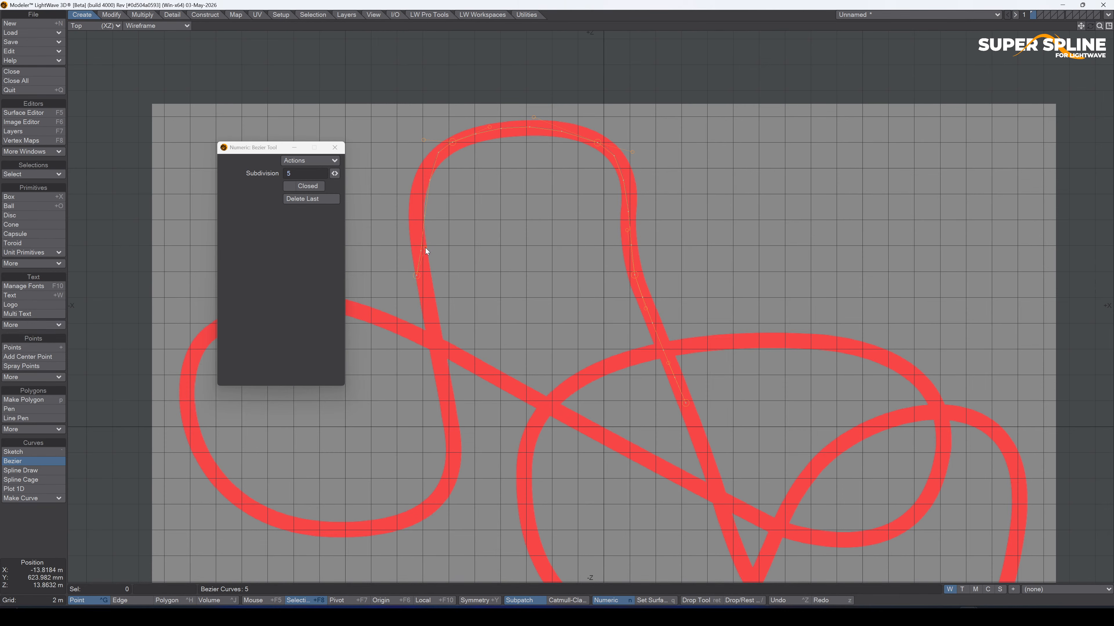
pyautogui.moveTo(425, 249); pyautogui.dragTo(414, 229)
pyautogui.moveTo(414, 276); pyautogui.dragTo(425, 290)
pyautogui.moveTo(421, 241); pyautogui.dragTo(404, 226)
pyautogui.moveTo(412, 153)
pyautogui.mouseDown()
pyautogui.moveTo(400, 168)
pyautogui.moveTo(411, 165)
pyautogui.mouseUp()
pyautogui.moveTo(422, 293); pyautogui.dragTo(423, 284)
pyautogui.moveTo(404, 225); pyautogui.dragTo(414, 223)
# Continue the Bezier curve down to the bottom of the leftmost loop, fitting the handles around its lower-right bend.
pyautogui.click(452, 436)
pyautogui.moveTo(447, 410); pyautogui.dragTo(457, 407)
pyautogui.moveTo(416, 311); pyautogui.dragTo(429, 318)
pyautogui.click(357, 530)
pyautogui.moveTo(372, 508); pyautogui.dragTo(421, 522)
pyautogui.moveTo(453, 466); pyautogui.dragTo(463, 497)
pyautogui.moveTo(450, 406); pyautogui.dragTo(445, 400)
# Trace the left side of the leftmost loop up to its top with Bezier points and matching handles.
pyautogui.moveTo(262, 148); pyautogui.dragTo(519, 155)
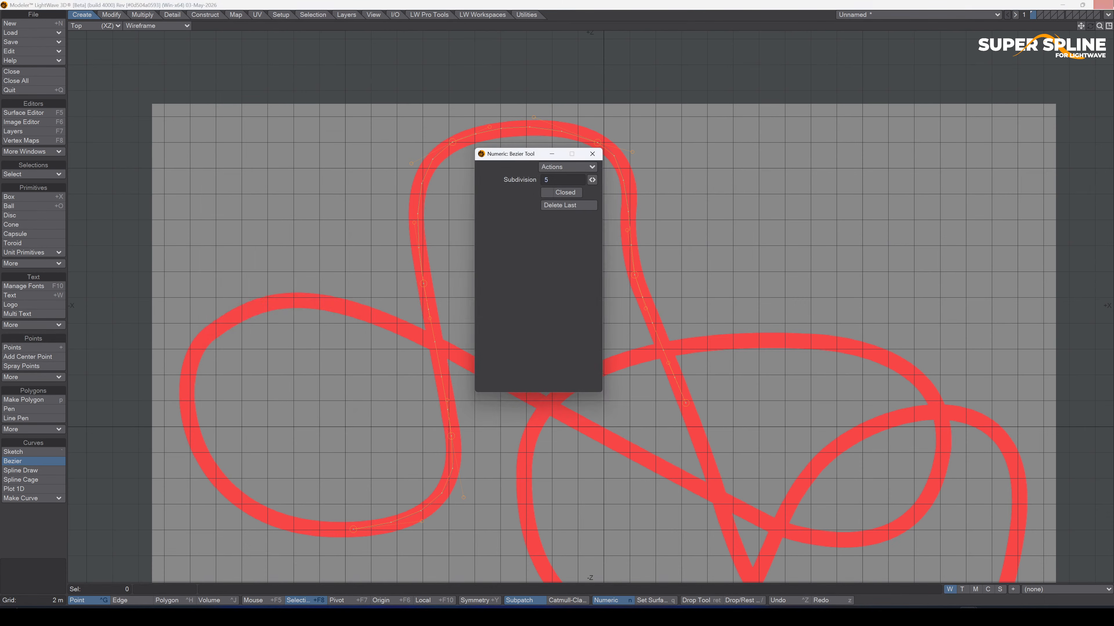
pyautogui.moveTo(1081, 26); pyautogui.dragTo(1113, 0)
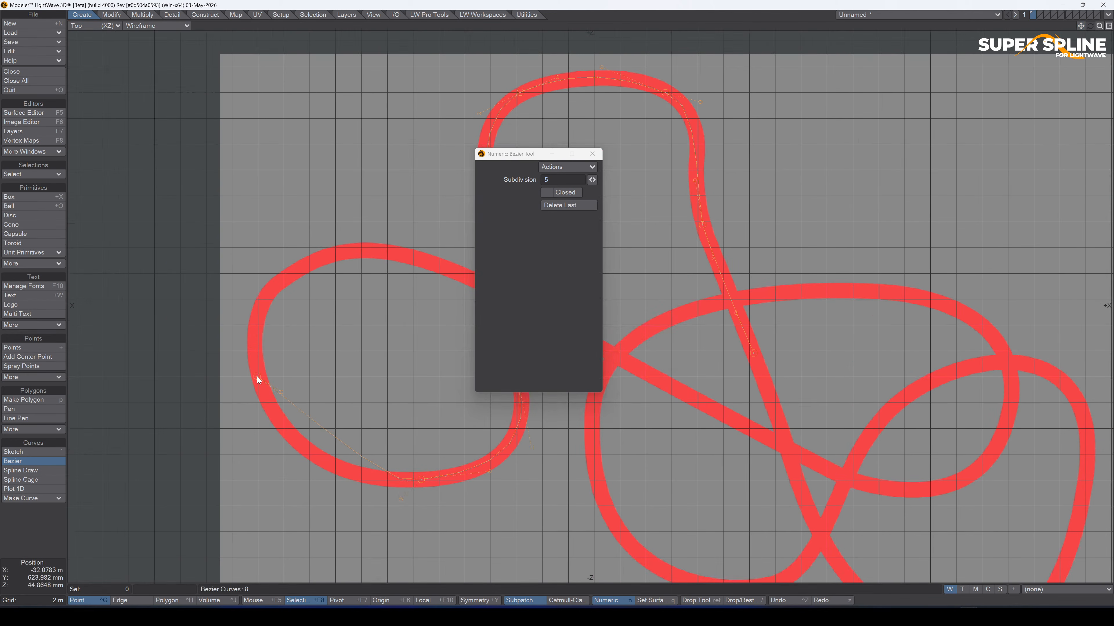
pyautogui.moveTo(257, 376); pyautogui.dragTo(262, 443)
pyautogui.moveTo(400, 502); pyautogui.dragTo(336, 489)
pyautogui.moveTo(330, 258); pyautogui.dragTo(290, 247)
pyautogui.moveTo(240, 362); pyautogui.dragTo(240, 319)
# Trace over the top of the leftmost loop and onto the long diagonal stretch with the Bezier curve.
pyautogui.moveTo(511, 154); pyautogui.dragTo(180, 122)
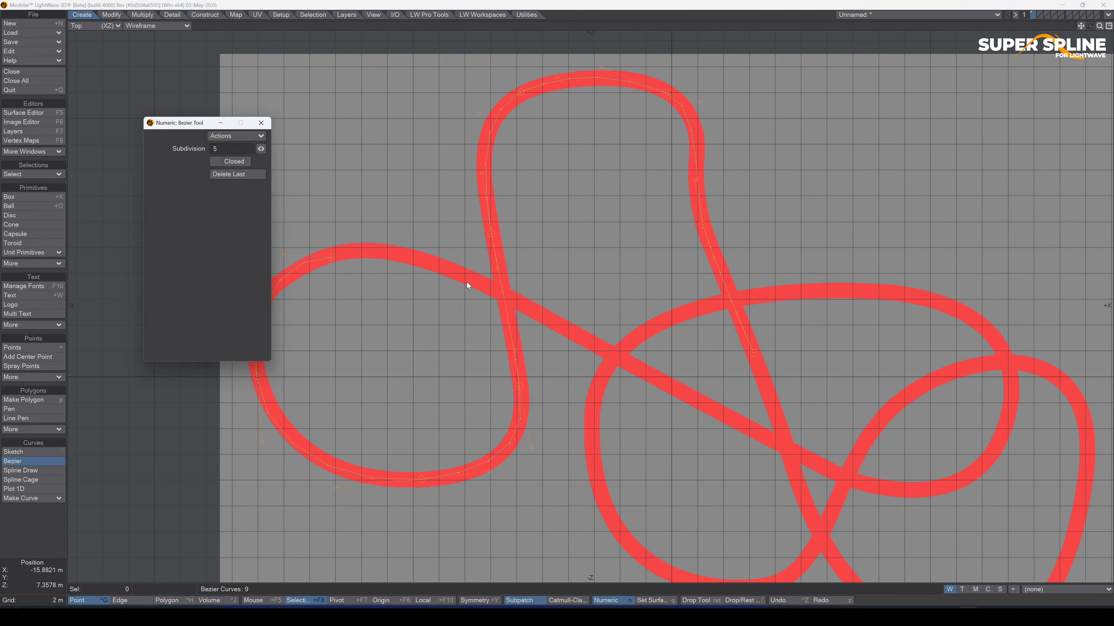
pyautogui.moveTo(485, 285); pyautogui.dragTo(455, 280)
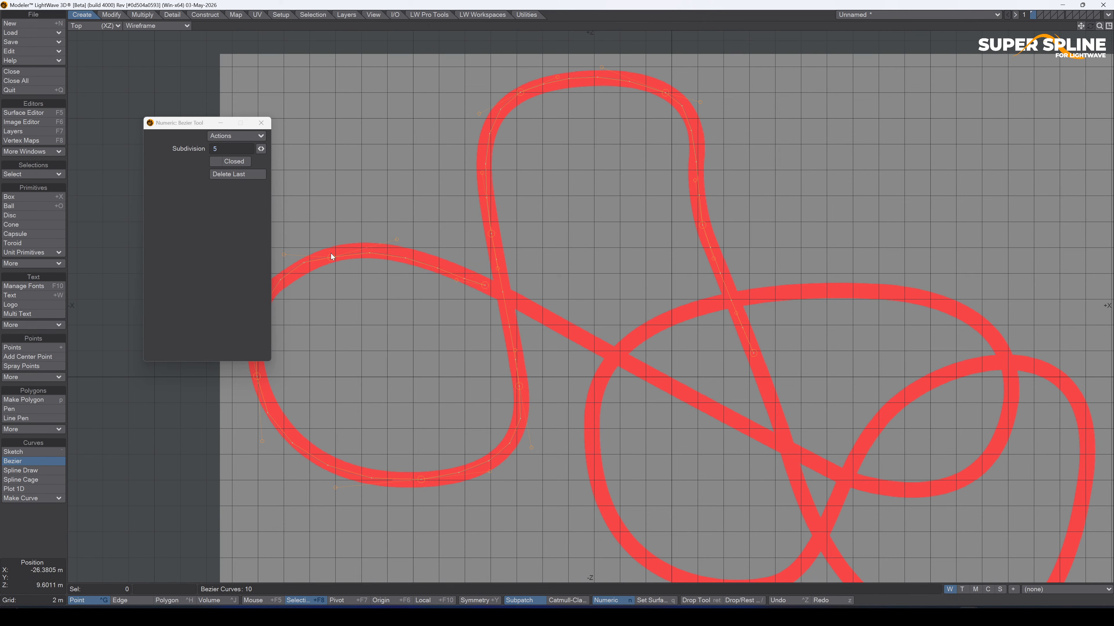
pyautogui.moveTo(331, 258)
pyautogui.mouseDown()
pyautogui.moveTo(355, 249)
pyautogui.moveTo(332, 256)
pyautogui.mouseUp()
pyautogui.moveTo(456, 278); pyautogui.dragTo(456, 276)
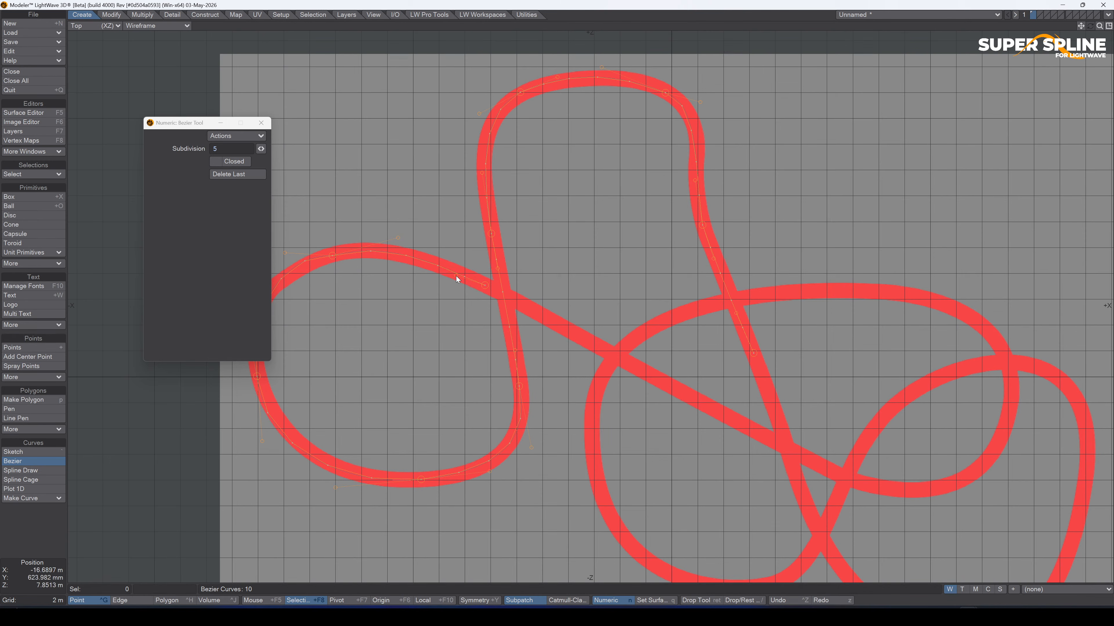
pyautogui.click(664, 386)
pyautogui.moveTo(683, 395); pyautogui.dragTo(684, 394)
# Carry the Bezier curve from the end of the diagonal around the right bend to the top of the middle loop.
pyautogui.click(896, 488)
pyautogui.moveTo(864, 476); pyautogui.dragTo(848, 488)
pyautogui.moveTo(986, 417); pyautogui.dragTo(1010, 459)
pyautogui.moveTo(921, 500); pyautogui.dragTo(946, 509)
pyautogui.moveTo(862, 306); pyautogui.dragTo(968, 275)
pyautogui.moveTo(1029, 381); pyautogui.dragTo(1024, 350)
# Trace the upper-left bend of the middle loop down to its left side, shaping the Bezier handles.
pyautogui.moveTo(672, 315); pyautogui.dragTo(745, 298)
pyautogui.moveTo(813, 274); pyautogui.dragTo(754, 289)
pyautogui.moveTo(592, 441); pyautogui.dragTo(577, 353)
pyautogui.moveTo(592, 446)
pyautogui.mouseDown()
pyautogui.moveTo(581, 472)
pyautogui.moveTo(591, 472)
pyautogui.moveTo(589, 436)
pyautogui.mouseUp()
# Trace the bottom of the middle loop with Bezier points and fit their handles to the track.
pyautogui.keyDown('alt'); pyautogui.moveTo(702, 483); pyautogui.dragTo(681, 345); pyautogui.keyUp('alt')
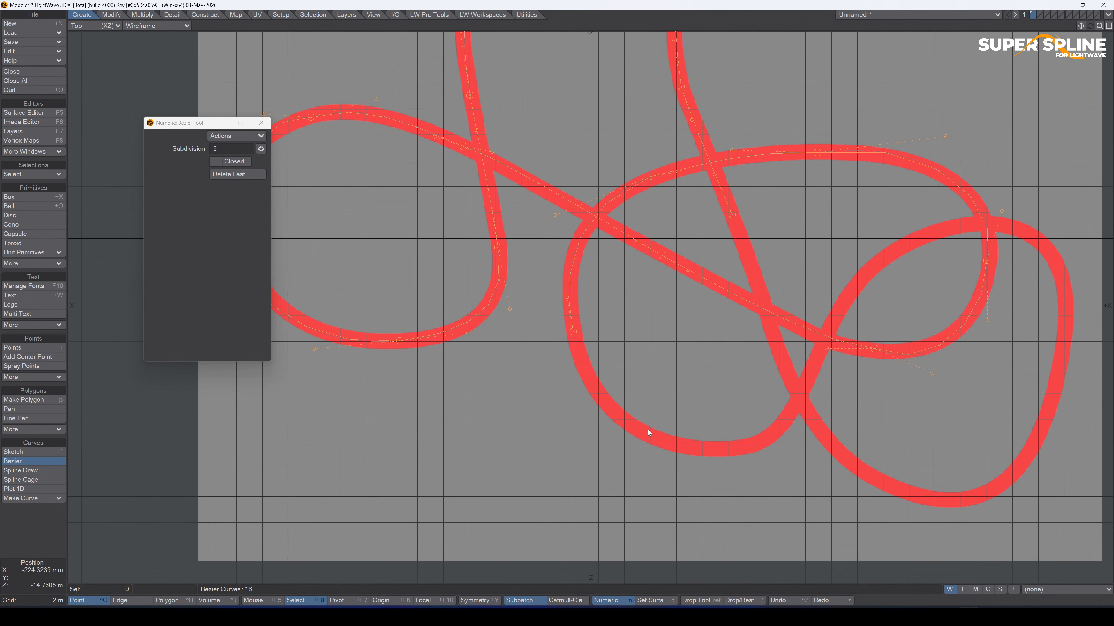
pyautogui.click(654, 438)
pyautogui.moveTo(636, 413)
pyautogui.mouseDown()
pyautogui.moveTo(616, 438)
pyautogui.moveTo(628, 425)
pyautogui.mouseUp()
pyautogui.moveTo(552, 357); pyautogui.dragTo(569, 372)
pyautogui.moveTo(770, 405); pyautogui.dragTo(778, 467)
# Extend the Bezier curve up and over the top of the rightmost loop, adjusting the handles to the track.
pyautogui.moveTo(888, 252); pyautogui.dragTo(827, 289)
pyautogui.moveTo(826, 391); pyautogui.dragTo(815, 361)
pyautogui.moveTo(1024, 232); pyautogui.dragTo(1006, 217)
pyautogui.moveTo(941, 225); pyautogui.dragTo(938, 222)
# Trace the right side and bottom of the rightmost loop and bring the Bezier curve back towards its start.
pyautogui.click(1050, 388)
pyautogui.moveTo(1054, 364); pyautogui.dragTo(1086, 327)
pyautogui.moveTo(912, 498); pyautogui.dragTo(989, 522)
pyautogui.moveTo(1058, 419); pyautogui.dragTo(1029, 478)
pyautogui.moveTo(779, 357); pyautogui.dragTo(791, 387)
pyautogui.moveTo(889, 511); pyautogui.dragTo(830, 466)
# Close the Bezier curve and adjust the handles at the joint so the closing segment follows the track.
pyautogui.click(239, 163)
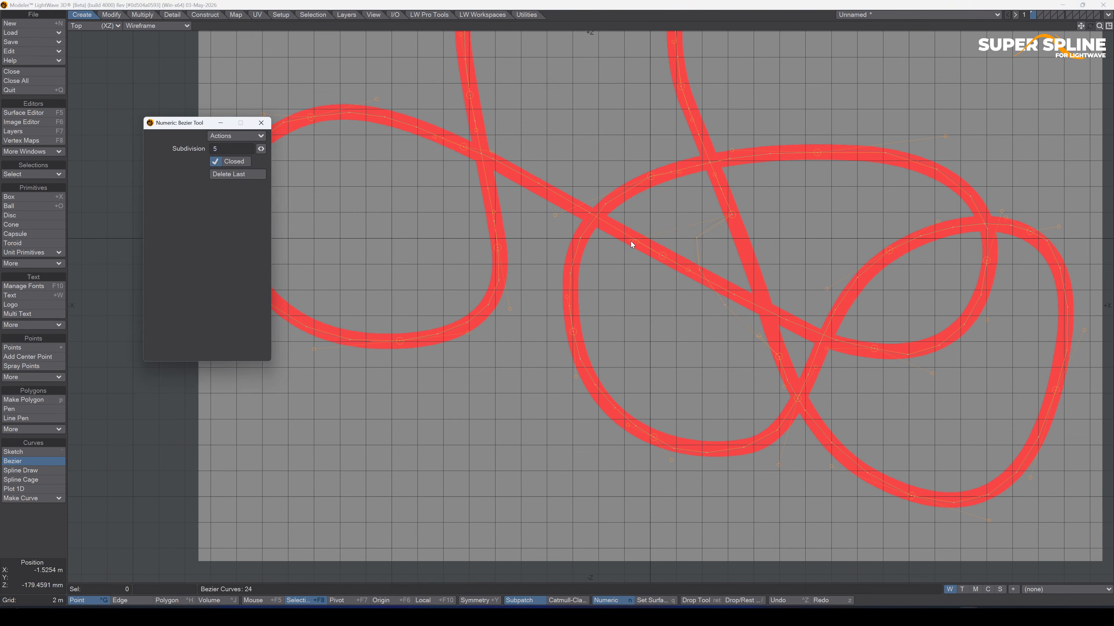
pyautogui.moveTo(630, 242); pyautogui.dragTo(745, 249)
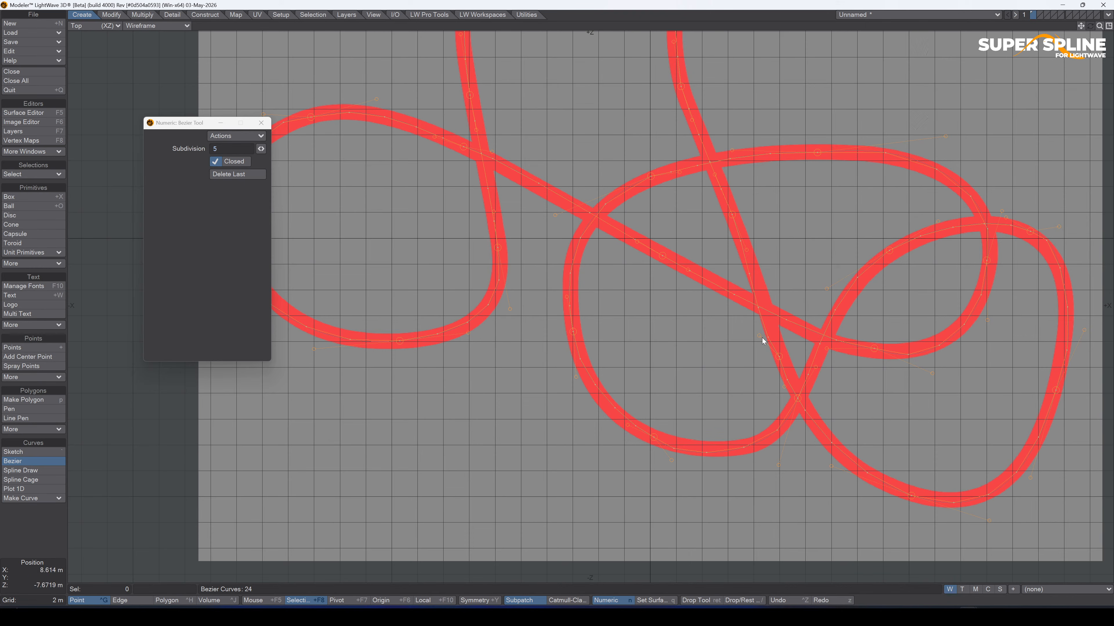
pyautogui.moveTo(759, 336); pyautogui.dragTo(774, 332)
# Return to the quad layout, apply the Bezier curve and display the Perspective view as Wireframe.
pyautogui.press('0')
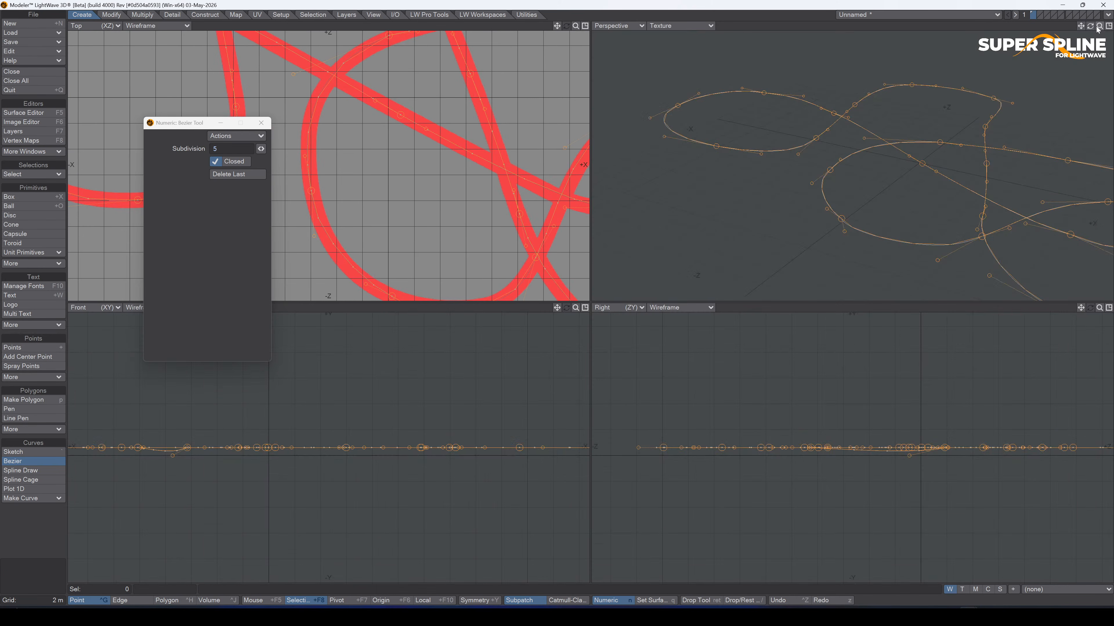
pyautogui.moveTo(1099, 26); pyautogui.dragTo(812, 214)
pyautogui.press('Return')
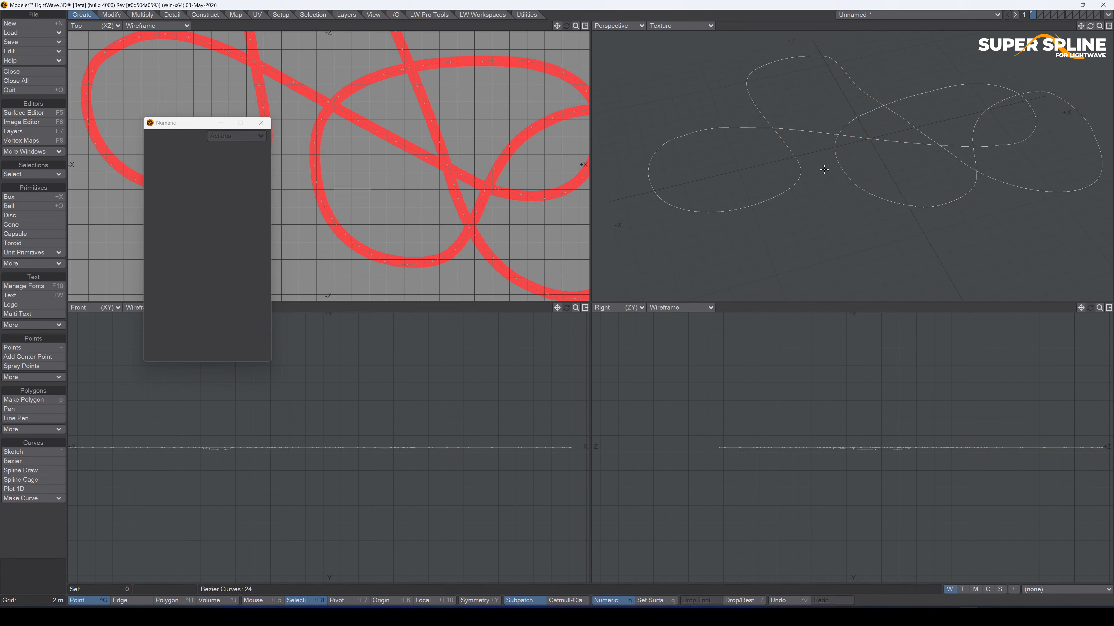
pyautogui.click(671, 27)
pyautogui.click(670, 28)
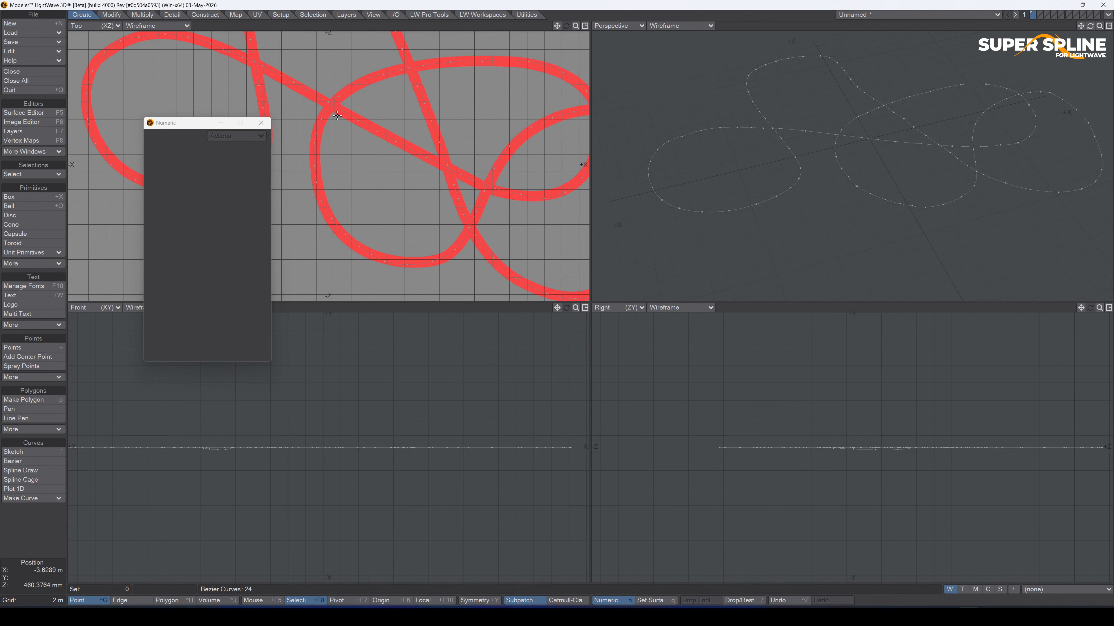
# Remove the PlanView.png backdrop image from the Top view by setting its image to (none).
pyautogui.press('o')
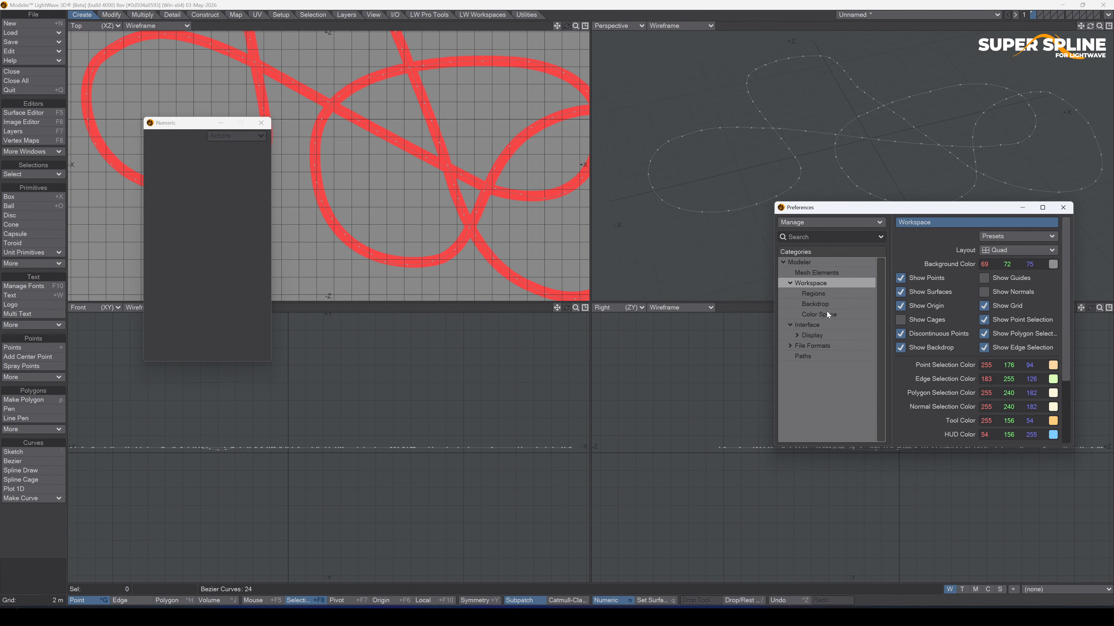
pyautogui.click(816, 305)
pyautogui.click(1018, 270)
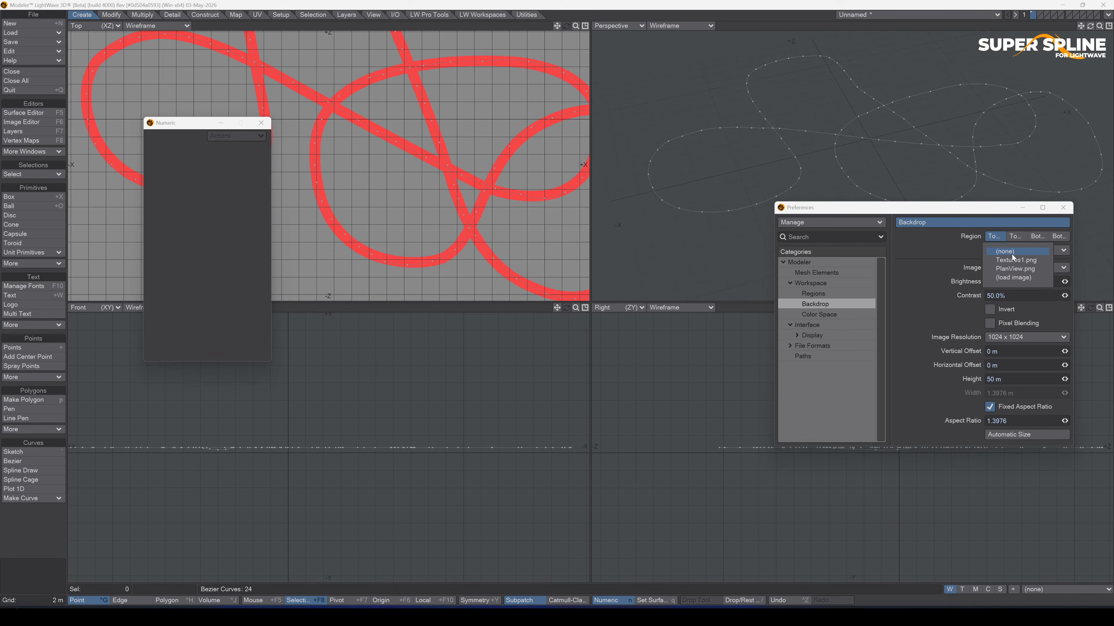
pyautogui.click(1011, 253)
pyautogui.click(1063, 207)
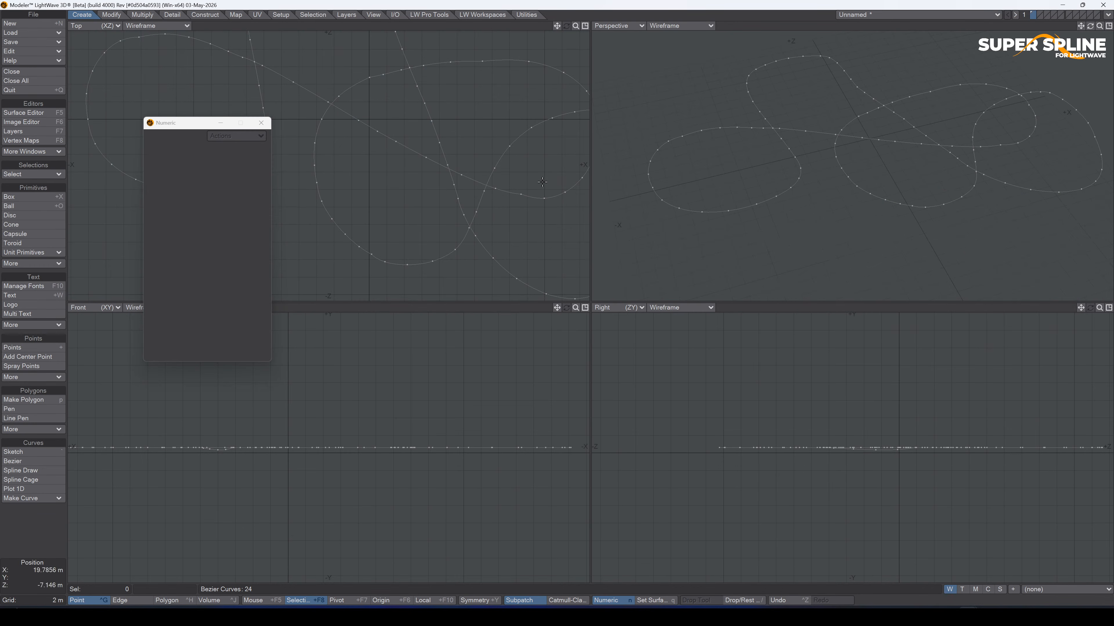
# Select the track curve points that form the uppermost loop of the plan.
pyautogui.press('a')
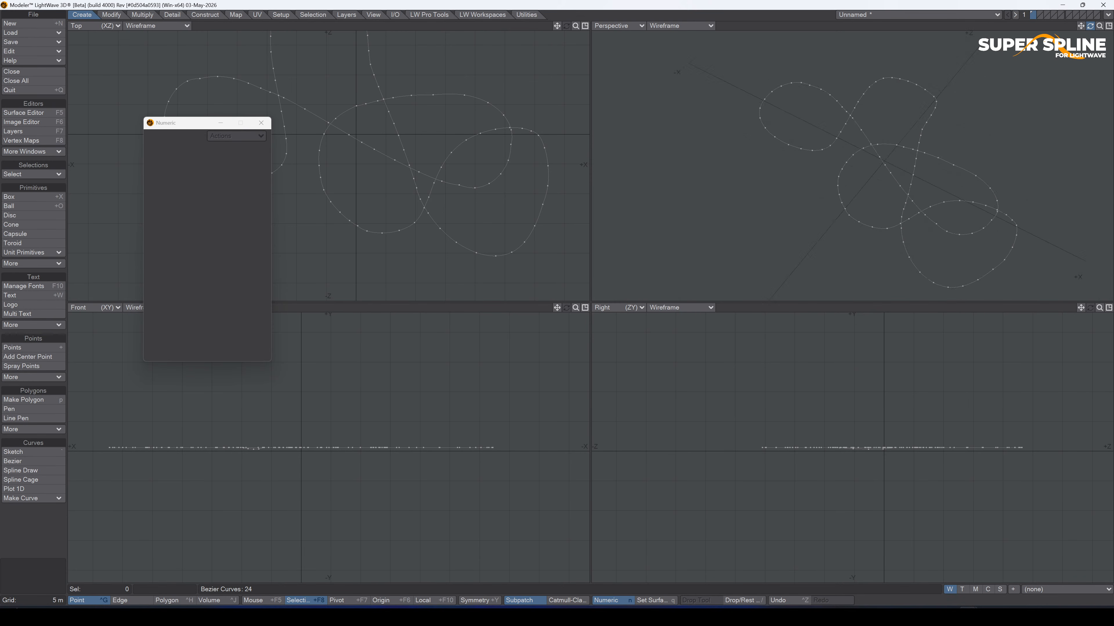
pyautogui.moveTo(1090, 25); pyautogui.dragTo(1087, 31)
pyautogui.moveTo(1052, 110); pyautogui.dragTo(865, 184)
pyautogui.moveTo(1081, 27); pyautogui.dragTo(995, 42)
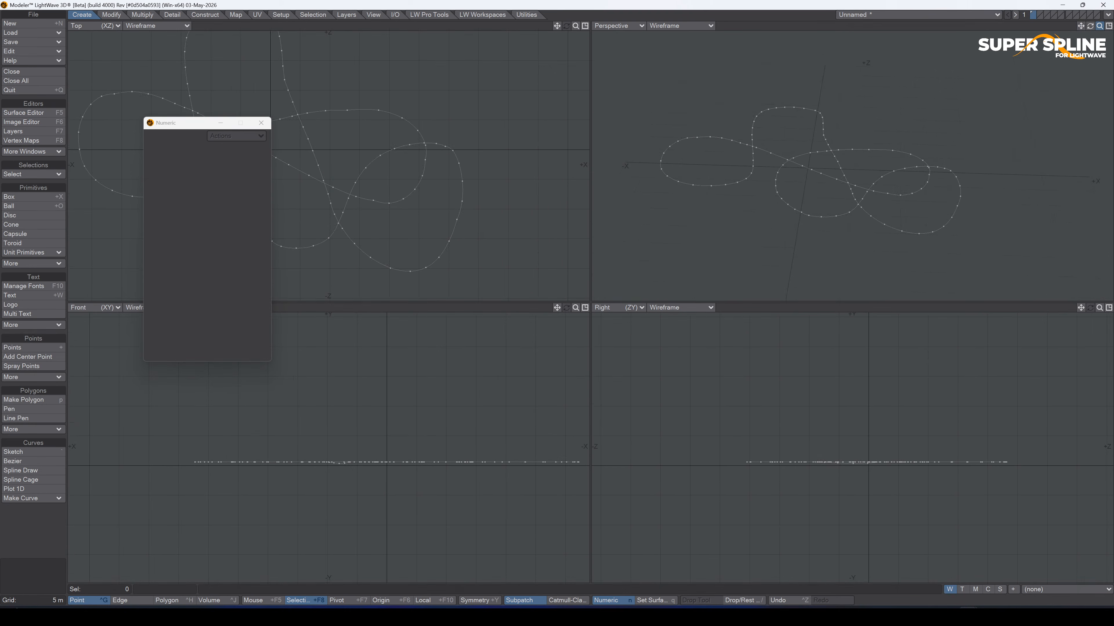
pyautogui.moveTo(1099, 27)
pyautogui.mouseDown()
pyautogui.moveTo(1112, 28)
pyautogui.moveTo(1080, 27)
pyautogui.mouseUp()
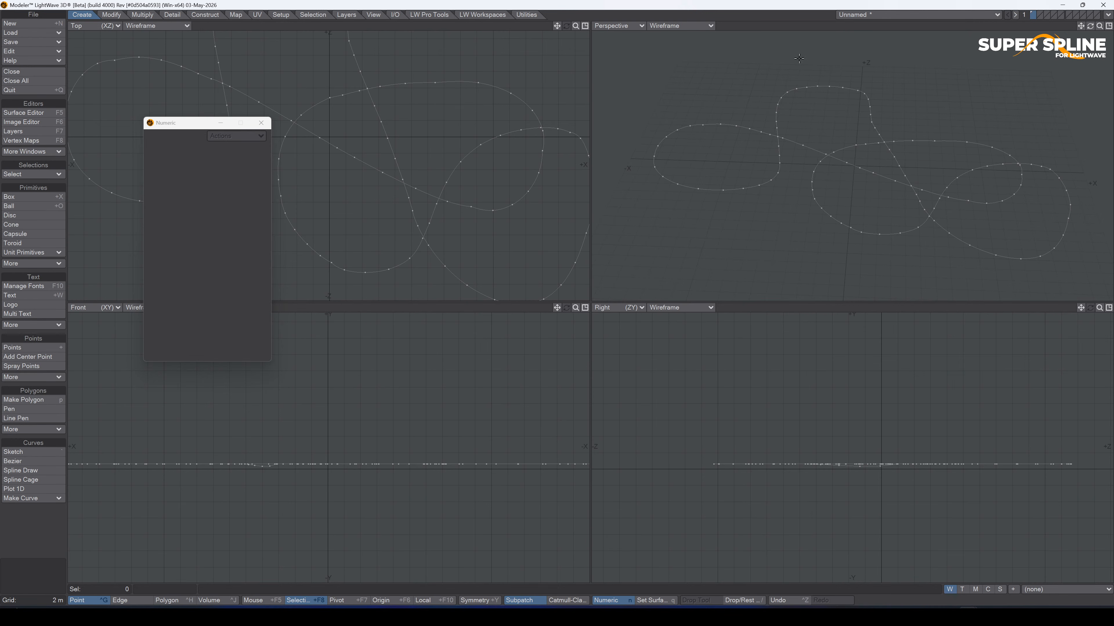
pyautogui.moveTo(785, 71)
pyautogui.mouseDown()
pyautogui.moveTo(763, 103)
pyautogui.moveTo(773, 118)
pyautogui.mouseUp()
pyautogui.moveTo(878, 113); pyautogui.dragTo(879, 114)
pyautogui.keyDown('shift'); pyautogui.click(723, 189); pyautogui.keyUp('shift')
pyautogui.keyDown('shift'); pyautogui.click(772, 115); pyautogui.keyUp('shift')
pyautogui.keyDown('shift'); pyautogui.click(792, 122); pyautogui.keyUp('shift')
pyautogui.keyDown('shift'); pyautogui.click(734, 194); pyautogui.keyUp('shift')
pyautogui.keyDown('shift'); pyautogui.click(749, 200); pyautogui.keyUp('shift')
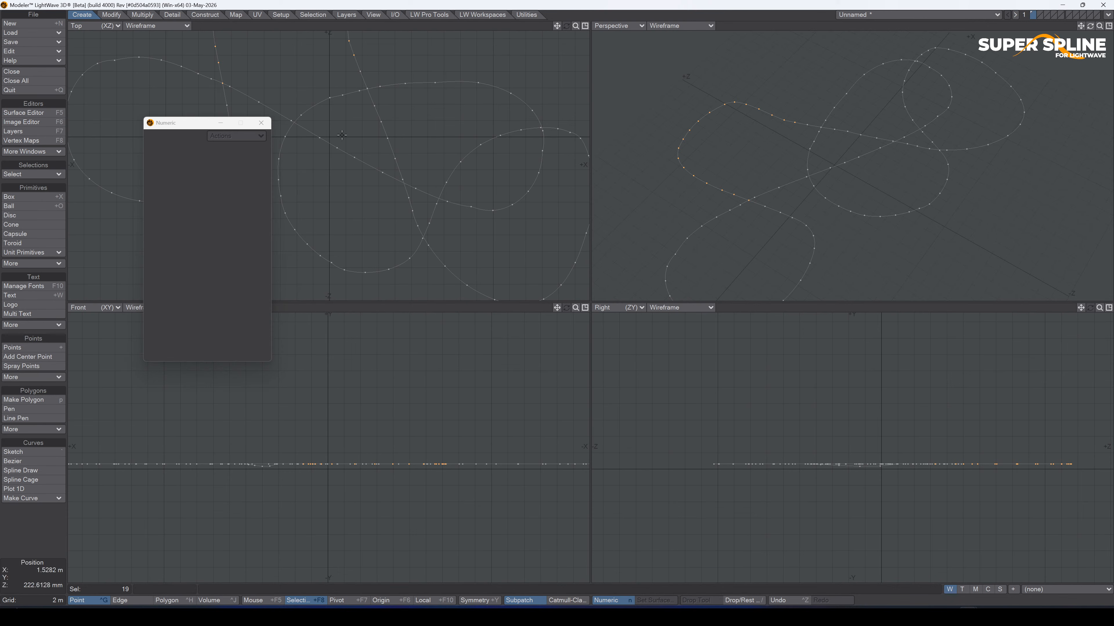
# Start the Move tool with Linear falloff, its range running from the base to the far end of the uppermost loop.
pyautogui.click(576, 26)
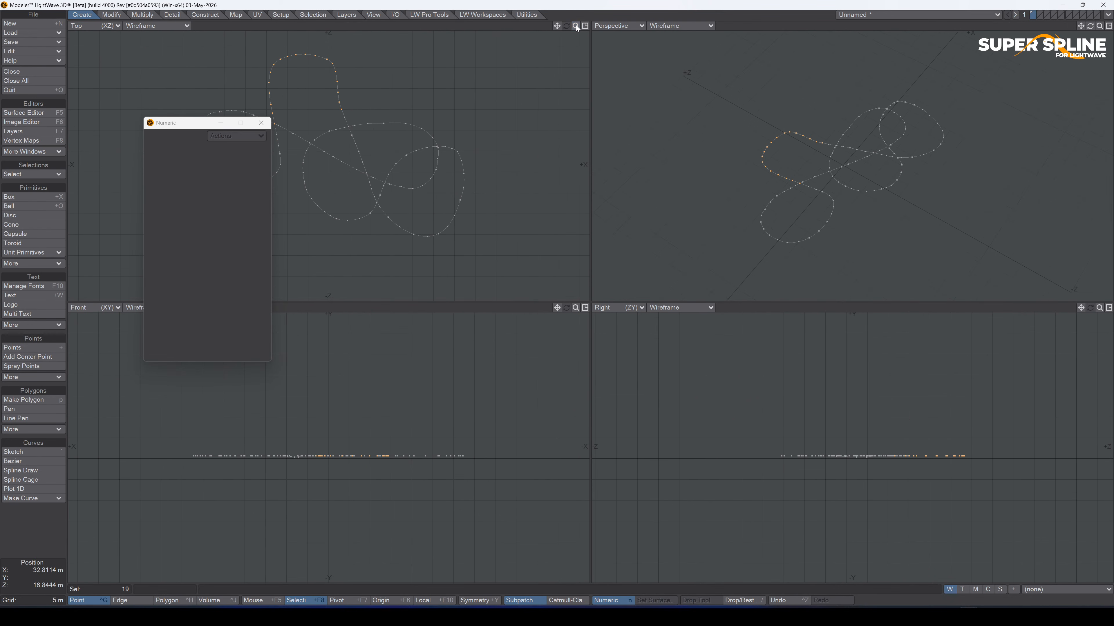
pyautogui.moveTo(557, 26); pyautogui.dragTo(633, 30)
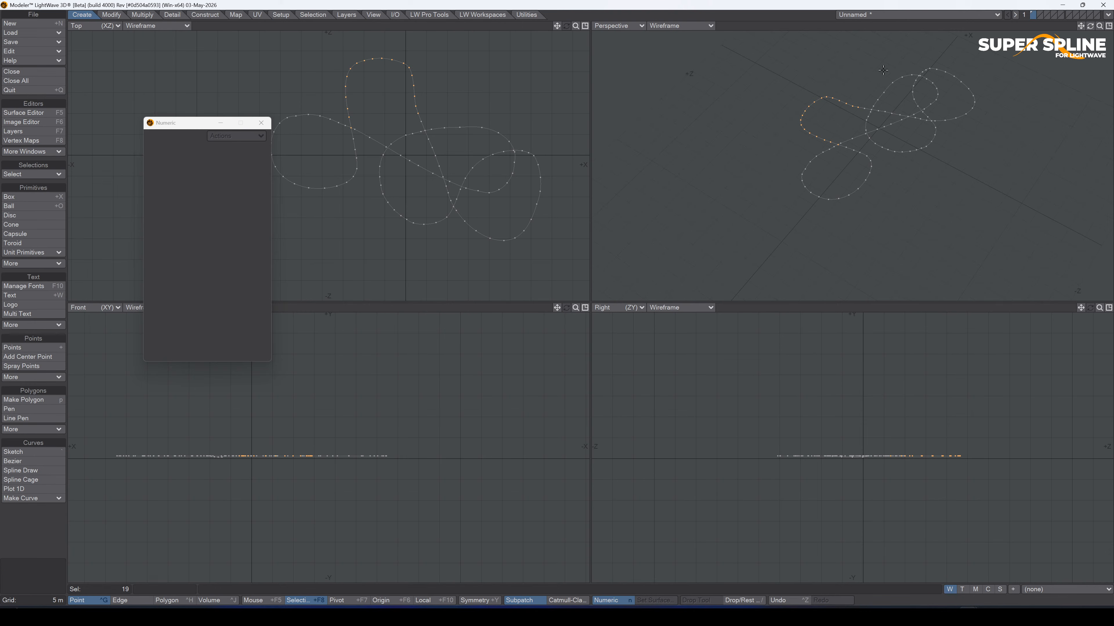
pyautogui.press('t')
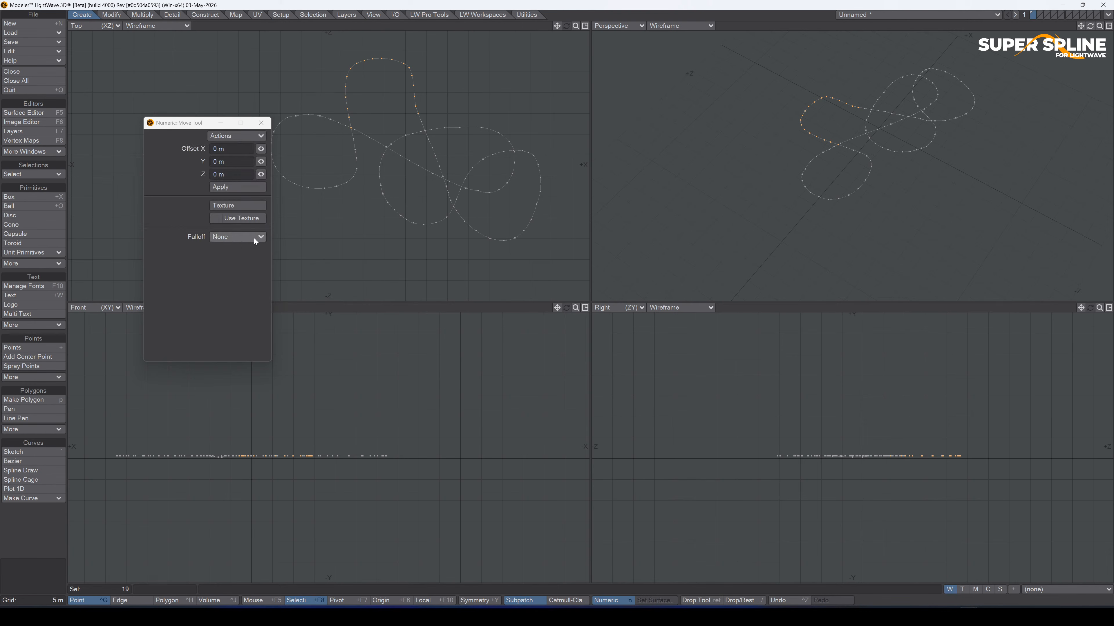
pyautogui.click(253, 237)
pyautogui.click(262, 250)
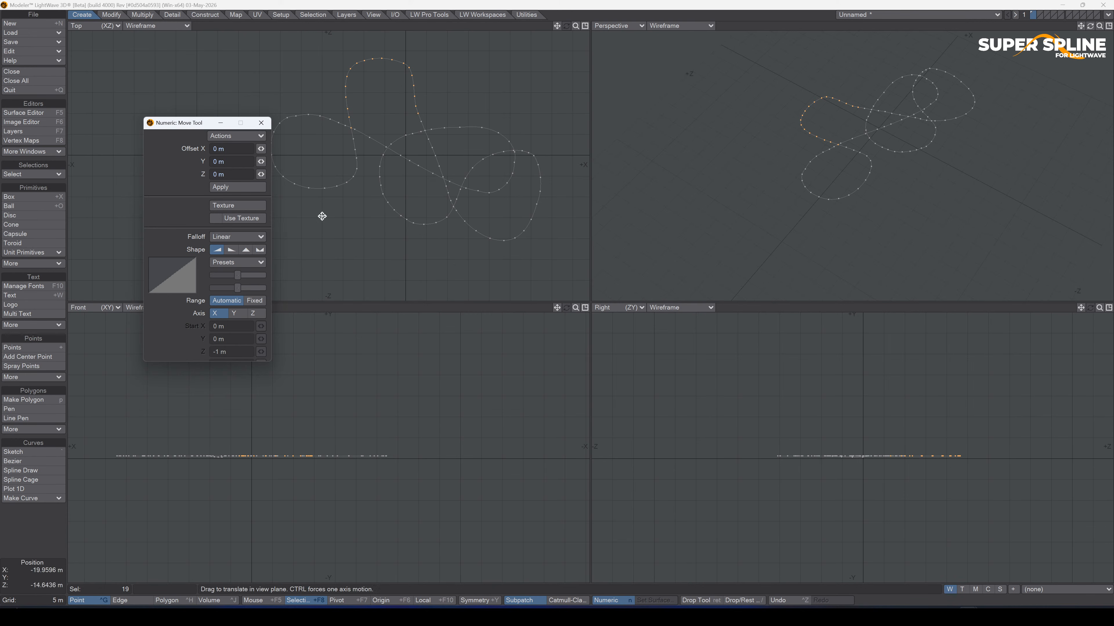
pyautogui.moveTo(391, 150); pyautogui.dragTo(378, 59, button='right')
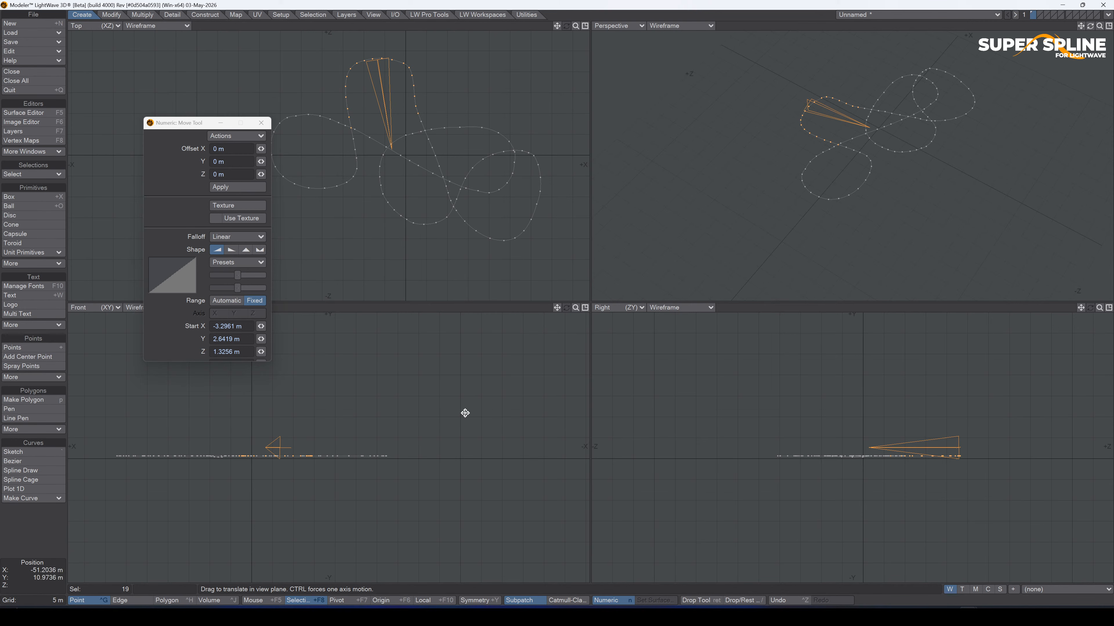
# Try a straight lift of the loop and undo it, ease the falloff curve, and raise the loop about 8.9 m in Y.
pyautogui.moveTo(274, 465); pyautogui.dragTo(273, 416)
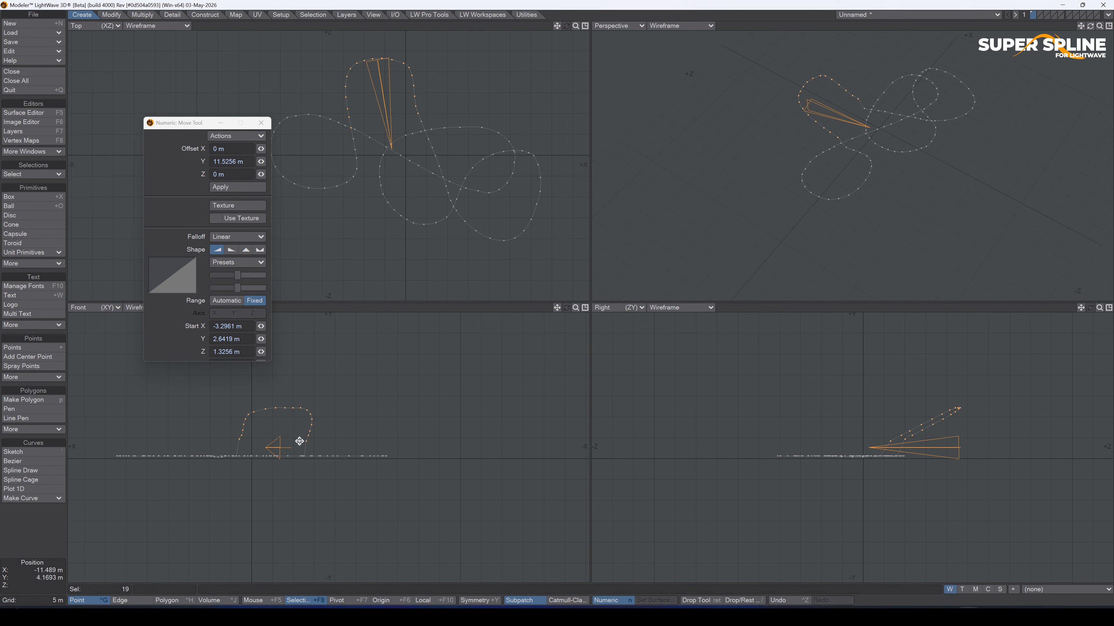
pyautogui.hotkey('ctrl', 'z')
pyautogui.moveTo(238, 288); pyautogui.dragTo(204, 280)
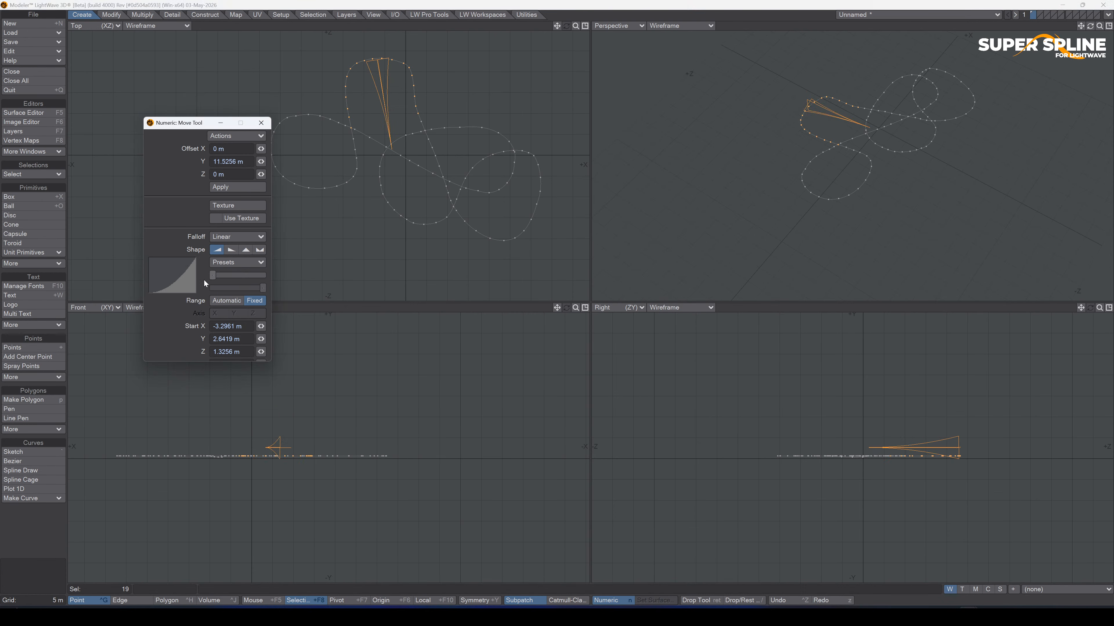
pyautogui.moveTo(282, 444); pyautogui.dragTo(282, 408)
pyautogui.press('Return')
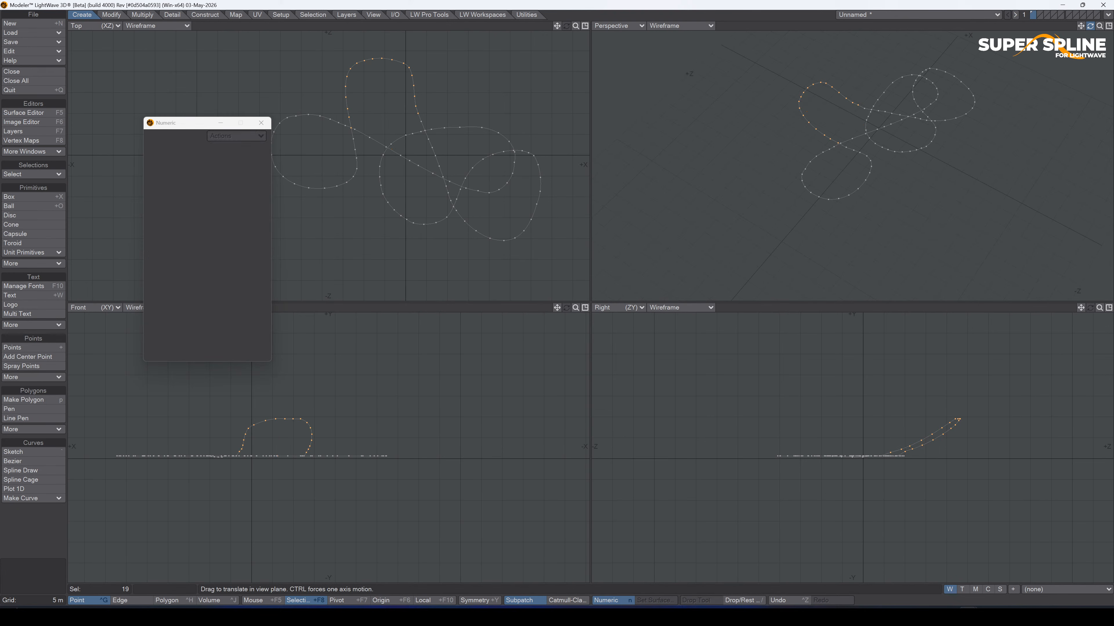
# Select the lower points of the leftmost loop and raise them with the eased linear falloff increasing from its upper to its lower side.
pyautogui.moveTo(1090, 26); pyautogui.dragTo(1050, 31)
pyautogui.press('/')
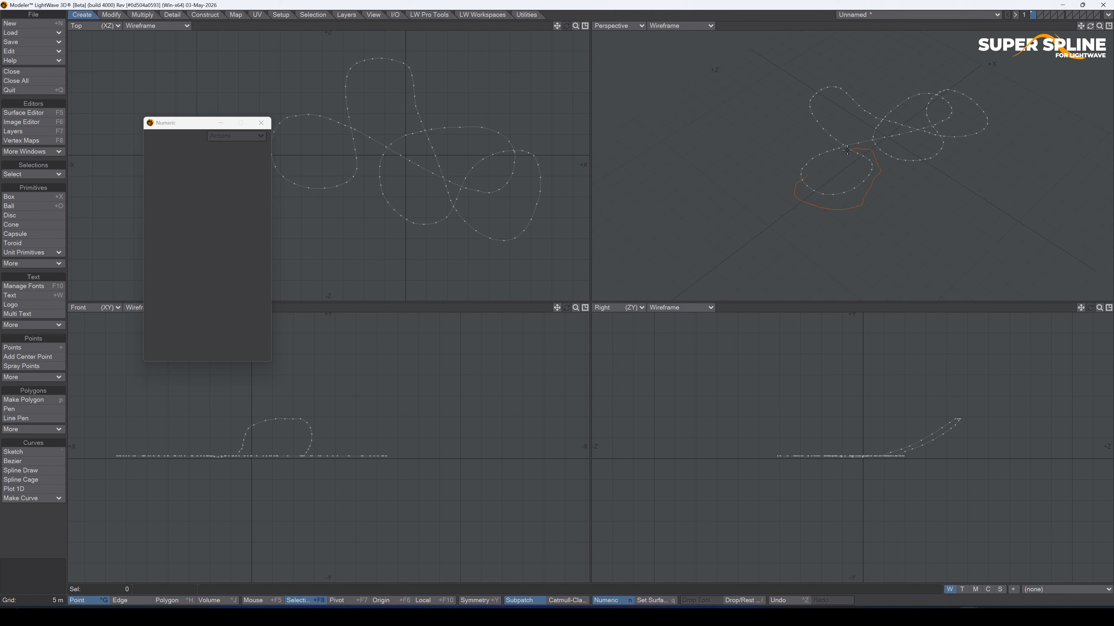
pyautogui.moveTo(836, 151); pyautogui.dragTo(836, 152, button='right')
pyautogui.press('t')
pyautogui.moveTo(313, 116); pyautogui.dragTo(311, 181, button='right')
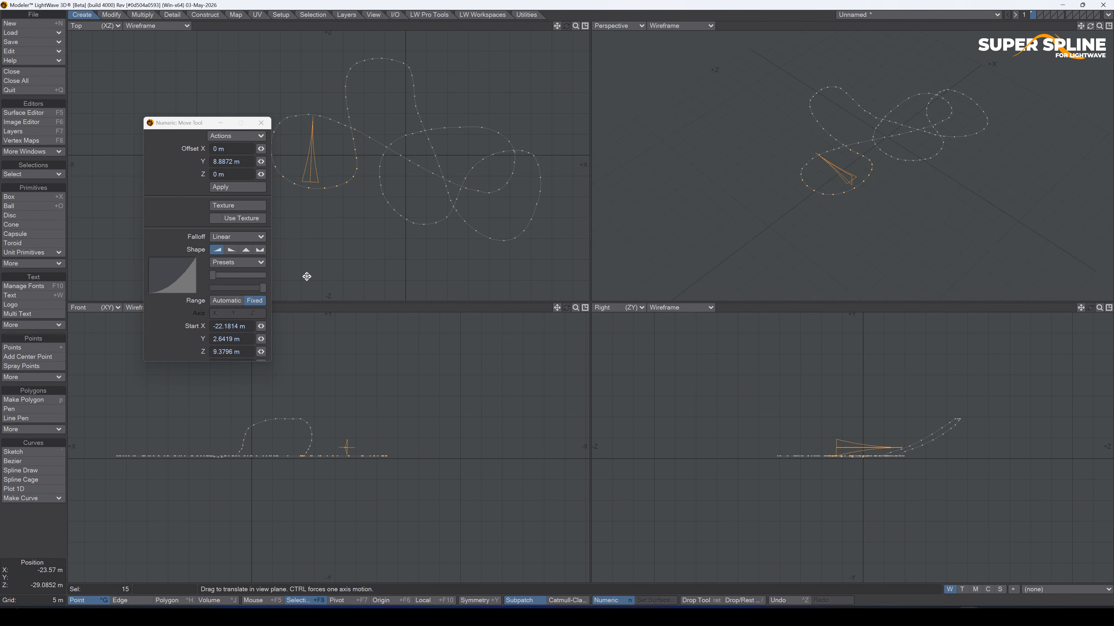
pyautogui.moveTo(367, 439); pyautogui.dragTo(367, 415)
pyautogui.moveTo(1090, 27); pyautogui.dragTo(1052, 37)
pyautogui.press('Return')
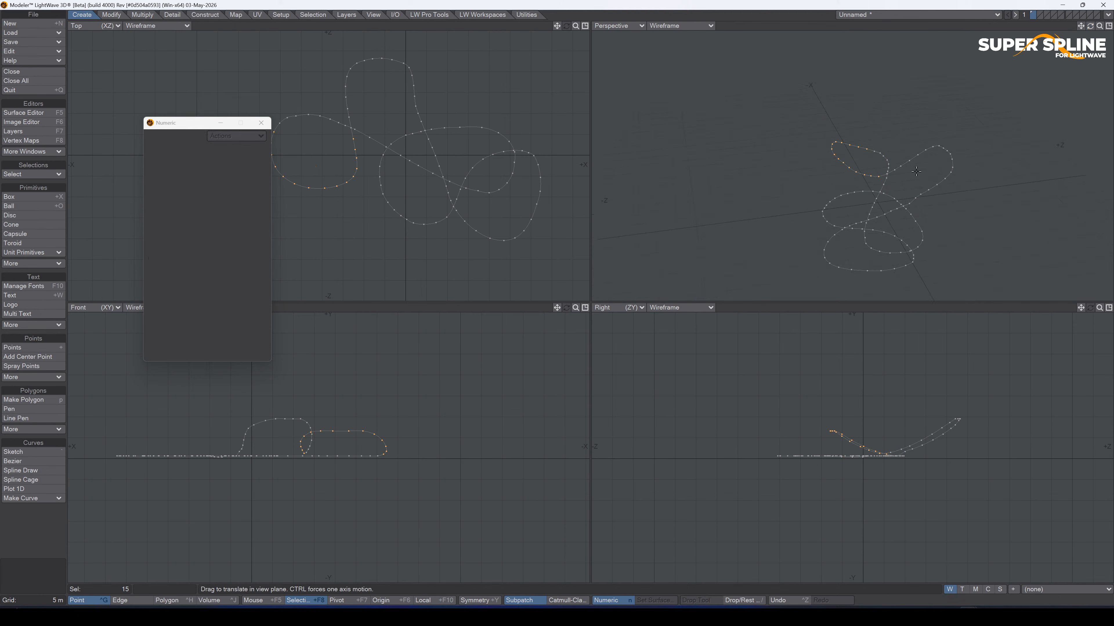
# Add the neighbouring points near the crossing to the selection, raise the points about 1.25 m with the falloff, and set the Move falloff to None.
pyautogui.moveTo(890, 171); pyautogui.dragTo(887, 174)
pyautogui.press('y')
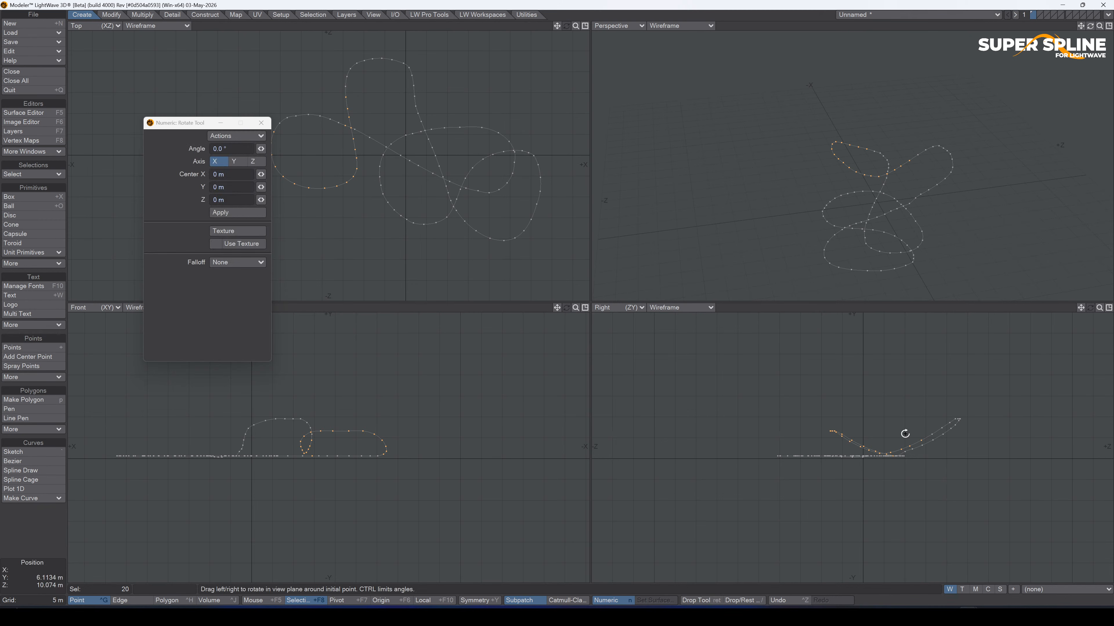
pyautogui.moveTo(922, 445); pyautogui.dragTo(922, 437)
pyautogui.press('t')
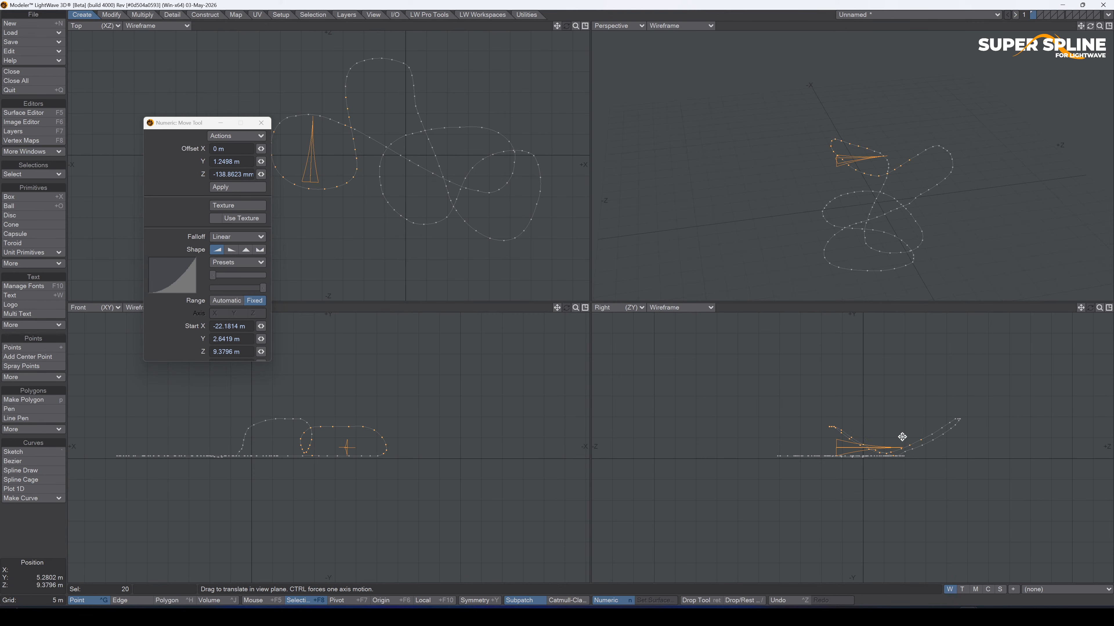
pyautogui.click(232, 236)
pyautogui.click(232, 225)
pyautogui.press('Return')
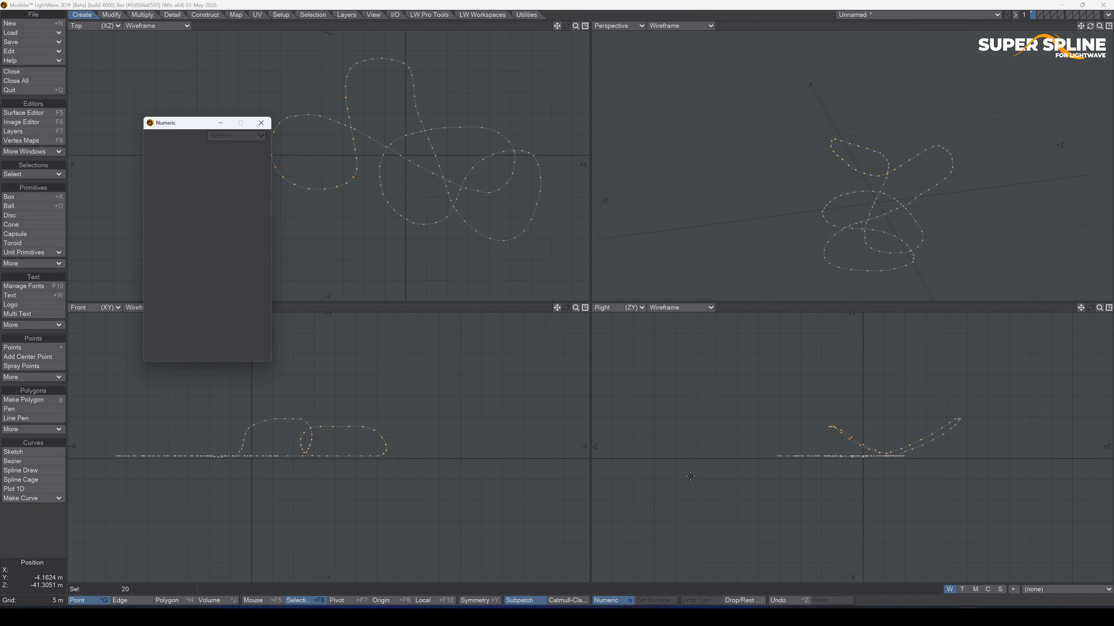
# Raise the selected leftmost-loop points further without falloff, rotate them -9° about the X axis, and clear the selection.
pyautogui.press('t')
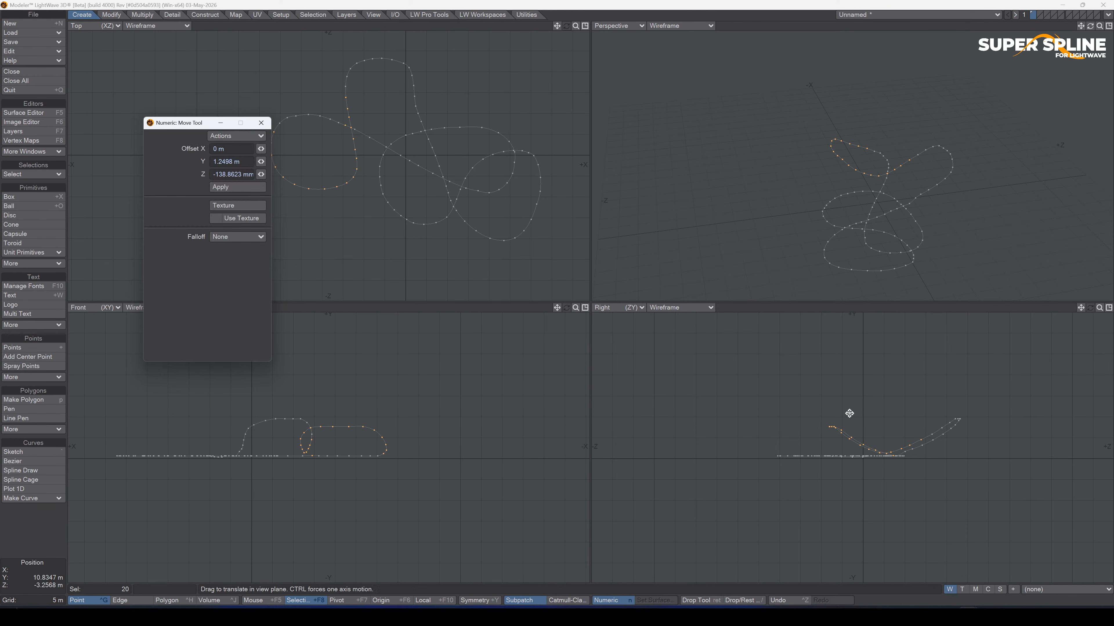
pyautogui.moveTo(869, 416); pyautogui.dragTo(869, 410)
pyautogui.press('y')
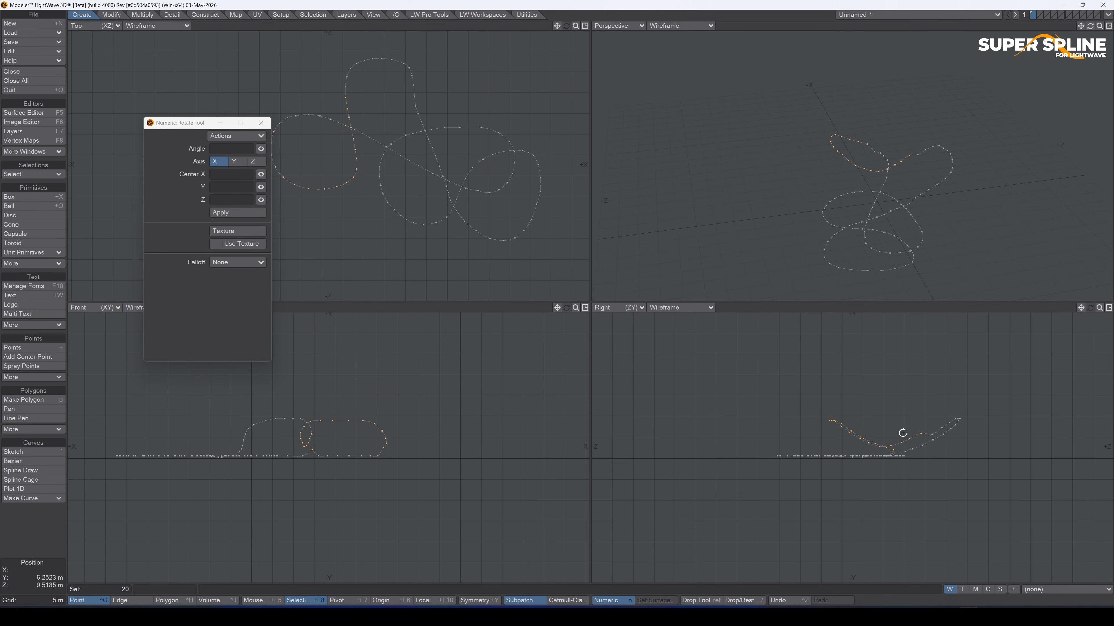
pyautogui.moveTo(882, 444); pyautogui.dragTo(870, 445)
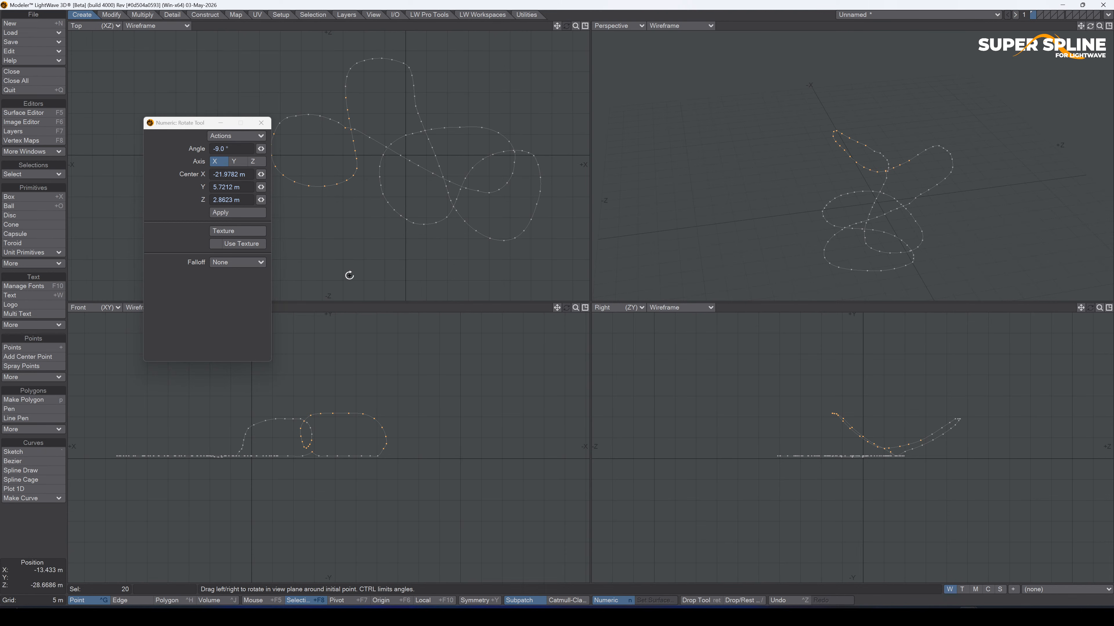
pyautogui.press('/')
# Move the single curve point beside the leftmost loop's crossing about 1.1 m along Z.
pyautogui.click(347, 127)
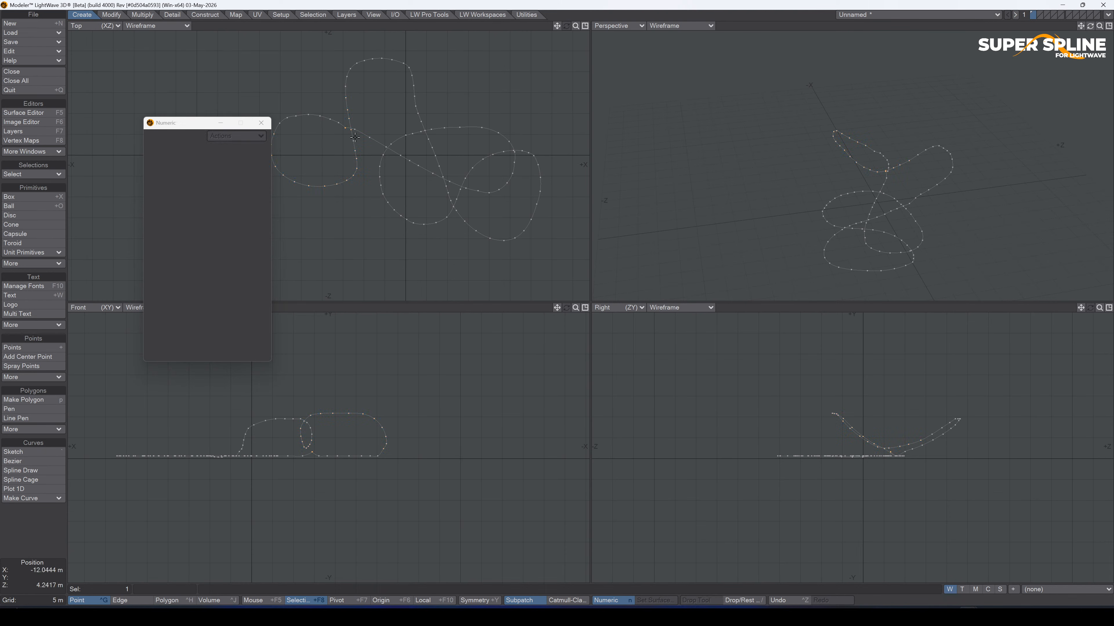
pyautogui.press('t')
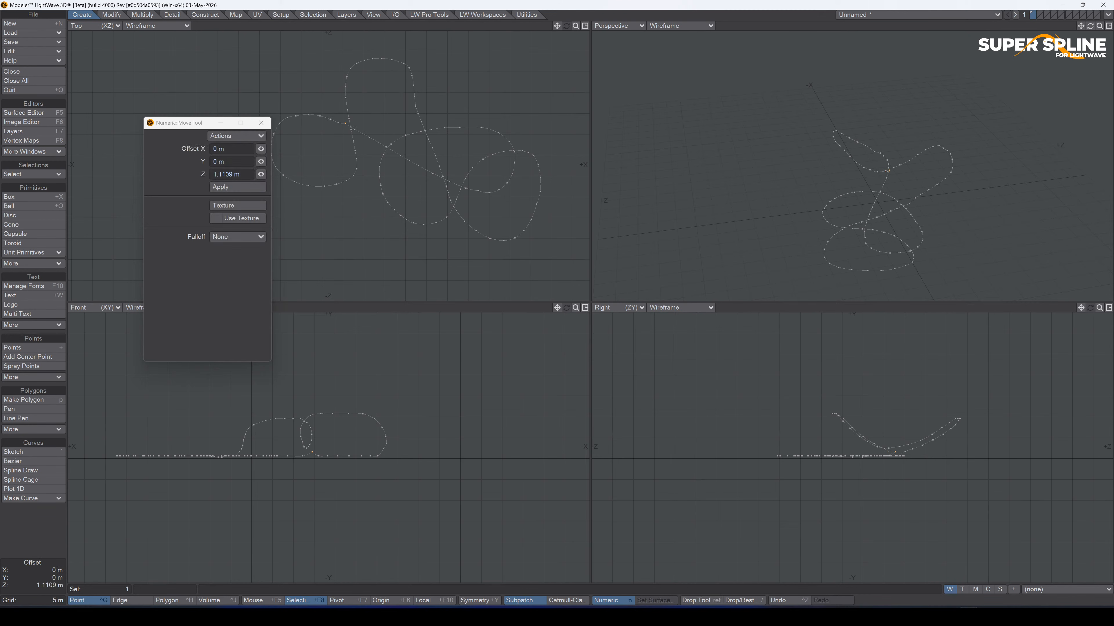
pyautogui.press('Return')
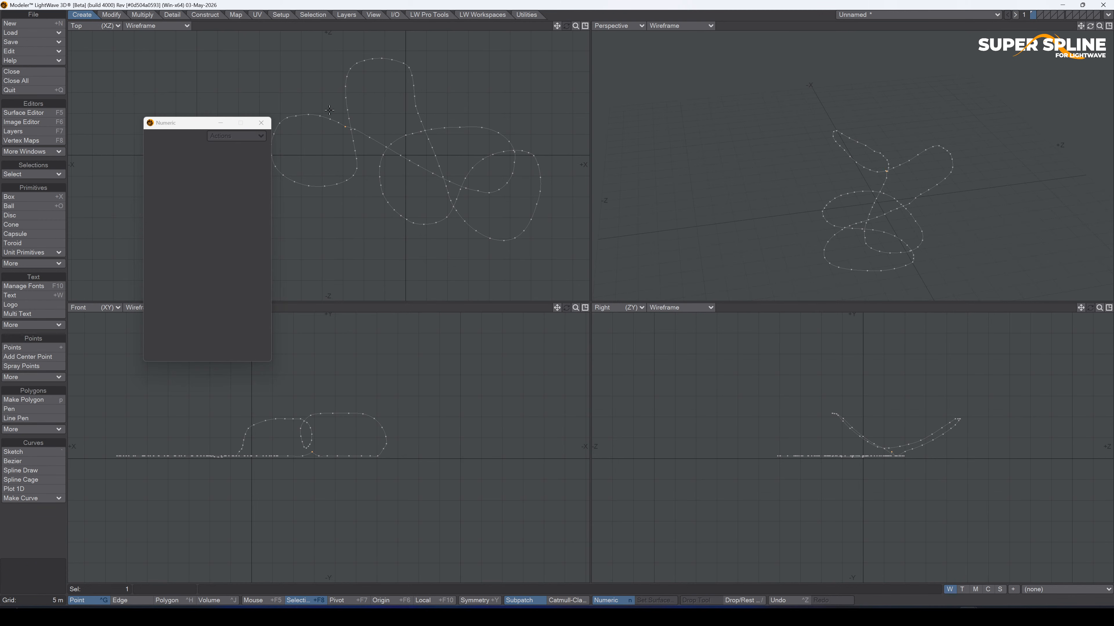
# Examine the curve segments by selecting them in Polygon mode, and return to Point mode.
pyautogui.press('space')
pyautogui.press('space')
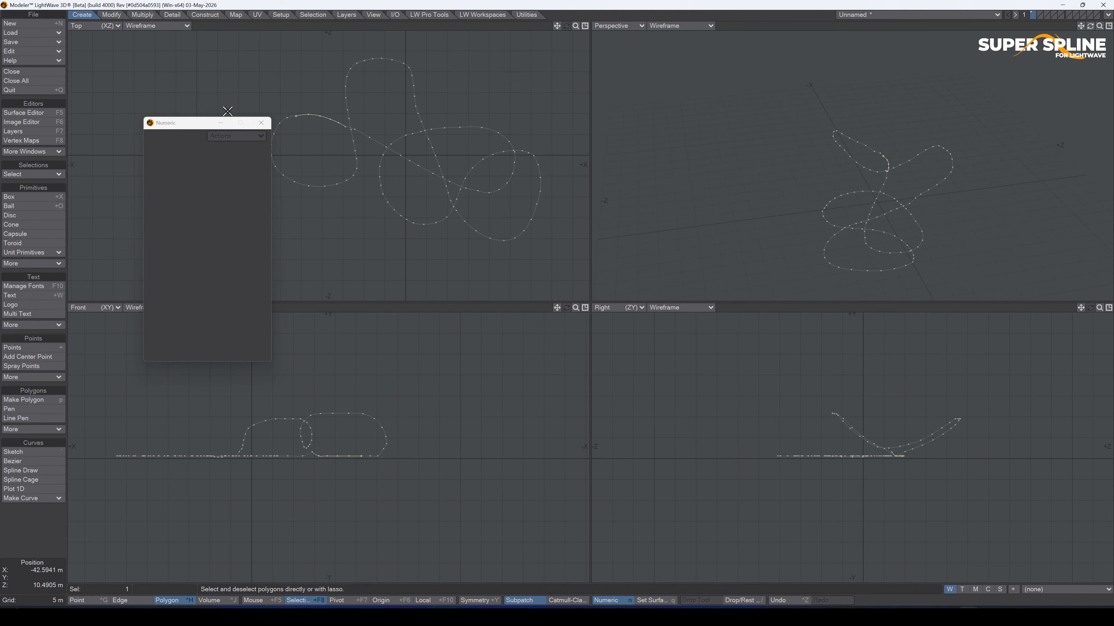
pyautogui.moveTo(206, 124)
pyautogui.mouseDown()
pyautogui.moveTo(165, 159)
pyautogui.moveTo(147, 203)
pyautogui.mouseUp()
pyautogui.moveTo(231, 100)
pyautogui.mouseDown(button='right')
pyautogui.moveTo(607, 311)
pyautogui.moveTo(223, 93)
pyautogui.moveTo(232, 103)
pyautogui.mouseUp(button='right')
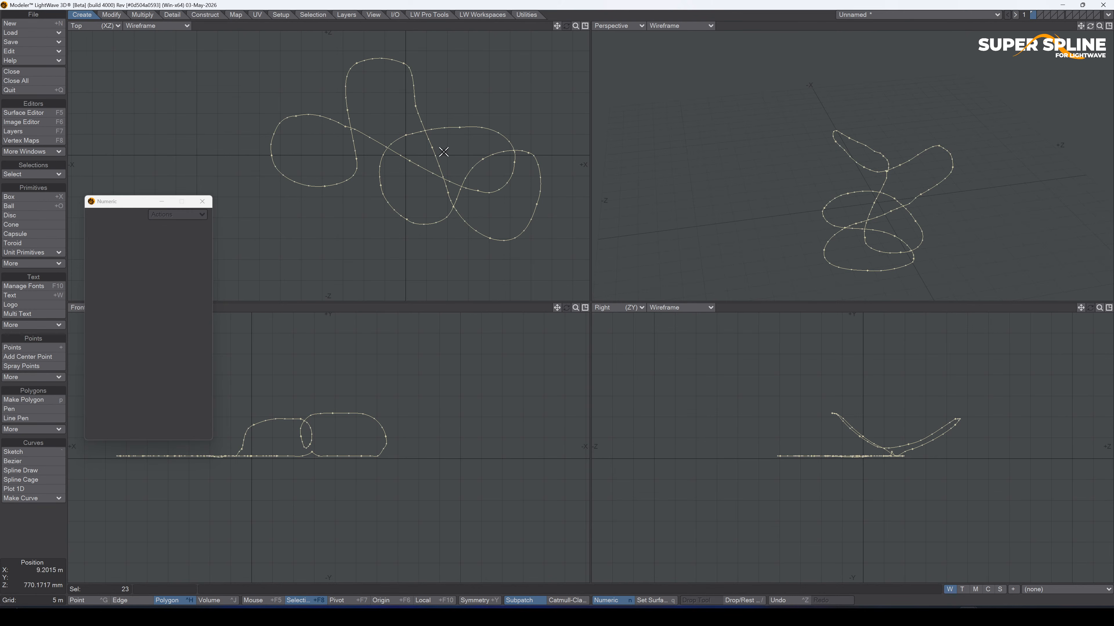
pyautogui.hotkey('ctrl', 'g')
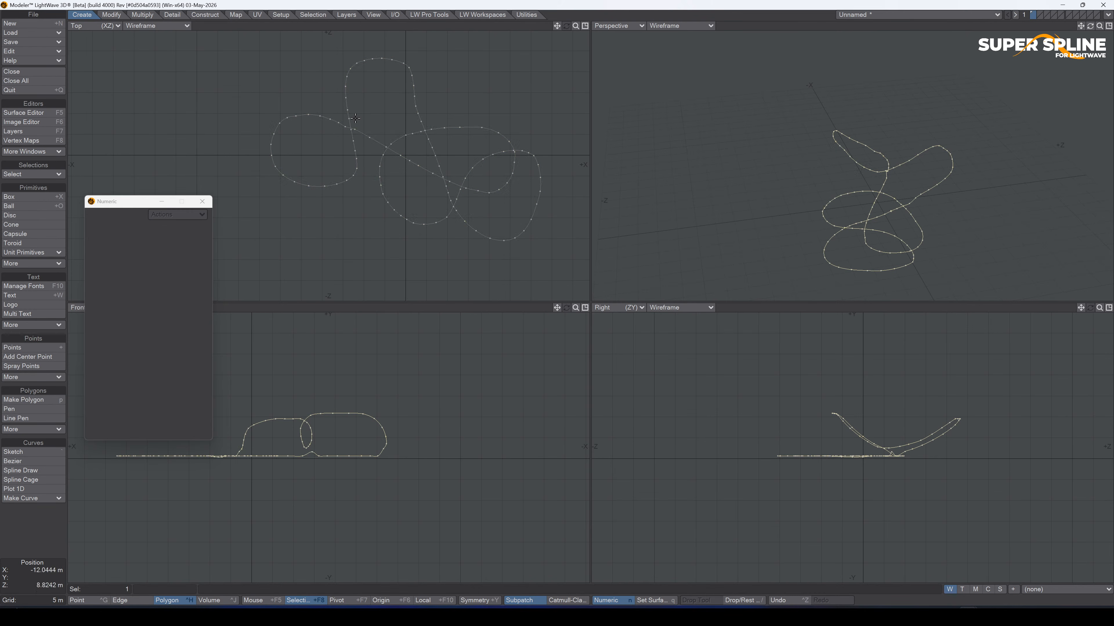
pyautogui.click(346, 127)
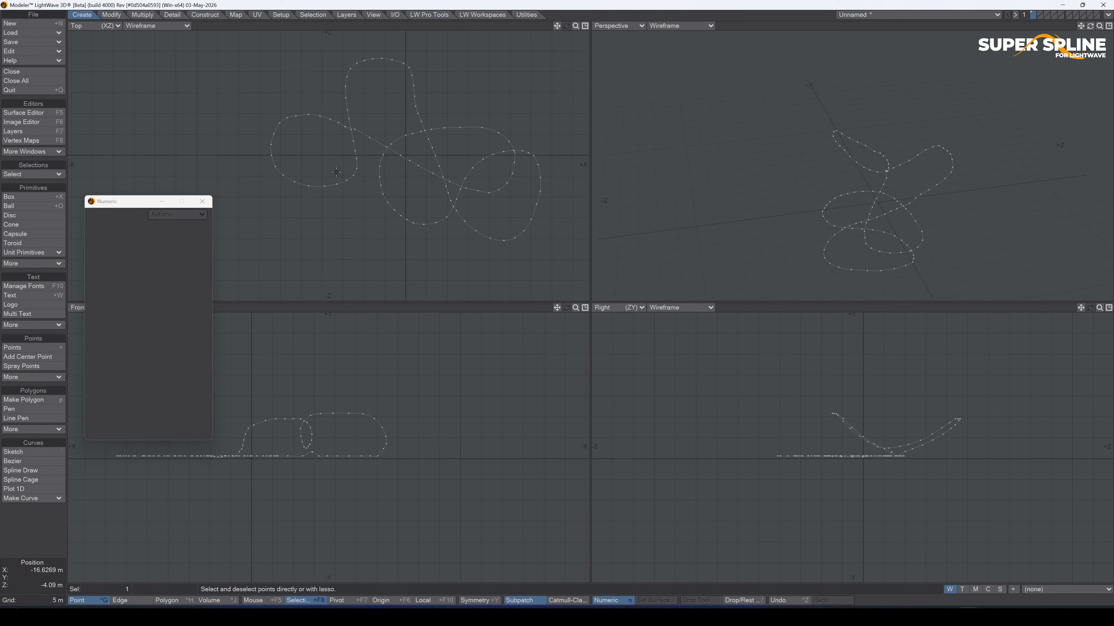
pyautogui.press('Delete')
pyautogui.press('Delete')
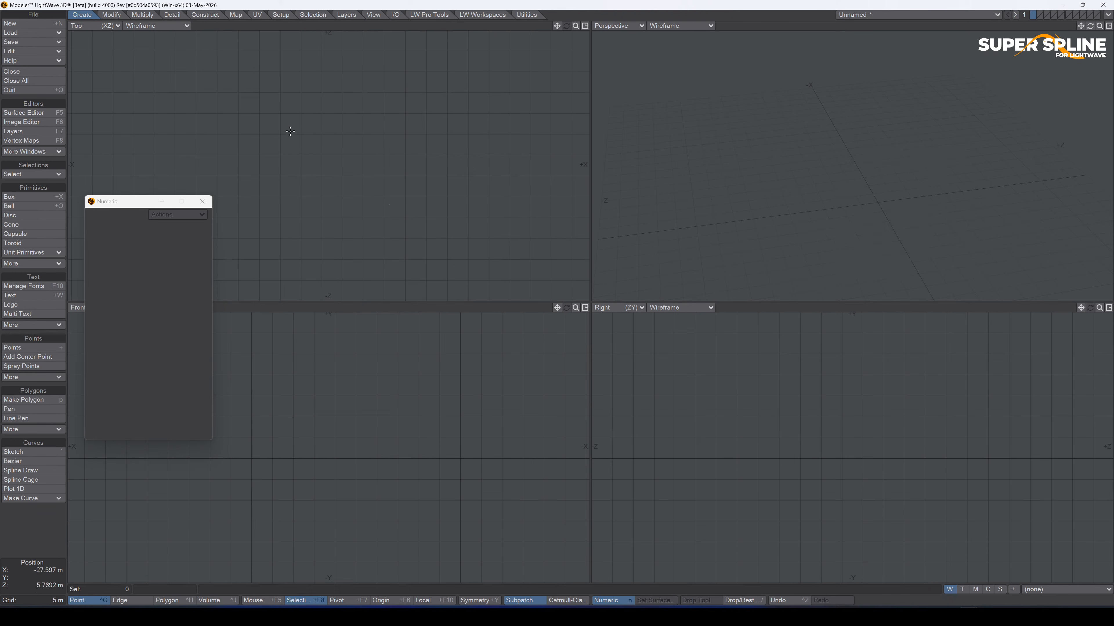
pyautogui.hotkey('ctrl', 'z')
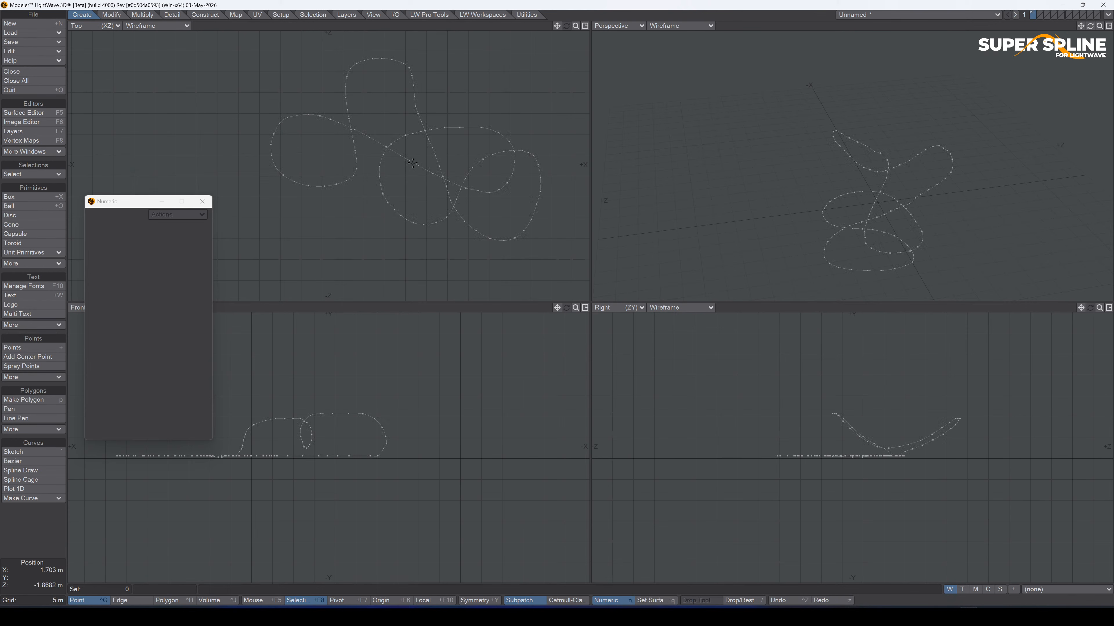
# Nudge the single point on the upper-left curve of the leftmost loop with the Drag tool to smooth the bend.
pyautogui.press('t')
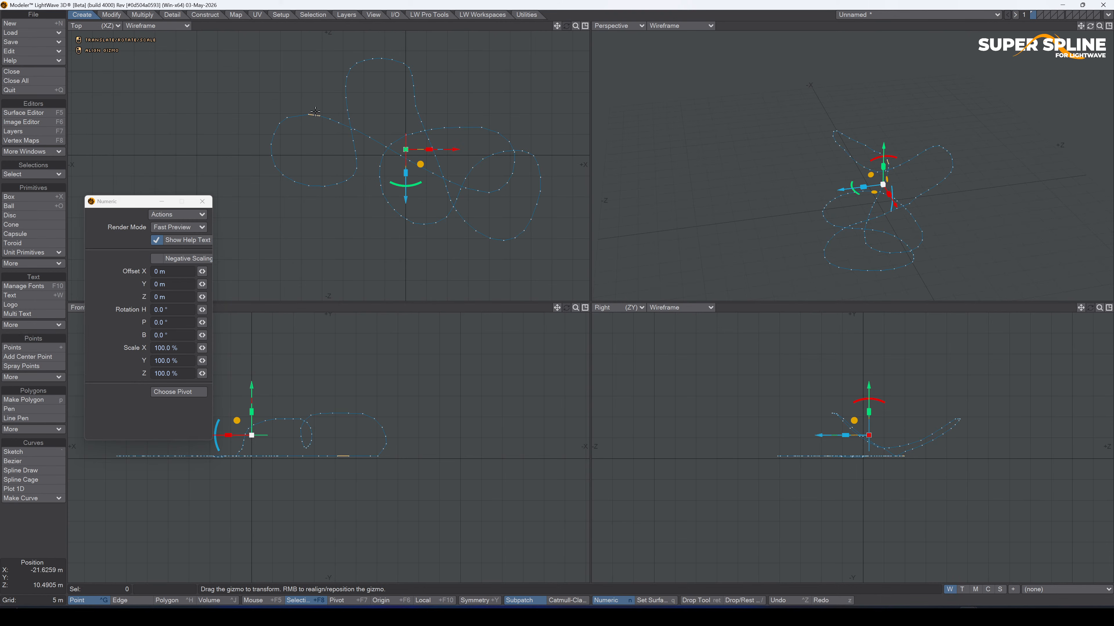
pyautogui.press('space')
pyautogui.click(288, 119)
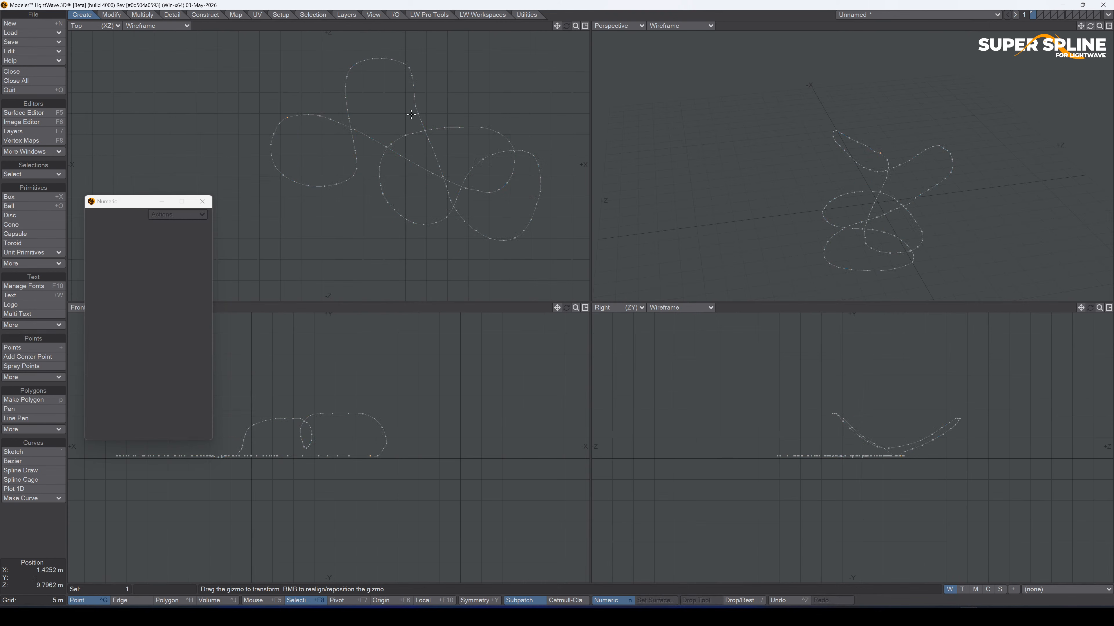
pyautogui.hotkey('ctrl', 't')
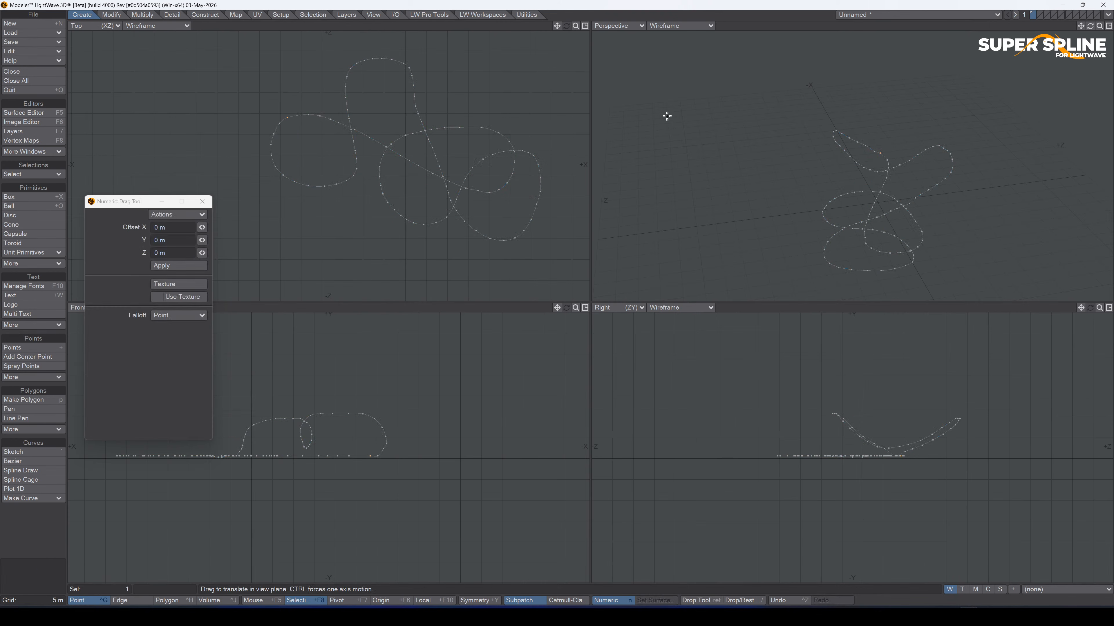
pyautogui.moveTo(285, 121); pyautogui.dragTo(290, 119)
pyautogui.press('Return')
# Pick and nudge individual points on the central, rightmost and leftmost loops to even out the curve, and clear the selection.
pyautogui.click(418, 131)
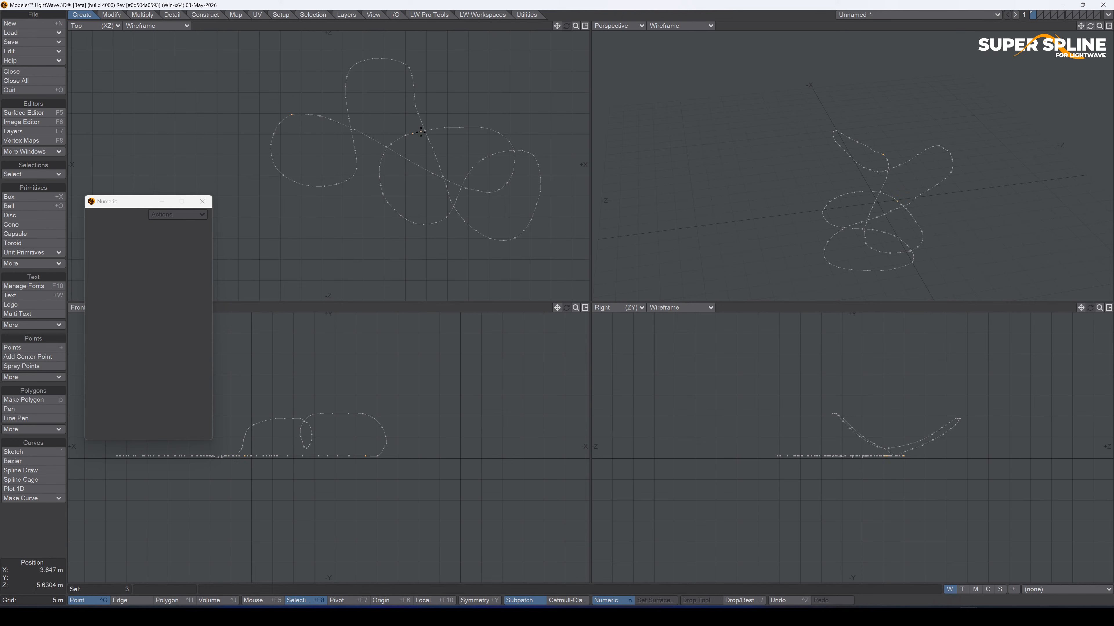
pyautogui.click(441, 124)
pyautogui.click(524, 153)
pyautogui.click(536, 154)
pyautogui.click(532, 155)
pyautogui.click(535, 156)
pyautogui.click(272, 133)
pyautogui.click(290, 130)
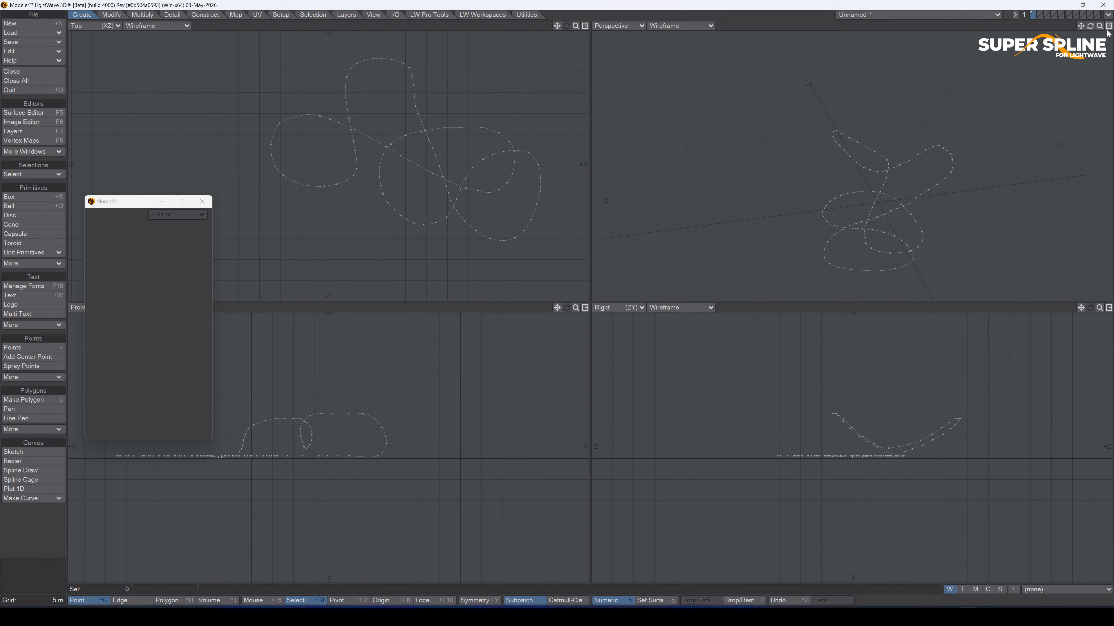
# Select the points around the inner right loop between its crossings and set the Move falloff to Linear.
pyautogui.moveTo(1090, 26); pyautogui.dragTo(930, 24)
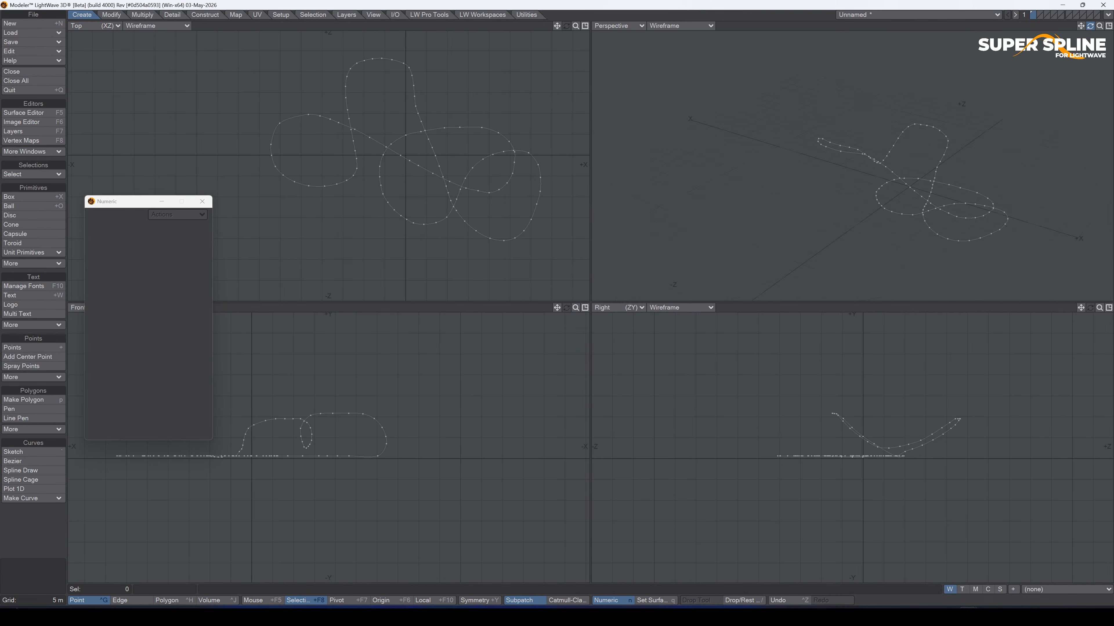
pyautogui.click(974, 218)
pyautogui.click(516, 154)
pyautogui.keyDown('shift'); pyautogui.click(433, 173); pyautogui.keyUp('shift')
pyautogui.keyDown('shift'); pyautogui.click(444, 128); pyautogui.keyUp('shift')
pyautogui.press('t')
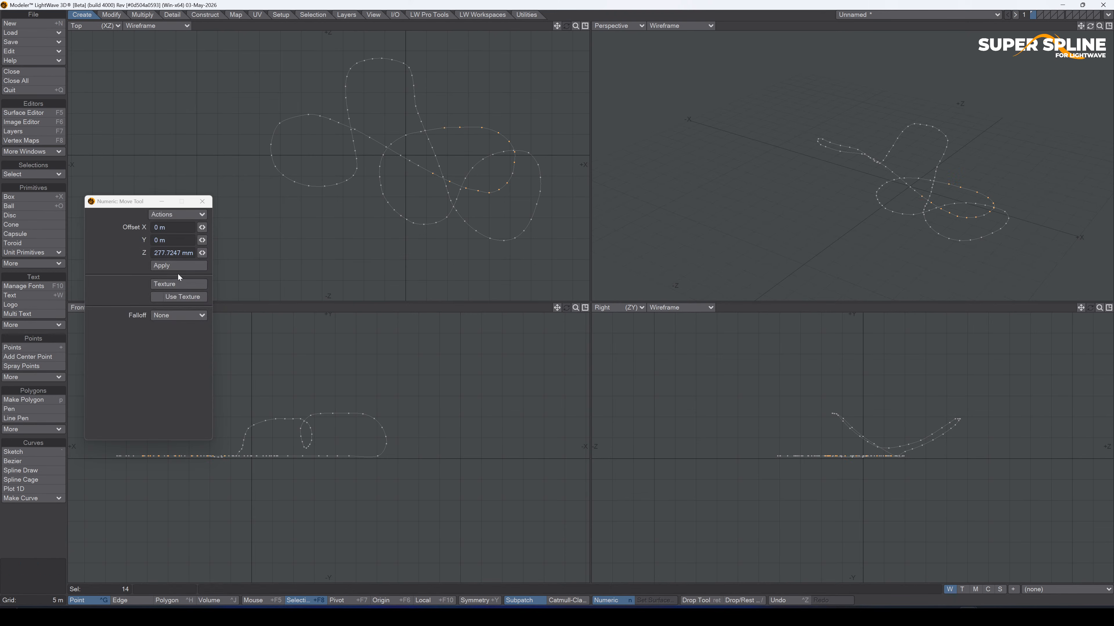
pyautogui.click(173, 314)
pyautogui.click(174, 312)
pyautogui.click(180, 324)
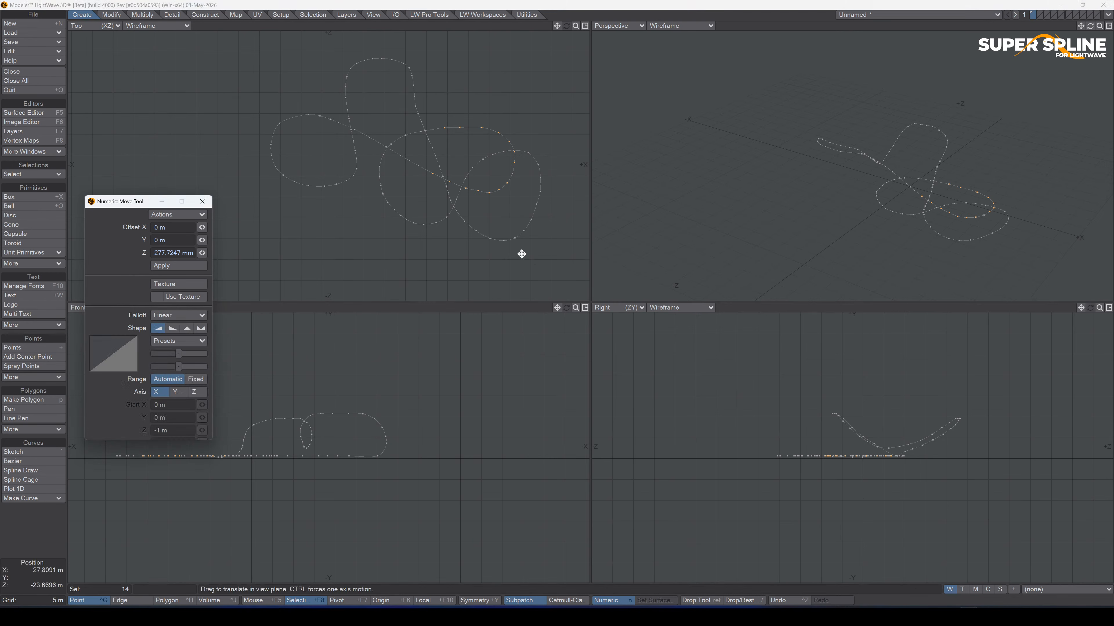
# Try to raise the selected inner loop points about 7.36 m using the automatic falloff range, and undo the move.
pyautogui.moveTo(554, 309); pyautogui.dragTo(614, 311)
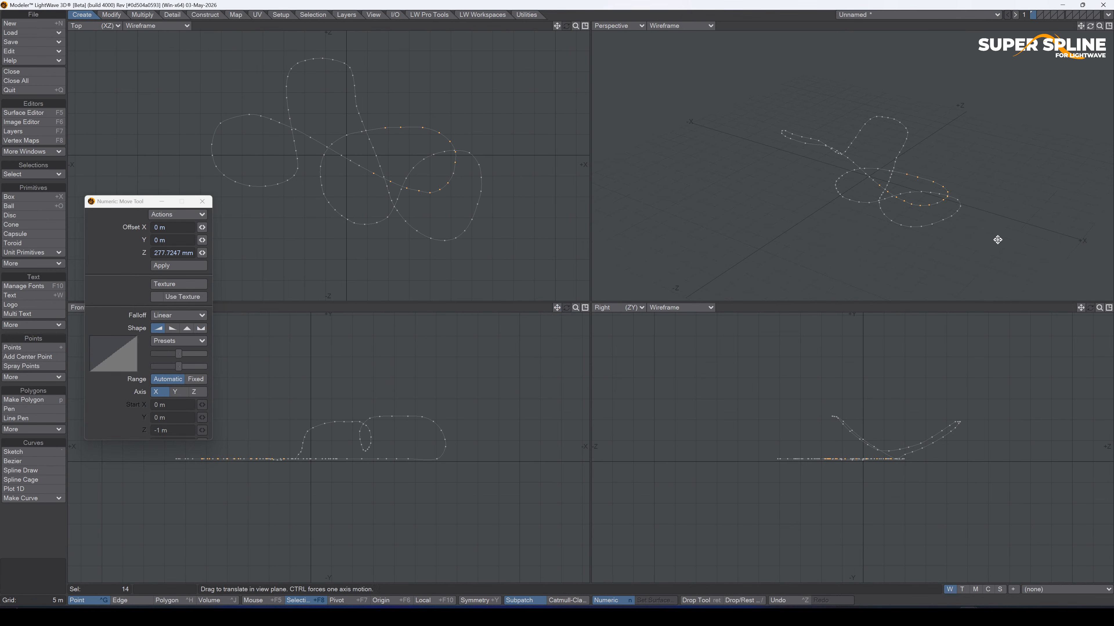
pyautogui.moveTo(1090, 26); pyautogui.dragTo(1093, 27)
pyautogui.moveTo(852, 456); pyautogui.dragTo(855, 458)
pyautogui.hotkey('ctrl', 'z')
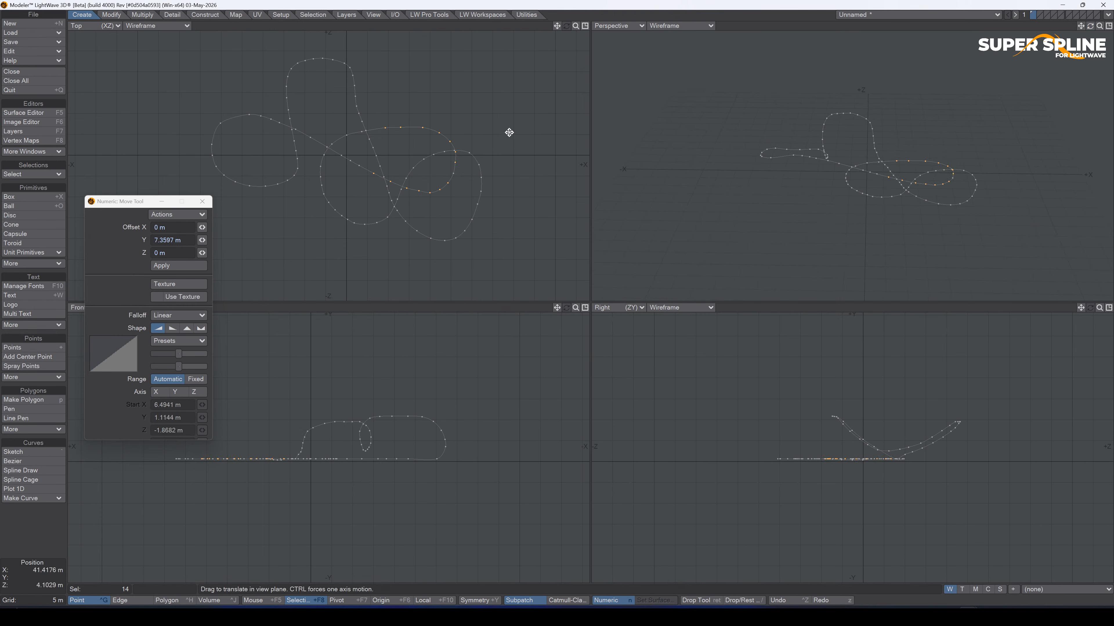
# Define a fixed linear falloff range outward across the inner right loop, raise its points about 11.8 m, and clear the selection.
pyautogui.press('t')
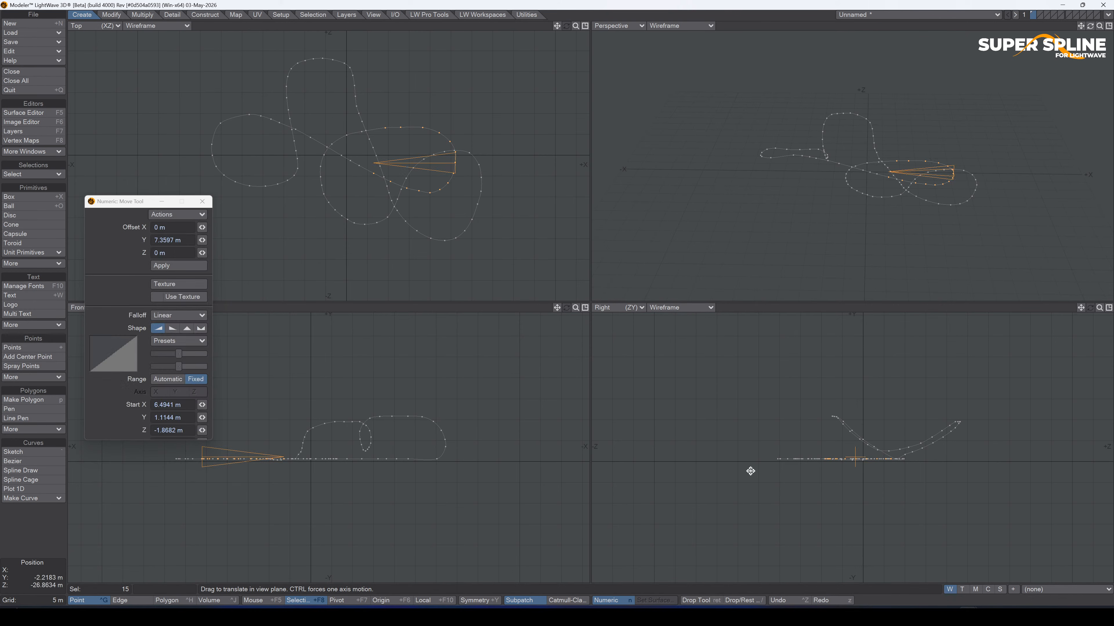
pyautogui.moveTo(853, 459); pyautogui.dragTo(854, 384)
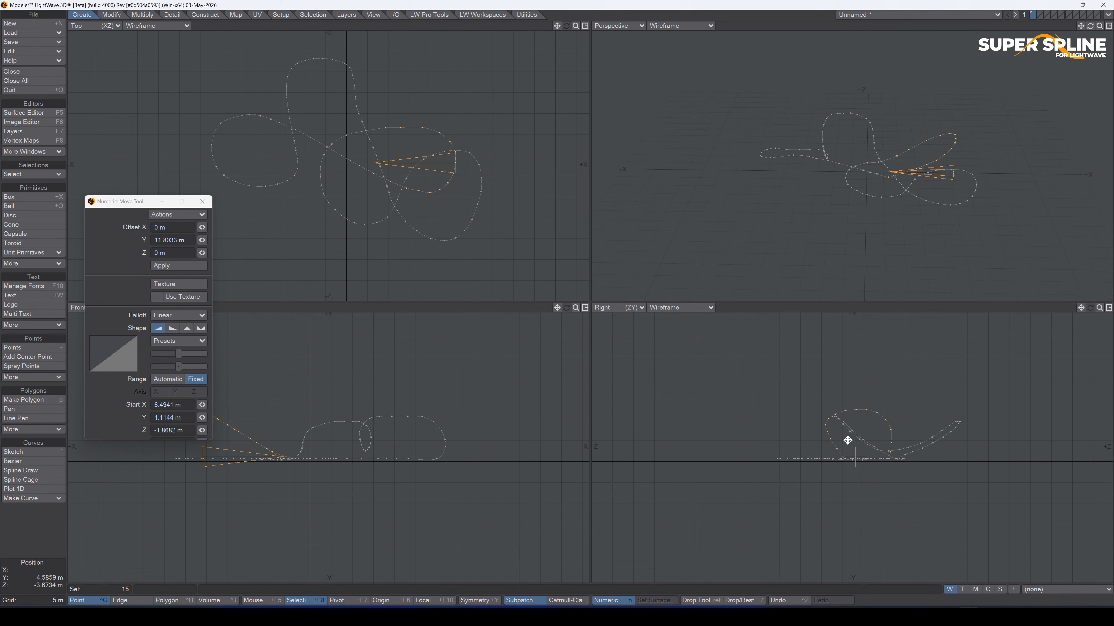
pyautogui.press('space')
pyautogui.click(866, 172)
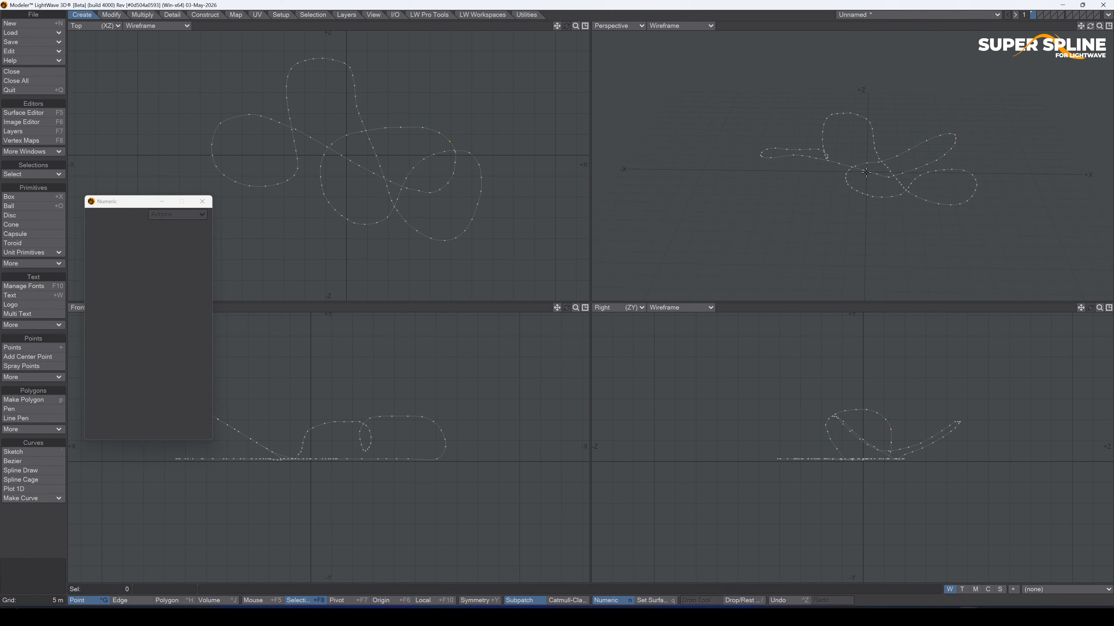
# Set the Move falloff to None, raise the single point near the inner loop's base about 0.69 m, and deselect it.
pyautogui.click(890, 176)
pyautogui.press('t')
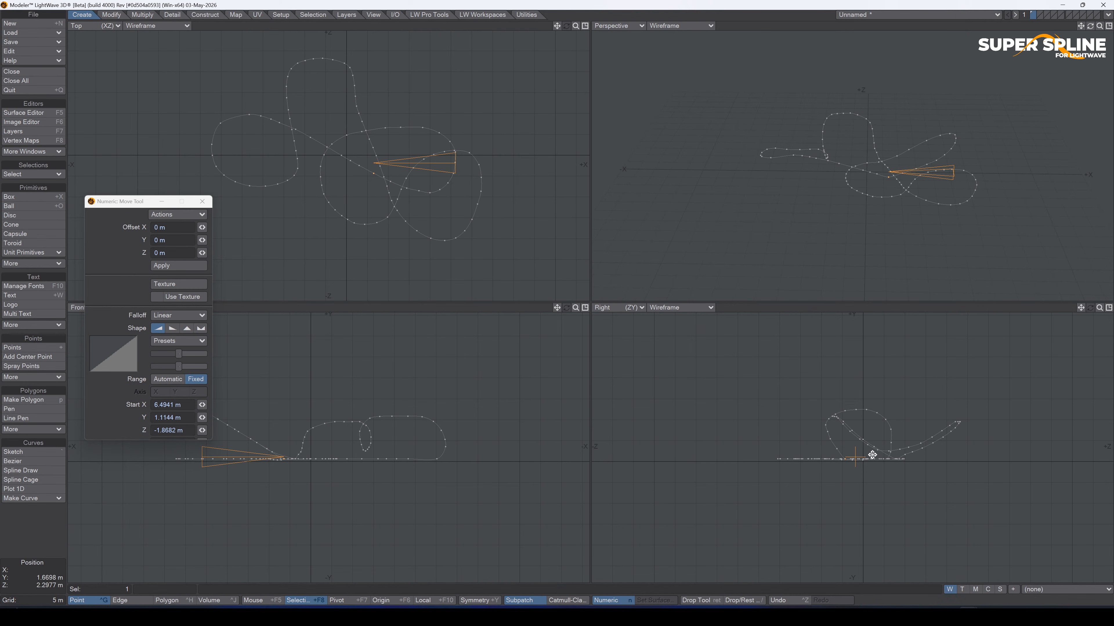
pyautogui.click(165, 315)
pyautogui.click(154, 306)
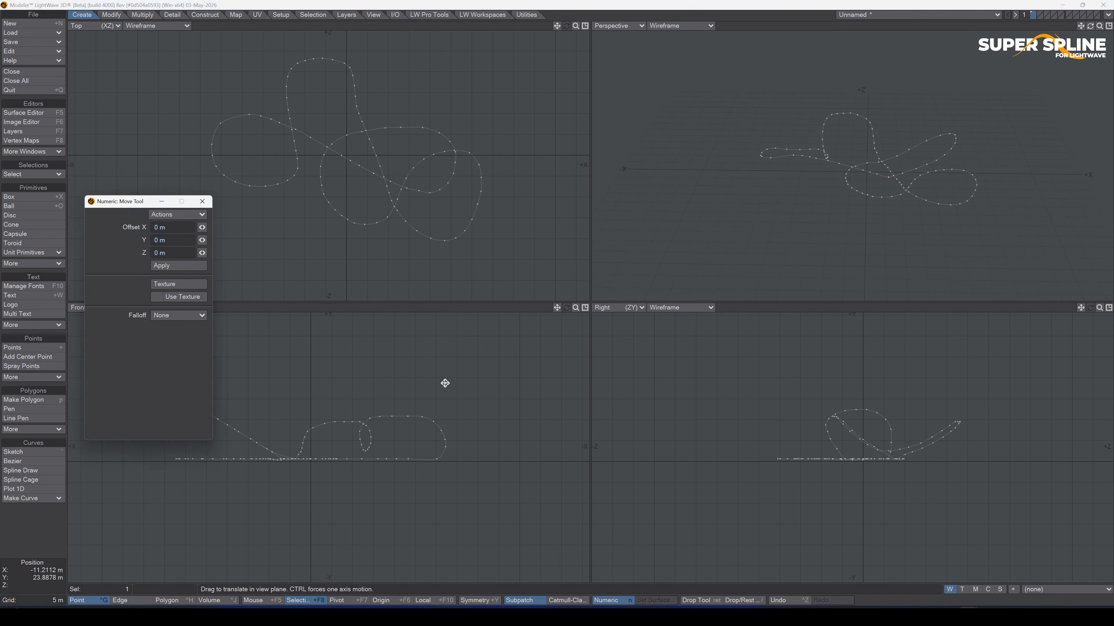
pyautogui.moveTo(811, 458); pyautogui.dragTo(870, 452)
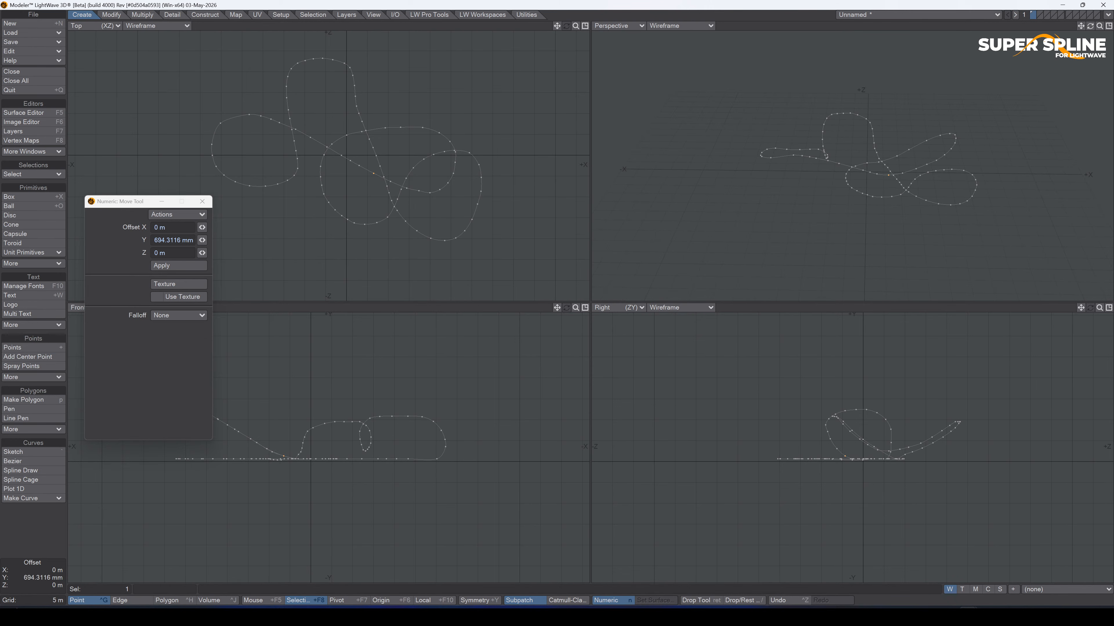
pyautogui.press('/')
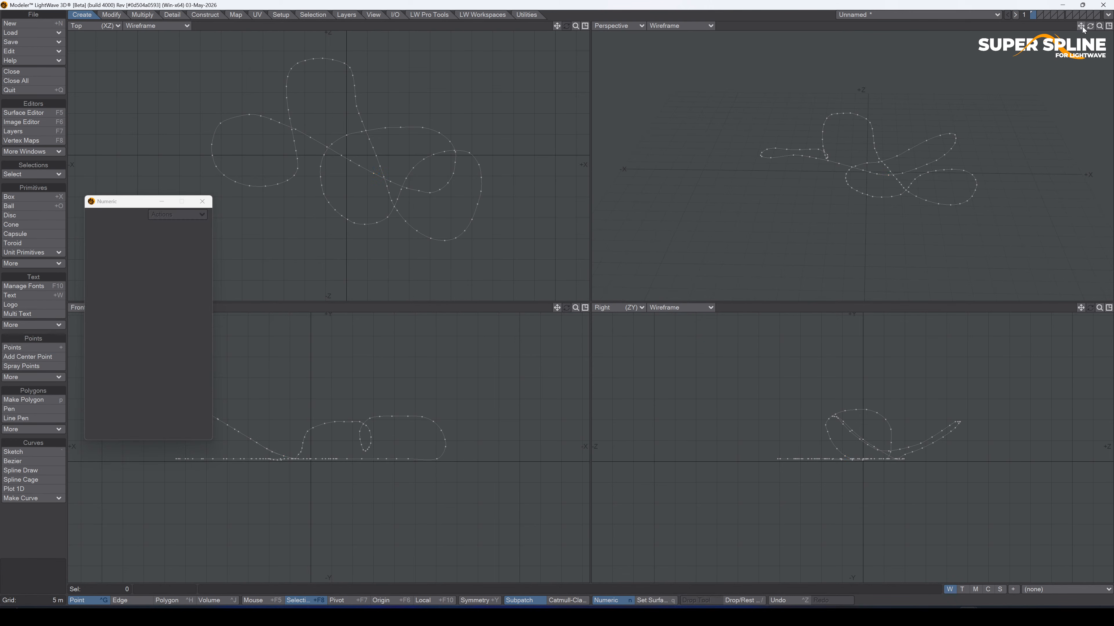
# Select the points around the rightmost loop and set the Move falloff back to Linear.
pyautogui.moveTo(1090, 26); pyautogui.dragTo(1061, 27)
pyautogui.moveTo(998, 139); pyautogui.dragTo(996, 140, button='right')
pyautogui.press('t')
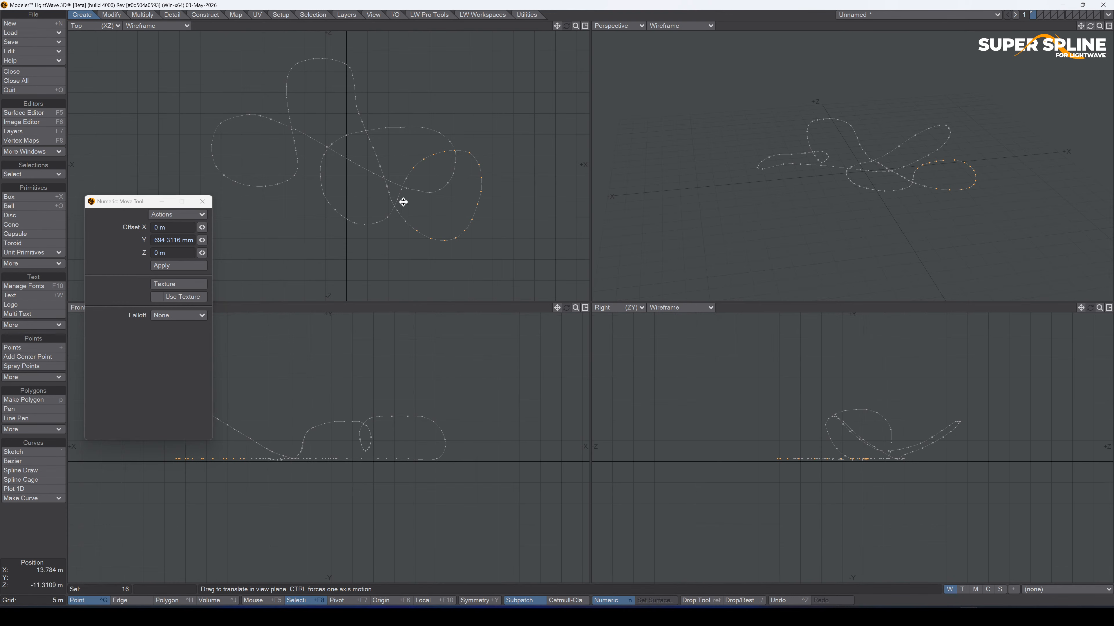
pyautogui.moveTo(395, 193); pyautogui.dragTo(473, 196)
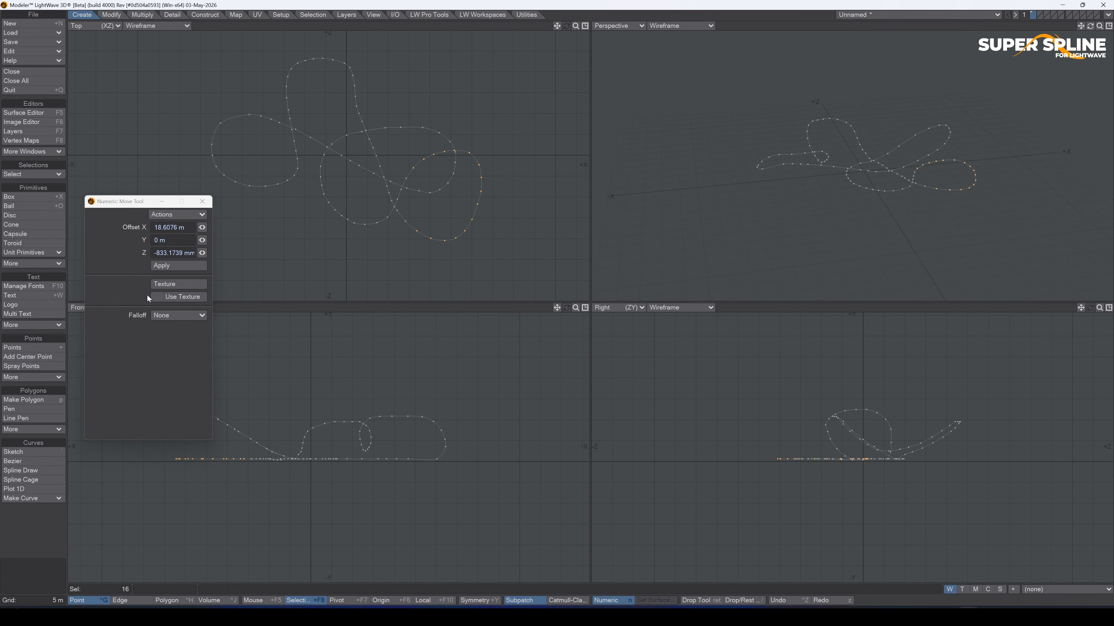
pyautogui.click(172, 317)
pyautogui.click(176, 324)
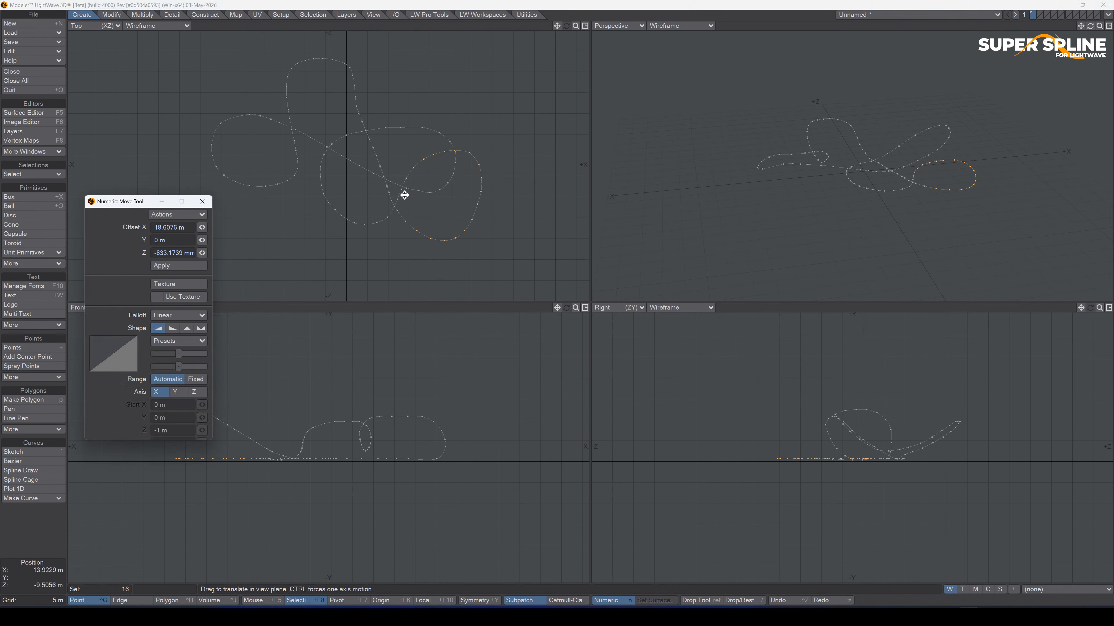
# Define the falloff range outward across the rightmost loop, raise its points about 5.14 m, and clear the selection.
pyautogui.moveTo(404, 195); pyautogui.dragTo(488, 199, button='right')
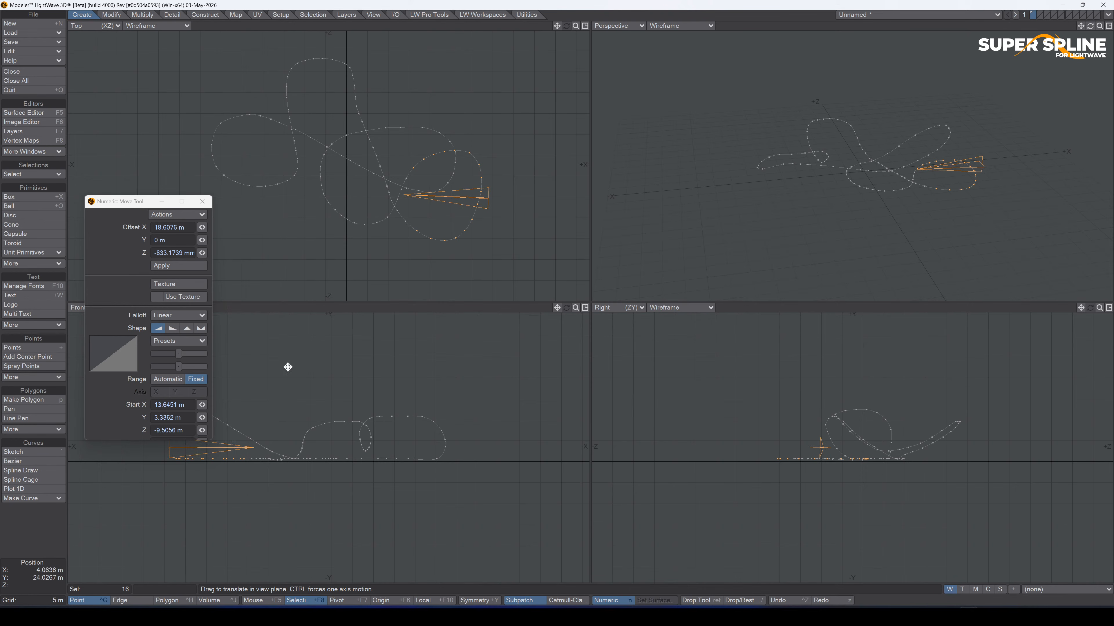
pyautogui.keyDown('ctrl'); pyautogui.moveTo(868, 450); pyautogui.dragTo(868, 429); pyautogui.keyUp('ctrl')
pyautogui.press('Return')
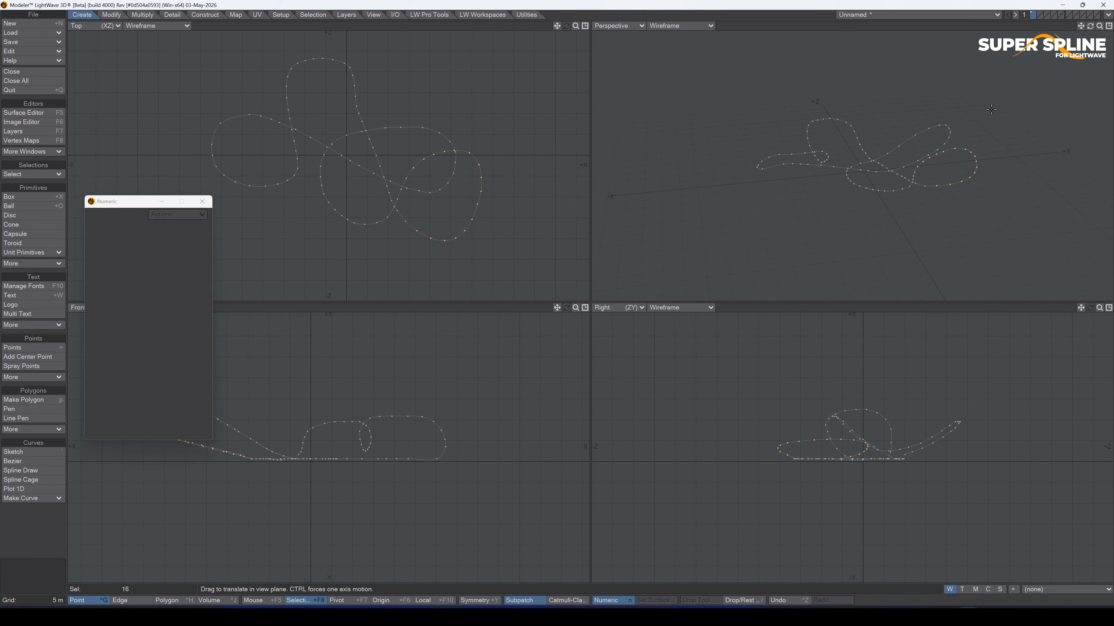
pyautogui.press('/')
# Select the lower-left points of the central loop, define the falloff range outward across them, and raise them about 10.28 m.
pyautogui.moveTo(1091, 26); pyautogui.dragTo(1091, 29)
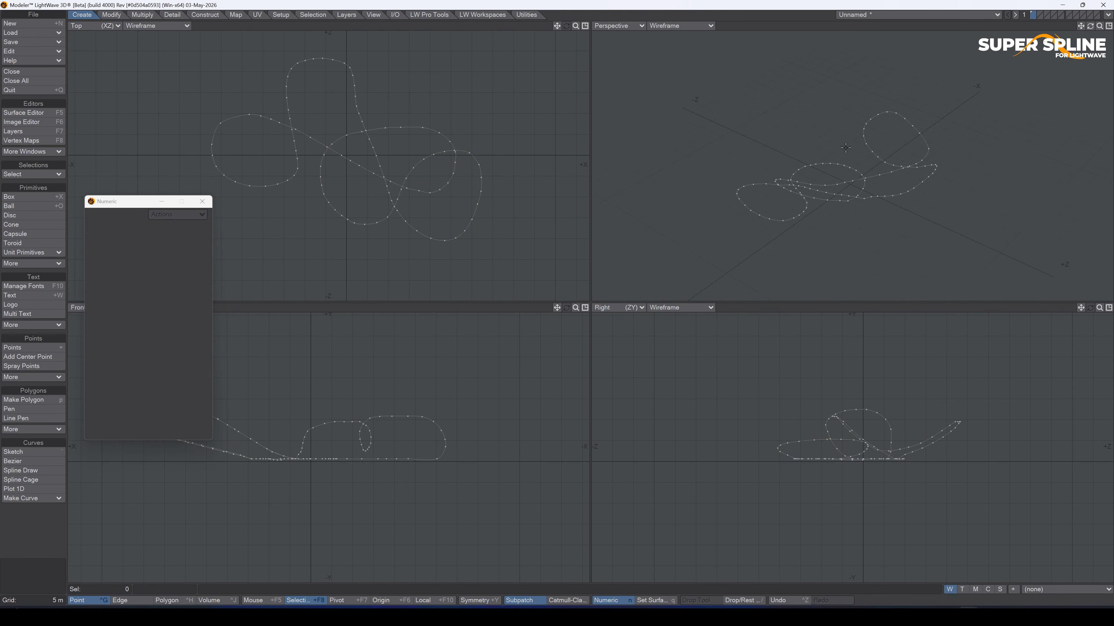
pyautogui.moveTo(825, 175)
pyautogui.mouseDown(button='right')
pyautogui.moveTo(857, 170)
pyautogui.moveTo(786, 177)
pyautogui.mouseUp(button='right')
pyautogui.click(323, 155)
pyautogui.press('t')
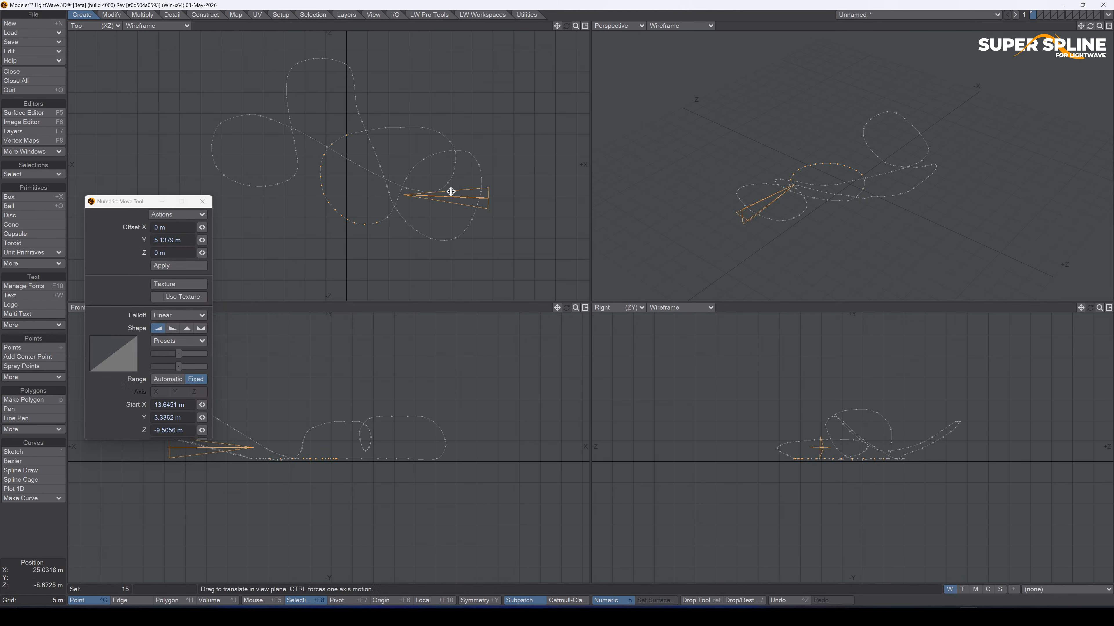
pyautogui.moveTo(371, 186); pyautogui.dragTo(316, 190, button='right')
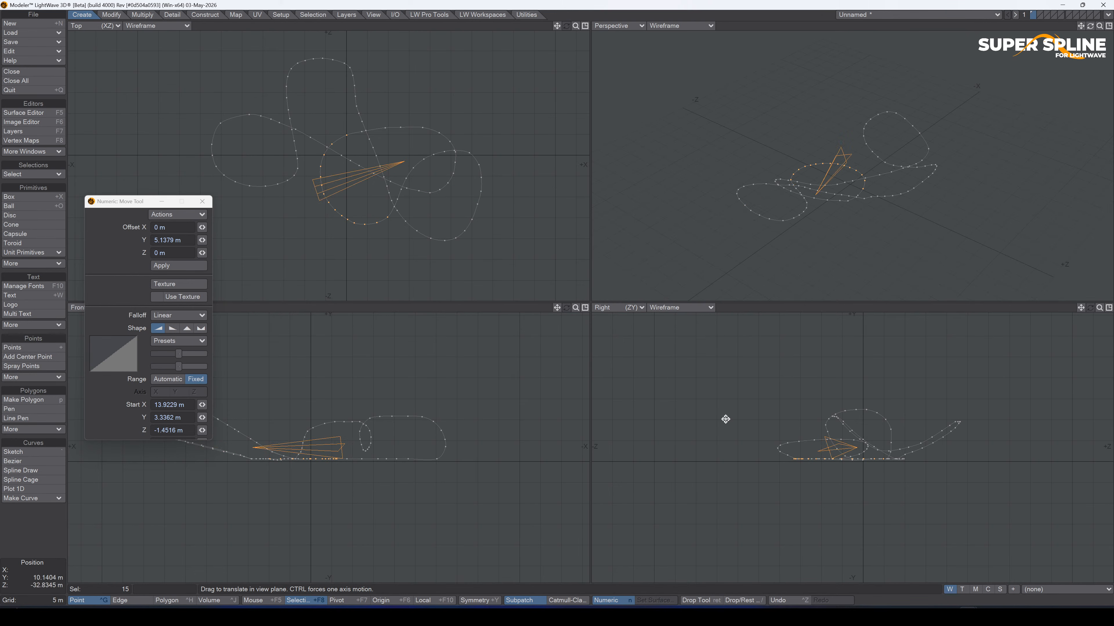
pyautogui.keyDown('ctrl'); pyautogui.moveTo(346, 470); pyautogui.dragTo(346, 427); pyautogui.keyUp('ctrl')
pyautogui.press('Return')
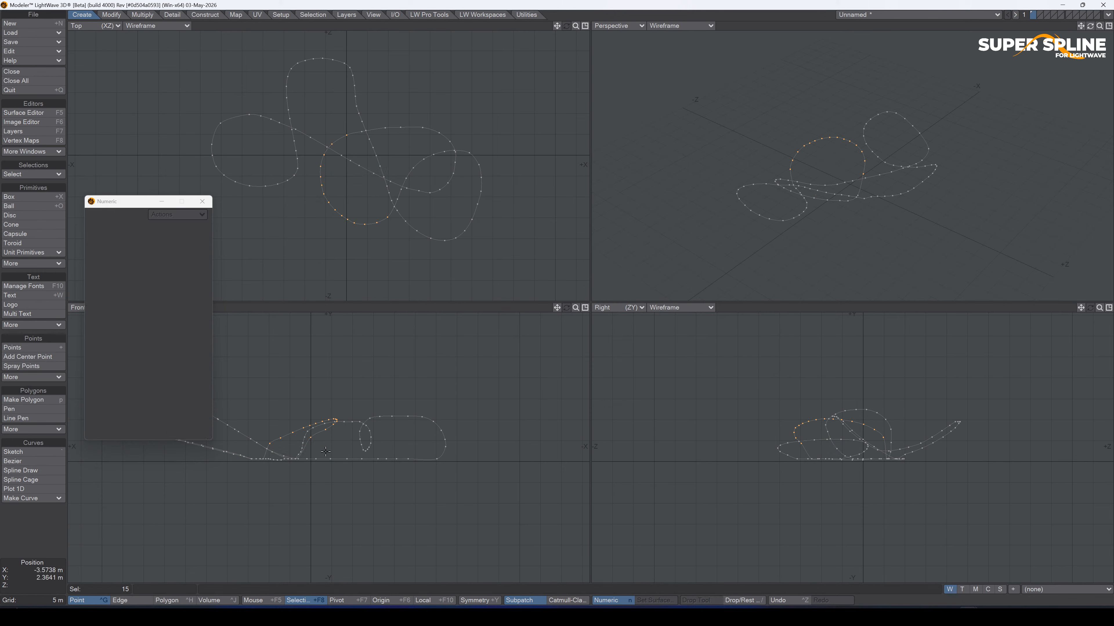
pyautogui.click(313, 440)
# Set the Move falloff to None and slightly lower the two selected points at the upper end of the raised central loop.
pyautogui.moveTo(1091, 26); pyautogui.dragTo(1039, 29)
pyautogui.press('t')
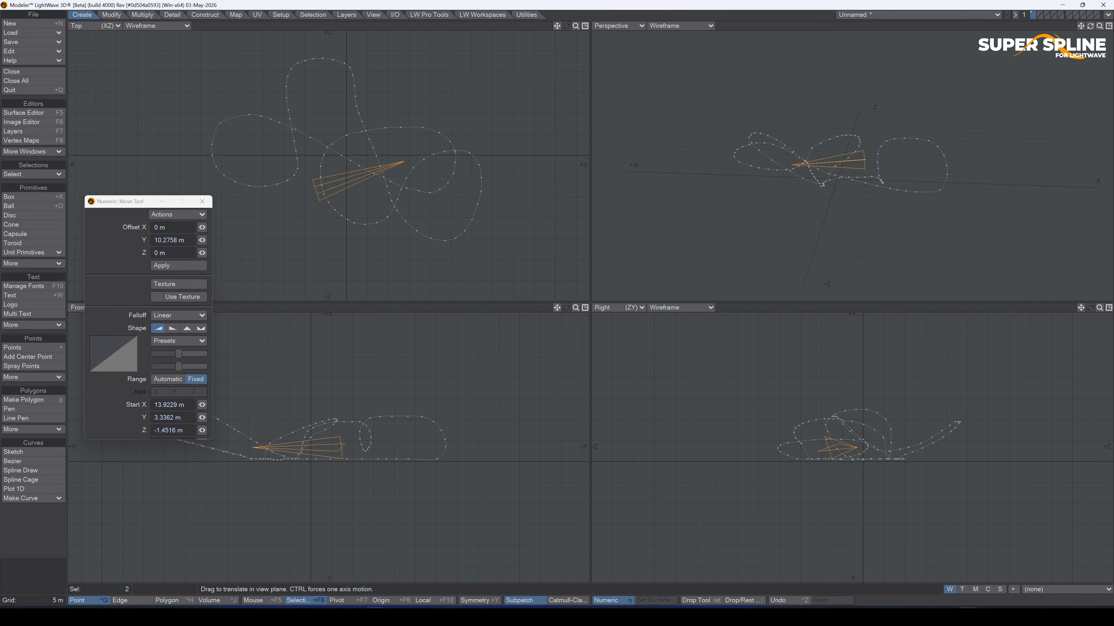
pyautogui.click(176, 317)
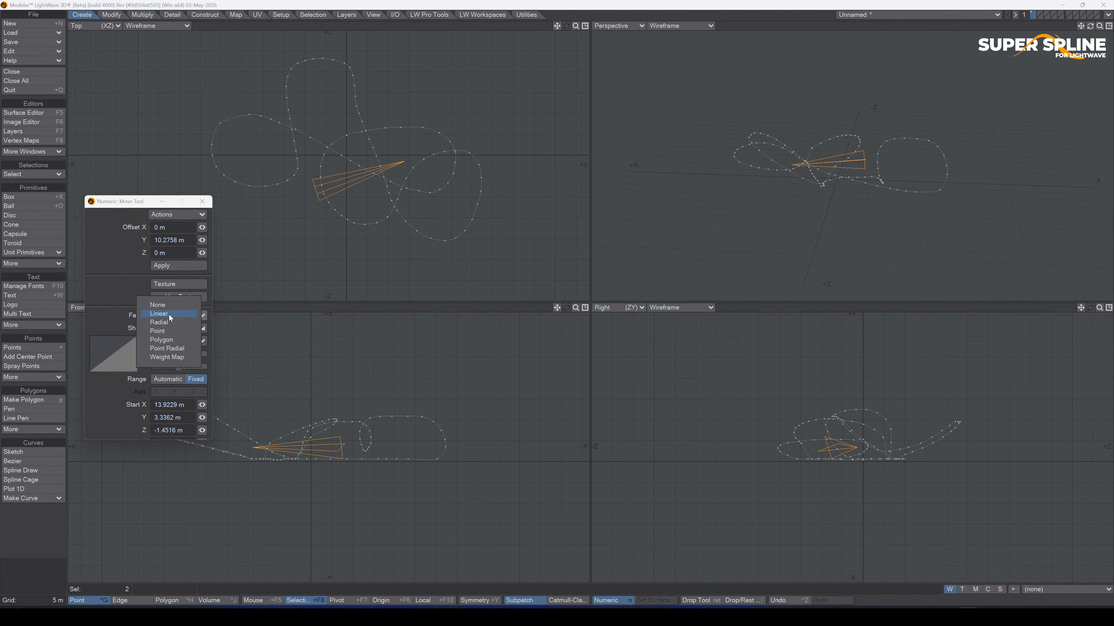
pyautogui.click(169, 309)
pyautogui.keyDown('ctrl'); pyautogui.moveTo(852, 421); pyautogui.dragTo(851, 429); pyautogui.keyUp('ctrl')
pyautogui.press('Return')
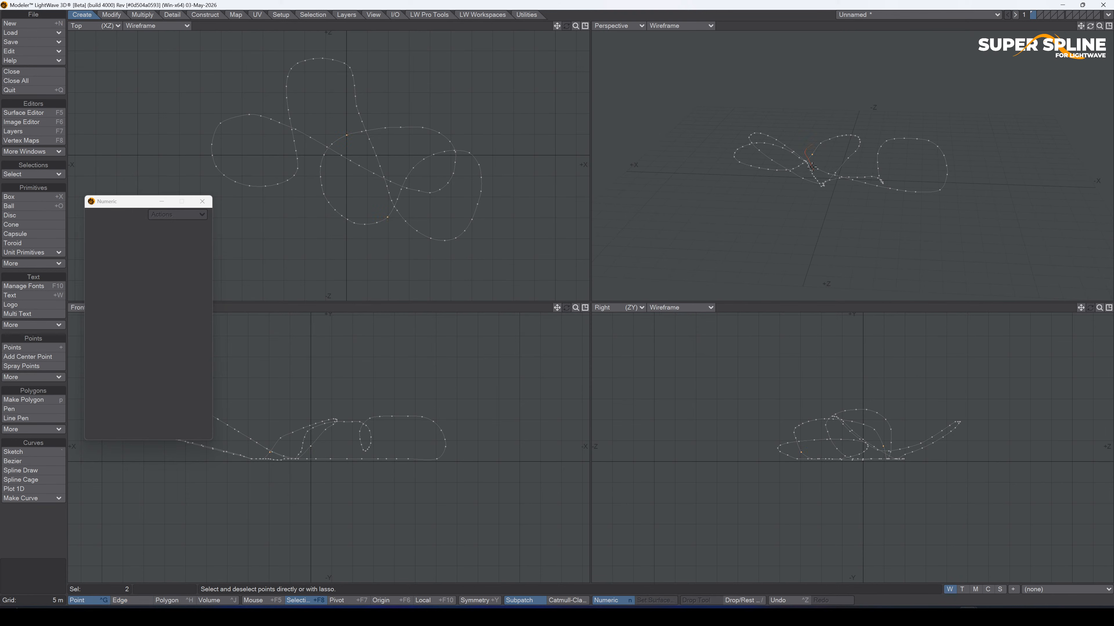
# Select two points on the raised central loop section, lower them about 0.69 m, and clear the selection.
pyautogui.click(817, 144)
pyautogui.moveTo(848, 162); pyautogui.dragTo(848, 163, button='right')
pyautogui.press('t')
pyautogui.moveTo(872, 427); pyautogui.dragTo(873, 433)
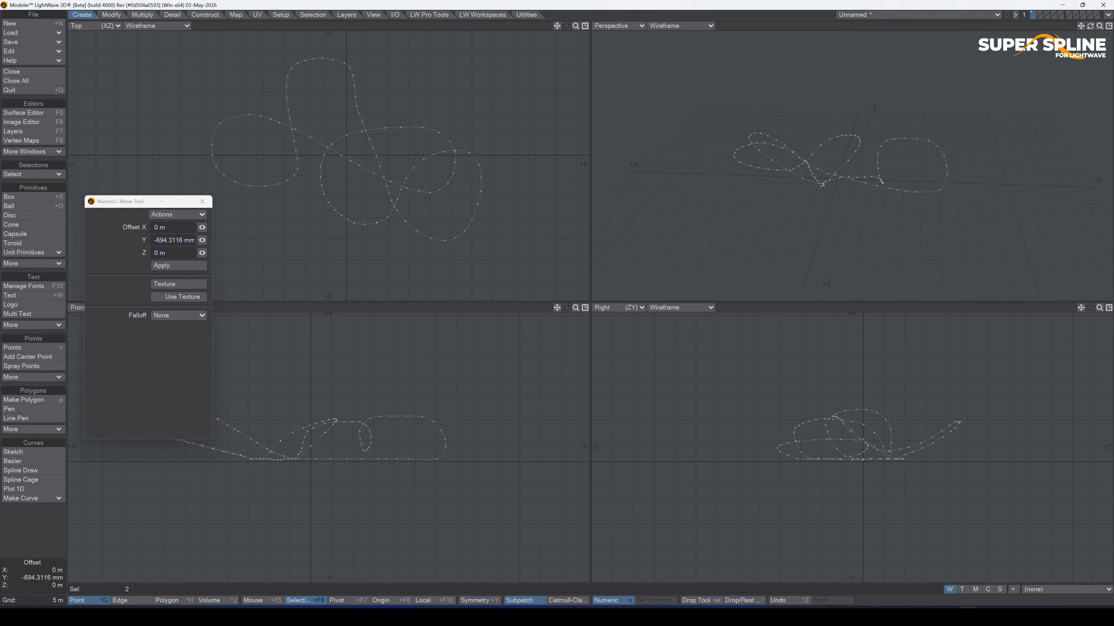
pyautogui.press('Return')
pyautogui.press('/')
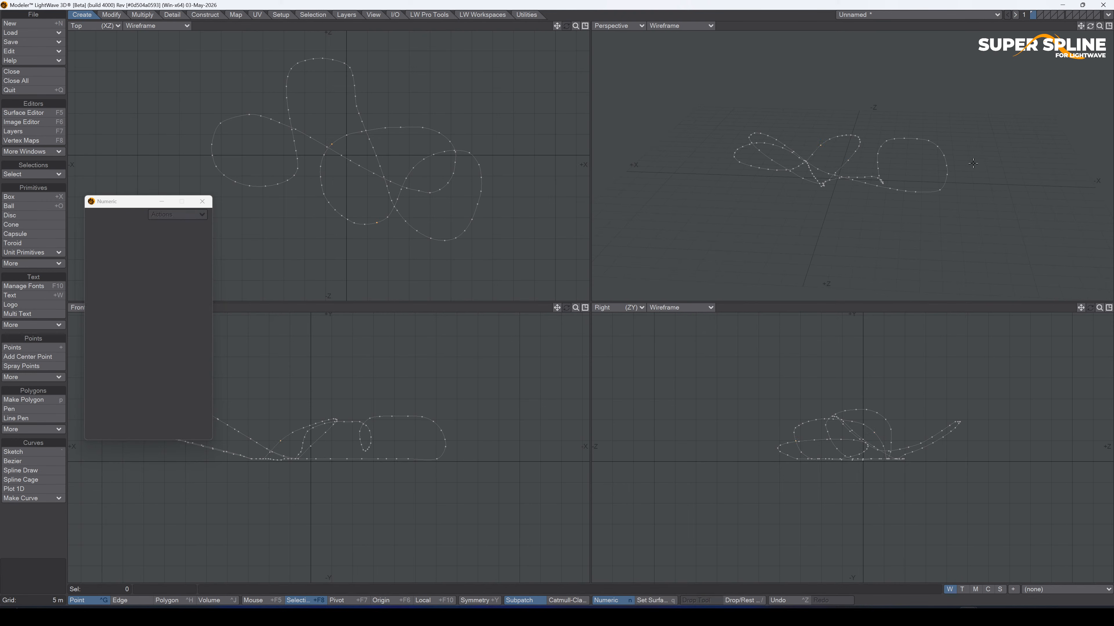
# Maximise the Perspective viewport and inspect the shape of the whole curve from several angles.
pyautogui.press('KP_0')
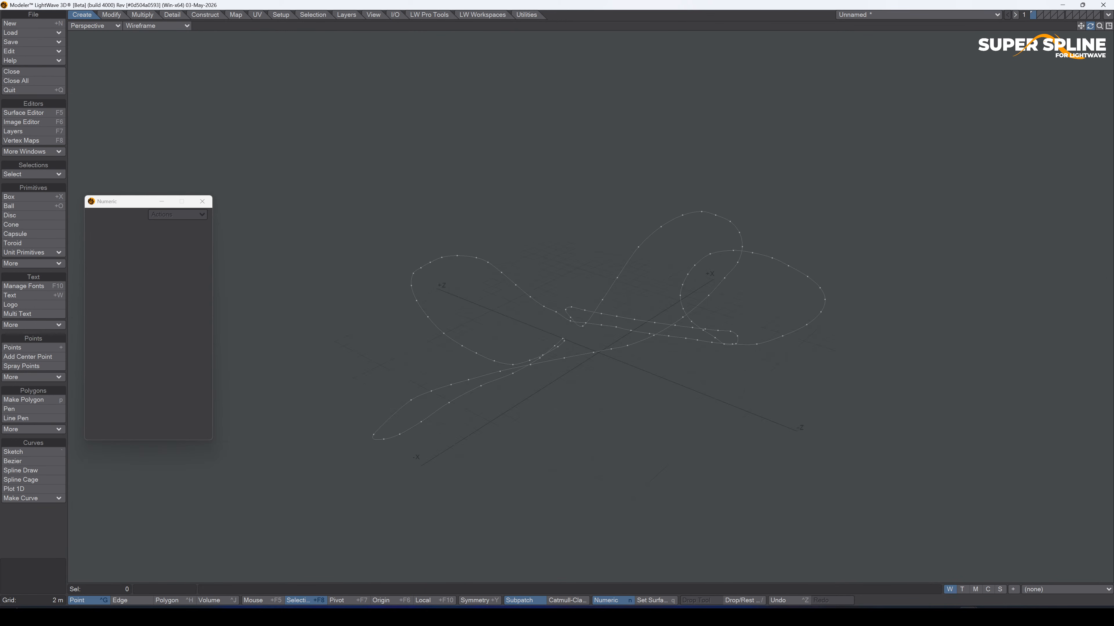
pyautogui.moveTo(1090, 25); pyautogui.dragTo(698, 278)
pyautogui.click(537, 320)
pyautogui.click(769, 314)
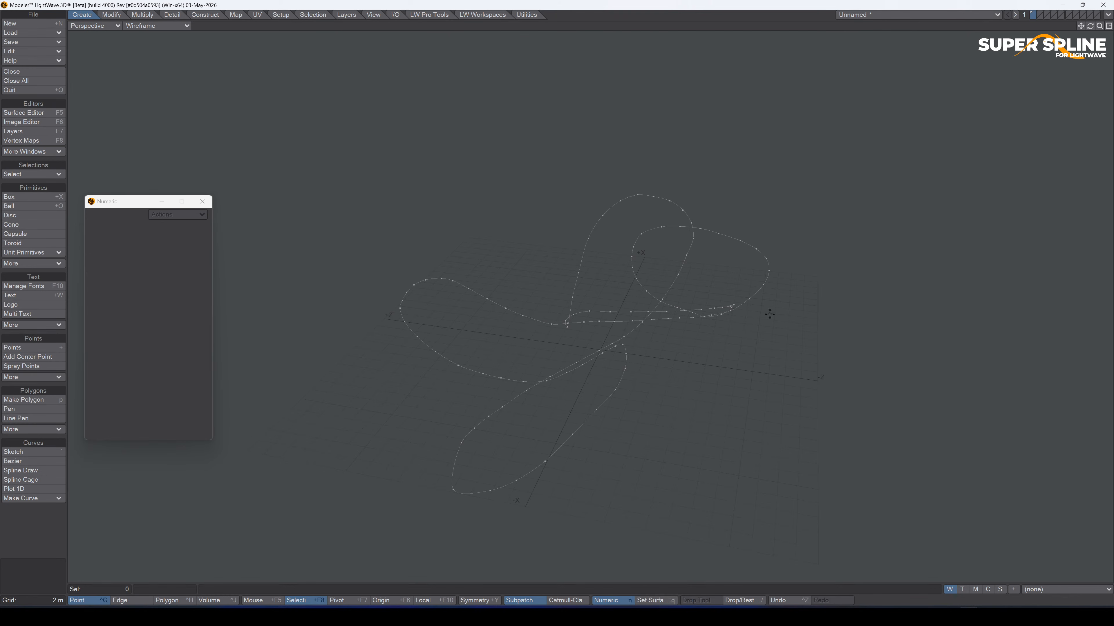
pyautogui.click(403, 302)
pyautogui.click(732, 303)
pyautogui.moveTo(1090, 26); pyautogui.dragTo(1022, 35)
pyautogui.keyDown('alt'); pyautogui.moveTo(590, 230); pyautogui.dragTo(587, 231); pyautogui.keyUp('alt')
# Delete three individual points along the top of the raised central loop to thin out the curve.
pyautogui.click(504, 249)
pyautogui.press('Delete')
pyautogui.click(531, 240)
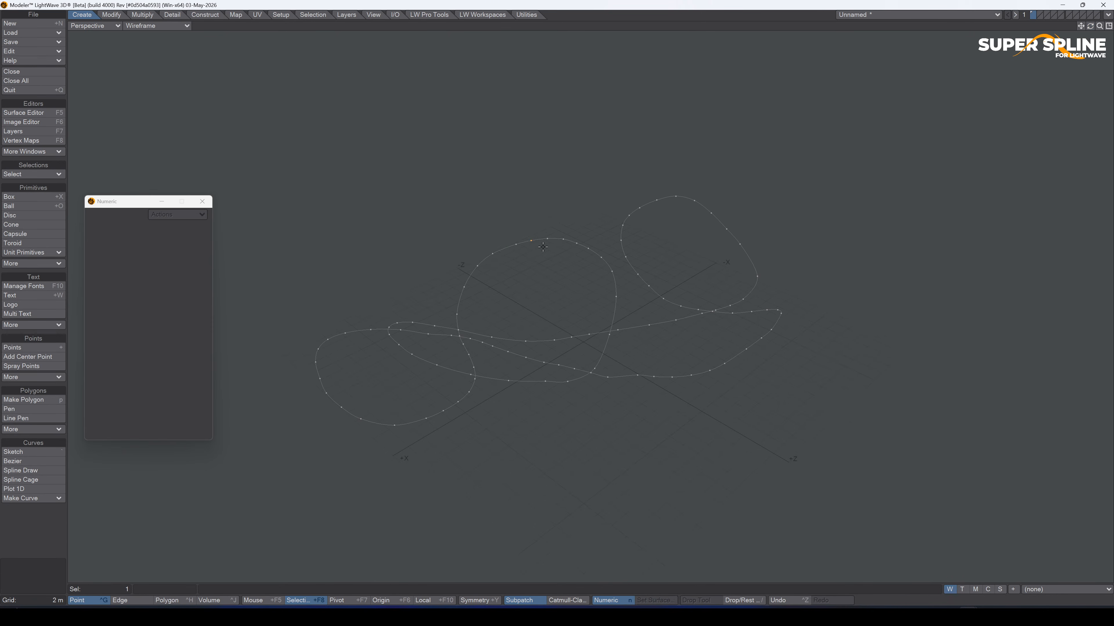
pyautogui.press('Delete')
pyautogui.click(588, 247)
pyautogui.press('Delete')
# Select the points along the low part of the curve beside the loop crossing and raise them slightly.
pyautogui.moveTo(1089, 26); pyautogui.dragTo(961, 52)
pyautogui.moveTo(1089, 25)
pyautogui.mouseDown()
pyautogui.moveTo(1026, 31)
pyautogui.moveTo(1083, 31)
pyautogui.mouseUp()
pyautogui.click(568, 388)
pyautogui.click(524, 373)
pyautogui.press('t')
pyautogui.moveTo(572, 406)
pyautogui.mouseDown()
pyautogui.moveTo(572, 387)
pyautogui.moveTo(572, 402)
pyautogui.mouseUp()
pyautogui.press('Return')
# Select the neighbouring points on the low curve section, lower them slightly, and clear the selection.
pyautogui.moveTo(560, 372); pyautogui.dragTo(560, 373, button='right')
pyautogui.press('t')
pyautogui.moveTo(588, 393); pyautogui.dragTo(588, 395)
pyautogui.press('Return')
pyautogui.press('/')
# Raise the single point on the descending side of the loop about 0.81 m along Y.
pyautogui.click(499, 350)
pyautogui.press('t')
pyautogui.moveTo(512, 346); pyautogui.dragTo(512, 339)
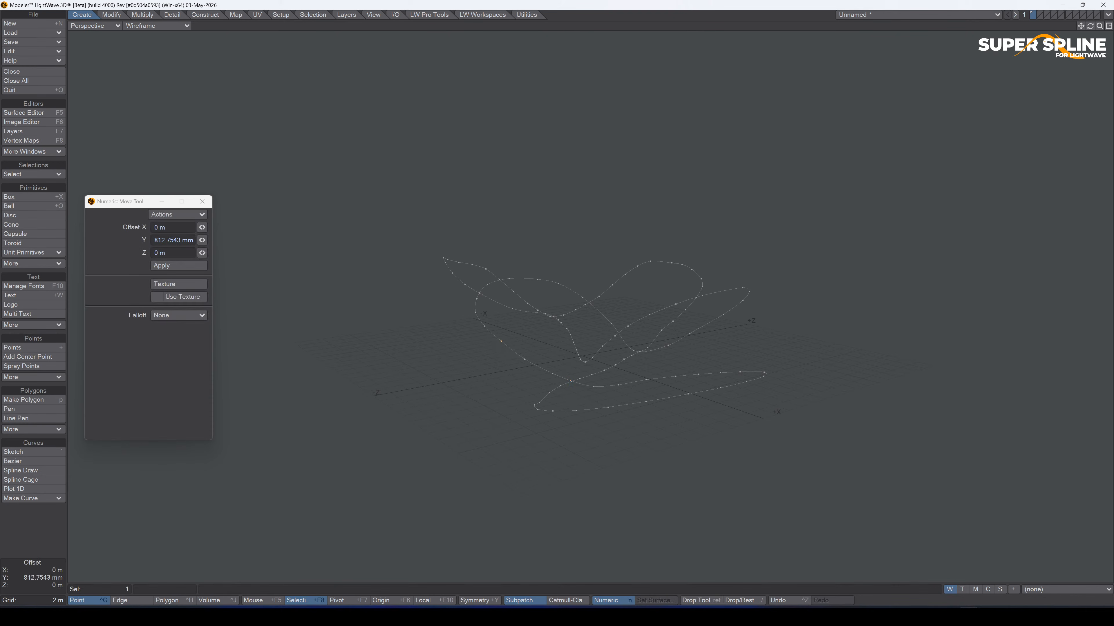
# Restore the four-viewport layout, nudge the corner point of the negative-X loop slightly toward negative Z, and clear the selection.
pyautogui.press('Return')
pyautogui.press('/')
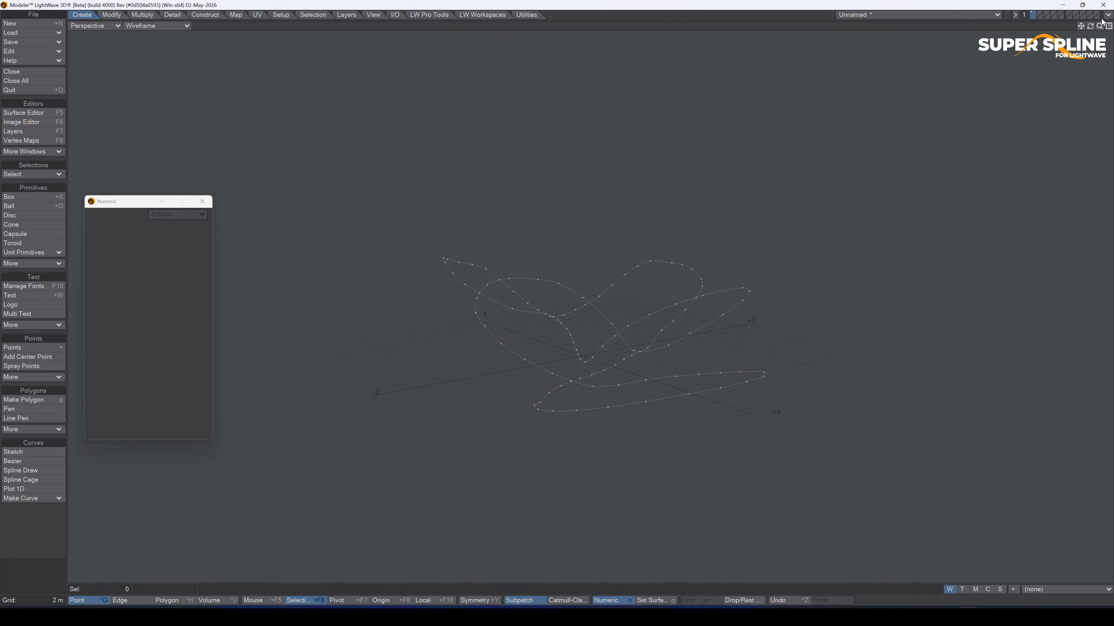
pyautogui.moveTo(1090, 26); pyautogui.dragTo(1031, 50)
pyautogui.click(781, 476)
pyautogui.press('KP_1')
pyautogui.click(592, 298)
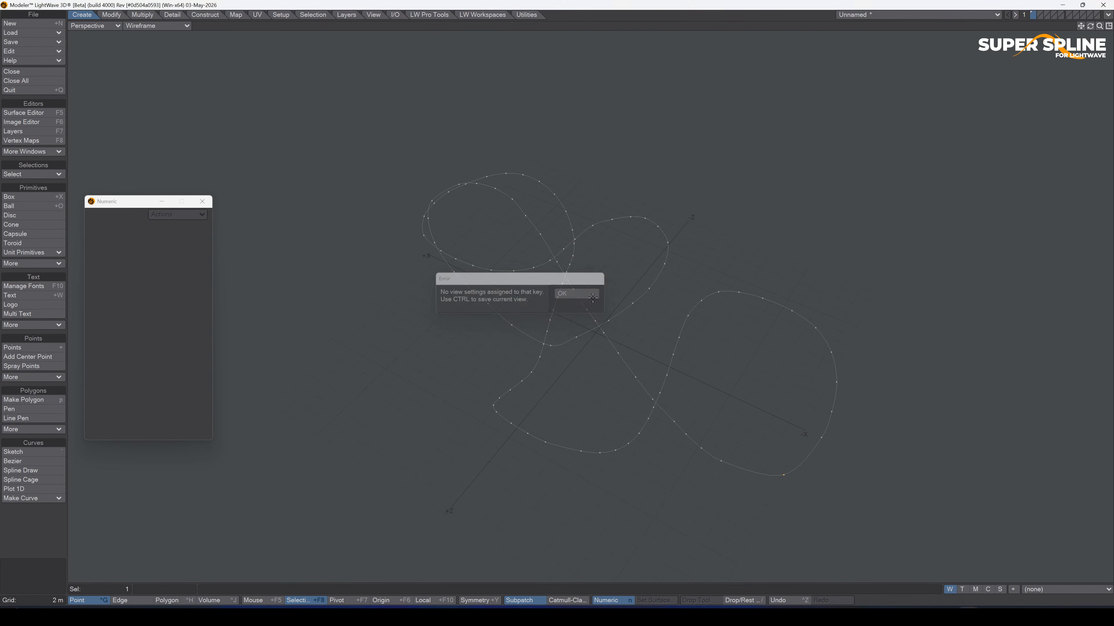
pyautogui.press('KP_0')
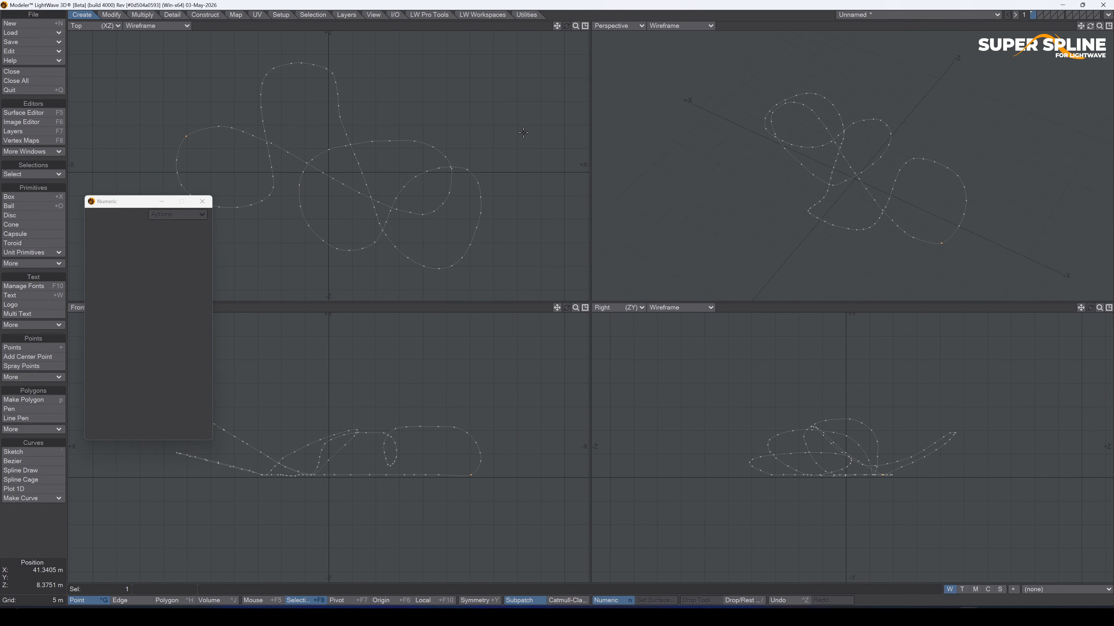
pyautogui.press('t')
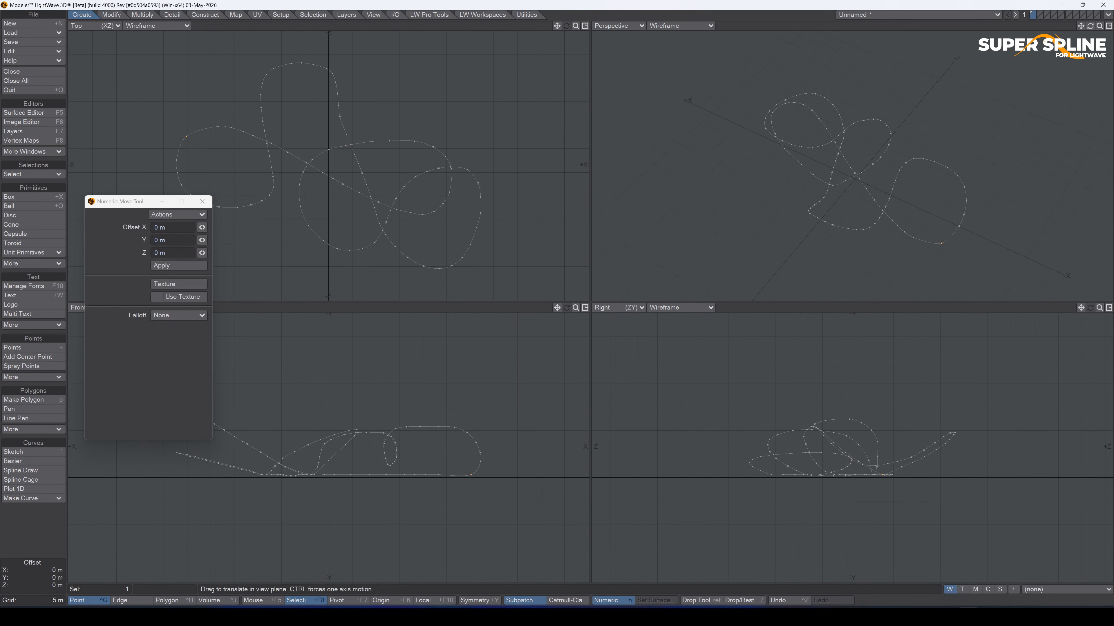
pyautogui.moveTo(186, 136); pyautogui.dragTo(186, 141)
pyautogui.press('/')
pyautogui.press('/')
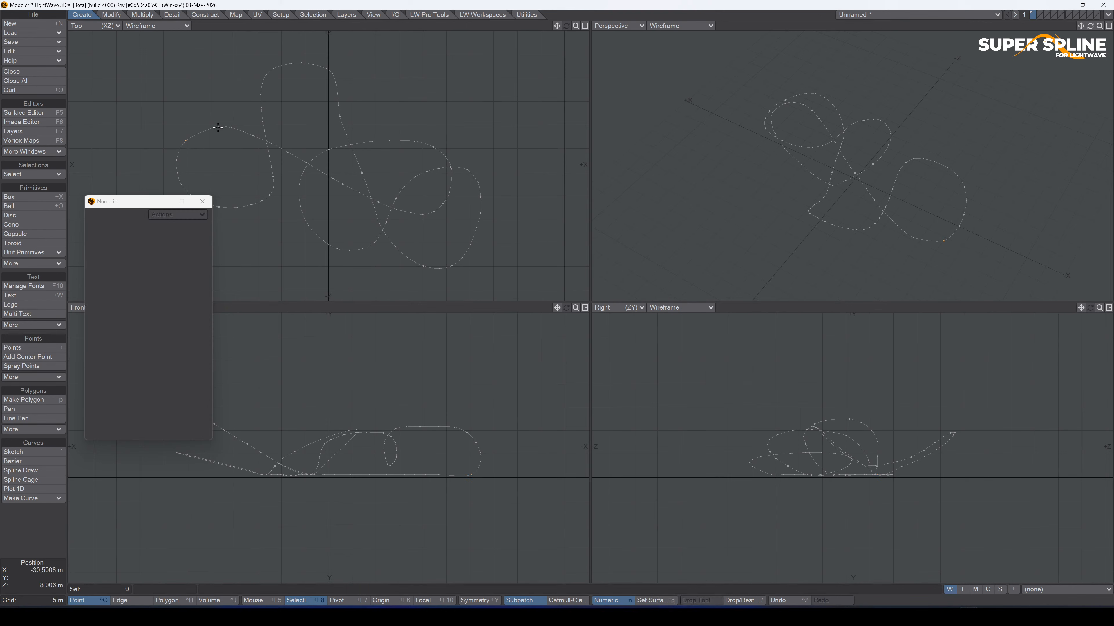
# Use the Drag tool in the Top view to shift the neighbouring point on the negative-X loop slightly toward positive X.
pyautogui.hotkey('ctrl', 't')
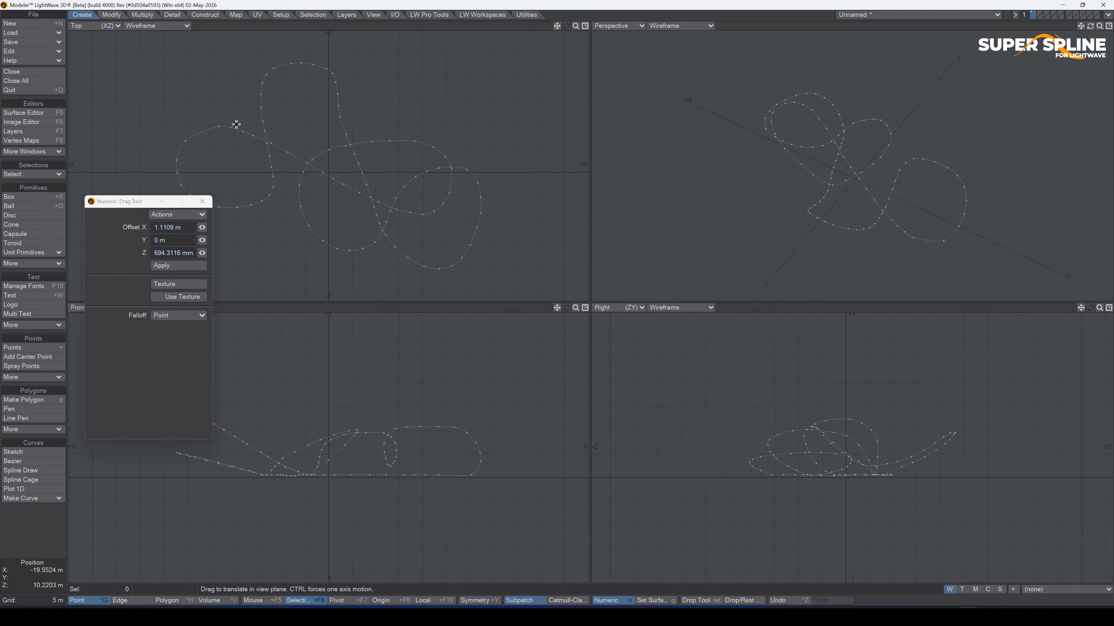
pyautogui.moveTo(220, 127)
pyautogui.mouseDown()
pyautogui.moveTo(207, 131)
pyautogui.moveTo(231, 127)
pyautogui.mouseUp()
pyautogui.press('Return')
pyautogui.click(245, 131)
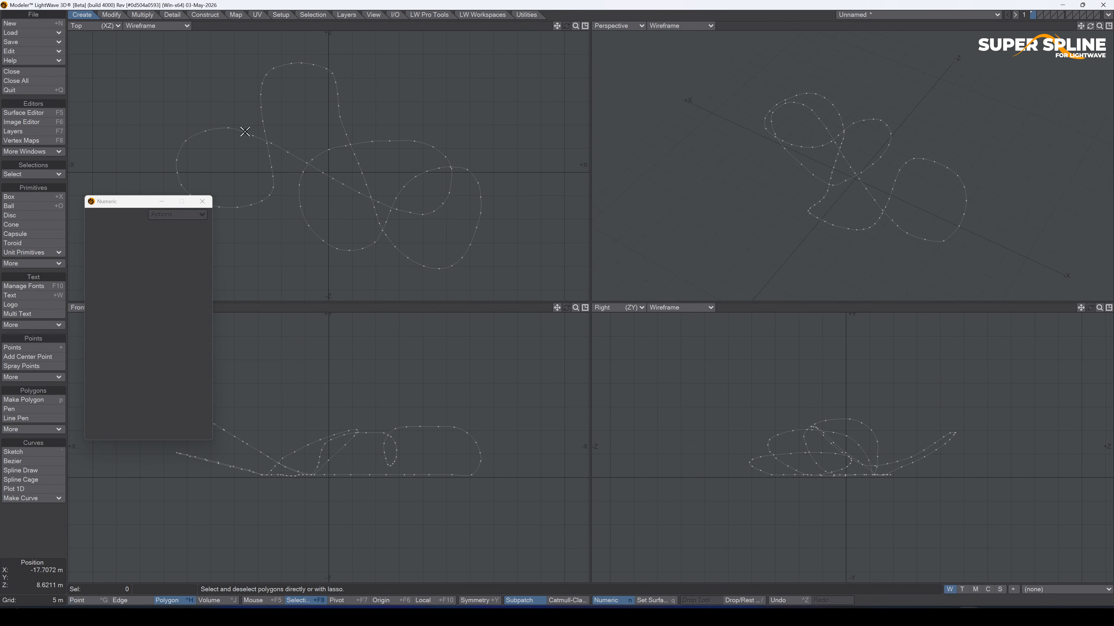
pyautogui.click(293, 124)
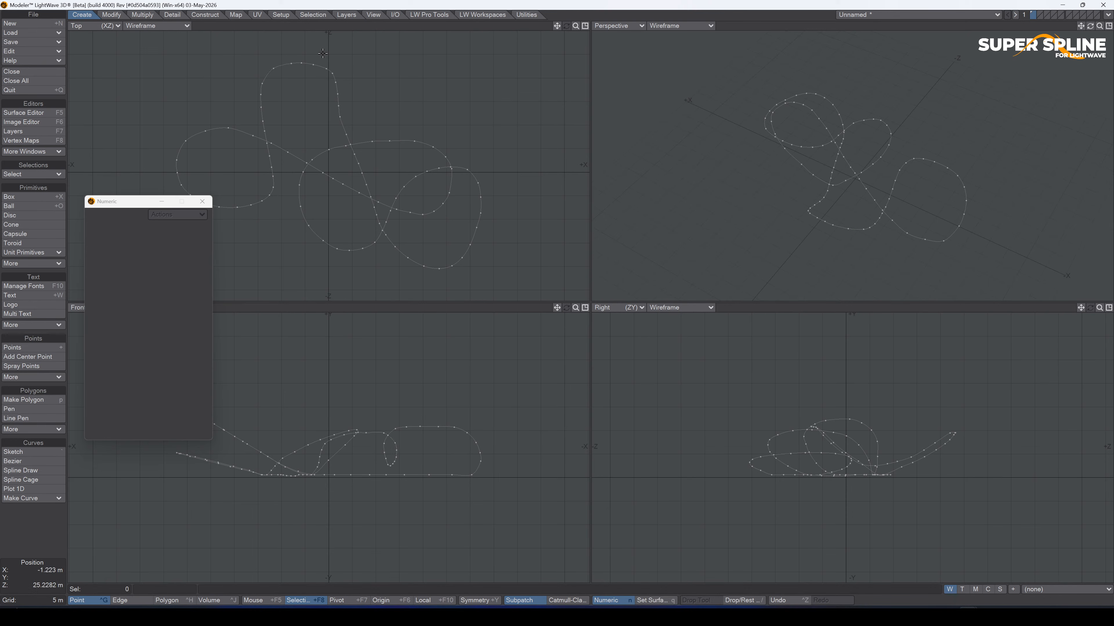
# Delete two individual points along the positive-Z end of the tall loop in the Top view.
pyautogui.click(301, 62)
pyautogui.press('Delete')
pyautogui.click(326, 68)
pyautogui.press('Delete')
pyautogui.hotkey('ctrl', 'z')
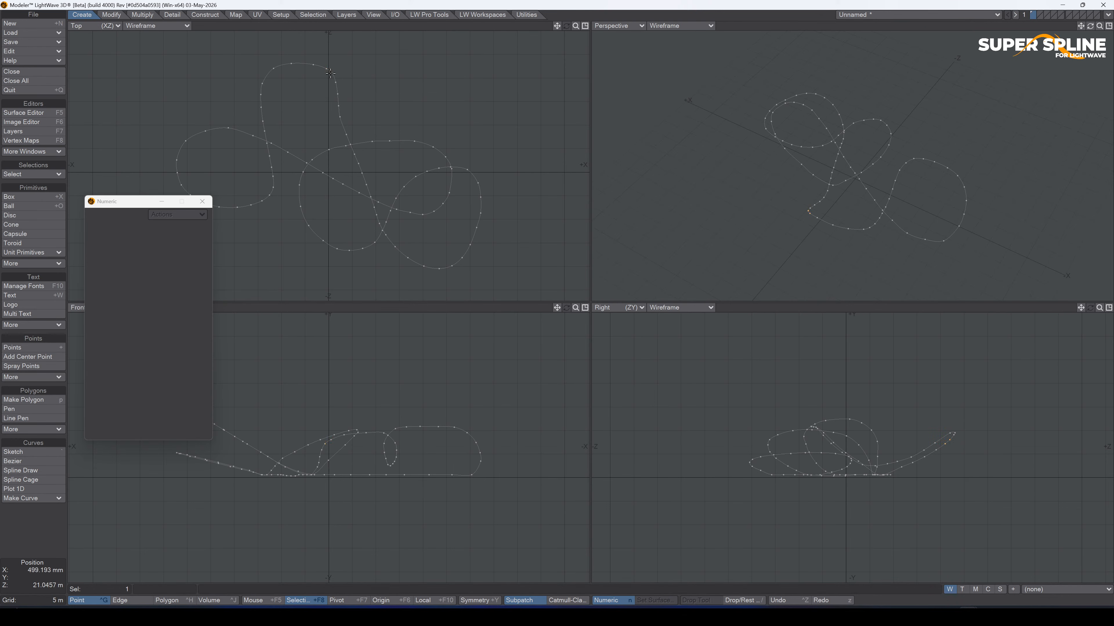
pyautogui.press('Delete')
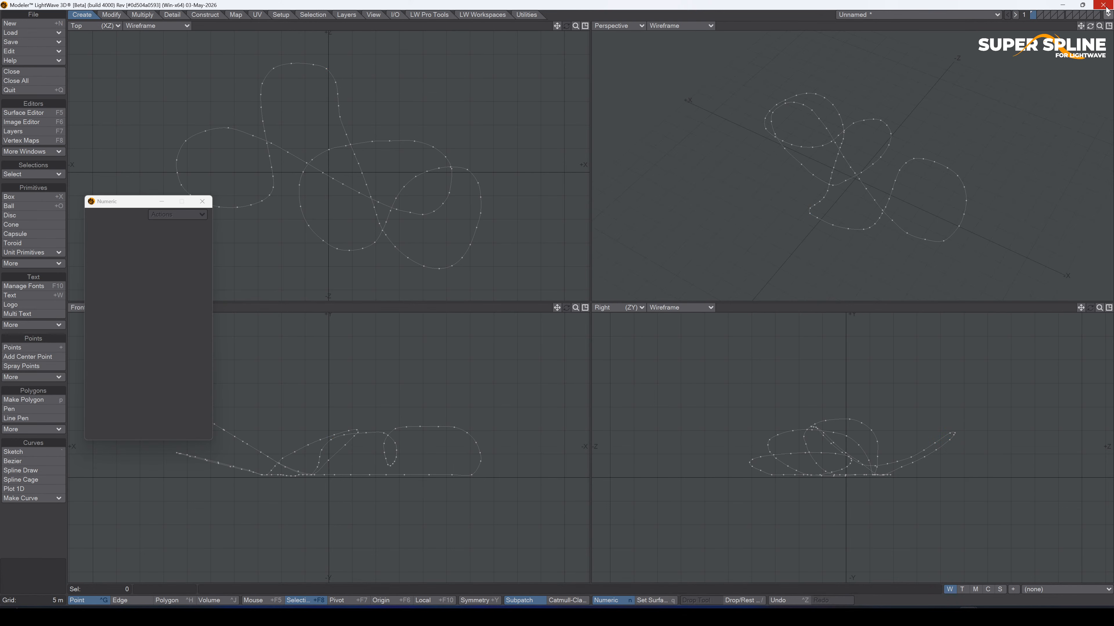
# Select the single point on the low section near the curve crossing, nudge it vertically in the Right view, and clear the selection.
pyautogui.moveTo(1091, 26); pyautogui.dragTo(1069, 32)
pyautogui.click(890, 184)
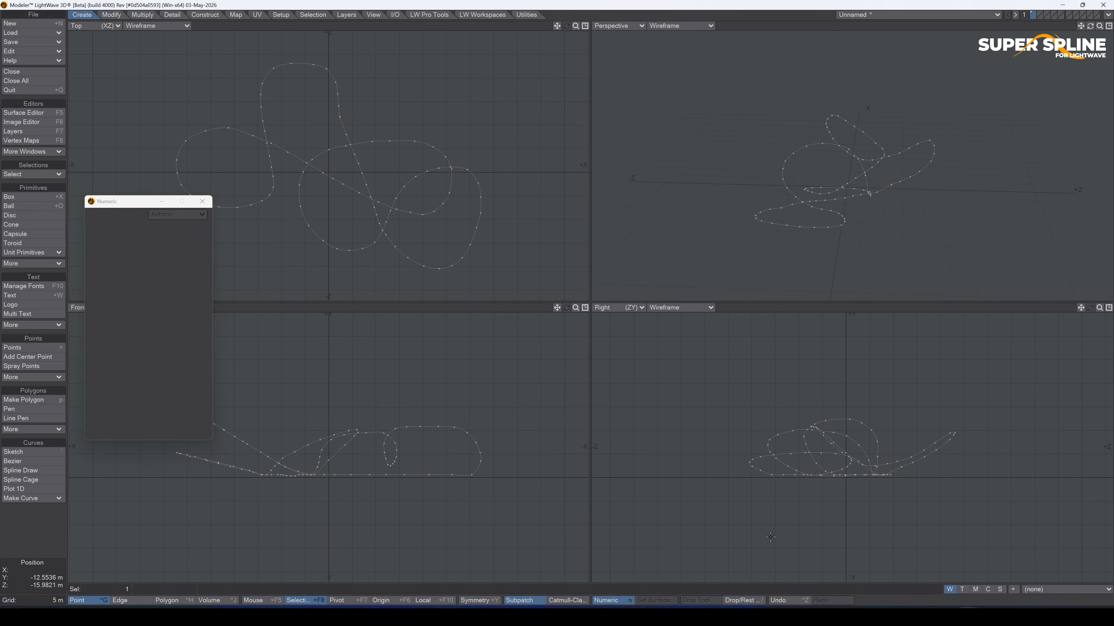
pyautogui.press('t')
pyautogui.keyDown('ctrl'); pyautogui.moveTo(919, 489); pyautogui.dragTo(919, 489); pyautogui.keyUp('ctrl')
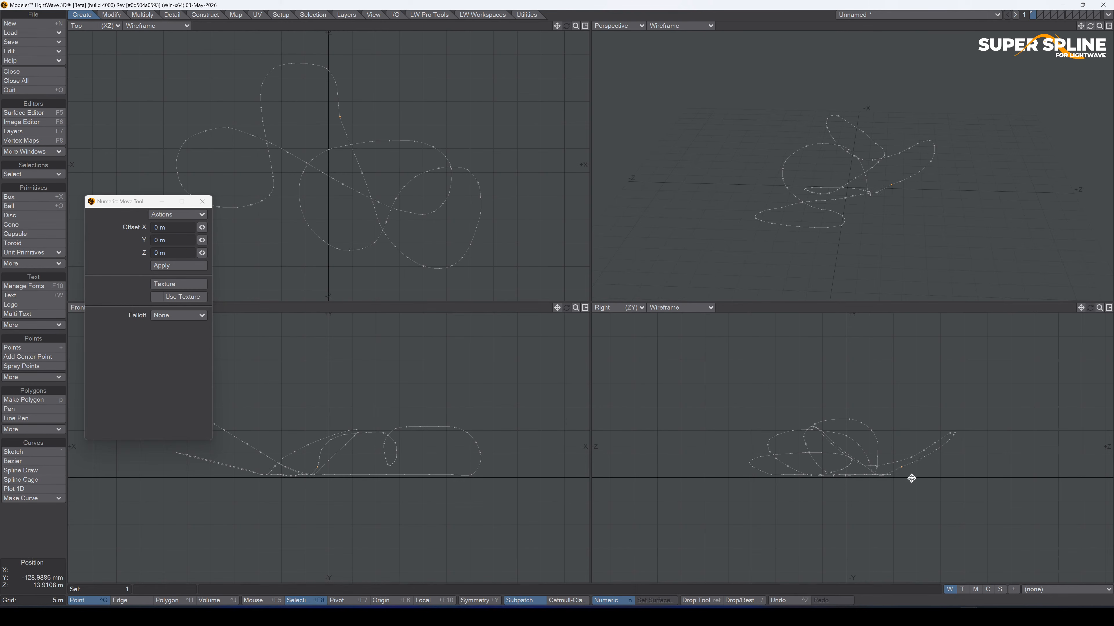
pyautogui.press('Return')
pyautogui.press('/')
# Save the curve object as RCPath in the SuperSpline Demo Objects folder.
pyautogui.press('s')
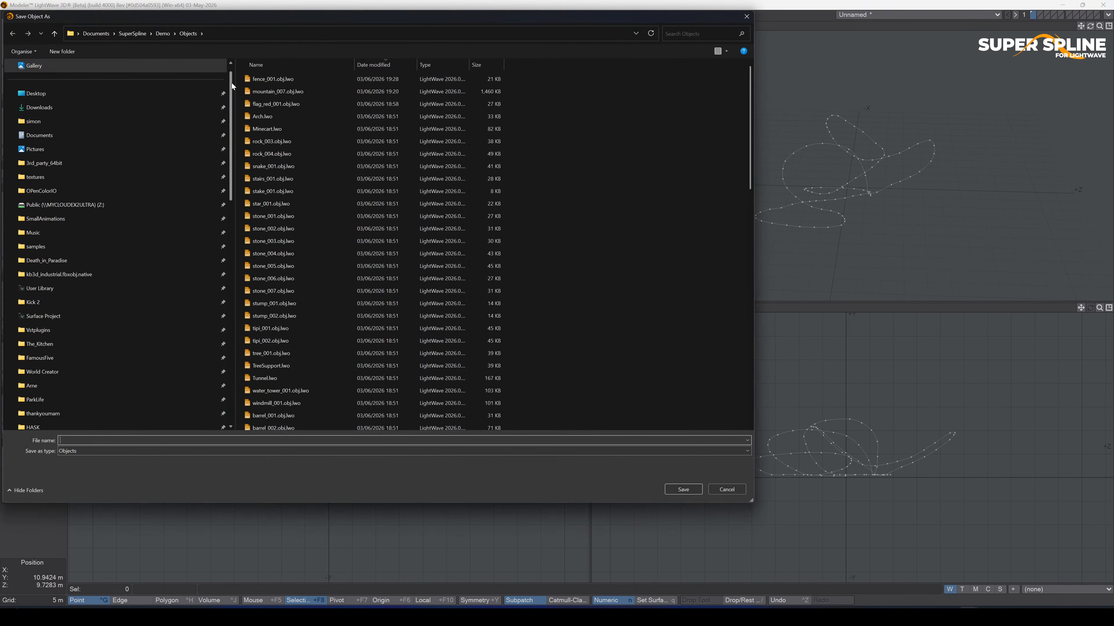
pyautogui.moveTo(232, 83); pyautogui.dragTo(26, 83)
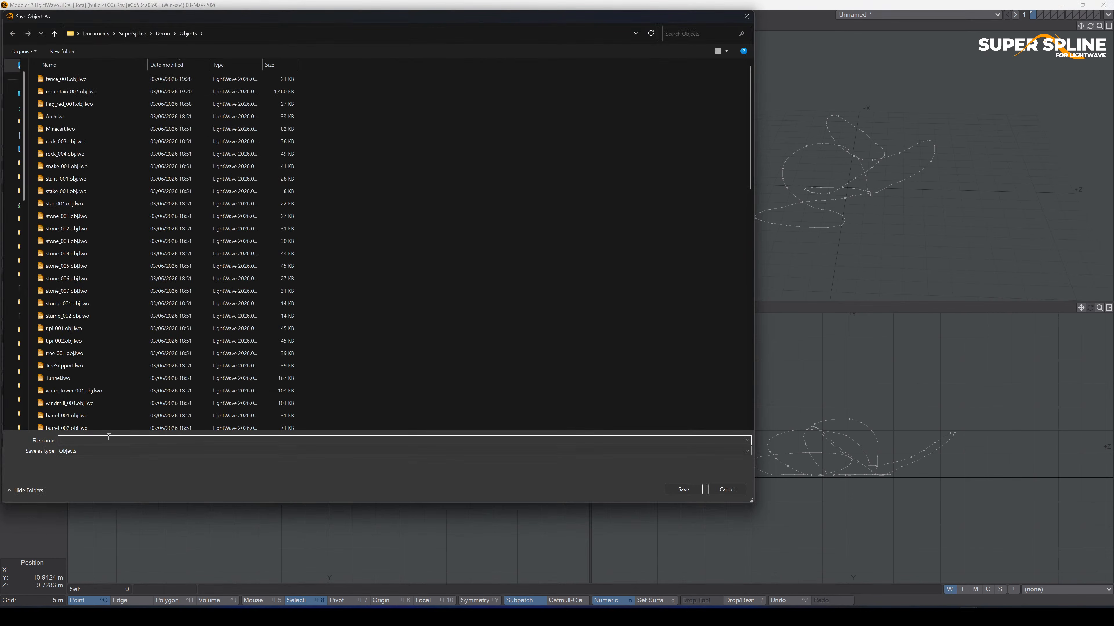
pyautogui.write('RCPath')
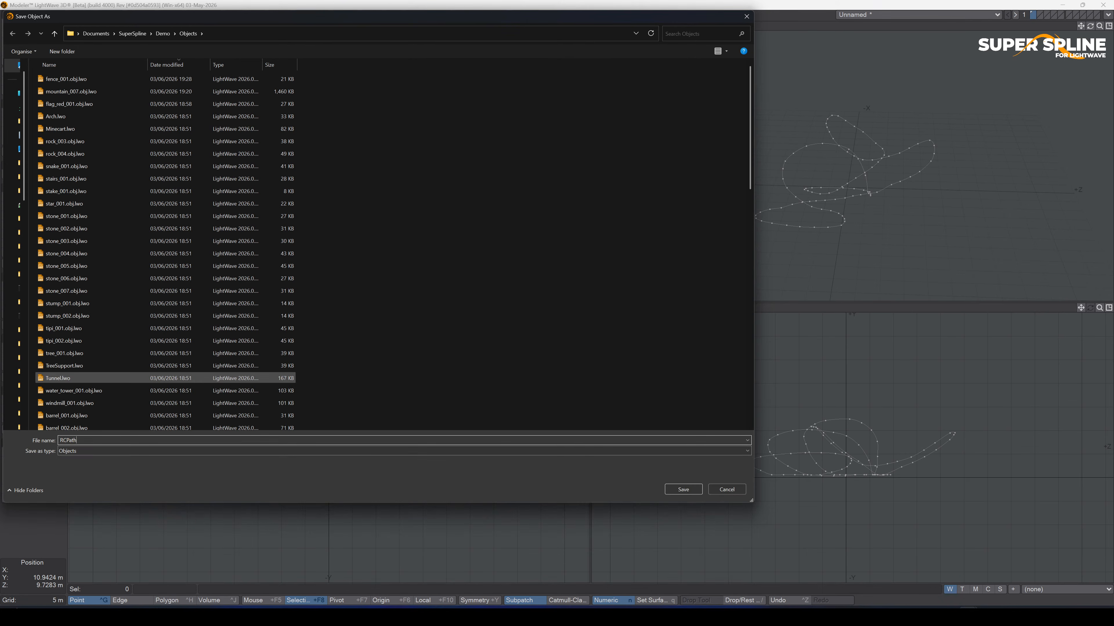
pyautogui.press('Return')
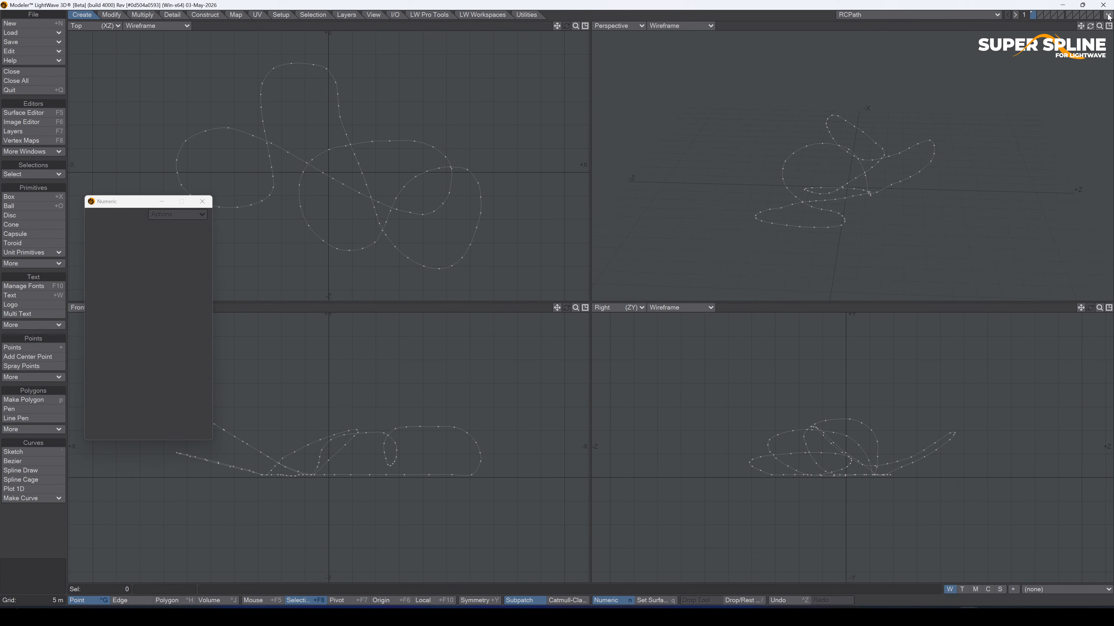
# Send the RCPath object to Layout, examine its size against the western scenery, and return to Modeler.
pyautogui.click(1108, 16)
pyautogui.click(1061, 30)
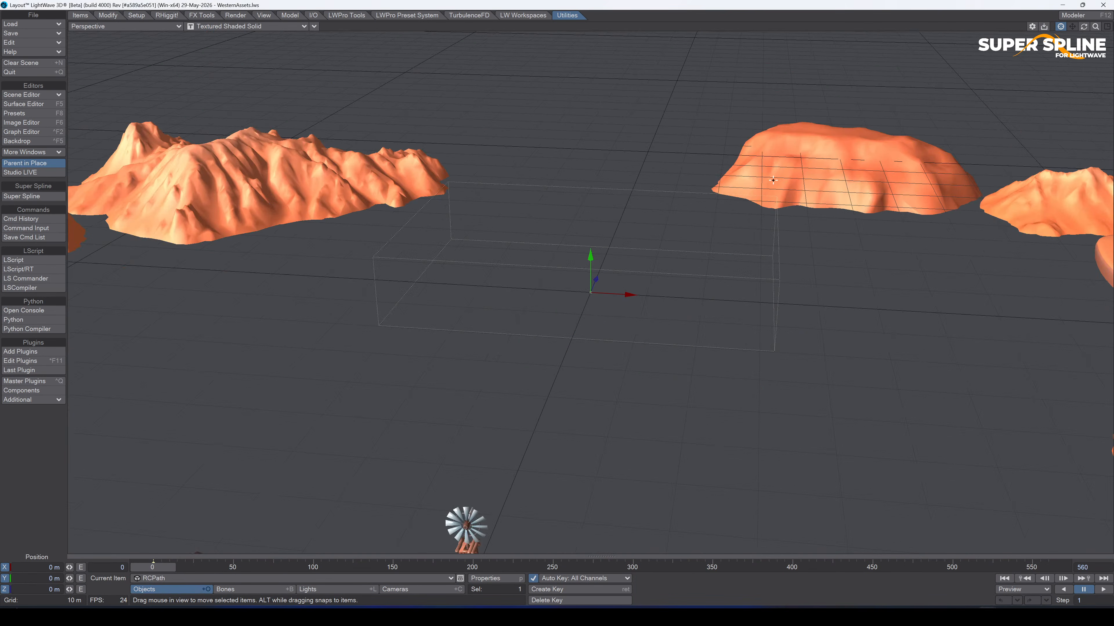
pyautogui.moveTo(1096, 26); pyautogui.dragTo(1003, 44)
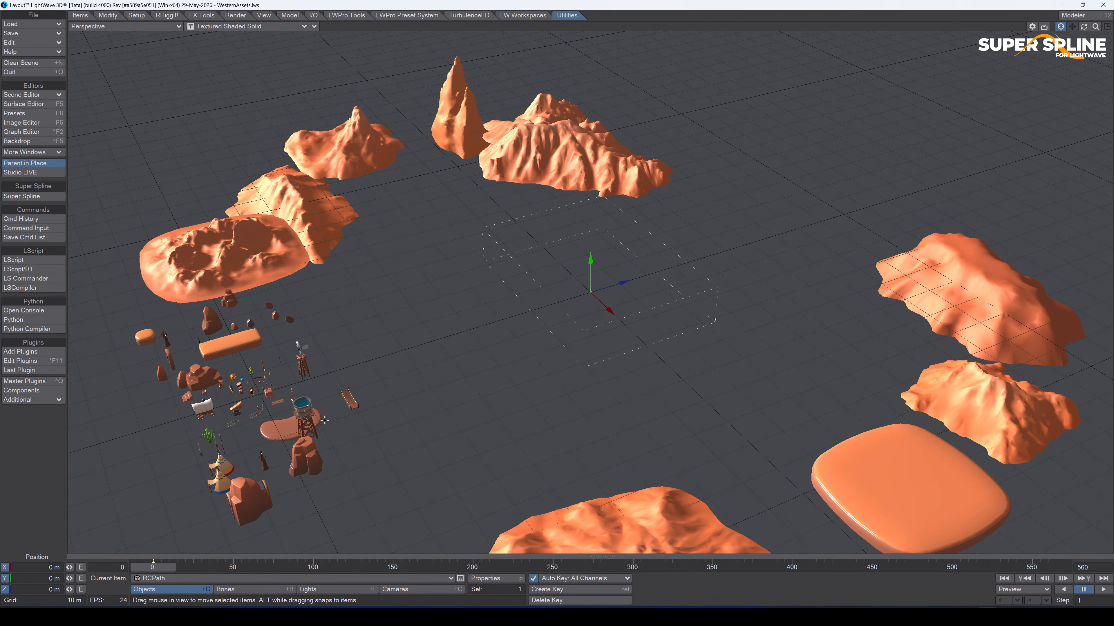
pyautogui.press('F12')
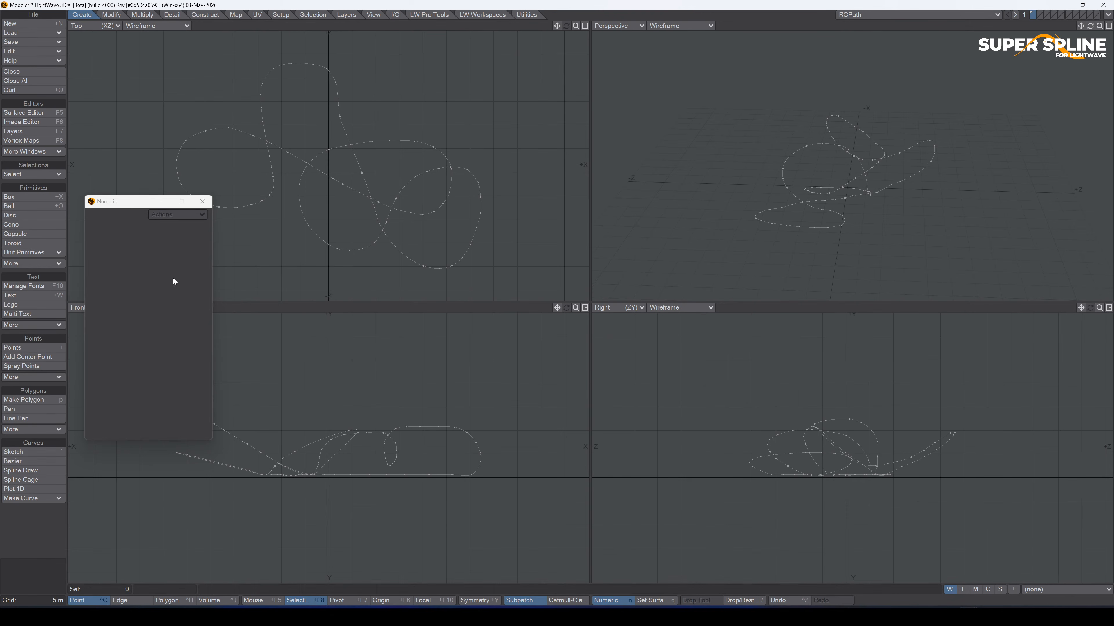
# Scale the whole curve to 200% about the origin with the Size tool.
pyautogui.hotkey('shift', 'h')
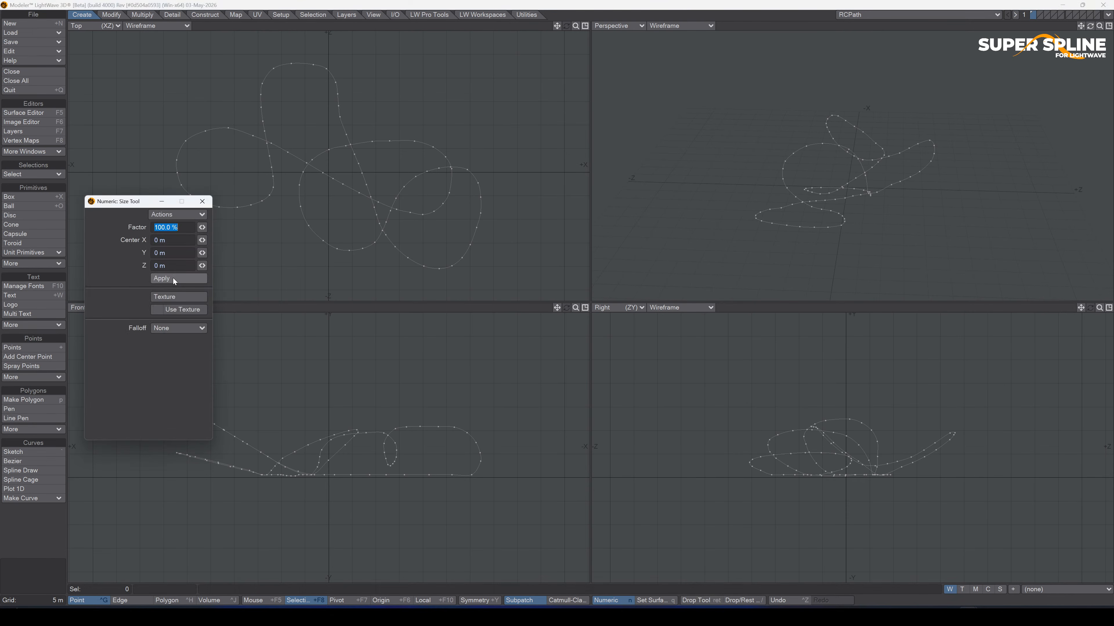
pyautogui.write('200')
pyautogui.press('Return')
pyautogui.click(188, 278)
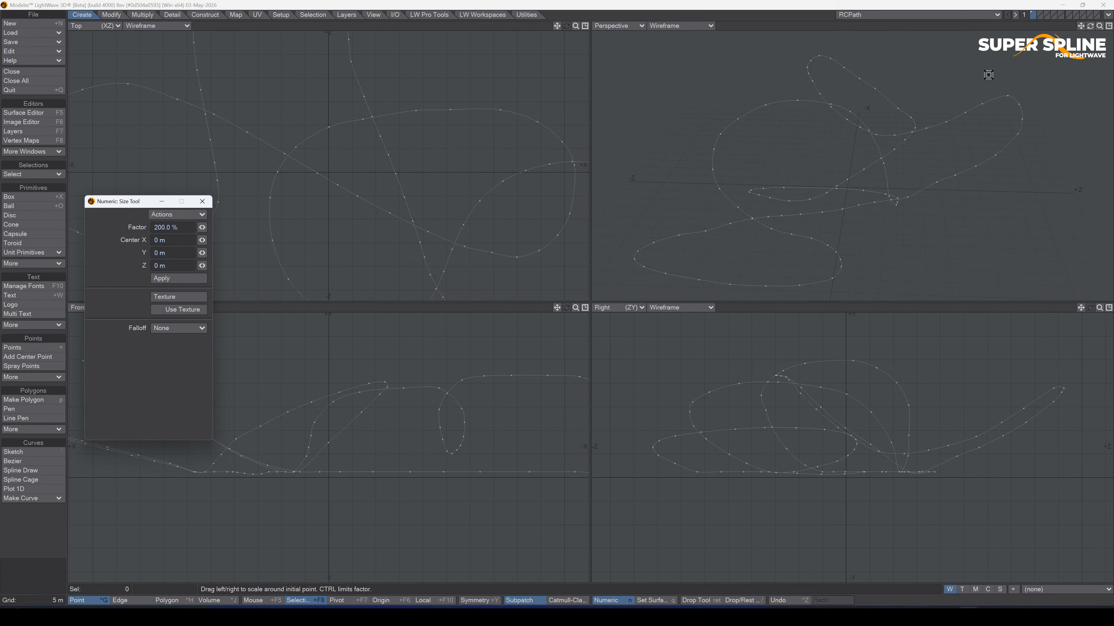
pyautogui.click(1099, 26)
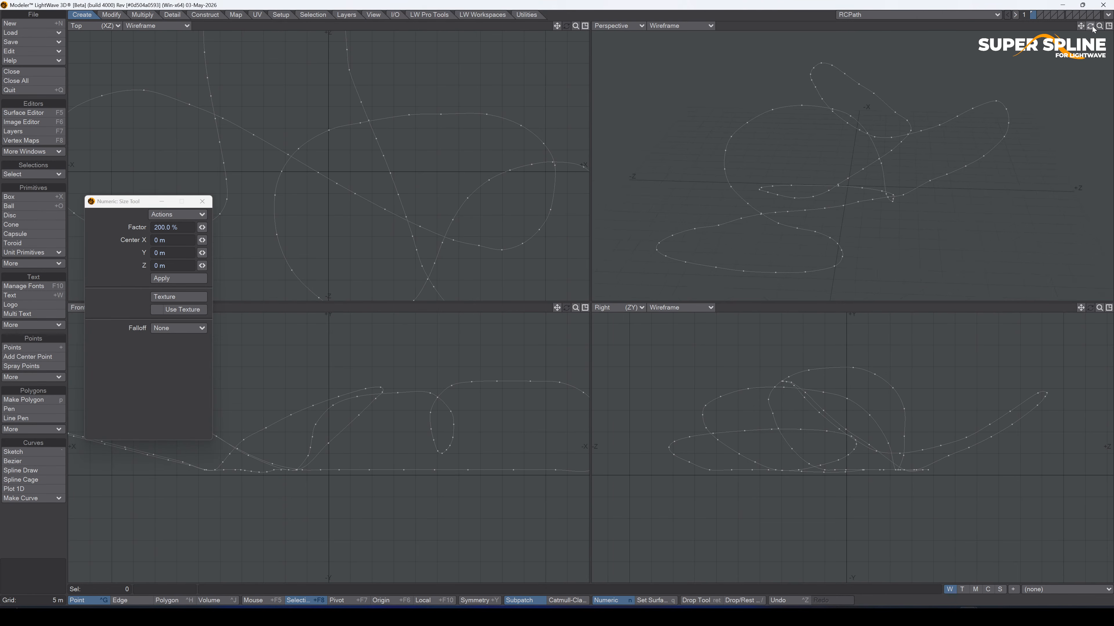
pyautogui.press('Return')
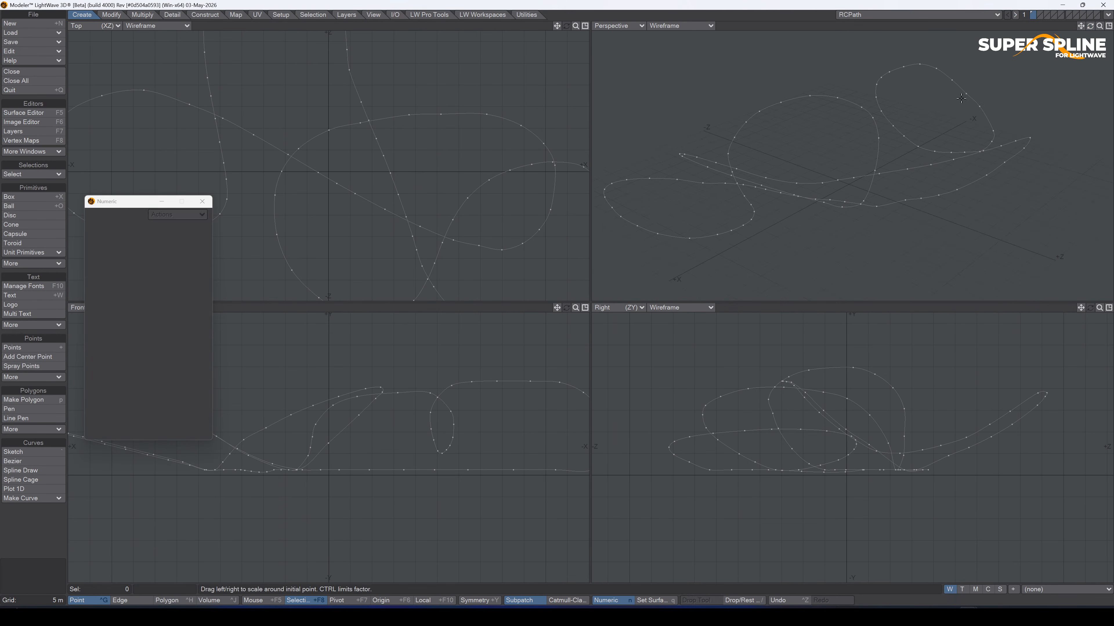
# Select and delete individual surplus points along the side of the raised loop in the Perspective view.
pyautogui.click(960, 94)
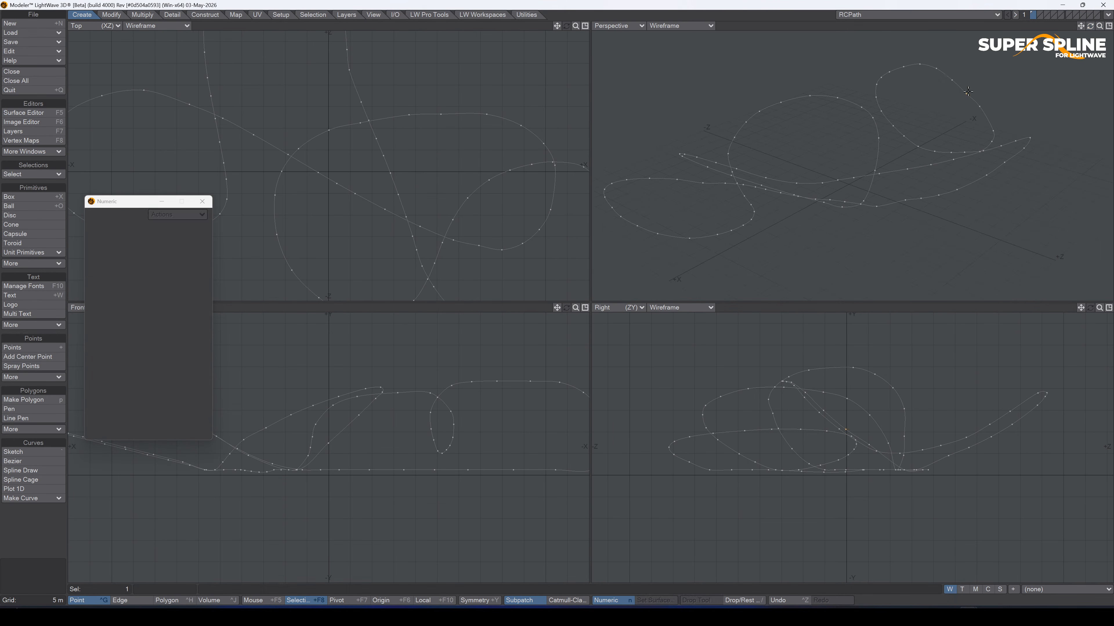
pyautogui.click(920, 89)
pyautogui.click(877, 81)
pyautogui.click(879, 89)
pyautogui.click(891, 74)
pyautogui.click(968, 92)
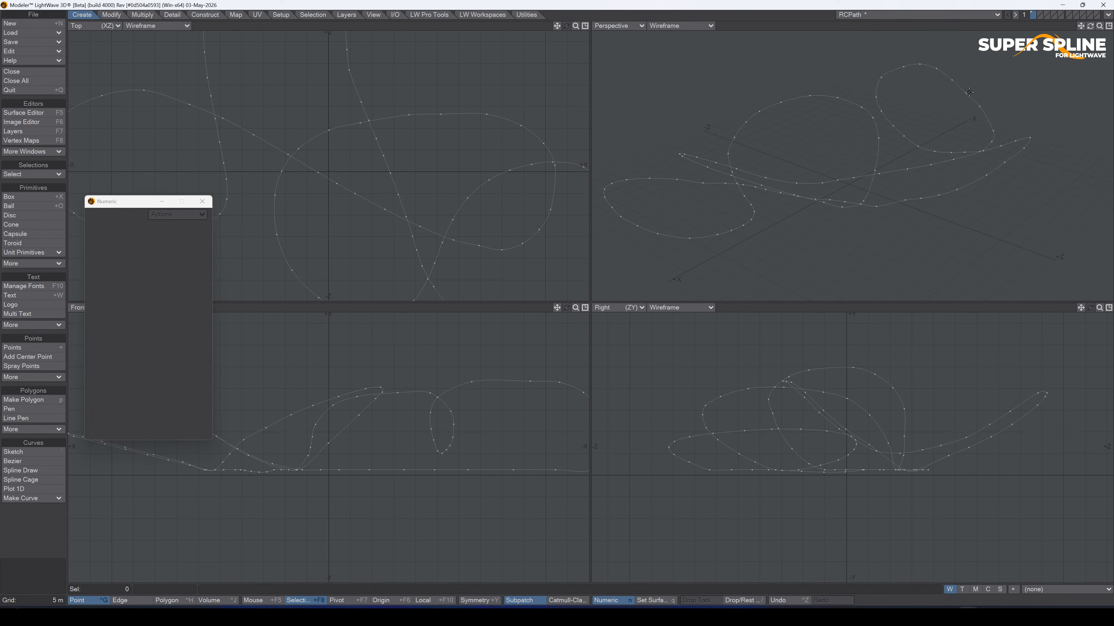
pyautogui.click(979, 106)
pyautogui.press('Delete')
# Switch to Layout and build a closed Super Spline from RCPath with the node order set to By Spline.
pyautogui.press('F12')
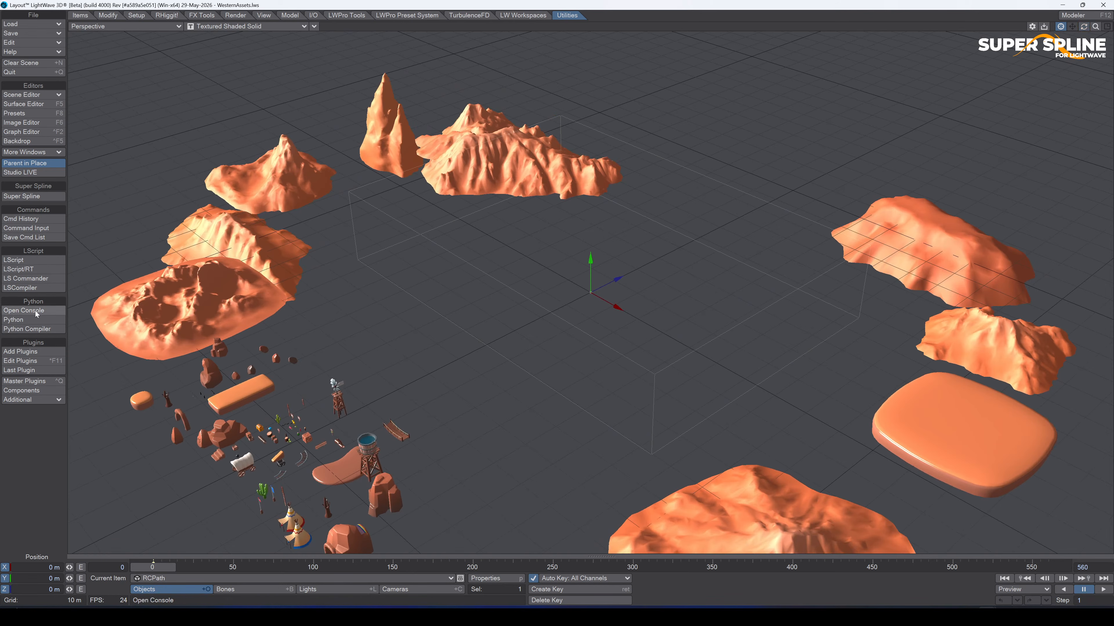
pyautogui.click(55, 197)
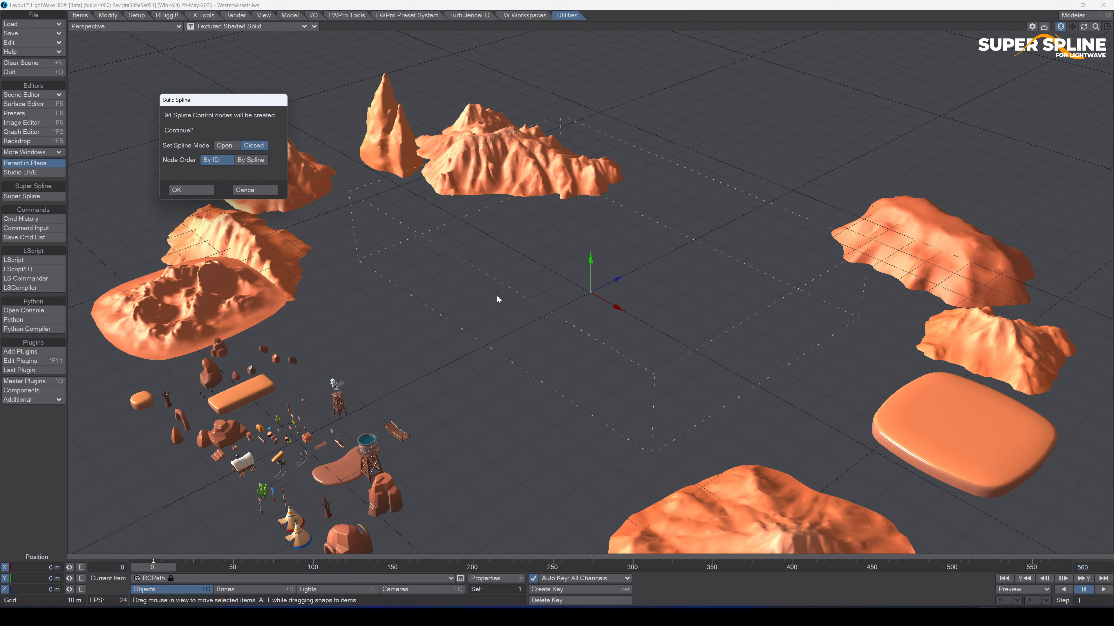
pyautogui.click(260, 161)
pyautogui.click(1083, 30)
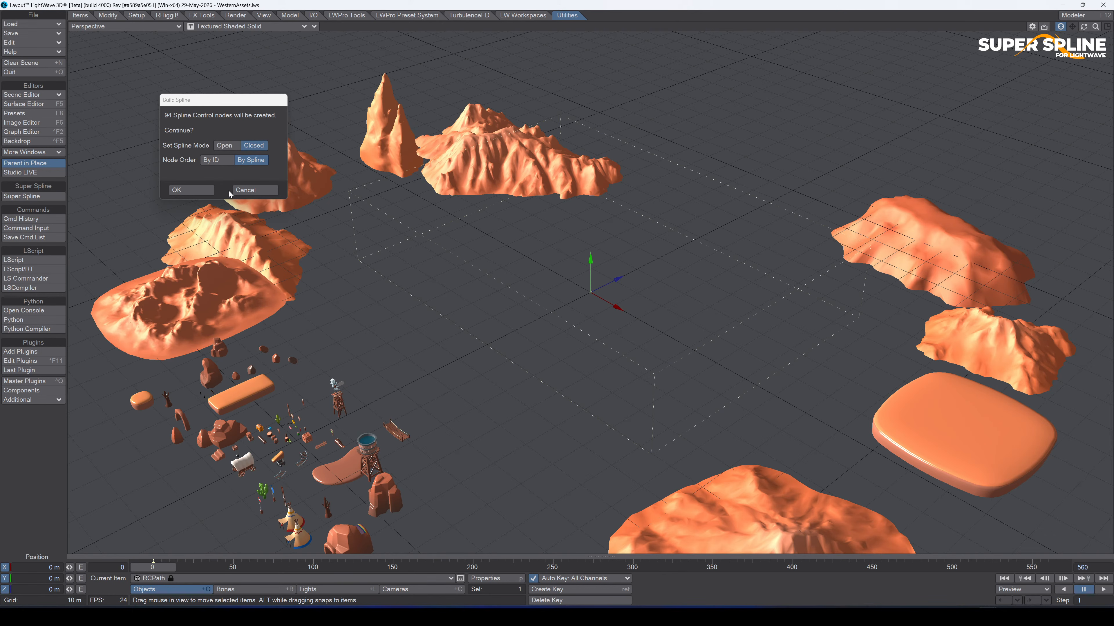
pyautogui.click(211, 190)
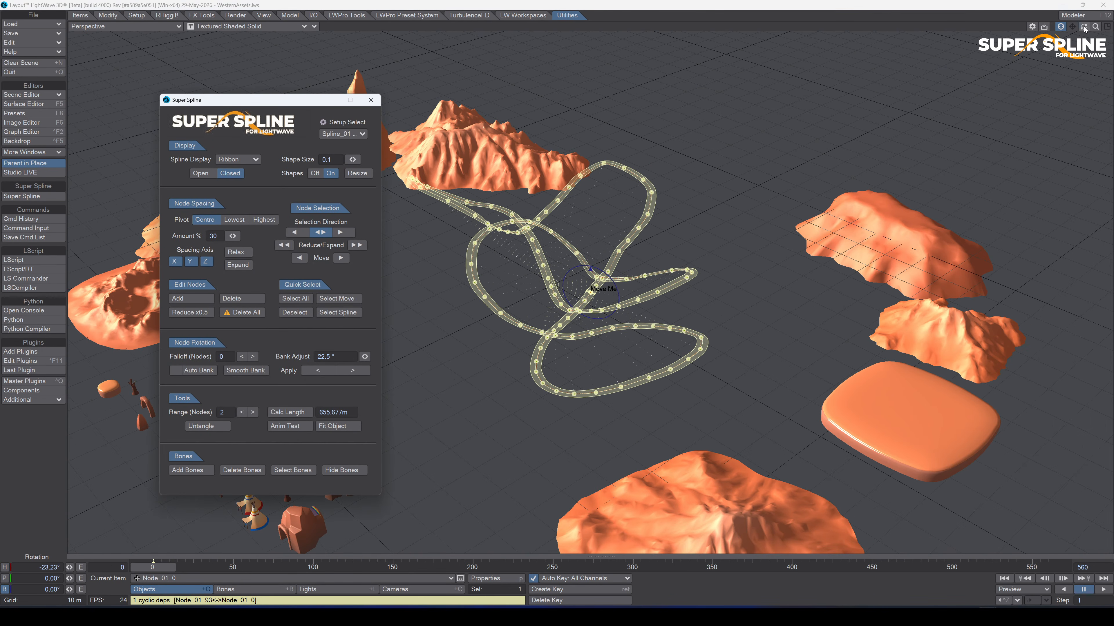
# Select the node next to the spline's start node on the ribbon track and relax its spacing.
pyautogui.moveTo(1083, 27); pyautogui.dragTo(784, 184)
pyautogui.moveTo(1093, 27); pyautogui.dragTo(1047, 42)
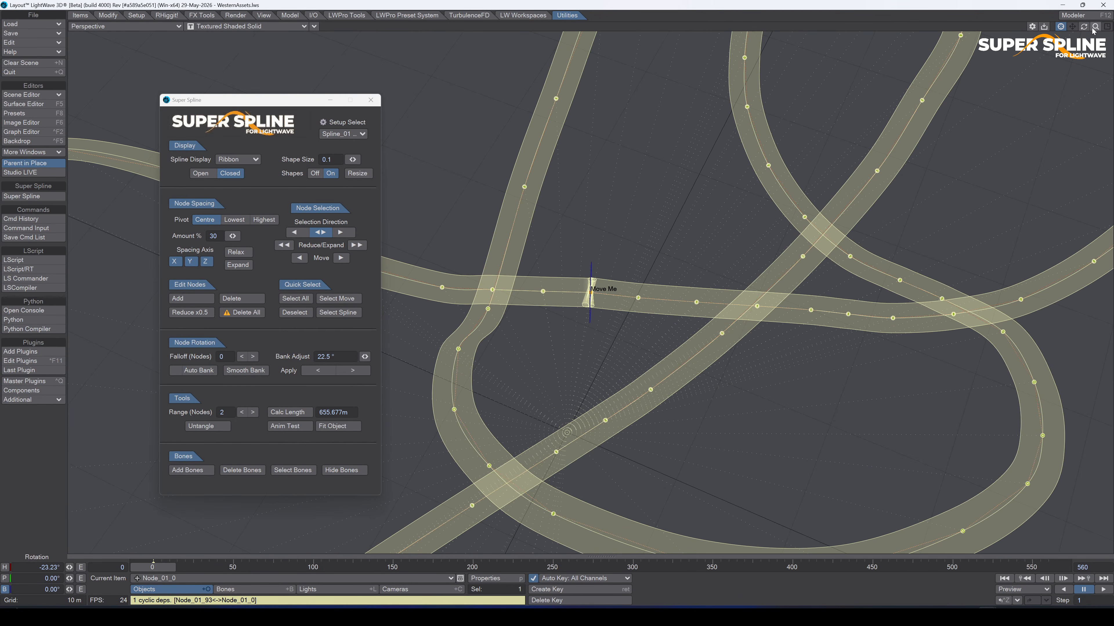
pyautogui.moveTo(1095, 28); pyautogui.dragTo(1066, 28)
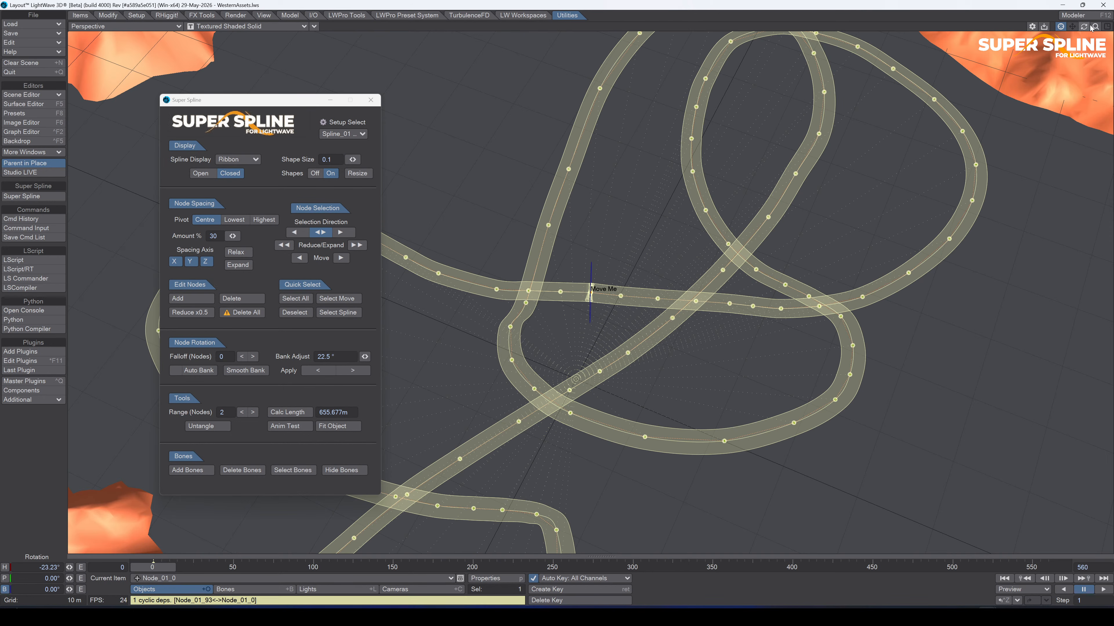
pyautogui.moveTo(1094, 26); pyautogui.dragTo(1105, 27)
pyautogui.keyDown('ctrl'); pyautogui.keyDown('alt'); pyautogui.moveTo(557, 247); pyautogui.dragTo(574, 246); pyautogui.keyUp('alt'); pyautogui.keyUp('ctrl')
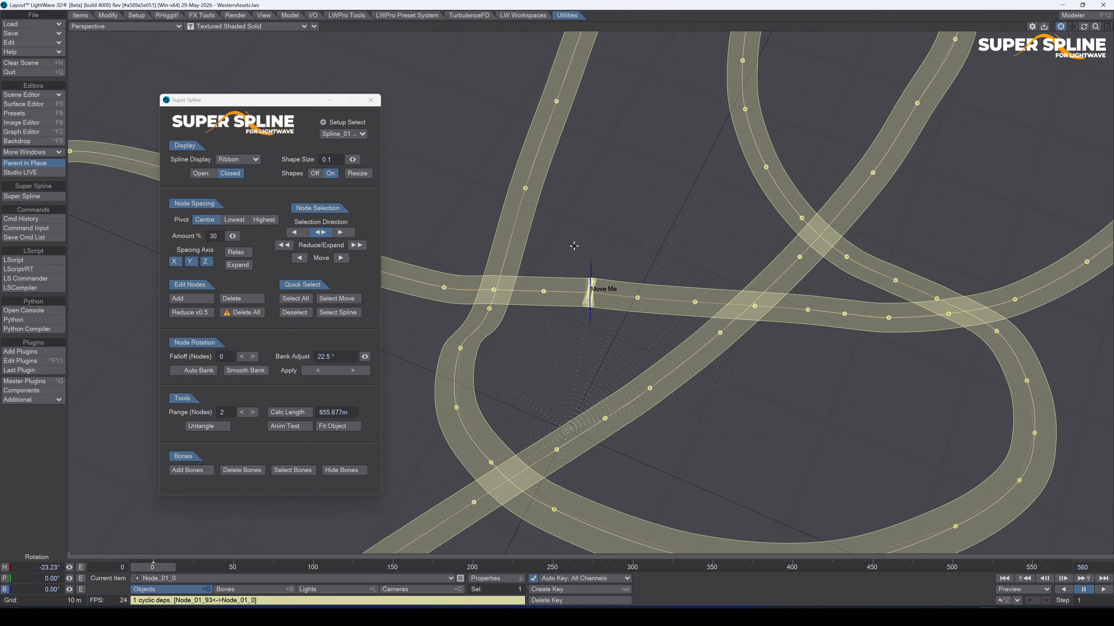
pyautogui.click(641, 299)
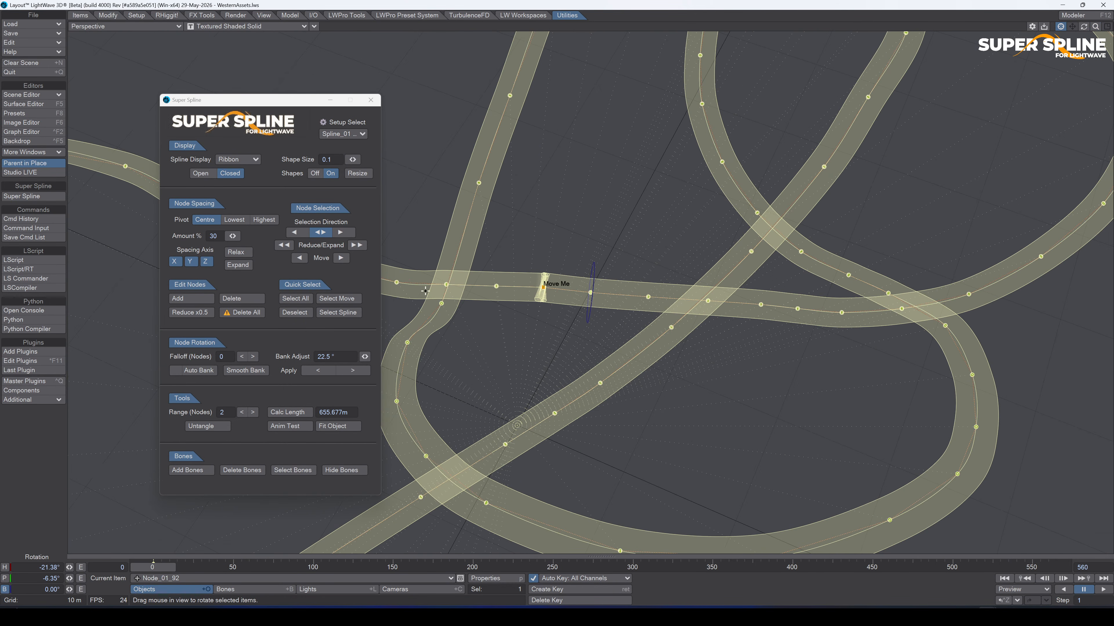
pyautogui.click(245, 255)
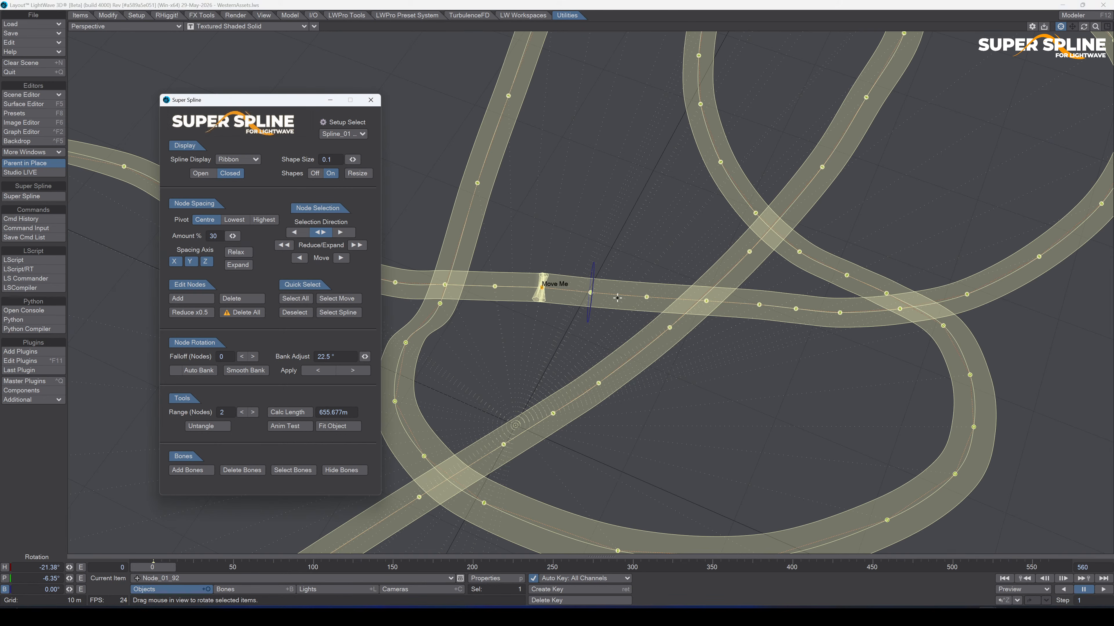
pyautogui.click(498, 286)
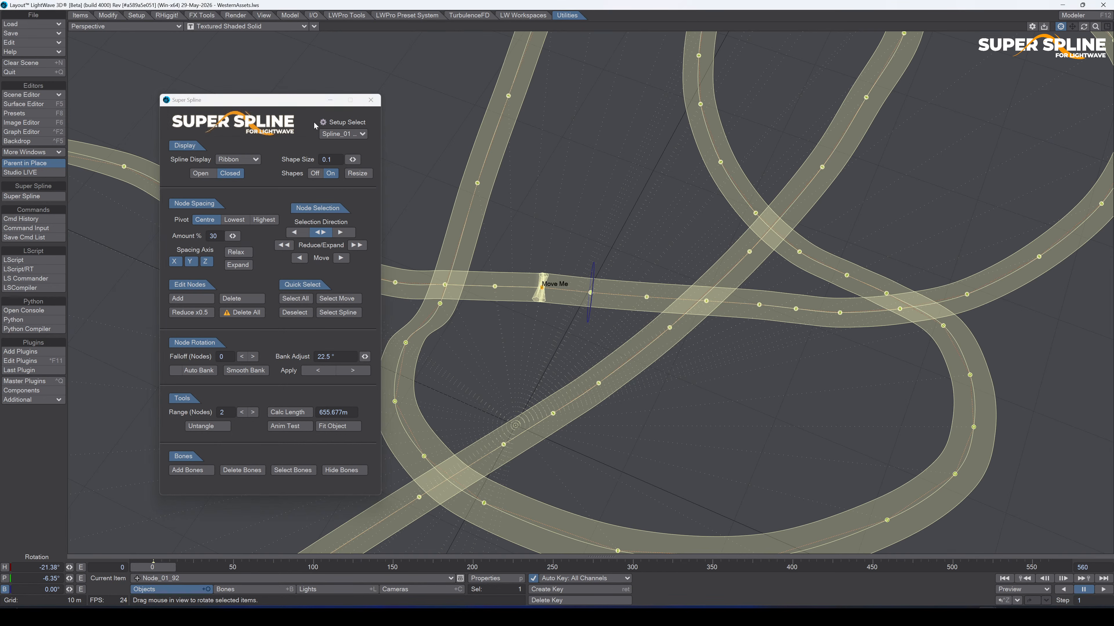
# Set the spline's node Shape Size to 1 and resize the node shapes.
pyautogui.click(340, 161)
pyautogui.write('1')
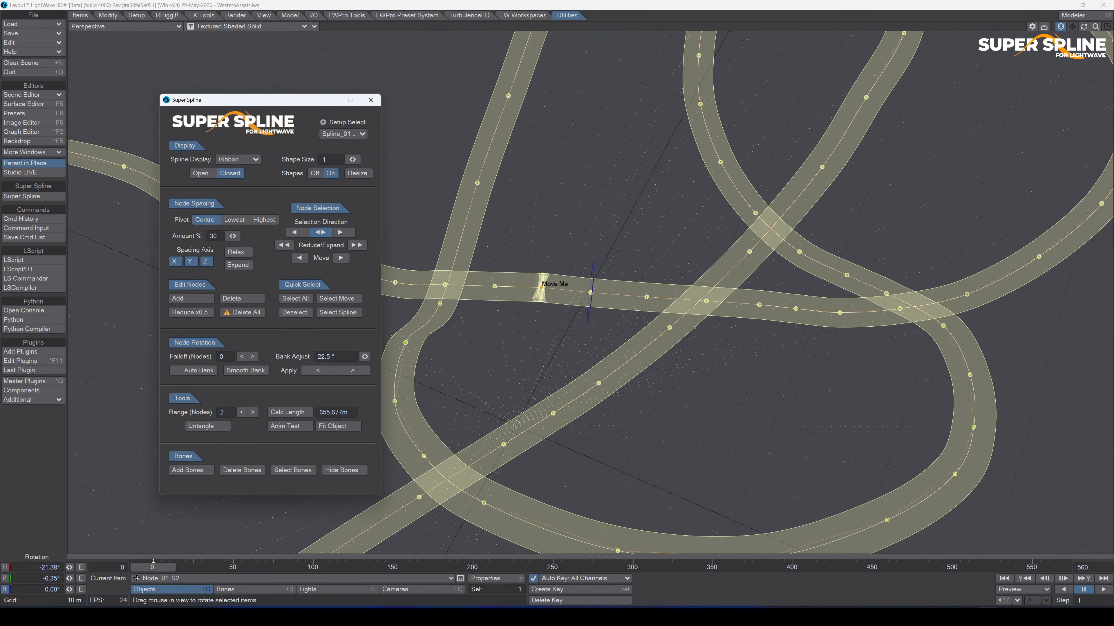
pyautogui.click(357, 174)
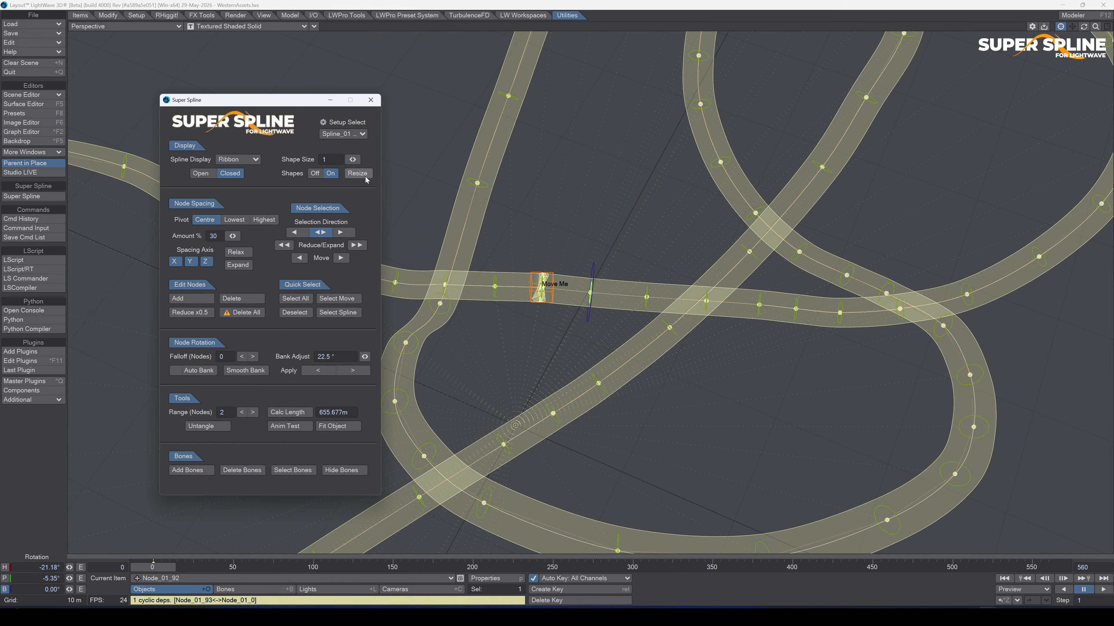
# Select the three nodes around the spline's start in turn and relax the spacing of each.
pyautogui.click(495, 283)
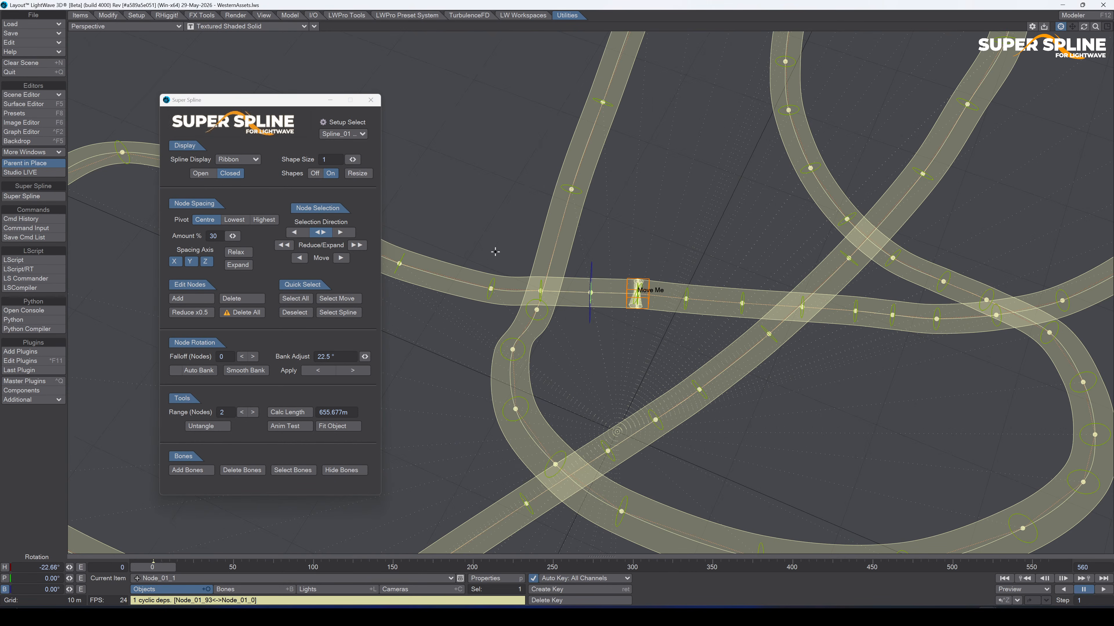
pyautogui.click(240, 251)
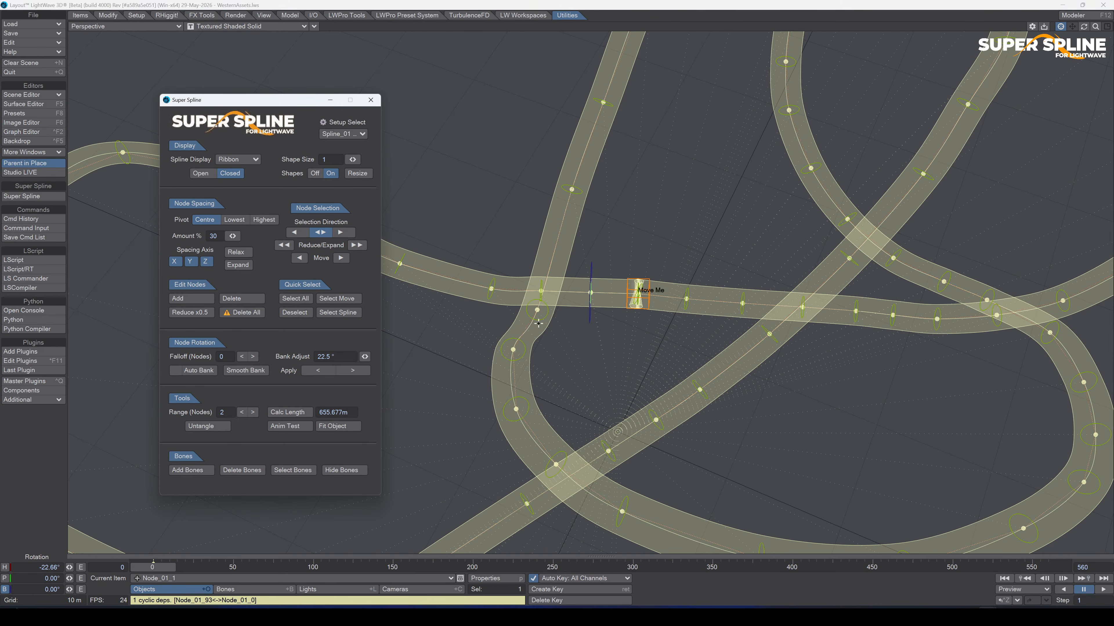
pyautogui.click(637, 282)
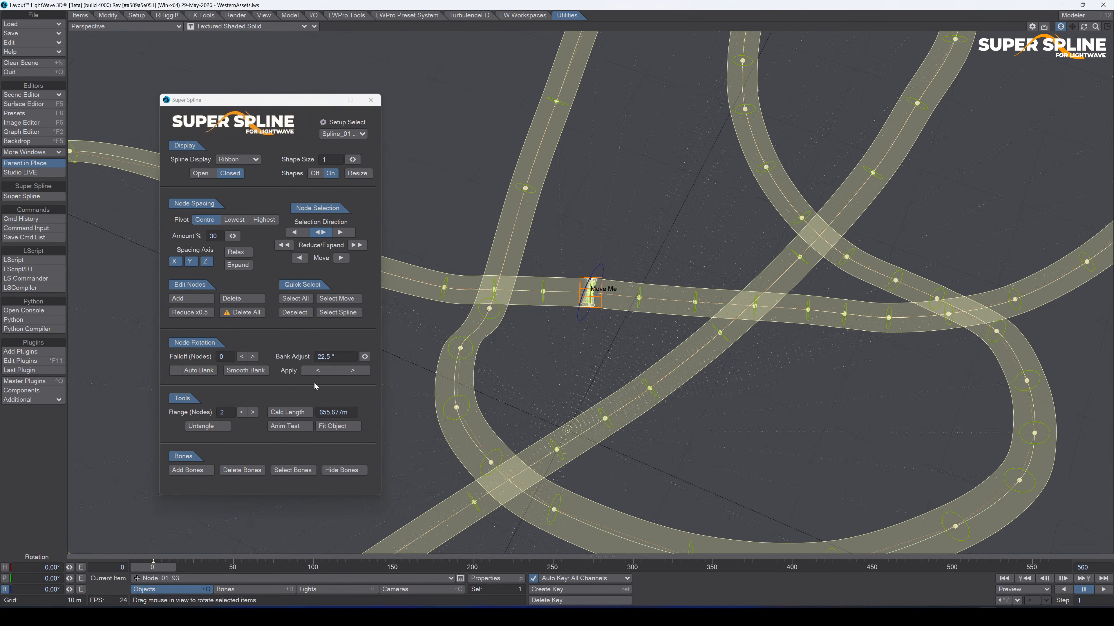
pyautogui.click(237, 253)
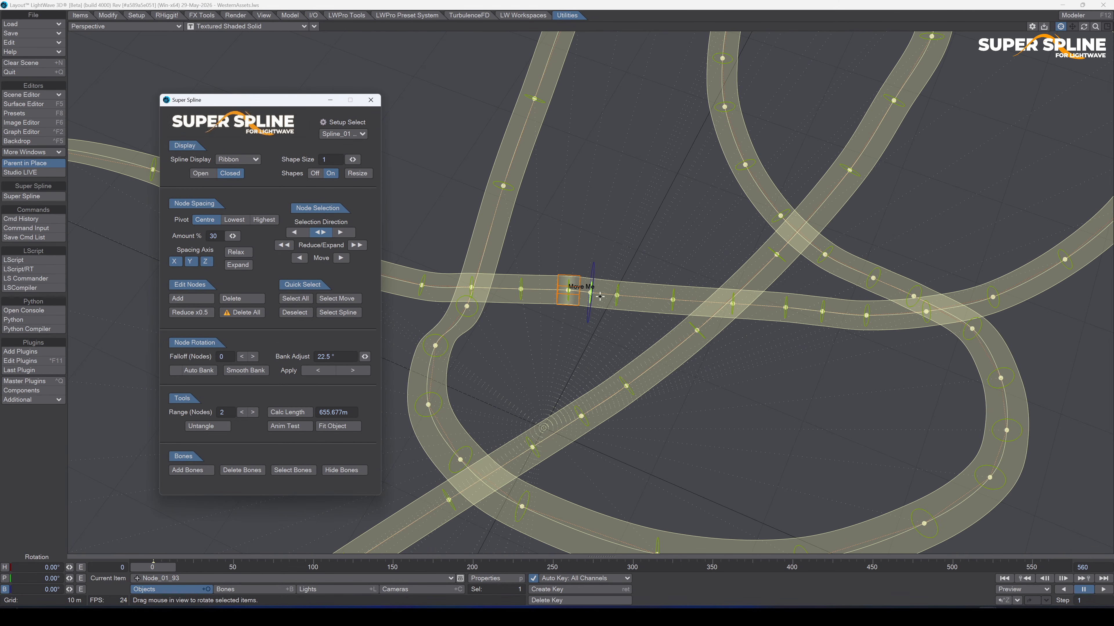
pyautogui.click(621, 290)
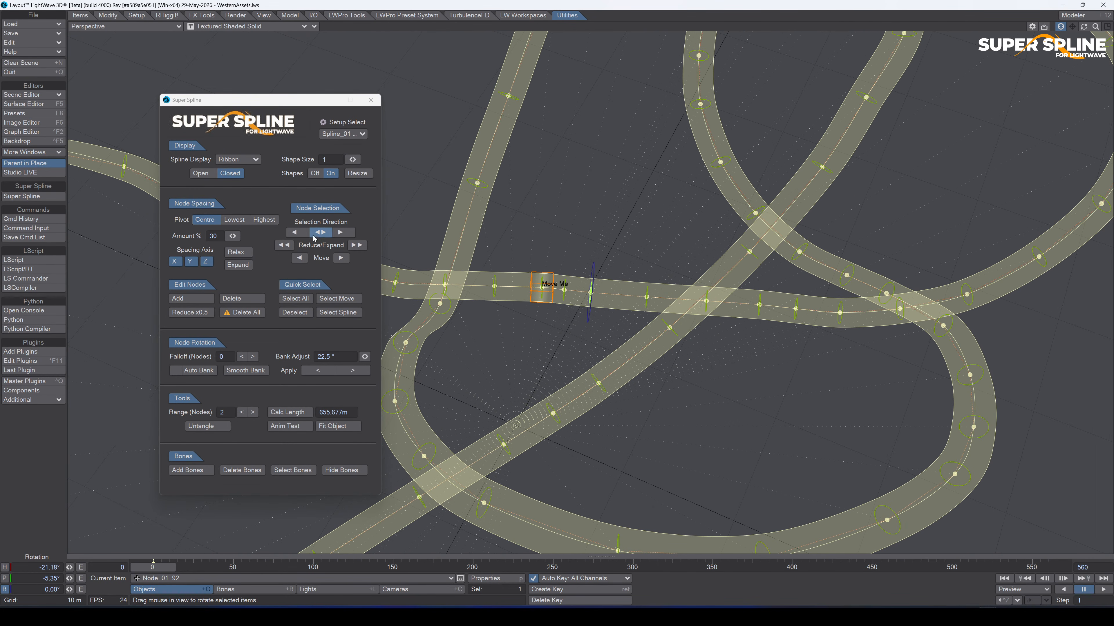
pyautogui.click(240, 252)
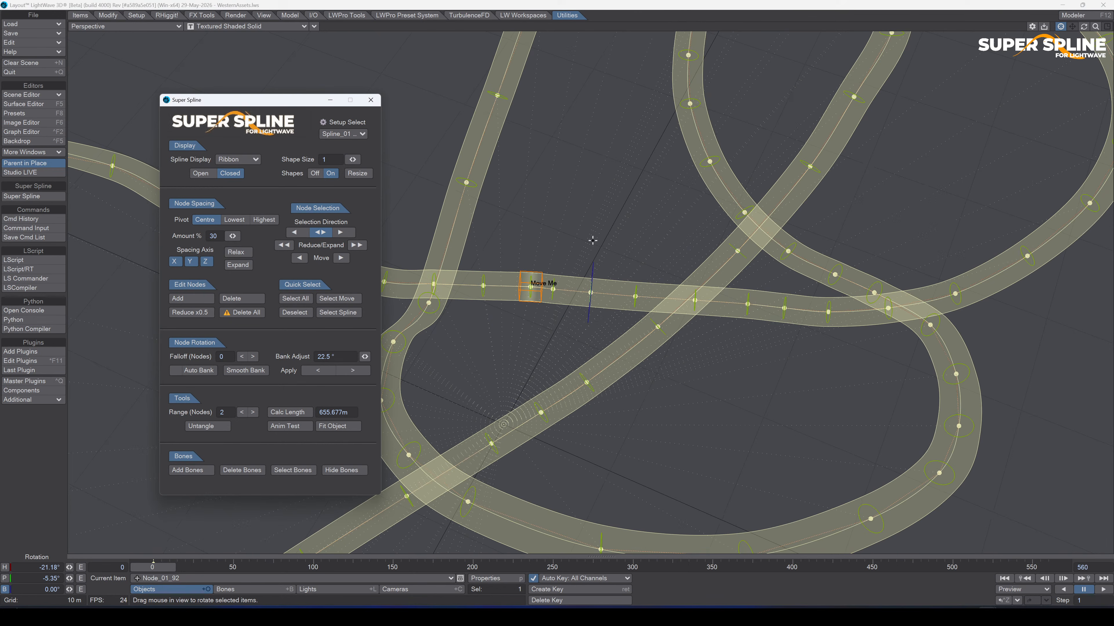
# Relax the spacing of Node_01_22 on the large outer loop once and Node_01_29 beside the mountain twice.
pyautogui.moveTo(1084, 27); pyautogui.dragTo(1051, 32)
pyautogui.click(773, 283)
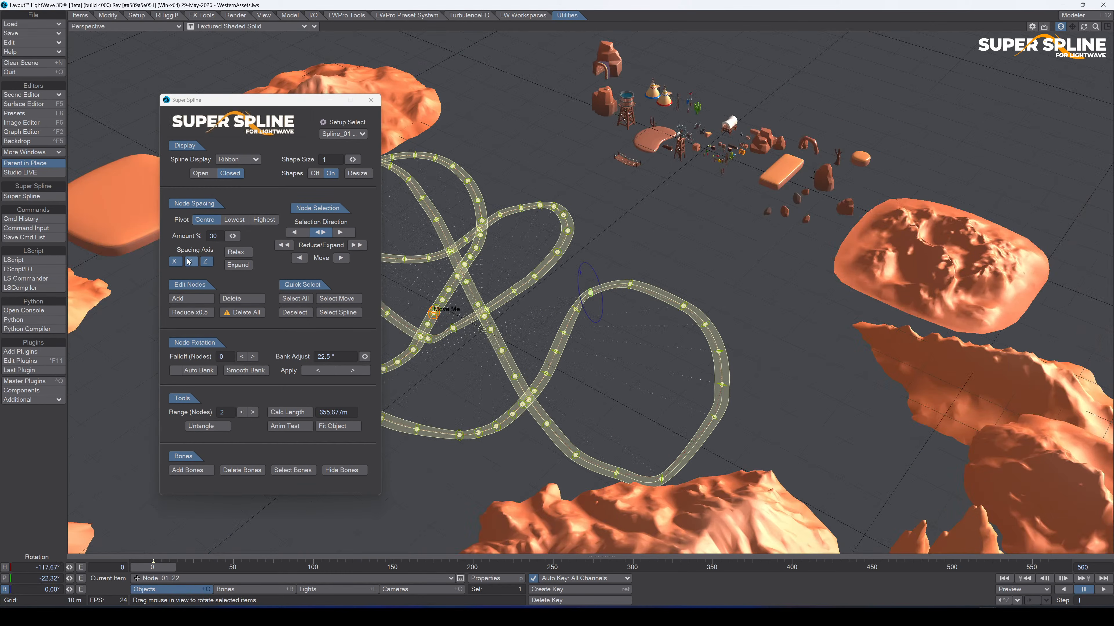
pyautogui.click(238, 253)
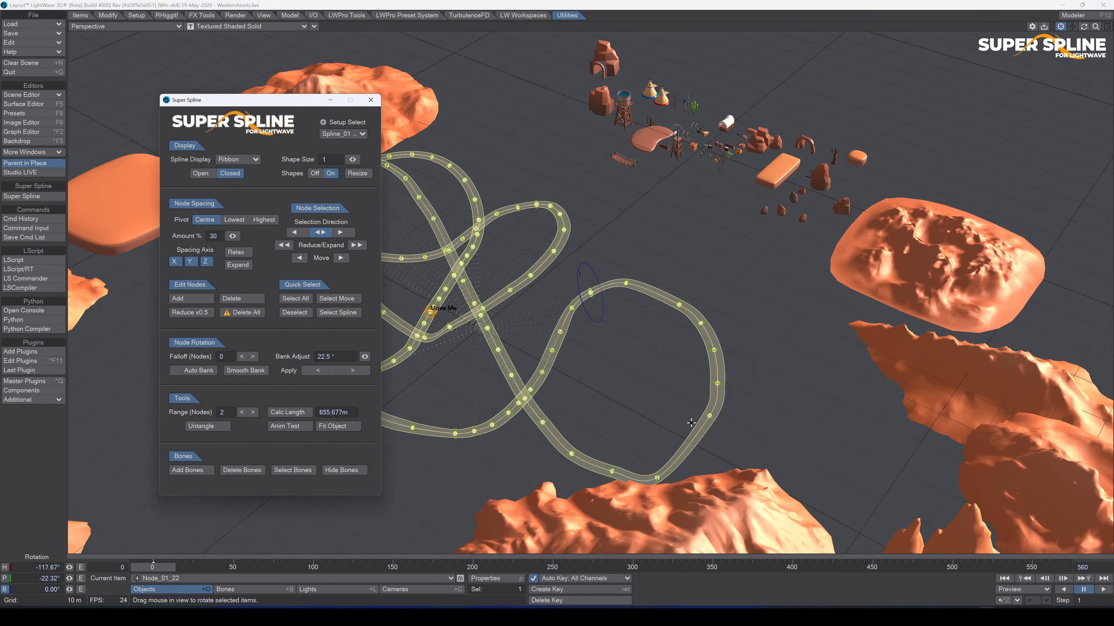
pyautogui.click(654, 474)
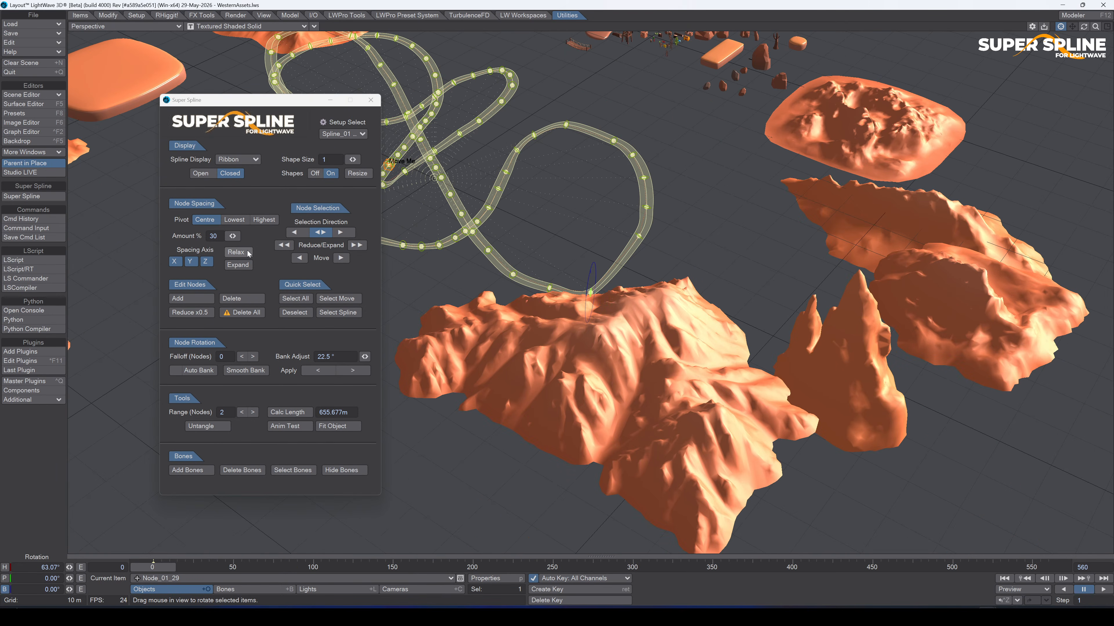
pyautogui.click(239, 253)
pyautogui.click(240, 254)
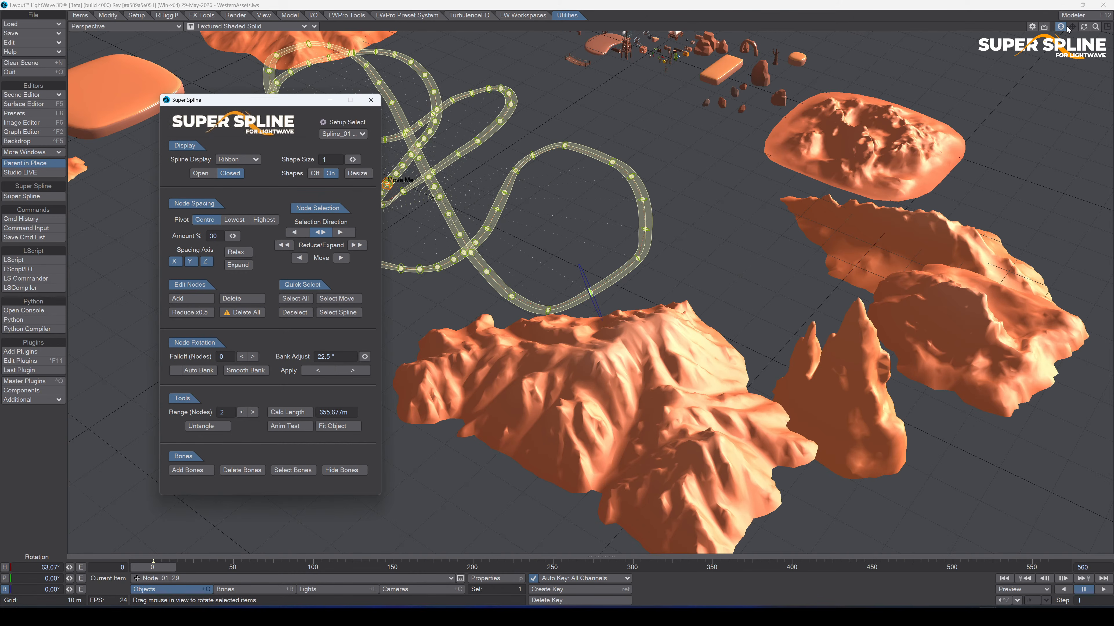
# Select Node_01_7 at the tight bend of the squarish loop and relax its spacing.
pyautogui.moveTo(1072, 27); pyautogui.dragTo(1102, 57)
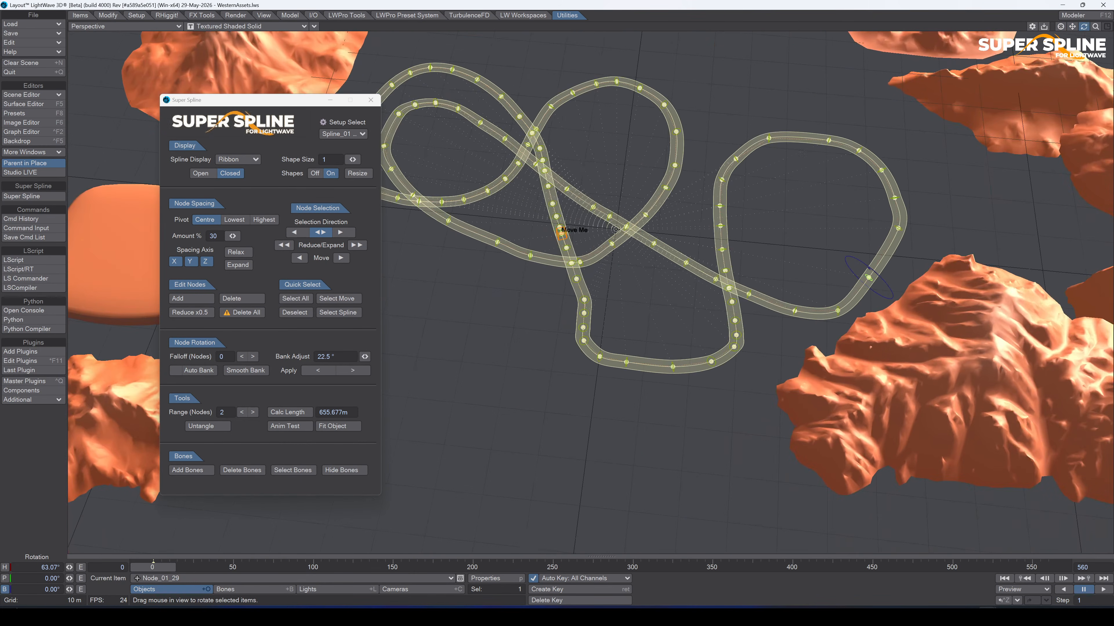
pyautogui.click(584, 341)
pyautogui.click(247, 253)
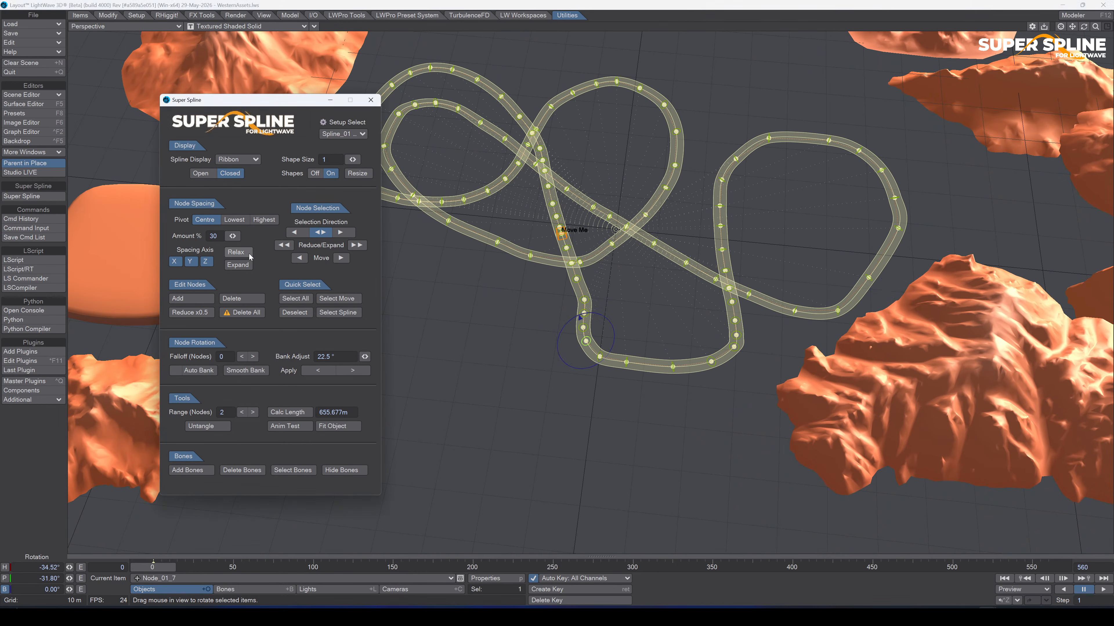
# Recalculate the spline's total length and copy the resulting value.
pyautogui.moveTo(1084, 27)
pyautogui.mouseDown()
pyautogui.moveTo(1057, 21)
pyautogui.moveTo(1101, 29)
pyautogui.moveTo(1070, 28)
pyautogui.mouseUp()
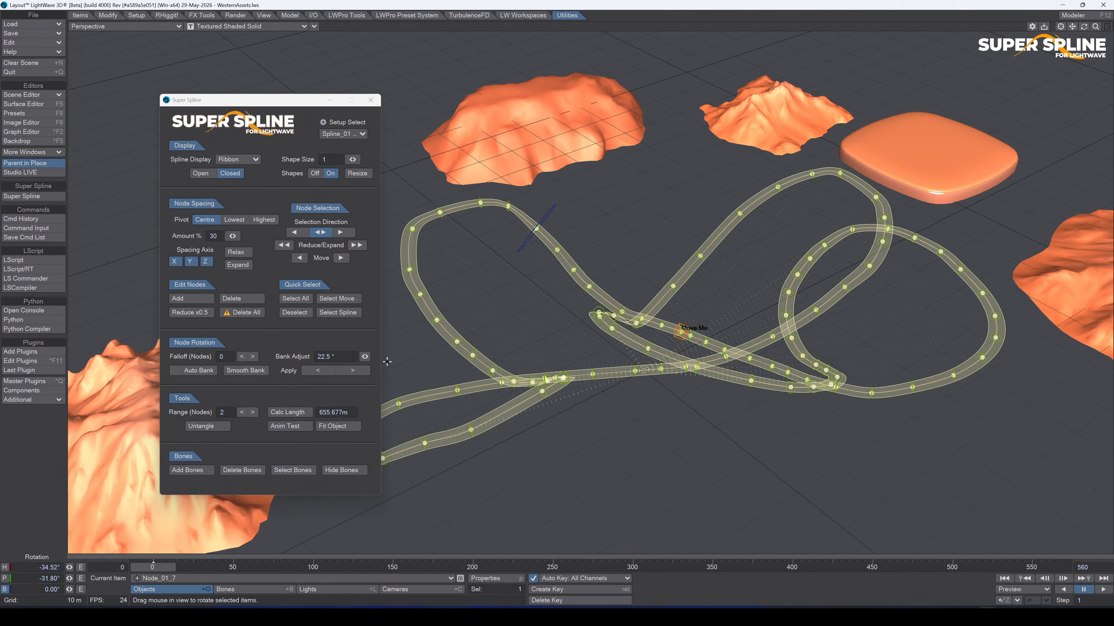
pyautogui.click(289, 413)
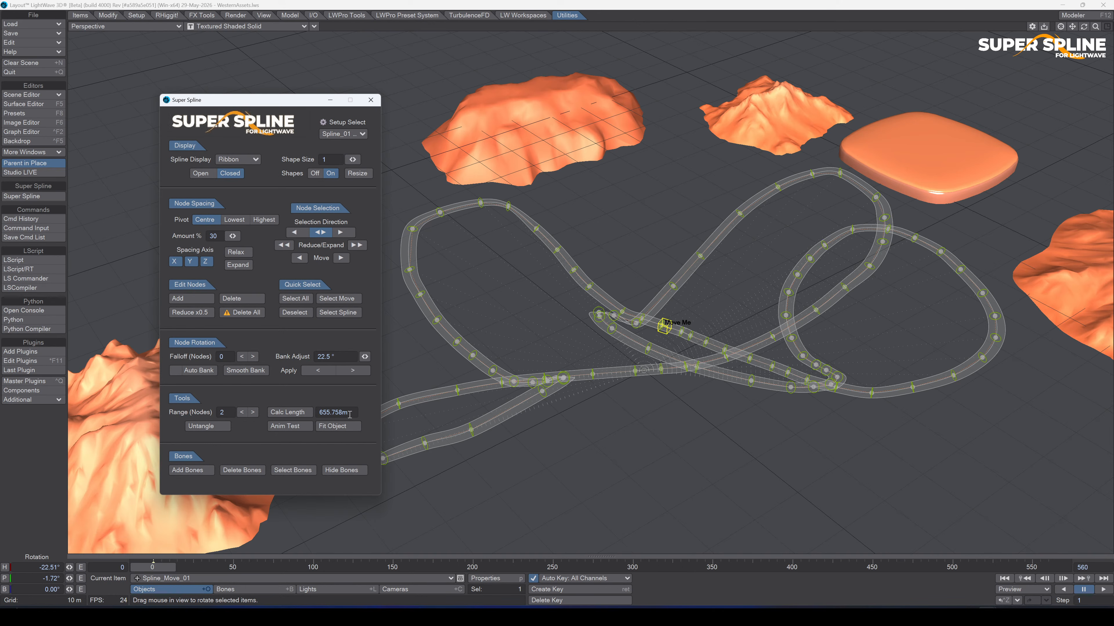
pyautogui.moveTo(349, 415); pyautogui.dragTo(194, 413)
# Find the trackParts:Track object by filtering for "tr", make it the current item and switch to Modeler.
pyautogui.click(208, 580)
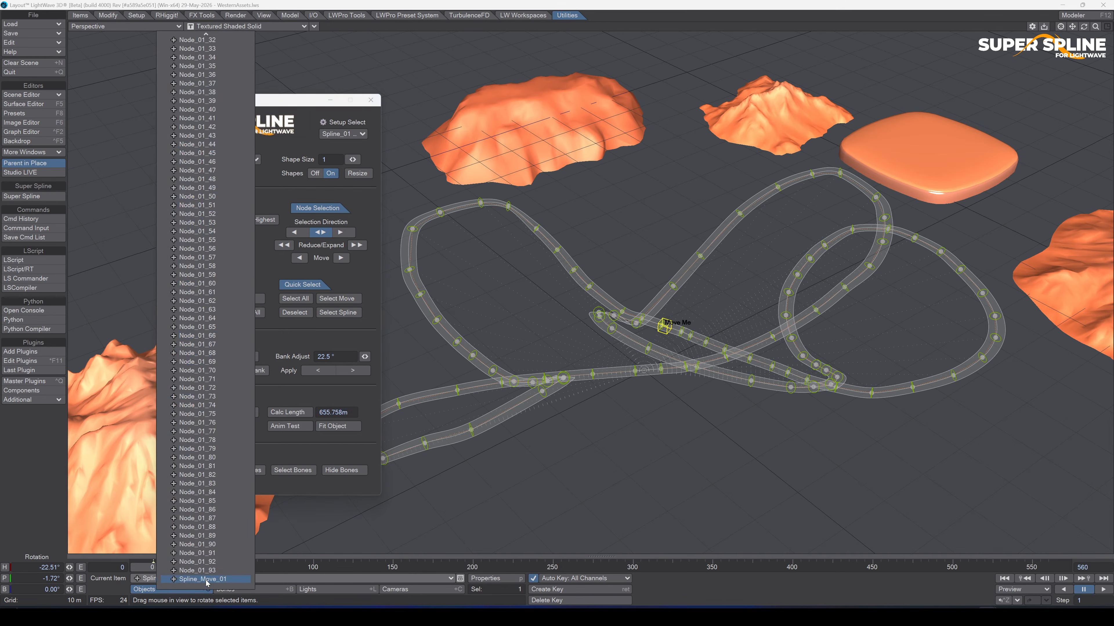
pyautogui.write('tr')
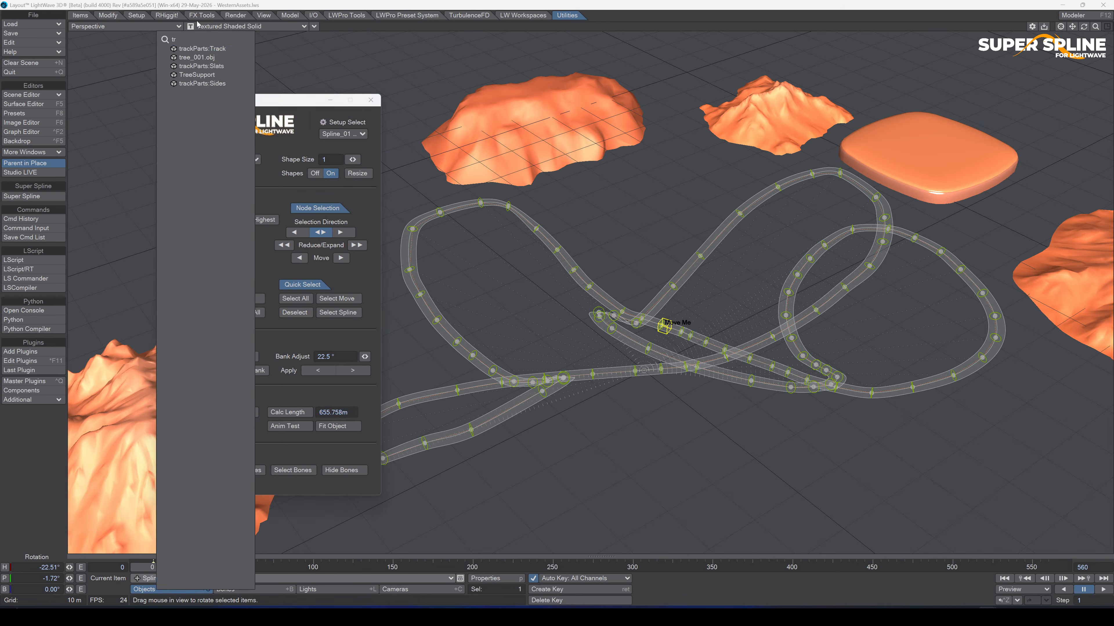
pyautogui.click(224, 48)
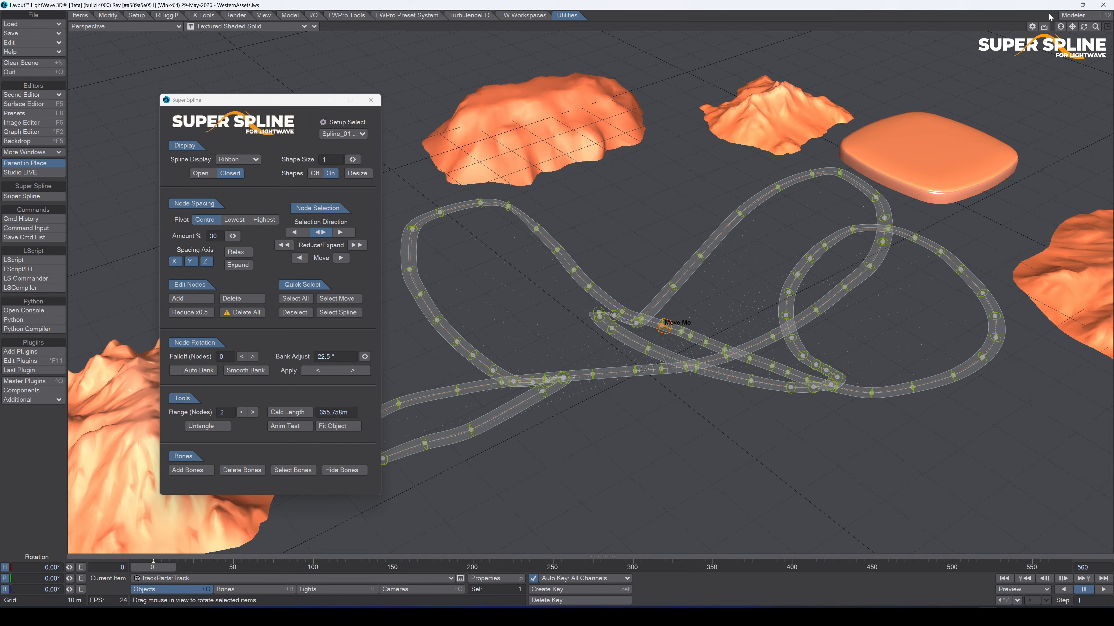
pyautogui.click(1072, 16)
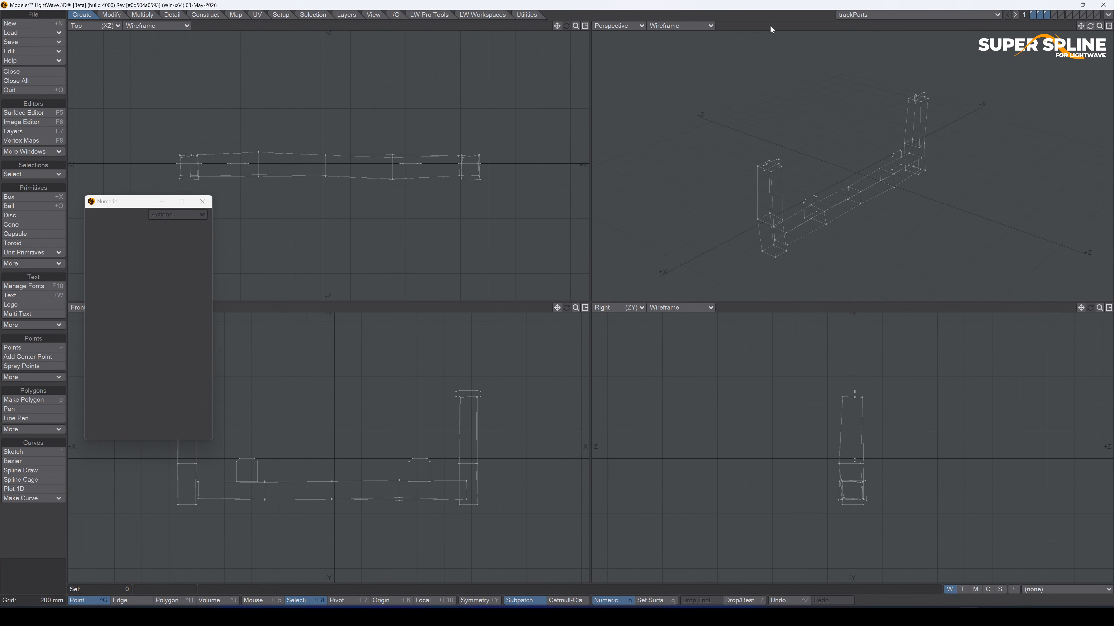
# Display the Perspective view as Textured Wire and isolate the first trackParts layer in polygon selection mode.
pyautogui.click(697, 26)
pyautogui.click(693, 103)
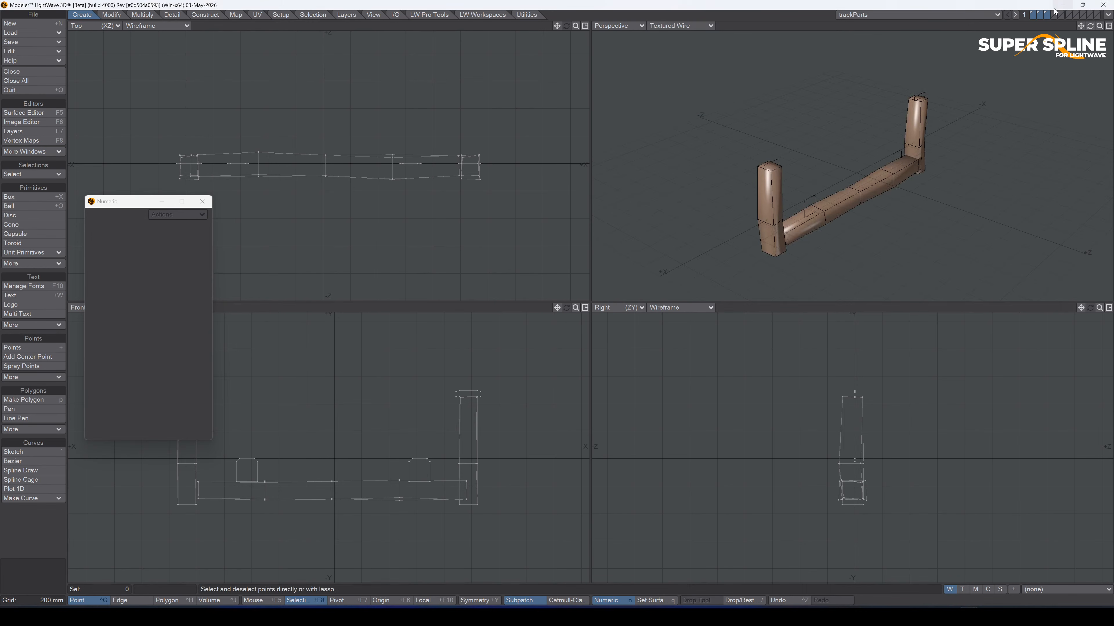
pyautogui.click(1033, 14)
pyautogui.press('space')
pyautogui.press('space')
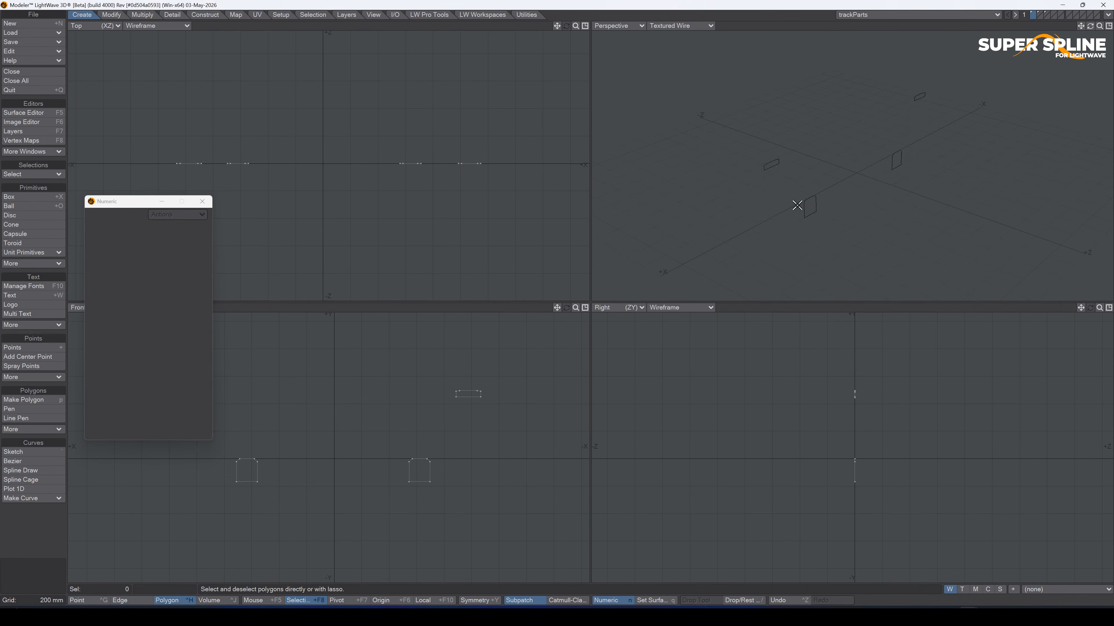
# Identify the two lower rail profiles, then select and delete the two upper handrail profiles.
pyautogui.click(808, 206)
pyautogui.click(895, 161)
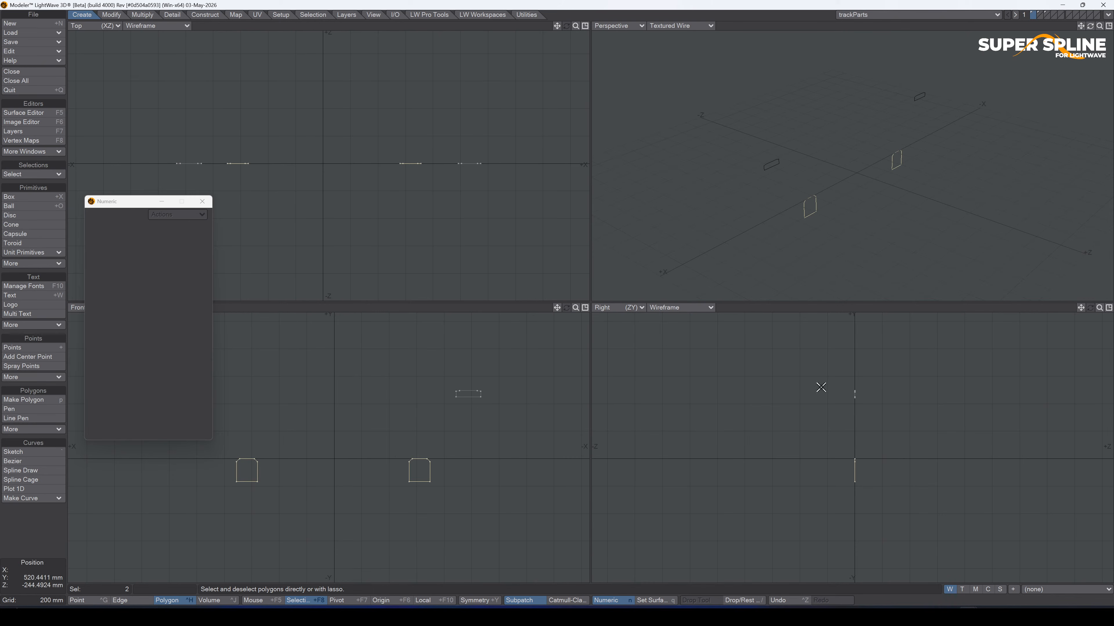
pyautogui.press('/')
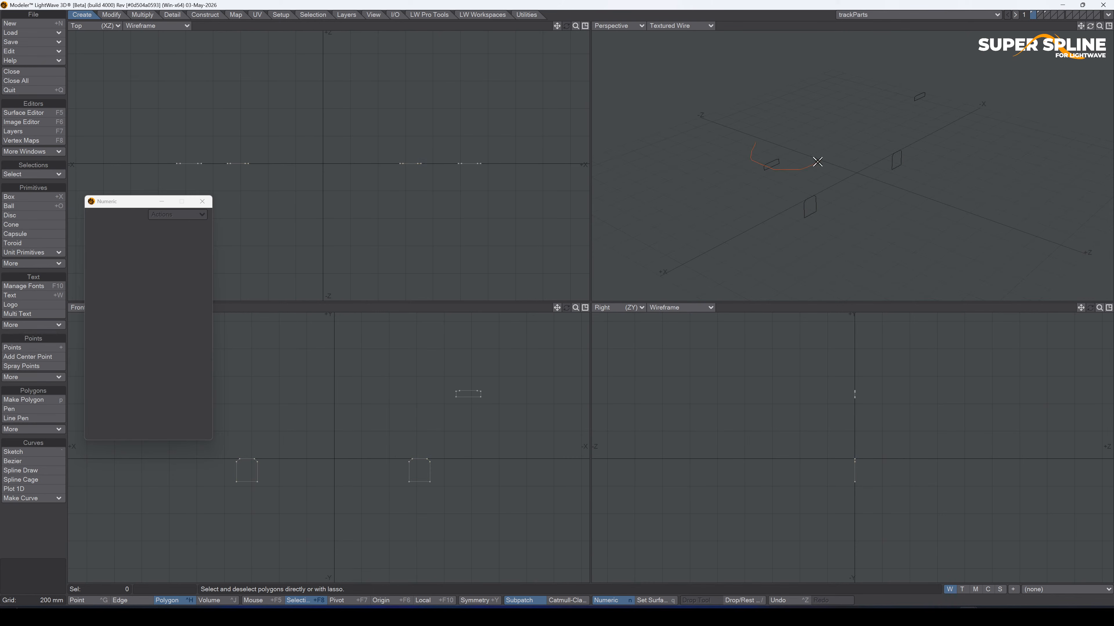
pyautogui.click(920, 96)
pyautogui.click(769, 165)
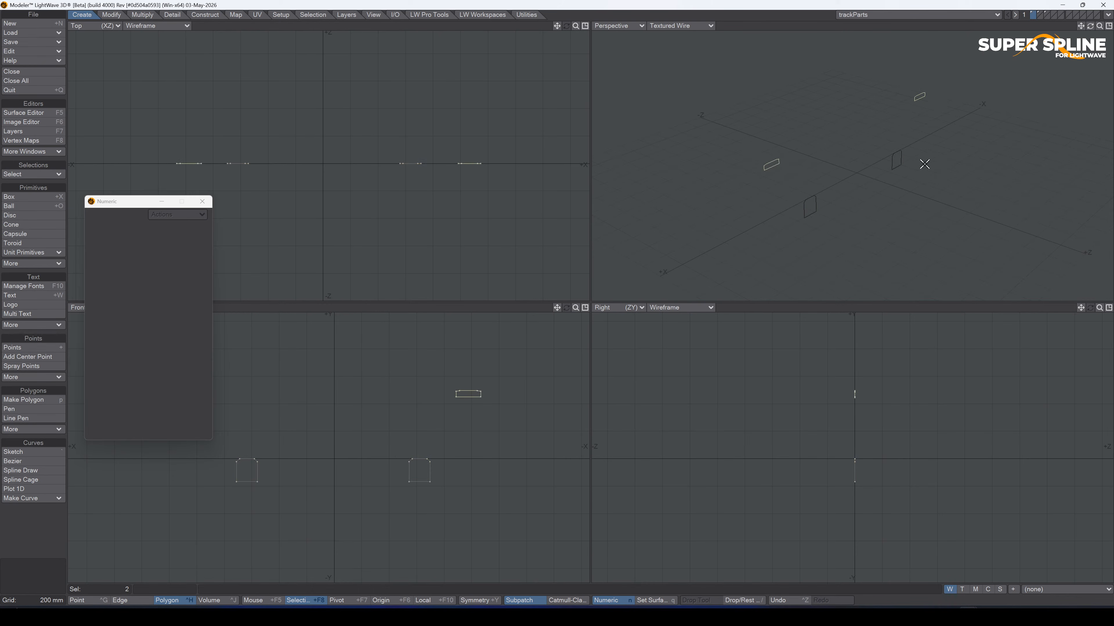
pyautogui.press('Delete')
# Select the two remaining rail profiles and extrude them 655.758 m along Z.
pyautogui.moveTo(191, 146)
pyautogui.mouseDown(button='right')
pyautogui.moveTo(290, 186)
pyautogui.moveTo(405, 117)
pyautogui.mouseUp(button='right')
pyautogui.hotkey('shift', 'e')
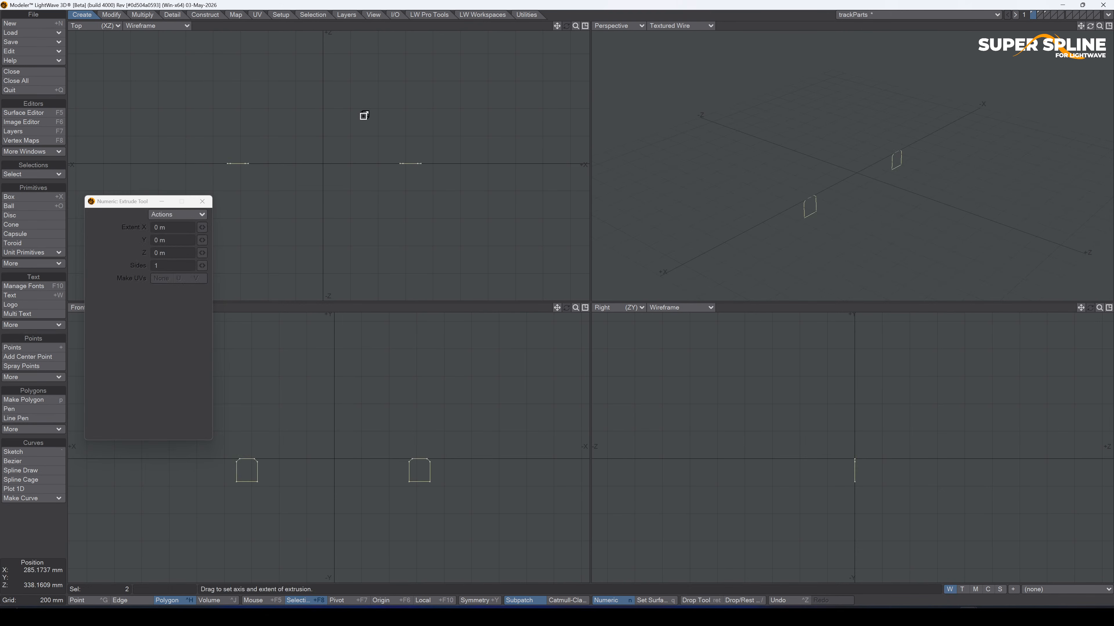
pyautogui.moveTo(365, 115); pyautogui.dragTo(364, 62)
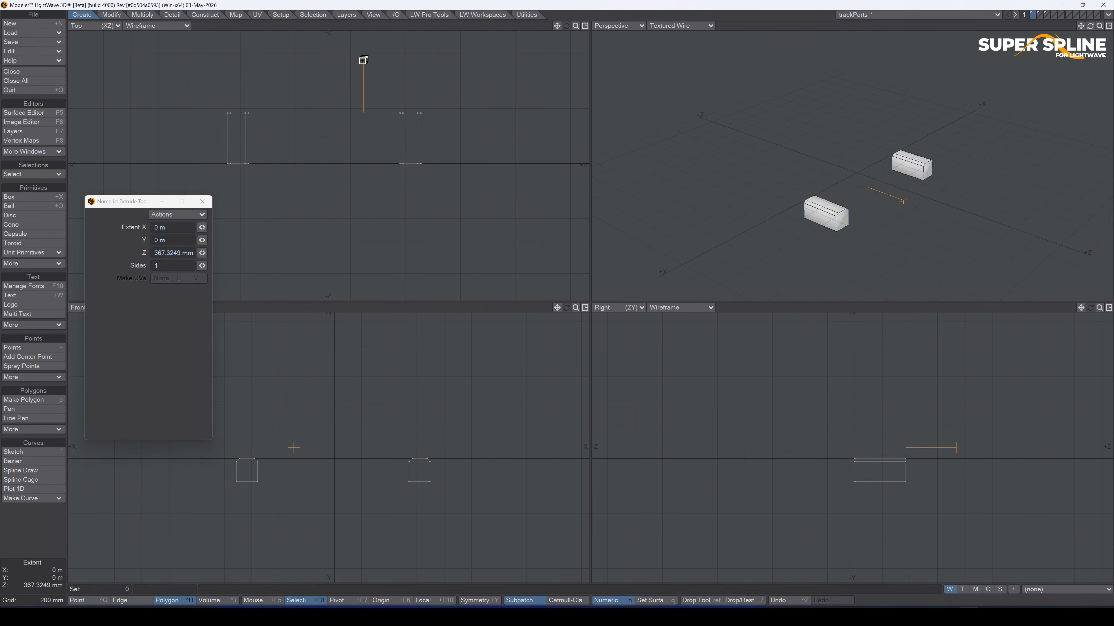
pyautogui.click(155, 253)
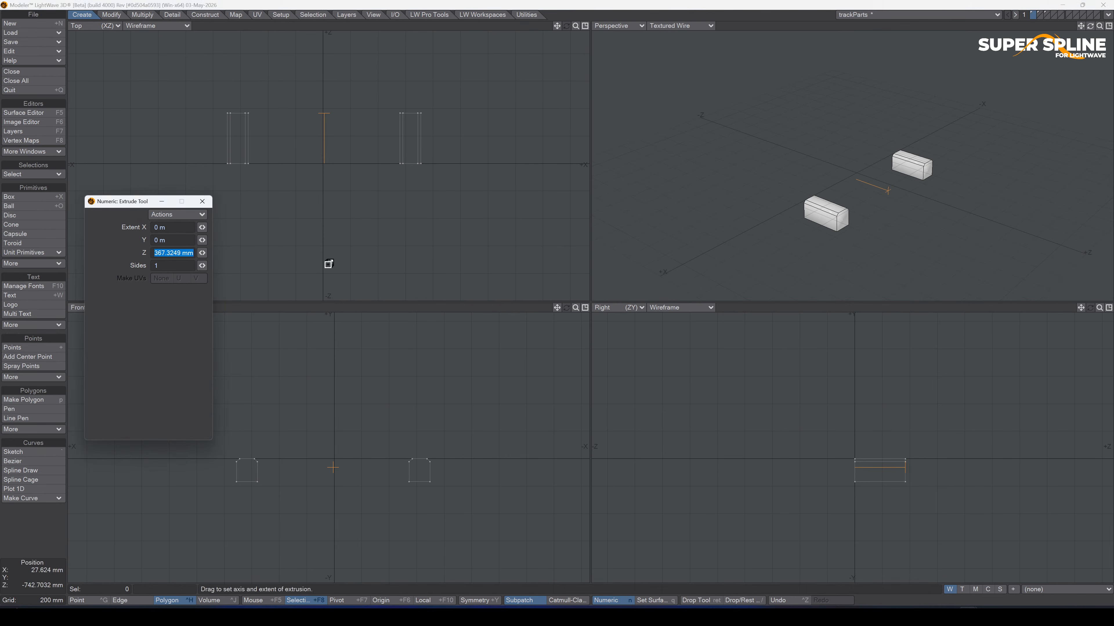
pyautogui.write('655.758m')
pyautogui.press('Return')
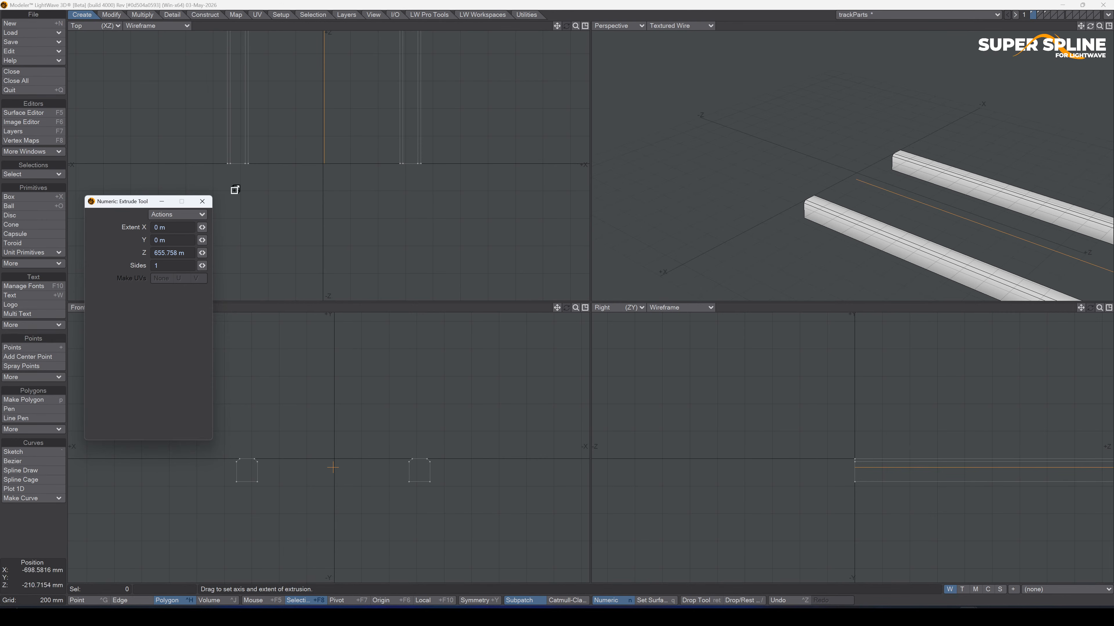
pyautogui.press('a')
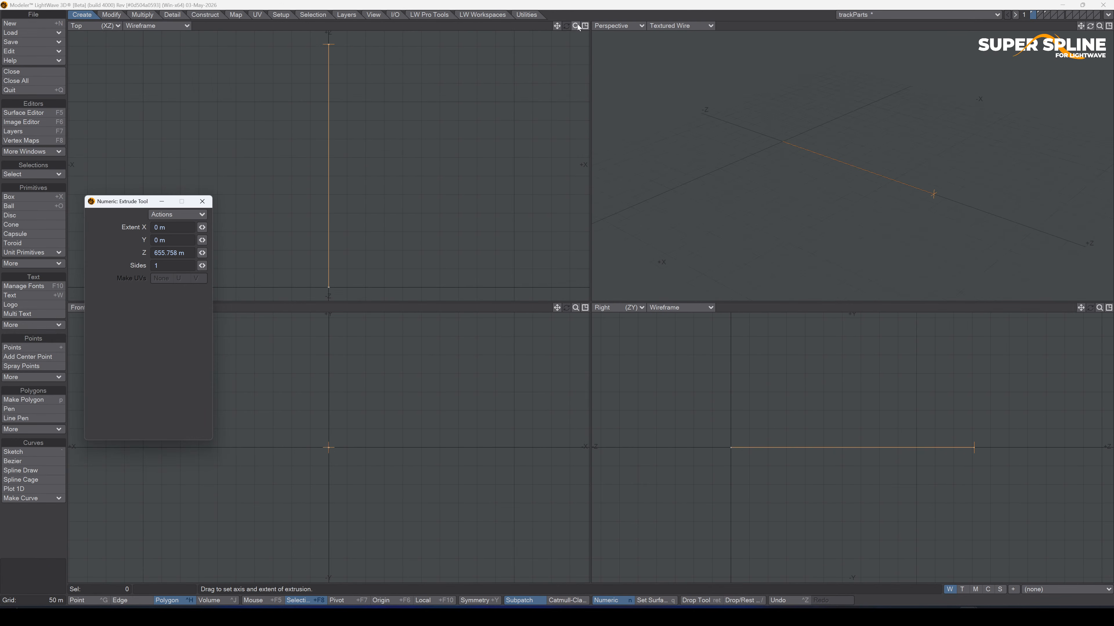
pyautogui.moveTo(578, 28); pyautogui.dragTo(553, 34)
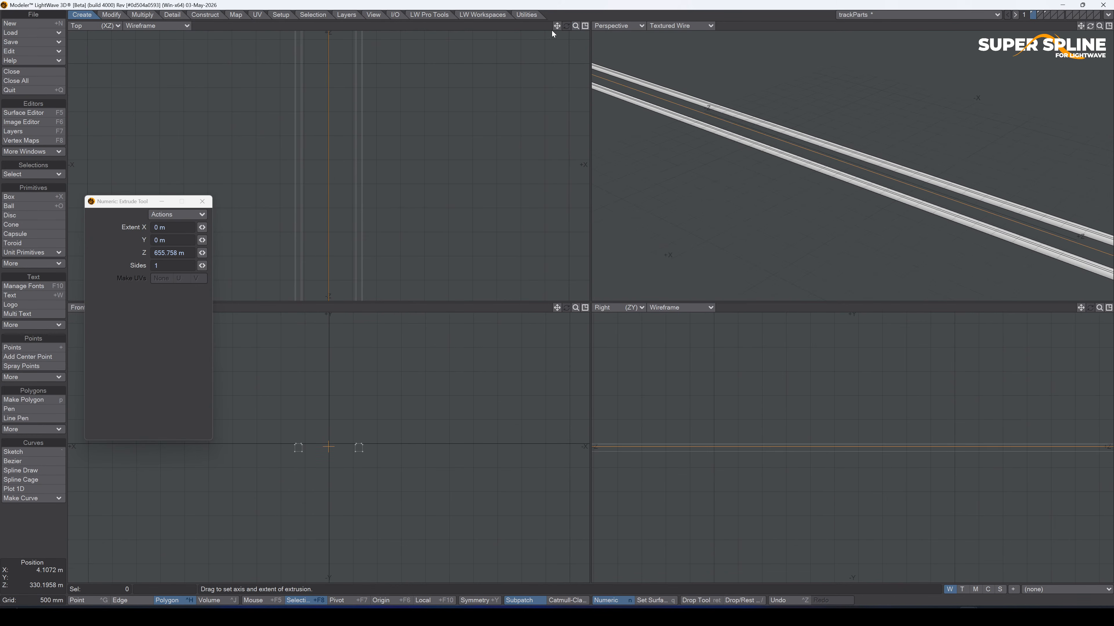
pyautogui.press('Return')
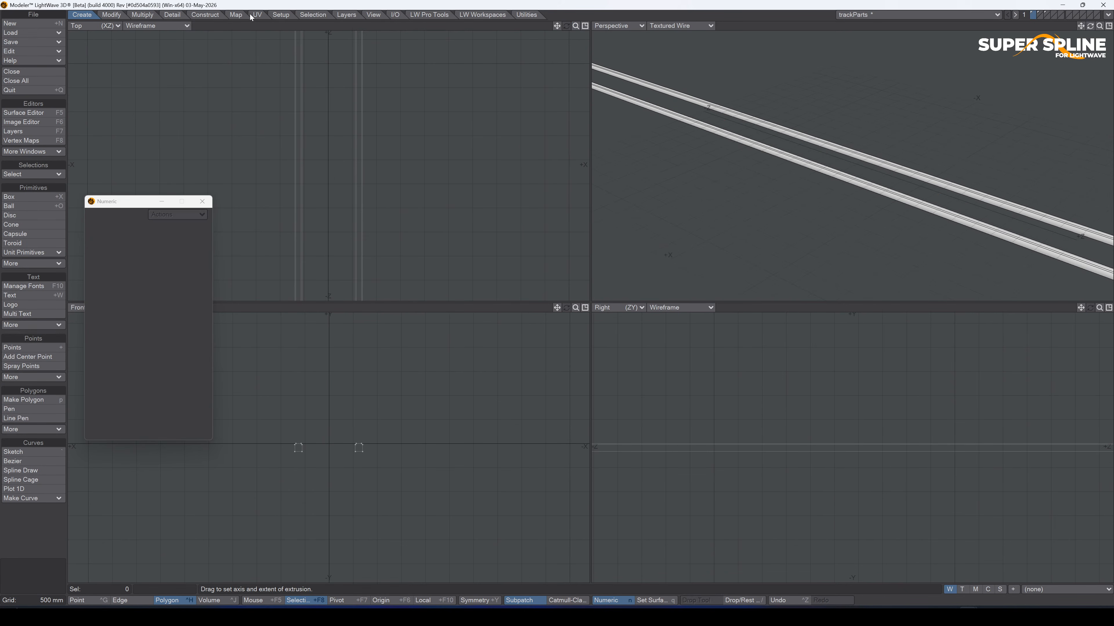
# Try splitting the extruded rails along the Z axis with Julienne at 400 divisions, and undo it.
pyautogui.click(146, 16)
pyautogui.click(44, 526)
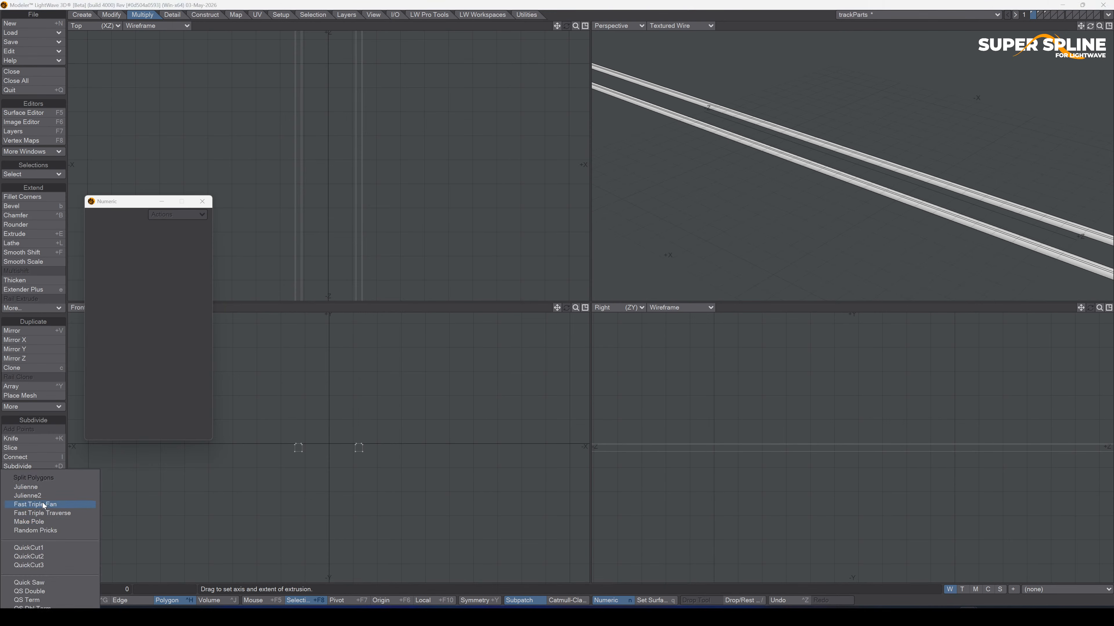
pyautogui.click(40, 497)
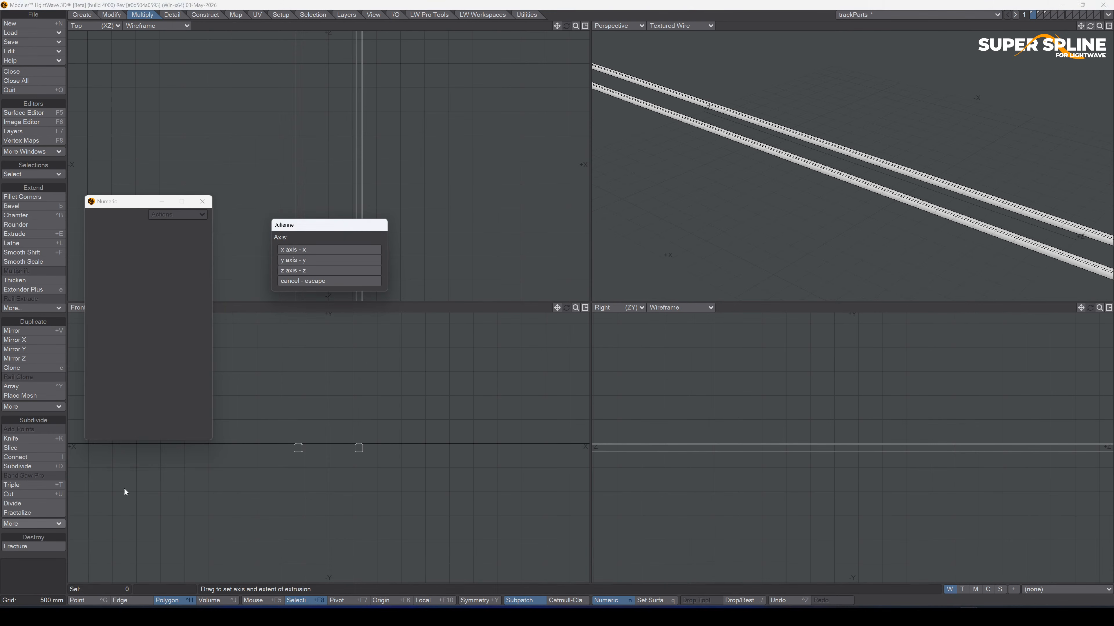
pyautogui.click(308, 269)
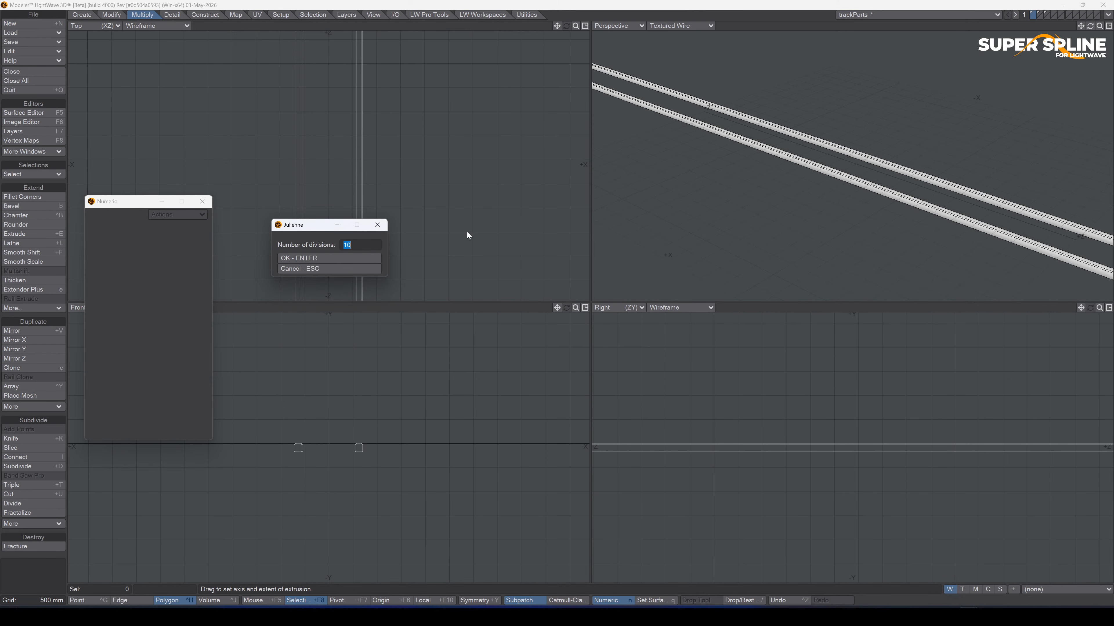
pyautogui.write('400')
pyautogui.click(346, 258)
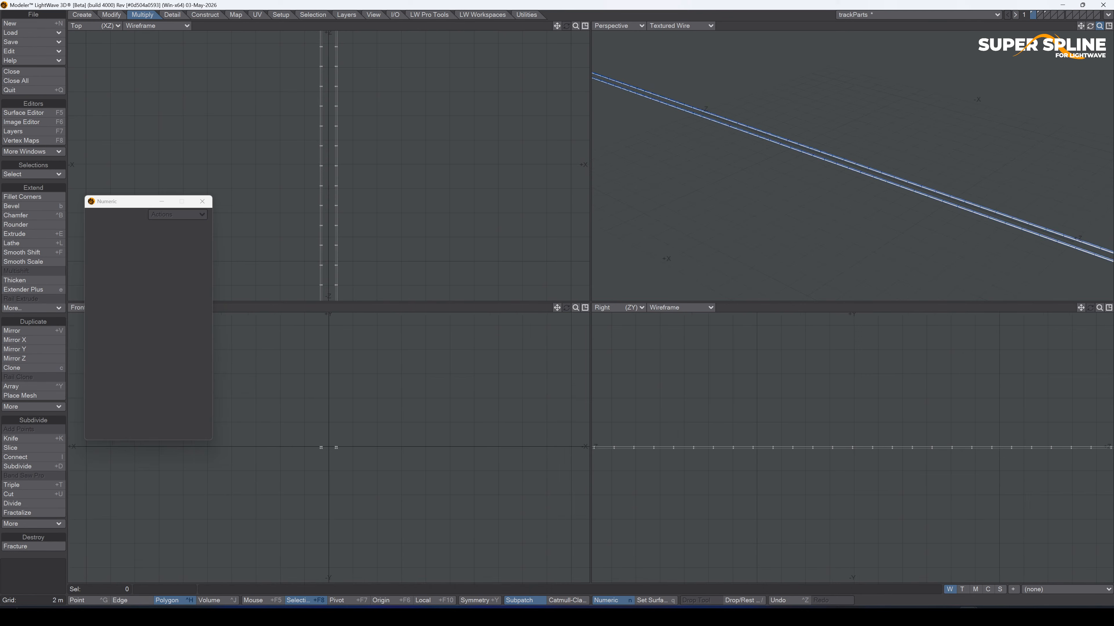
pyautogui.moveTo(1099, 26)
pyautogui.mouseDown()
pyautogui.moveTo(1061, 26)
pyautogui.moveTo(1111, 25)
pyautogui.mouseUp()
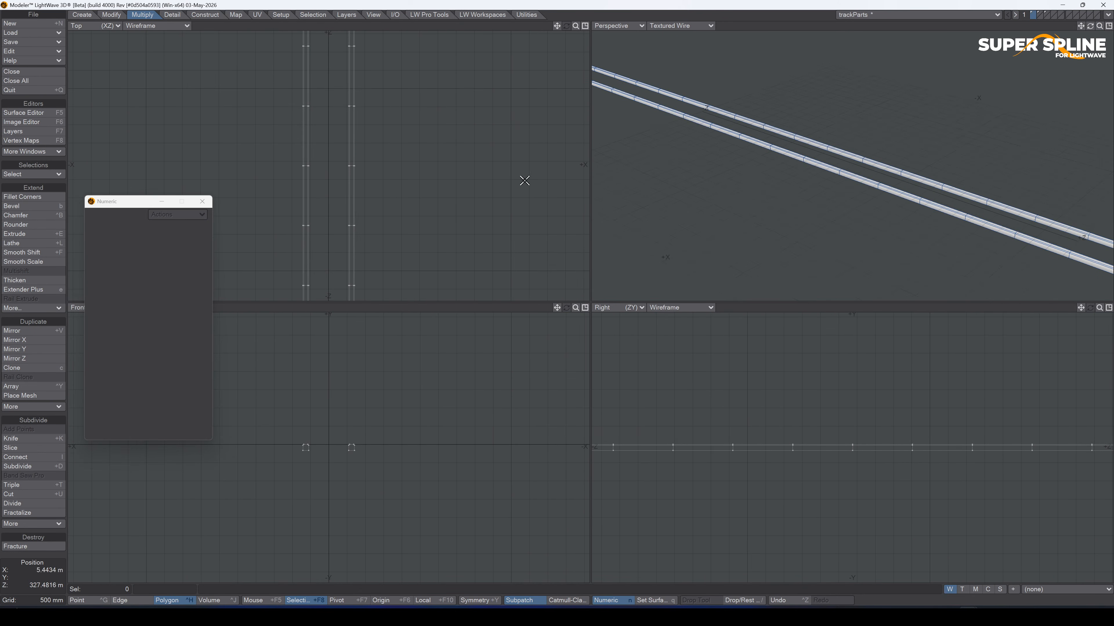
pyautogui.hotkey('ctrl', 'z')
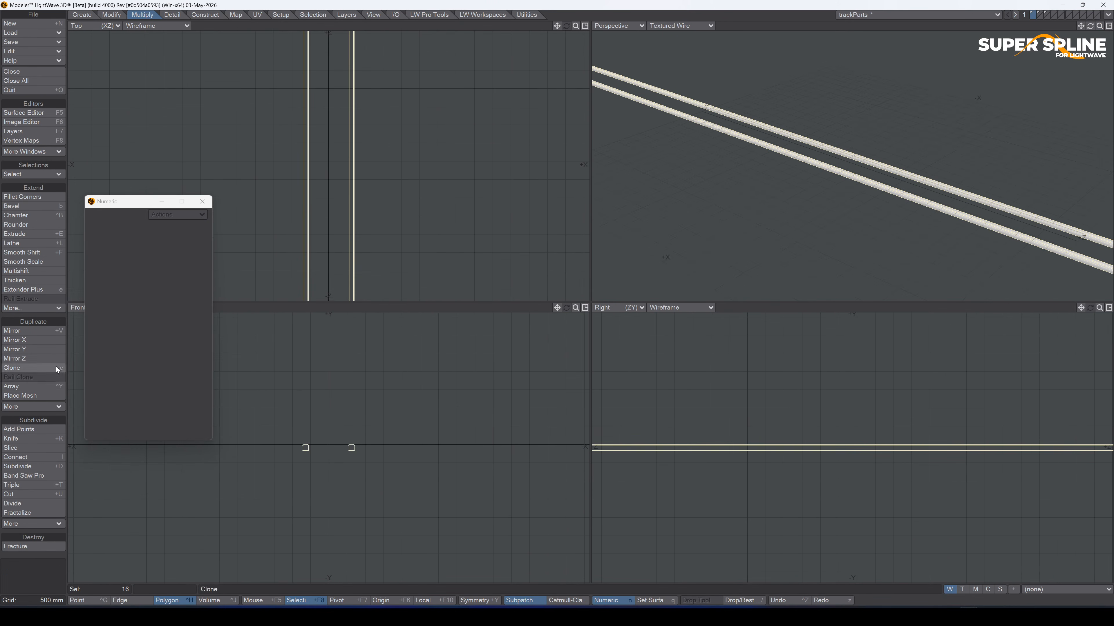
# Split the rails along Z with Julienne using twice as many divisions, save the object and switch to Layout.
pyautogui.click(30, 523)
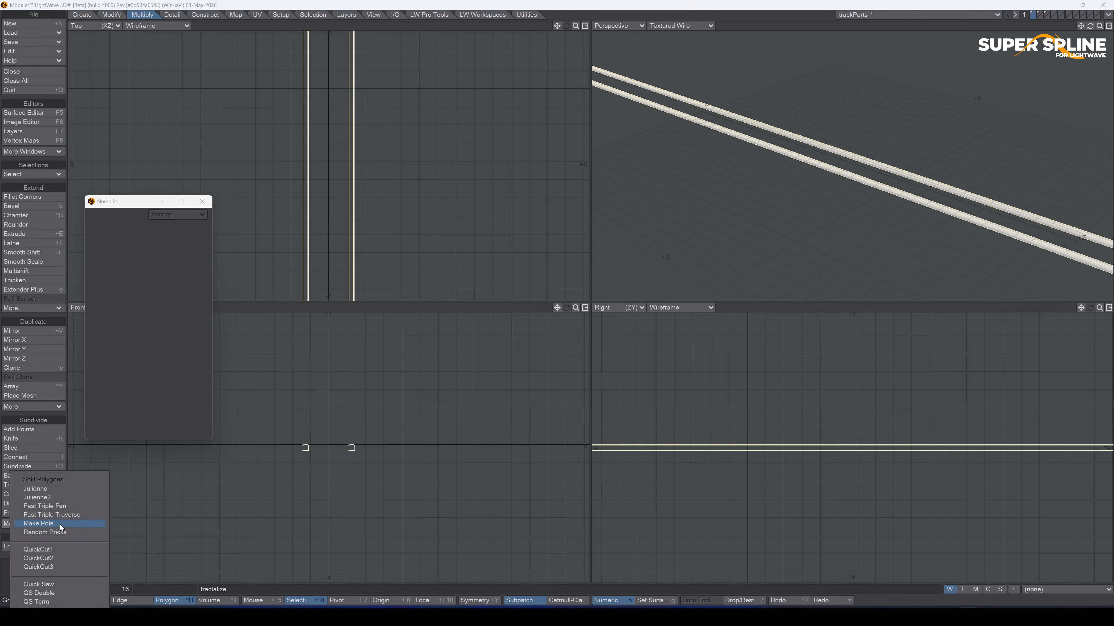
pyautogui.click(54, 500)
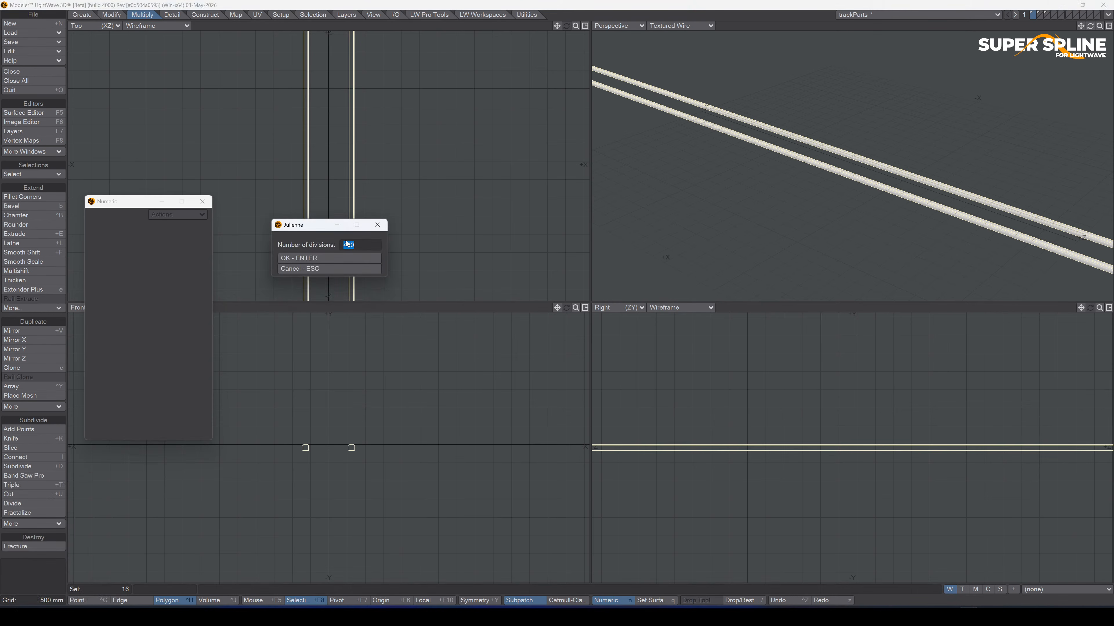
pyautogui.press('Return')
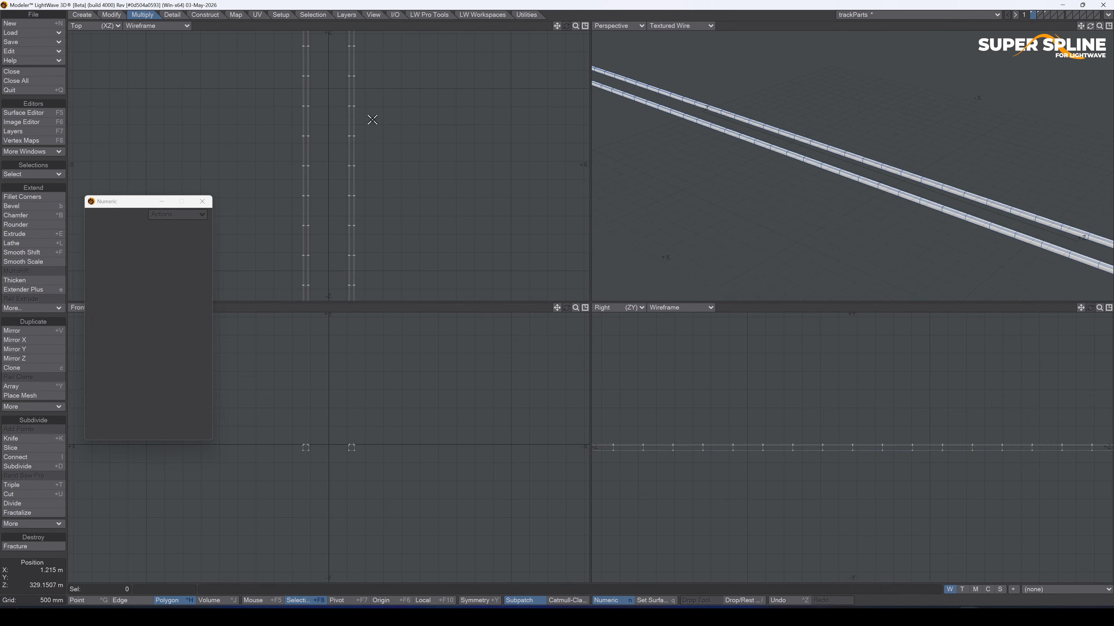
pyautogui.press('s')
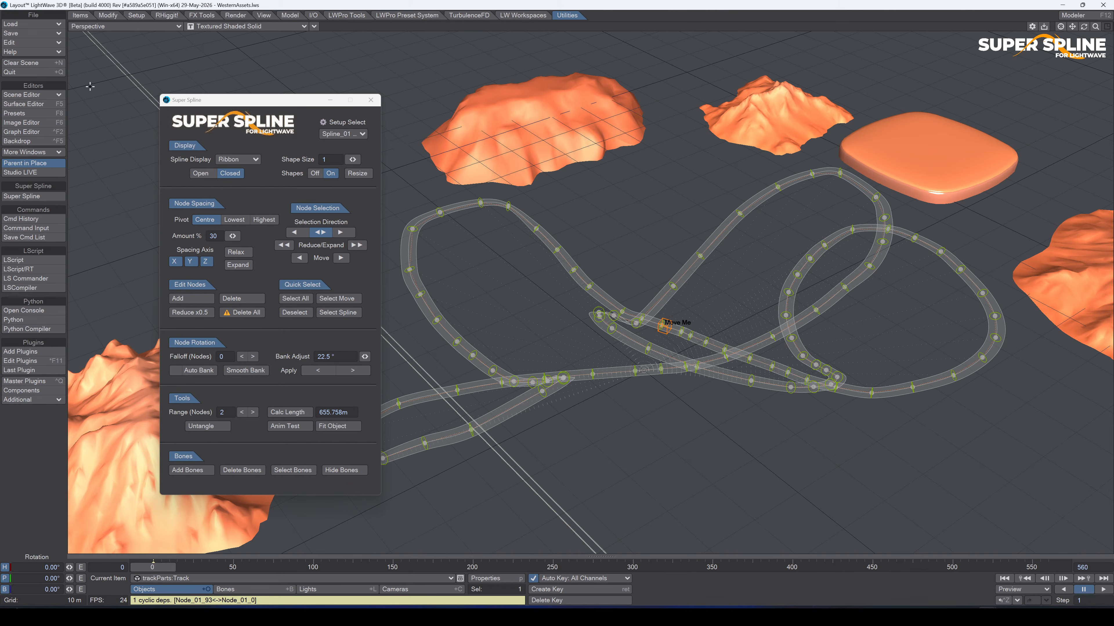
# Select the spline and try adding 800 bones along it, deleting them again.
pyautogui.click(349, 315)
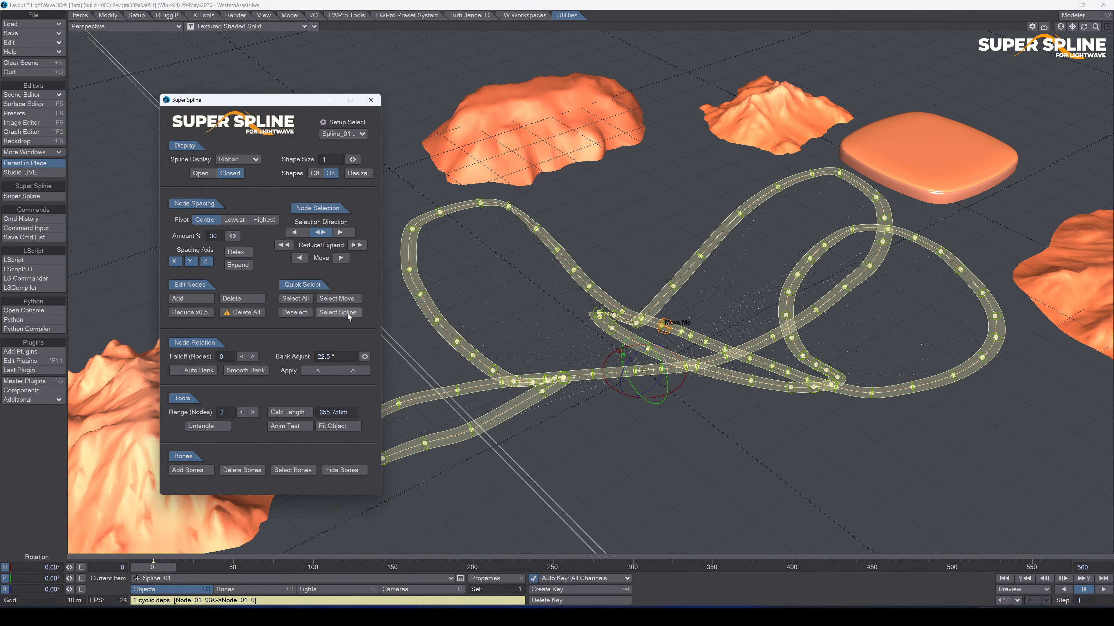
pyautogui.click(202, 470)
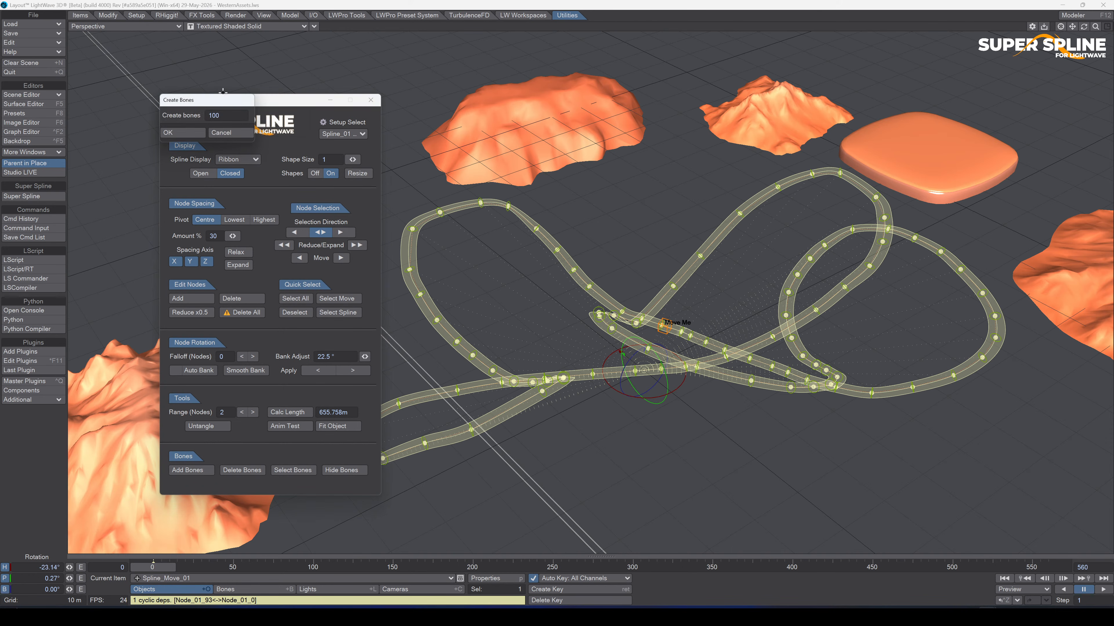
pyautogui.moveTo(282, 122); pyautogui.dragTo(680, 172)
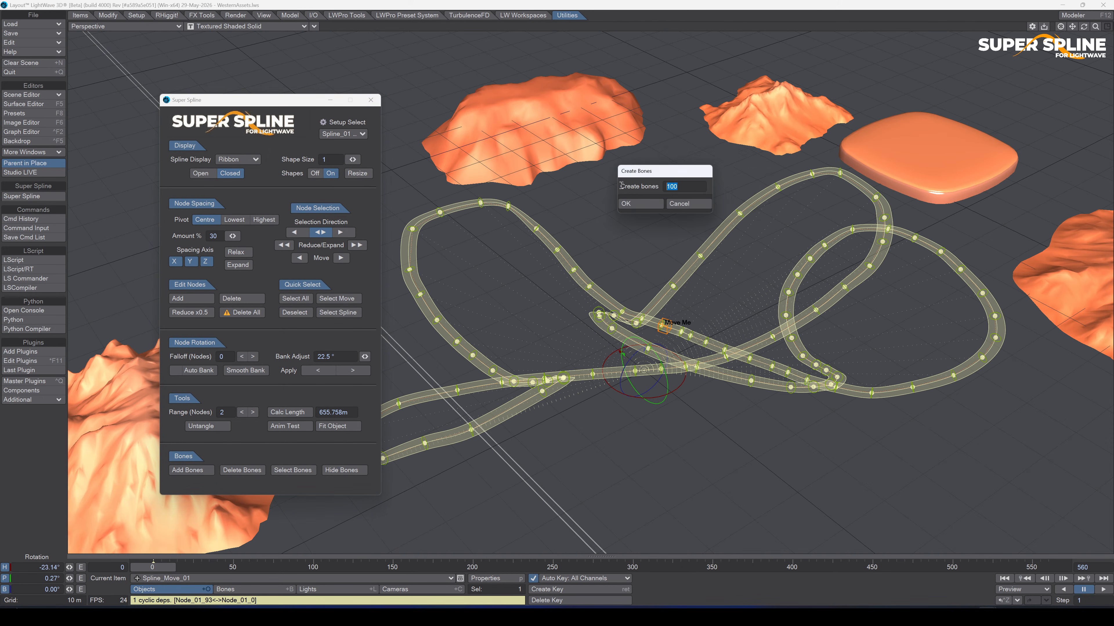
pyautogui.write('80')
pyautogui.click(651, 206)
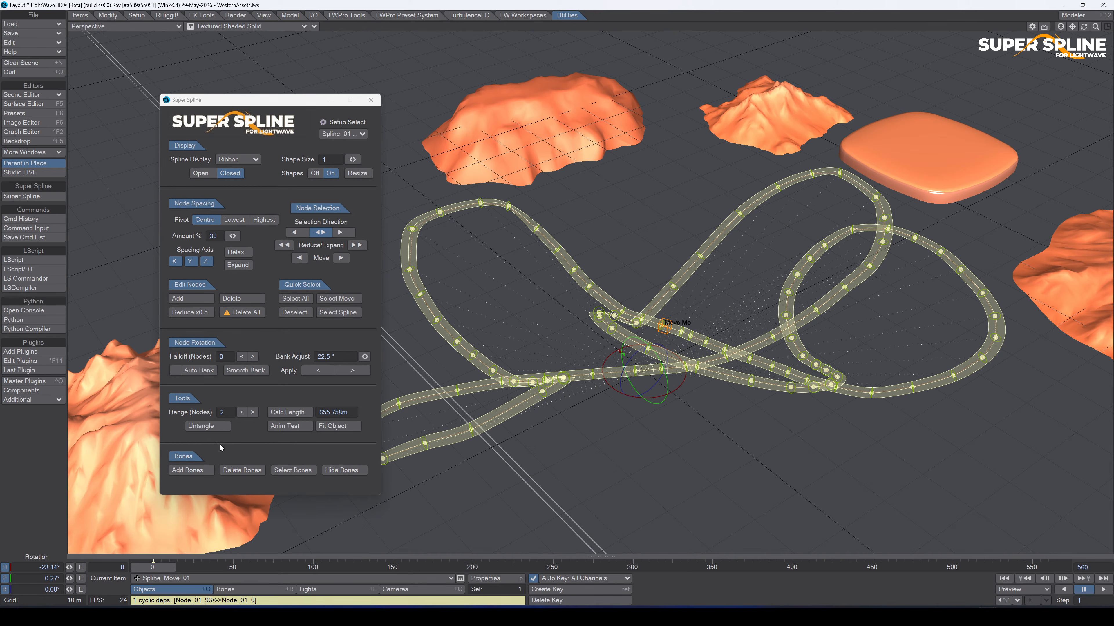
pyautogui.click(192, 469)
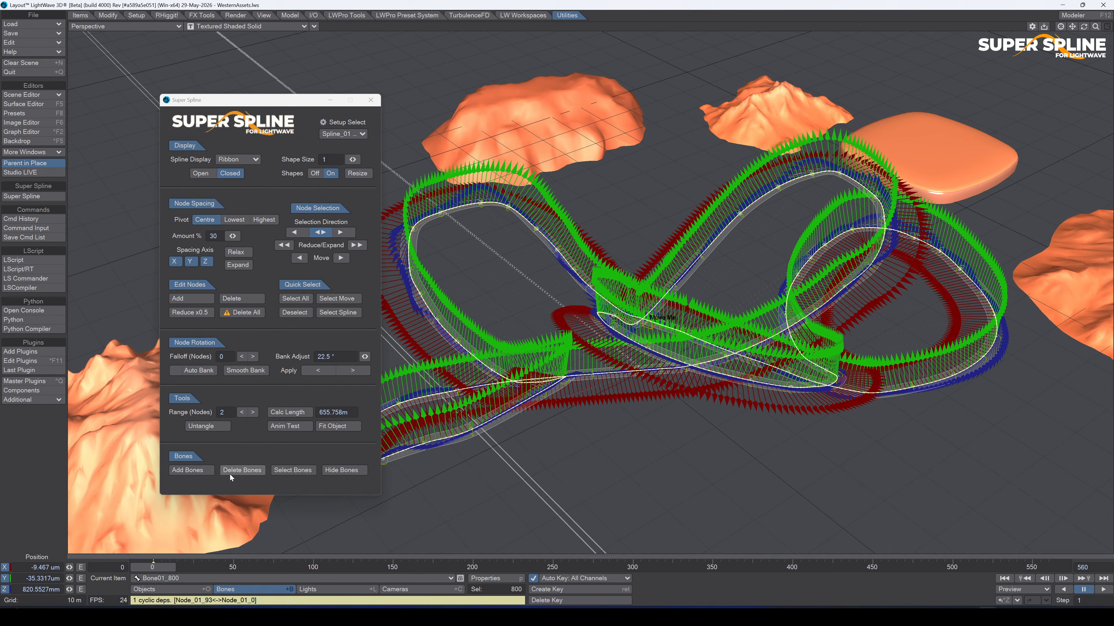
pyautogui.click(243, 470)
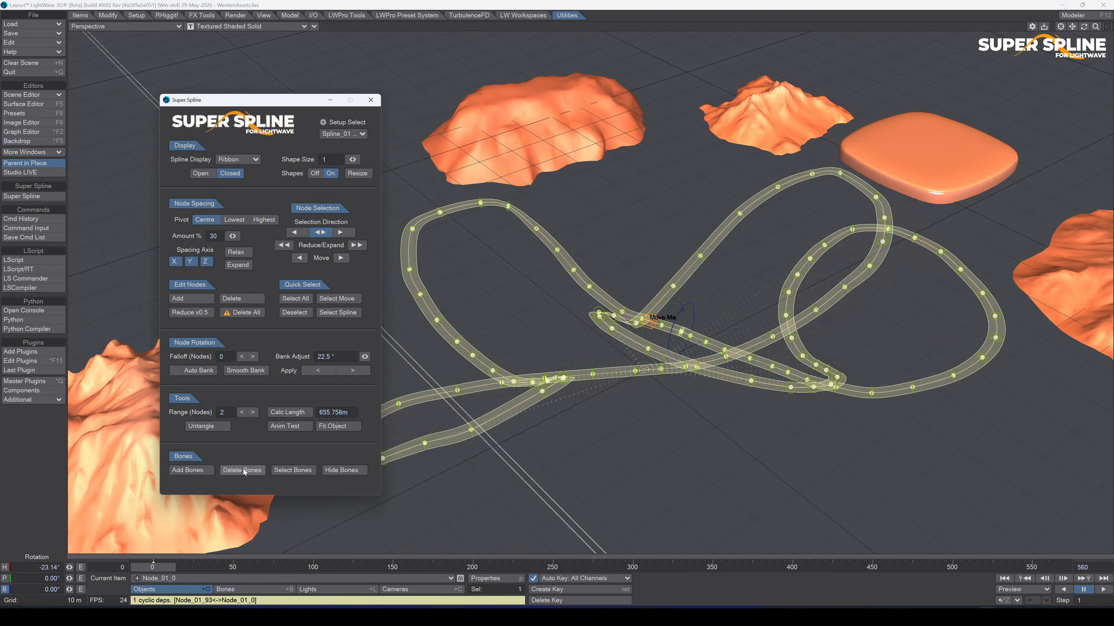
# Add 300 bones along the spline and hide them.
pyautogui.click(206, 471)
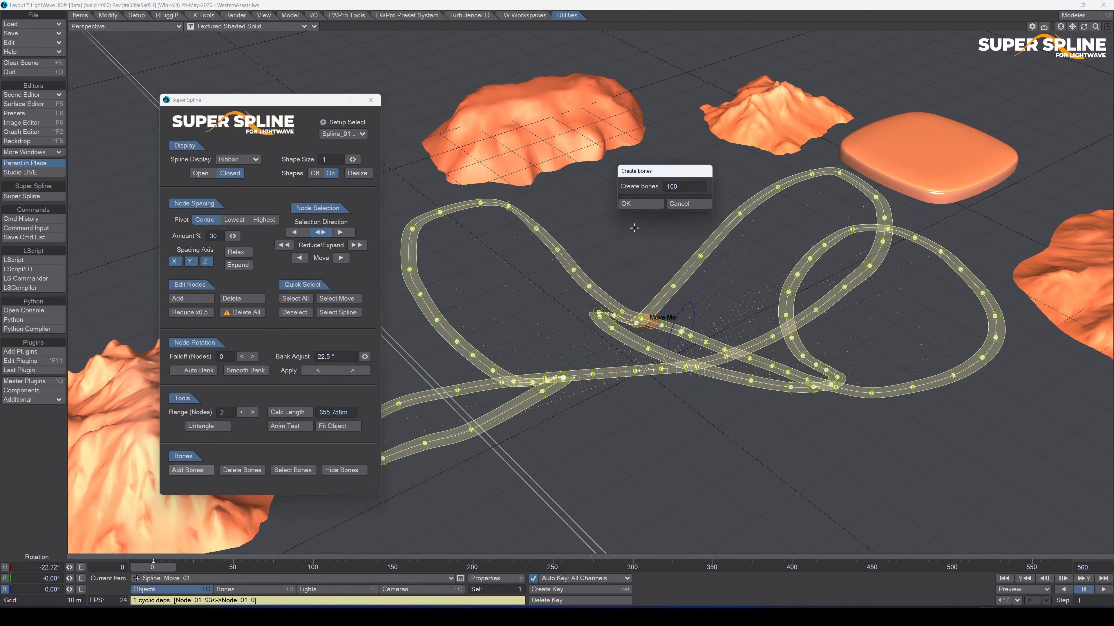
pyautogui.click(687, 187)
pyautogui.write('300')
pyautogui.click(641, 204)
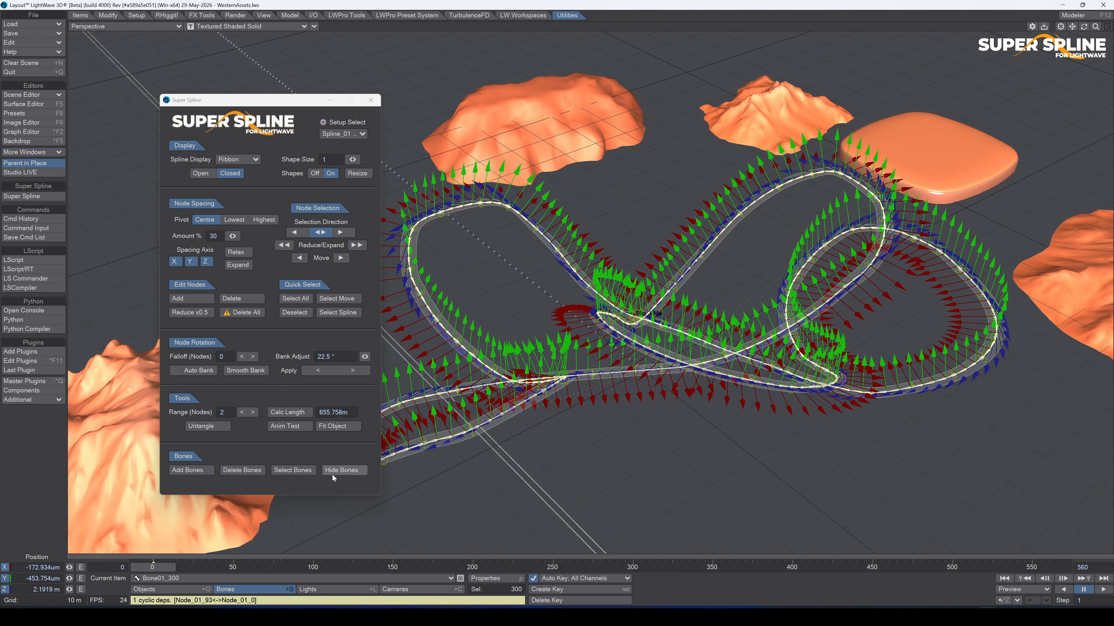
pyautogui.click(349, 473)
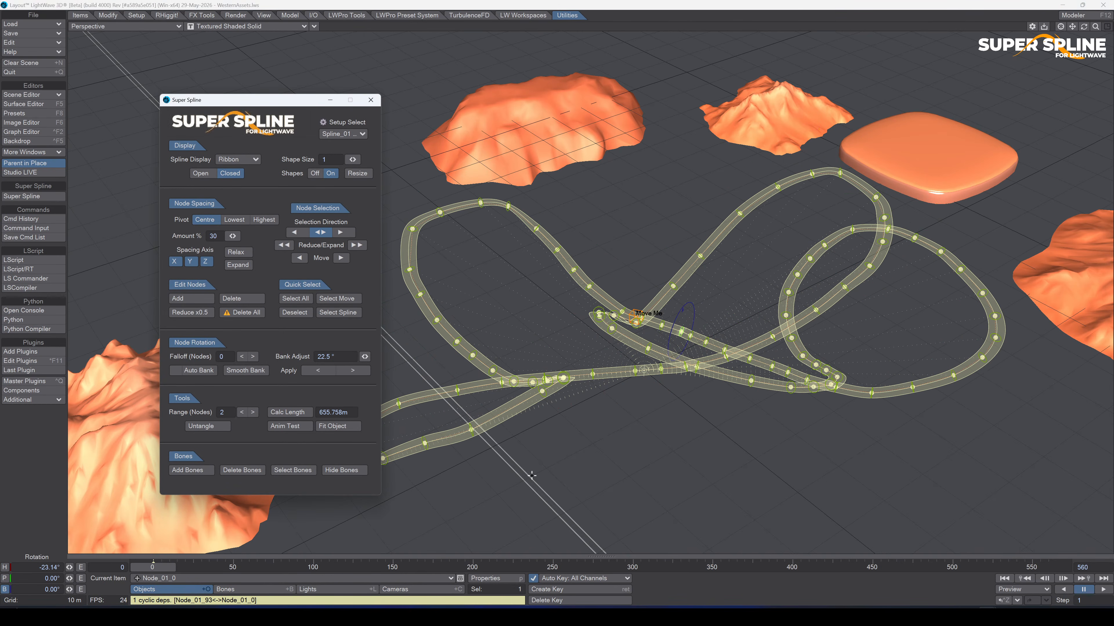
# Make the trackParts:Track rails the current item and fit the object to the spline.
pyautogui.click(517, 467)
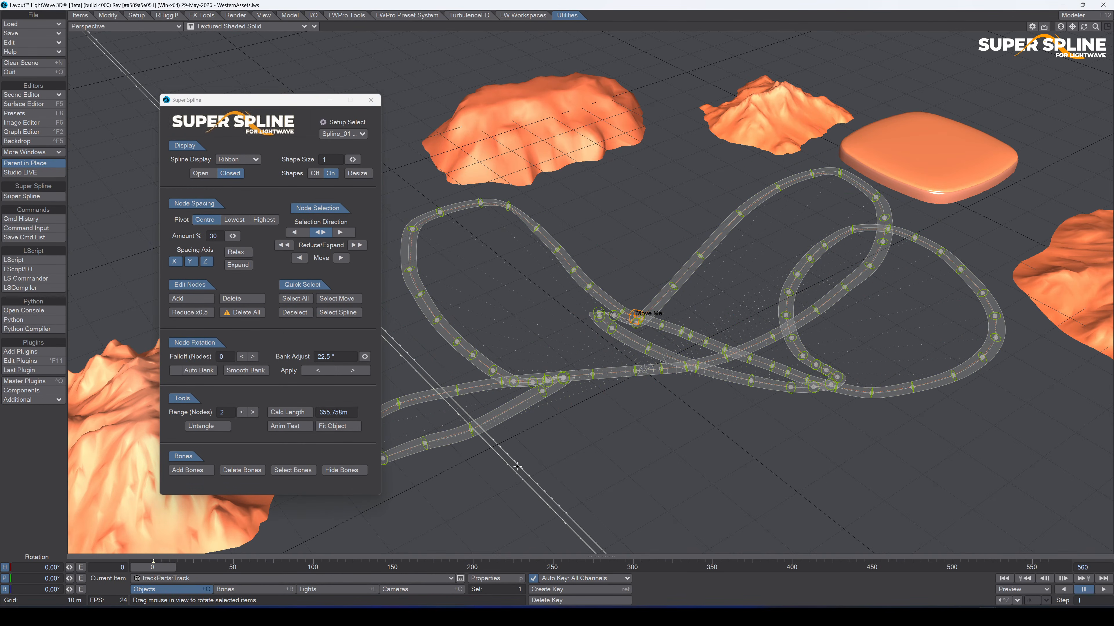
pyautogui.click(328, 426)
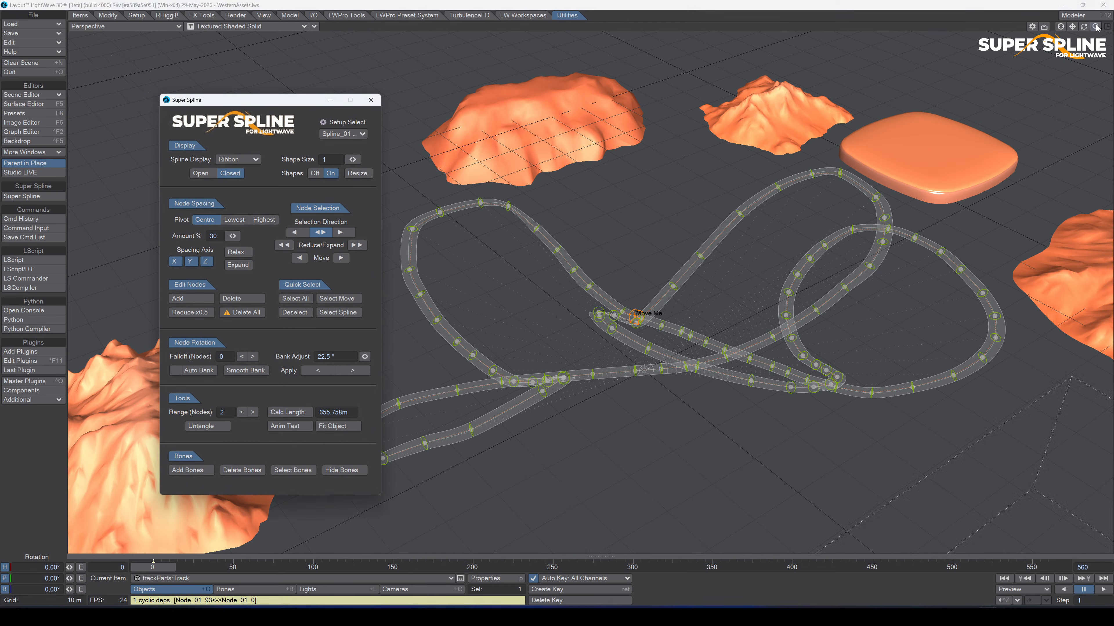
pyautogui.moveTo(1095, 26); pyautogui.dragTo(1052, 28)
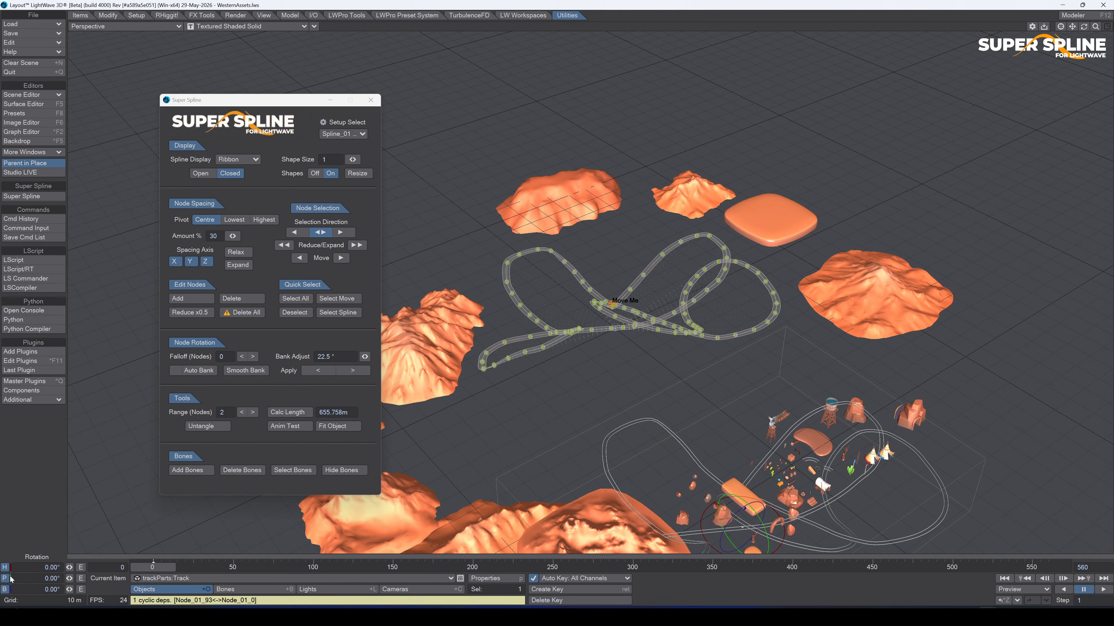
# Set the track object's X, Y and Z position to 0 m.
pyautogui.press('t')
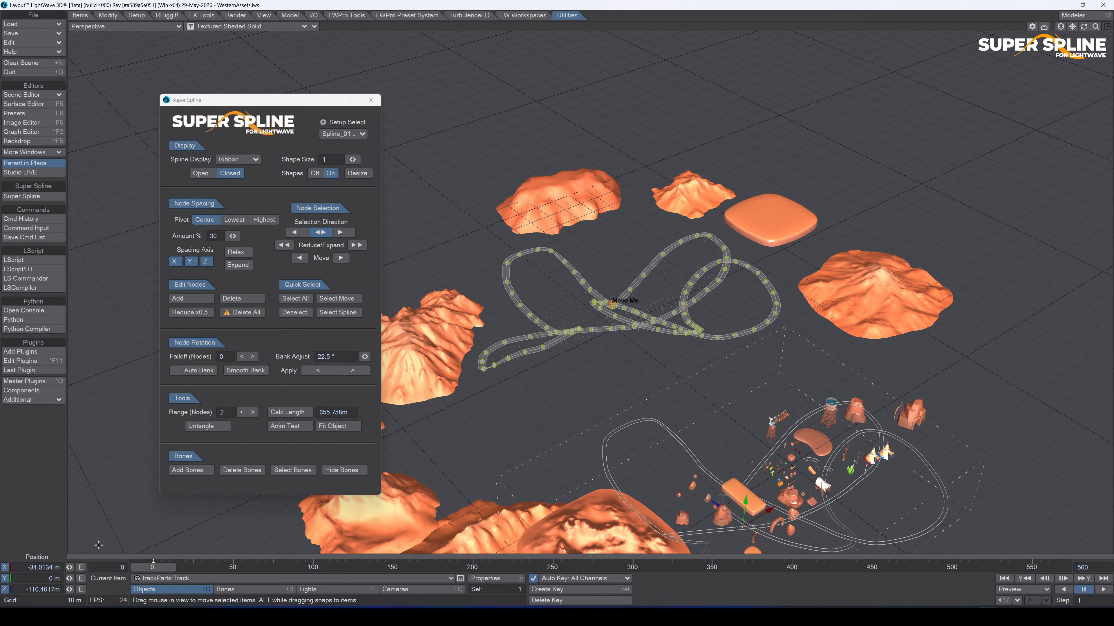
pyautogui.click(25, 568)
pyautogui.write('0')
pyautogui.press('Tab')
pyautogui.write('0')
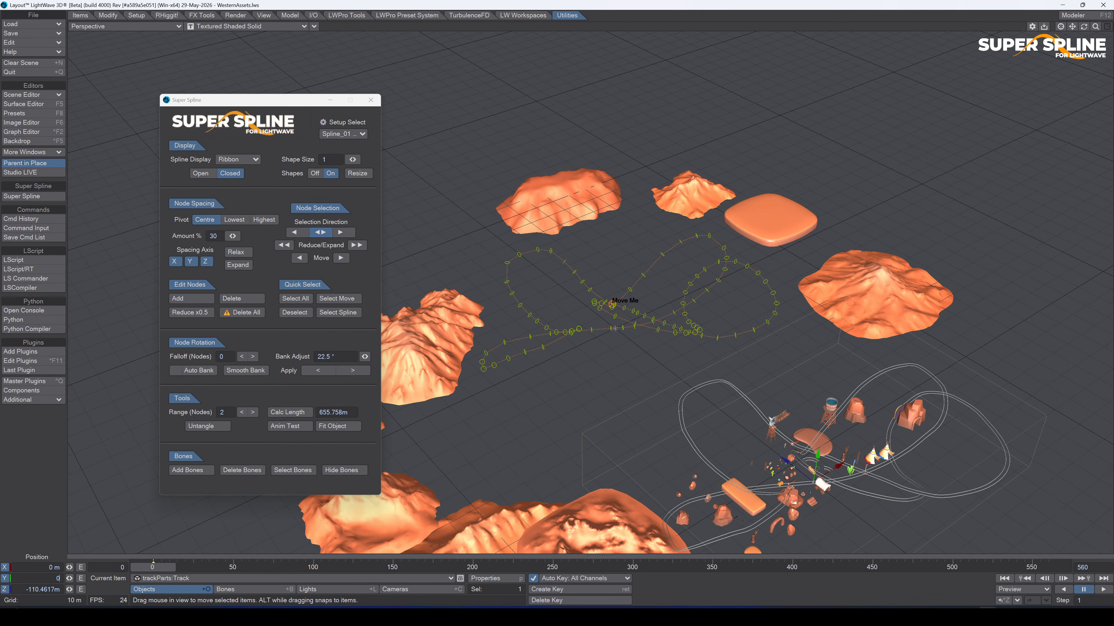
pyautogui.press('Tab')
pyautogui.write('0')
pyautogui.press('Return')
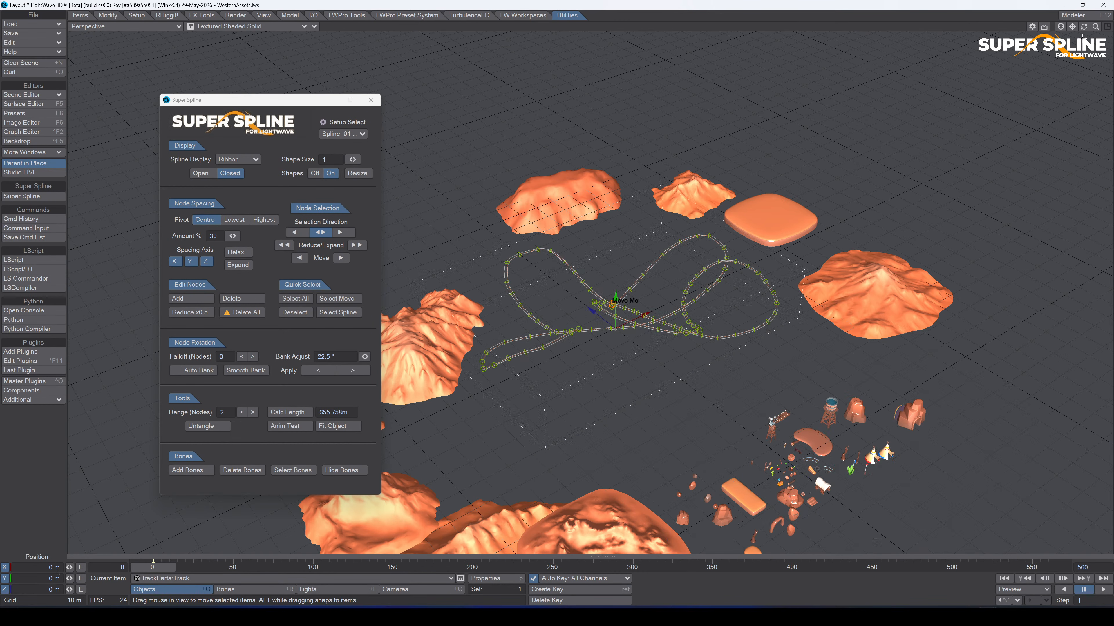
# Select the Spline_01 null and add an Instance Generator to it in its object properties.
pyautogui.moveTo(1095, 28)
pyautogui.mouseDown()
pyautogui.moveTo(1105, 27)
pyautogui.moveTo(1039, 29)
pyautogui.moveTo(1098, 27)
pyautogui.mouseUp()
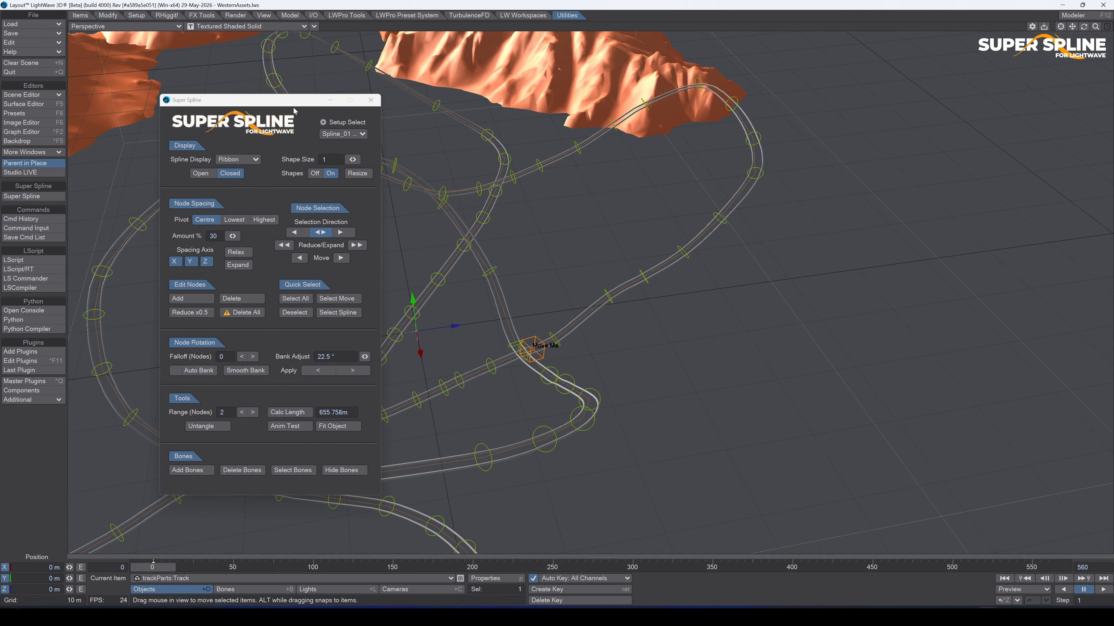
pyautogui.moveTo(280, 101); pyautogui.dragTo(950, 136)
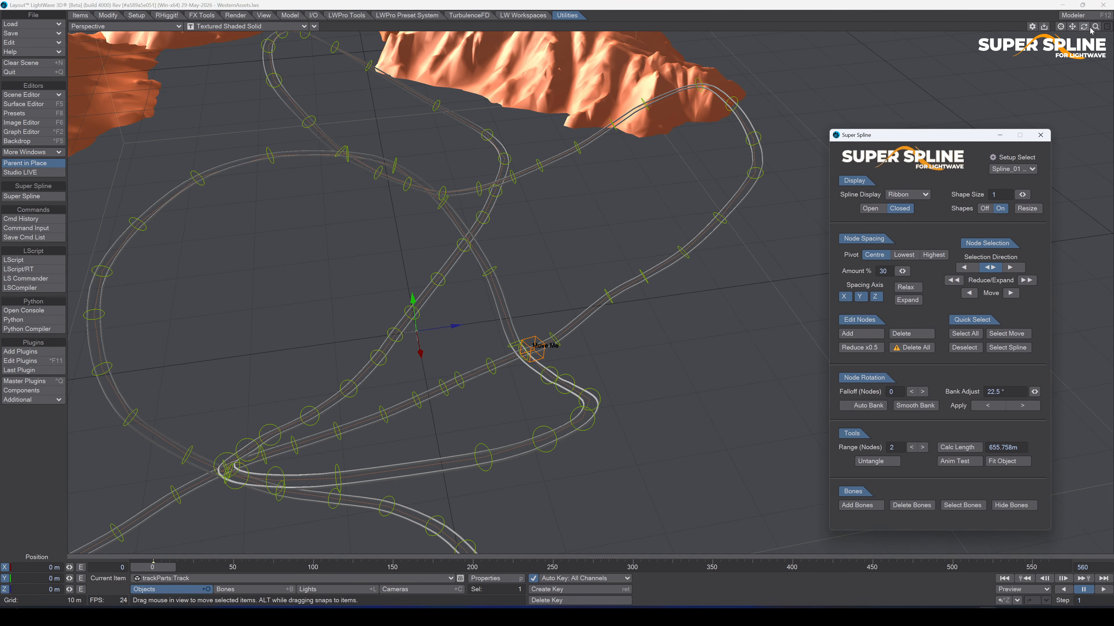
pyautogui.moveTo(1083, 26); pyautogui.dragTo(1102, 28)
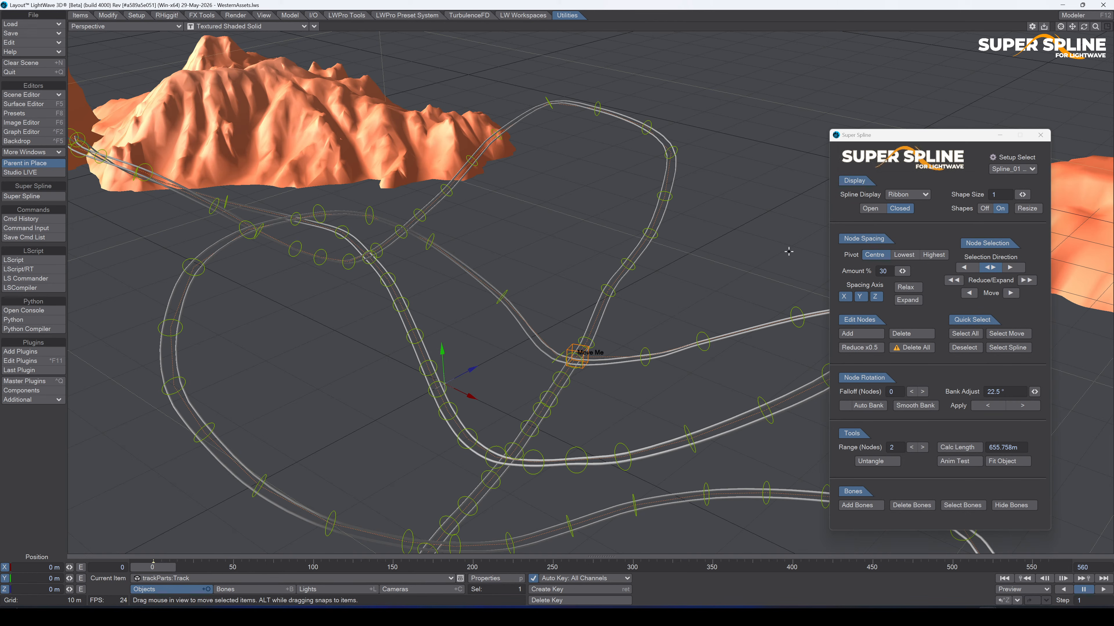
pyautogui.moveTo(1095, 27); pyautogui.dragTo(1063, 27)
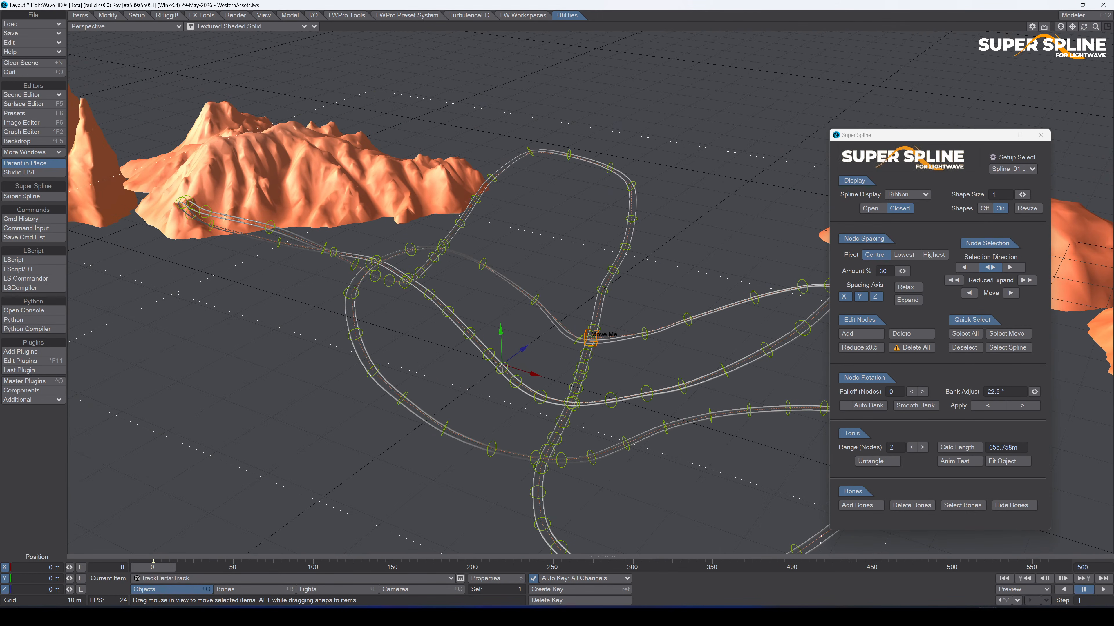
pyautogui.click(1023, 348)
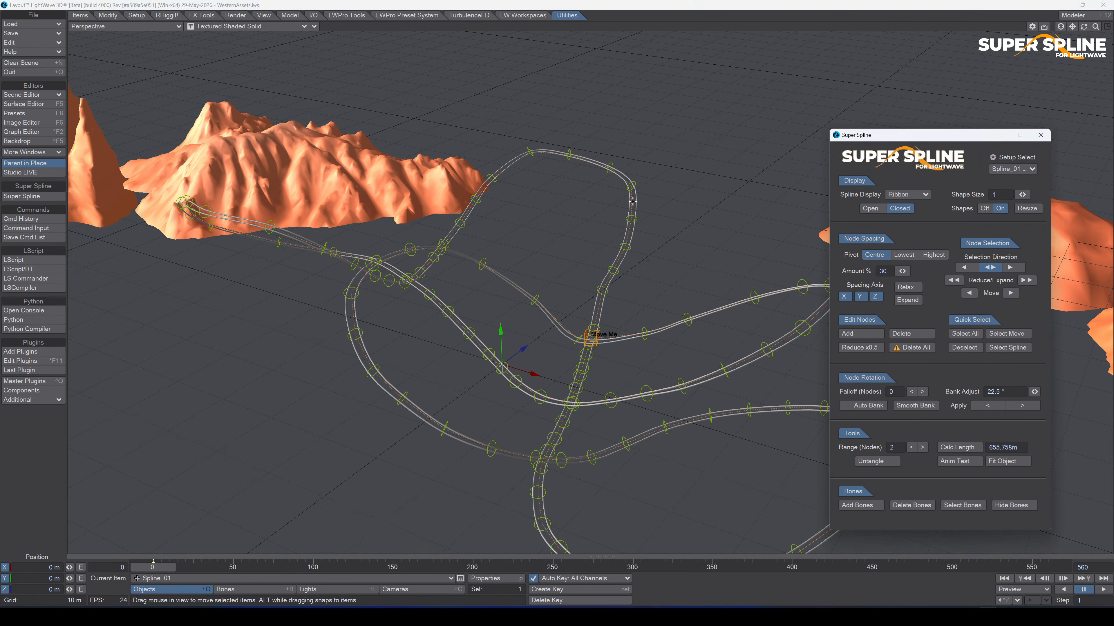
pyautogui.press('p')
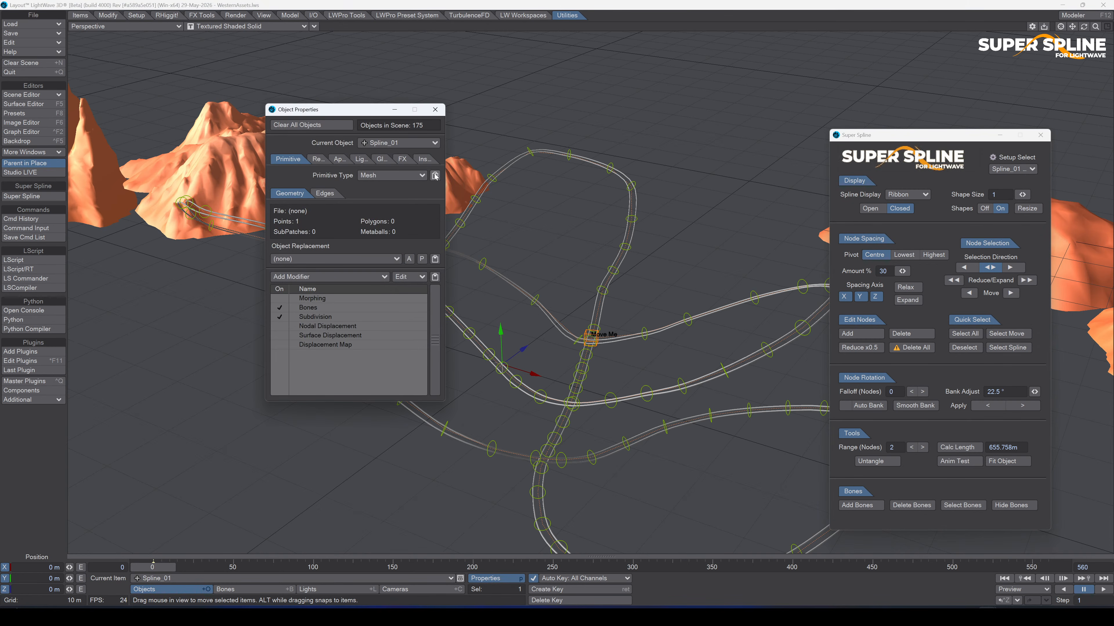
pyautogui.click(426, 159)
pyautogui.click(338, 177)
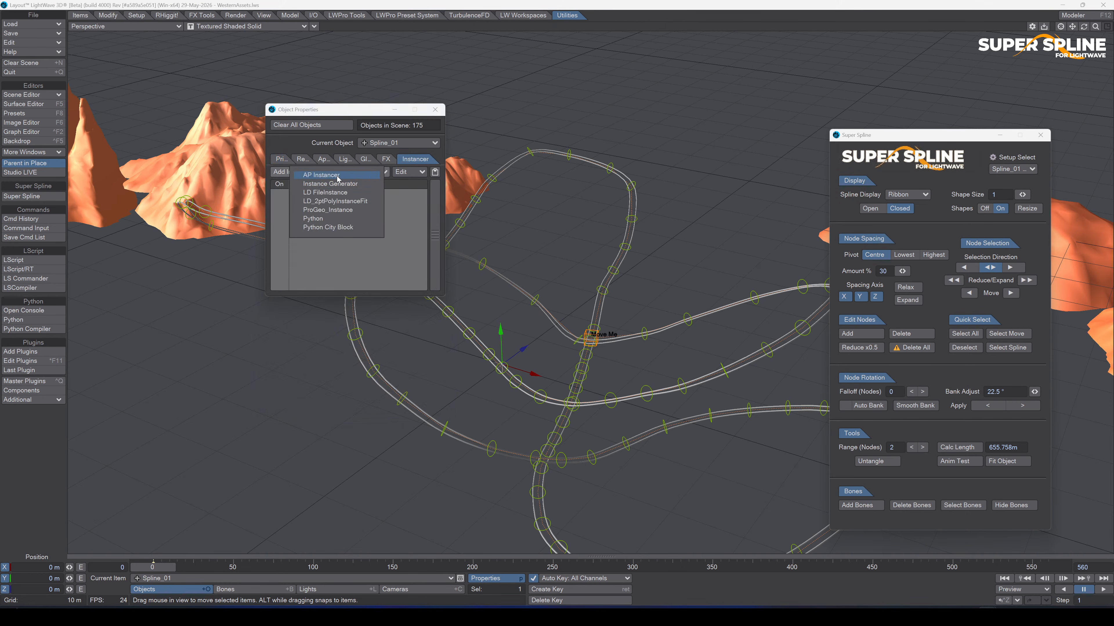
pyautogui.click(343, 186)
# Add trackParts:Slats to Spline_01's Instance Generator and display its instances as Textured Shaded Solid.
pyautogui.doubleClick(341, 193)
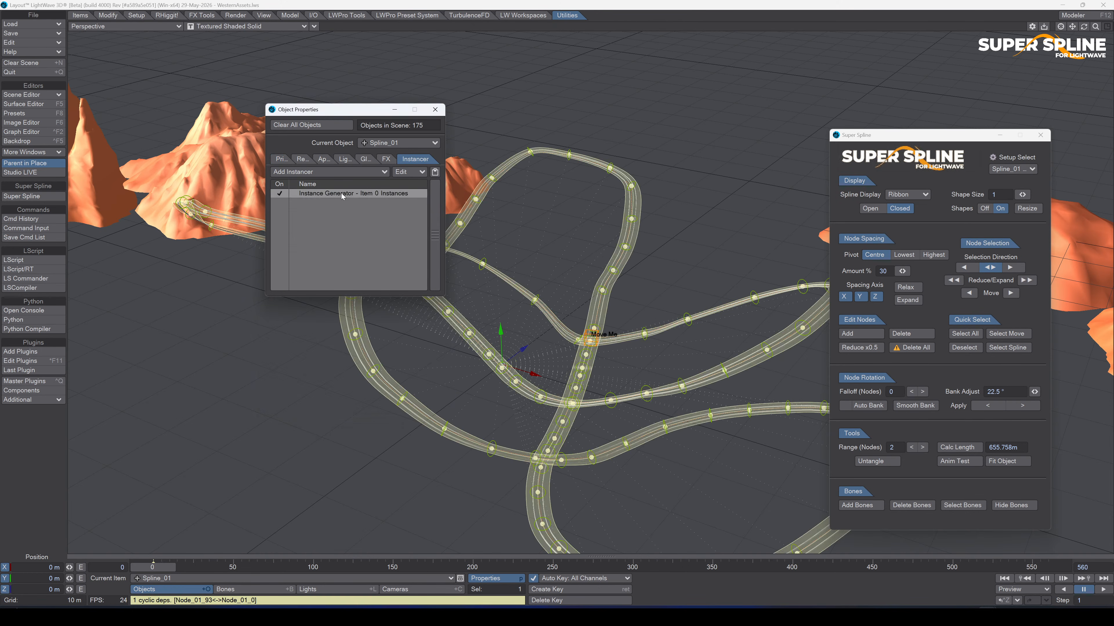
pyautogui.click(192, 165)
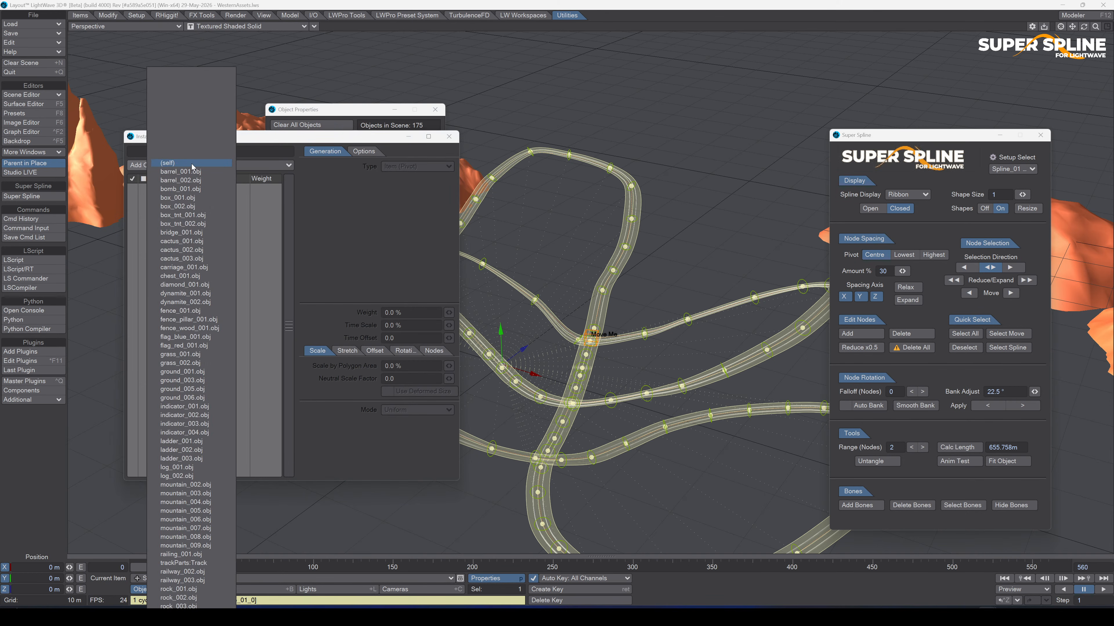
pyautogui.write('sl')
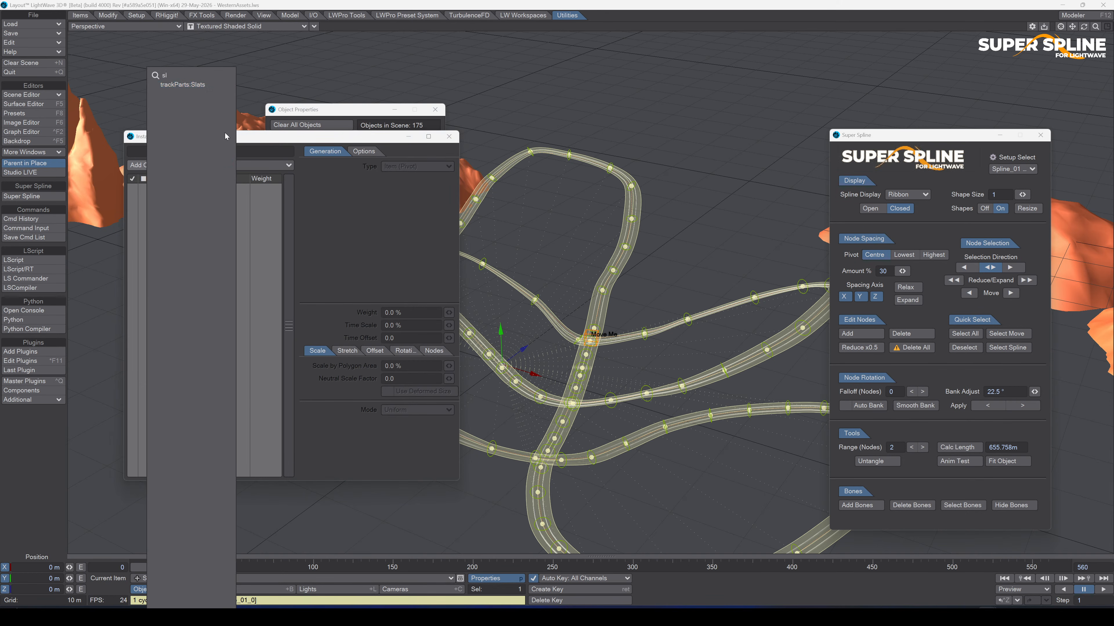
pyautogui.click(202, 85)
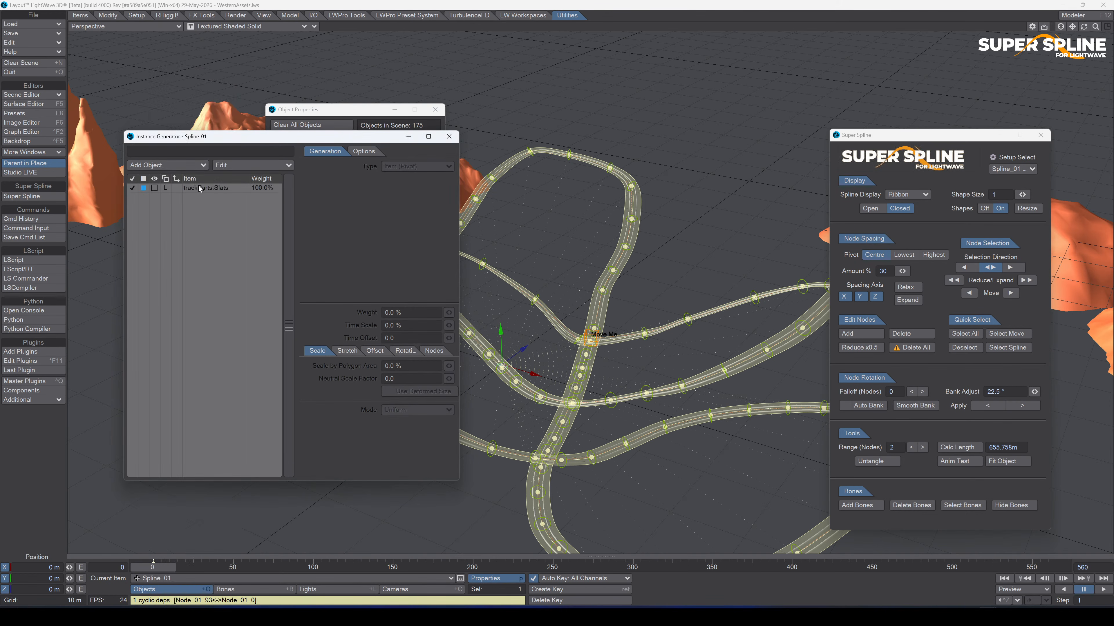
pyautogui.click(155, 188)
pyautogui.click(155, 188)
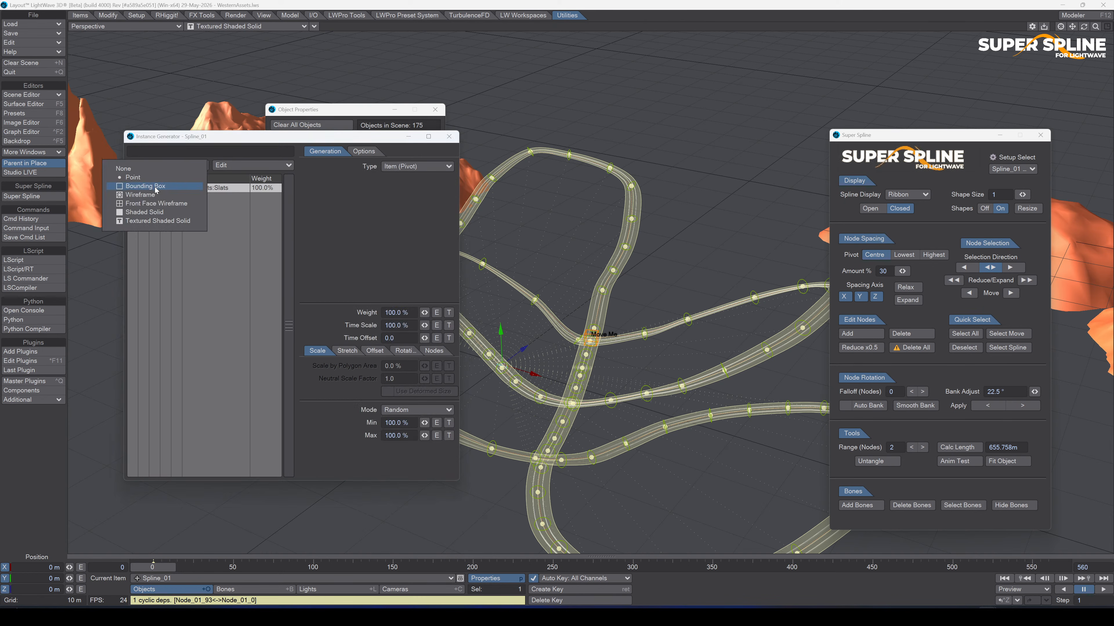
pyautogui.click(163, 218)
# Set the slats' generation type to Spline, enable Distribute and raise the instance count to 515.
pyautogui.click(399, 166)
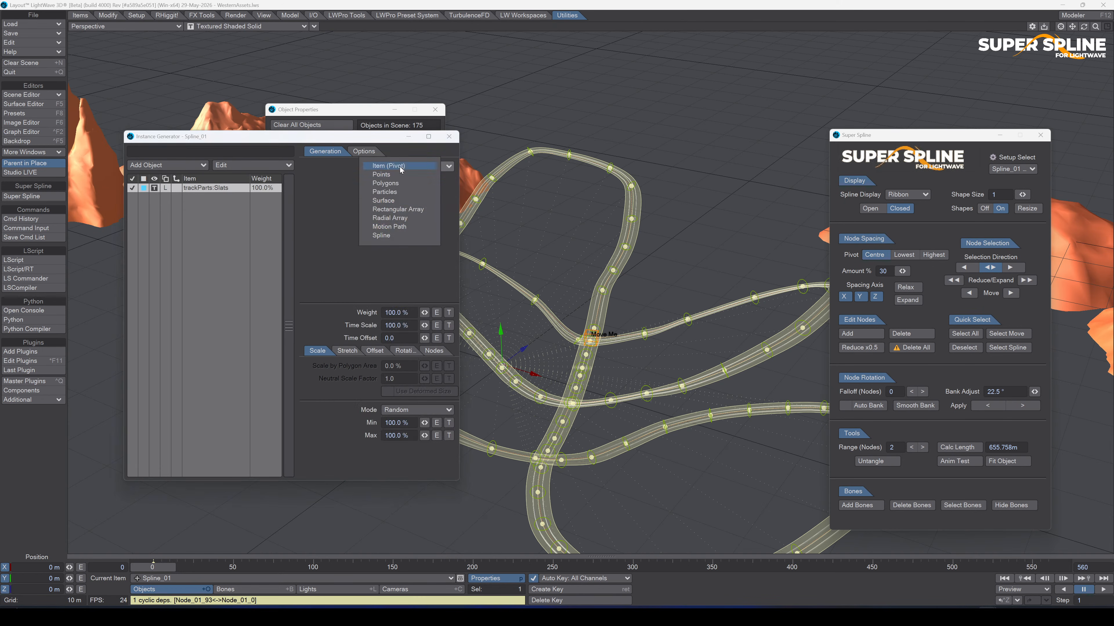
pyautogui.click(396, 236)
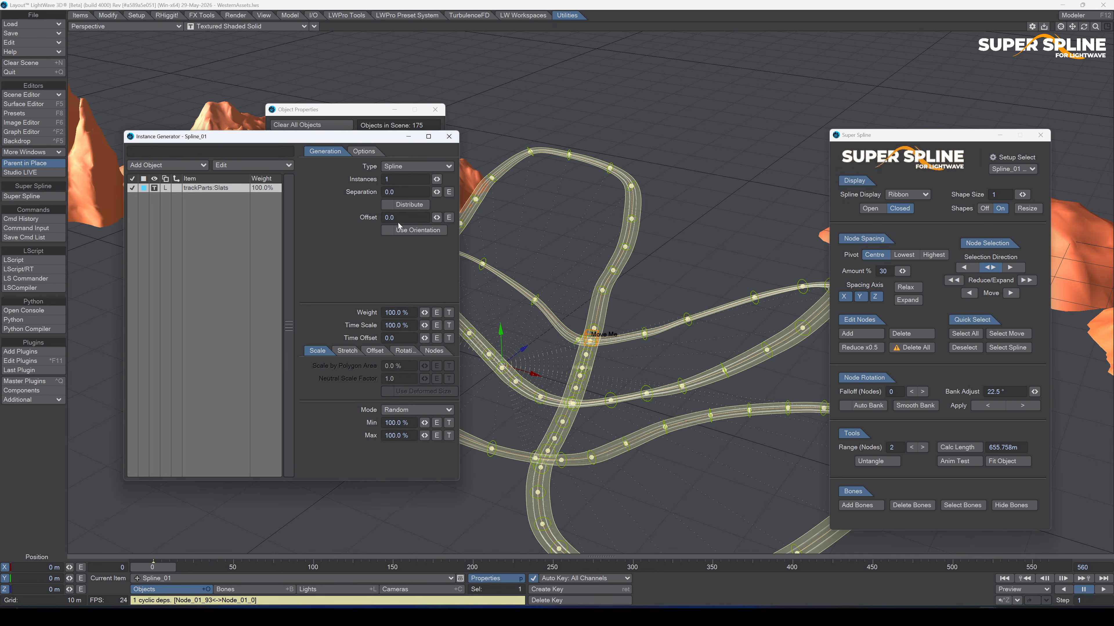
pyautogui.click(402, 205)
pyautogui.moveTo(437, 179); pyautogui.dragTo(513, 179)
# Set the Super Spline display to None and turn its node shapes off.
pyautogui.moveTo(286, 141); pyautogui.dragTo(230, 203)
pyautogui.moveTo(892, 135); pyautogui.dragTo(738, 108)
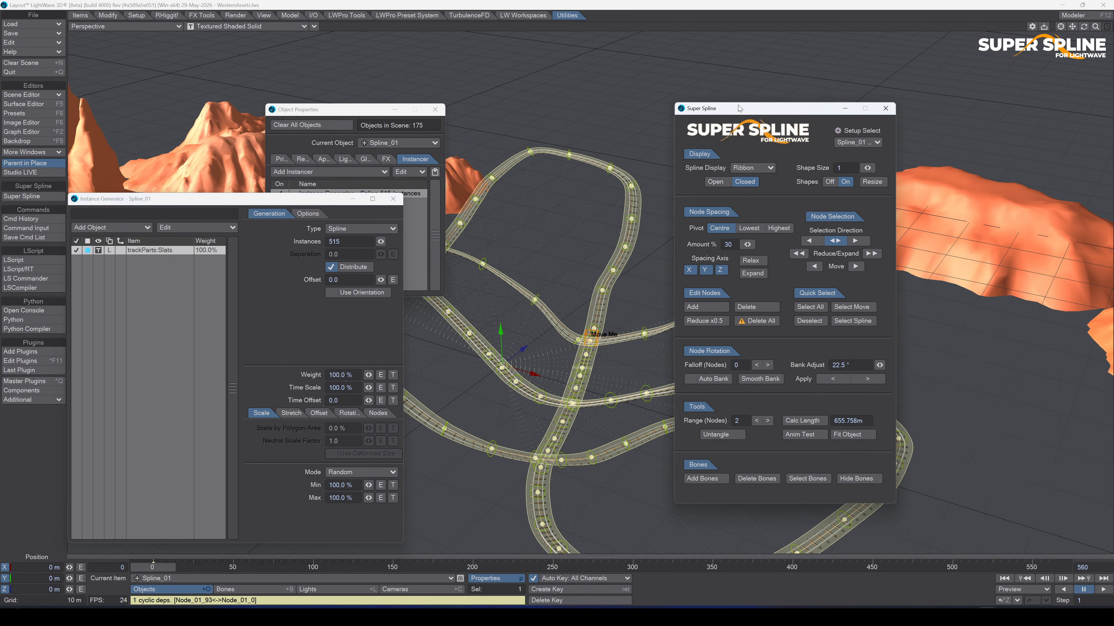
pyautogui.click(761, 163)
pyautogui.click(754, 148)
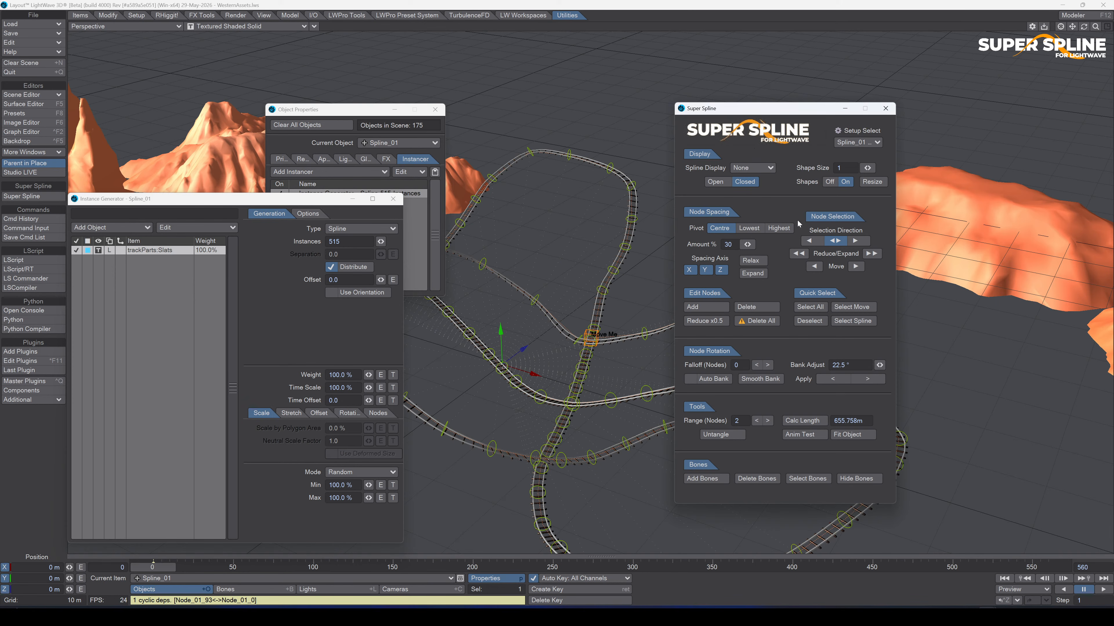
pyautogui.click(829, 186)
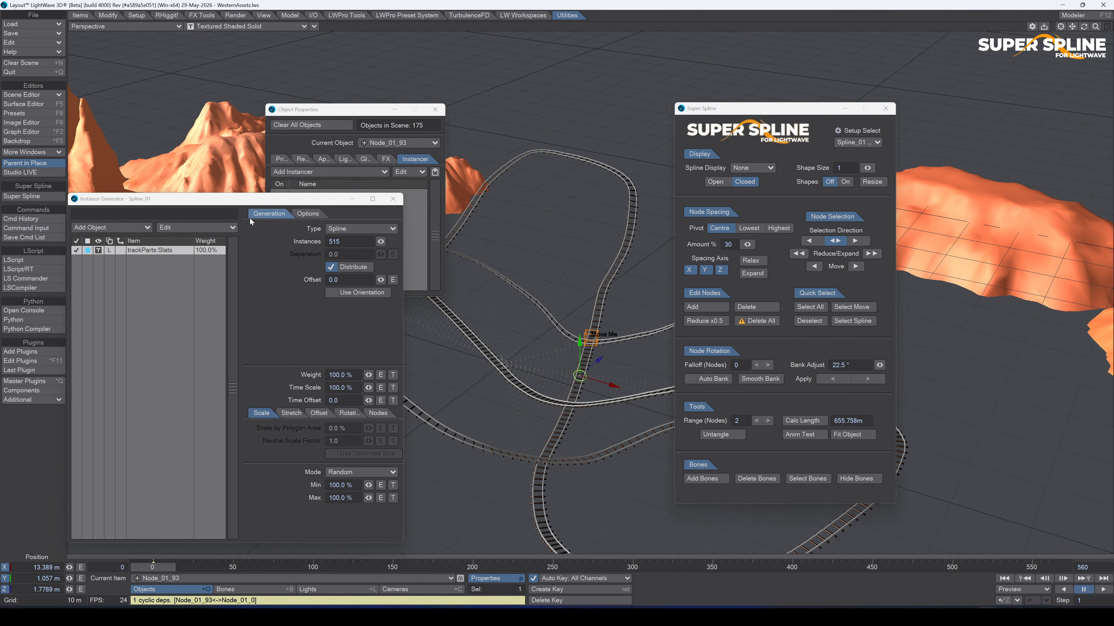
# Set the number of slat instances along the track to 1500.
pyautogui.moveTo(1096, 26); pyautogui.dragTo(1095, 26)
pyautogui.moveTo(380, 241); pyautogui.dragTo(463, 241)
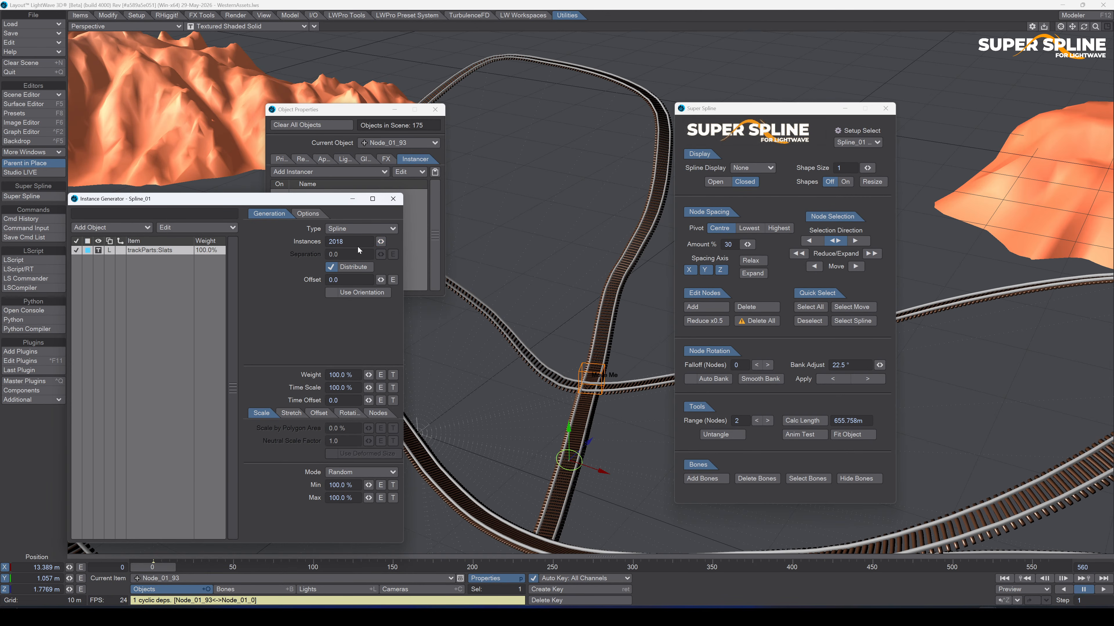
pyautogui.click(351, 241)
pyautogui.write('1500')
pyautogui.press('Return')
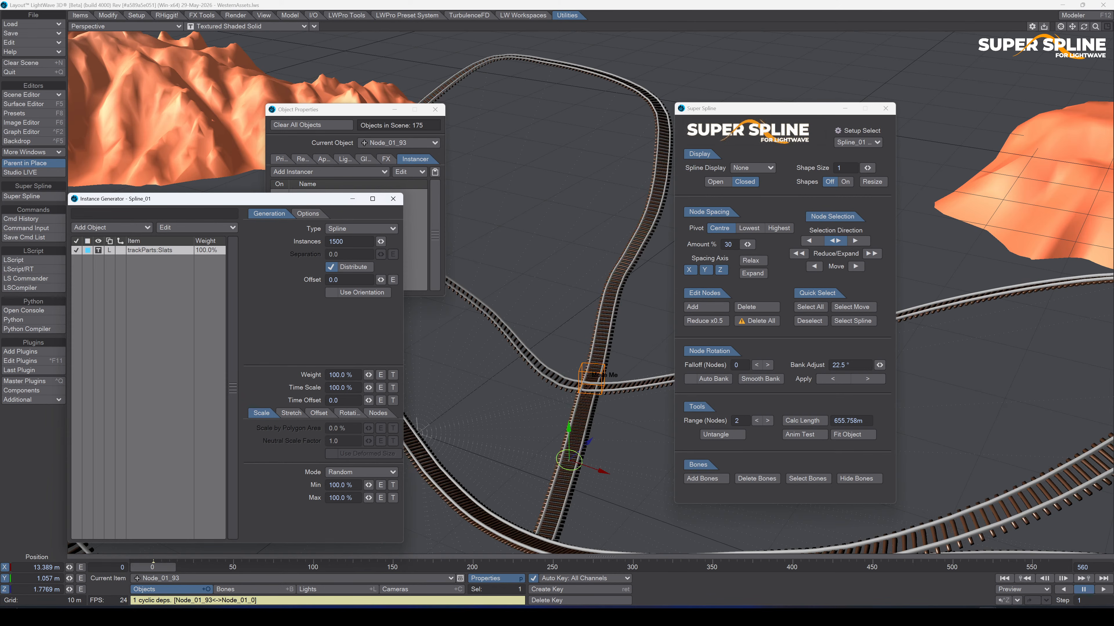
# Set the slats' random heading rotation to a minimum of -5° and a maximum of 5°.
pyautogui.click(347, 413)
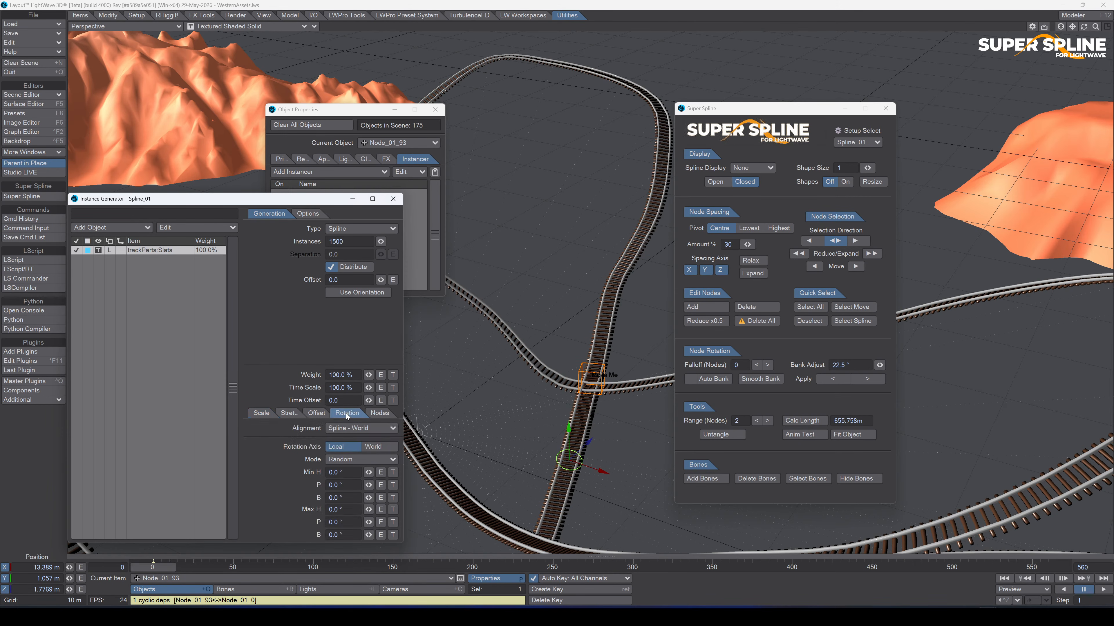
pyautogui.click(351, 473)
pyautogui.write('-5')
pyautogui.press('Tab')
pyautogui.press('Tab')
pyautogui.press('Tab')
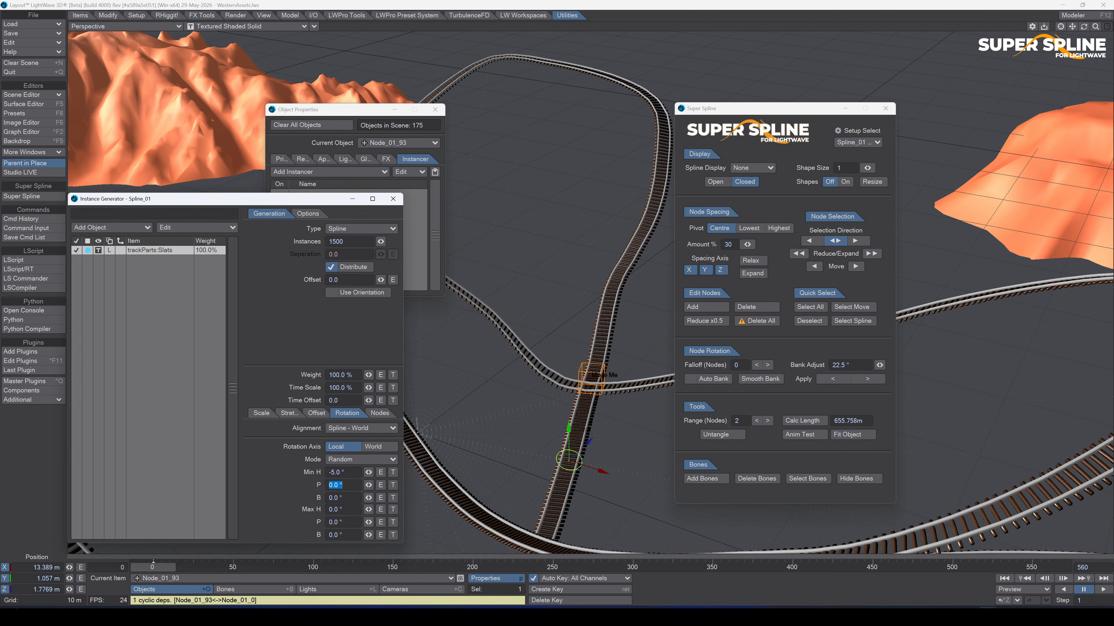
pyautogui.write('5')
pyautogui.press('Return')
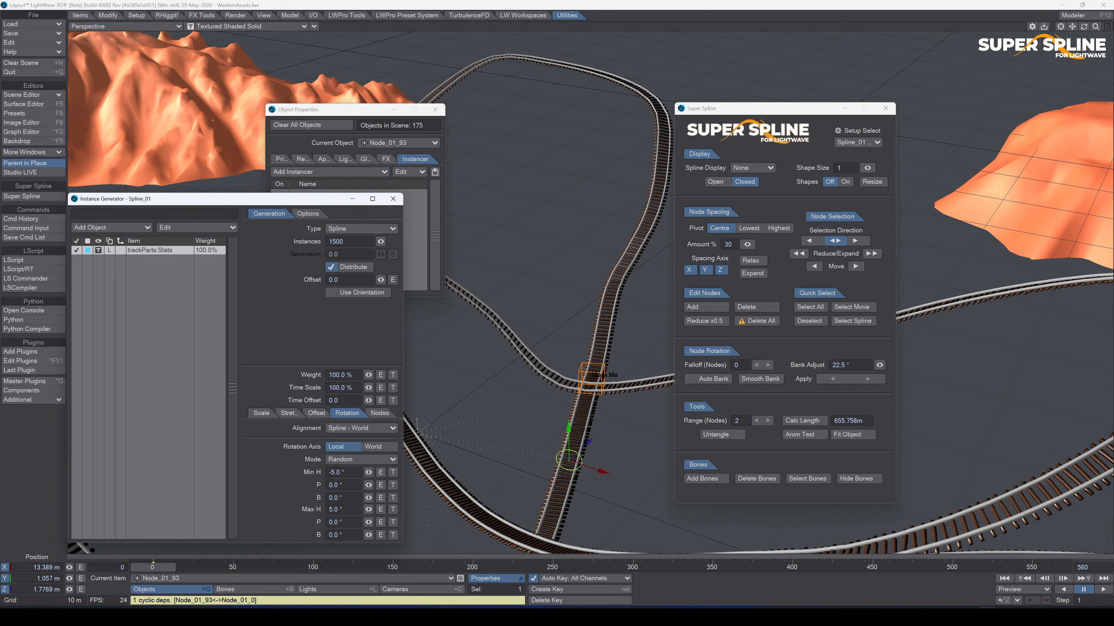
# Set the slats' random bank rotation to a minimum of -5° and a maximum of 5°.
pyautogui.click(352, 497)
pyautogui.write('-5')
pyautogui.press('Tab')
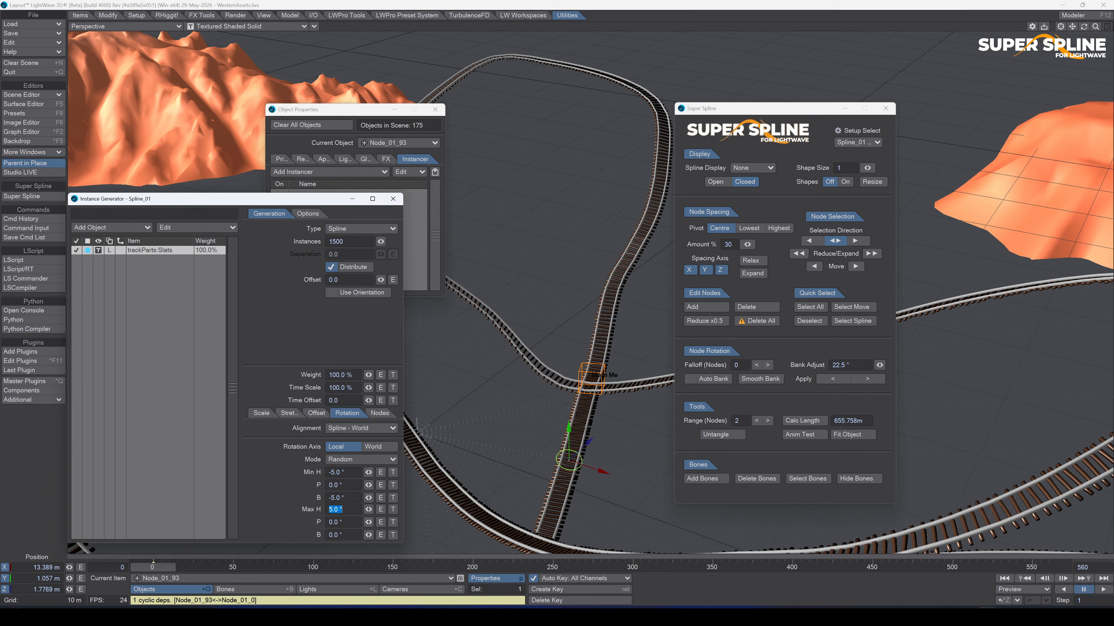
pyautogui.press('Tab')
pyautogui.press('Tab')
pyautogui.write('5')
pyautogui.press('Return')
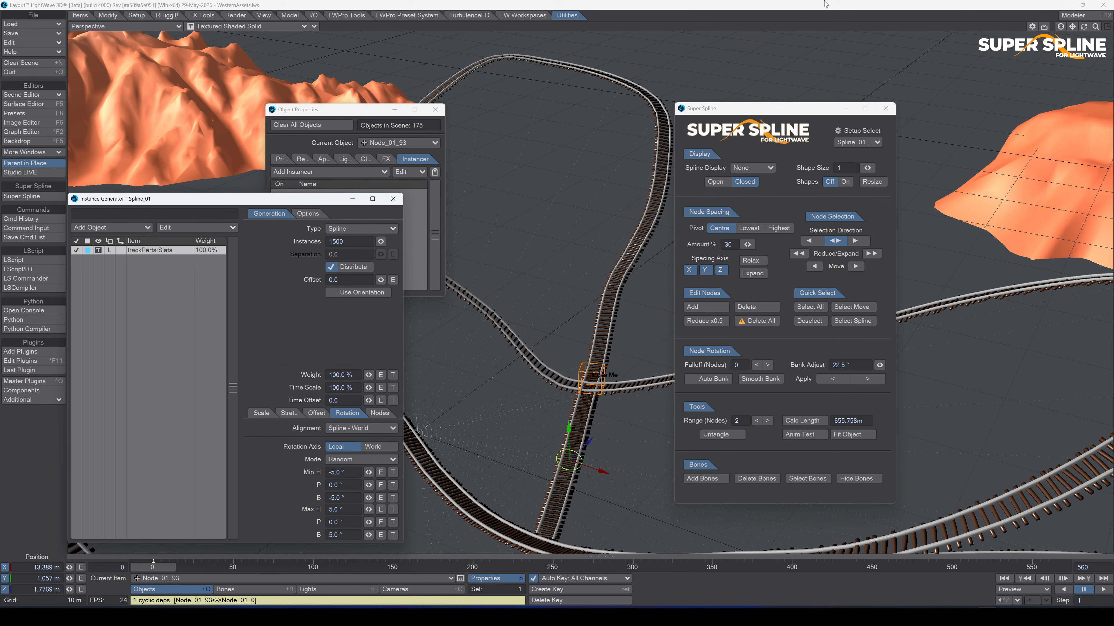
# Set the slats' minimum random heading to -17.1° and reset both the minimum and maximum bank to 0°.
pyautogui.moveTo(1095, 27); pyautogui.dragTo(560, 437)
pyautogui.moveTo(369, 472)
pyautogui.mouseDown()
pyautogui.moveTo(346, 472)
pyautogui.moveTo(371, 473)
pyautogui.mouseUp()
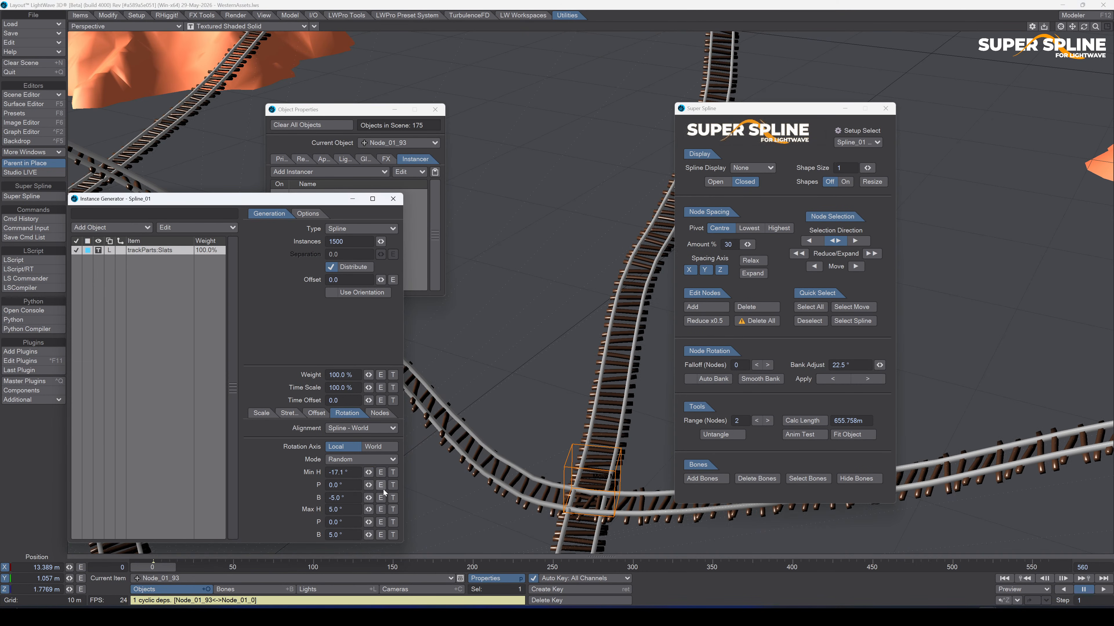
pyautogui.moveTo(368, 535); pyautogui.dragTo(358, 535)
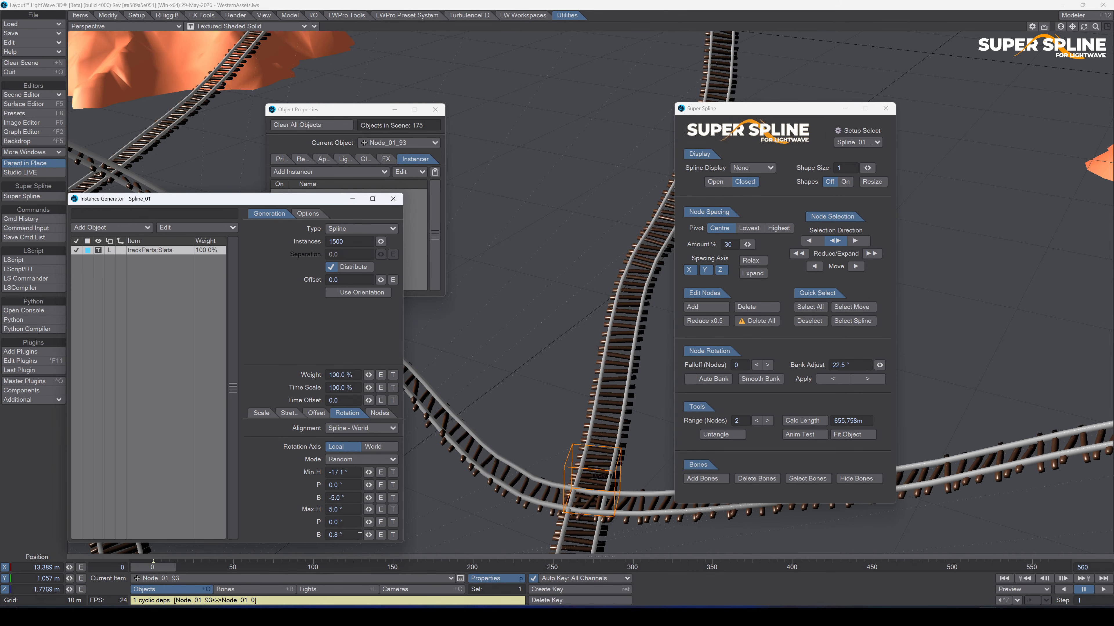
pyautogui.write('0')
pyautogui.press('Return')
pyautogui.write('0')
pyautogui.press('Return')
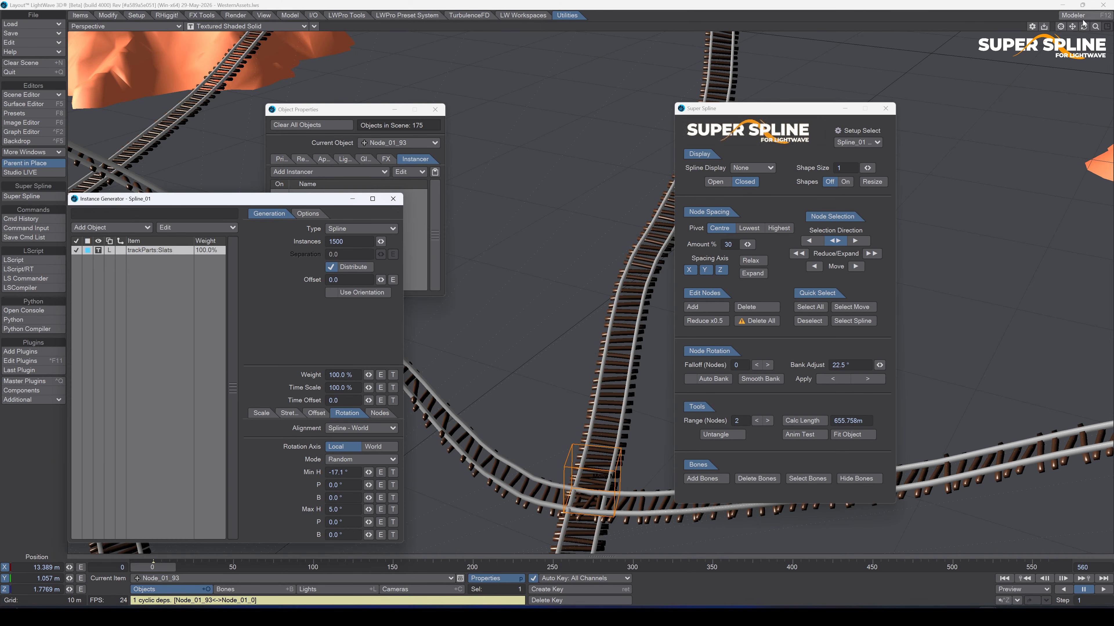
# Select fence_001.obj among the western assets and switch to Modeler to edit it.
pyautogui.moveTo(1098, 29); pyautogui.dragTo(1098, 29)
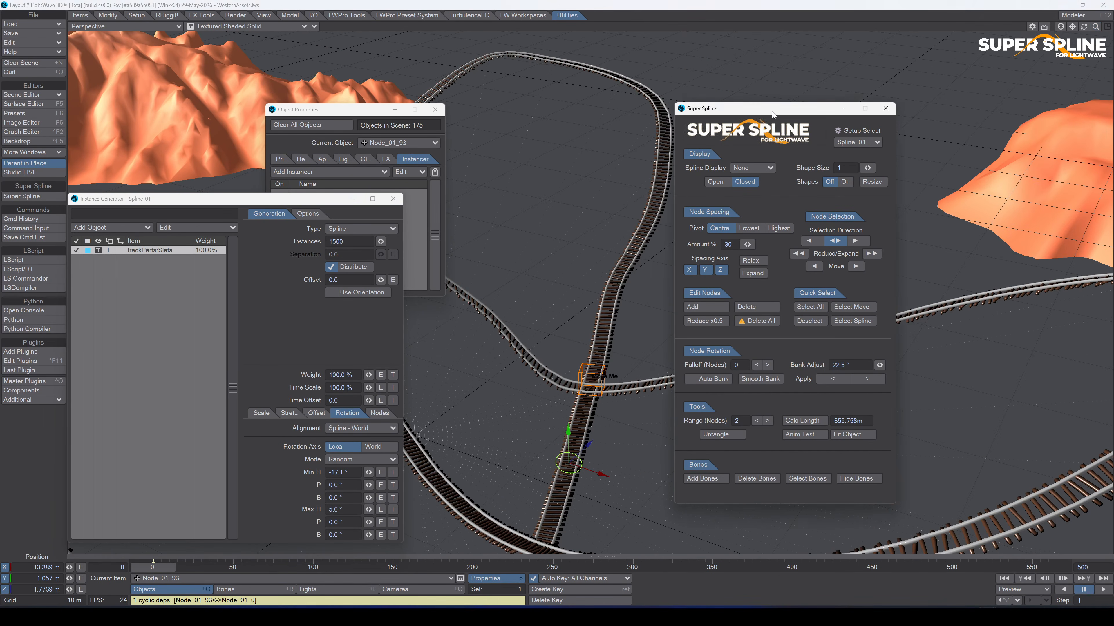
pyautogui.moveTo(773, 112); pyautogui.dragTo(920, 181)
pyautogui.moveTo(1083, 26); pyautogui.dragTo(1080, 27)
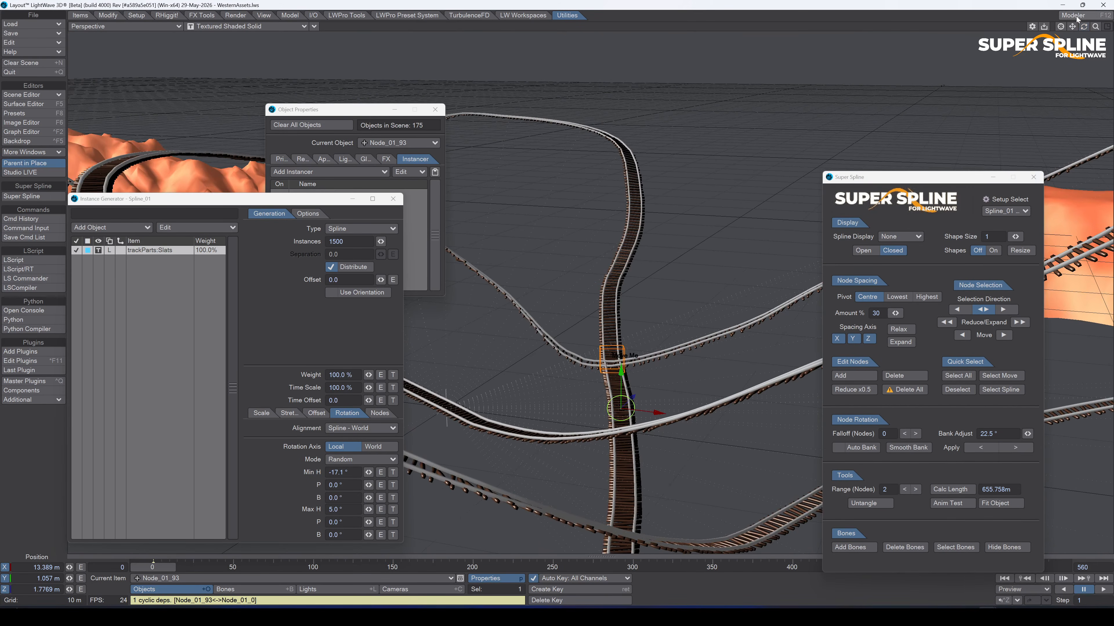
pyautogui.moveTo(1072, 26); pyautogui.dragTo(1072, 27)
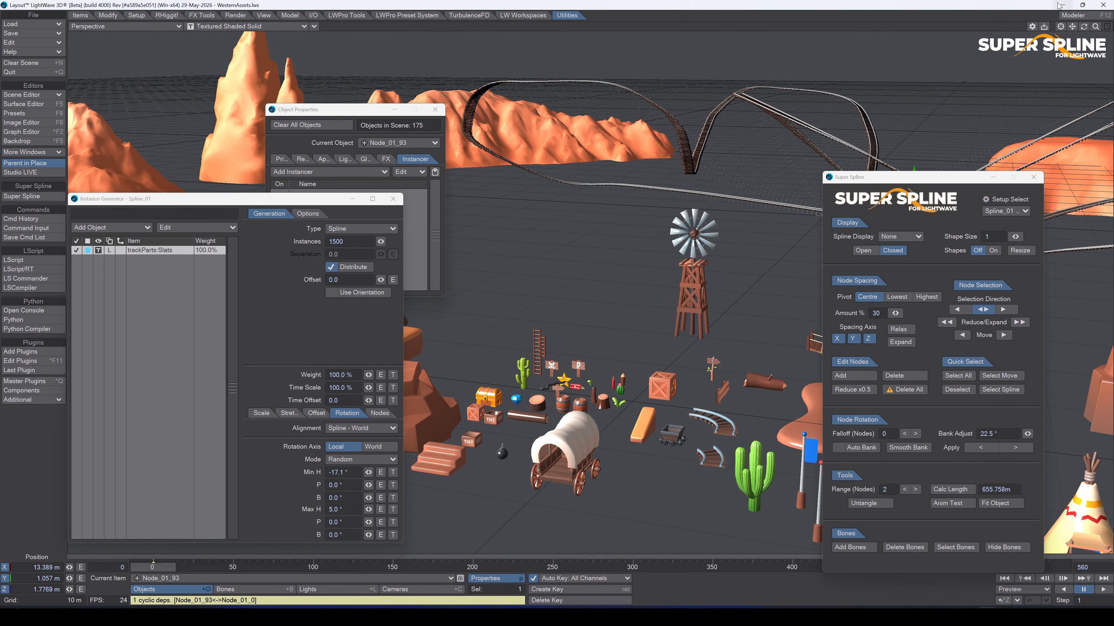
pyautogui.click(725, 388)
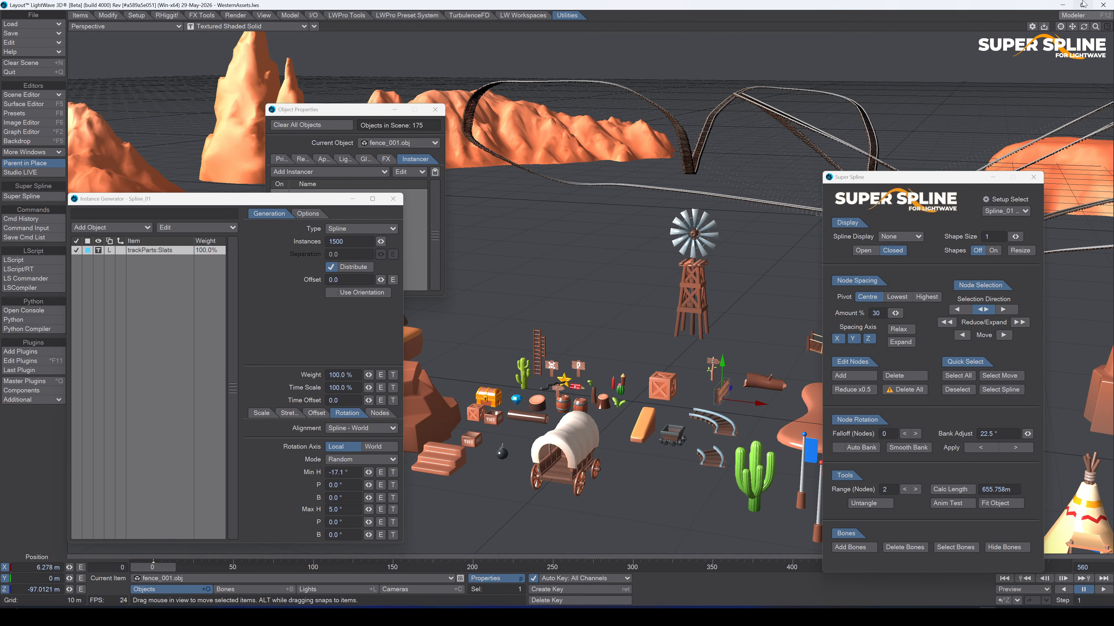
pyautogui.click(1081, 16)
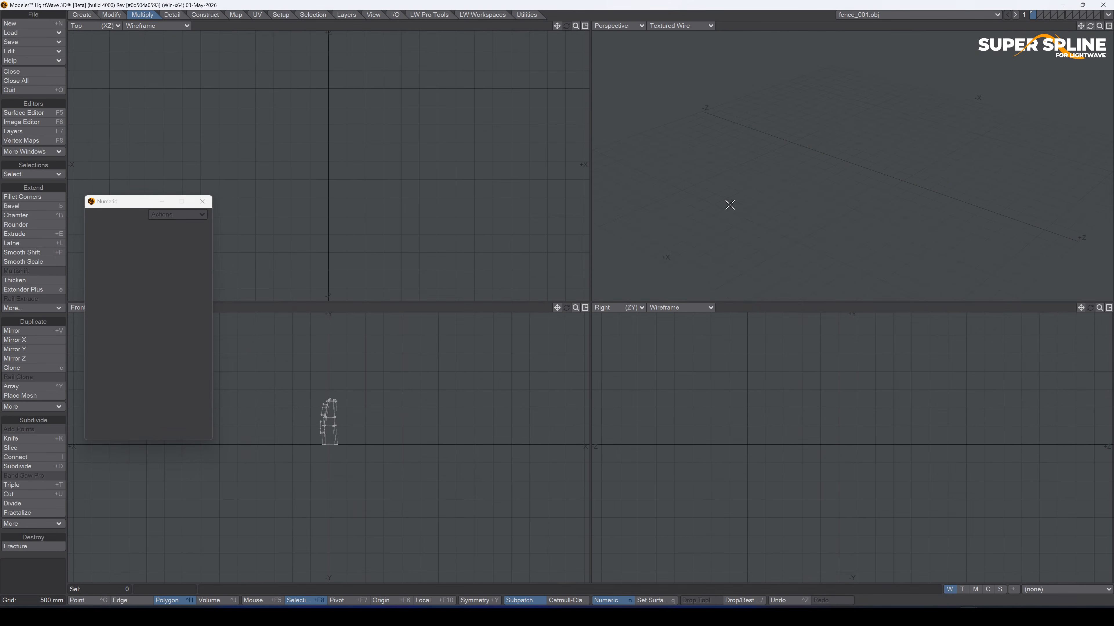
# In the fence object's second layer, draw a two-point curve along the Z axis with Spline Draw.
pyautogui.moveTo(1101, 26); pyautogui.dragTo(1048, 26)
pyautogui.click(1037, 15)
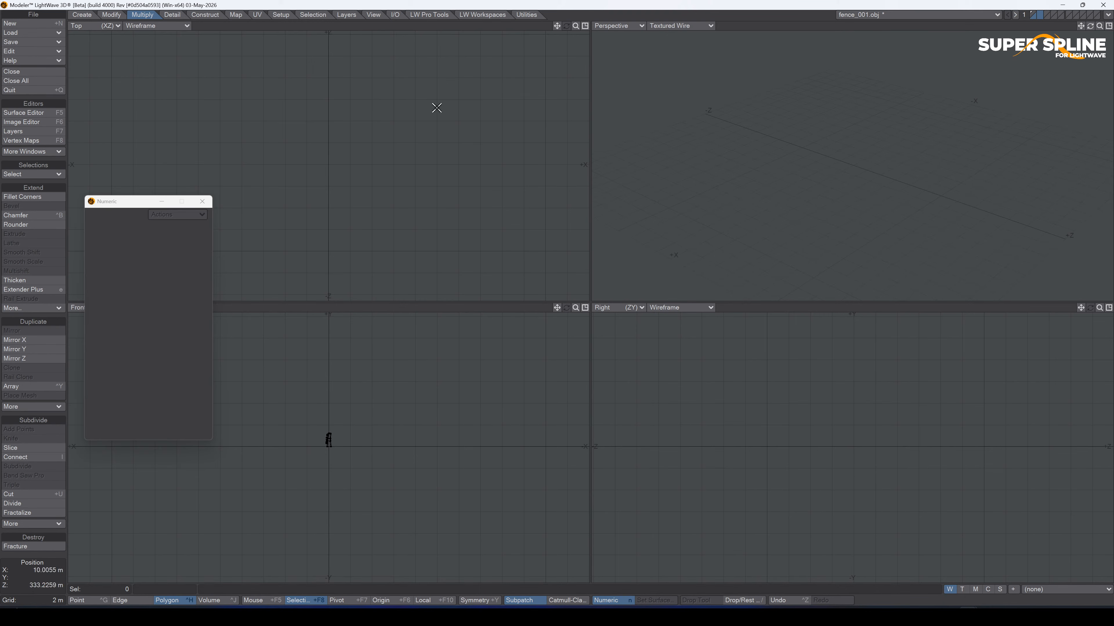
pyautogui.moveTo(575, 26); pyautogui.dragTo(566, 26)
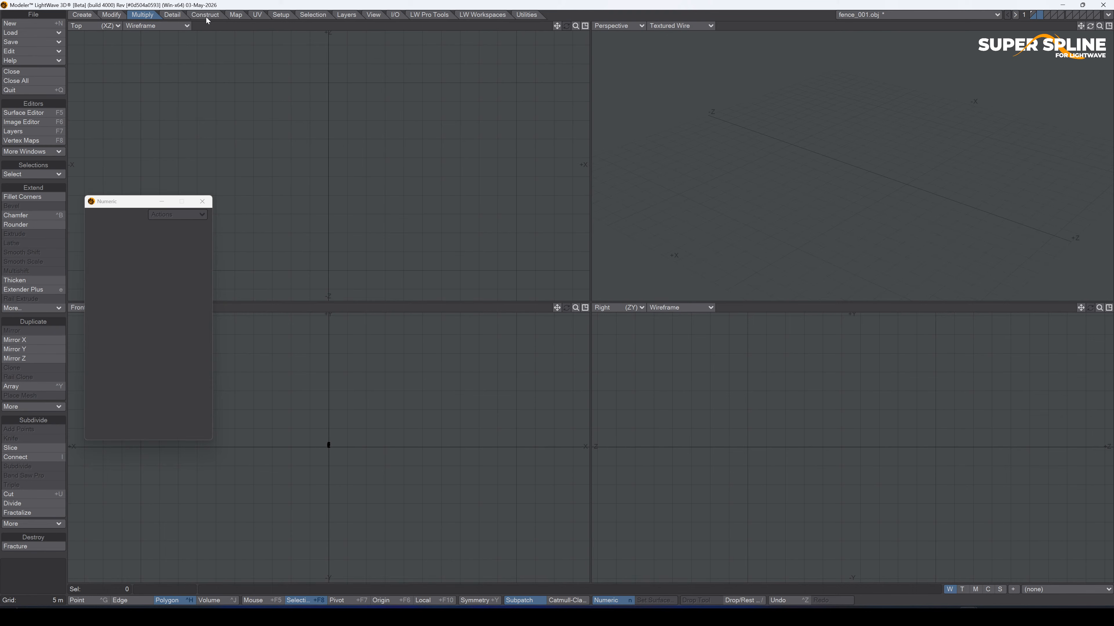
pyautogui.click(91, 15)
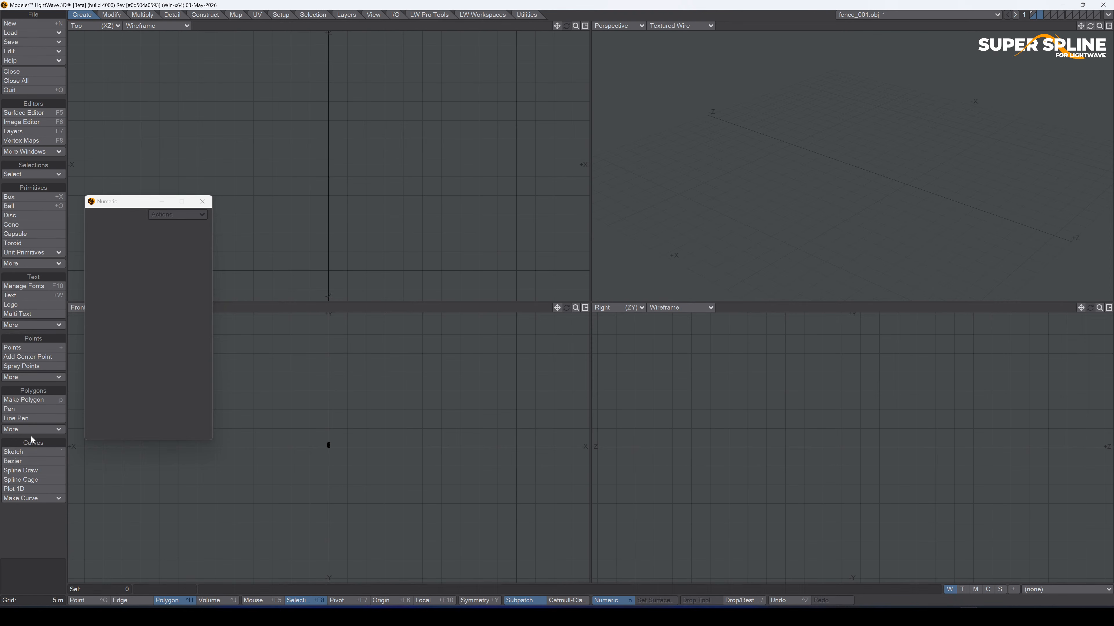
pyautogui.click(37, 472)
pyautogui.click(329, 272)
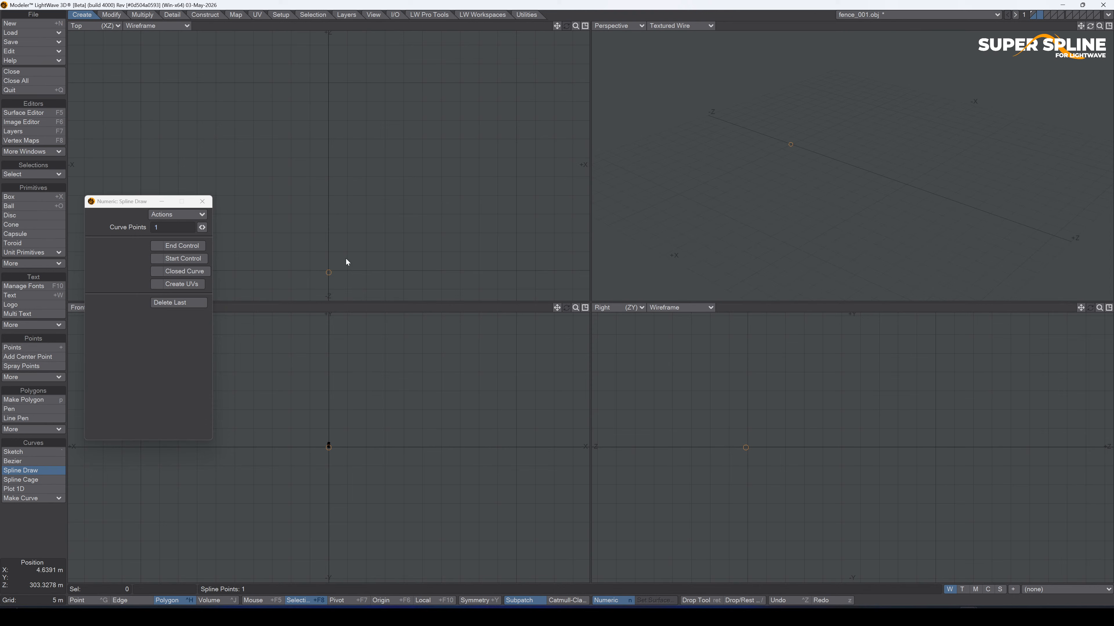
pyautogui.click(331, 172)
pyautogui.press('Return')
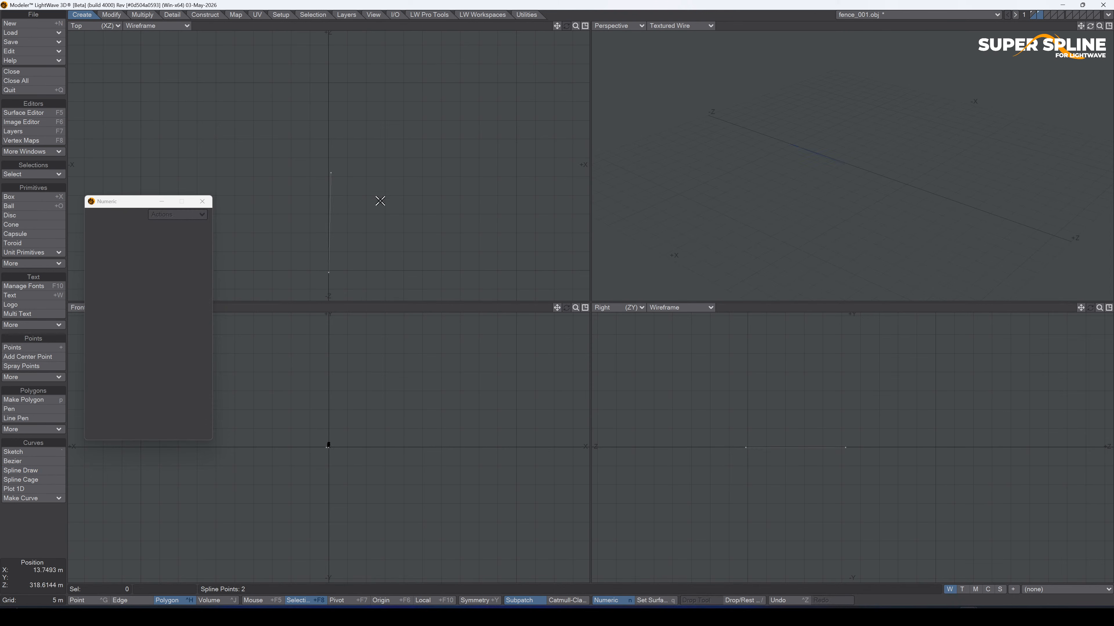
# Straighten the curve by setting all its points to the same X value.
pyautogui.press('v')
pyautogui.click(549, 292)
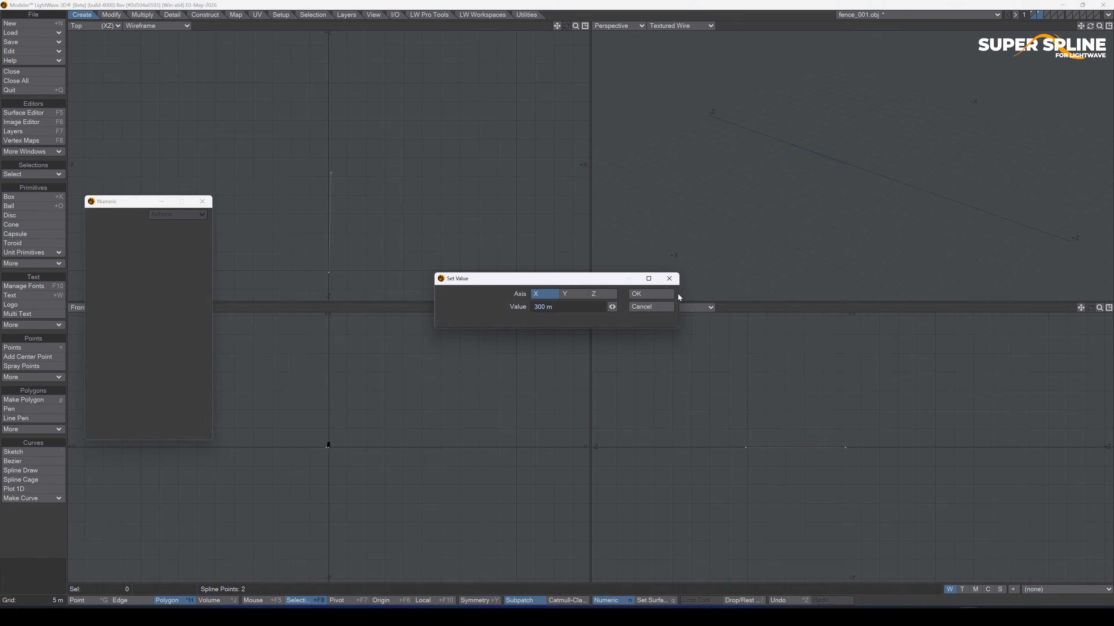
pyautogui.press('Return')
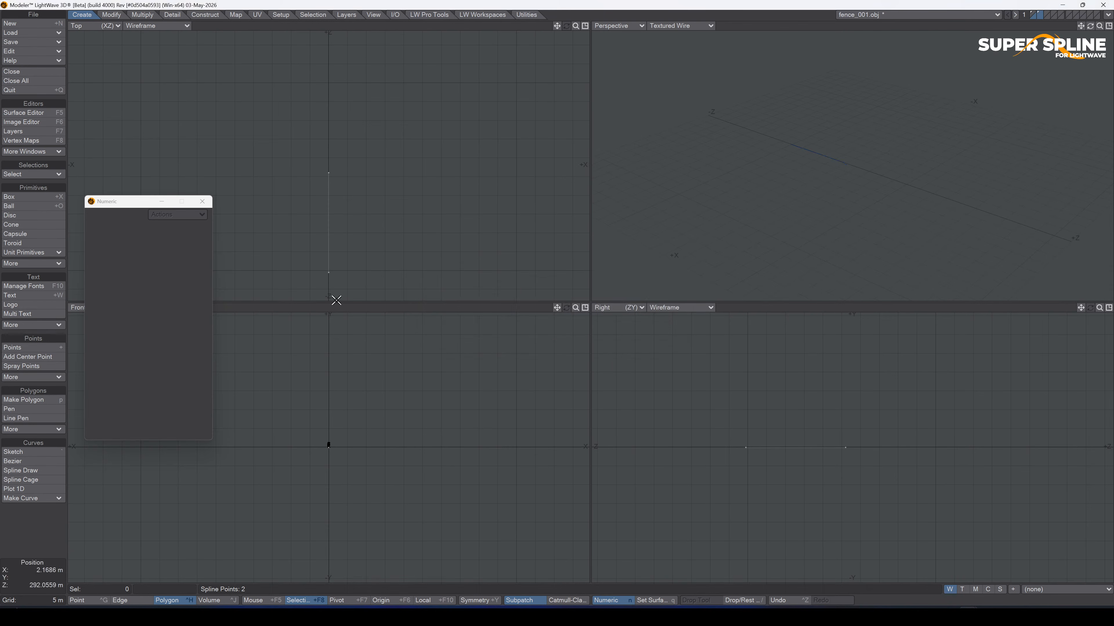
# Rest the curve on the ground along the Z axis with positive sense, keeping centring on for X, Y and Z.
pyautogui.press('/')
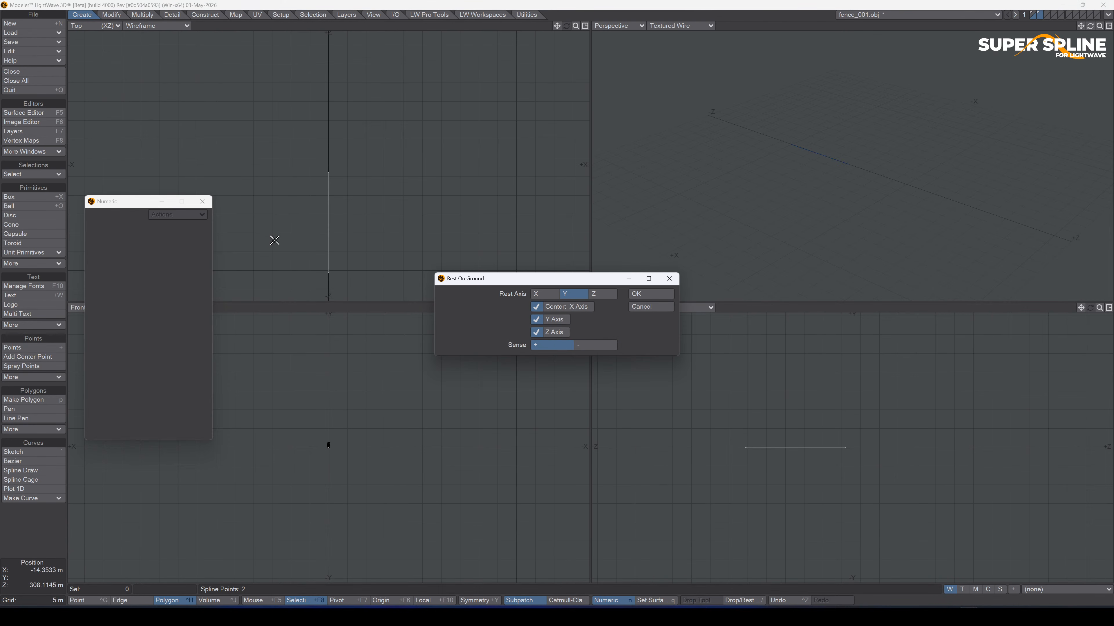
pyautogui.click(601, 294)
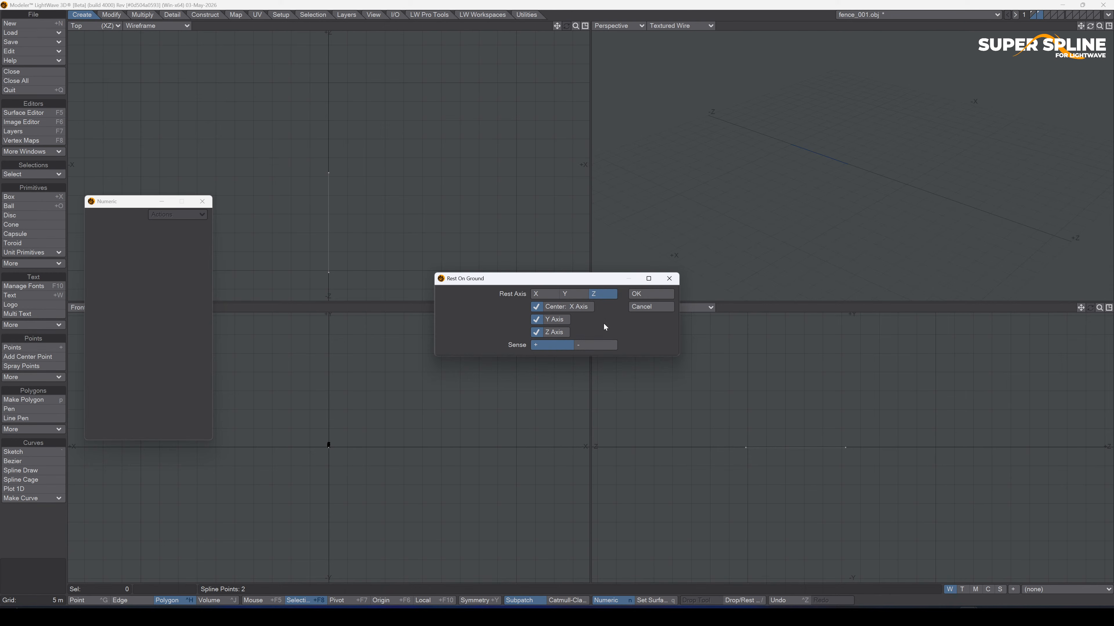
pyautogui.click(651, 294)
pyautogui.press('a')
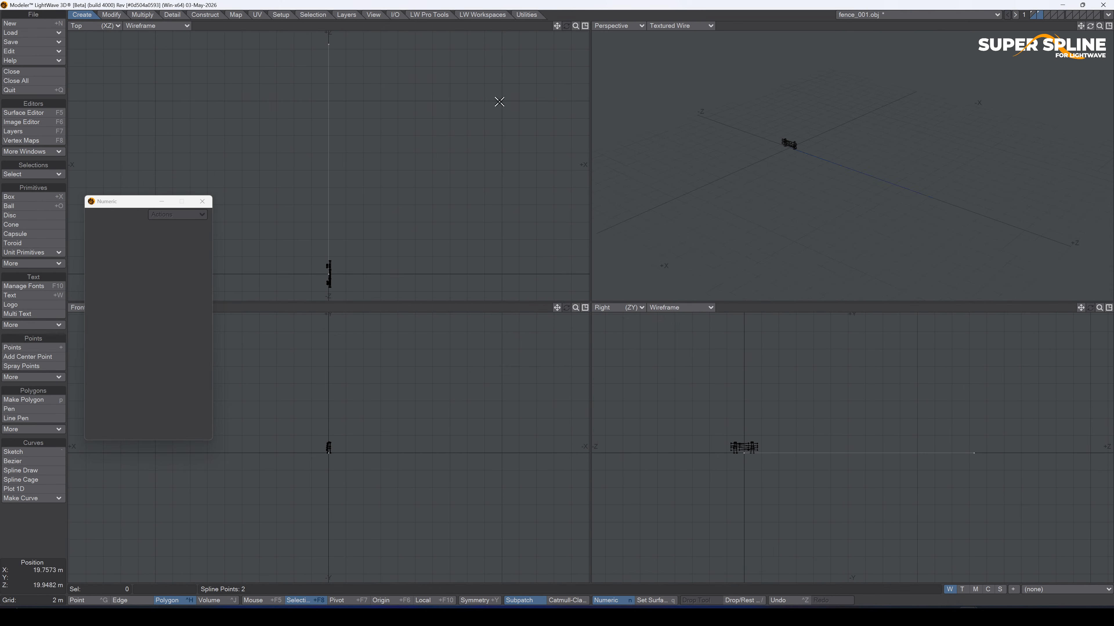
# Set the Z position of the curve's far end point to 655.758 m.
pyautogui.hotkey('ctrl', 'g')
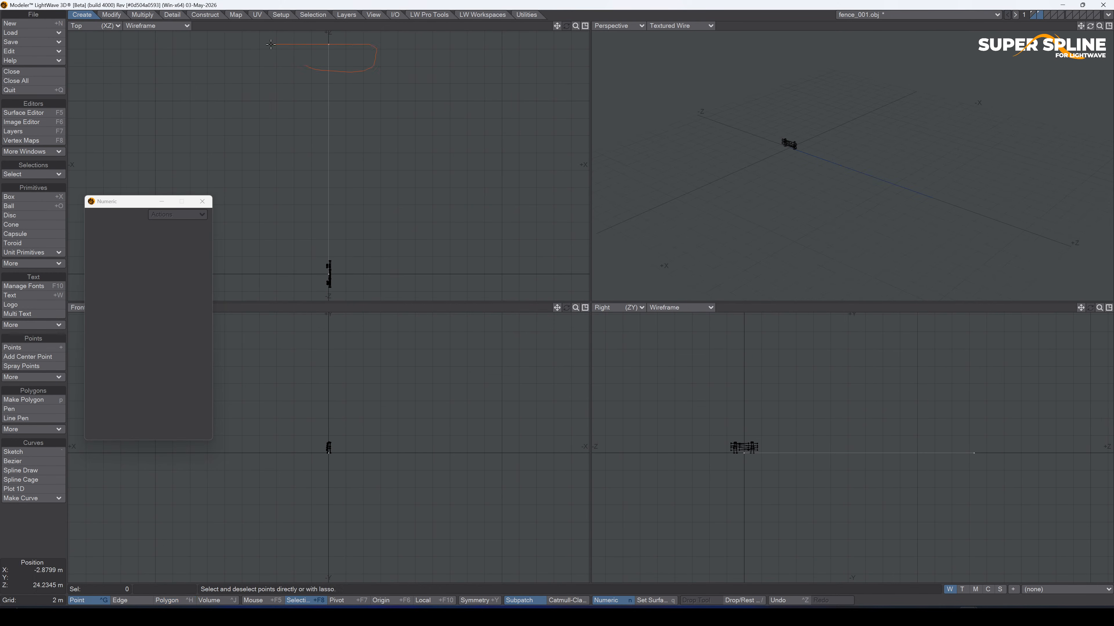
pyautogui.moveTo(271, 44); pyautogui.dragTo(270, 45, button='right')
pyautogui.press('v')
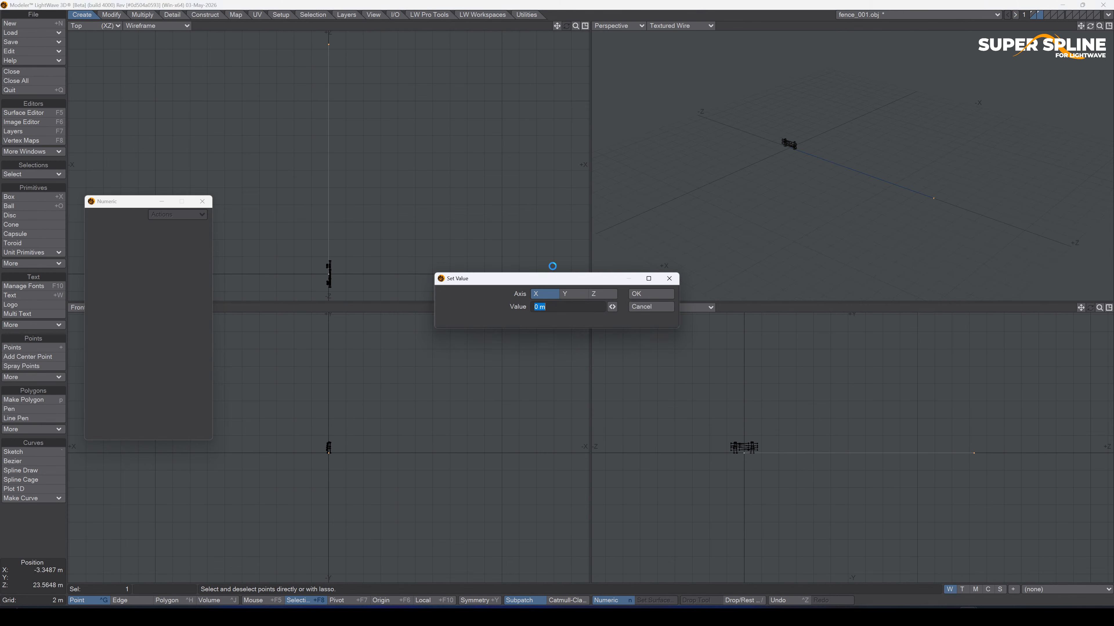
pyautogui.click(602, 293)
pyautogui.click(582, 305)
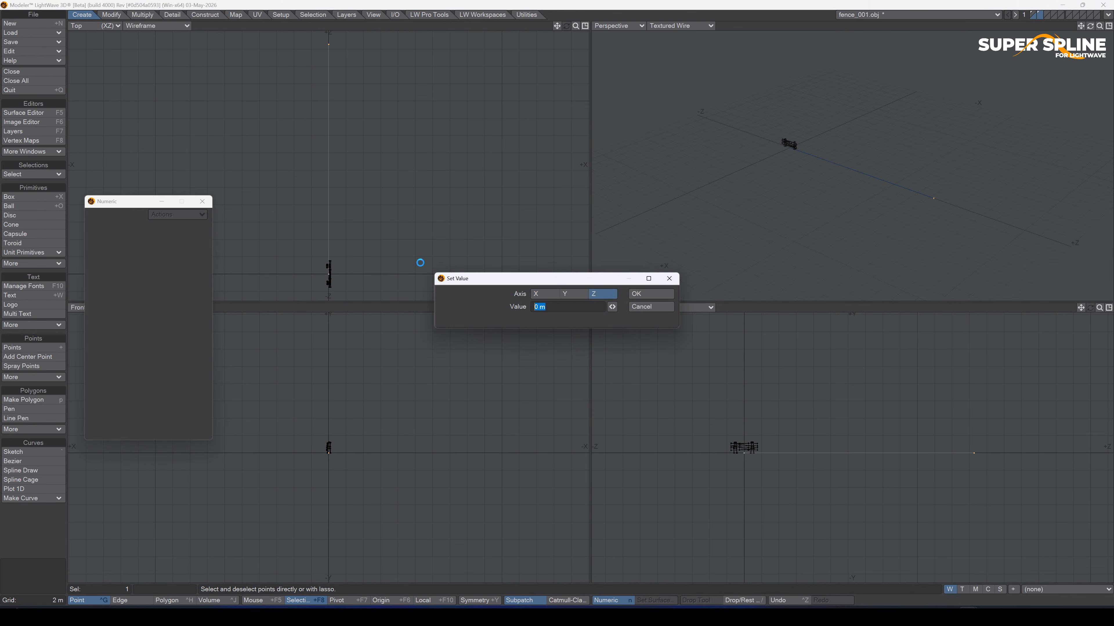
pyautogui.write('655.758m')
pyautogui.press('Return')
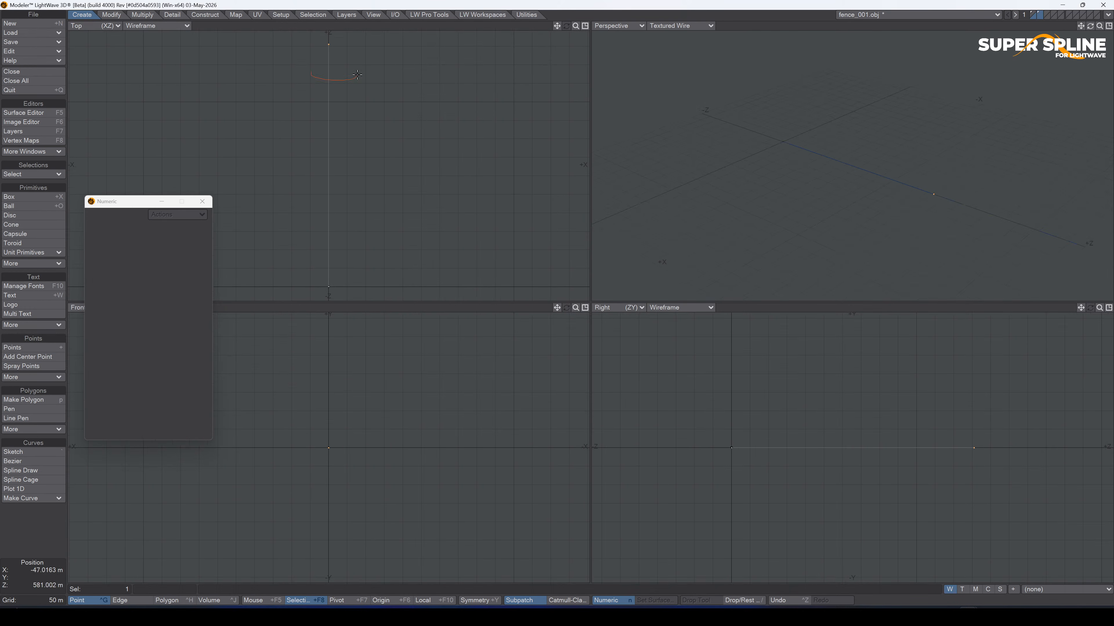
pyautogui.moveTo(358, 75); pyautogui.dragTo(312, 45, button='right')
# Bend 200 copies of the first-layer fence along the background curve with Bend To Curve, using Z as the bend axis.
pyautogui.click(1032, 18)
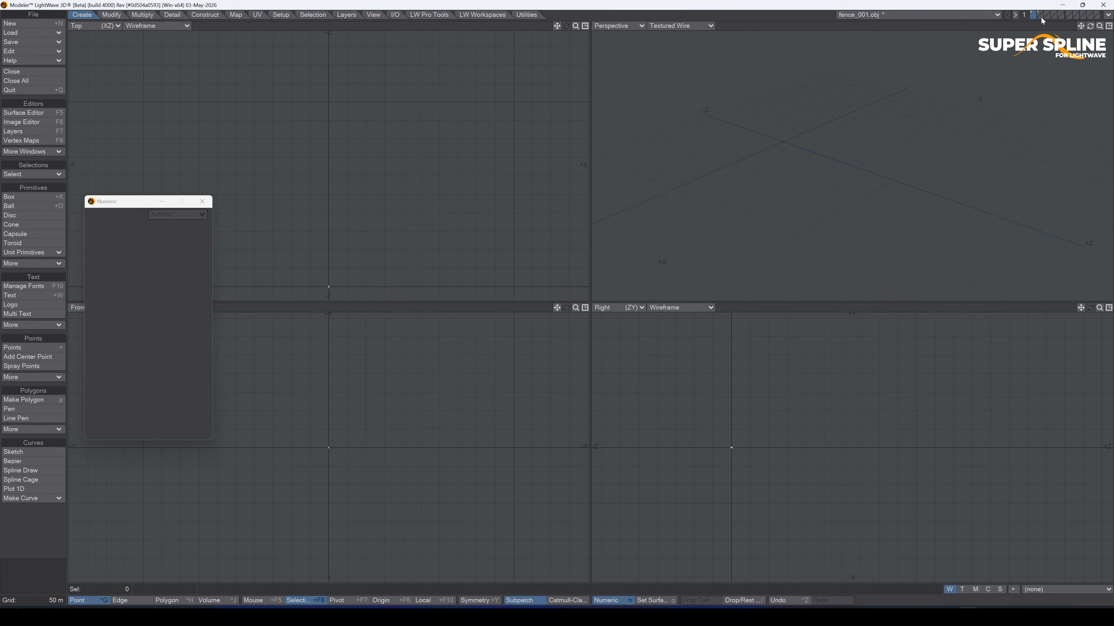
pyautogui.press('a')
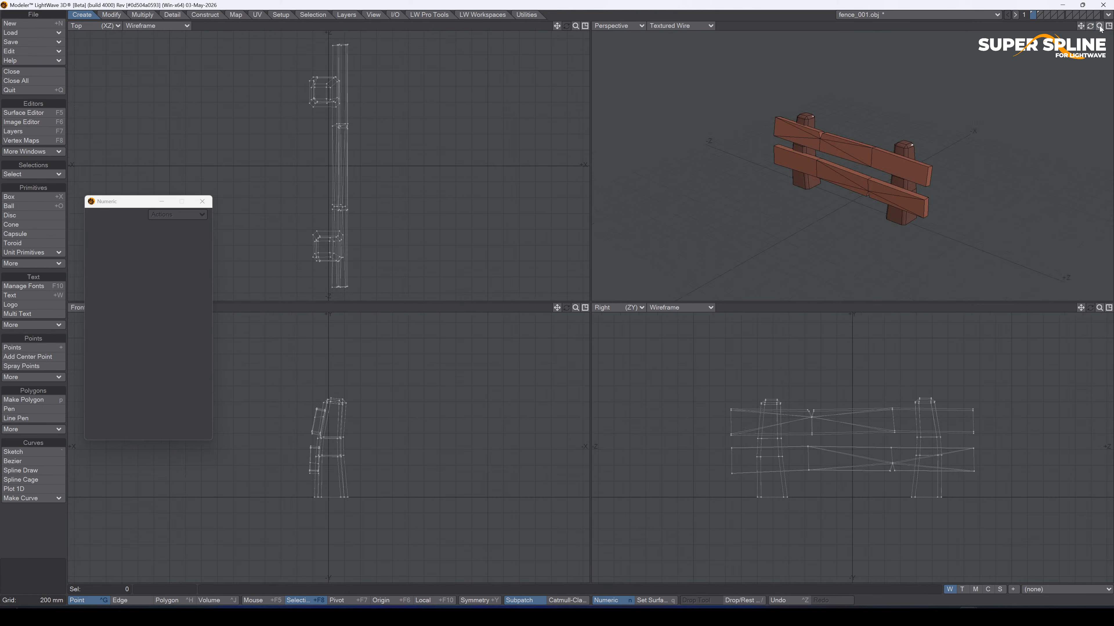
pyautogui.press(',')
pyautogui.press(',')
pyautogui.press(',')
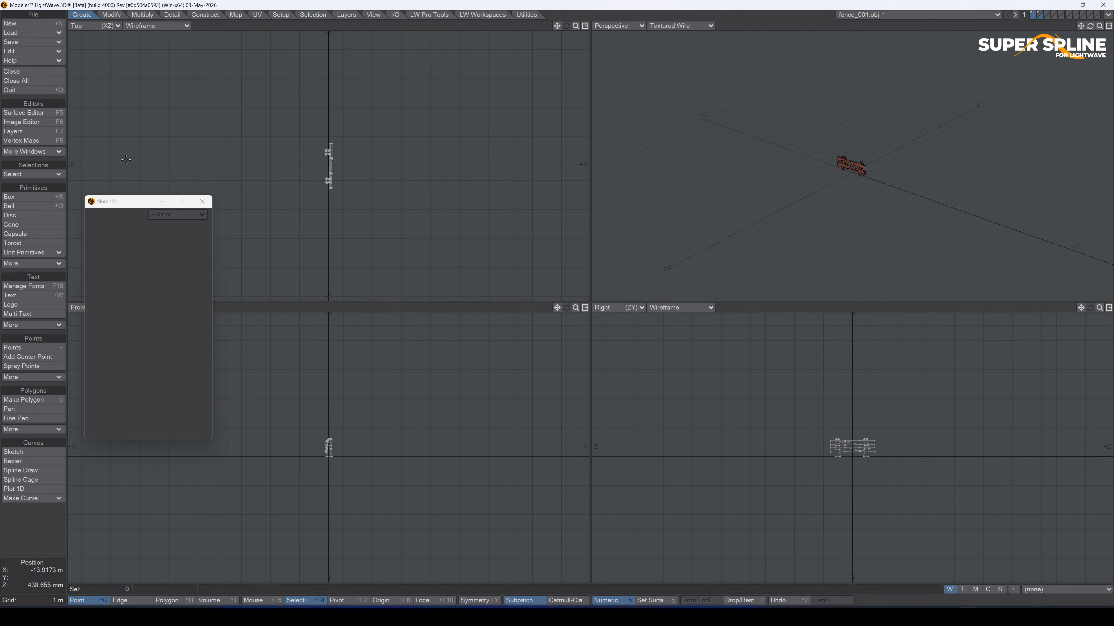
pyautogui.click(112, 15)
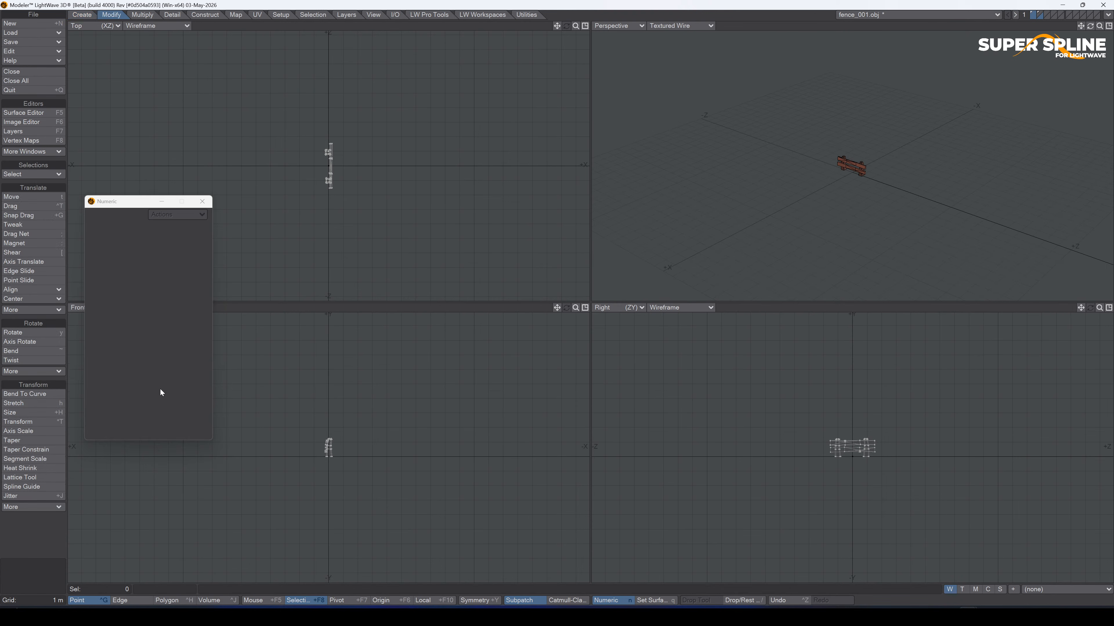
pyautogui.click(47, 395)
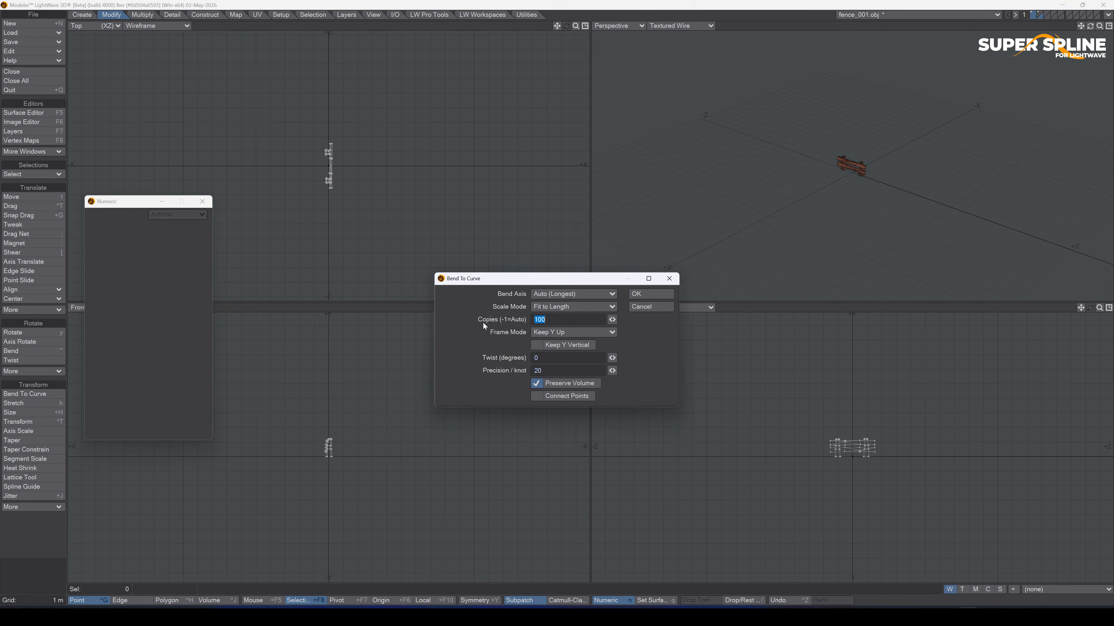
pyautogui.click(555, 293)
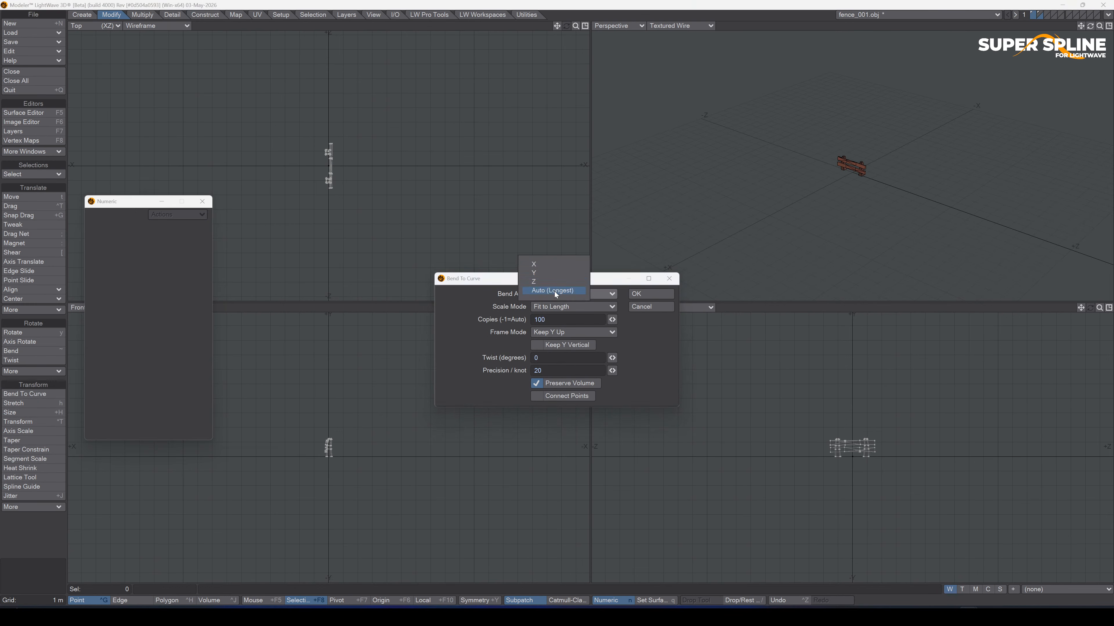
pyautogui.click(554, 281)
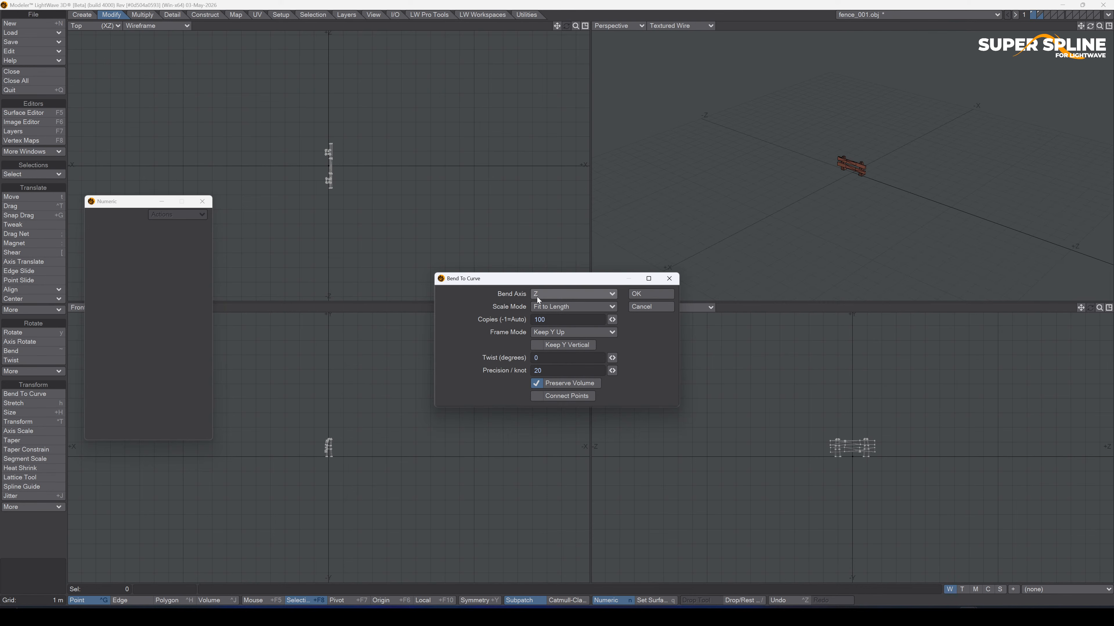
pyautogui.click(571, 322)
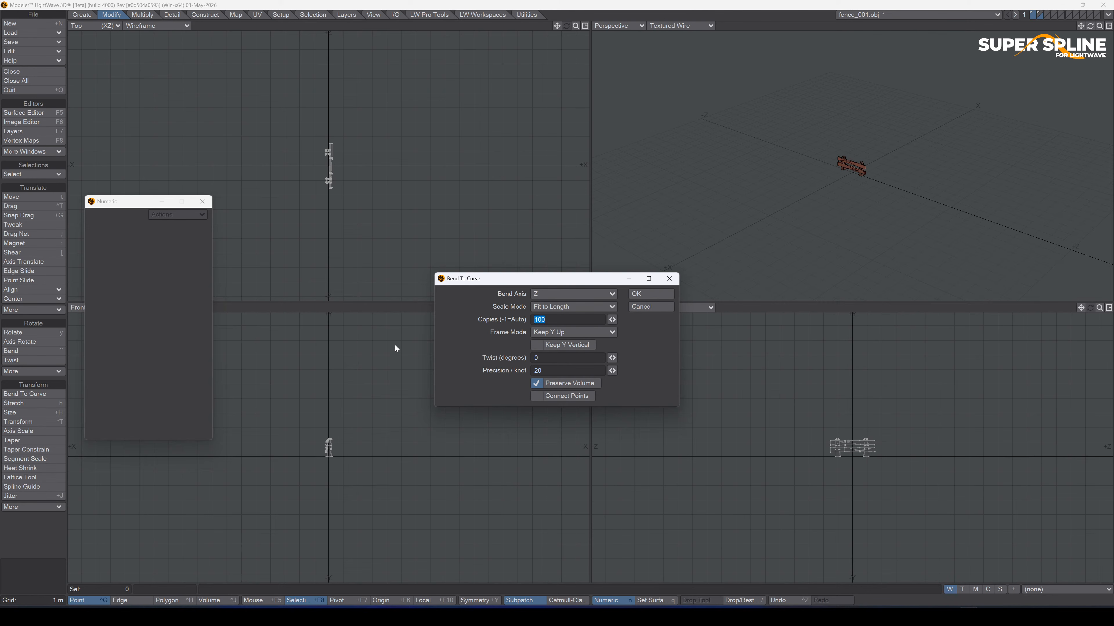
pyautogui.write('20')
pyautogui.click(655, 294)
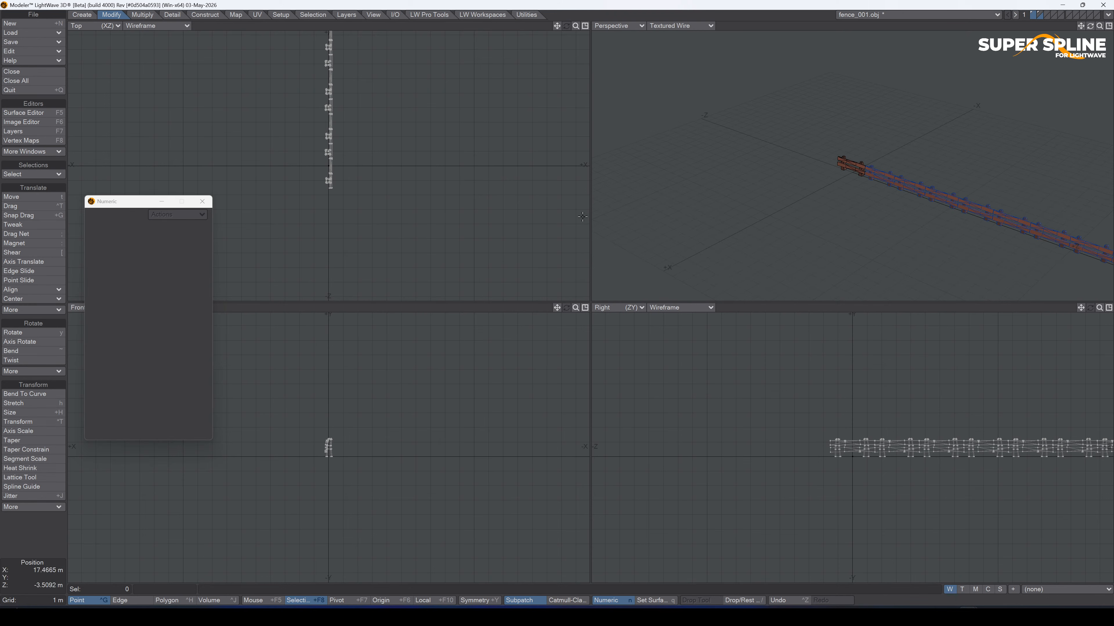
# Compare the fence row's length with the curve in the second layer, and undo the 200-copy bend.
pyautogui.press('a')
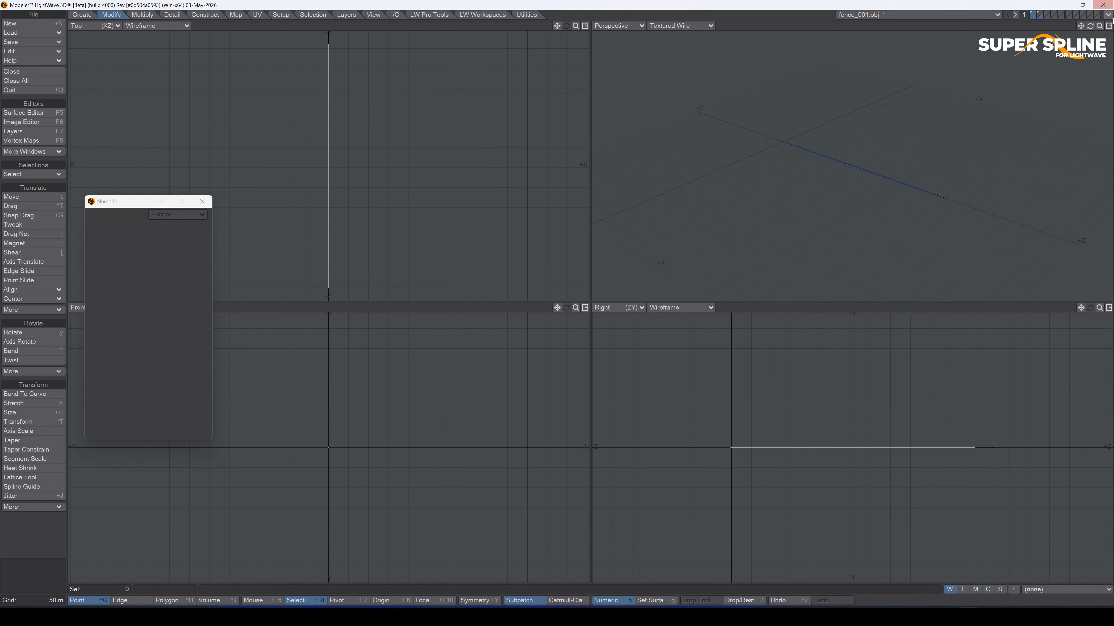
pyautogui.click(1041, 14)
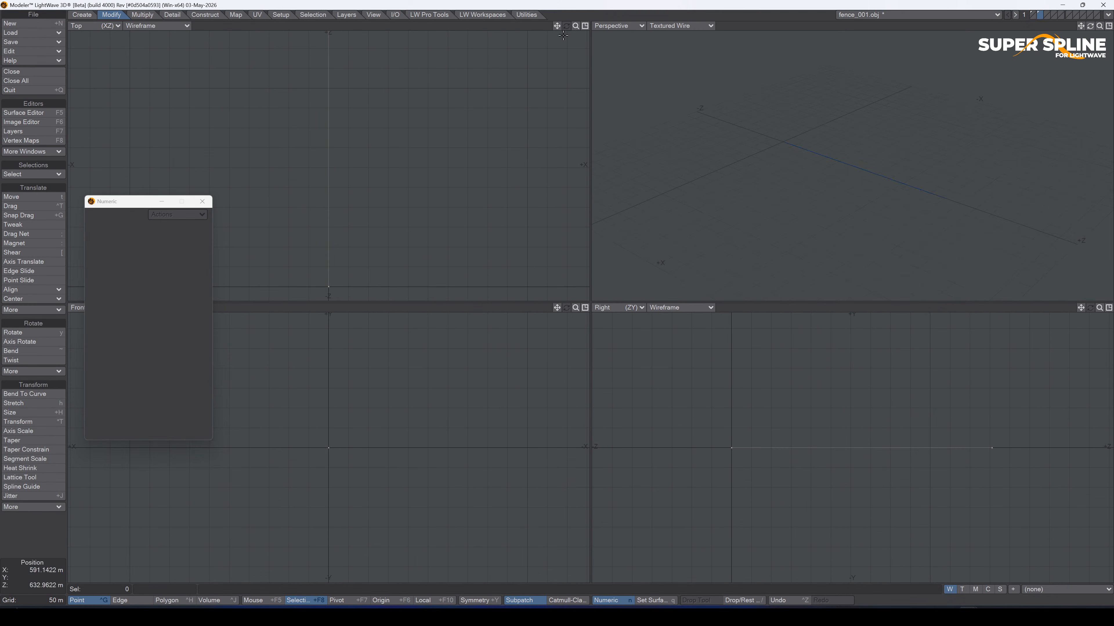
pyautogui.moveTo(575, 26)
pyautogui.mouseDown()
pyautogui.moveTo(539, 28)
pyautogui.moveTo(559, 26)
pyautogui.mouseUp()
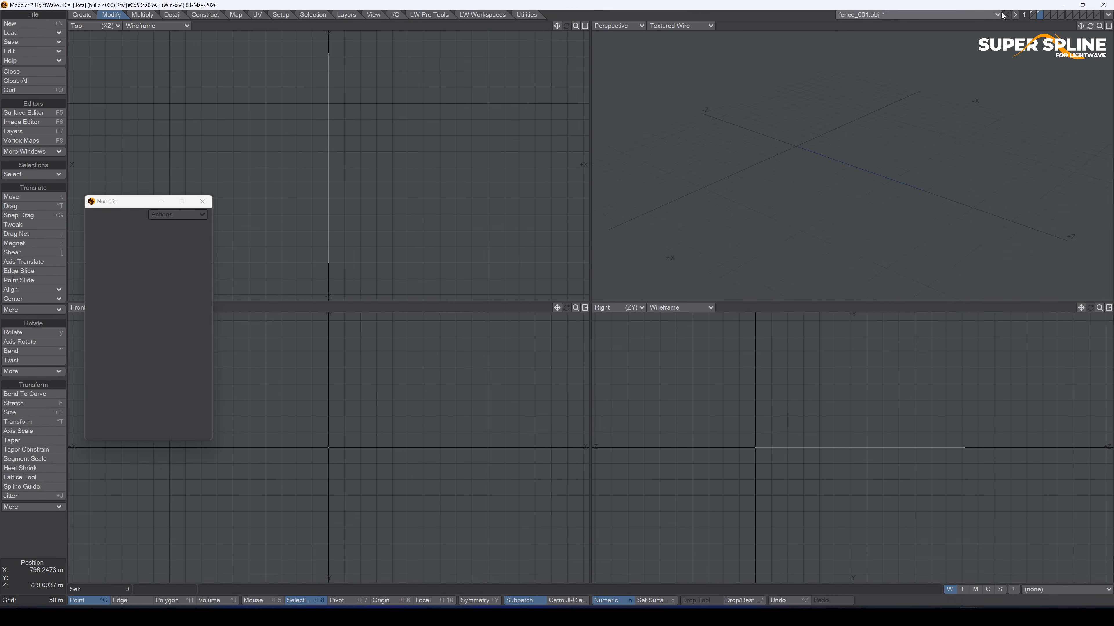
pyautogui.click(1033, 18)
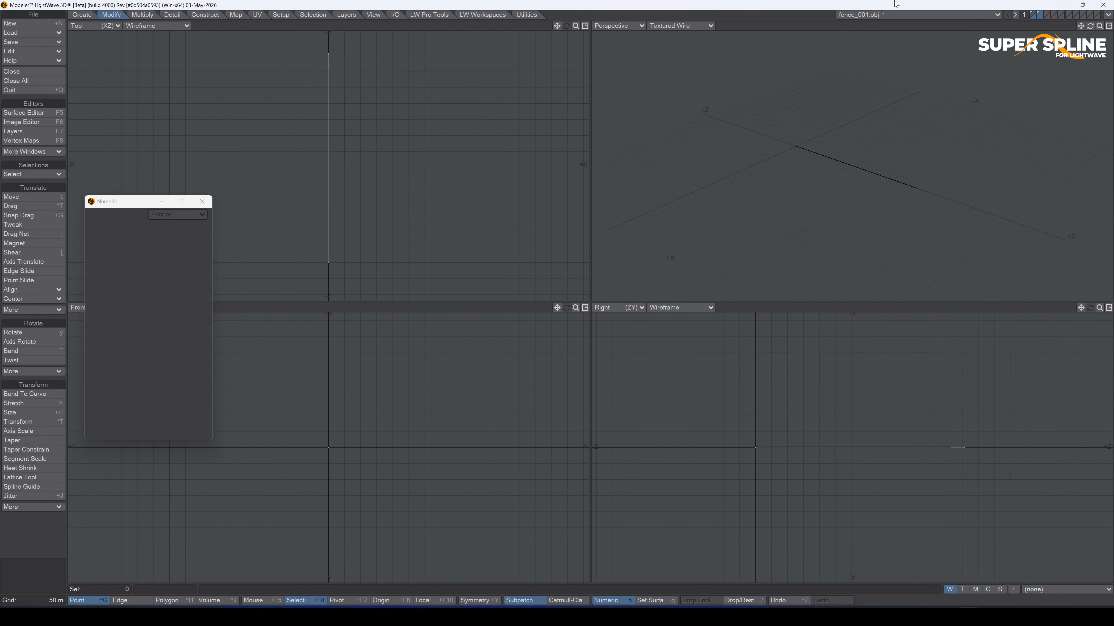
pyautogui.click(1039, 13)
pyautogui.click(1033, 14)
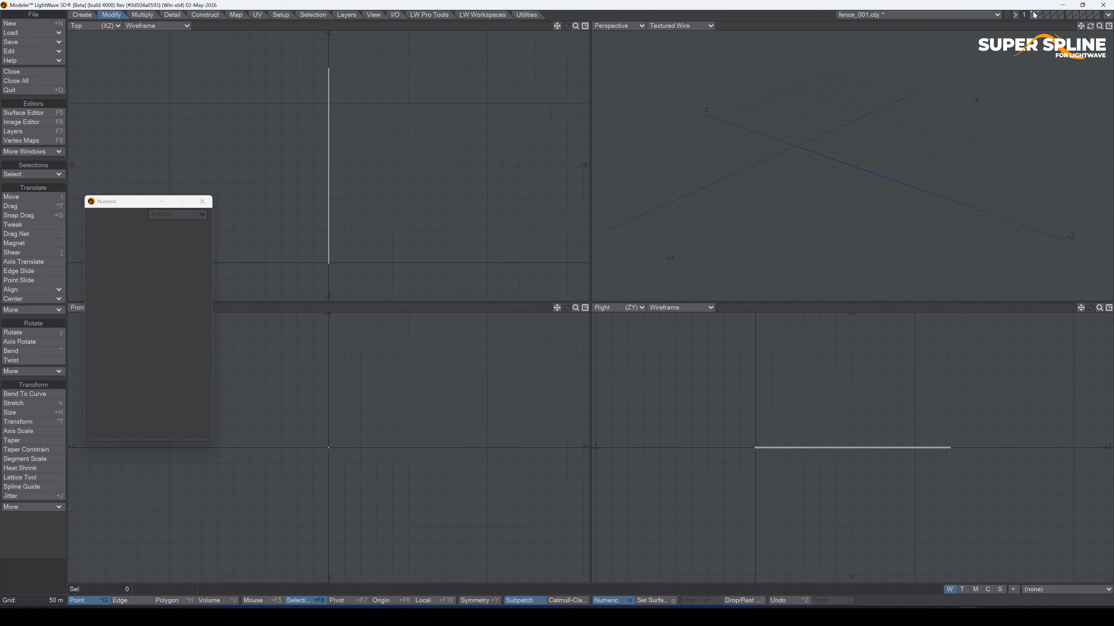
pyautogui.hotkey('ctrl', 'z')
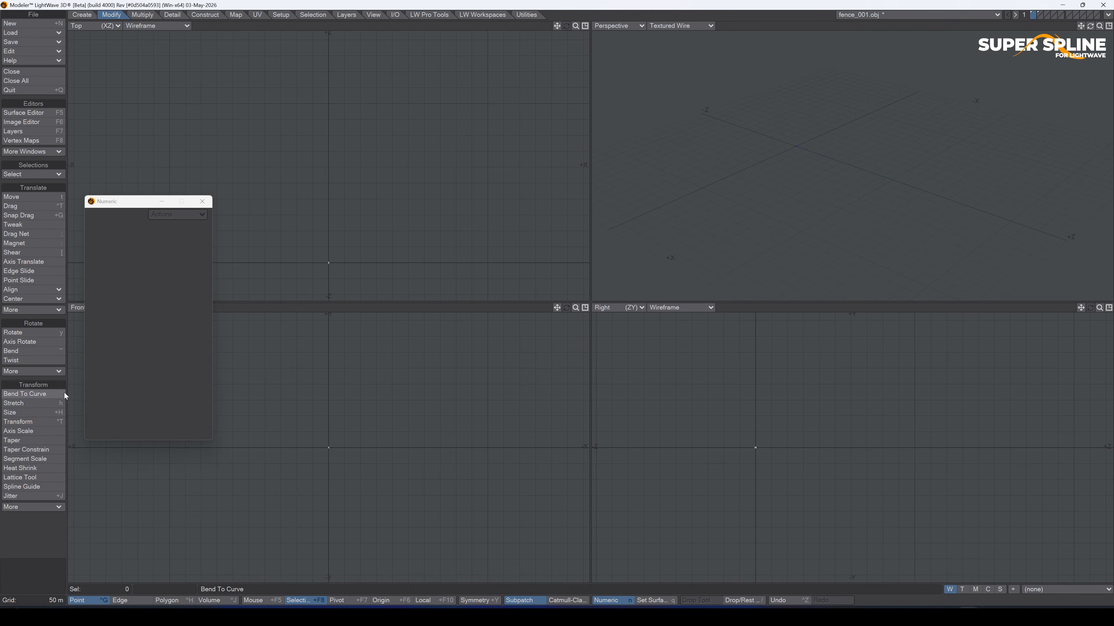
# Set the second-layer curve as background and bend a larger number of fence copies along it with Bend To Curve.
pyautogui.click(24, 394)
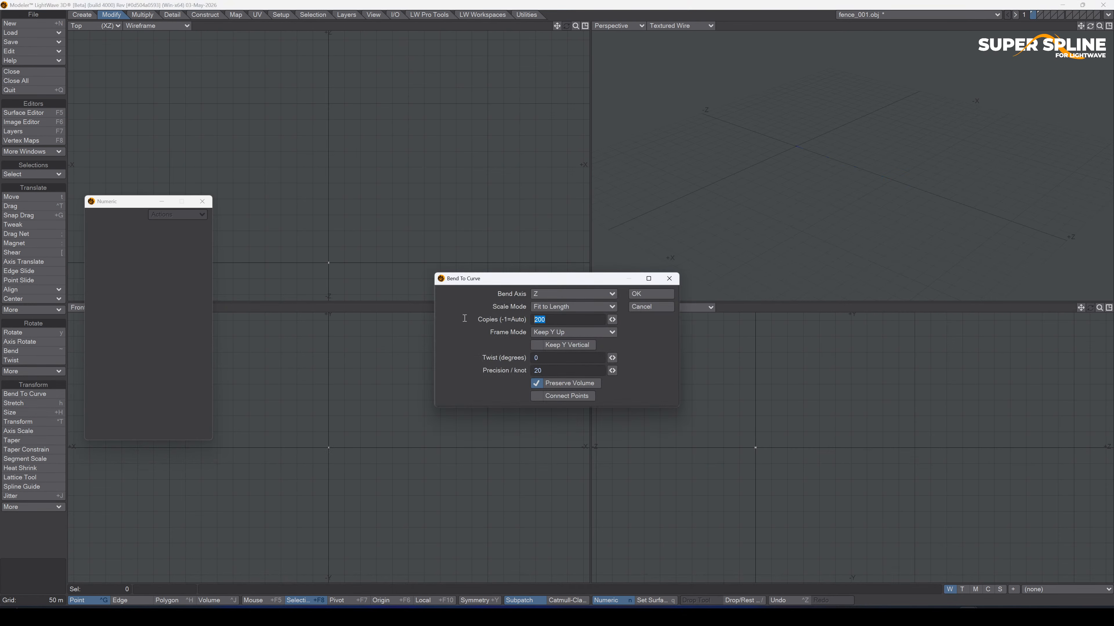
pyautogui.press('Return')
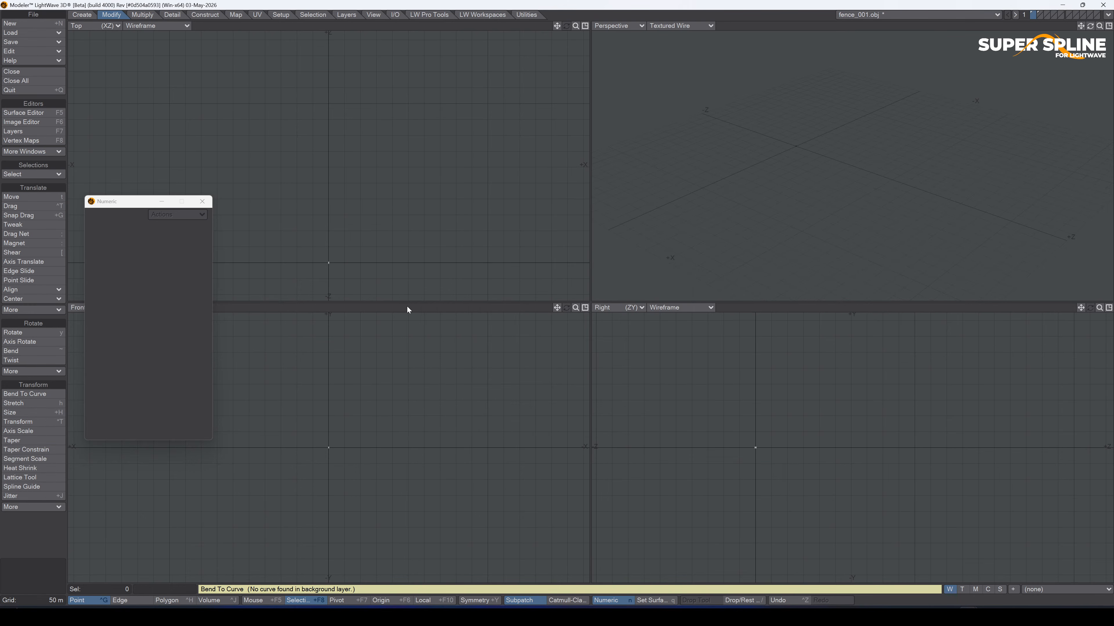
pyautogui.click(1040, 16)
pyautogui.click(25, 394)
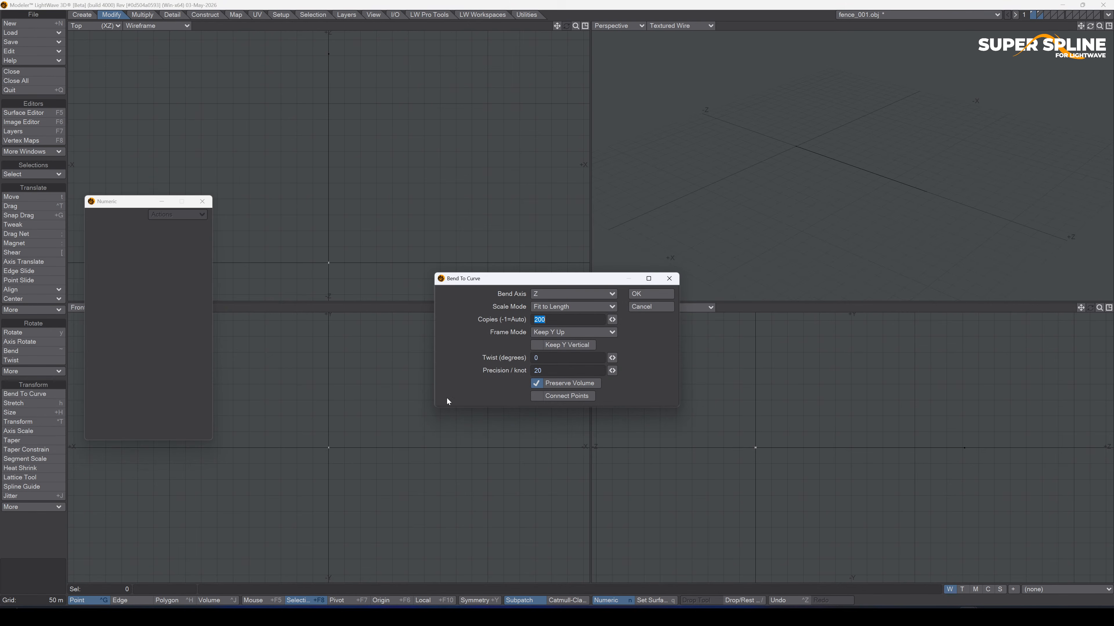
pyautogui.write('2')
pyautogui.click(651, 294)
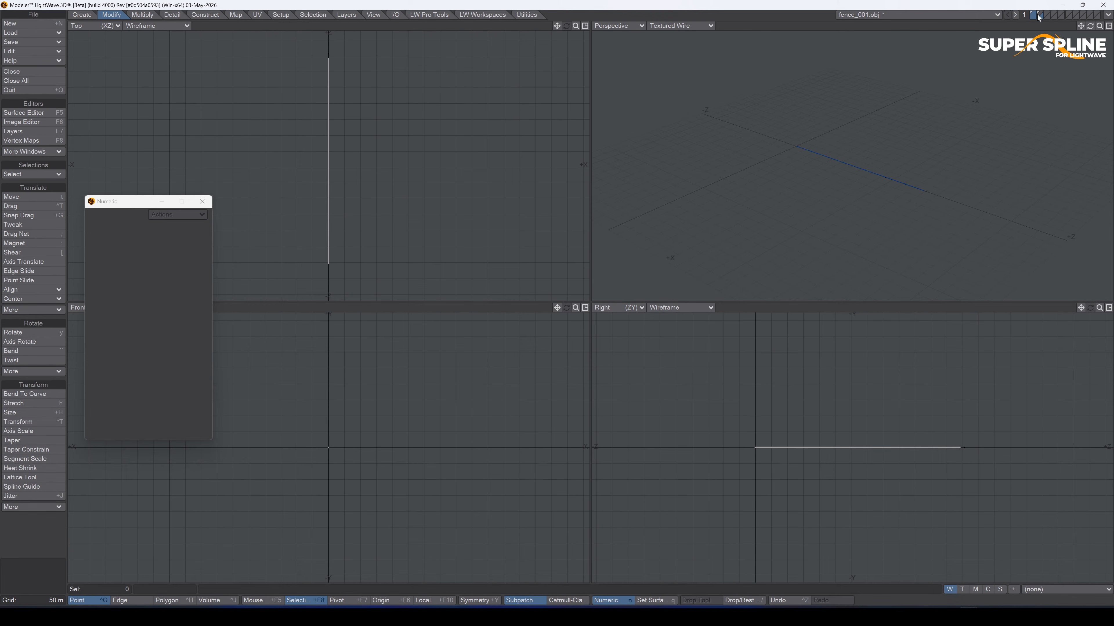
pyautogui.press('a')
pyautogui.moveTo(1099, 26); pyautogui.dragTo(1075, 27)
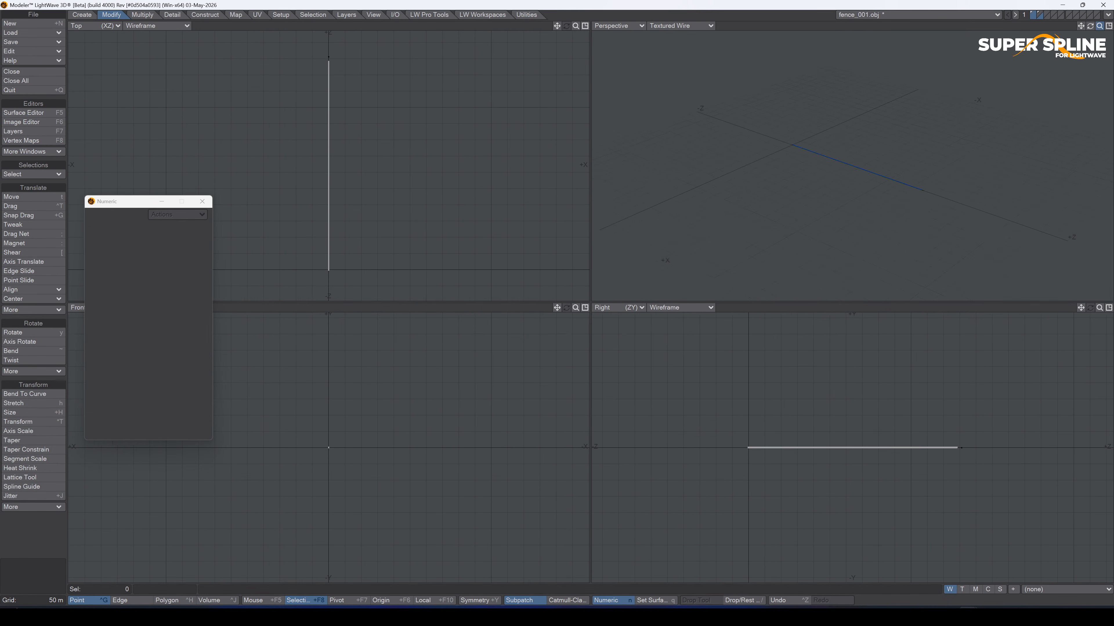
# Copy the wooden slat from the second layer of trackParts into the third layer of fence_001.obj.
pyautogui.click(943, 16)
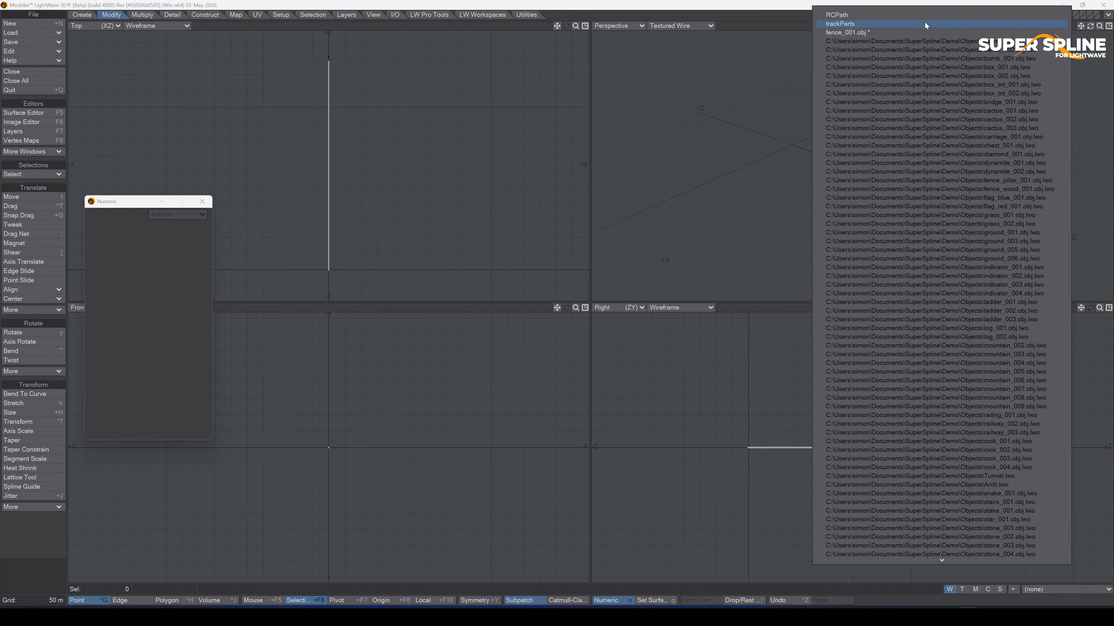
pyautogui.click(925, 23)
pyautogui.click(1041, 15)
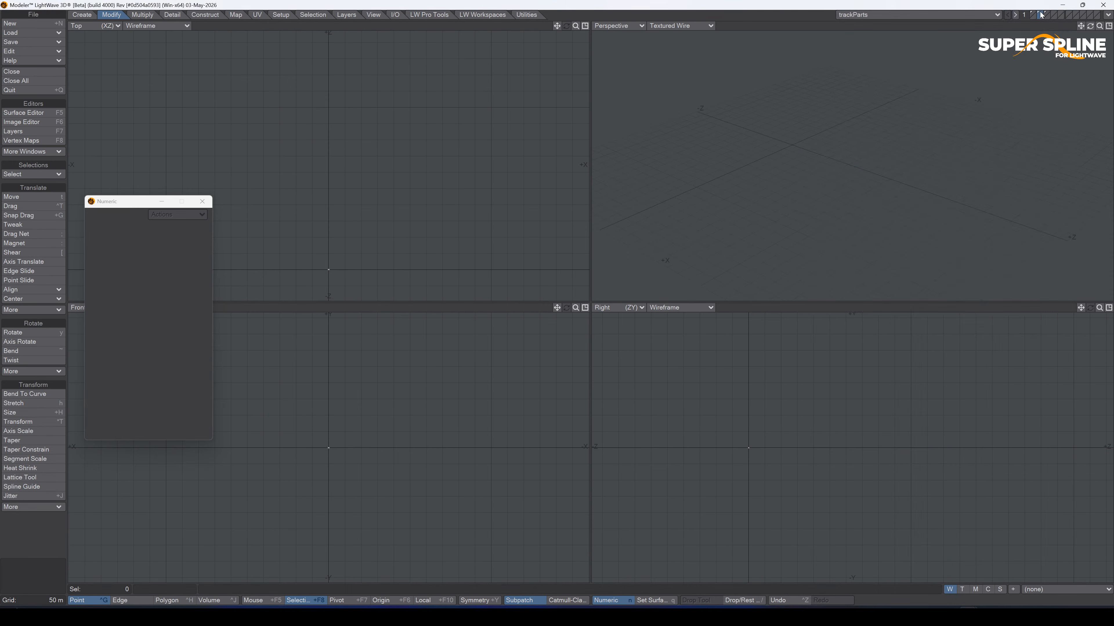
pyautogui.press('a')
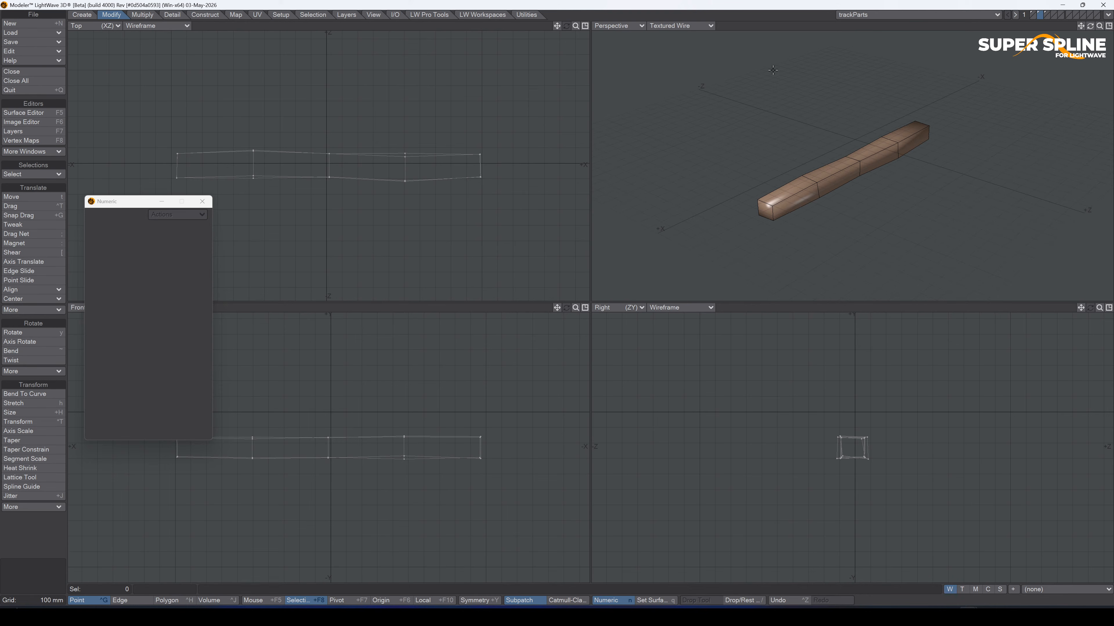
pyautogui.click(868, 14)
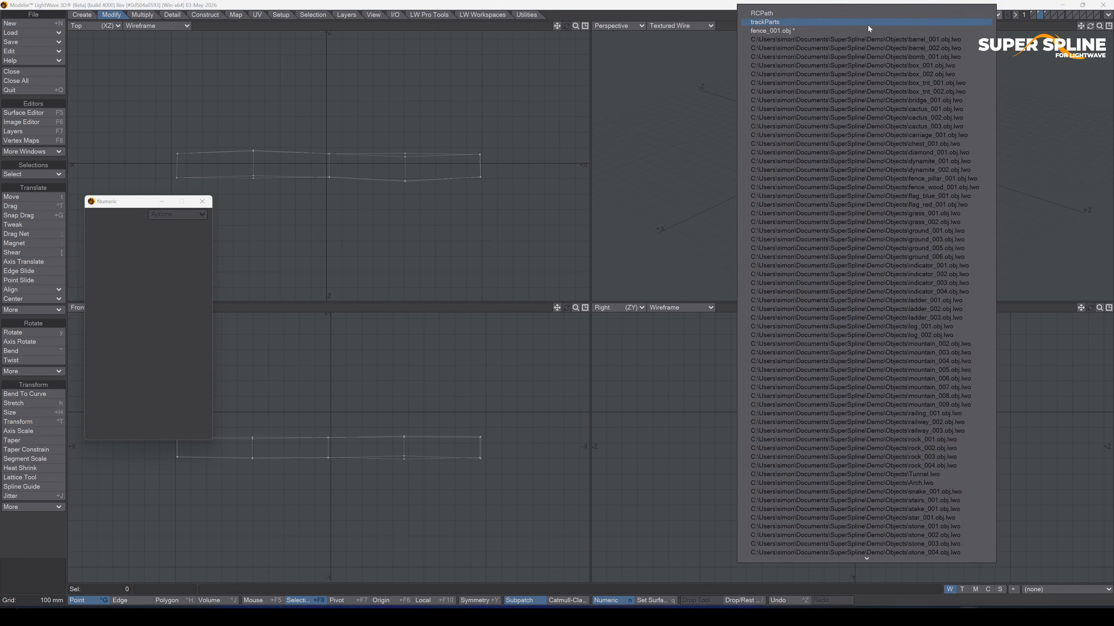
pyautogui.click(867, 22)
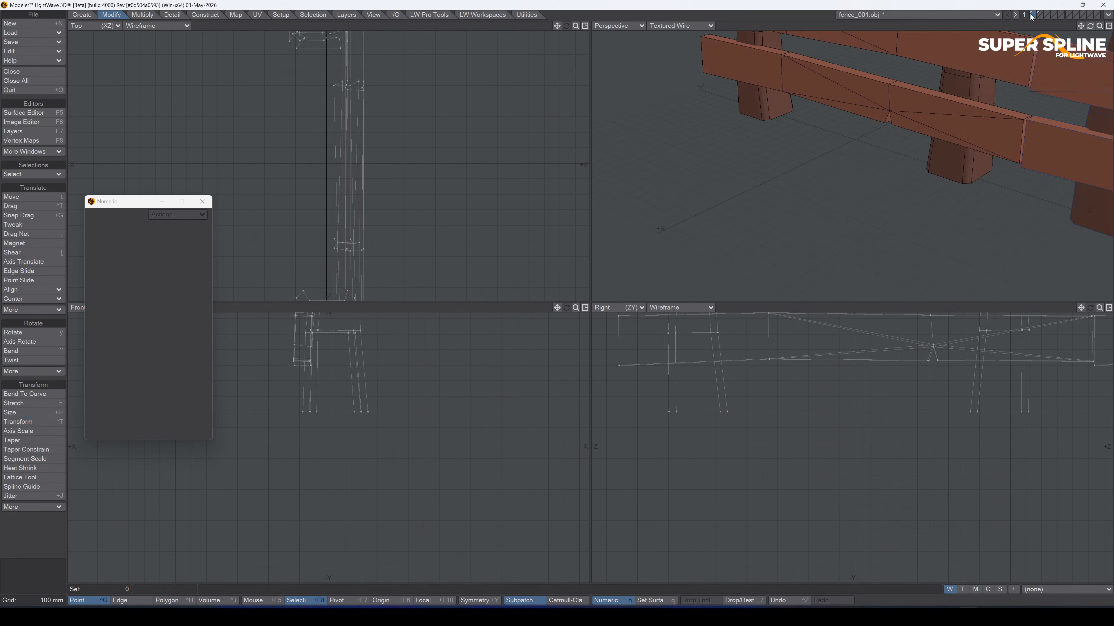
pyautogui.click(1046, 16)
pyautogui.hotkey('ctrl', 'v')
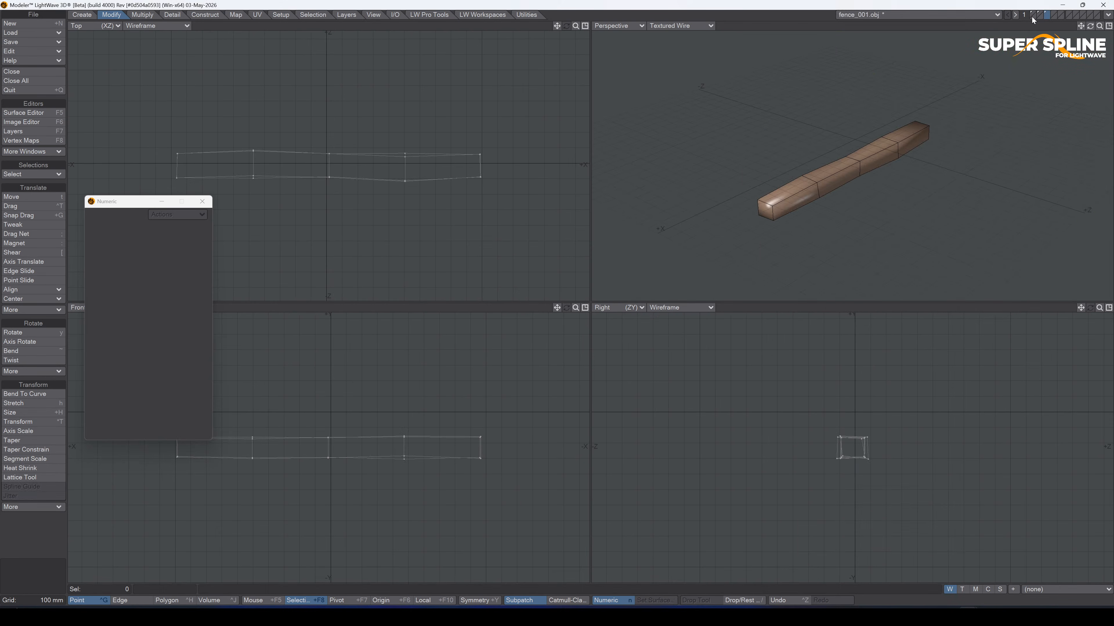
# Move the first-layer fence to the slat's edge and starting line, offset about -1.09 m in X and 1.54 m in Z.
pyautogui.click(1032, 18)
pyautogui.press('a')
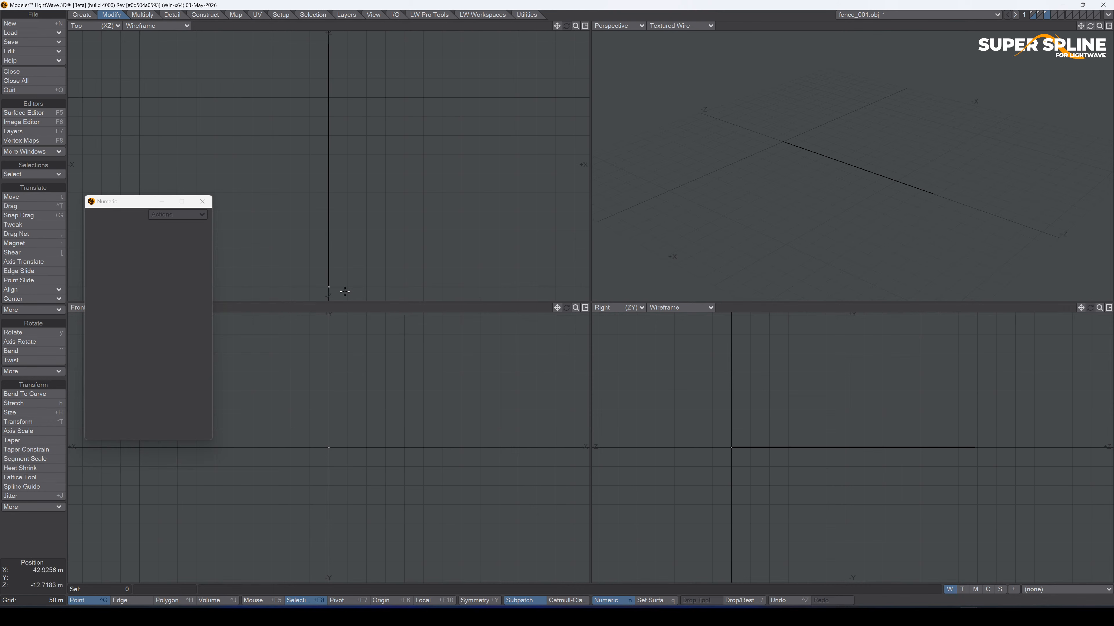
pyautogui.hotkey('shift', 'g')
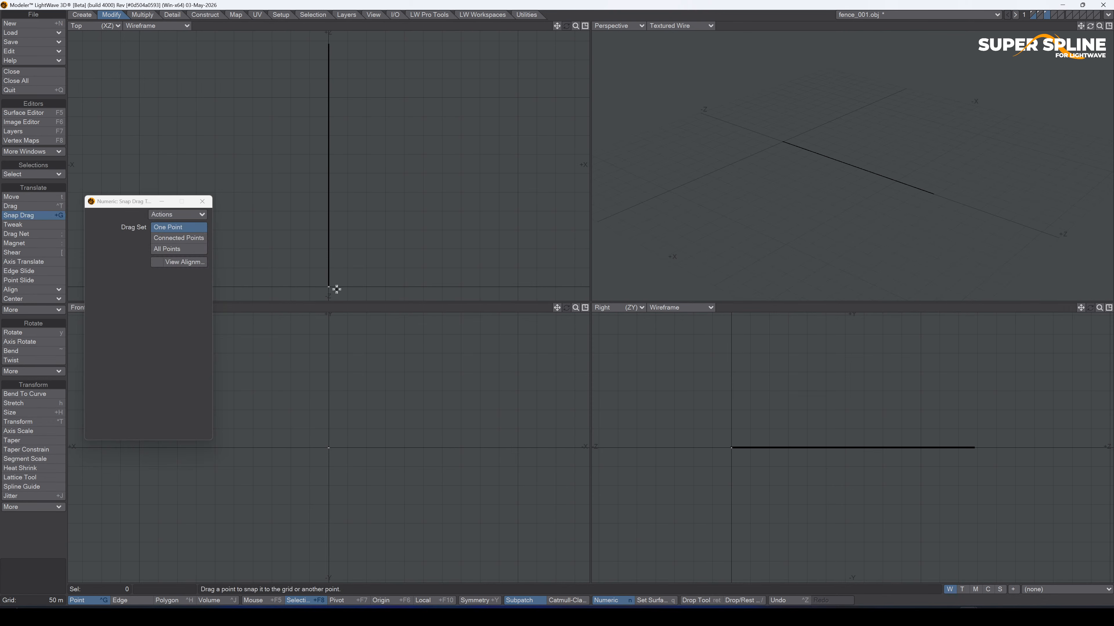
pyautogui.hotkey('shift', 'a')
pyautogui.press('Return')
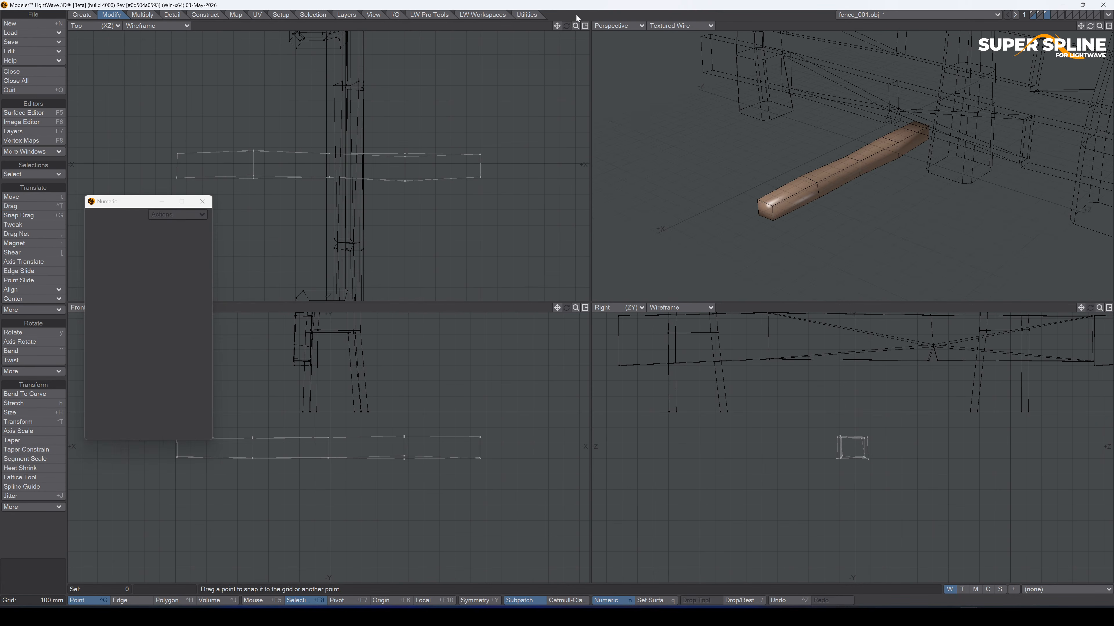
pyautogui.click(575, 26)
pyautogui.press('a')
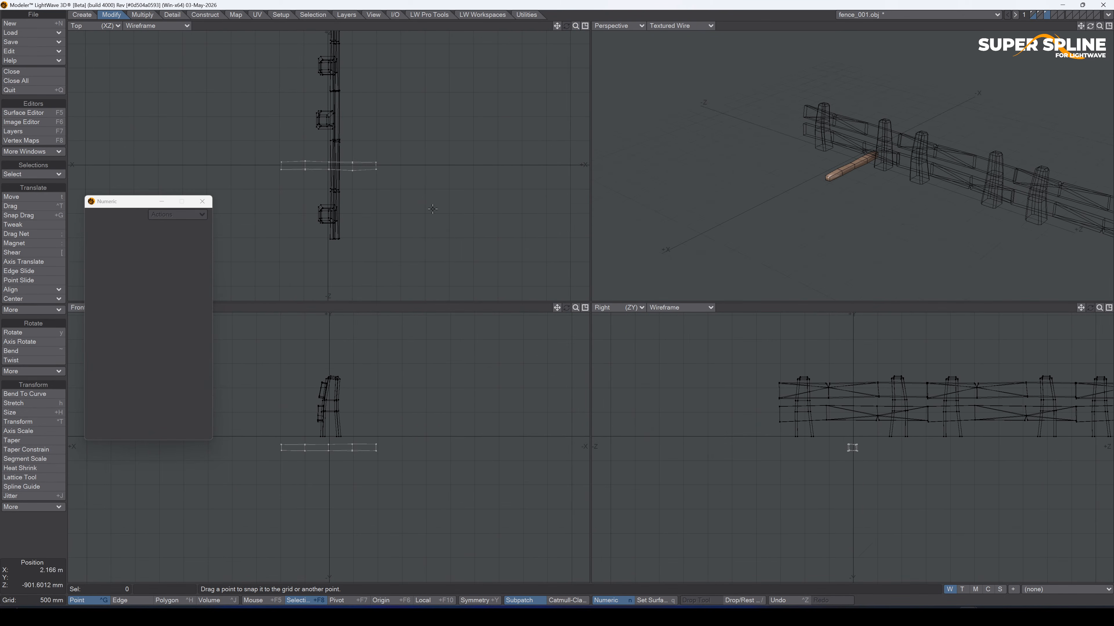
pyautogui.press("'")
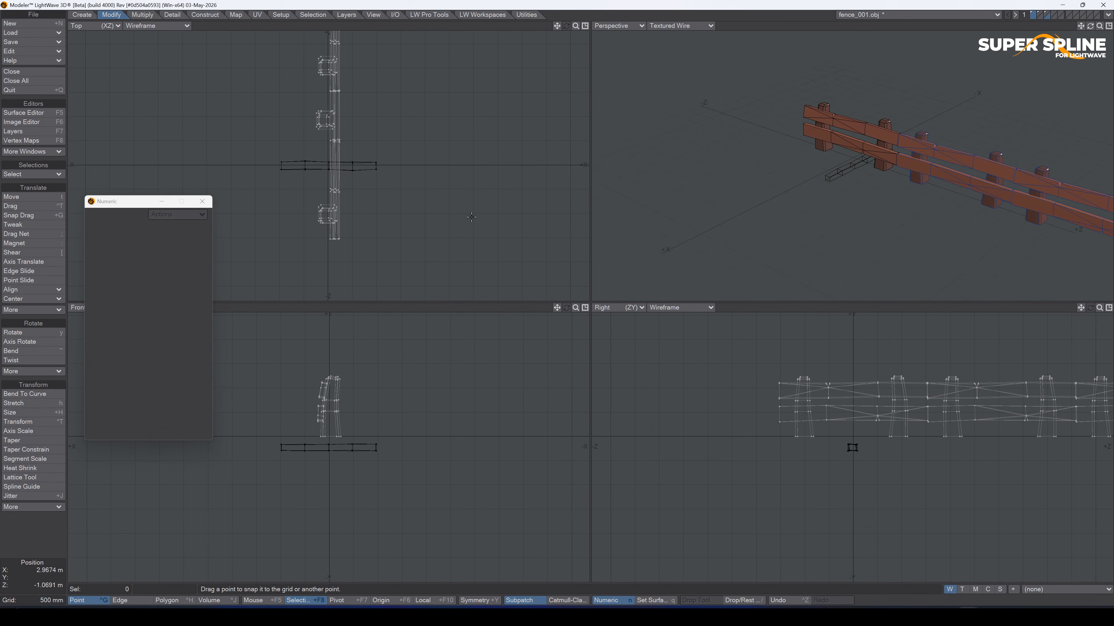
pyautogui.press('t')
pyautogui.moveTo(380, 186); pyautogui.dragTo(330, 113)
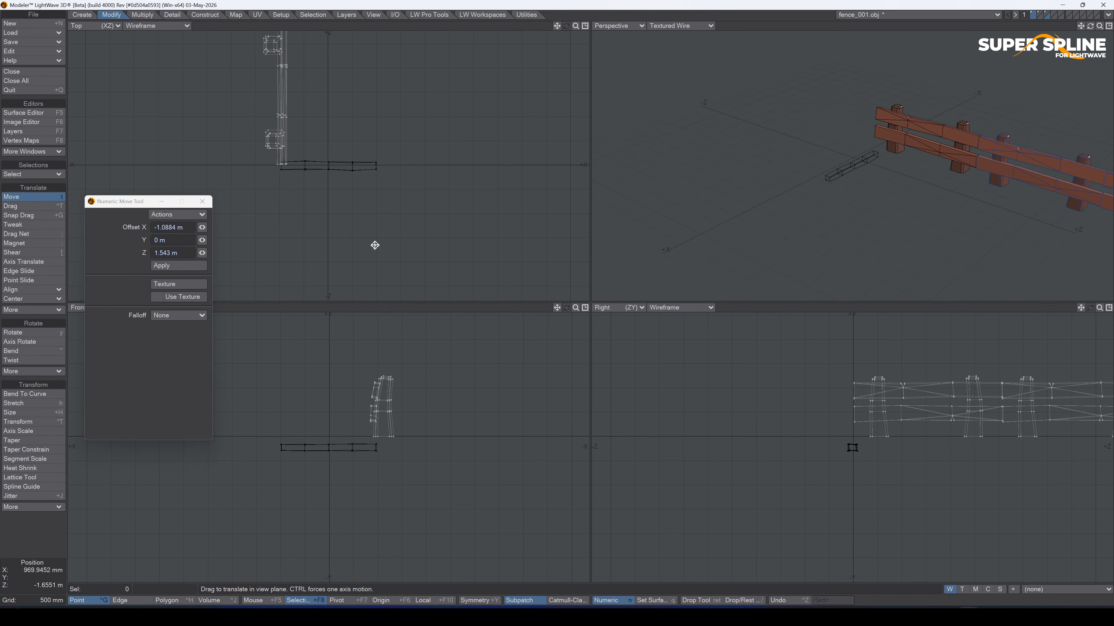
# Mirror the fence on the X axis about centre 0 m to form the opposite side.
pyautogui.hotkey('shift', 'v')
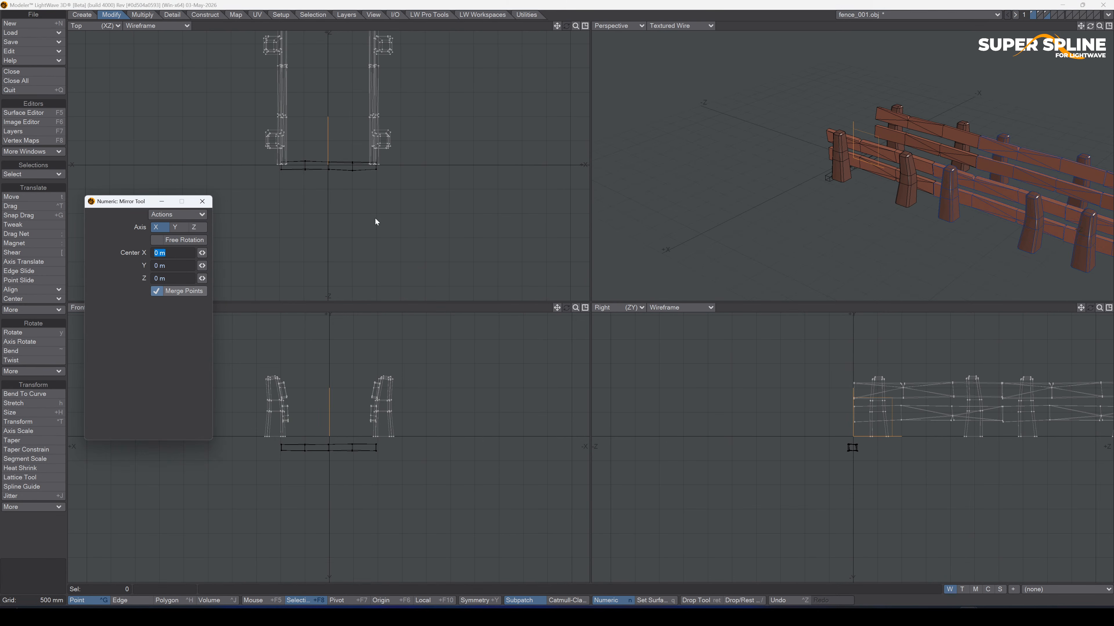
pyautogui.click(202, 201)
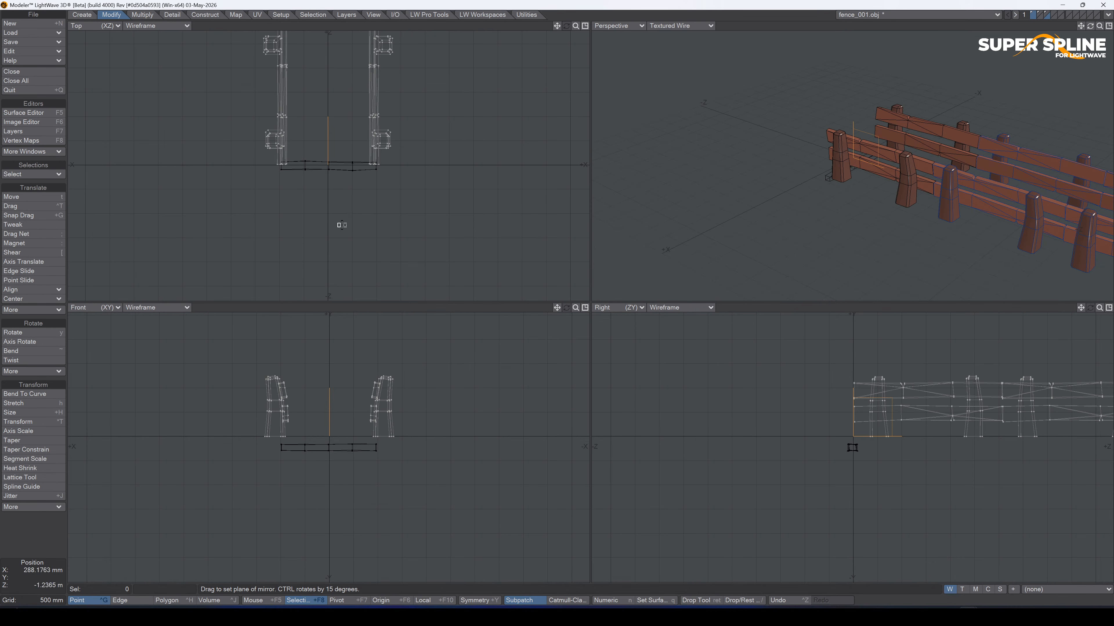
pyautogui.press('space')
# Enable Symmetry and move the two fence rows apart by about 84 mm in X on each side.
pyautogui.click(480, 601)
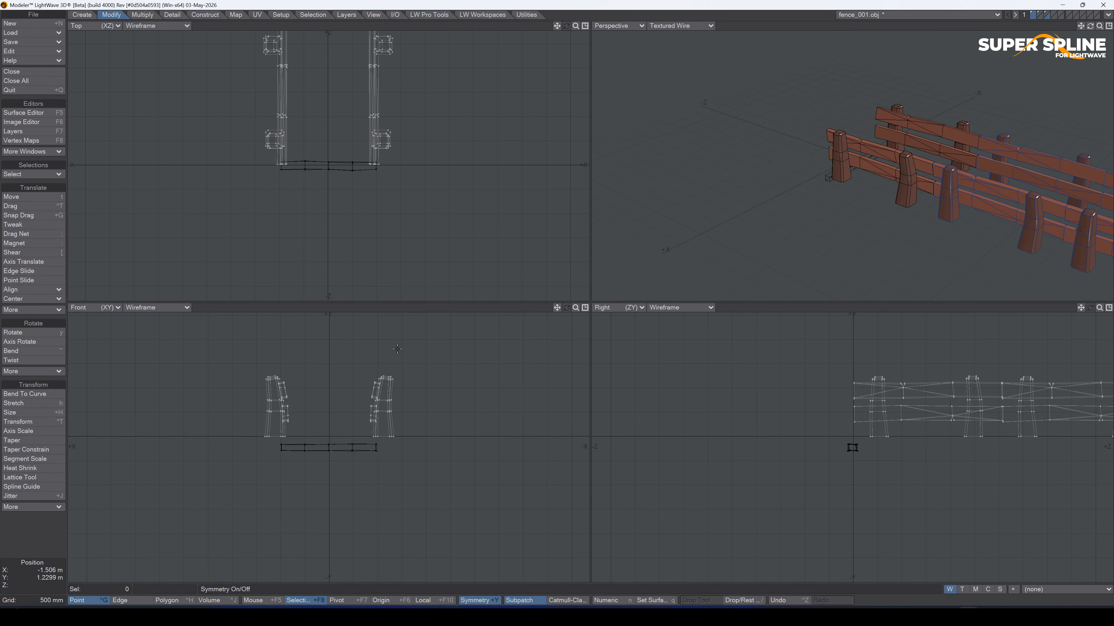
pyautogui.press('t')
pyautogui.moveTo(378, 140); pyautogui.dragTo(381, 139)
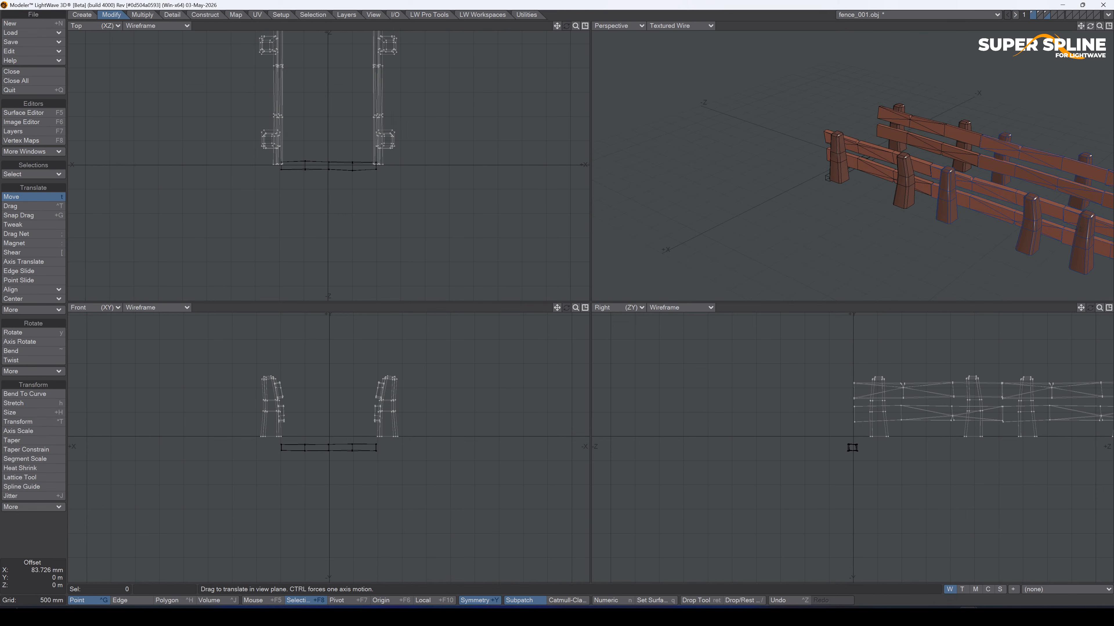
# Remove the slat from the third layer of fence_001.obj and review the fence and curve layers.
pyautogui.click(1047, 15)
pyautogui.click(1047, 16)
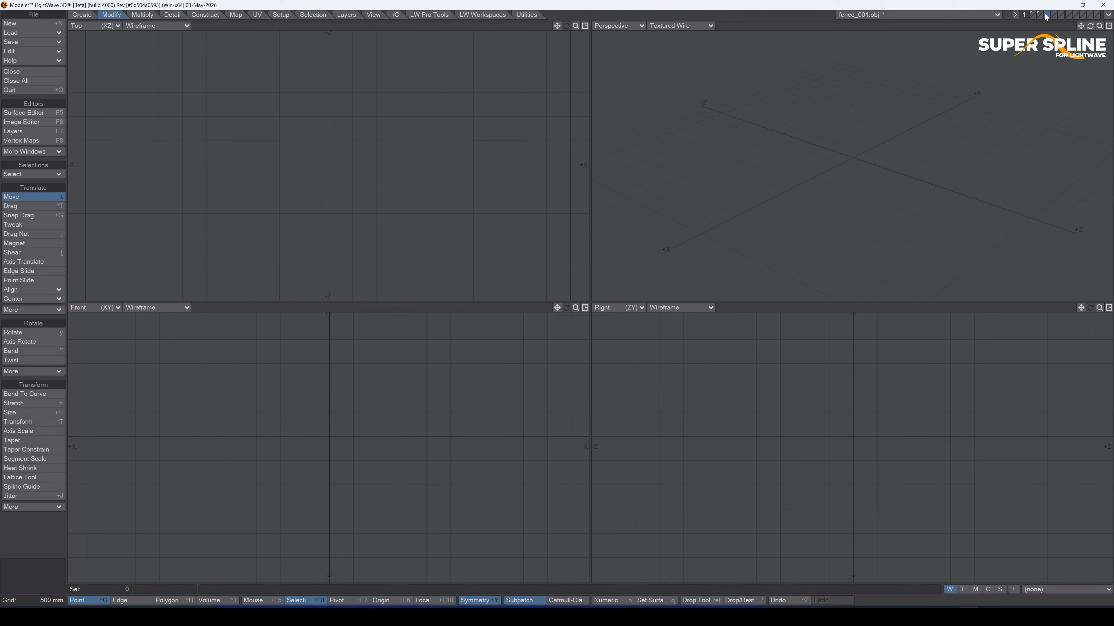
pyautogui.click(1035, 16)
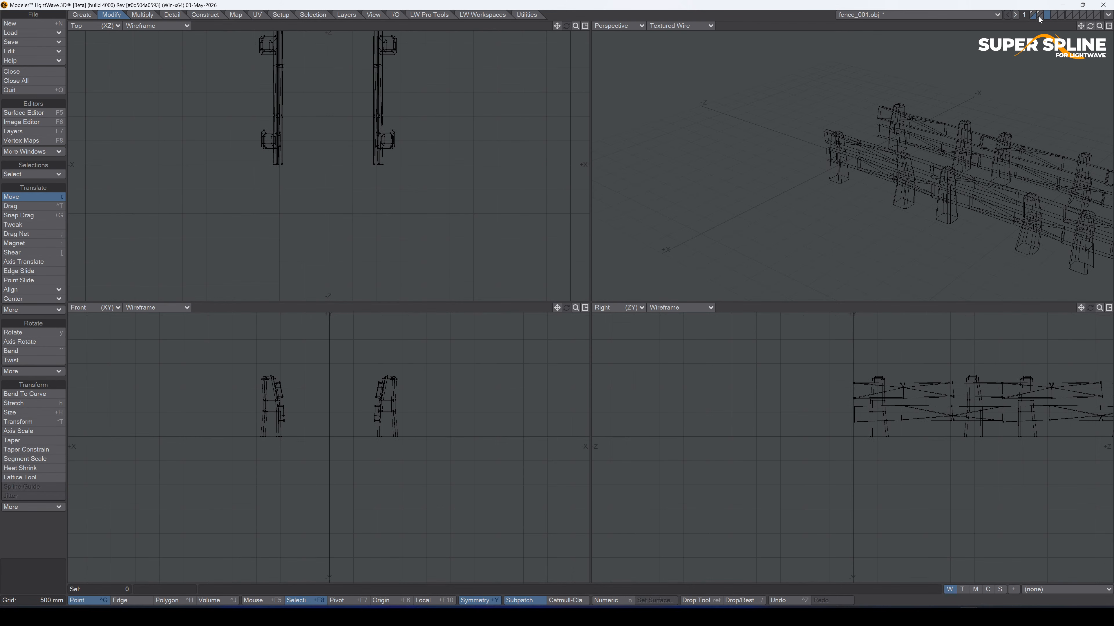
pyautogui.click(1038, 16)
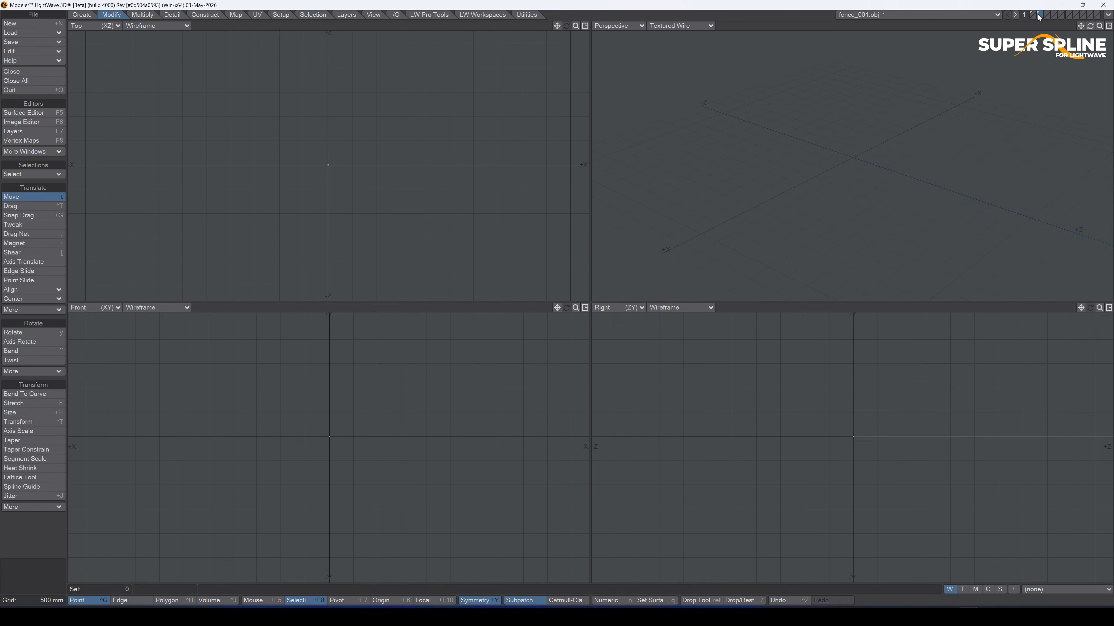
pyautogui.click(1035, 15)
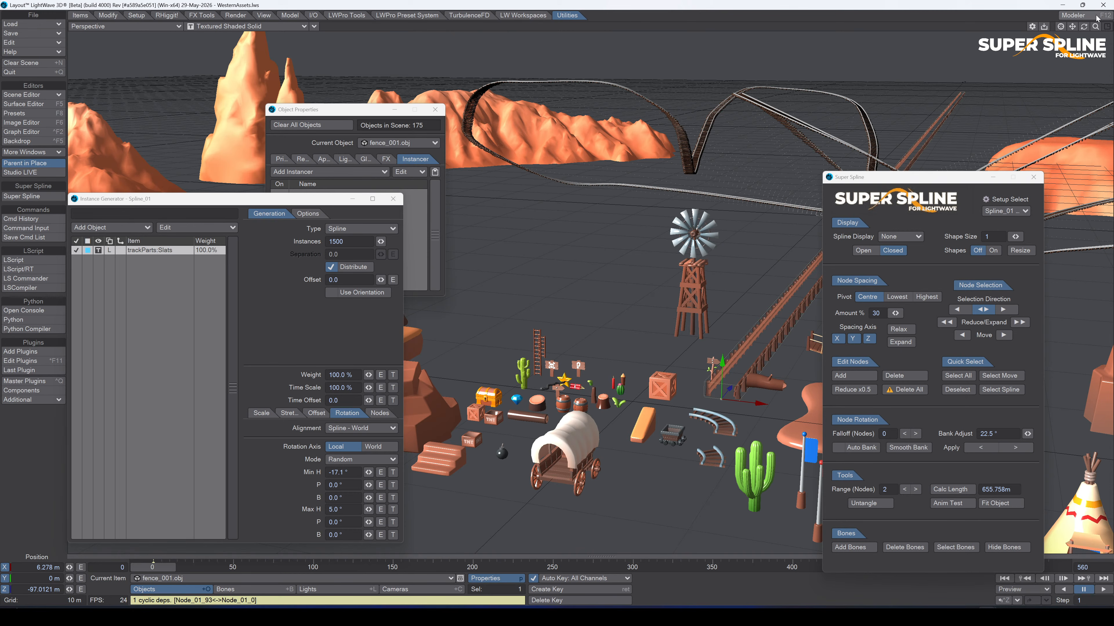
# Switch to Layout, fit fence_001.obj to the spline with Fit Object, and set its X and Z position to 0 m.
pyautogui.moveTo(1084, 26); pyautogui.dragTo(1112, 40)
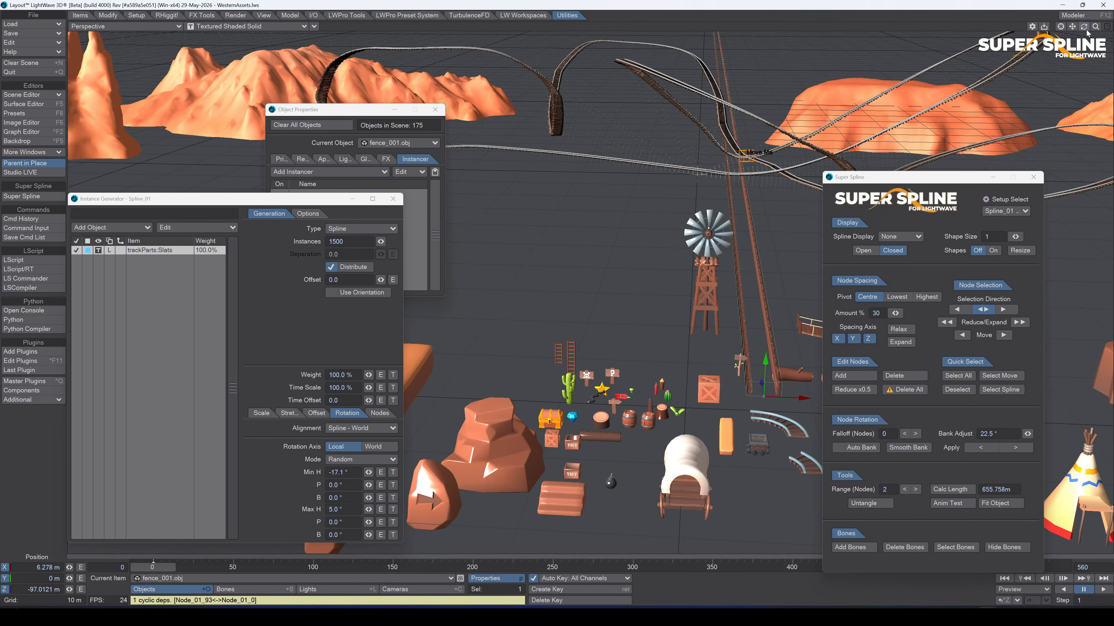
pyautogui.click(990, 503)
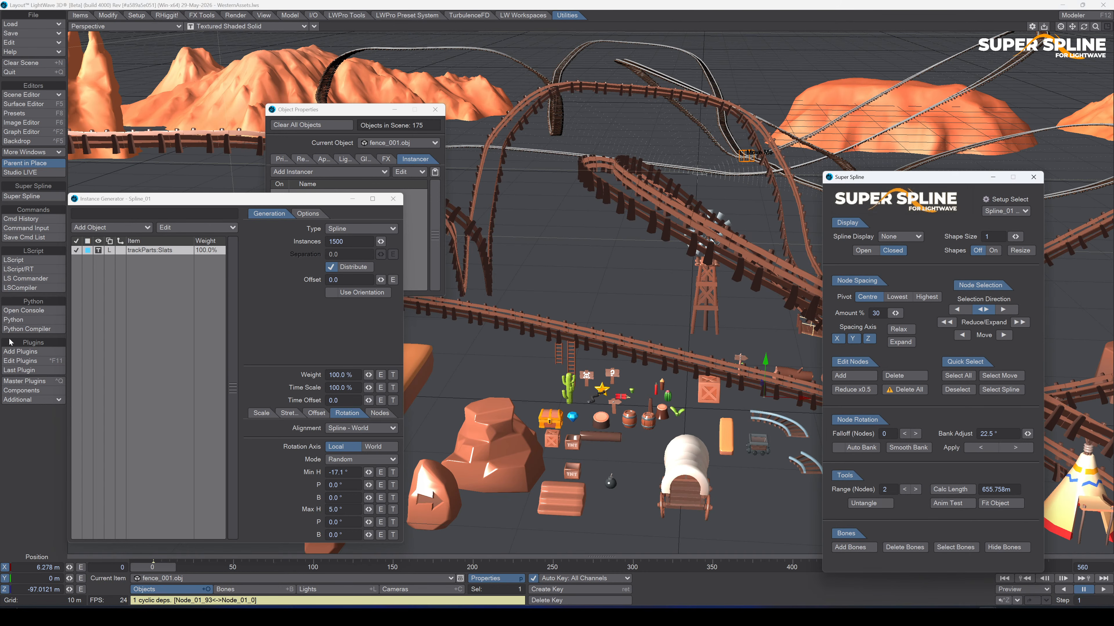
pyautogui.click(35, 569)
pyautogui.write('0')
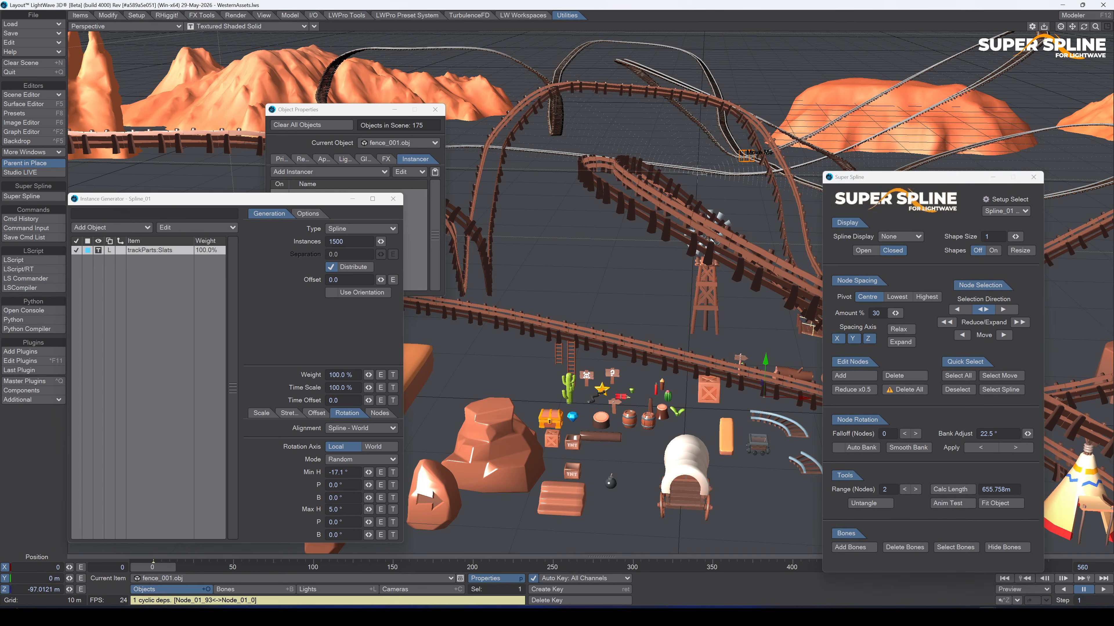
pyautogui.press('Tab')
pyautogui.press('Tab')
pyautogui.write('0')
pyautogui.press('Return')
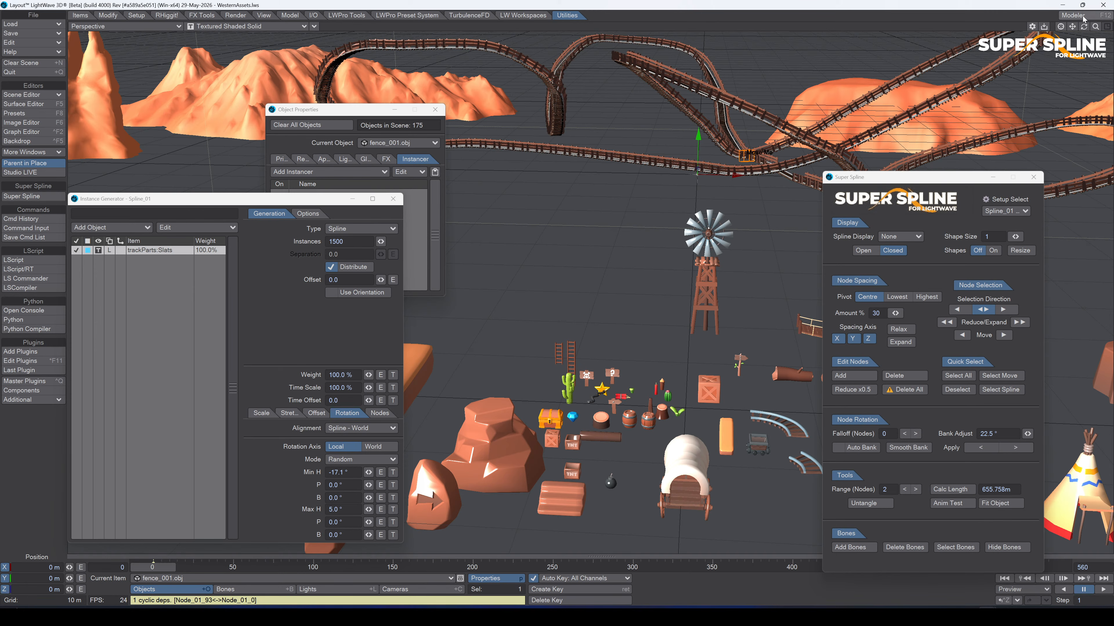
# Close Object Properties and Super Spline, and move the Instance Generator window away from the track.
pyautogui.moveTo(1084, 26)
pyautogui.mouseDown()
pyautogui.moveTo(991, 99)
pyautogui.moveTo(1030, 107)
pyautogui.moveTo(1046, 131)
pyautogui.moveTo(964, 151)
pyautogui.moveTo(921, 141)
pyautogui.moveTo(1071, 28)
pyautogui.moveTo(1021, 42)
pyautogui.moveTo(1096, 37)
pyautogui.moveTo(1048, 33)
pyautogui.moveTo(1084, 28)
pyautogui.moveTo(1087, 39)
pyautogui.moveTo(1094, 27)
pyautogui.moveTo(1039, 28)
pyautogui.moveTo(1106, 28)
pyautogui.mouseUp()
pyautogui.click(434, 110)
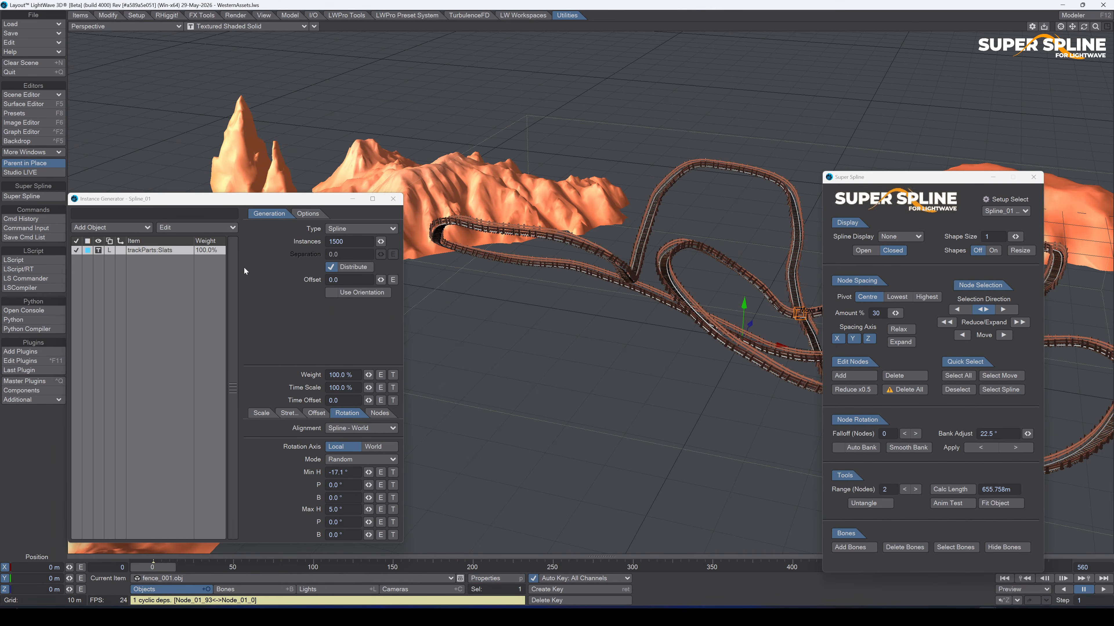
pyautogui.moveTo(306, 202); pyautogui.dragTo(356, 91)
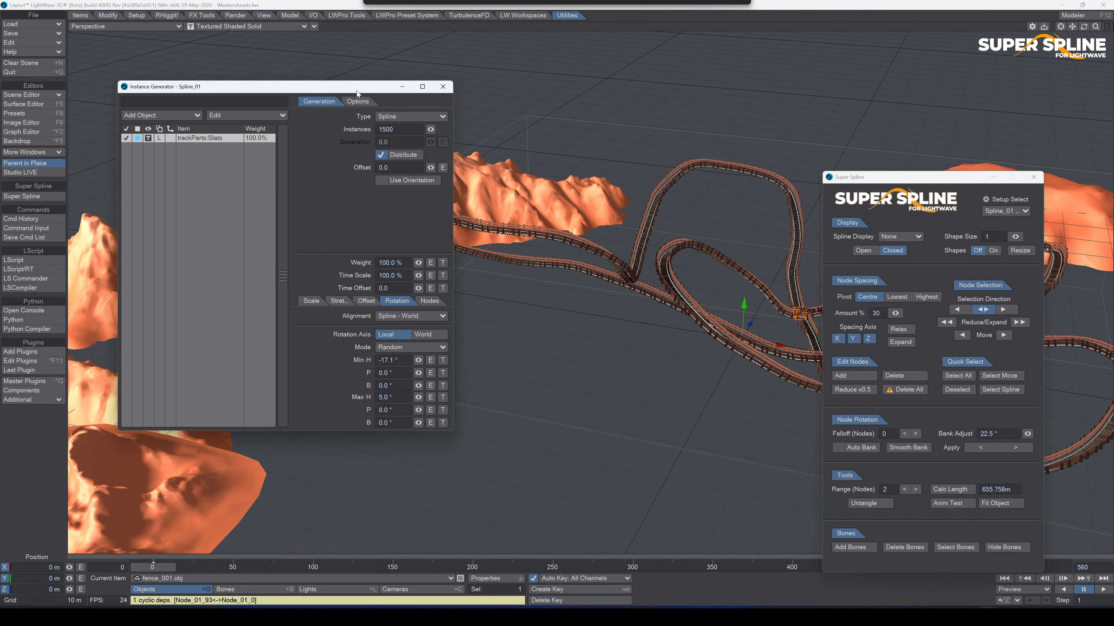
pyautogui.click(1033, 176)
pyautogui.moveTo(1096, 26); pyautogui.dragTo(701, 394)
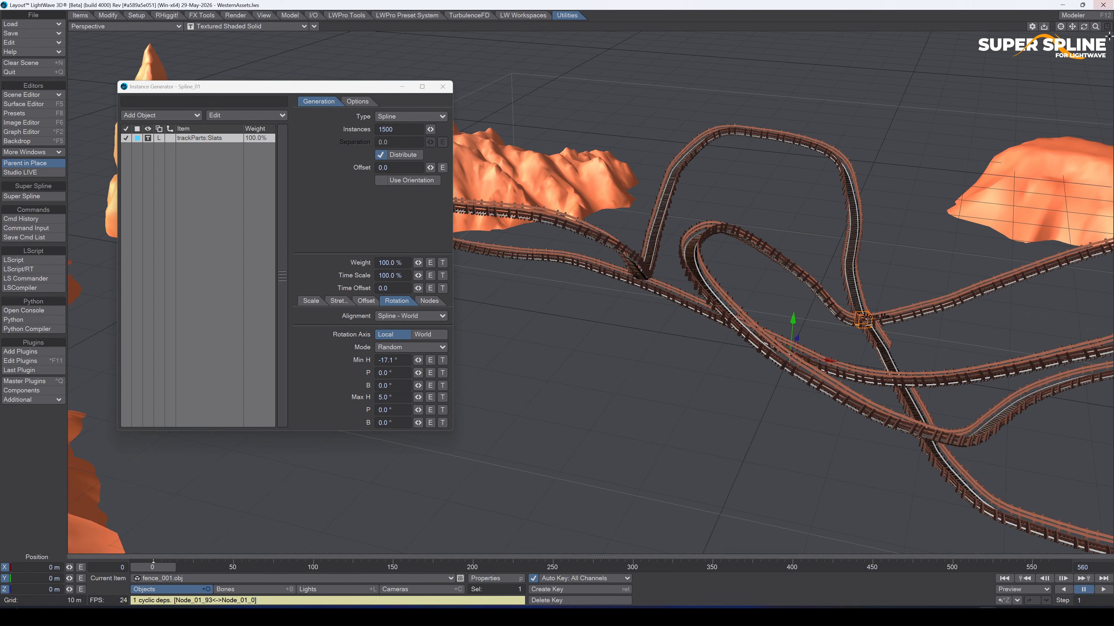
pyautogui.moveTo(1095, 27); pyautogui.dragTo(1008, 31)
pyautogui.click(603, 520)
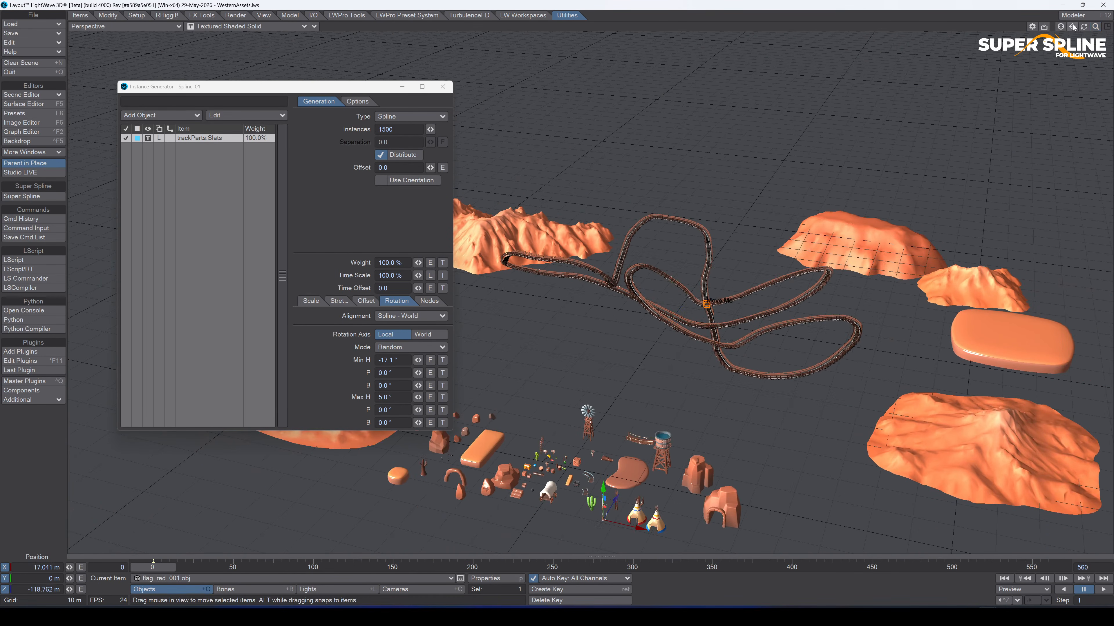
pyautogui.moveTo(1072, 27); pyautogui.dragTo(1080, 18)
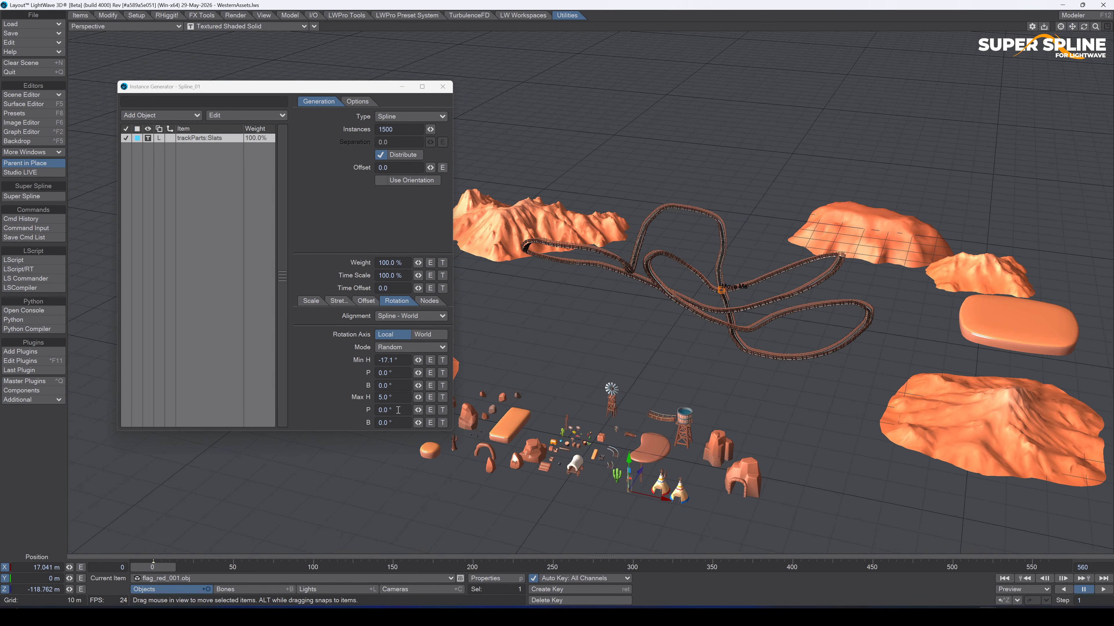
pyautogui.press('1')
pyautogui.press('Down')
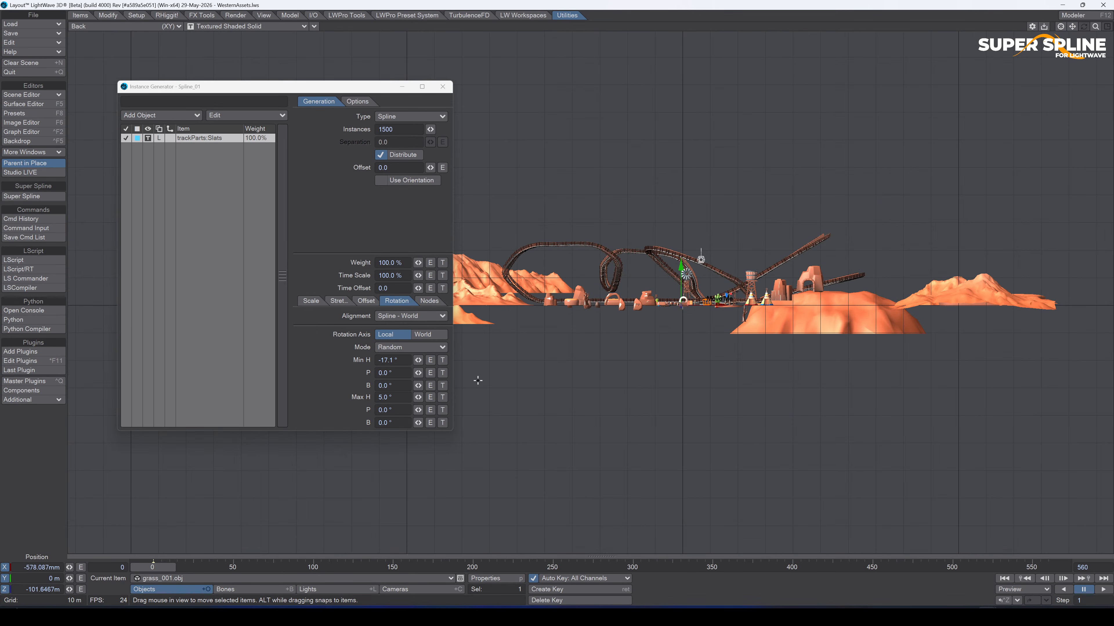
pyautogui.press('4')
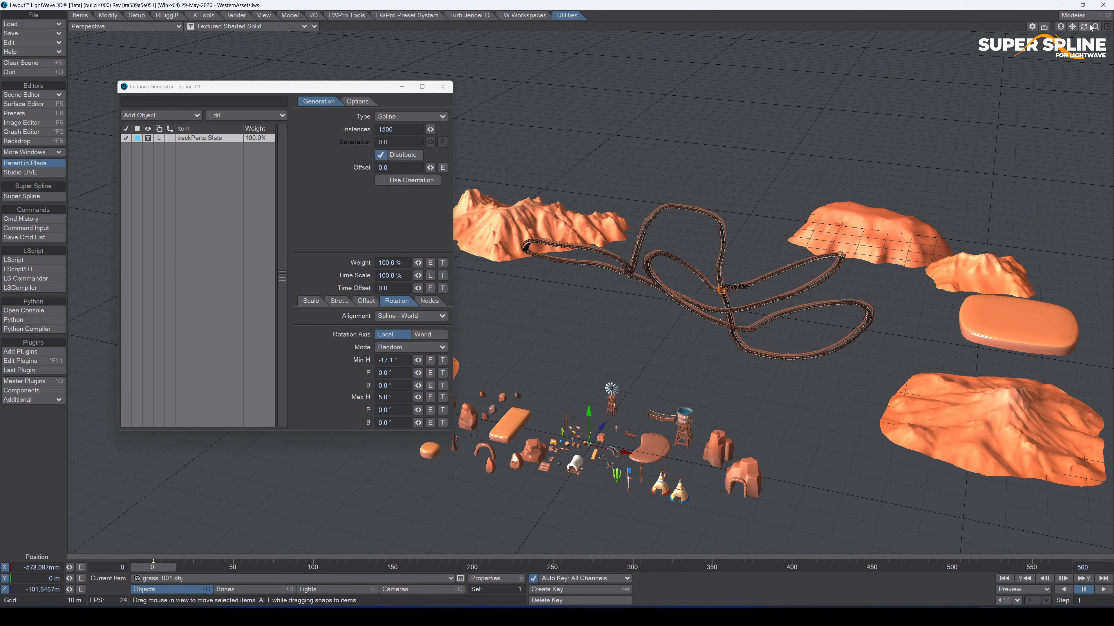
# Select the red flag object flag_red_001.obj, centre the view on it and clone it.
pyautogui.moveTo(1096, 26); pyautogui.dragTo(1108, 26)
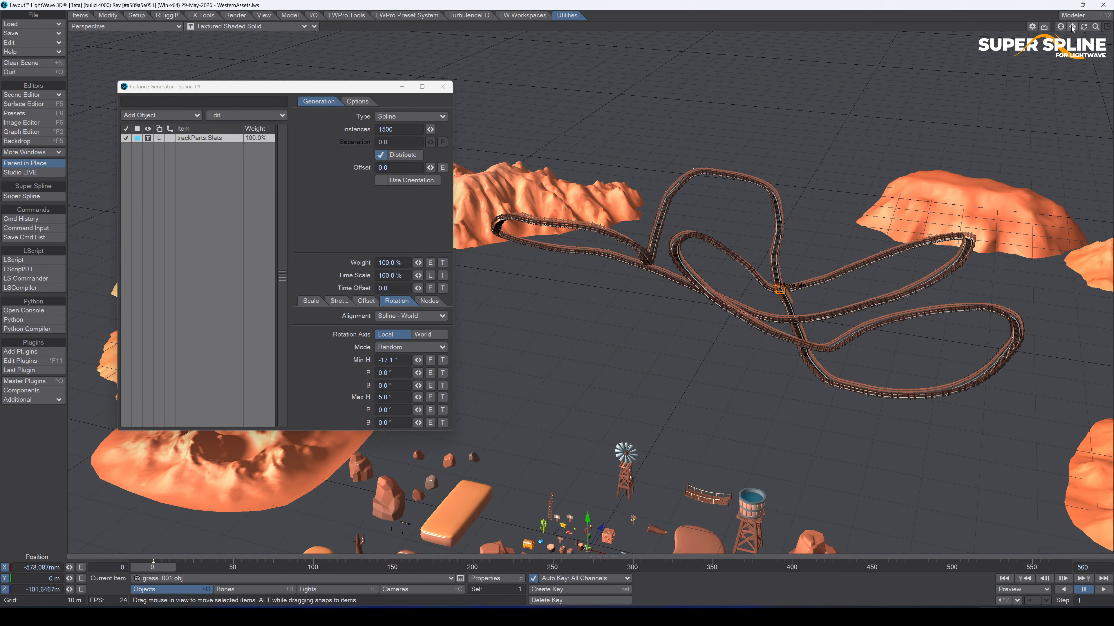
pyautogui.moveTo(1072, 27); pyautogui.dragTo(1072, 0)
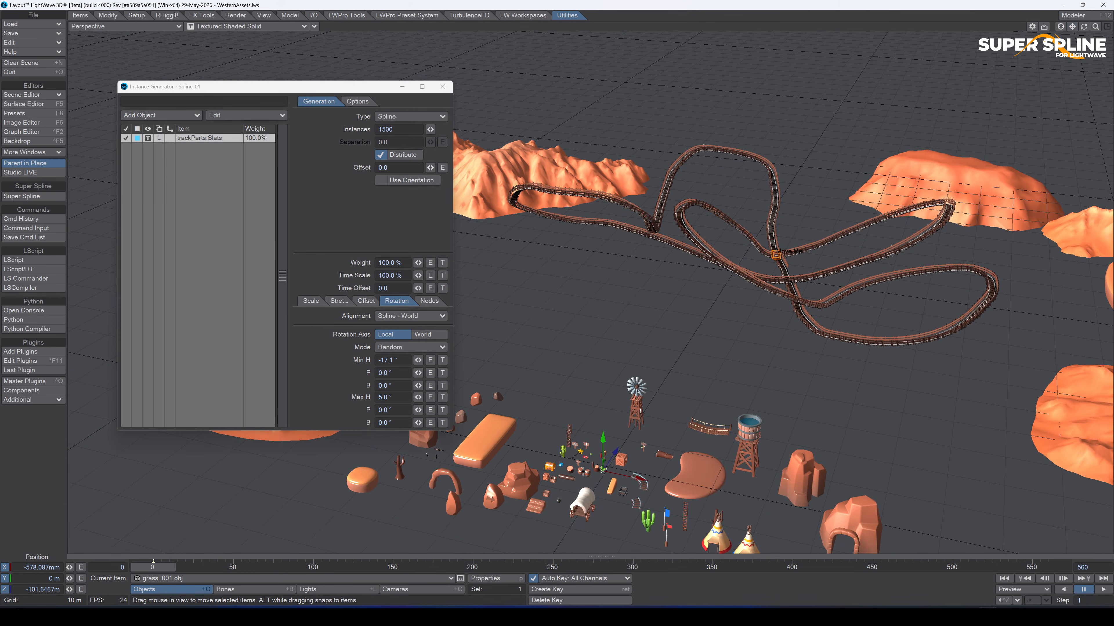
pyautogui.click(671, 530)
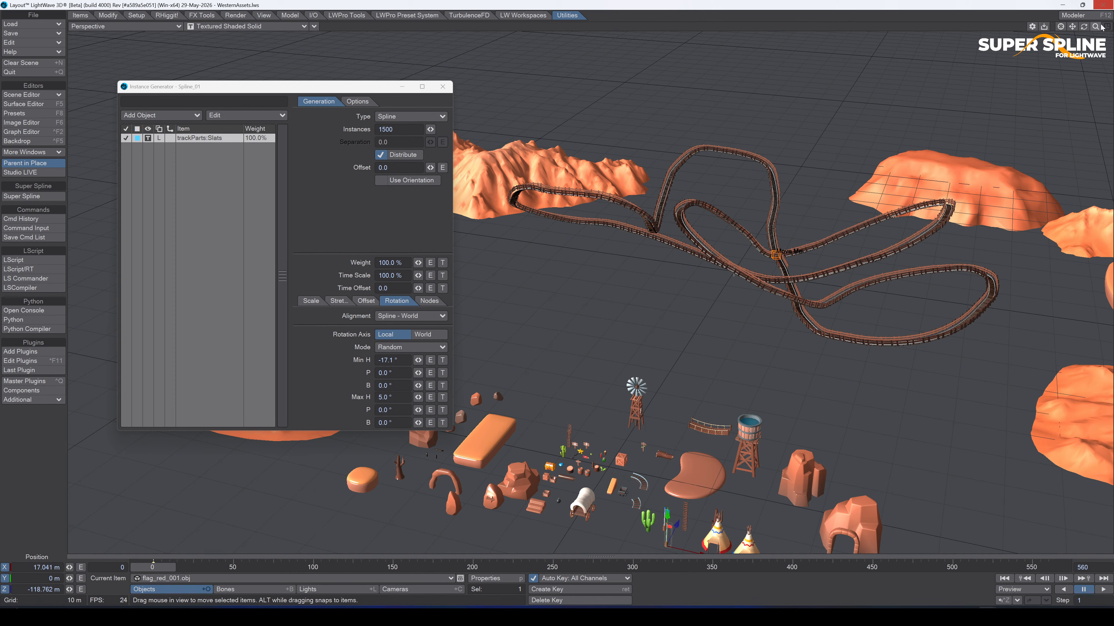
pyautogui.click(1061, 27)
pyautogui.moveTo(1095, 27); pyautogui.dragTo(775, 145)
pyautogui.moveTo(1084, 27); pyautogui.dragTo(1006, 28)
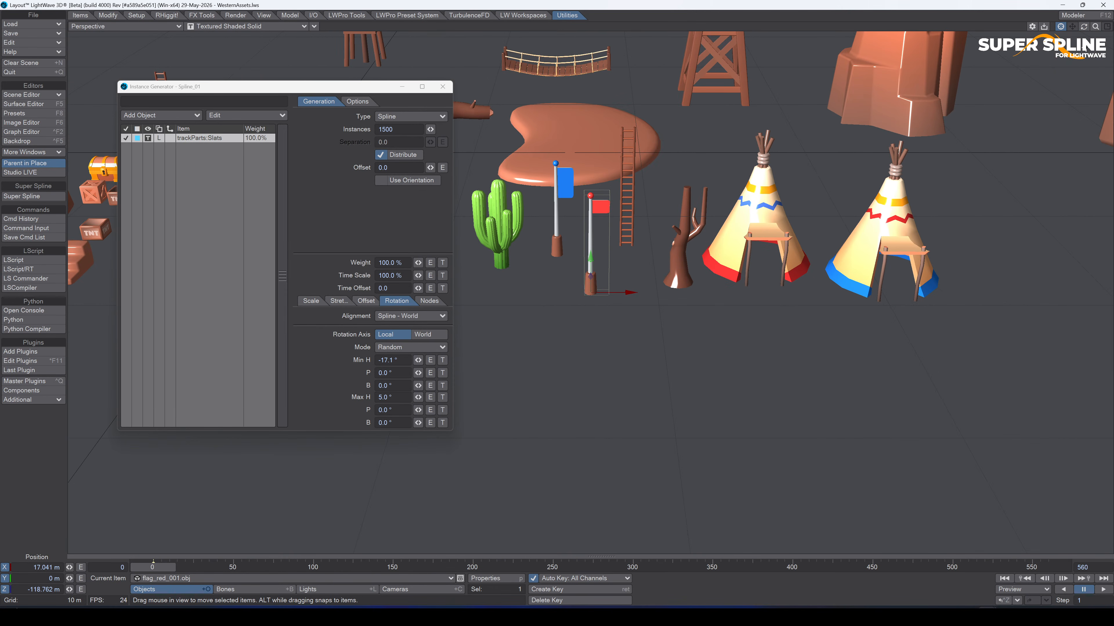
pyautogui.hotkey('ctrl', 'c')
pyautogui.press('Return')
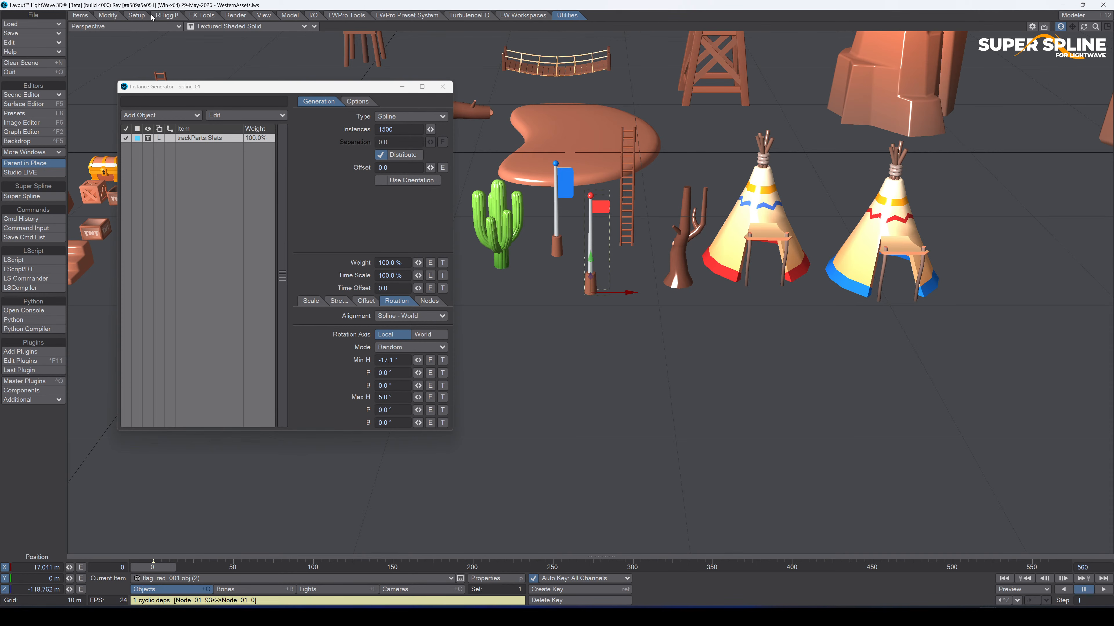
# Replace the cloned flag with a null named RedFlag, and select the original red flag object.
pyautogui.click(87, 15)
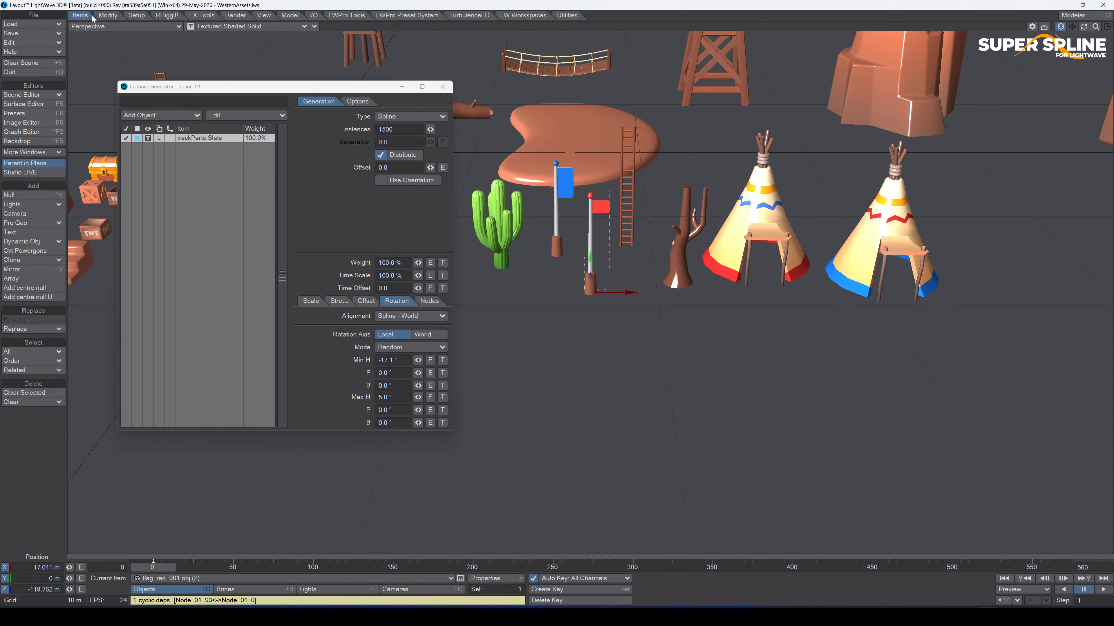
pyautogui.click(44, 329)
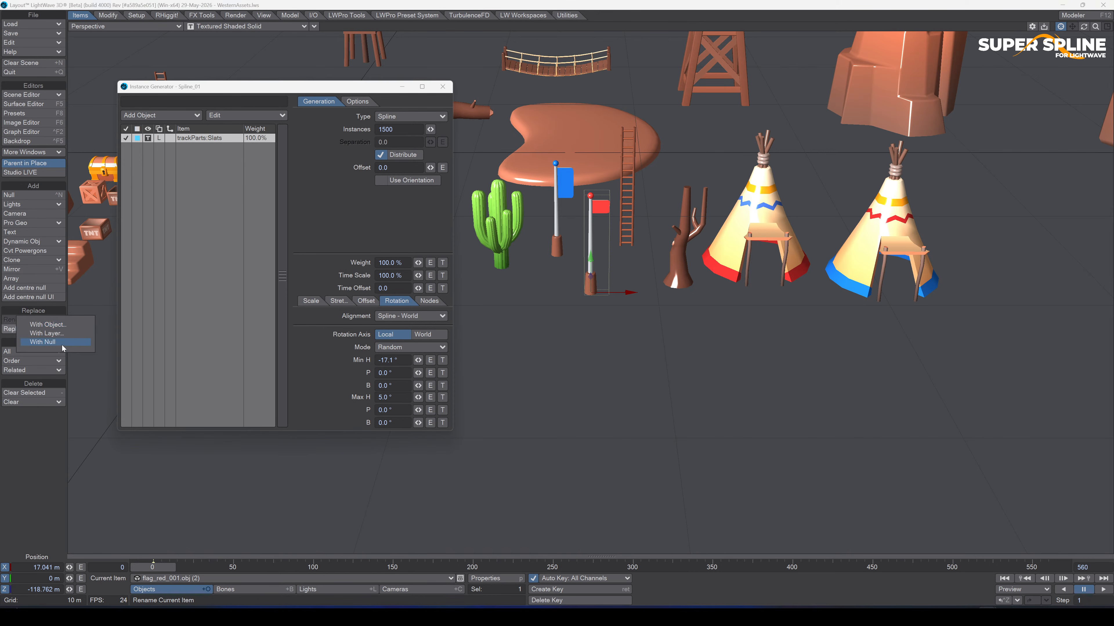
pyautogui.click(43, 341)
pyautogui.write('RedFlag')
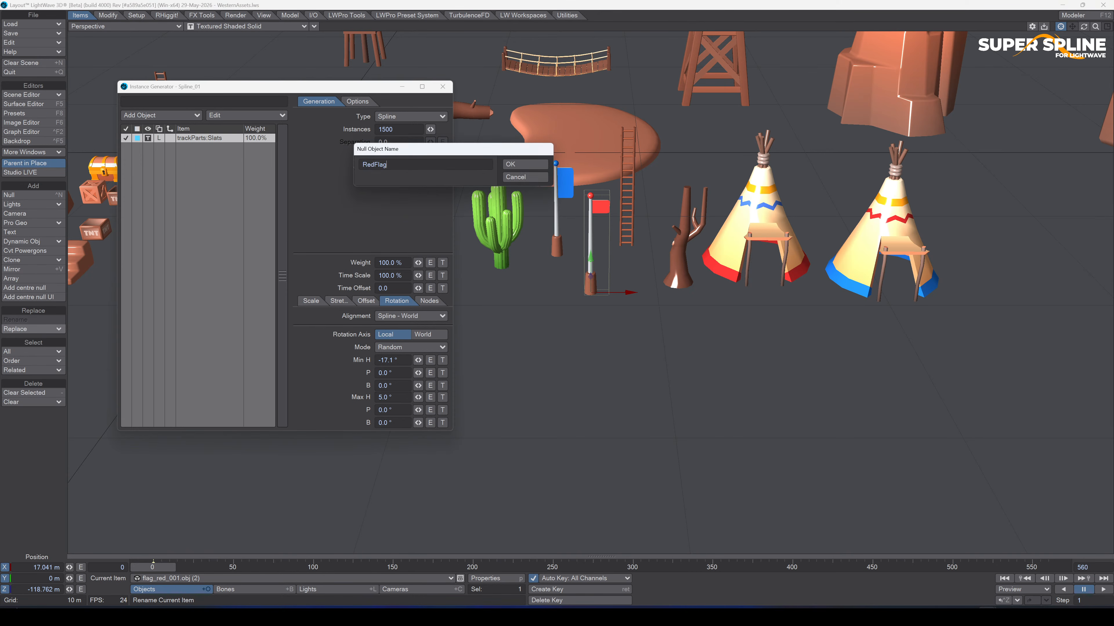
pyautogui.press('Return')
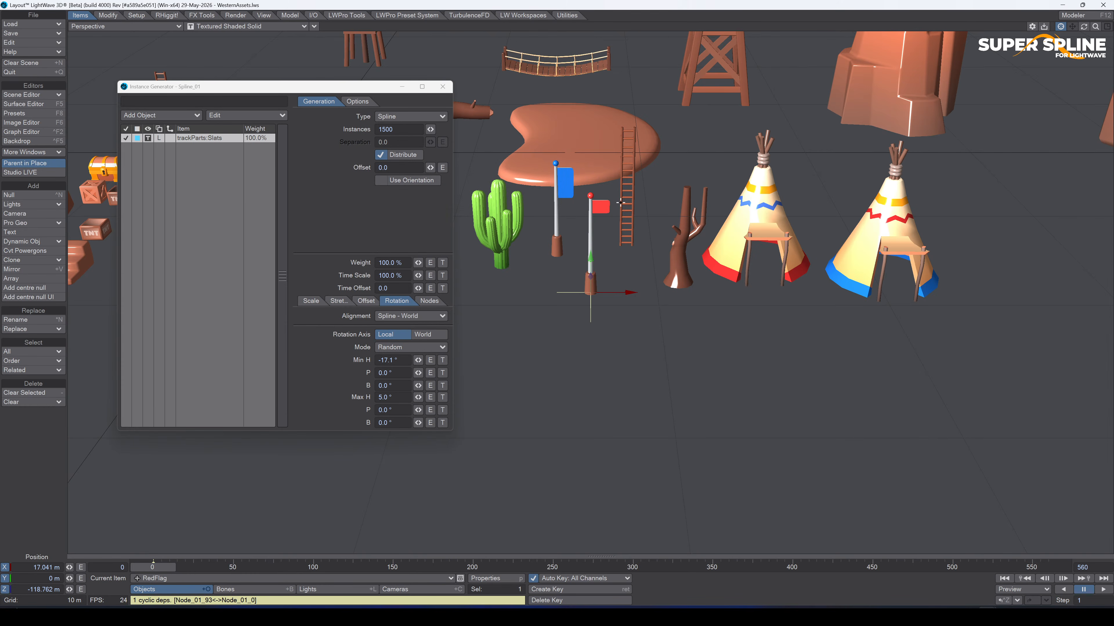
pyautogui.click(599, 206)
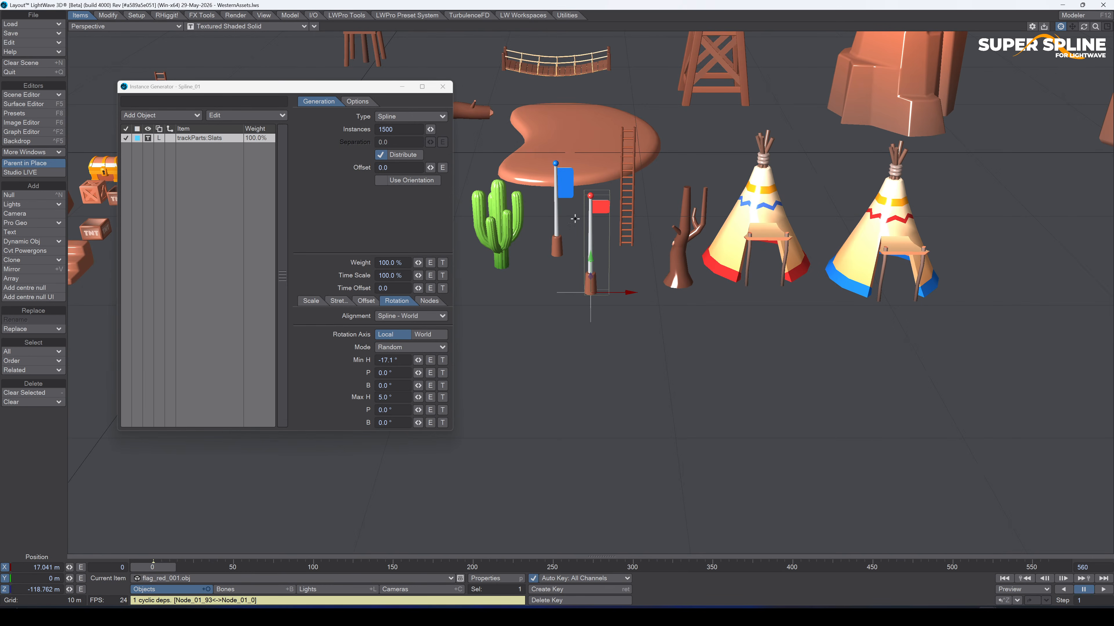
# Parent the red flag object flag_red_001.obj to the RedFlag null in its Motion Options.
pyautogui.press('m')
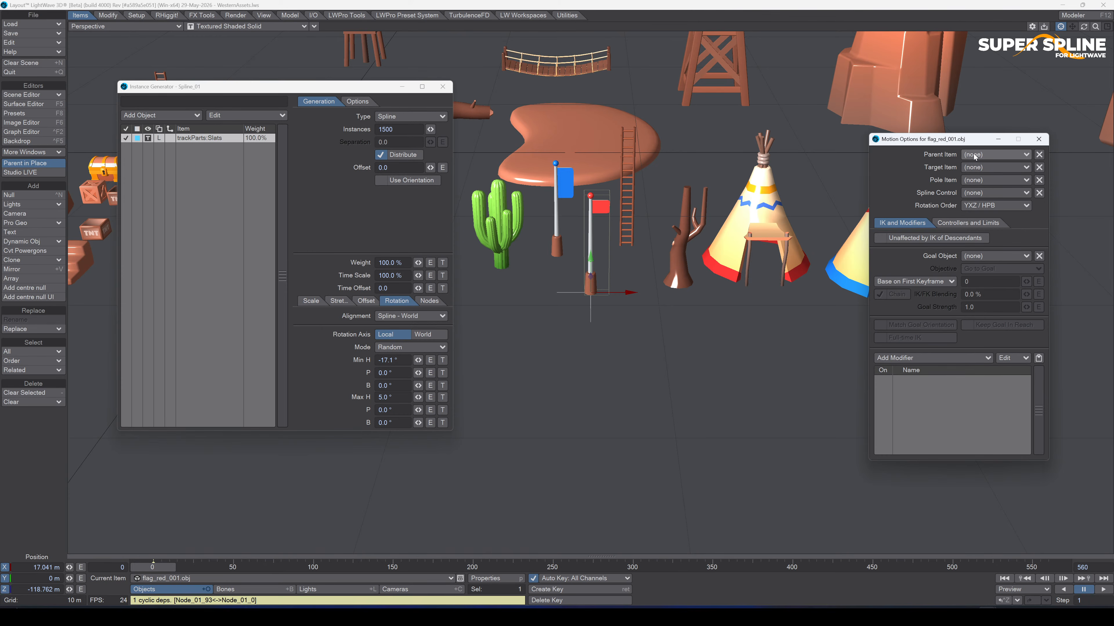
pyautogui.click(974, 155)
pyautogui.write('red')
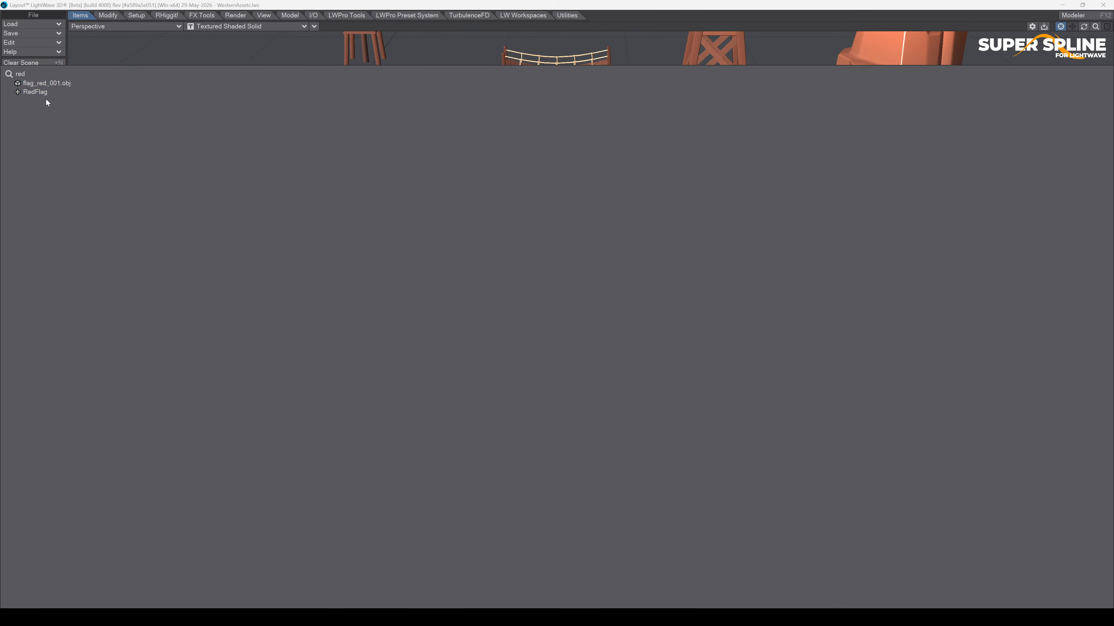
pyautogui.click(43, 92)
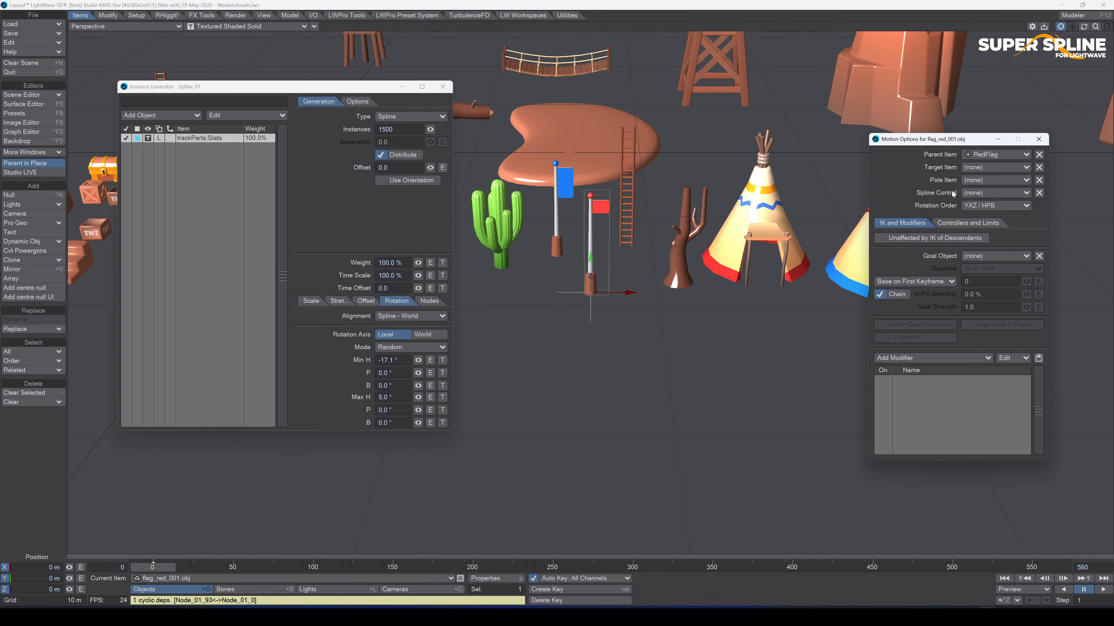
# Select the Spline_Move_01 null, centre the view on the track and show the utility tools.
pyautogui.click(1105, 27)
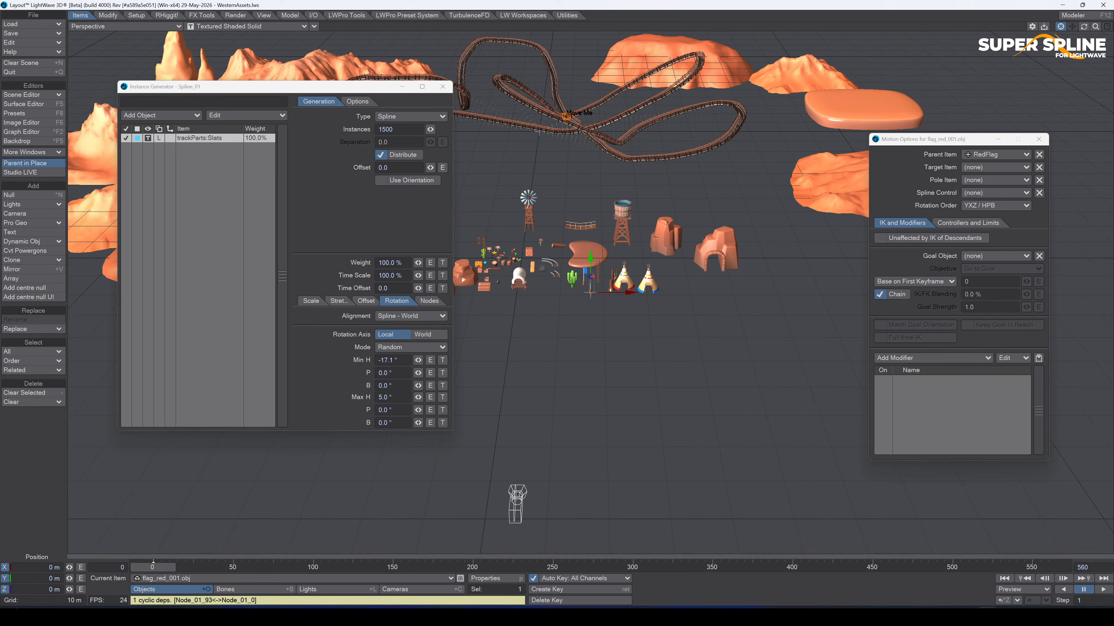
pyautogui.click(565, 116)
pyautogui.hotkey('shift', 'a')
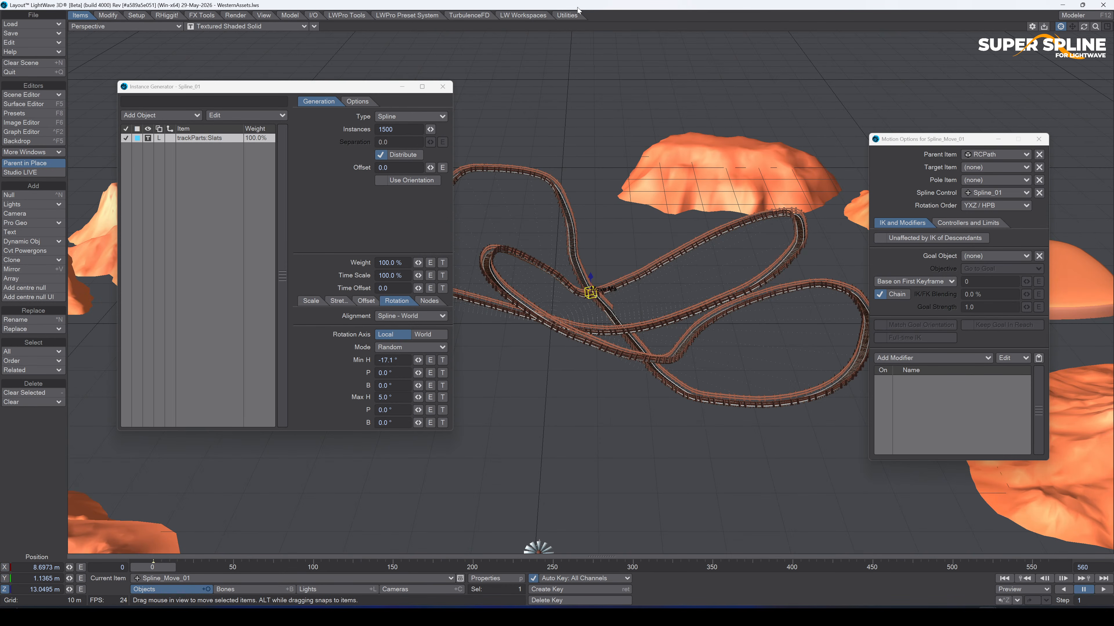
pyautogui.click(570, 15)
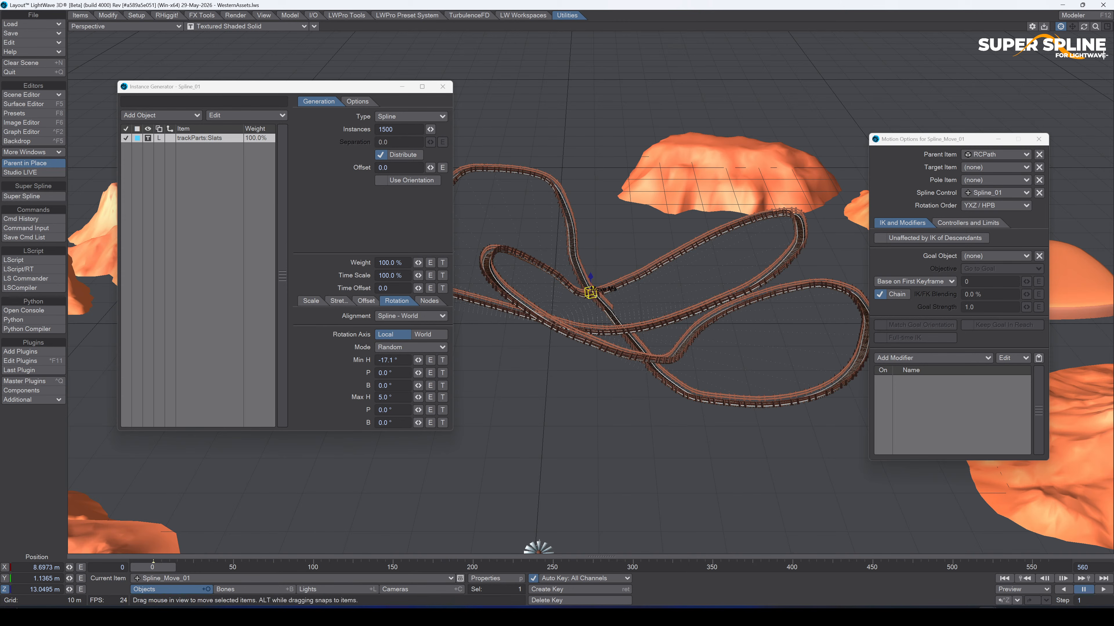
pyautogui.moveTo(1096, 27); pyautogui.dragTo(1106, 27)
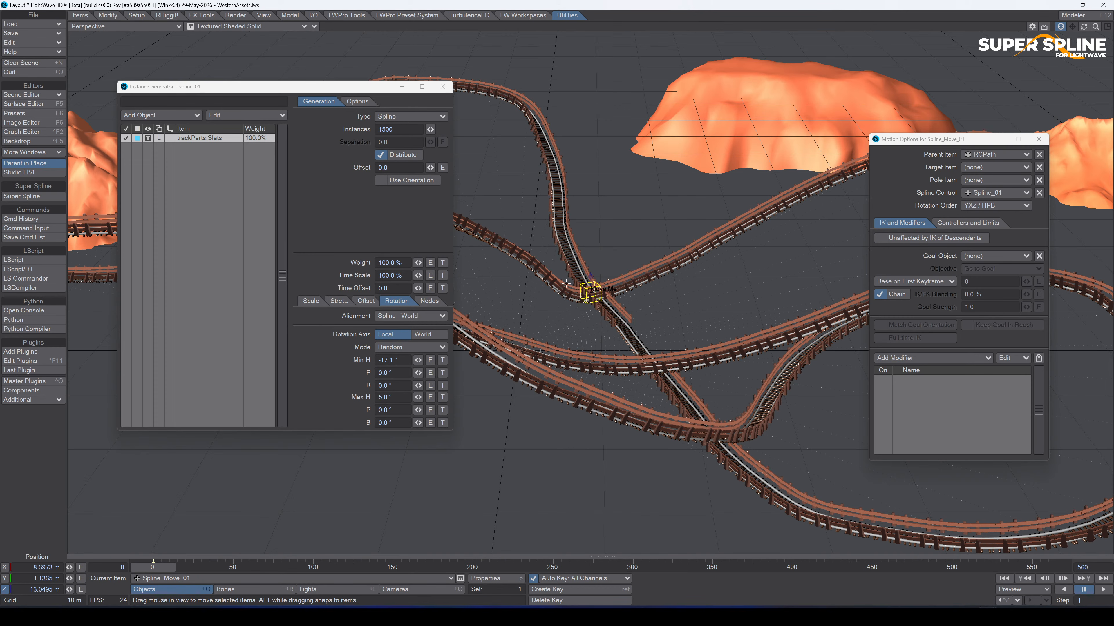
pyautogui.click(709, 88)
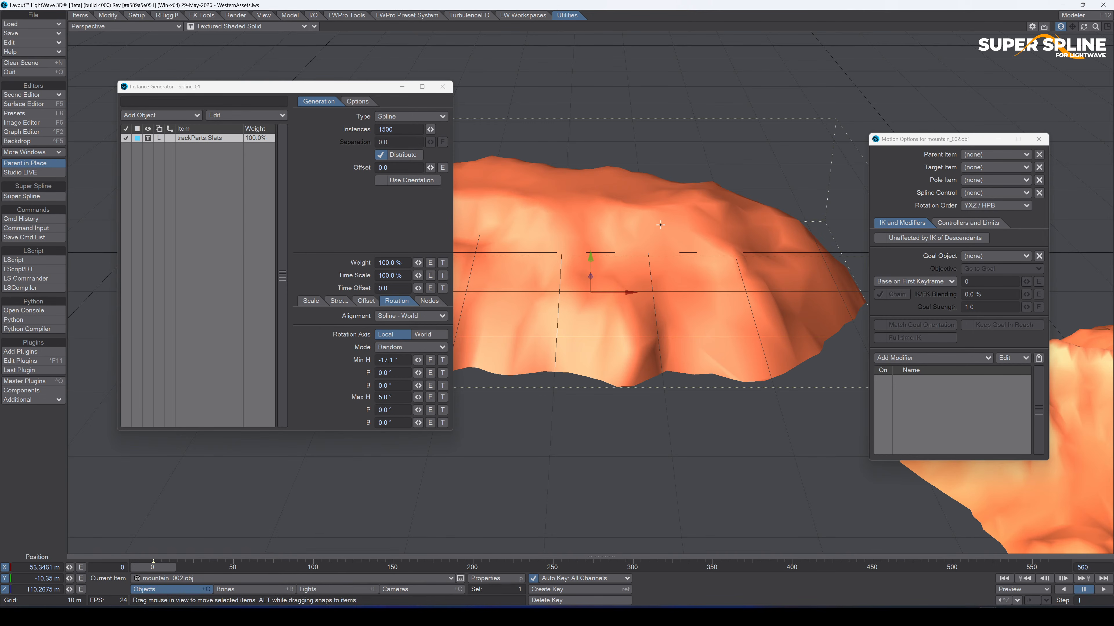
pyautogui.moveTo(1095, 26); pyautogui.dragTo(1072, 27)
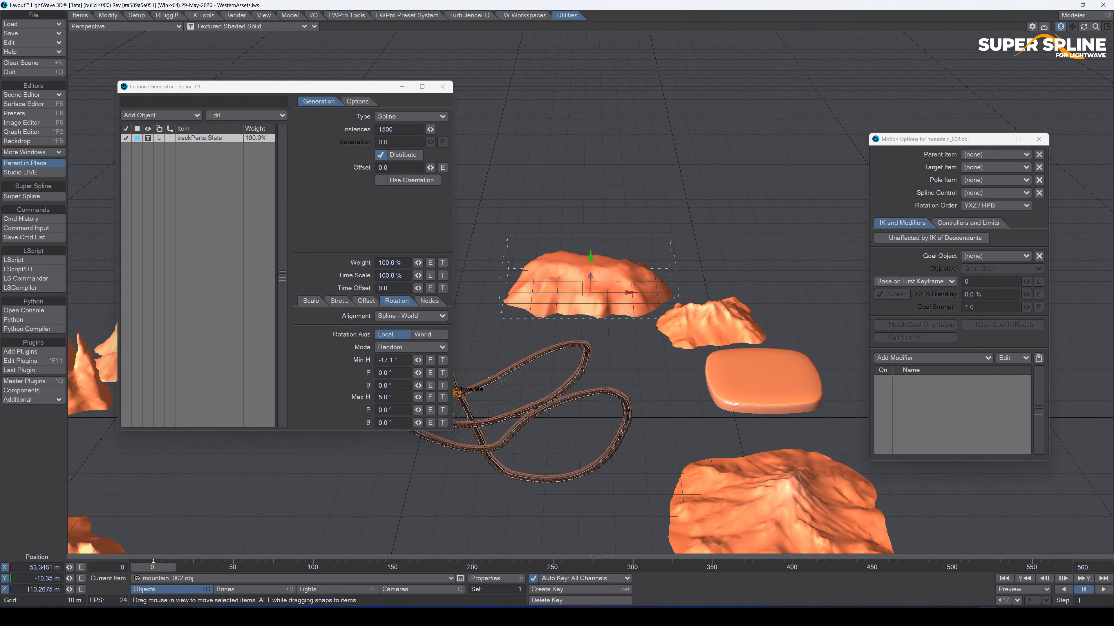
# Reselect Spline_Move_01, open Super Spline, move its window clear of the track and select the spline Spline_01.
pyautogui.click(216, 579)
pyautogui.write('move')
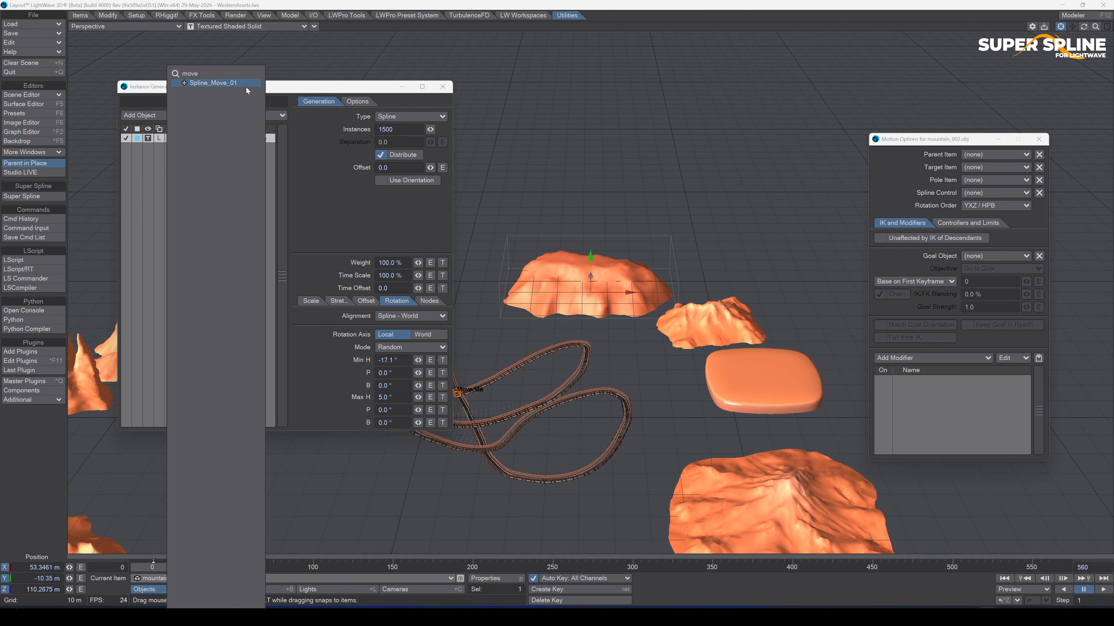
pyautogui.click(247, 87)
pyautogui.click(57, 196)
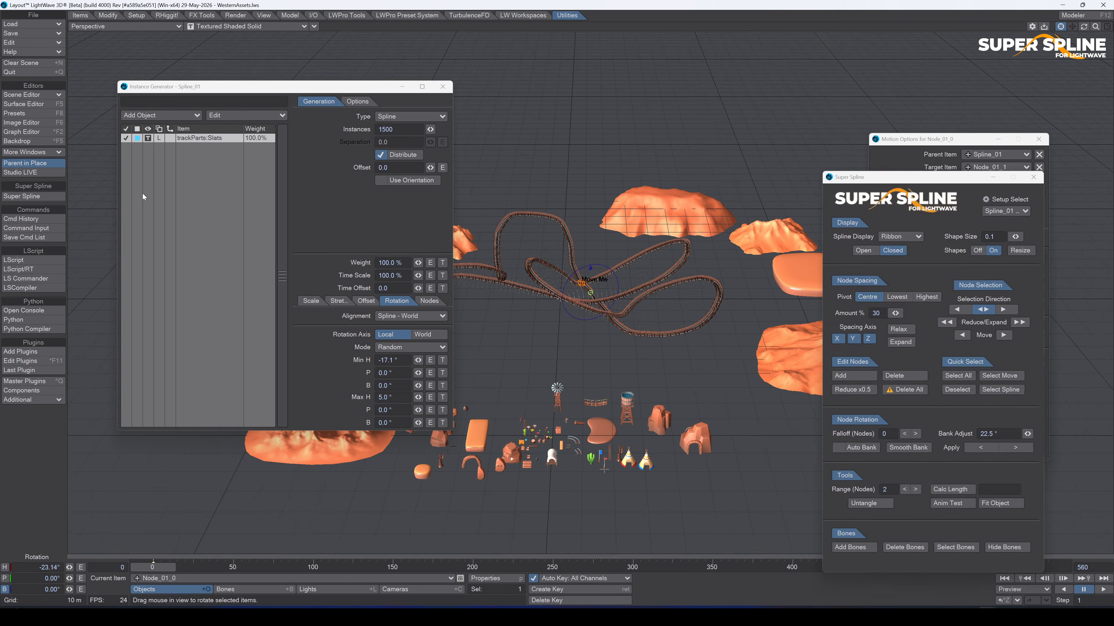
pyautogui.moveTo(955, 183); pyautogui.dragTo(229, 78)
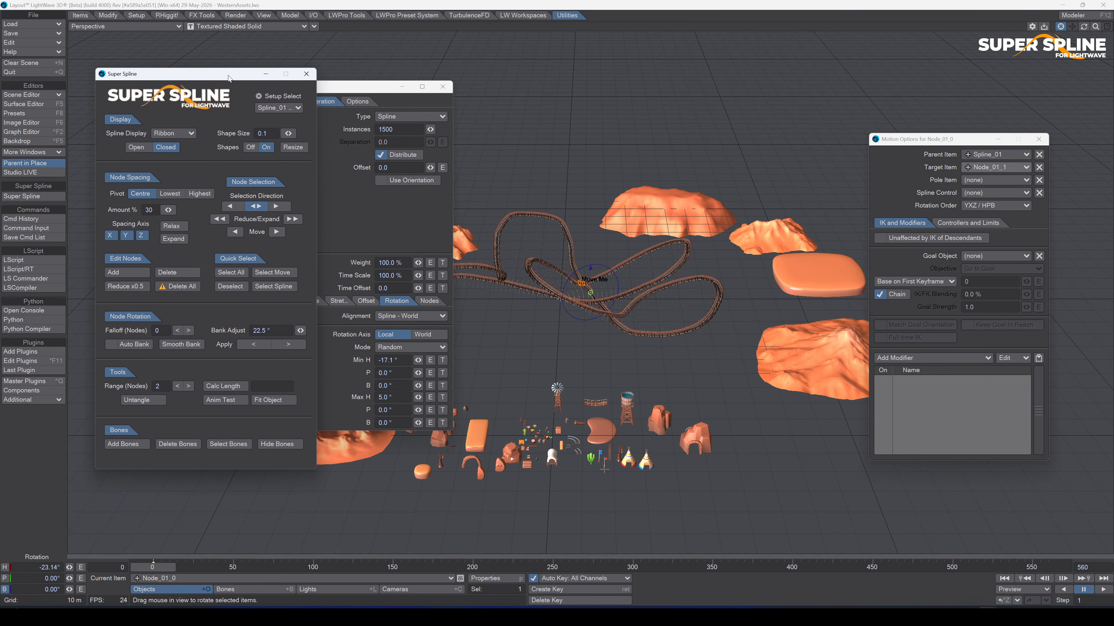
pyautogui.click(274, 286)
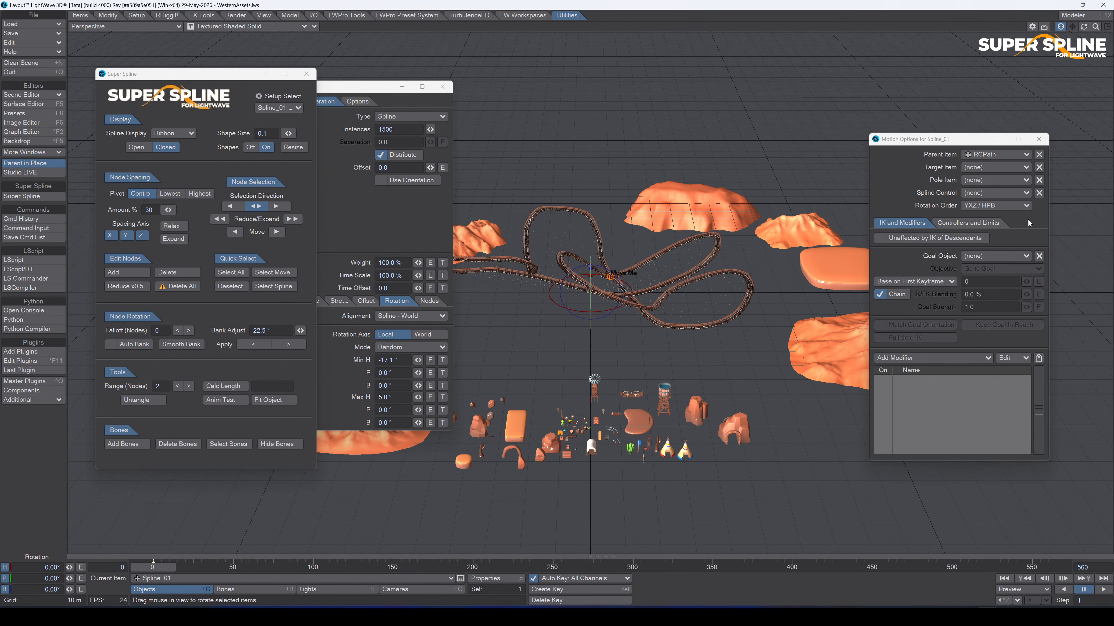
# Add a second Instance Generator to Spline_01 in Object Properties and open its settings.
pyautogui.press('p')
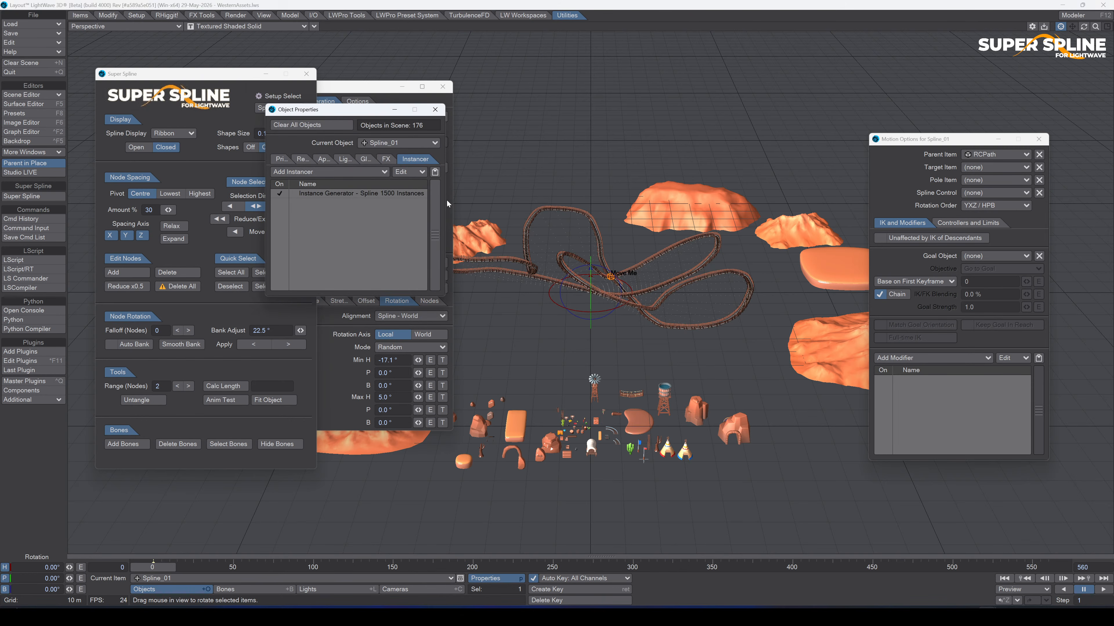
pyautogui.click(328, 174)
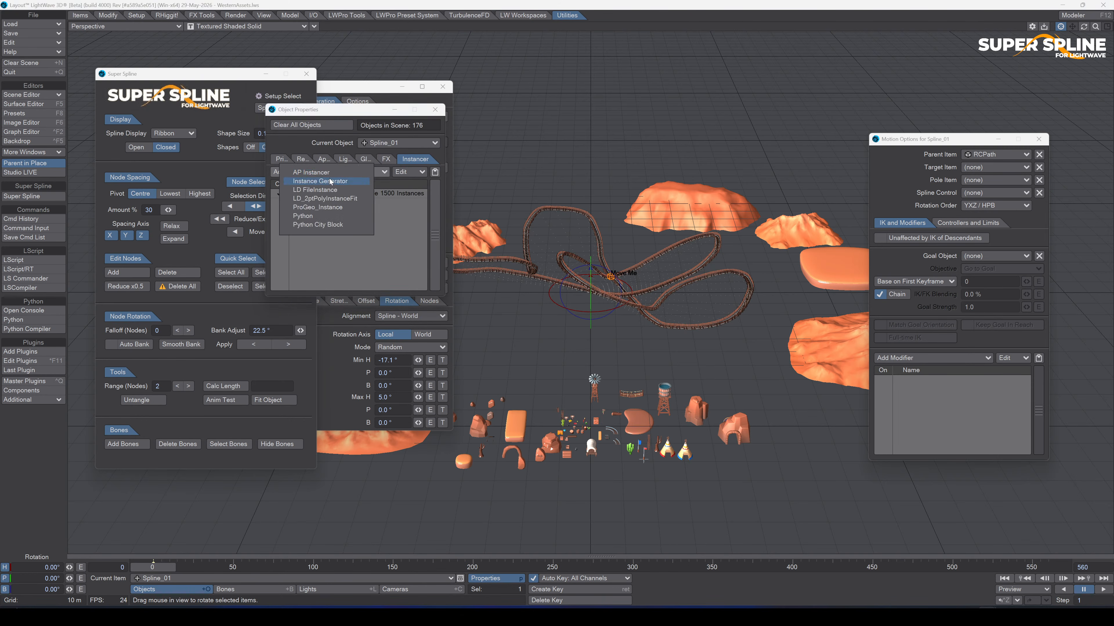
pyautogui.click(326, 181)
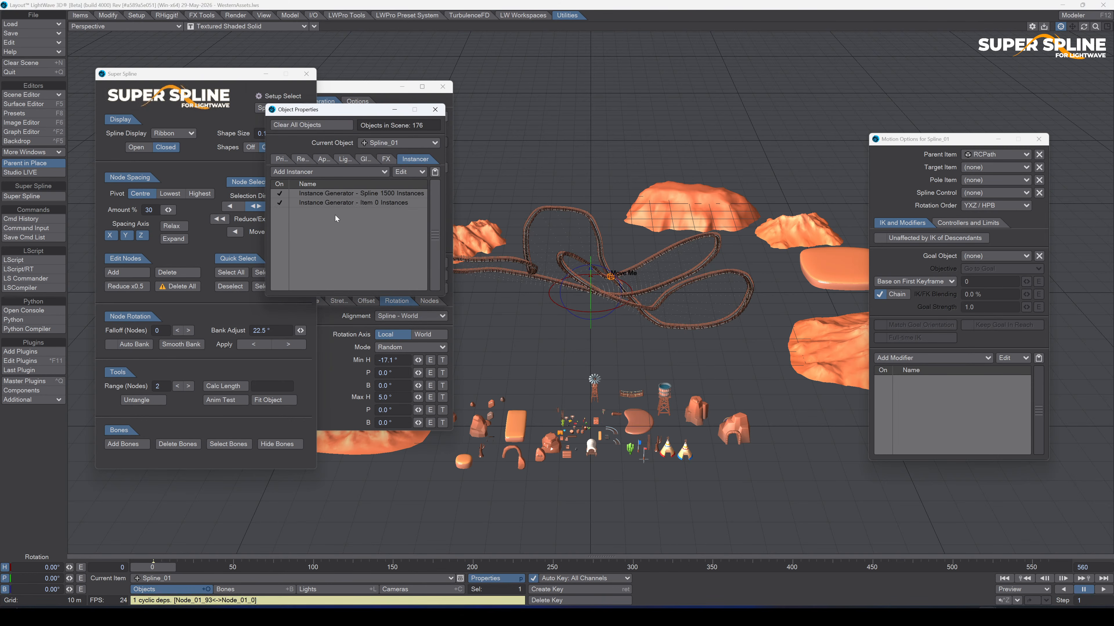
pyautogui.doubleClick(362, 204)
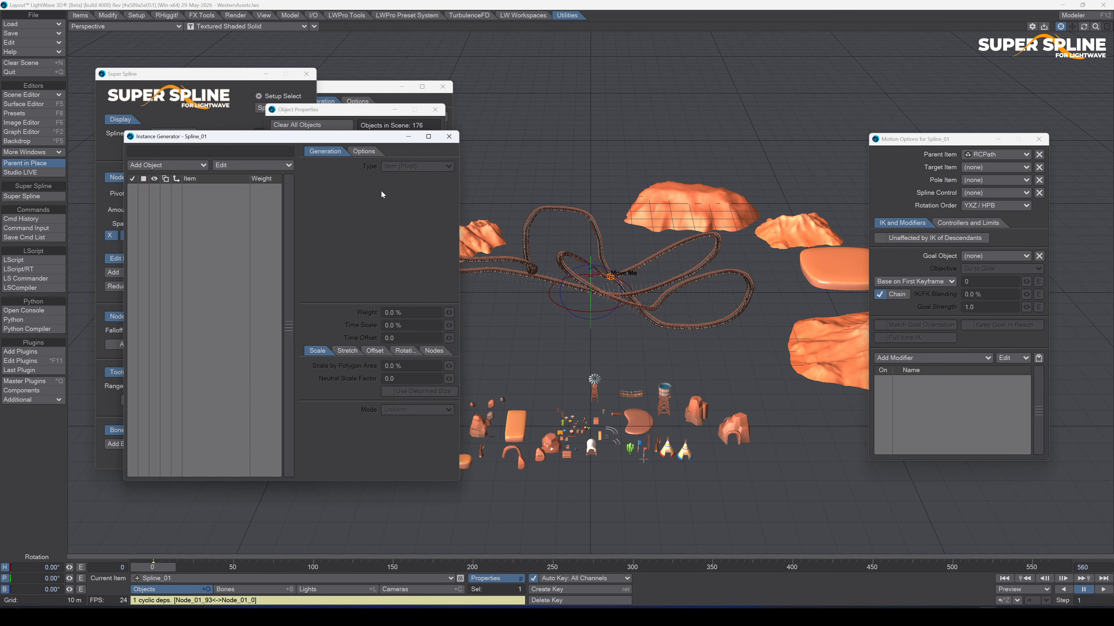
# Add RedFlag to the new generator, include its child hierarchy, and display its instances as Textured Shaded Solid.
pyautogui.click(163, 166)
pyautogui.write('red')
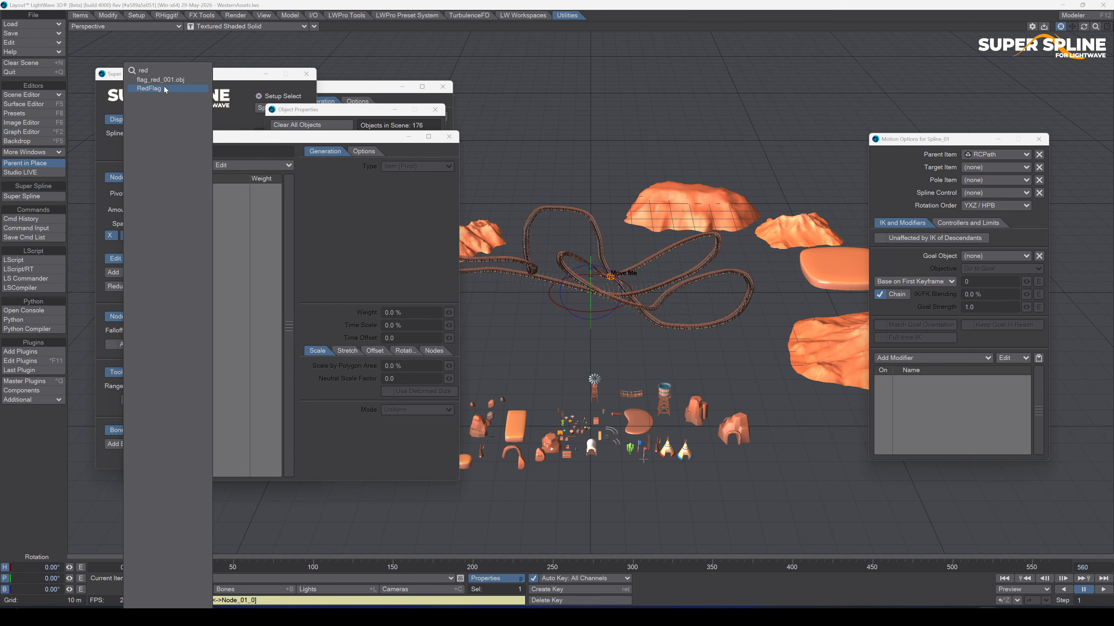
pyautogui.click(196, 89)
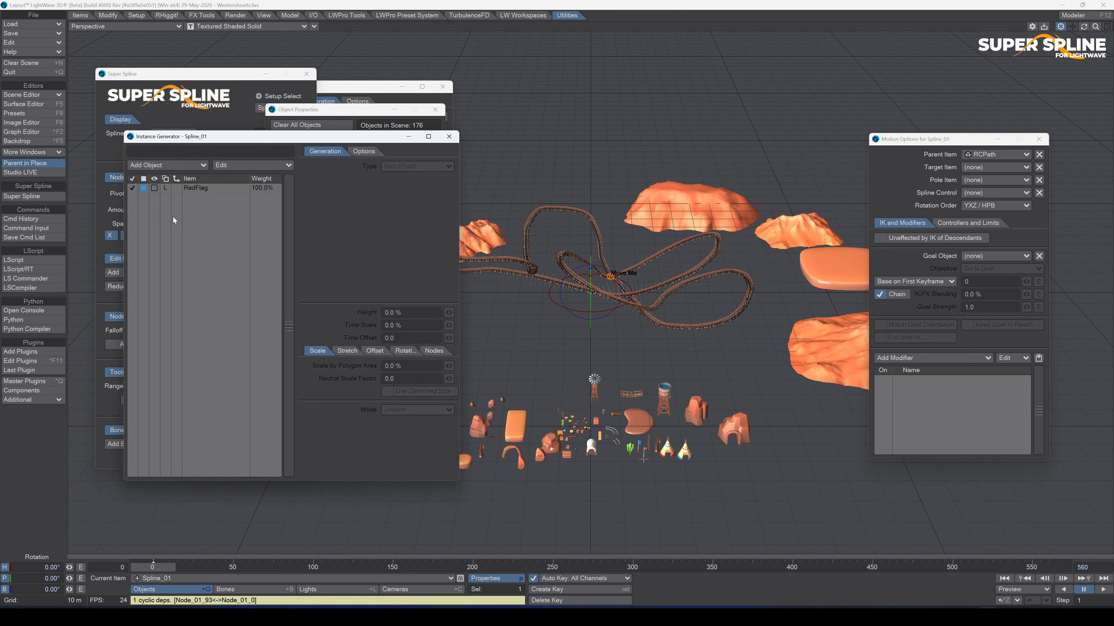
pyautogui.click(192, 189)
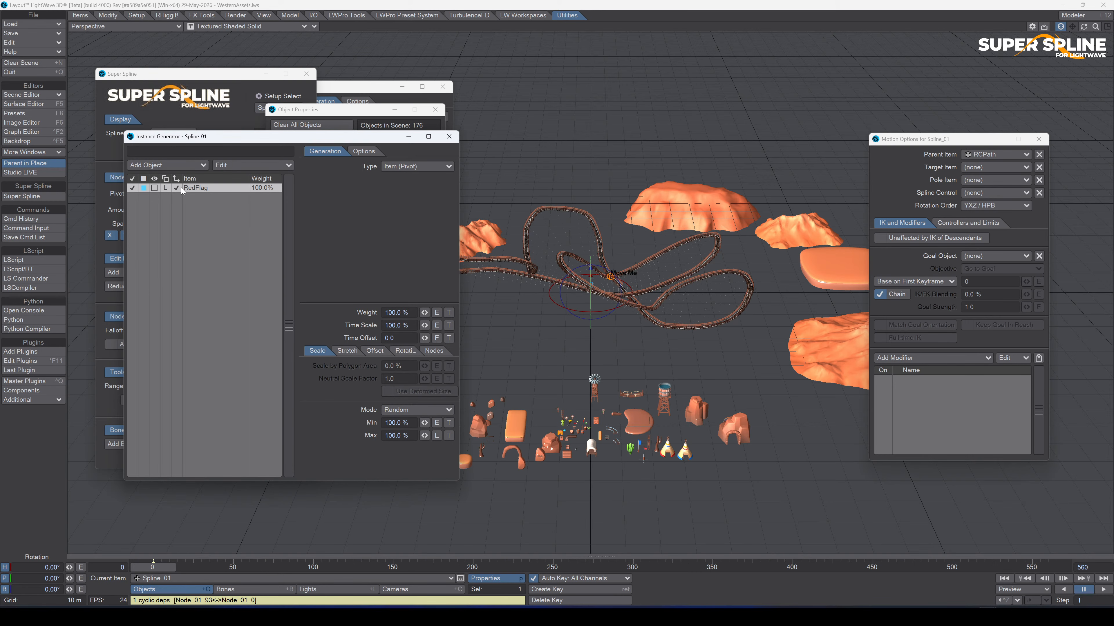
pyautogui.click(154, 188)
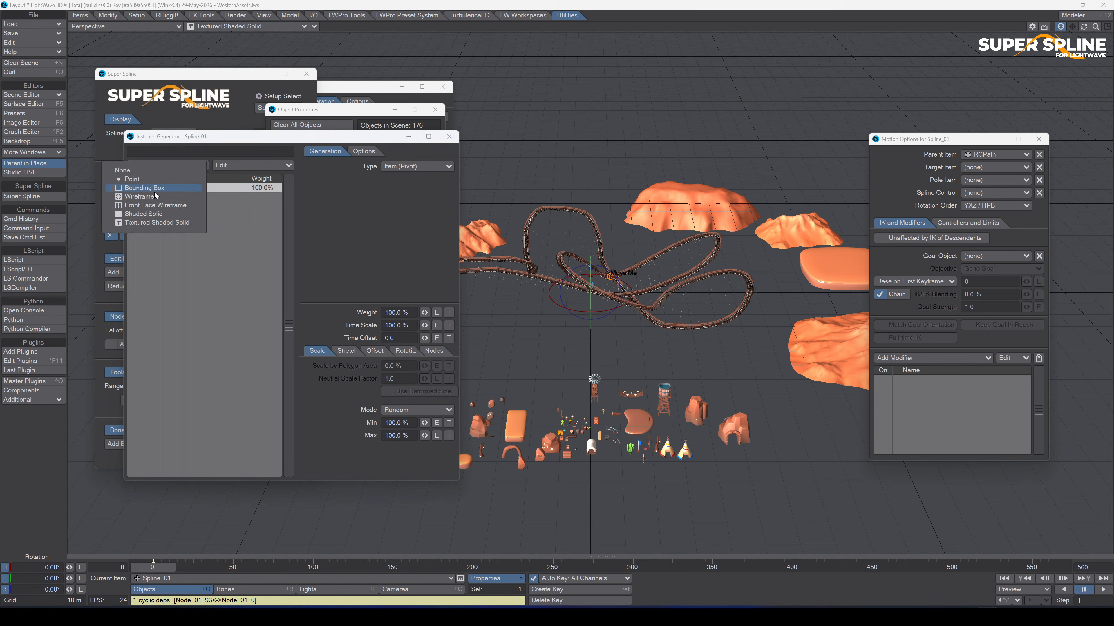
pyautogui.click(176, 224)
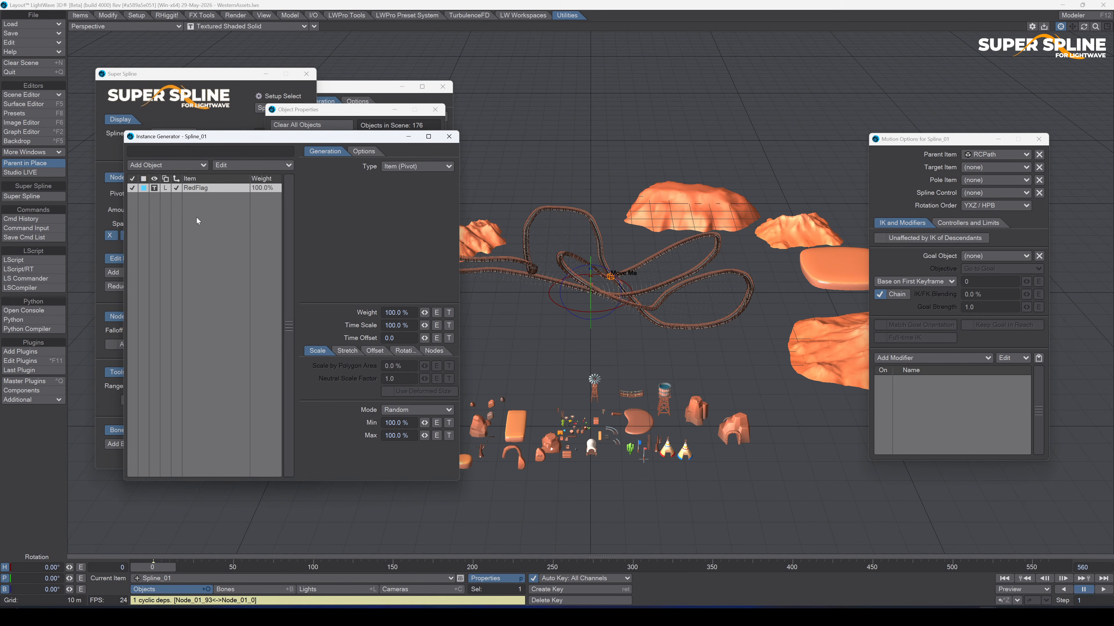
# Set the RedFlag generation type to Spline with Distribute enabled and 45 instances.
pyautogui.click(415, 167)
pyautogui.click(418, 237)
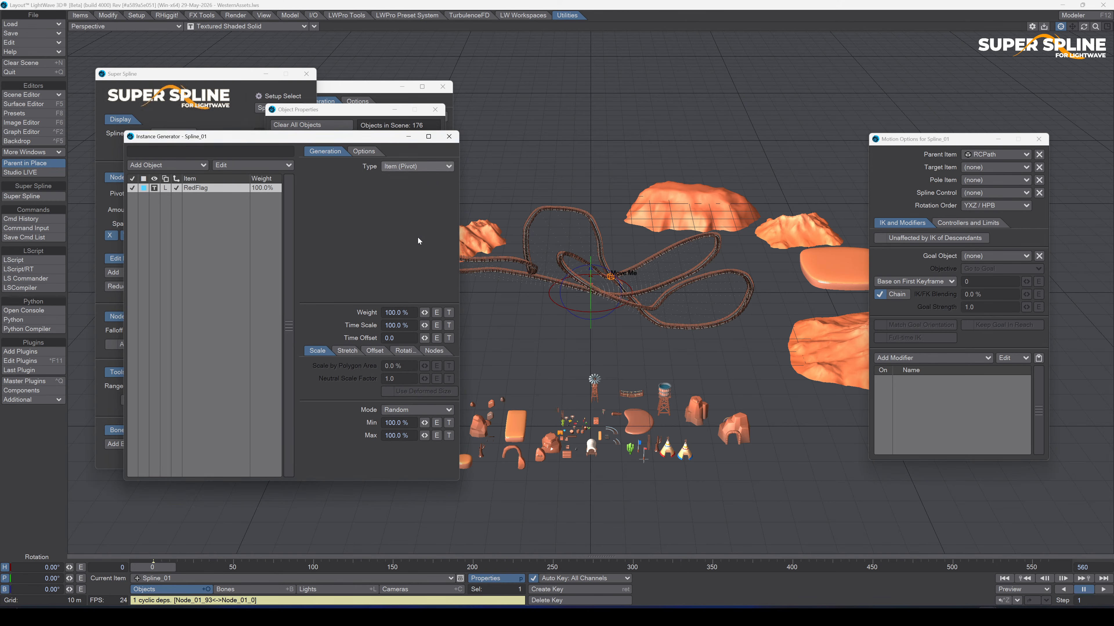
pyautogui.click(407, 204)
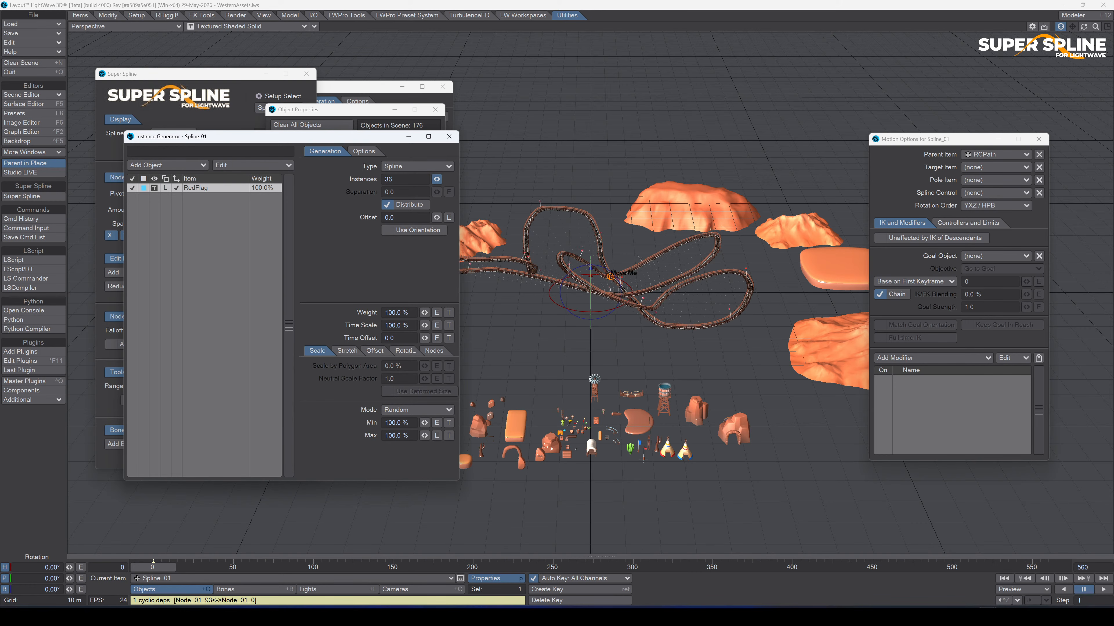
pyautogui.moveTo(437, 179); pyautogui.dragTo(441, 179)
# Set the offset mode of the RedFlag instances to Uniform.
pyautogui.moveTo(1102, 27); pyautogui.dragTo(1045, 32)
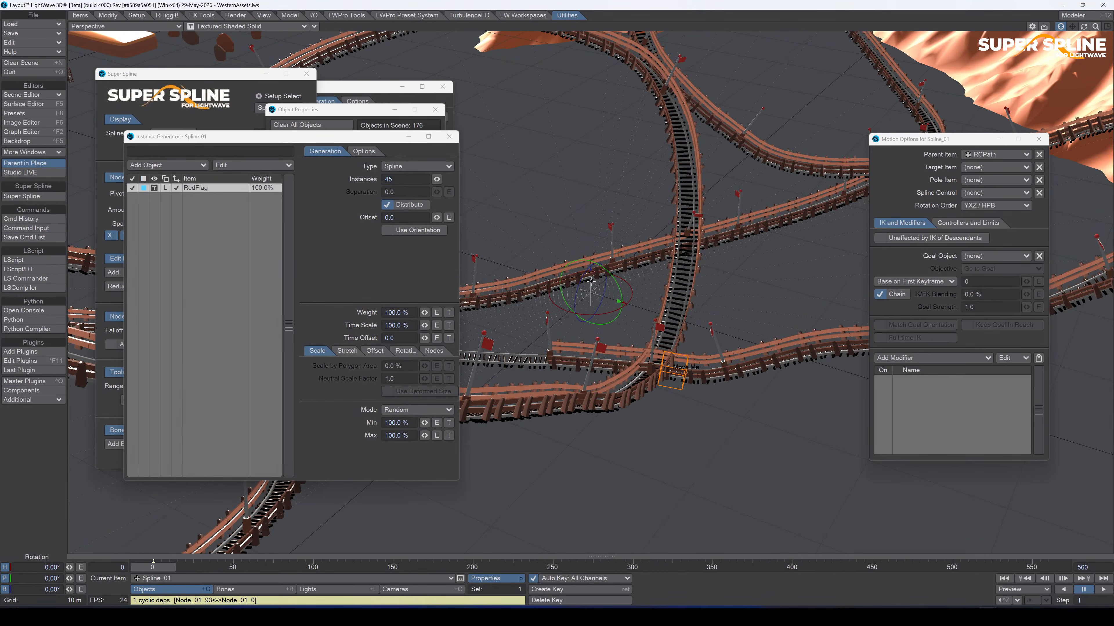
pyautogui.click(375, 351)
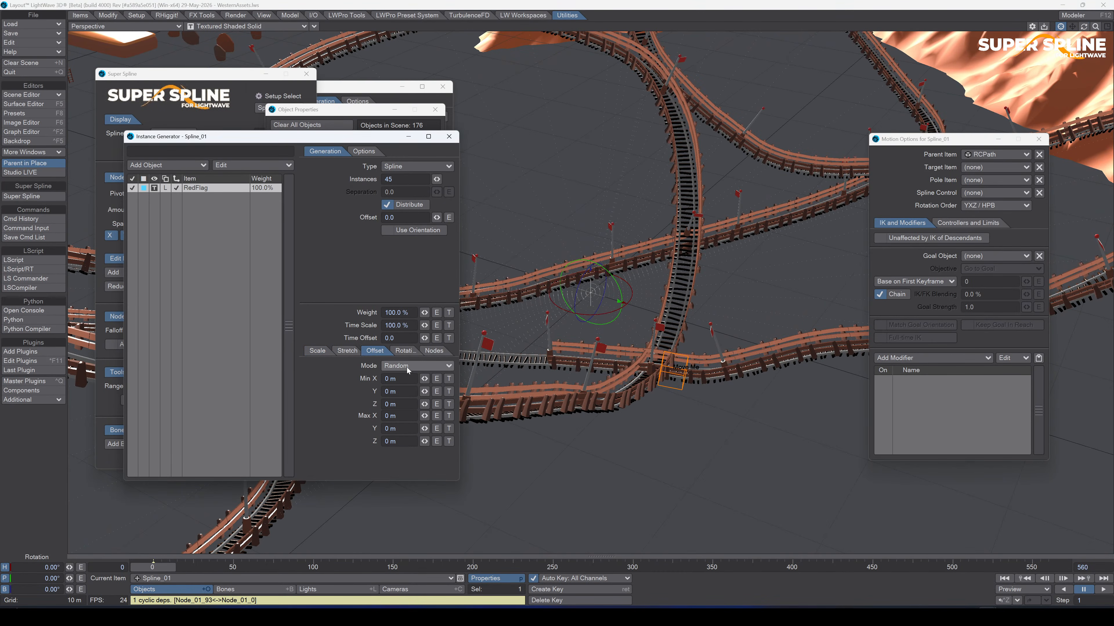
pyautogui.click(422, 366)
pyautogui.click(419, 354)
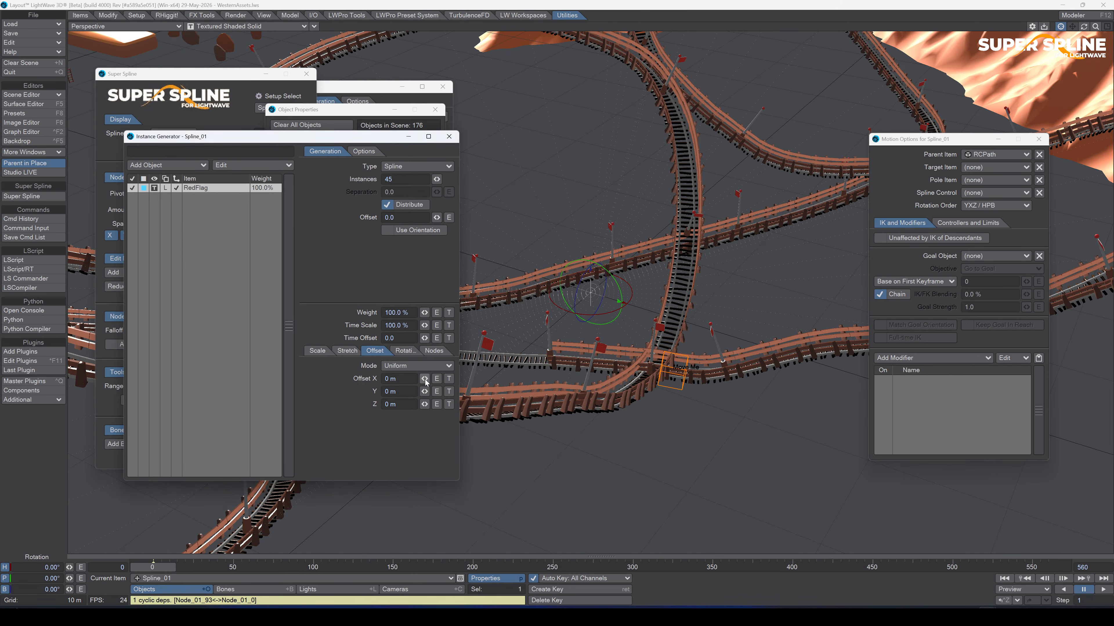
# Try an X offset of 5.92 m on the RedFlag instances and set it back to 0 m.
pyautogui.moveTo(424, 379); pyautogui.dragTo(445, 371)
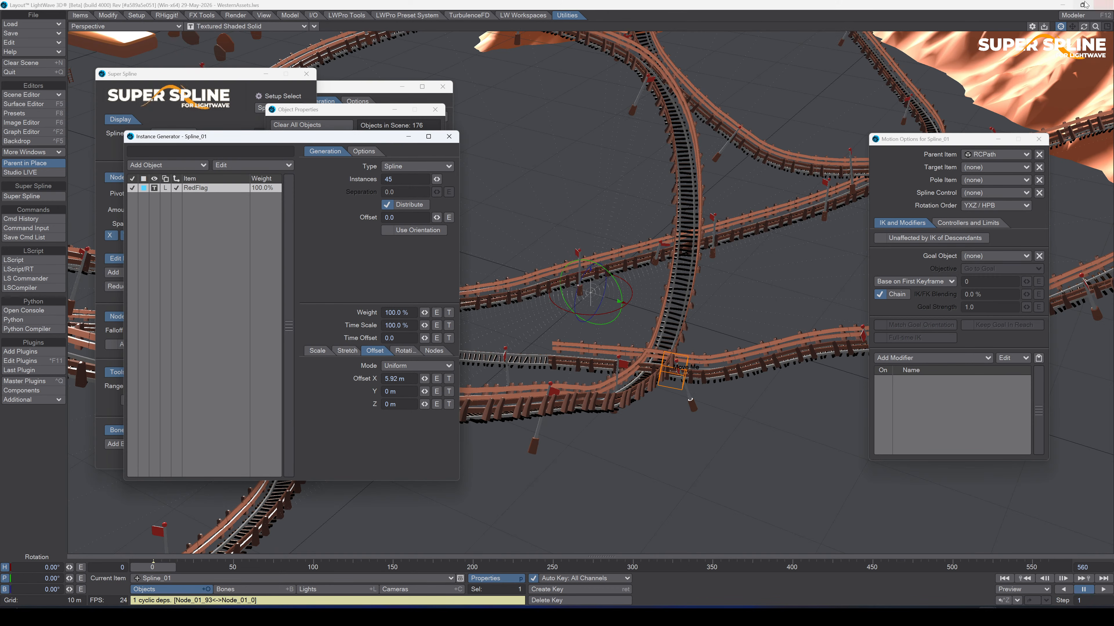
pyautogui.click(407, 382)
pyautogui.write('00')
pyautogui.press('Return')
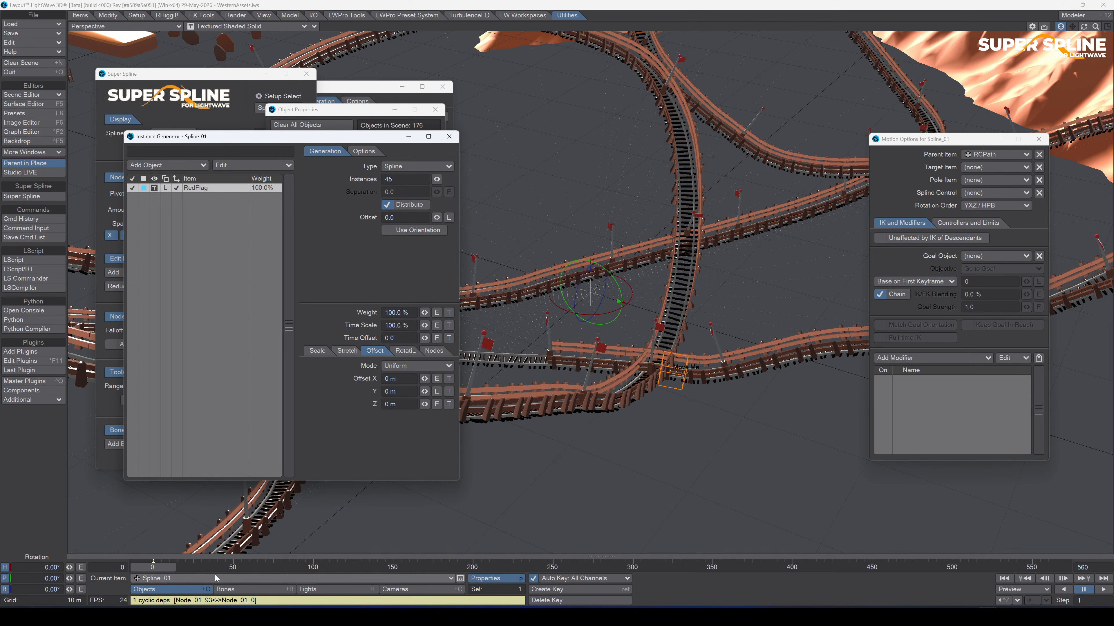
pyautogui.click(214, 584)
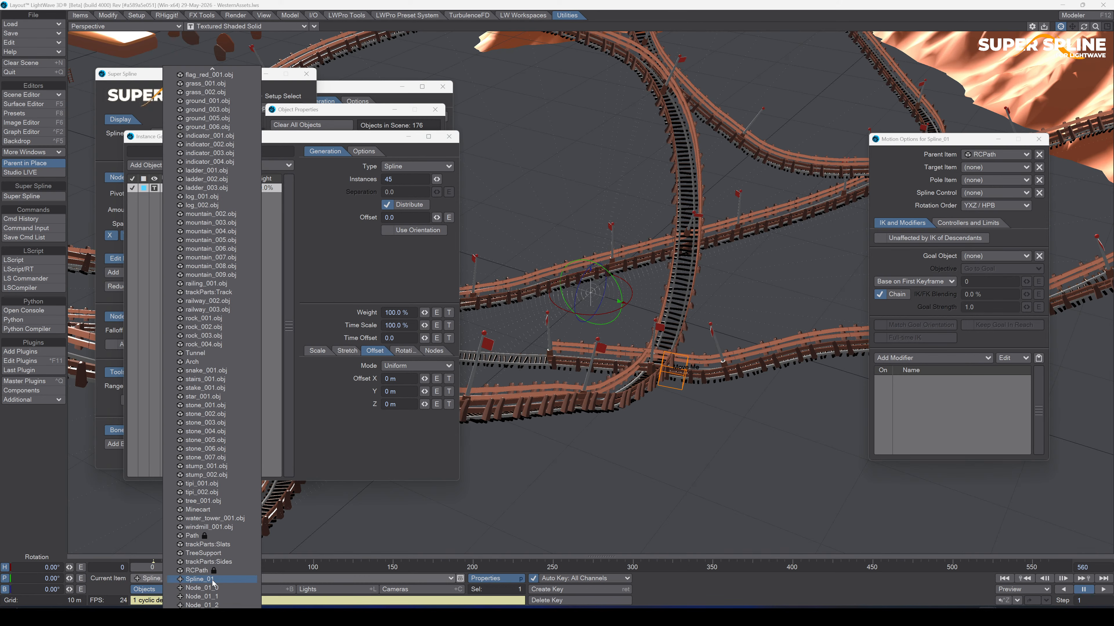
pyautogui.write('red')
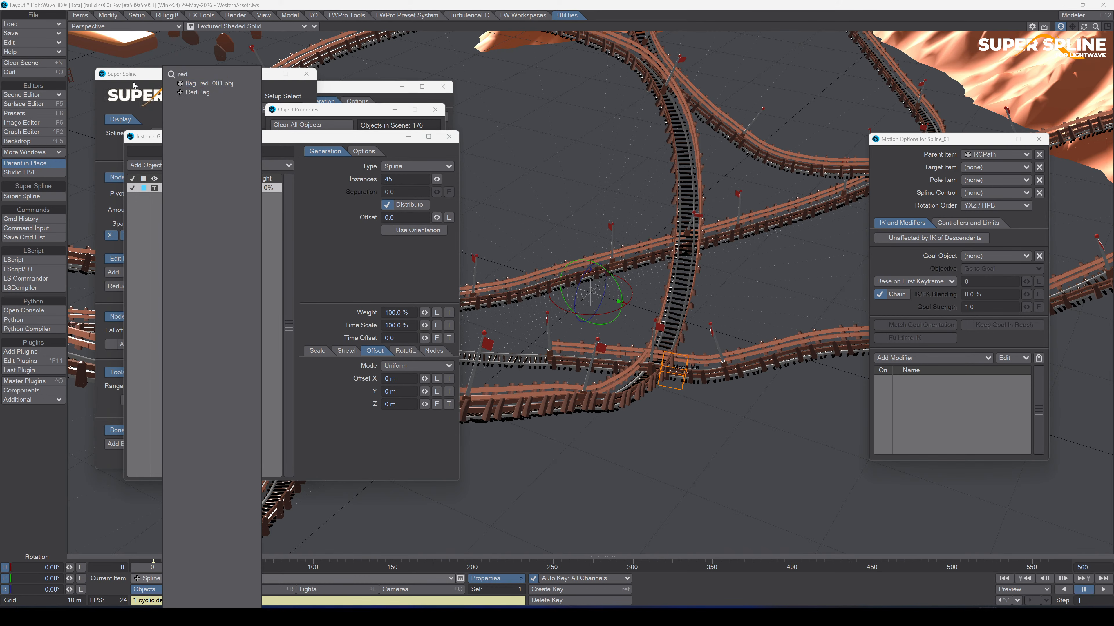
pyautogui.click(196, 92)
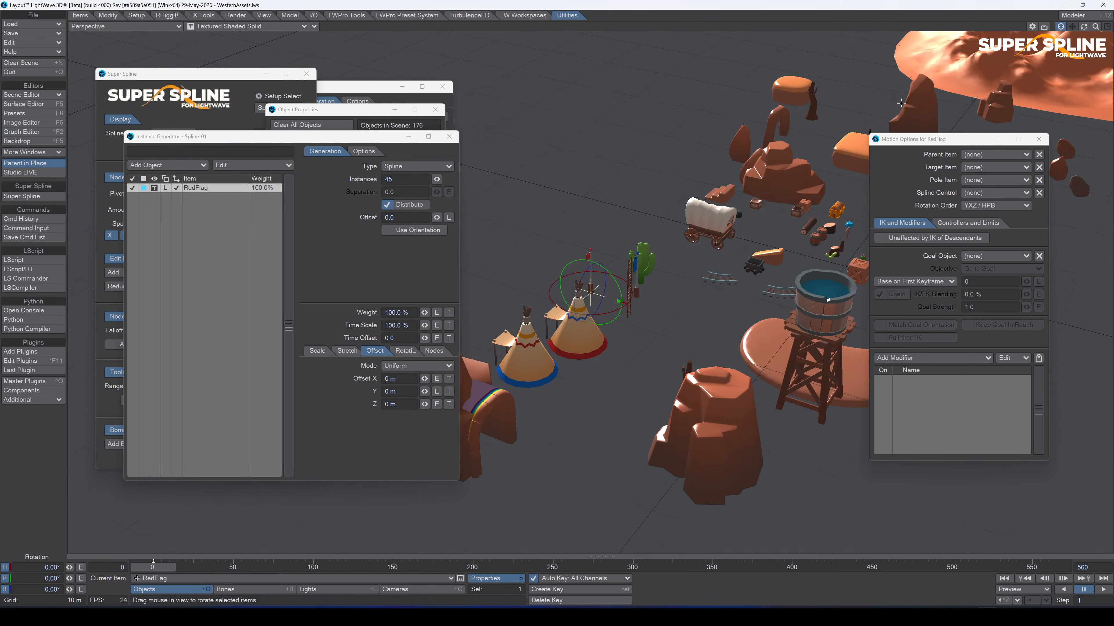
pyautogui.click(591, 249)
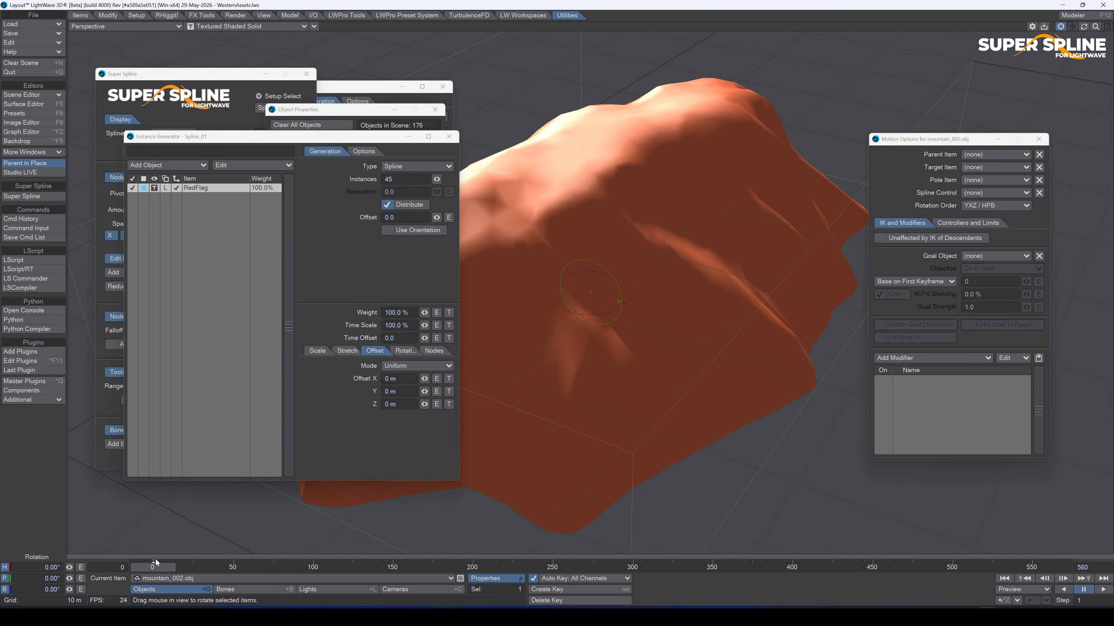
# Make RedFlag the current item to bring its original into view, and select its child mesh flag_red_001.obj.
pyautogui.click(181, 578)
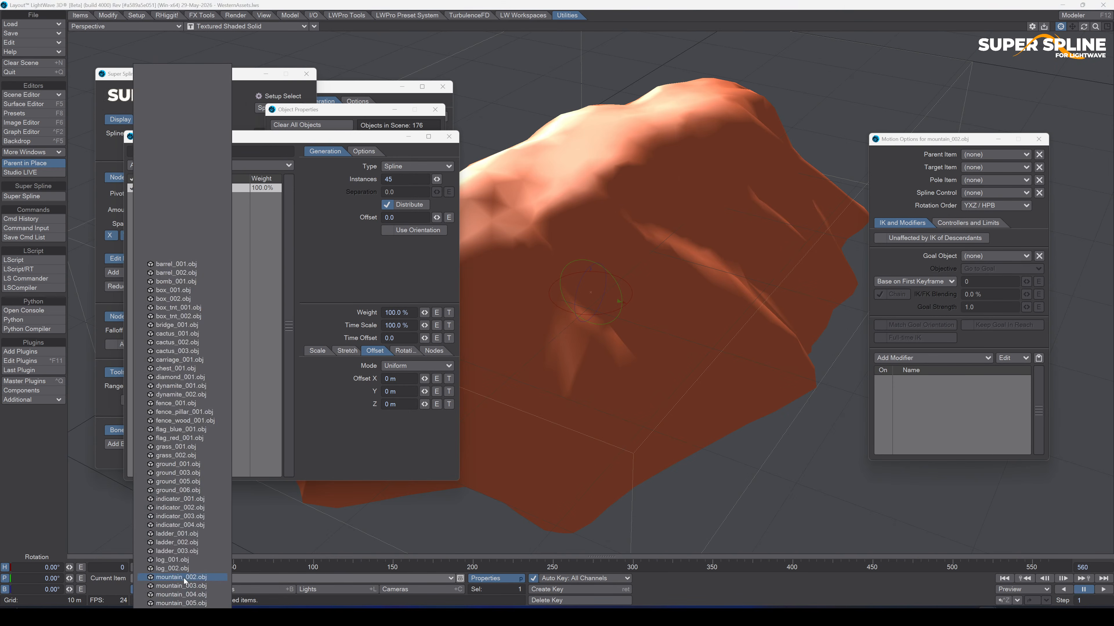
pyautogui.write('red')
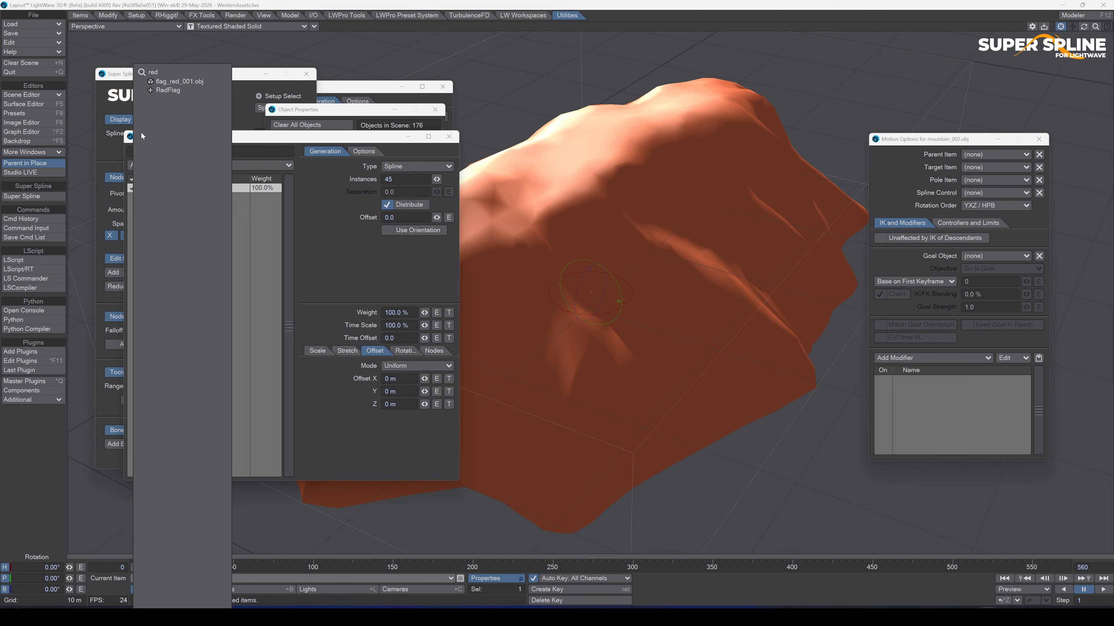
pyautogui.click(168, 90)
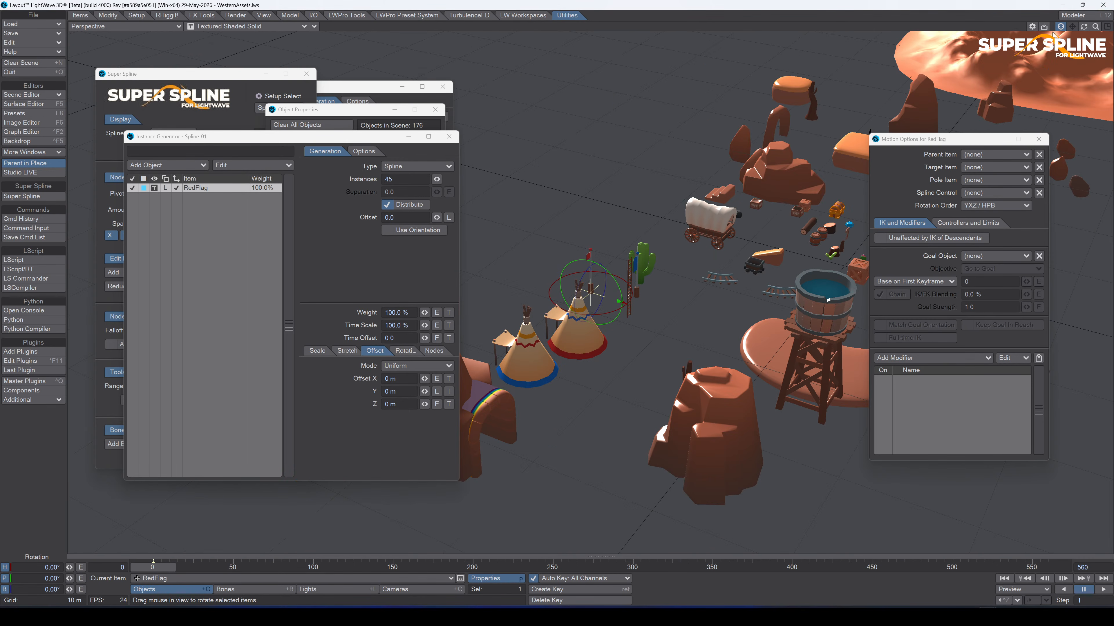
pyautogui.click(587, 254)
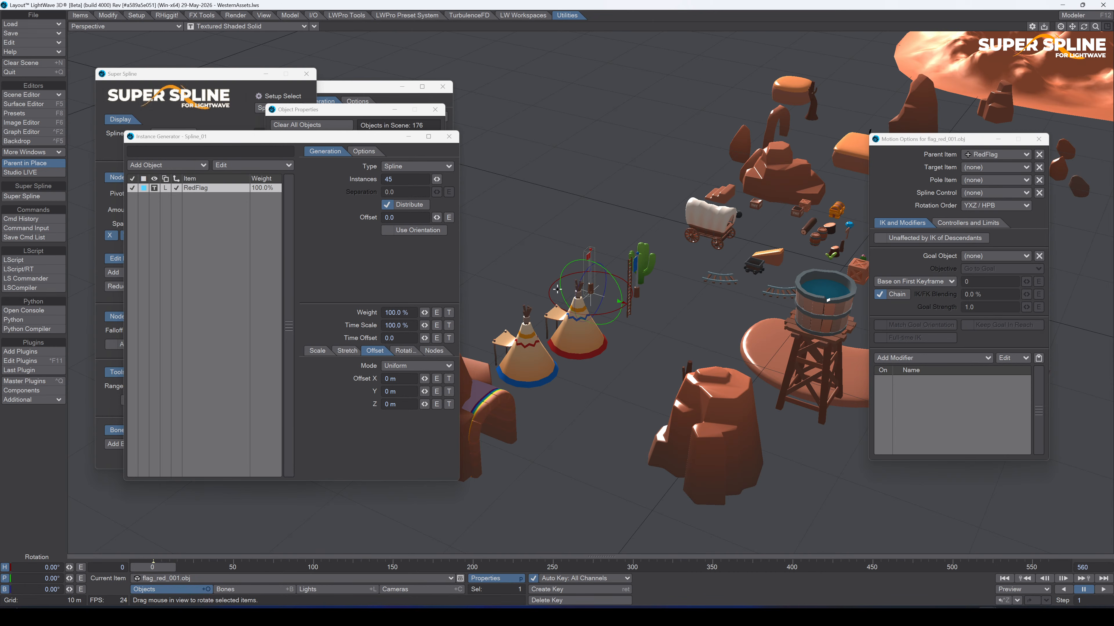
# Restrict movement to the X axis and shift flag_red_001.obj to X -1.15 m so the flag instances stand beside the track.
pyautogui.click(148, 82)
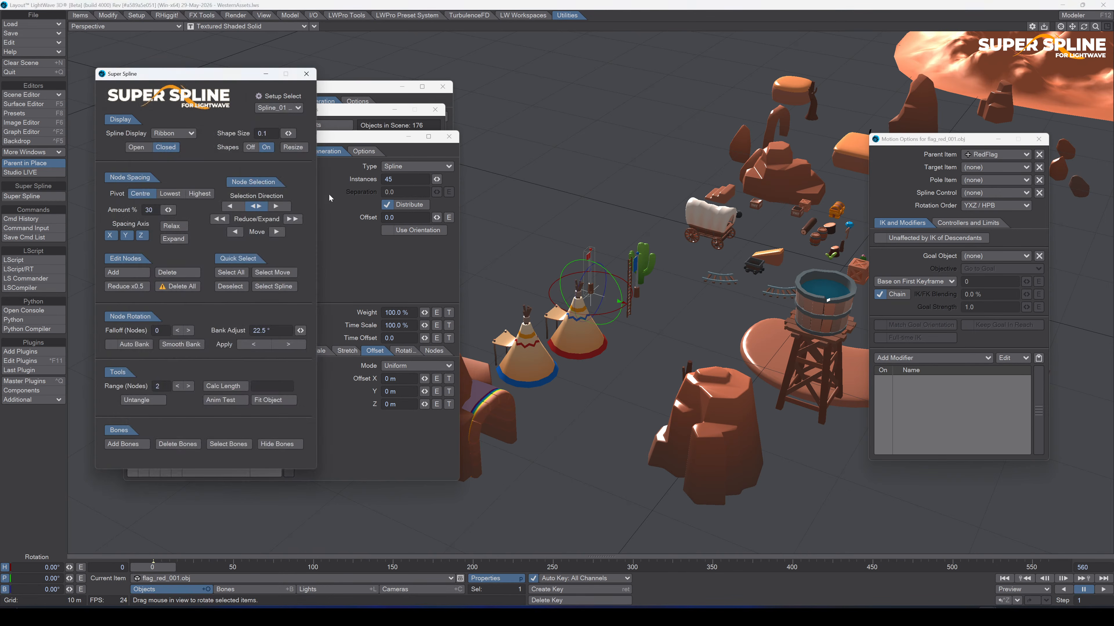
pyautogui.moveTo(1095, 27); pyautogui.dragTo(1061, 30)
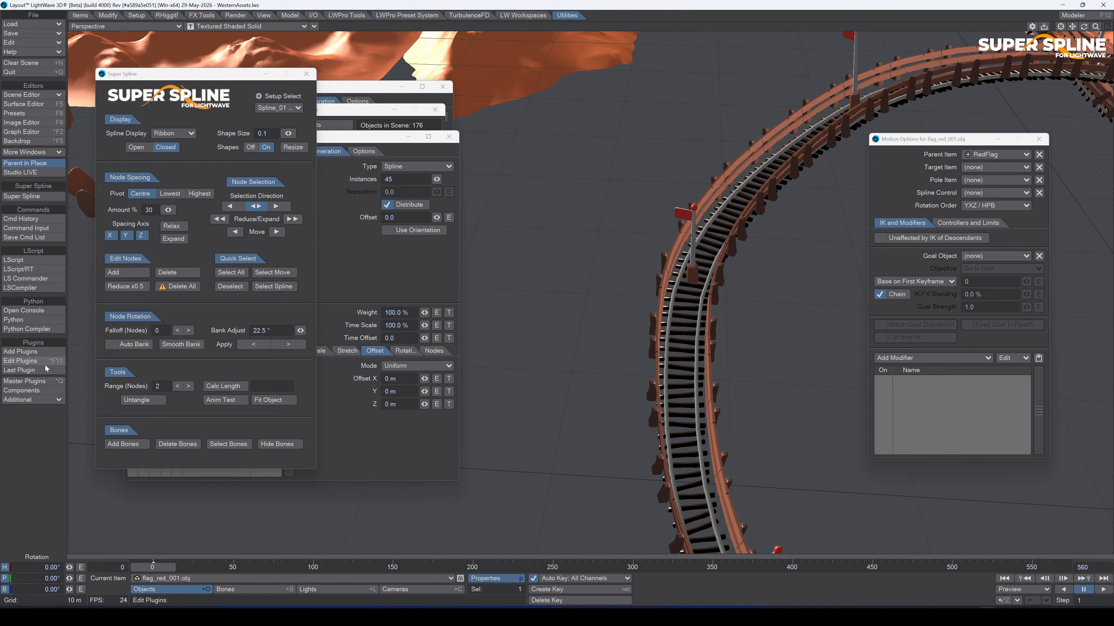
pyautogui.press('t')
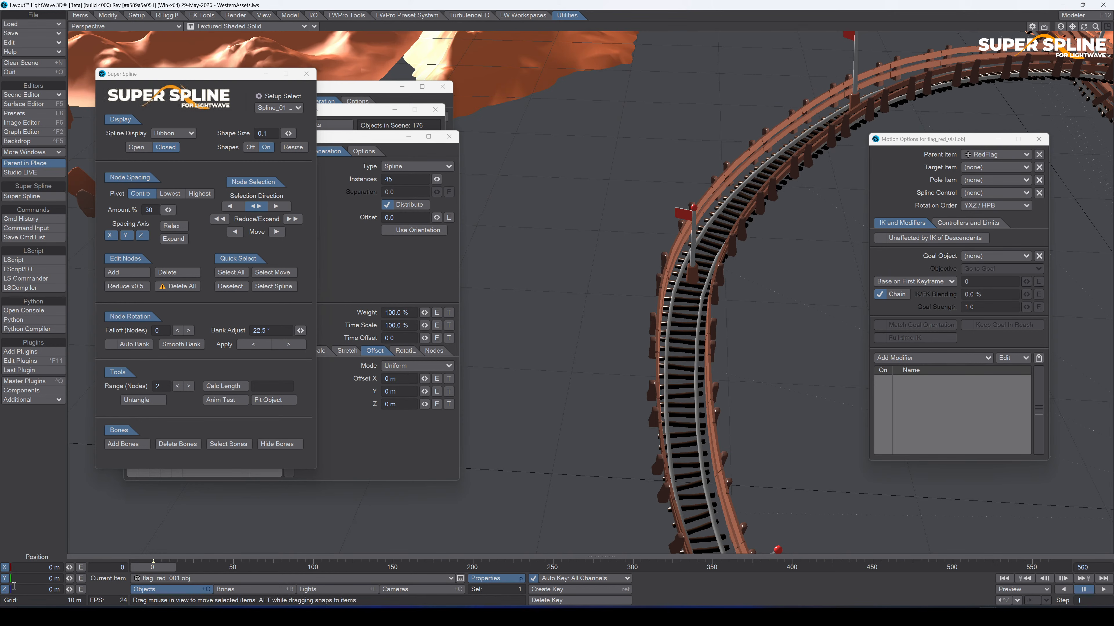
pyautogui.click(5, 579)
pyautogui.click(6, 589)
pyautogui.moveTo(70, 568); pyautogui.dragTo(19, 568)
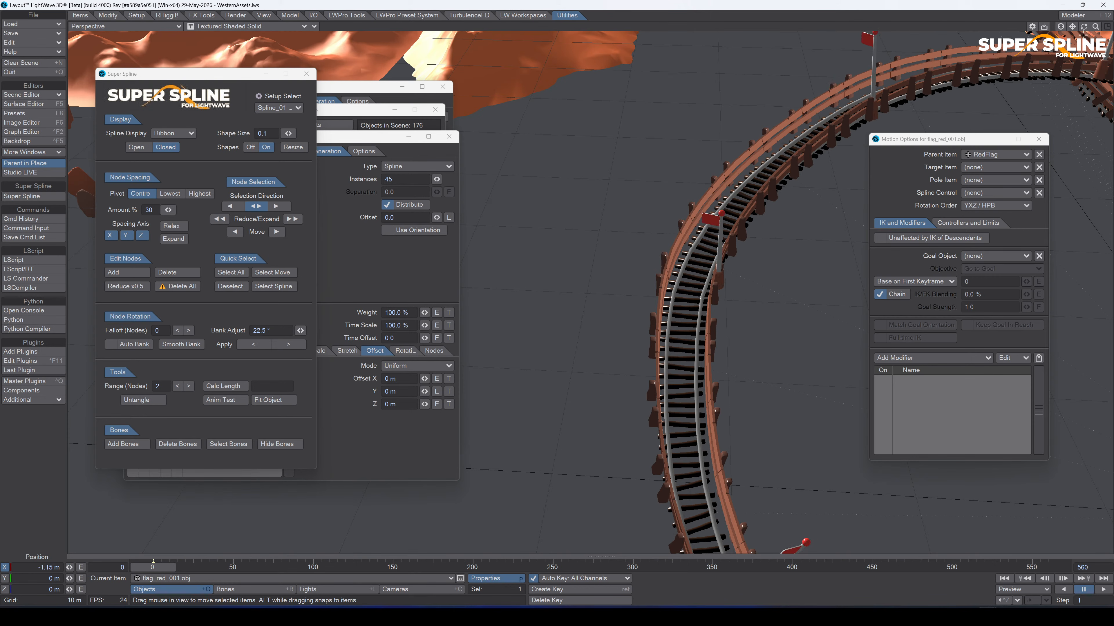
pyautogui.moveTo(1083, 26); pyautogui.dragTo(903, 32)
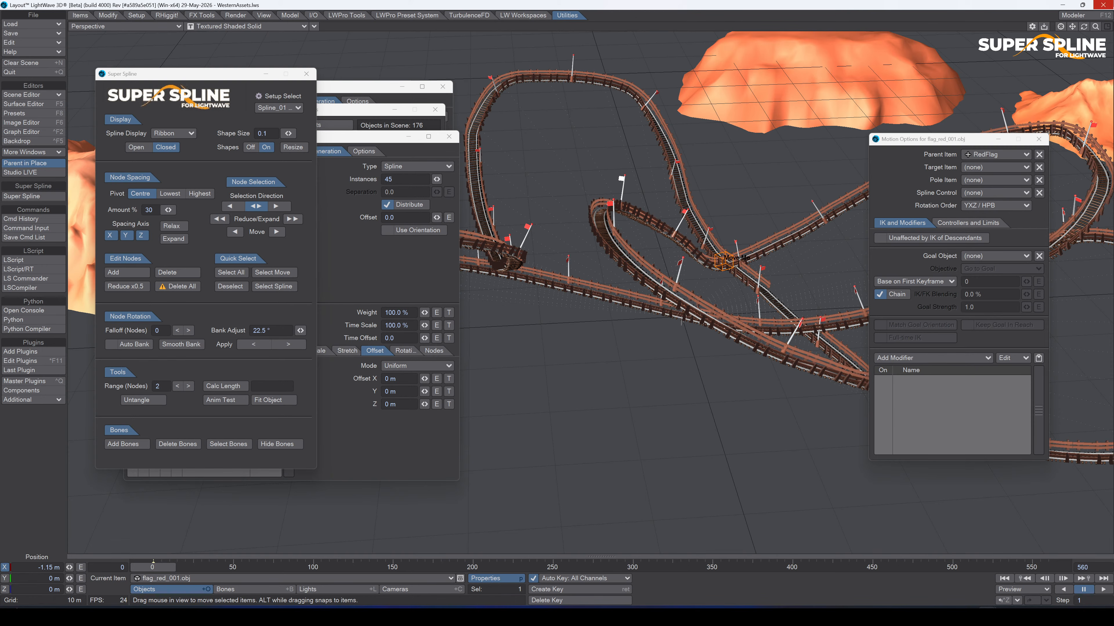
pyautogui.moveTo(1096, 27); pyautogui.dragTo(924, 64)
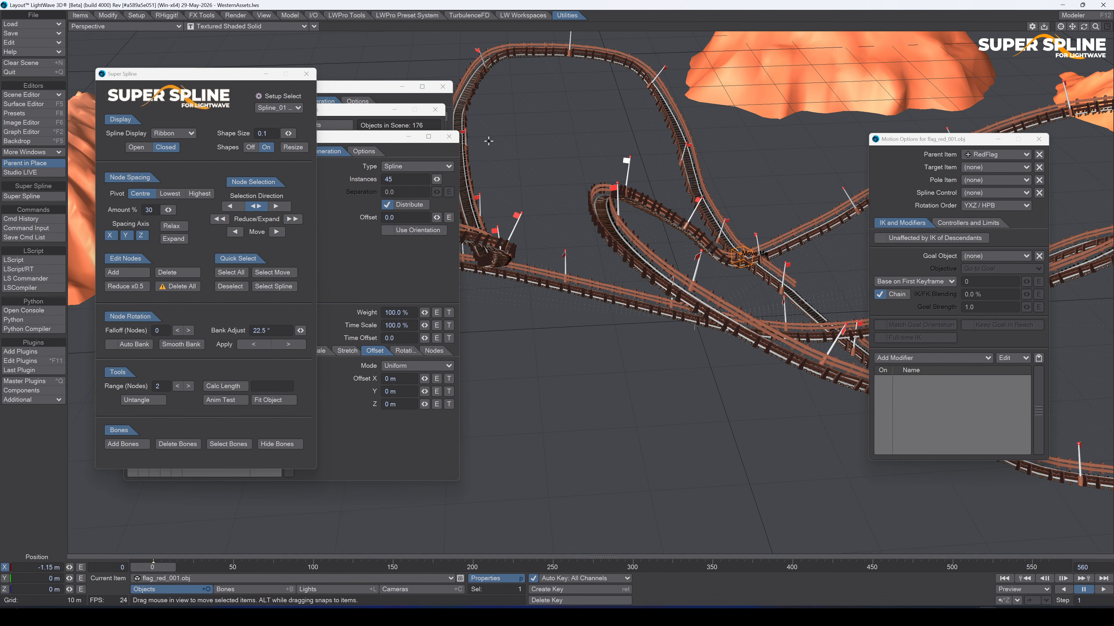
# Close the Object Properties window and both Instance Generator windows, for RedFlag and for trackParts:Slats.
pyautogui.click(449, 136)
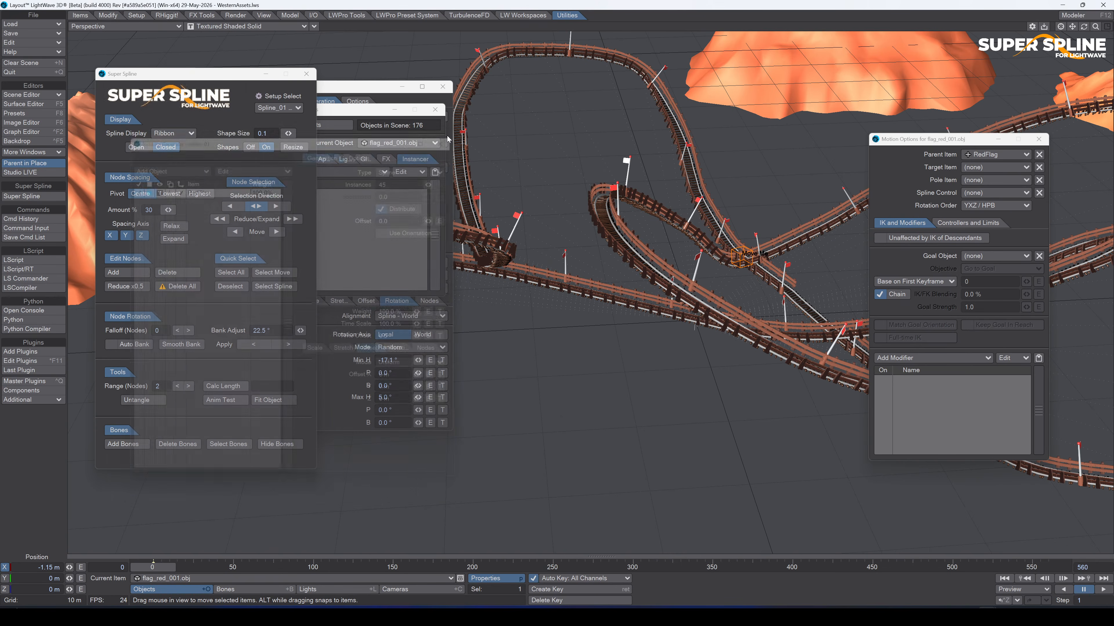
pyautogui.click(435, 109)
pyautogui.click(440, 87)
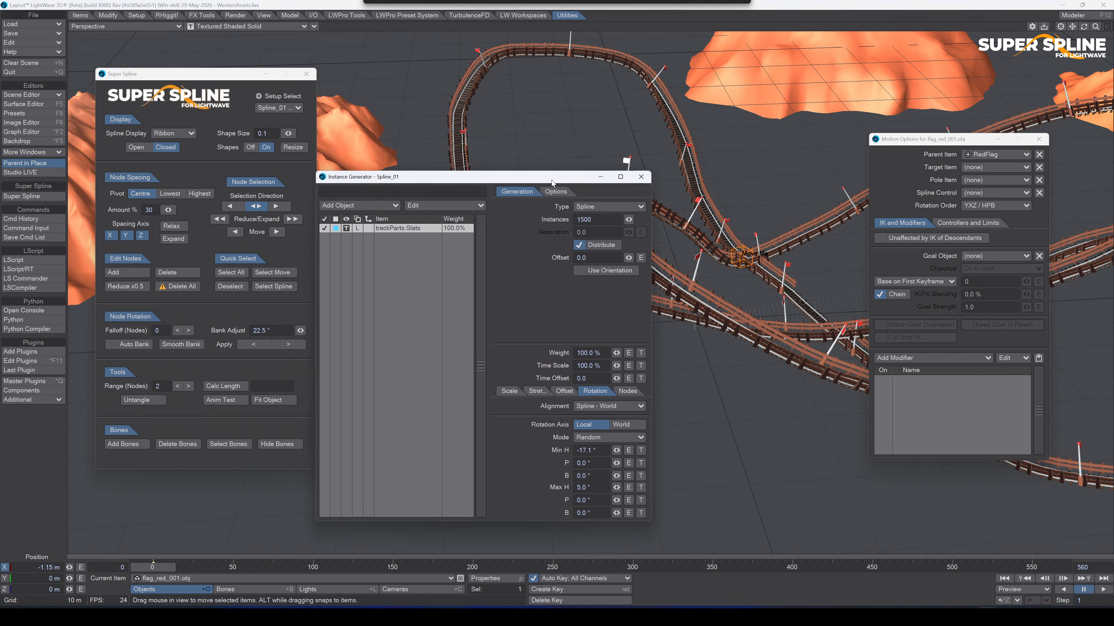
pyautogui.click(641, 182)
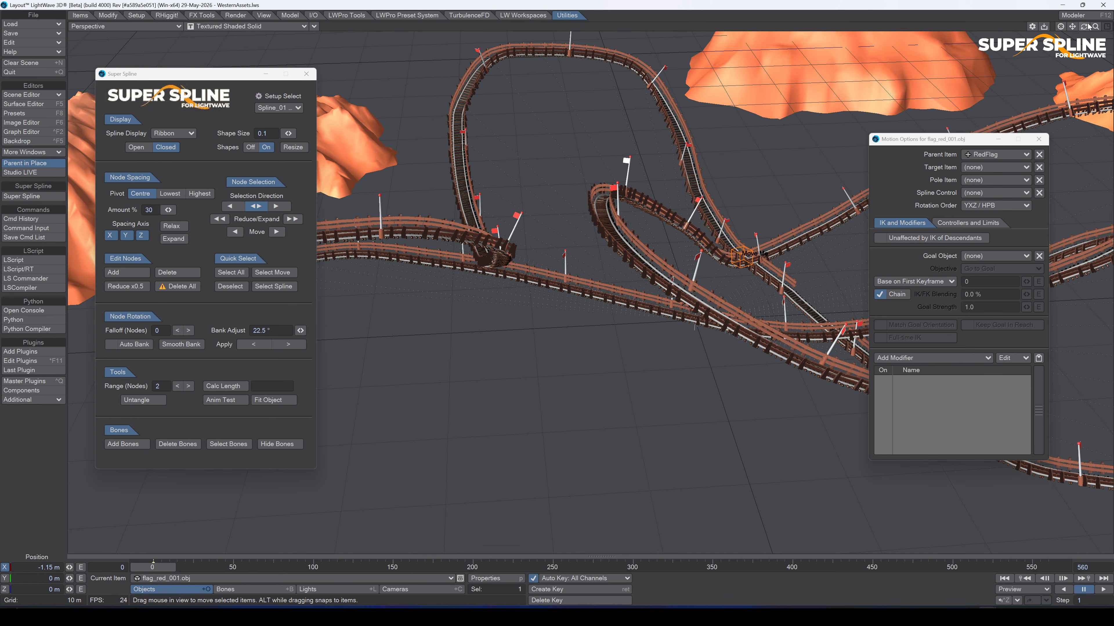
# Select the Spline_Move_01 control on the track in the viewport.
pyautogui.moveTo(1088, 26); pyautogui.dragTo(1063, 31)
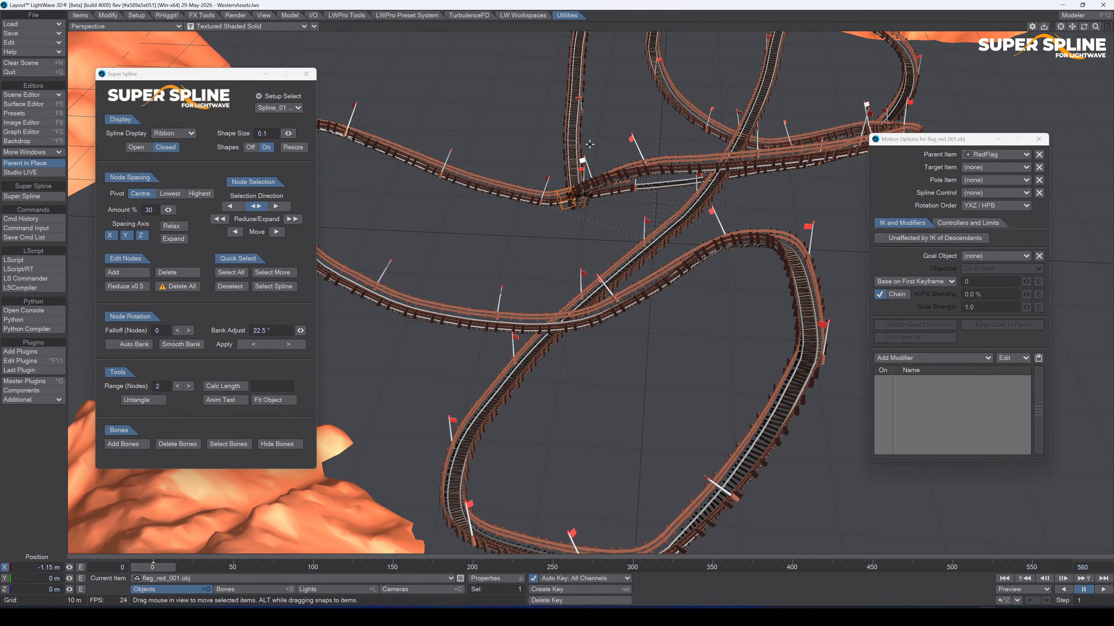
pyautogui.click(568, 209)
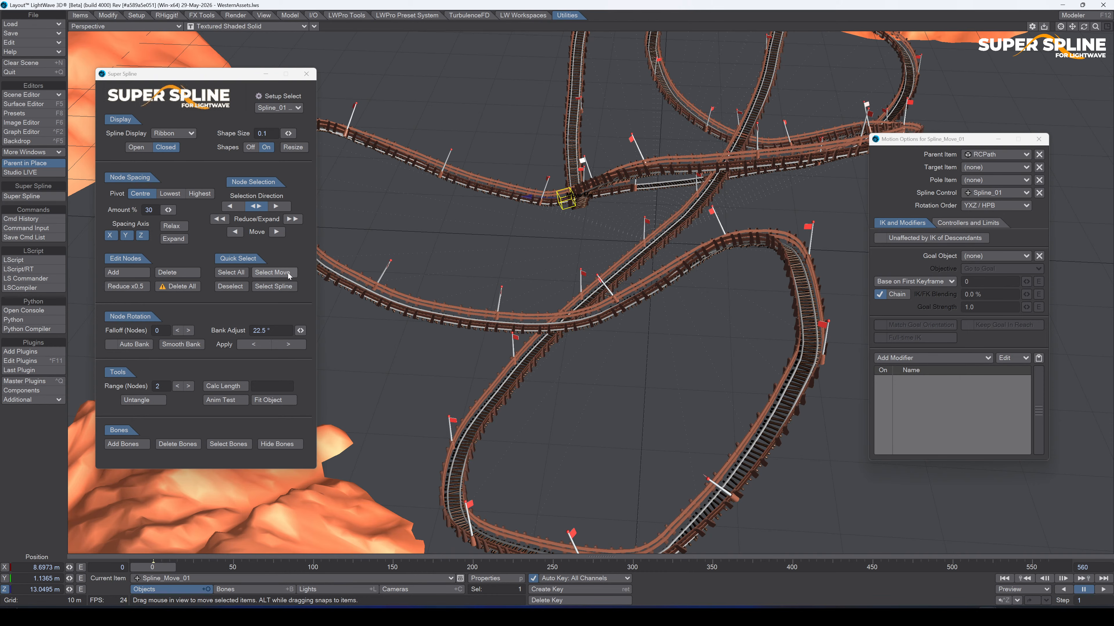
# Set the scene's last frame to 700.
pyautogui.moveTo(1084, 26); pyautogui.dragTo(1084, 29)
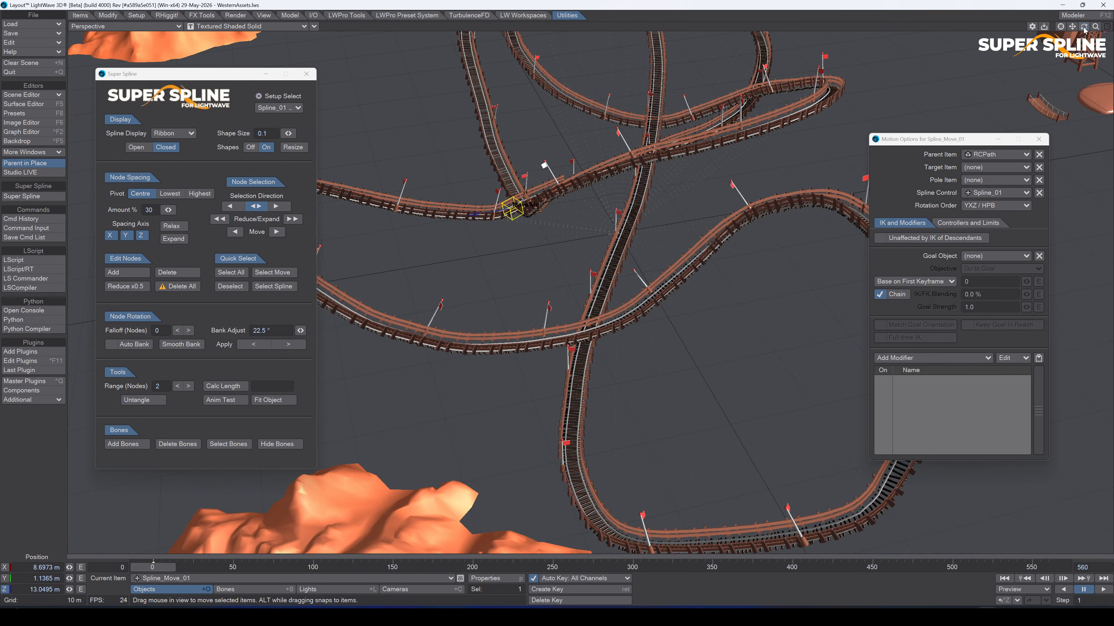
pyautogui.click(1098, 567)
pyautogui.write('700')
pyautogui.press('Return')
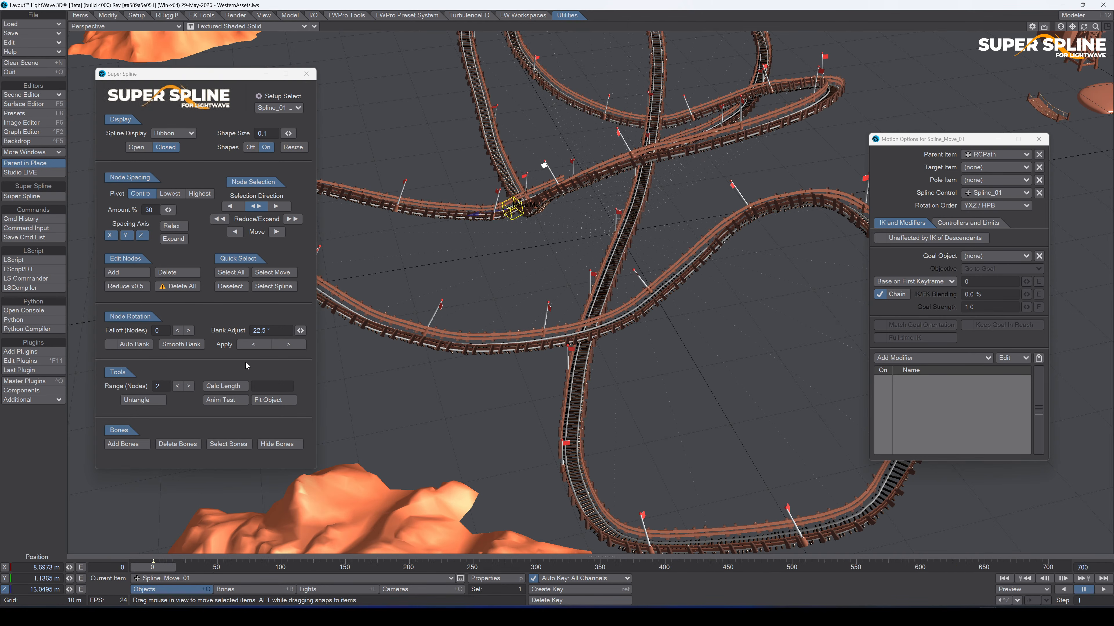
# Run Anim Test on the spline and accept overwriting the Spline_Move animation.
pyautogui.click(227, 400)
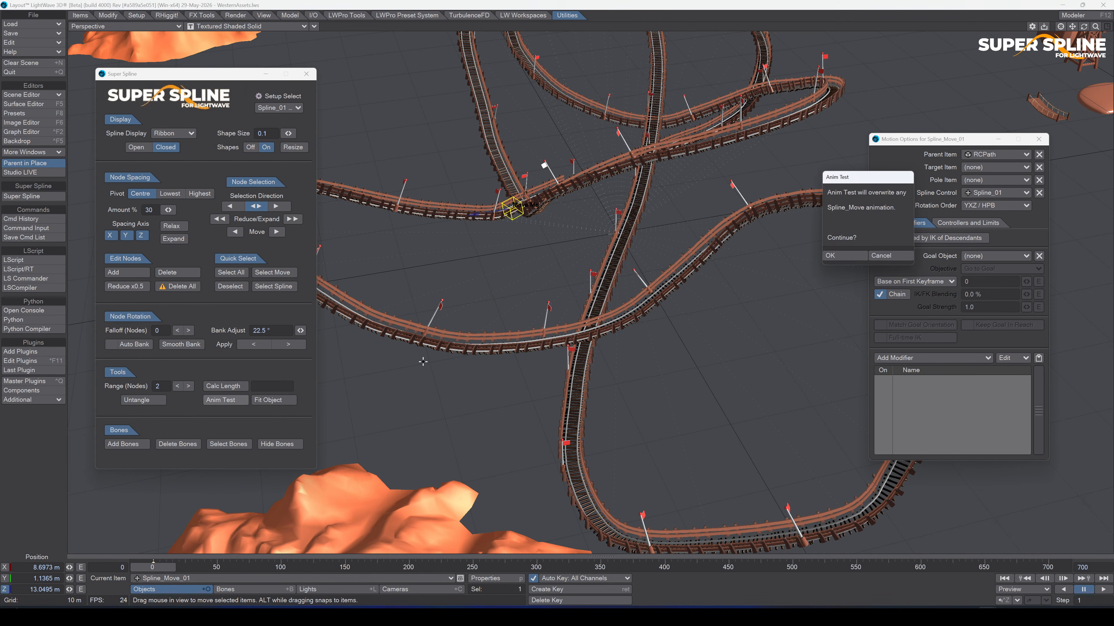
pyautogui.moveTo(858, 186); pyautogui.dragTo(547, 211)
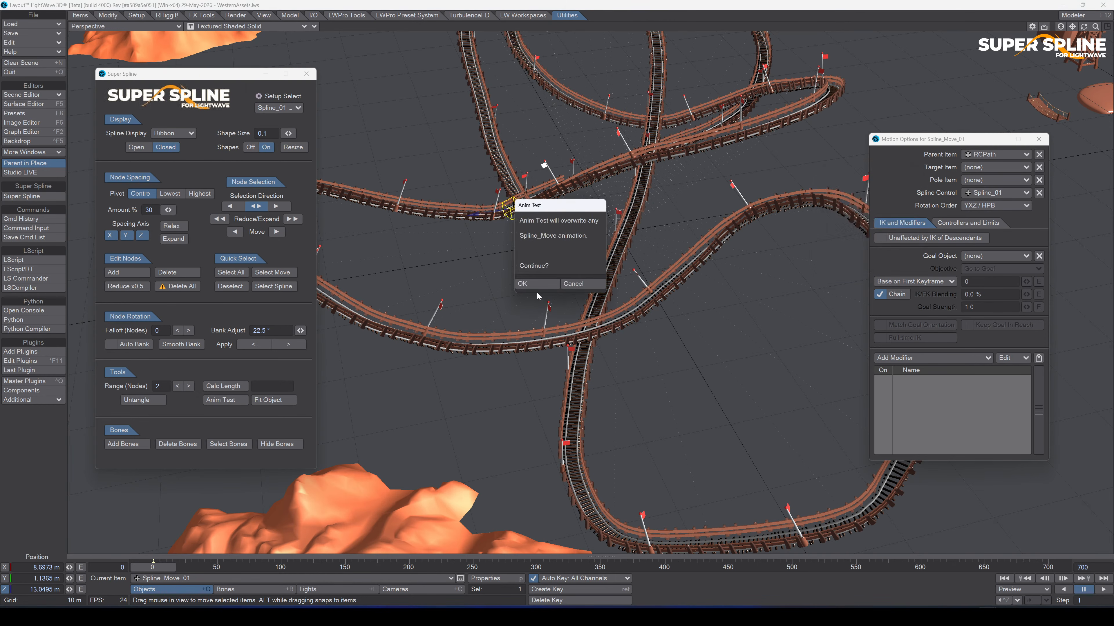
pyautogui.click(537, 281)
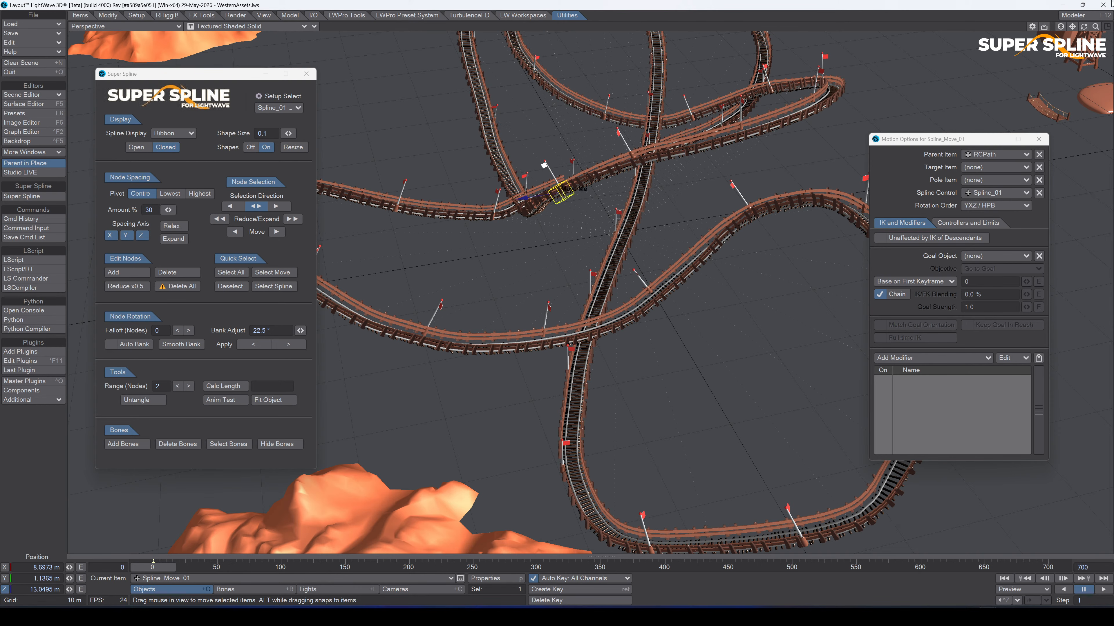
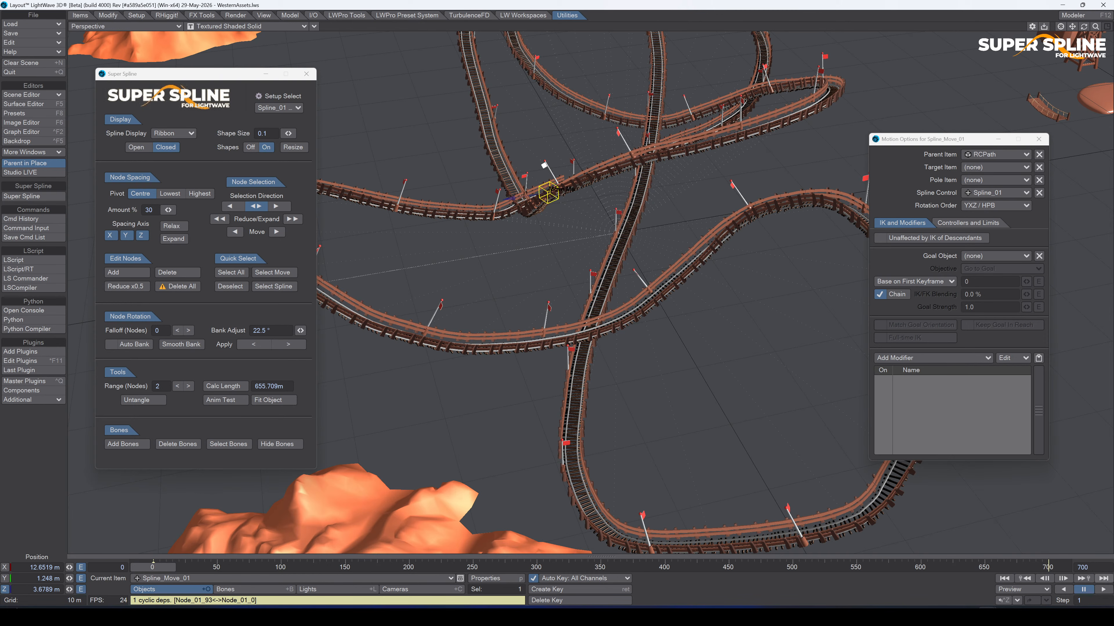
# Play the animation along the track, move the Super Spline window clear of the path, and stop playback.
pyautogui.click(1104, 589)
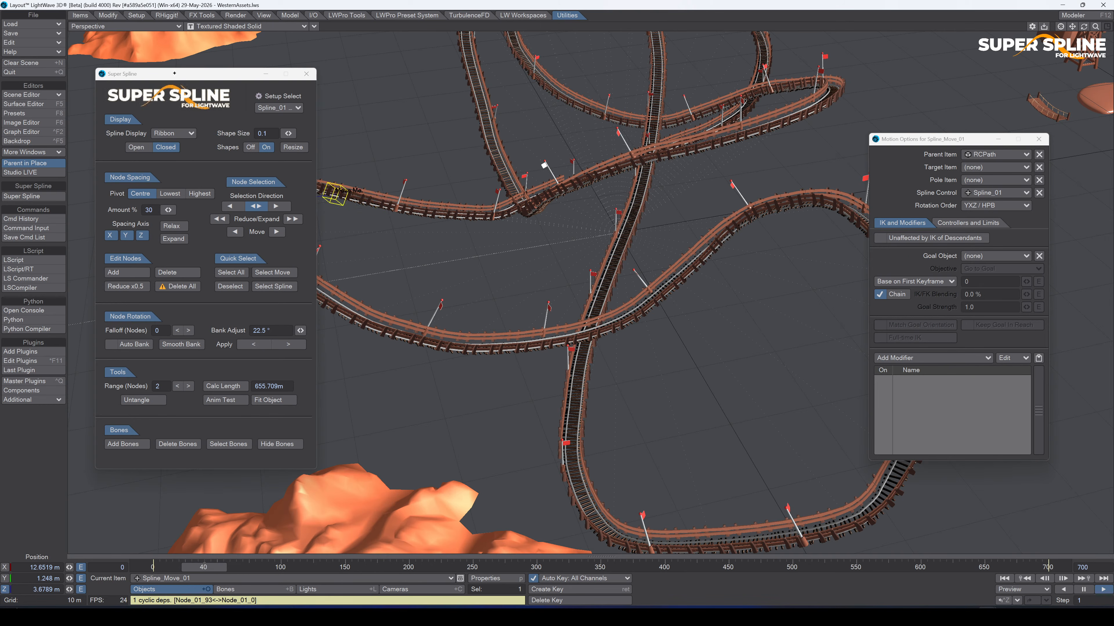
pyautogui.moveTo(180, 74); pyautogui.dragTo(719, 141)
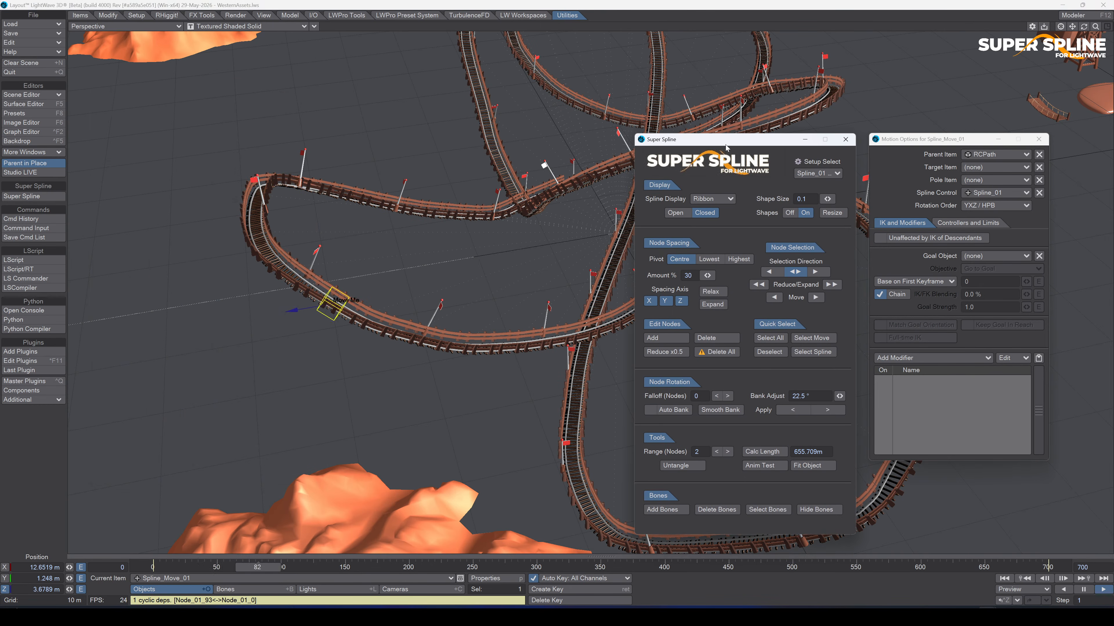
pyautogui.moveTo(723, 145); pyautogui.dragTo(163, 113)
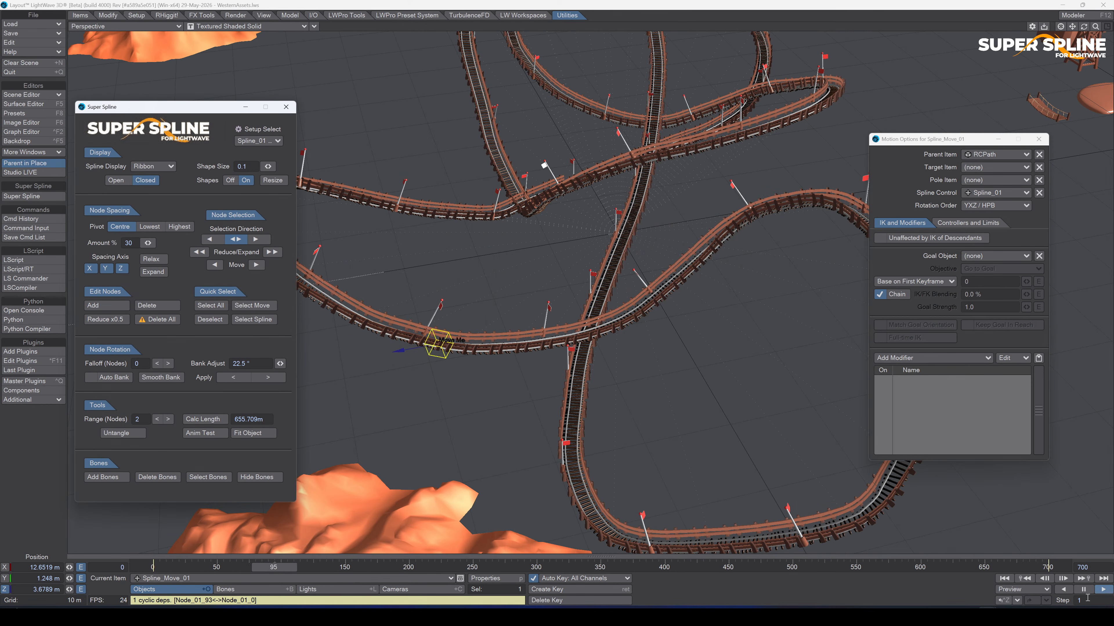
pyautogui.click(1090, 589)
# Place the last motion key of Spline_Move_01 at frame 600.
pyautogui.click(1050, 566)
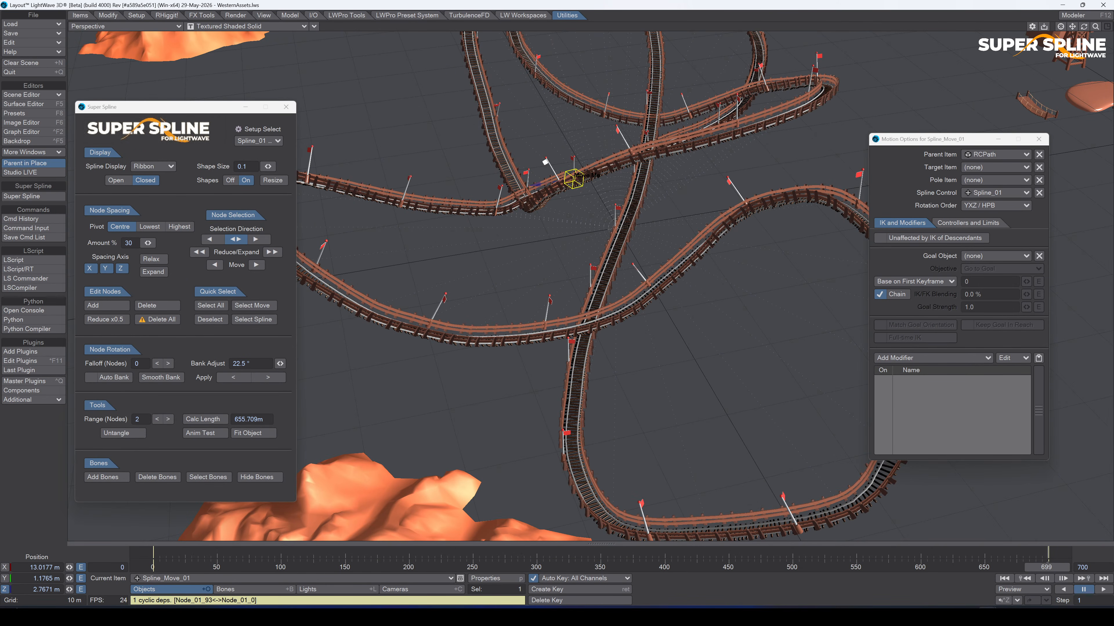
pyautogui.press('Right')
pyautogui.press('Return')
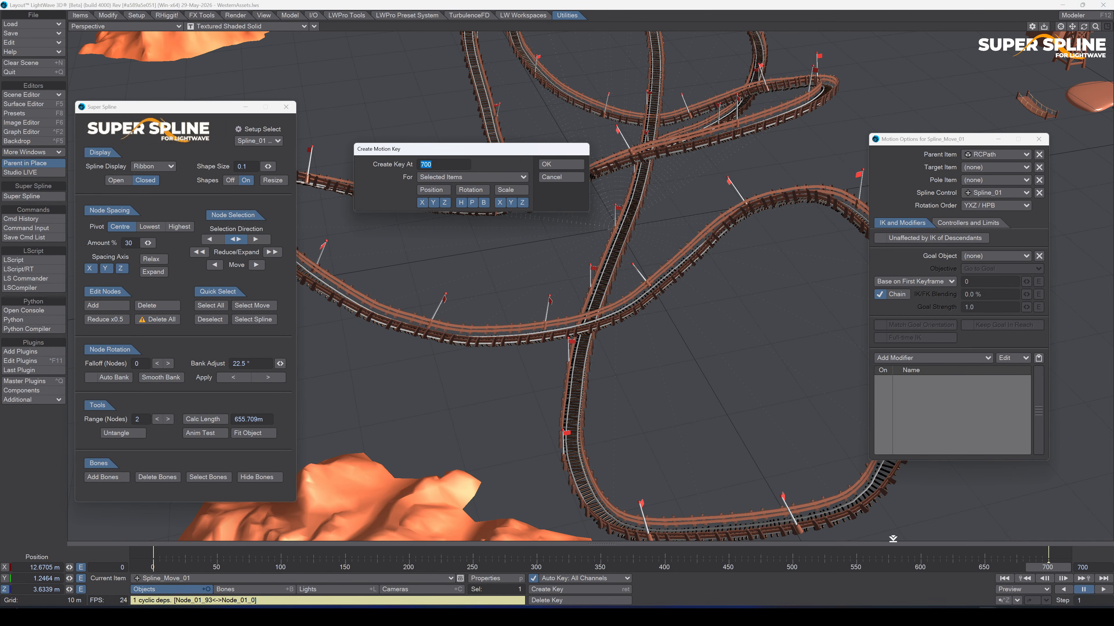
pyautogui.click(545, 163)
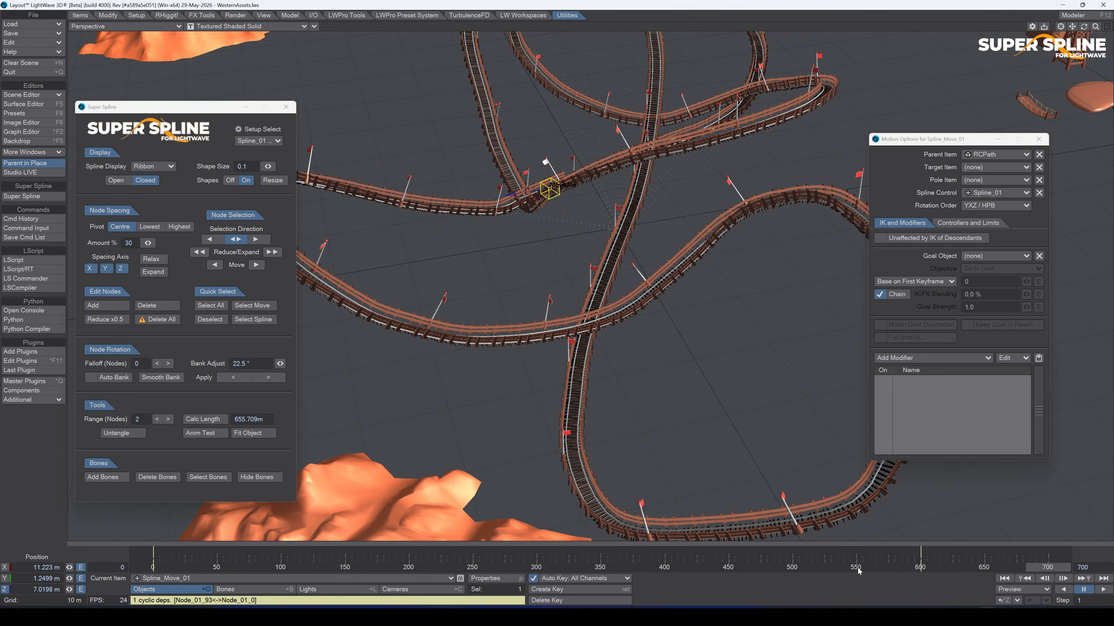
# Set the scene's last frame to 60 and return to frame 0.
pyautogui.click(914, 563)
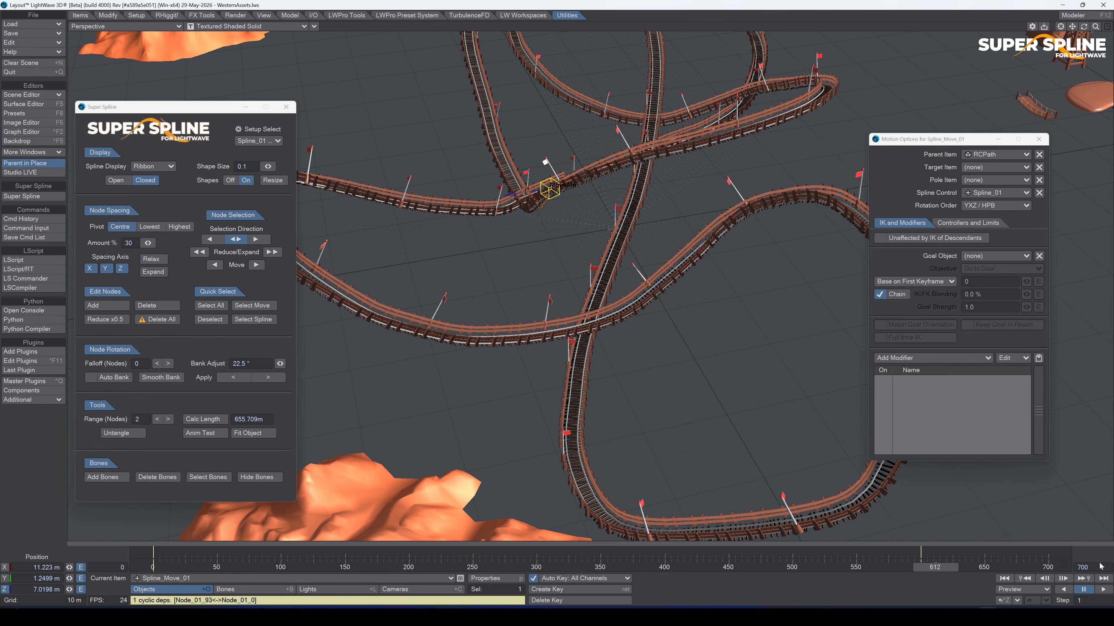
pyautogui.press('Return')
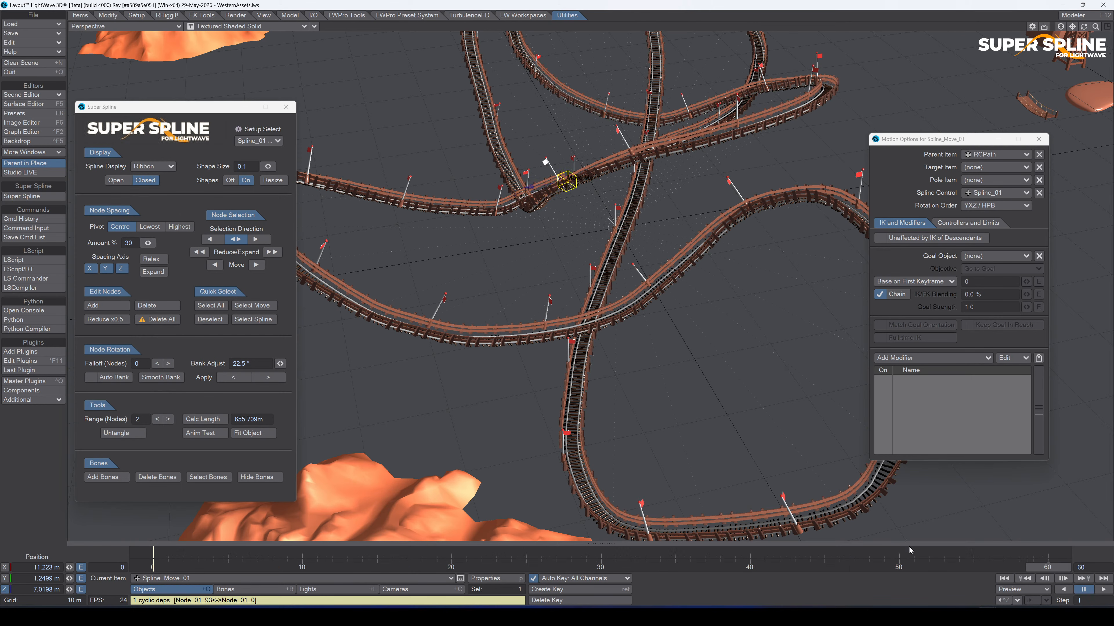
pyautogui.moveTo(1083, 26); pyautogui.dragTo(1113, 43)
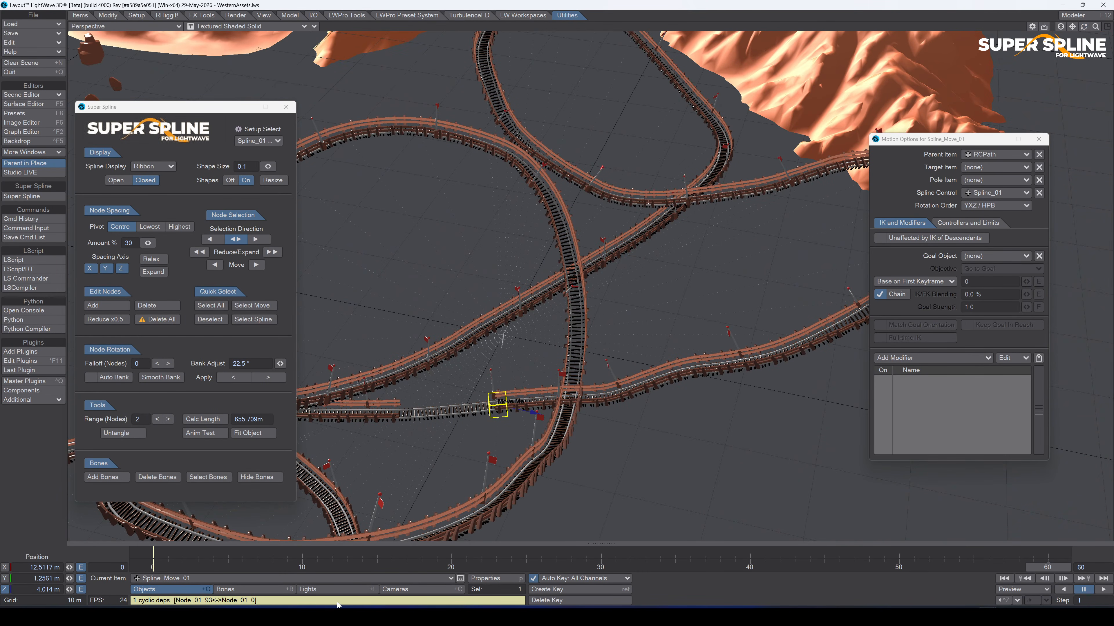
pyautogui.click(140, 566)
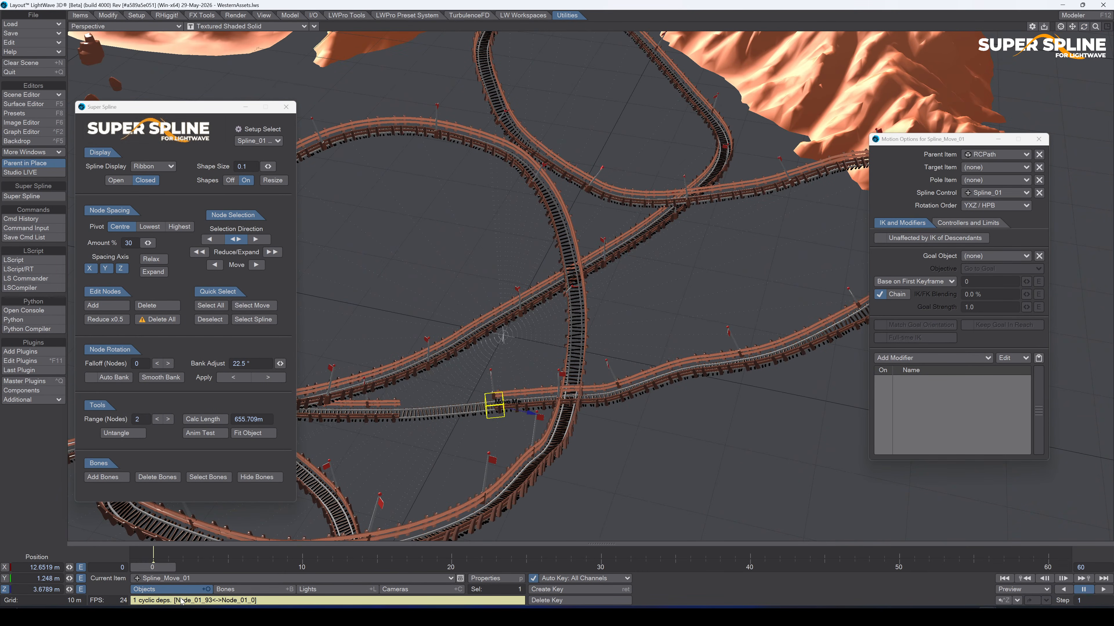
# Set the Minecart's Spline Control to Spline_01 and slide it back along the track to about X 65.5 m, Z -10.9 m.
pyautogui.click(178, 579)
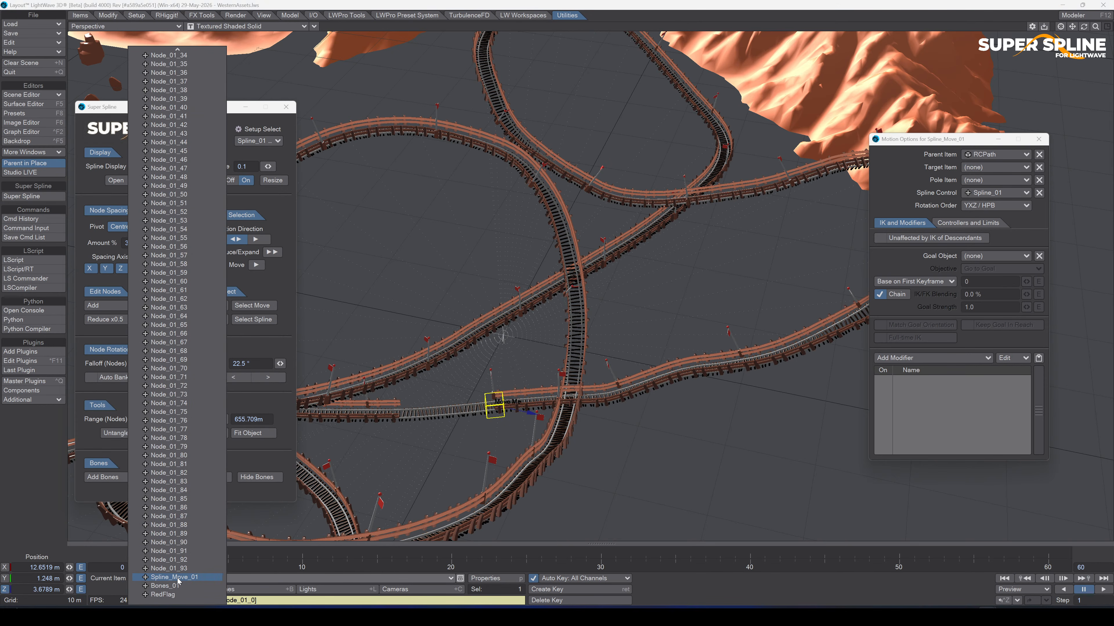
pyautogui.write('cart')
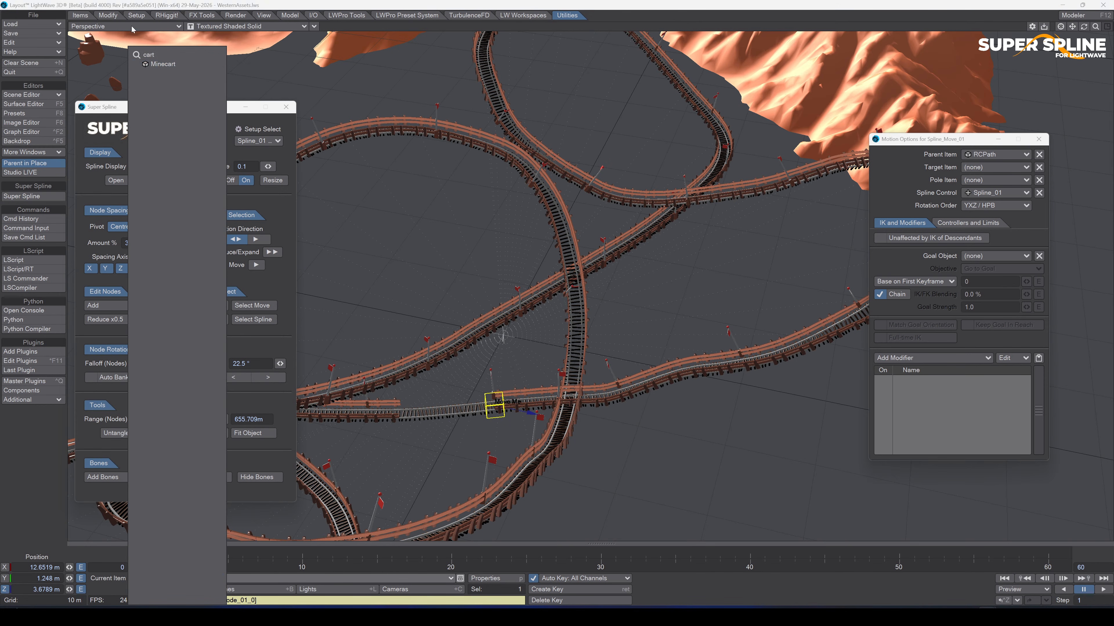
pyautogui.click(159, 65)
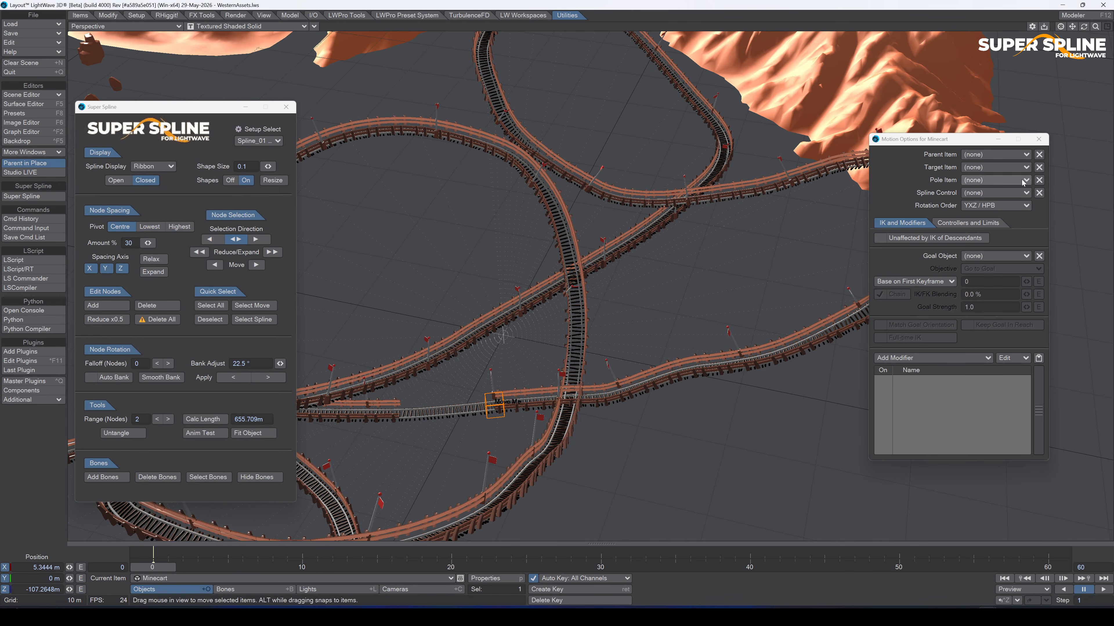
pyautogui.click(994, 193)
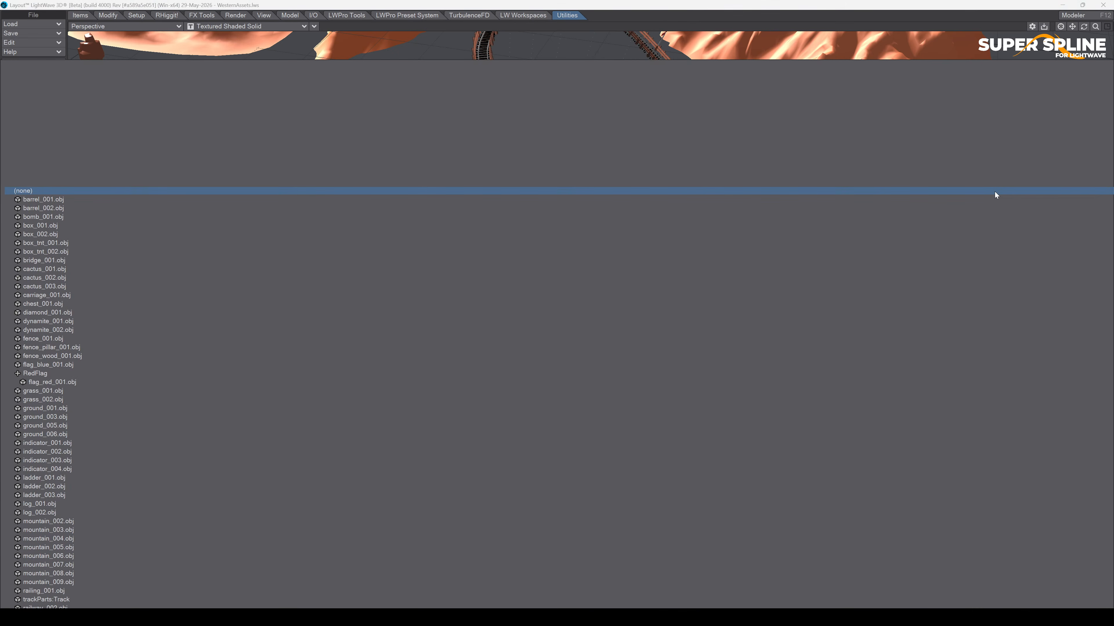
pyautogui.write('splin')
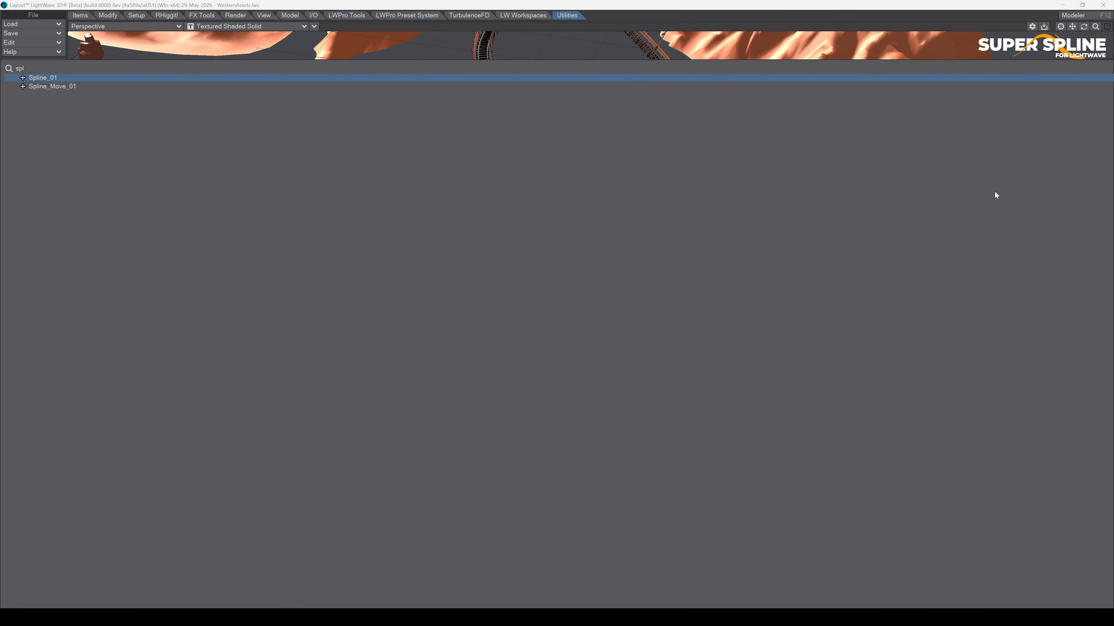
pyautogui.click(44, 78)
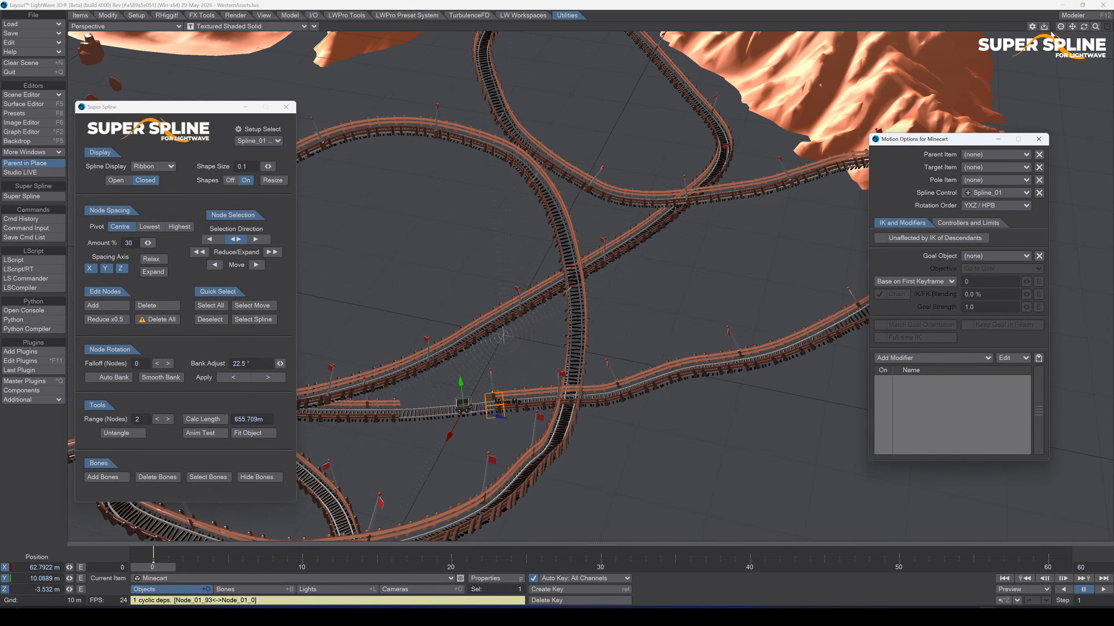
pyautogui.moveTo(1072, 27); pyautogui.dragTo(1073, 30)
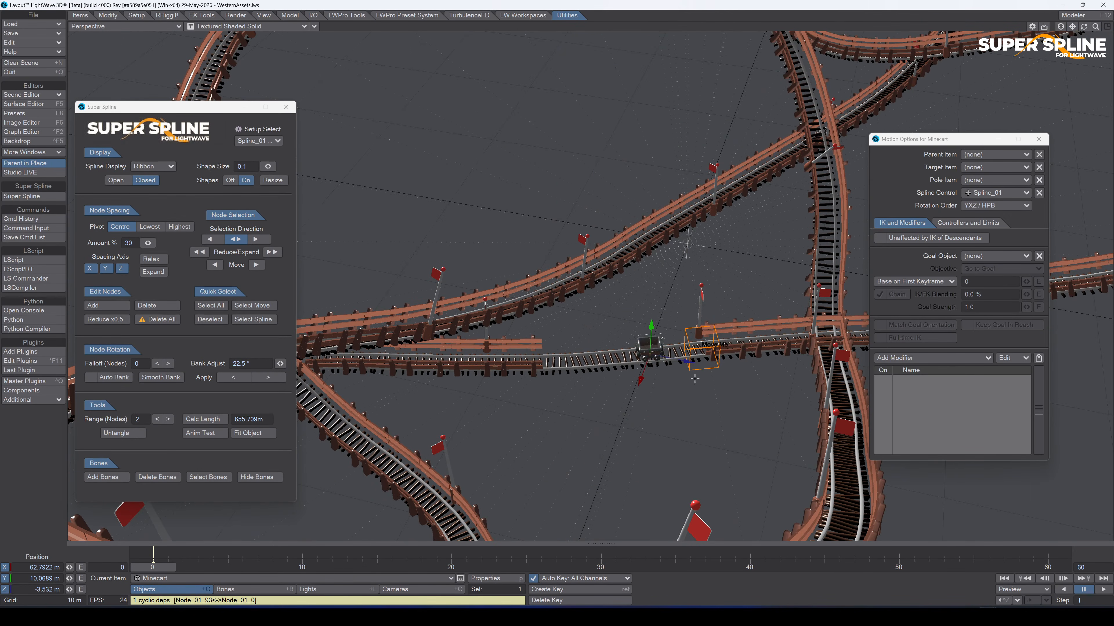
pyautogui.moveTo(695, 379); pyautogui.dragTo(125, 572)
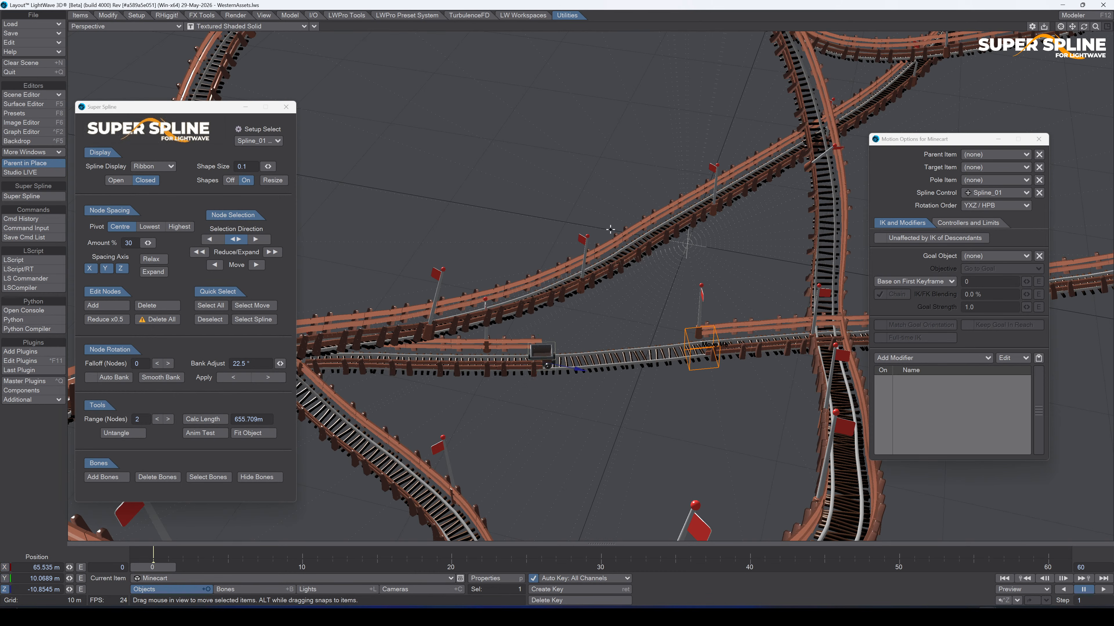
# Add a Channel Follower modifier to the Minecart's Position.Z channel in the Graph Editor.
pyautogui.click(26, 133)
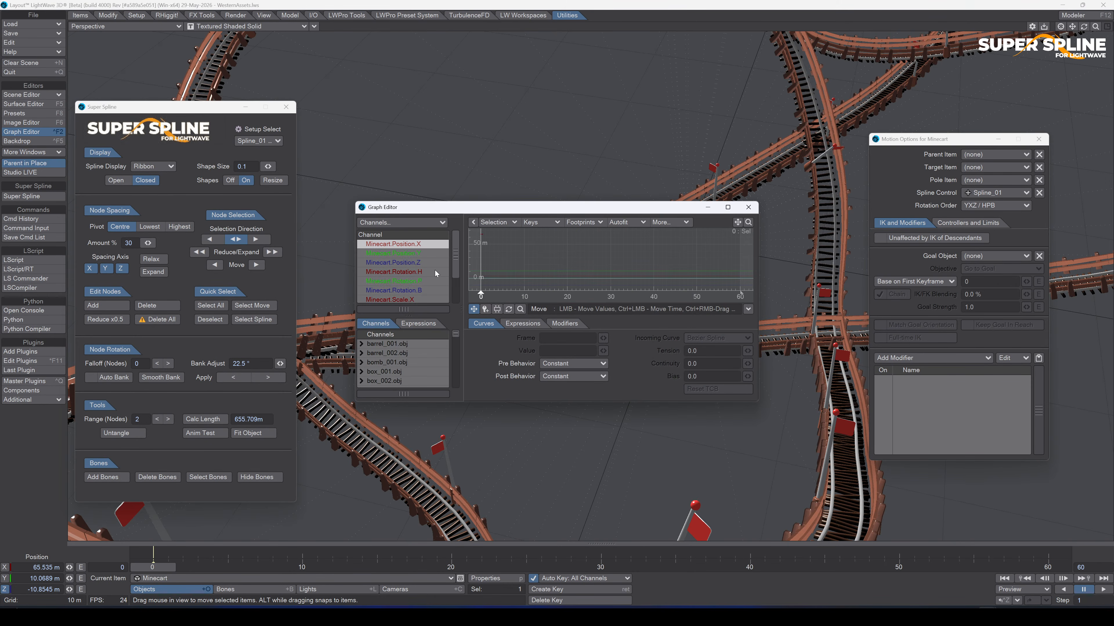
pyautogui.moveTo(544, 213); pyautogui.dragTo(871, 120)
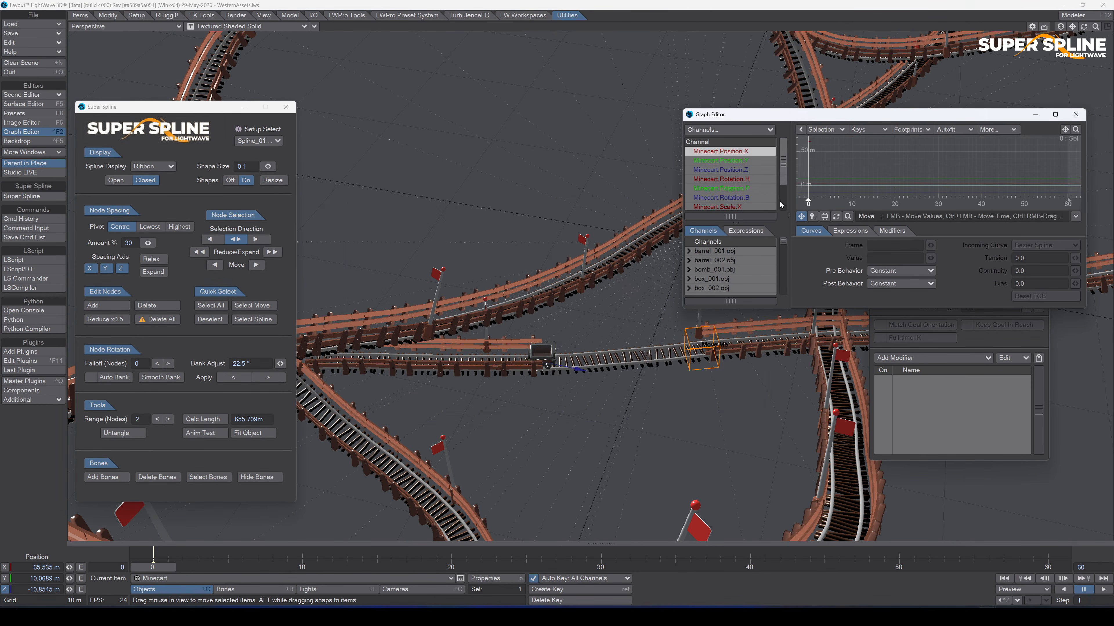
pyautogui.click(712, 171)
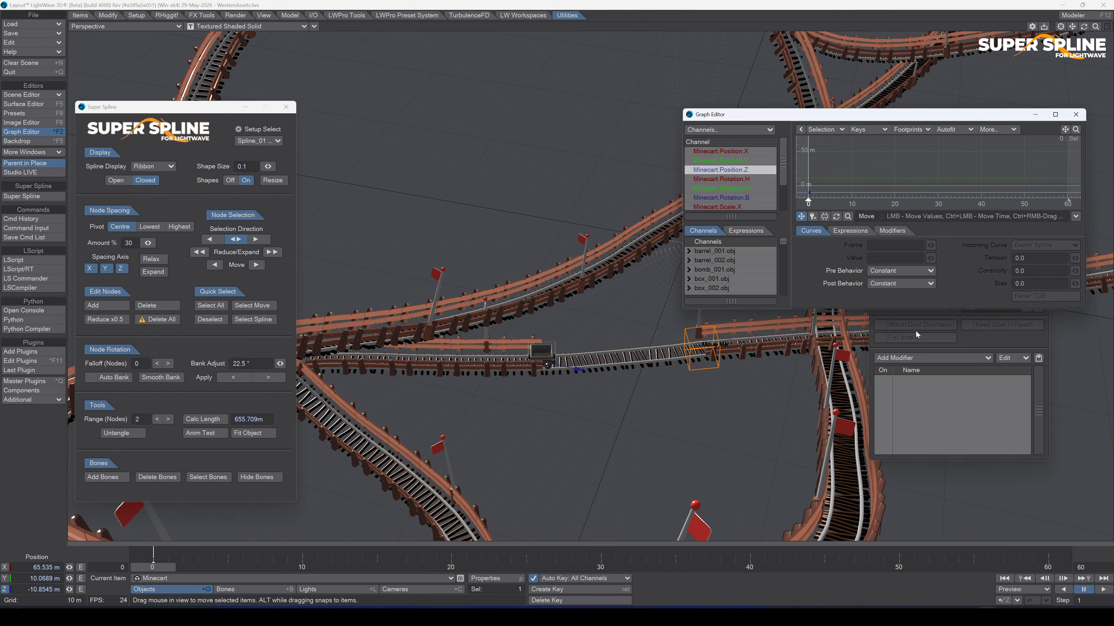
pyautogui.click(892, 231)
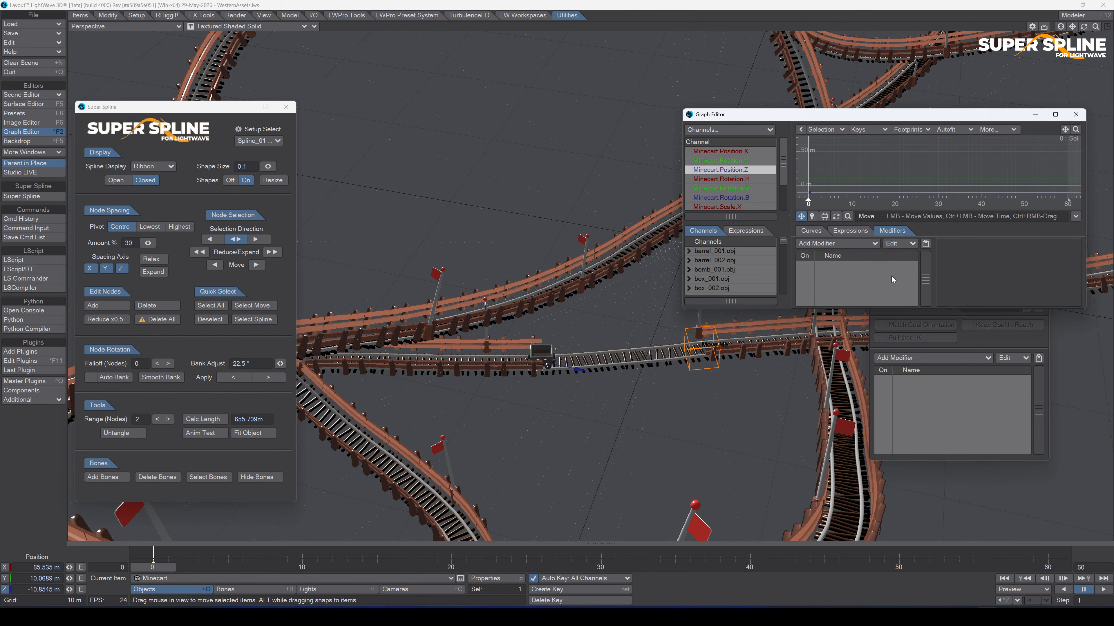
pyautogui.click(831, 243)
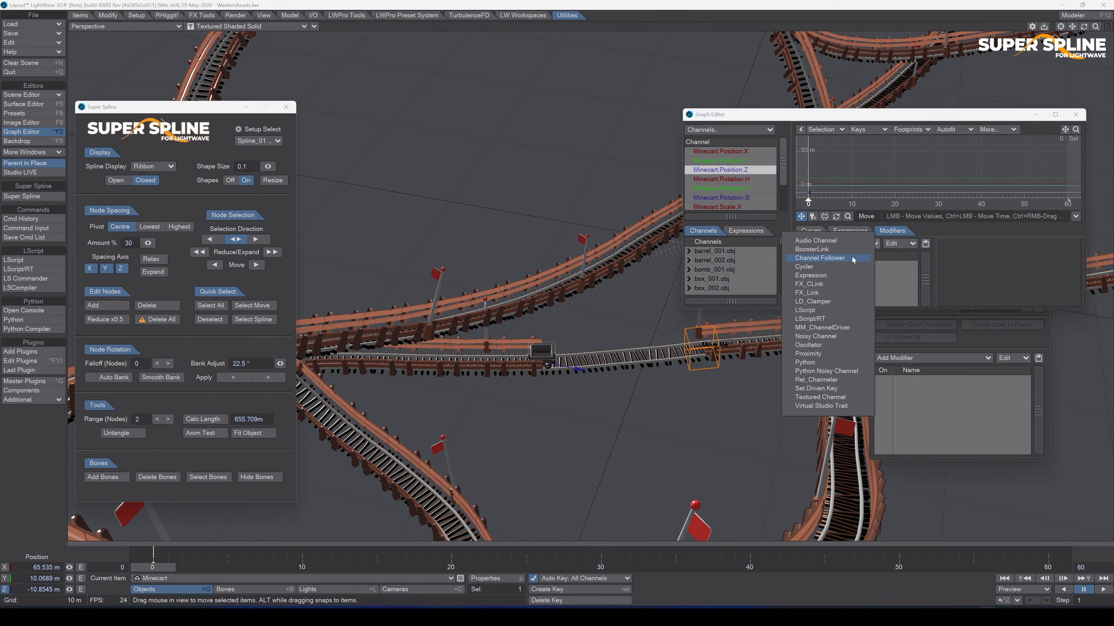
pyautogui.click(820, 258)
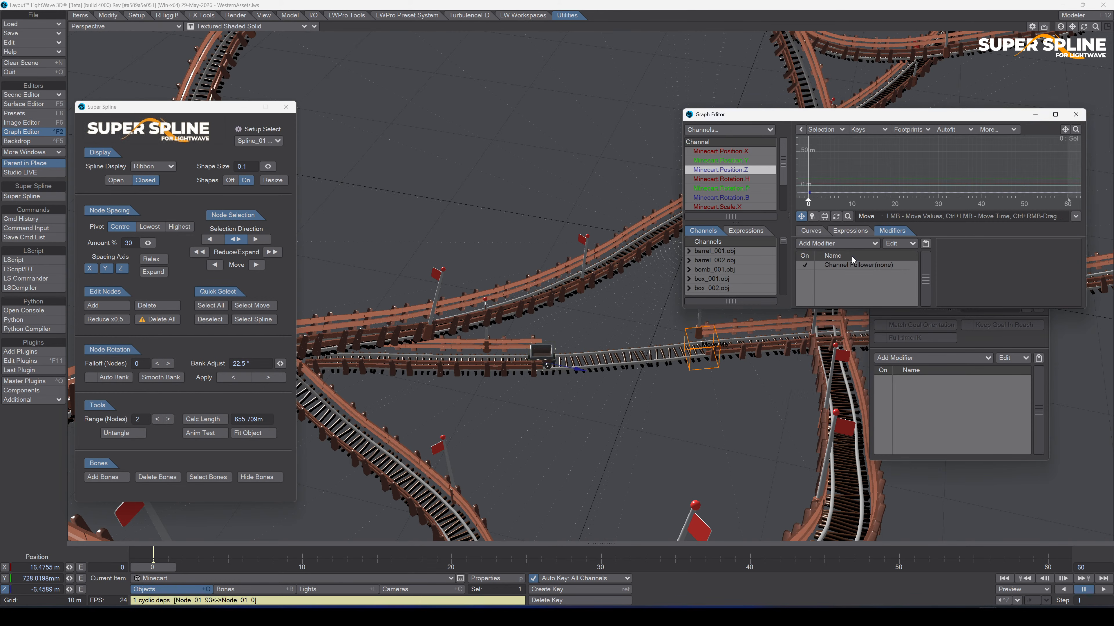
# Set the Minecart's Channel Follower to follow Spline_Move_01's Position.Z, finding the item with the search term "move".
pyautogui.doubleClick(895, 267)
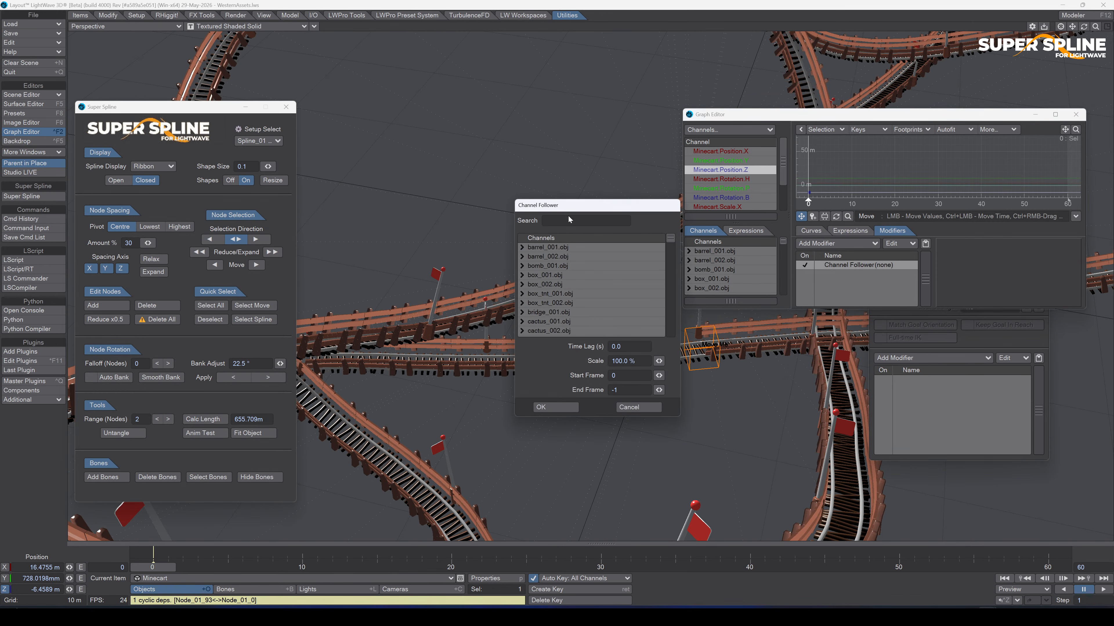
pyautogui.moveTo(570, 206); pyautogui.dragTo(360, 153)
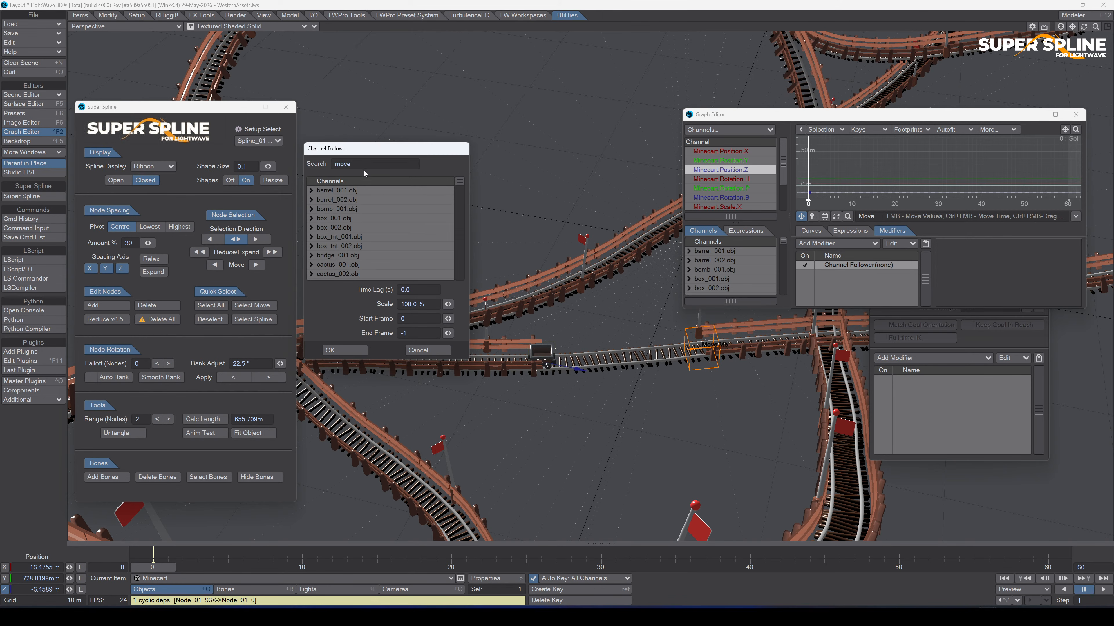
pyautogui.scroll(-5, 392, 233)
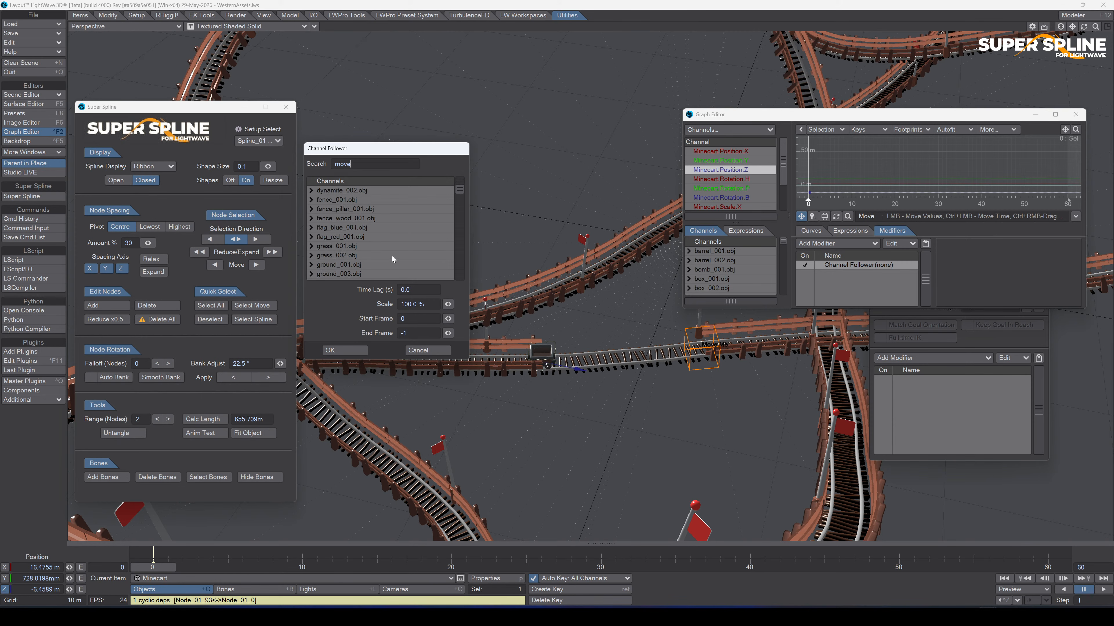
pyautogui.press('Return')
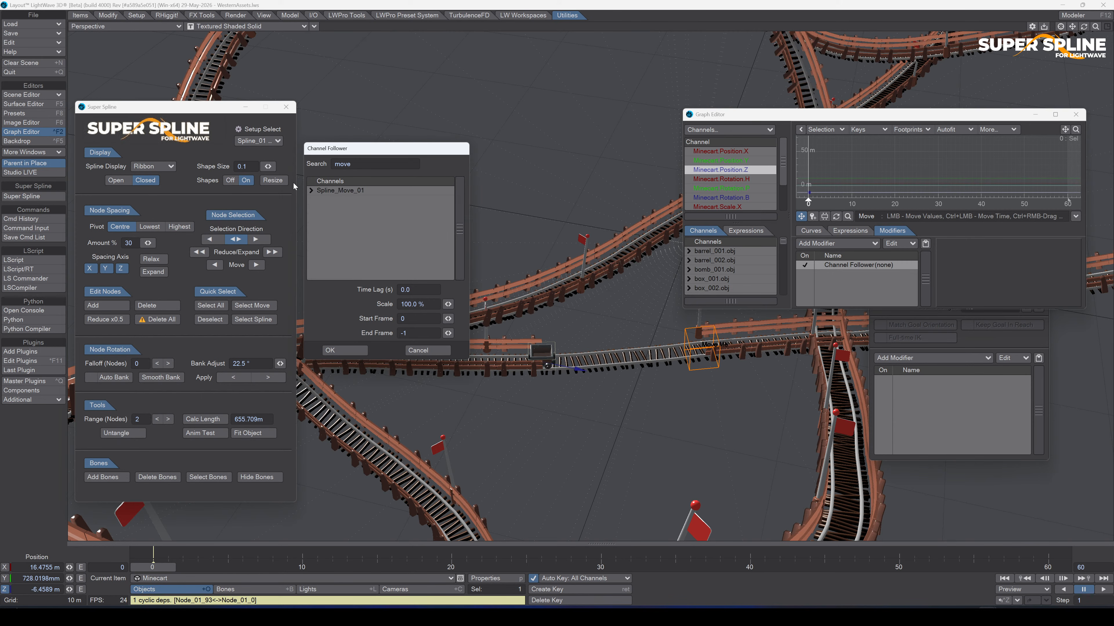
pyautogui.click(311, 190)
pyautogui.click(342, 217)
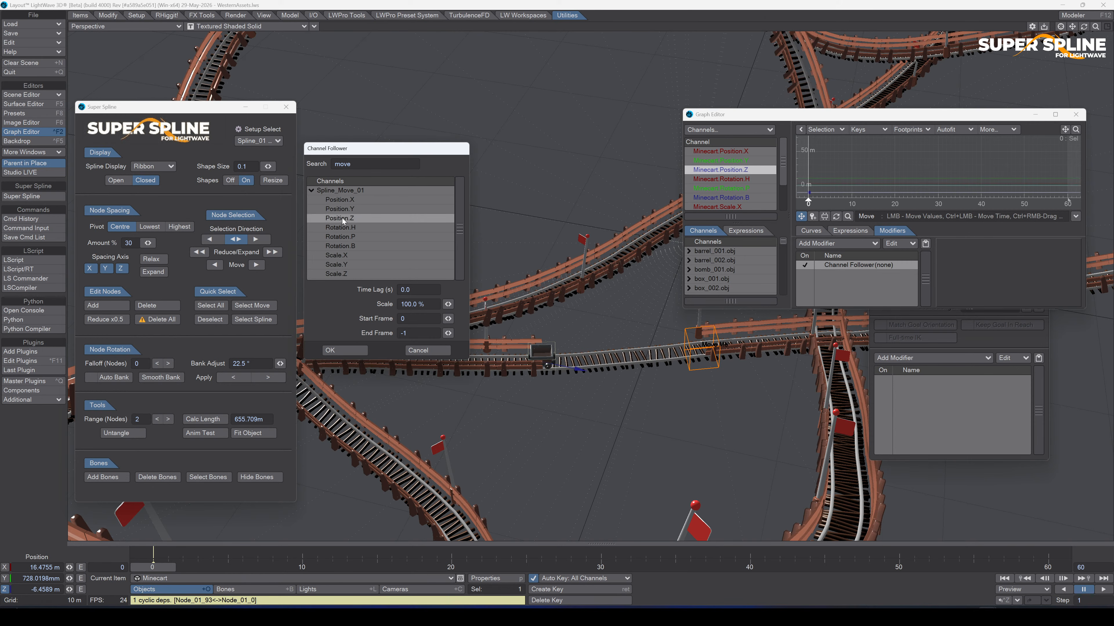
pyautogui.click(339, 351)
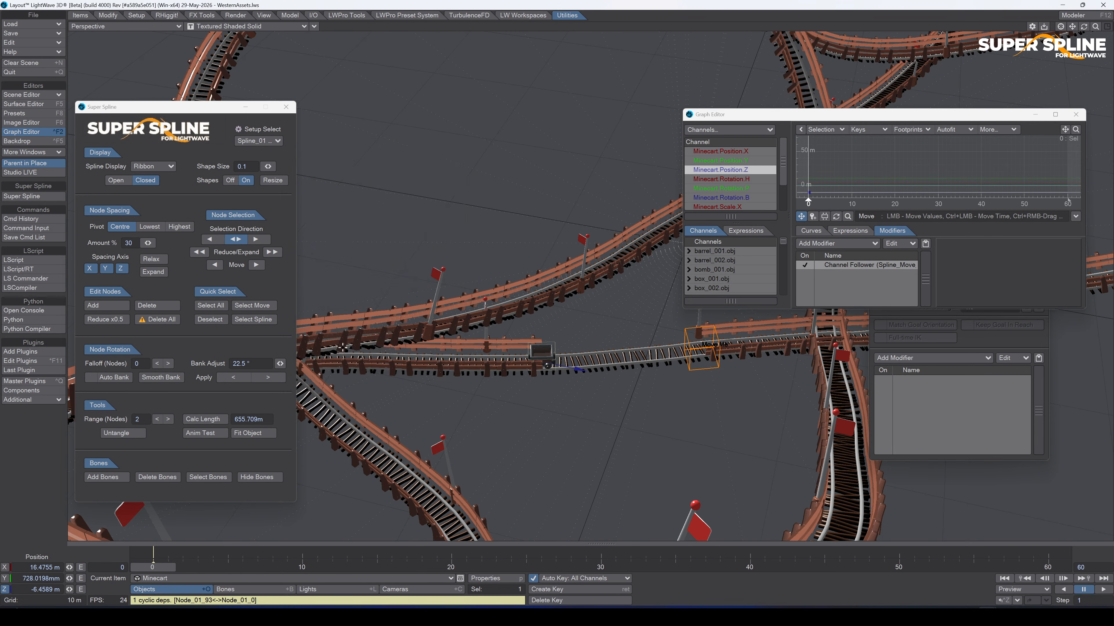
# Return to frame 0 and zero the Minecart's X, Y and Z position.
pyautogui.moveTo(271, 568)
pyautogui.mouseDown()
pyautogui.moveTo(287, 568)
pyautogui.moveTo(153, 568)
pyautogui.mouseUp()
pyautogui.click(32, 569)
pyautogui.write('0')
pyautogui.press('Tab')
pyautogui.write('0')
pyautogui.press('Tab')
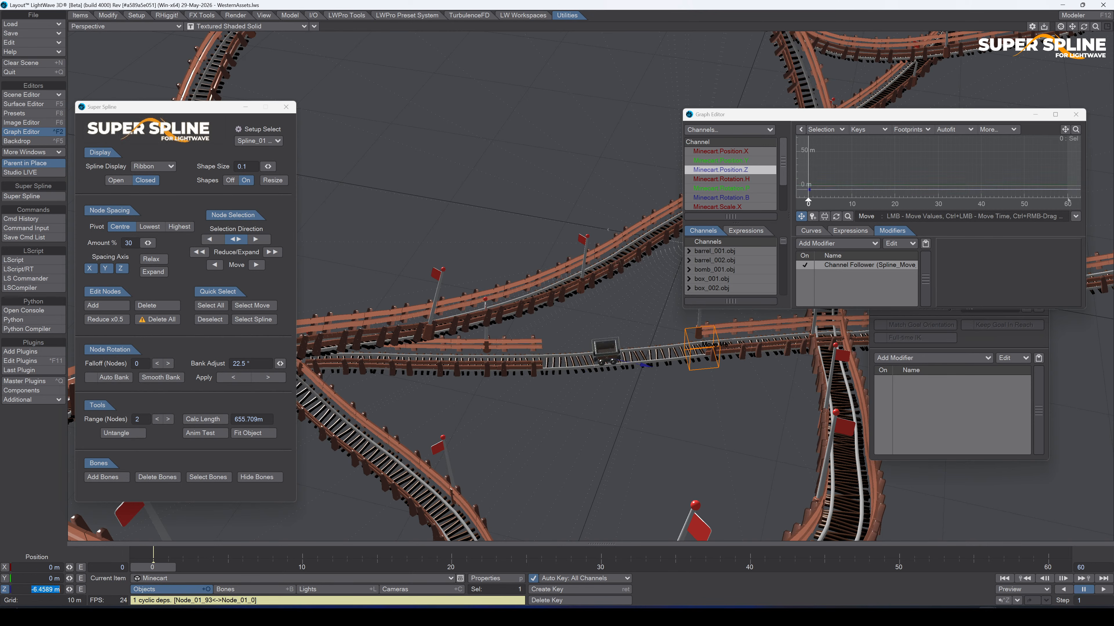
pyautogui.write('0')
pyautogui.press('Return')
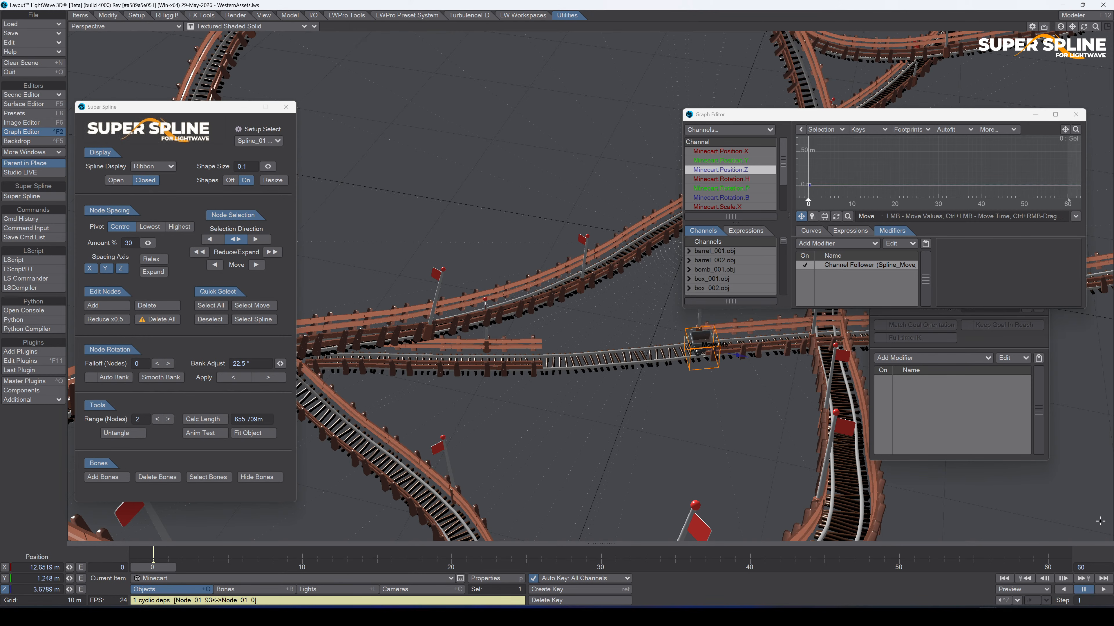
# Set the scene's last frame to 600 and rerun Anim Test with Spline_Move_01 selected, overwriting the existing Spline_Move animation.
pyautogui.click(1096, 567)
pyautogui.press('Return')
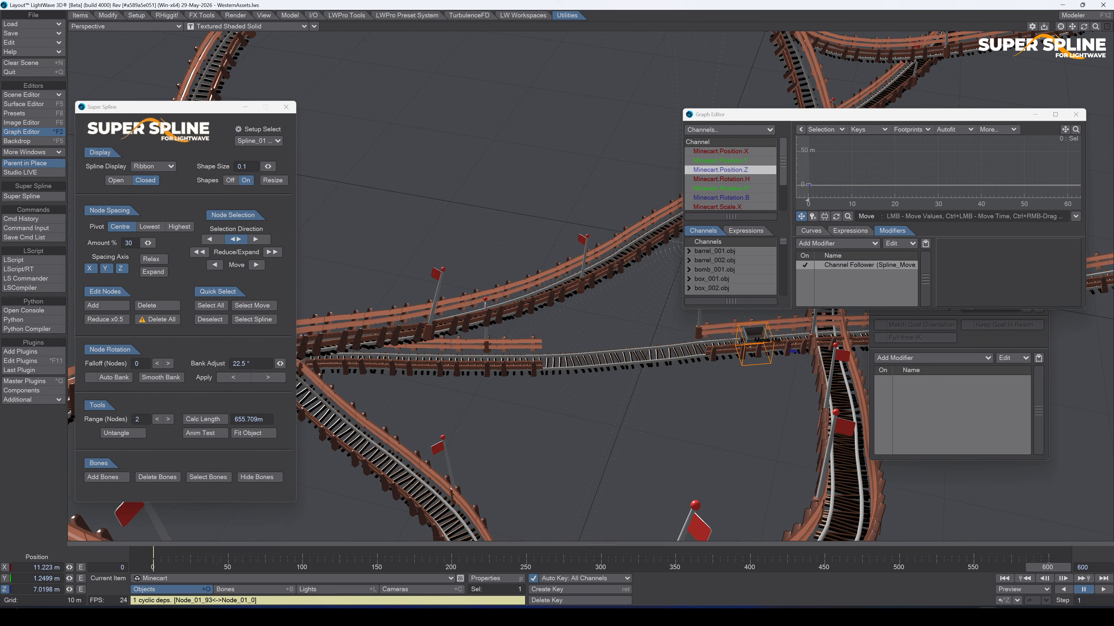
pyautogui.click(709, 379)
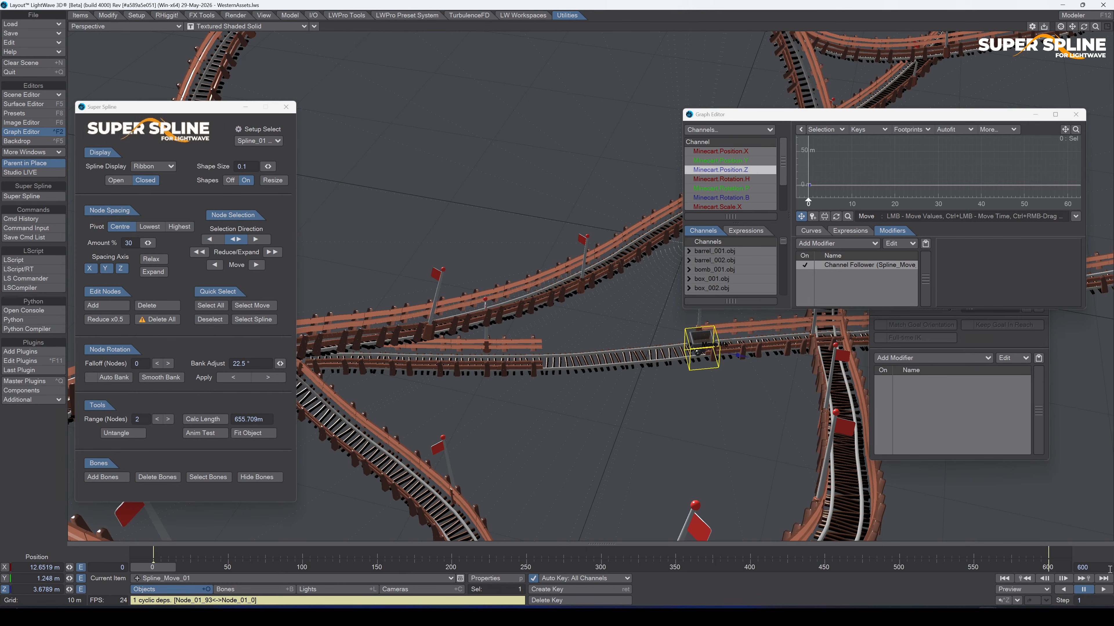
pyautogui.click(201, 437)
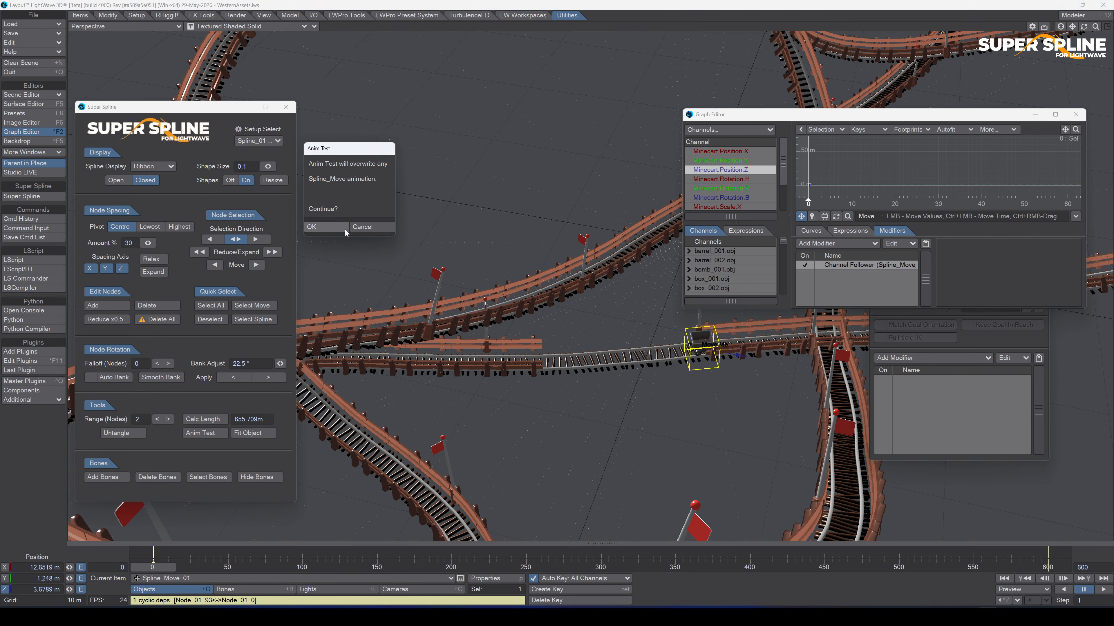
pyautogui.click(327, 226)
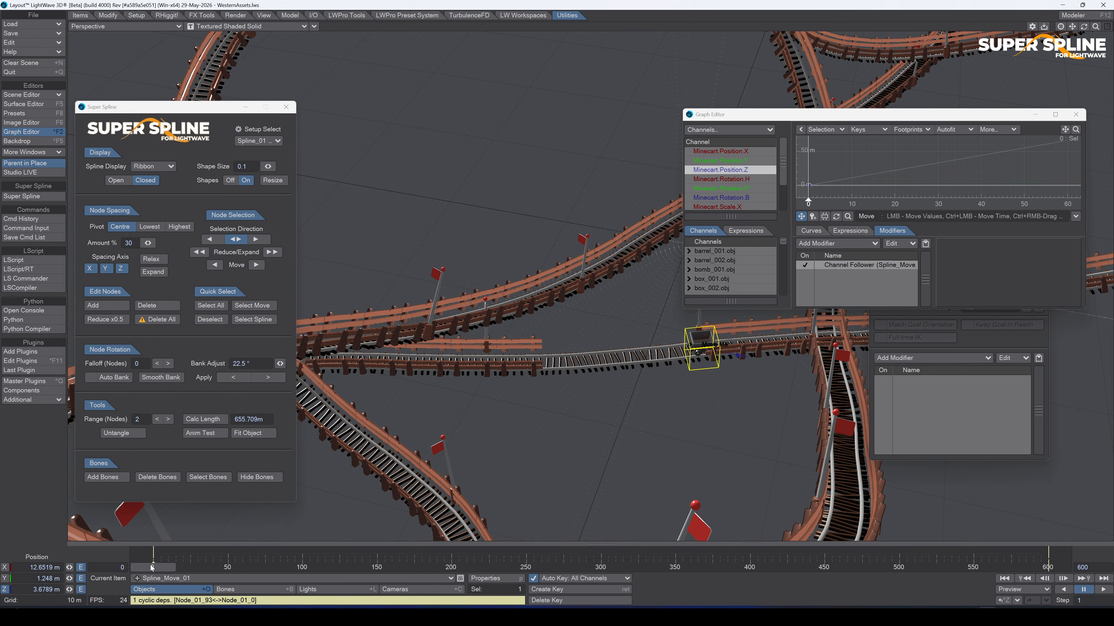
# Centre the view on Spline_Move_01 and scrub the timeline to check the Minecart's travel along the track, ending at frame 0.
pyautogui.click(15, 591)
pyautogui.moveTo(740, 356); pyautogui.dragTo(793, 351)
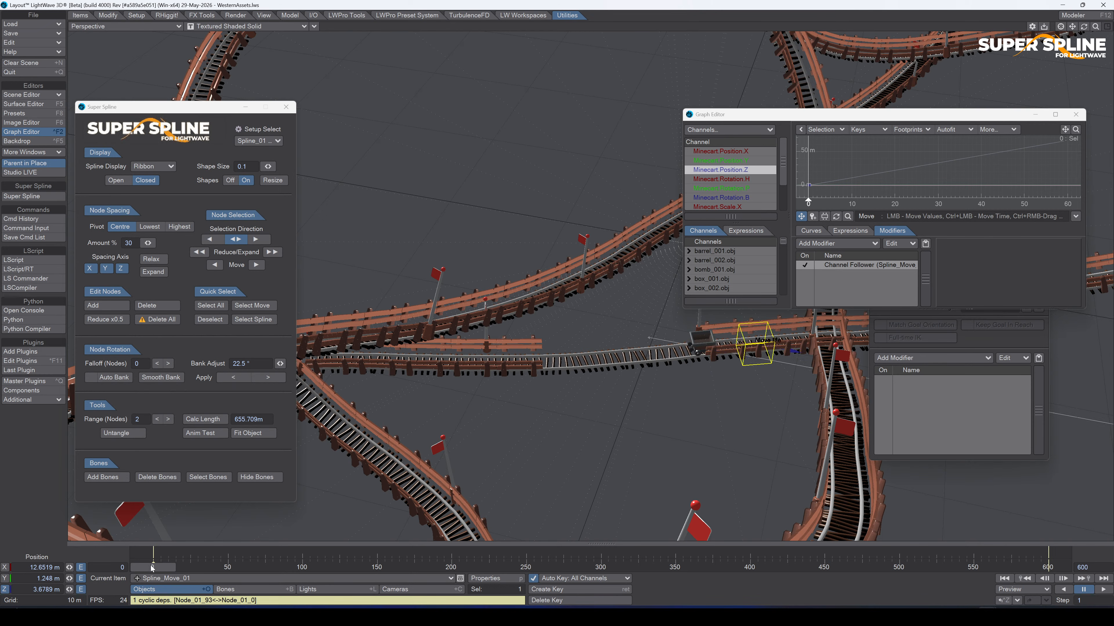
pyautogui.moveTo(151, 569); pyautogui.dragTo(220, 569)
pyautogui.click(1061, 26)
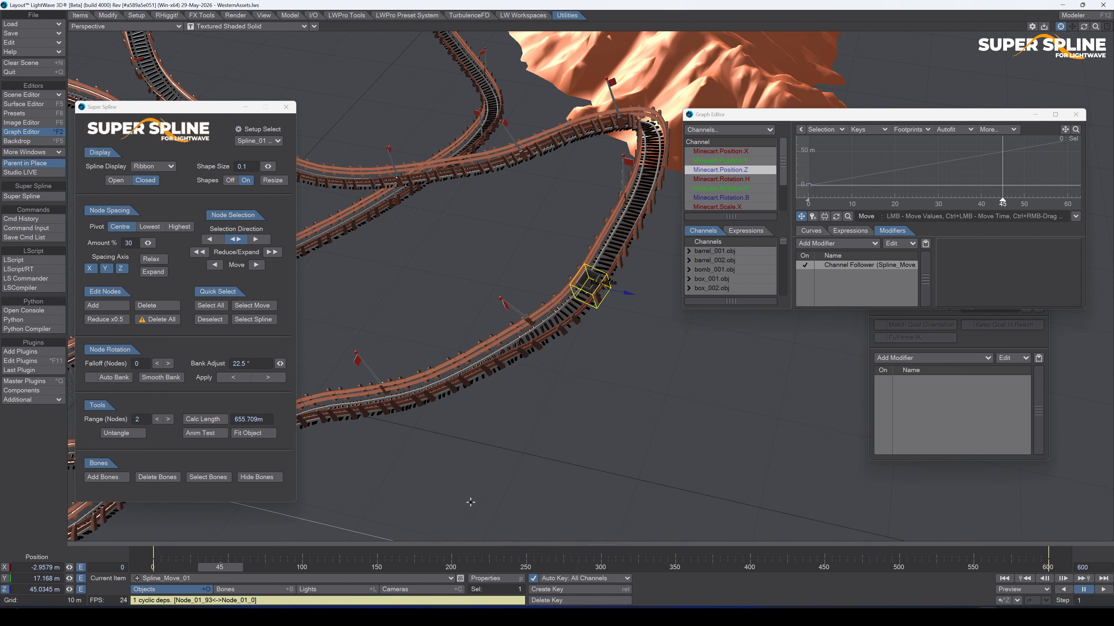
pyautogui.moveTo(288, 568); pyautogui.dragTo(152, 569)
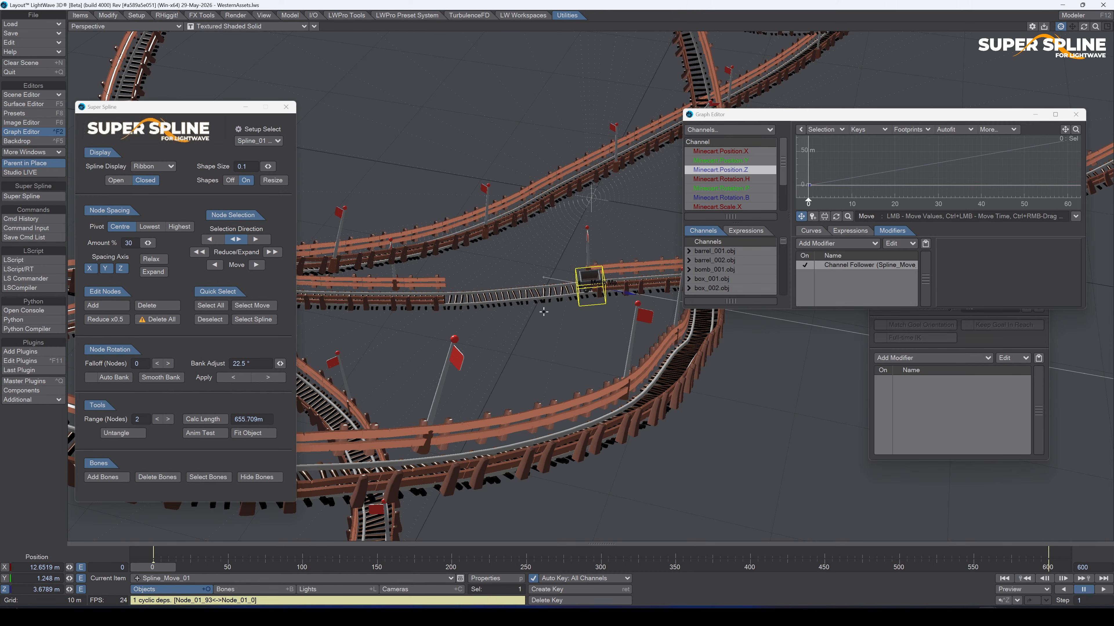
# Clone the Minecart and set the Channel Follower Time Lag on Minecart (1)'s Position.Z to 0.08 s.
pyautogui.click(588, 275)
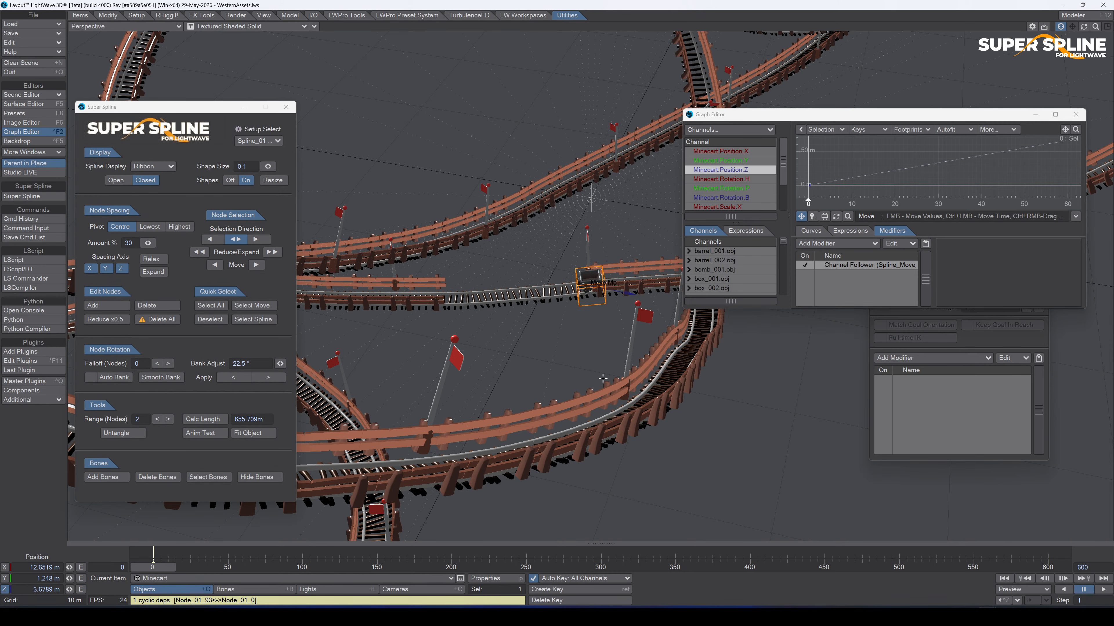
pyautogui.hotkey('ctrl', 'c')
pyautogui.doubleClick(888, 265)
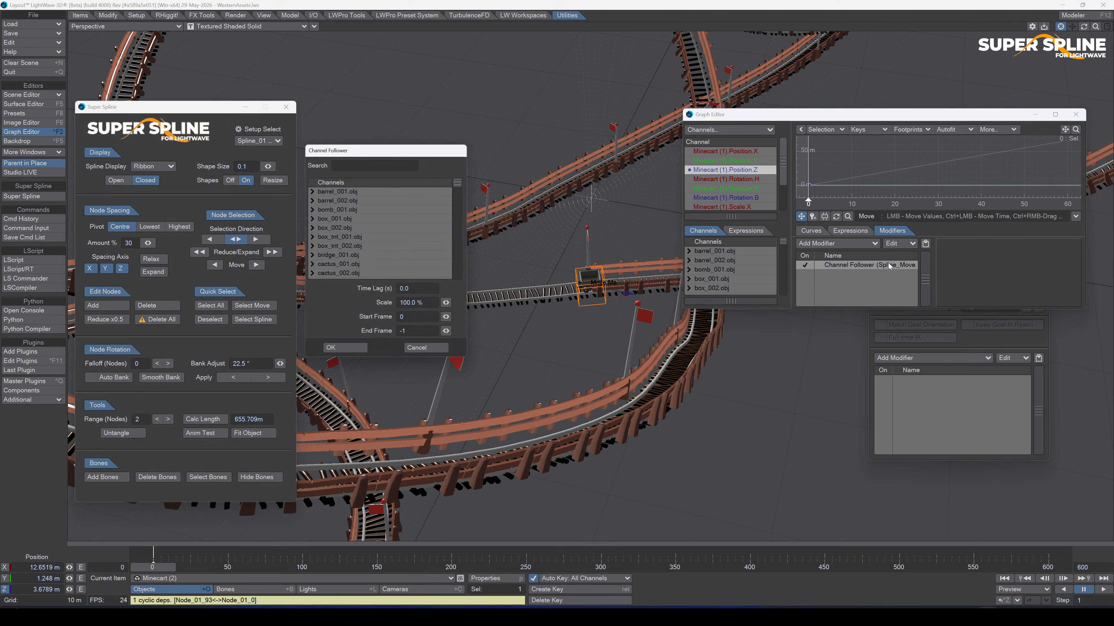
pyautogui.click(423, 290)
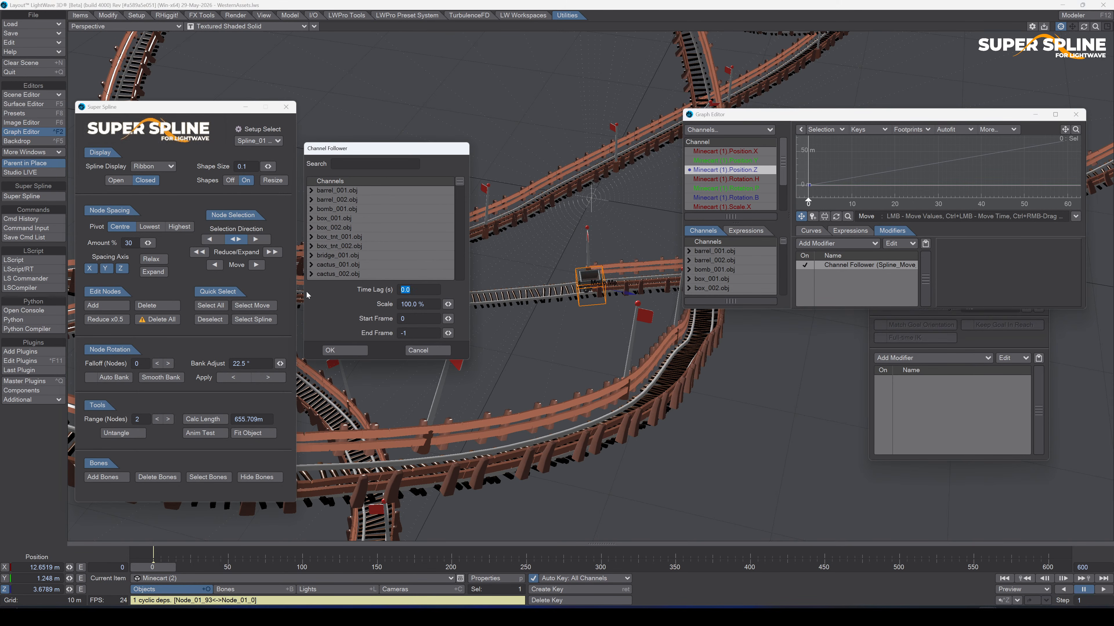
pyautogui.write('.08')
pyautogui.press('Return')
pyautogui.click(359, 350)
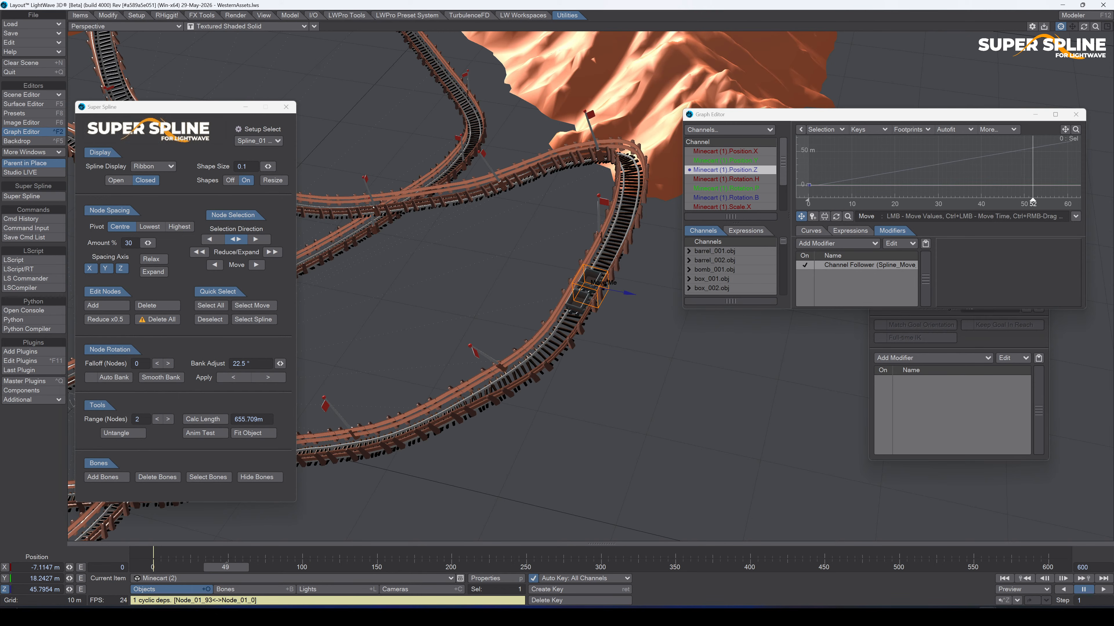
# Change the Channel Follower Time Lag on Minecart (1)'s Position.Z to -0.08 s and scrub to frame 52.
pyautogui.doubleClick(852, 264)
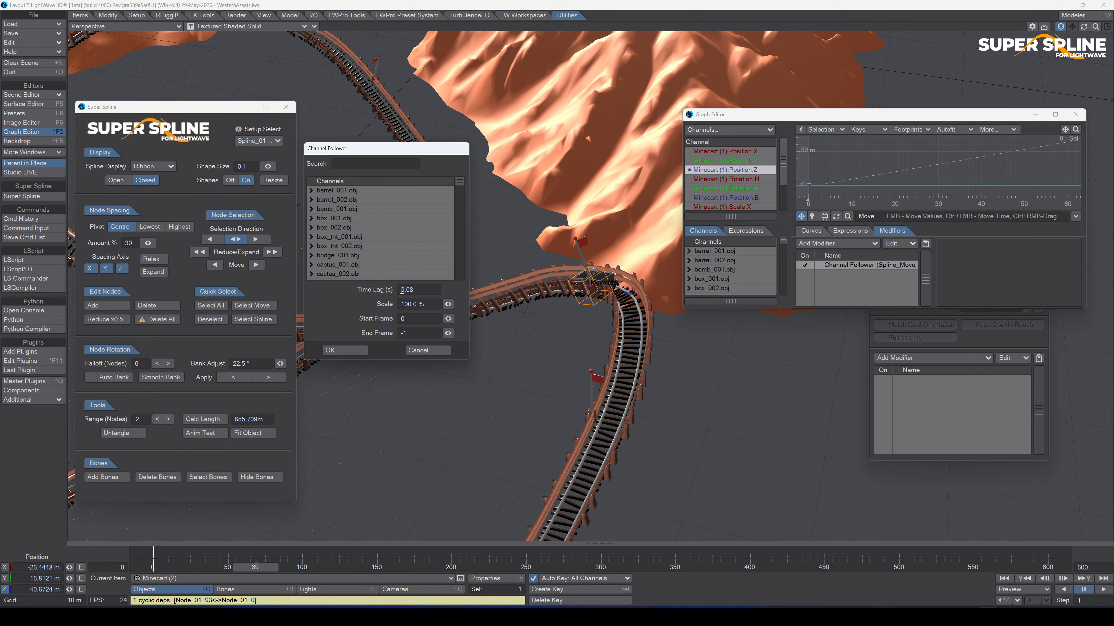
pyautogui.write('-')
pyautogui.click(364, 351)
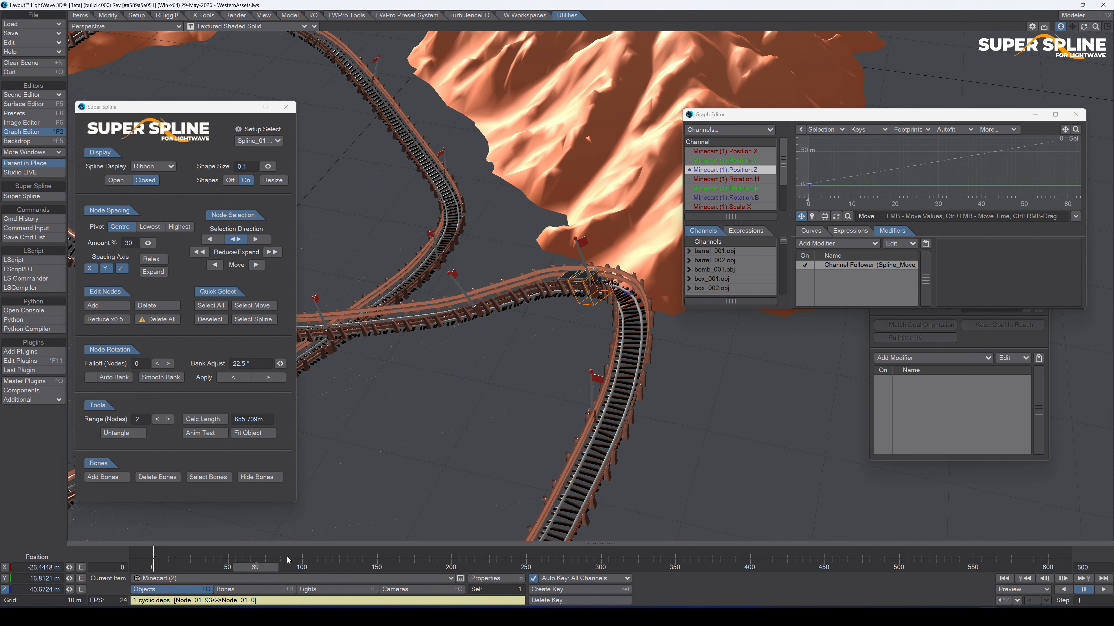
pyautogui.moveTo(255, 567); pyautogui.dragTo(231, 567)
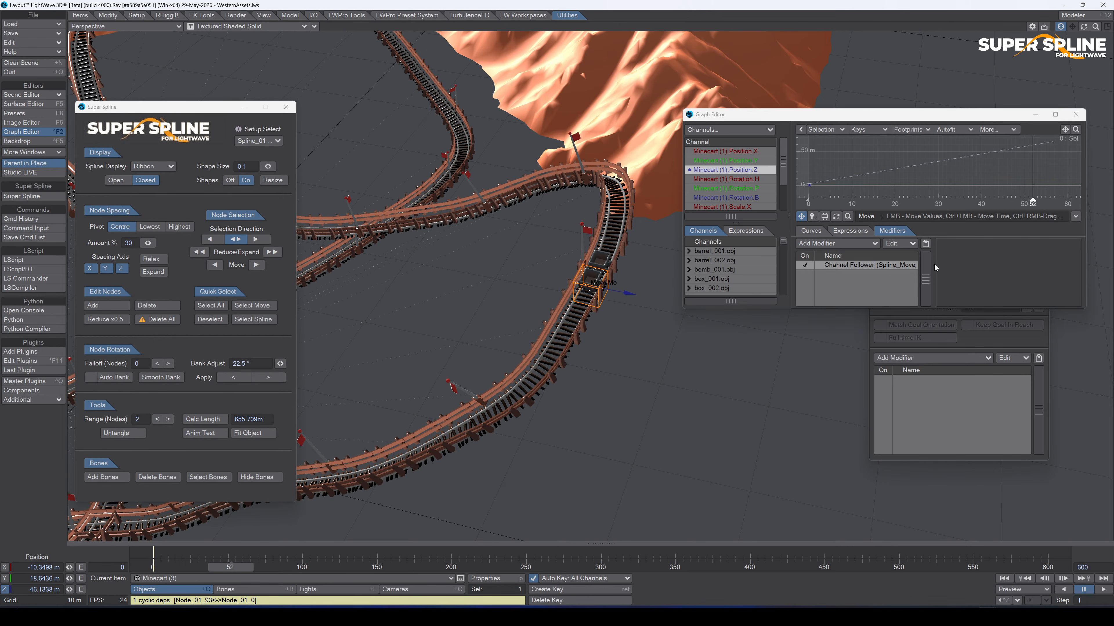
# Reset the Channel Follower Time Lag on Minecart (1)'s Position.Z to 0.0 s.
pyautogui.doubleClick(878, 269)
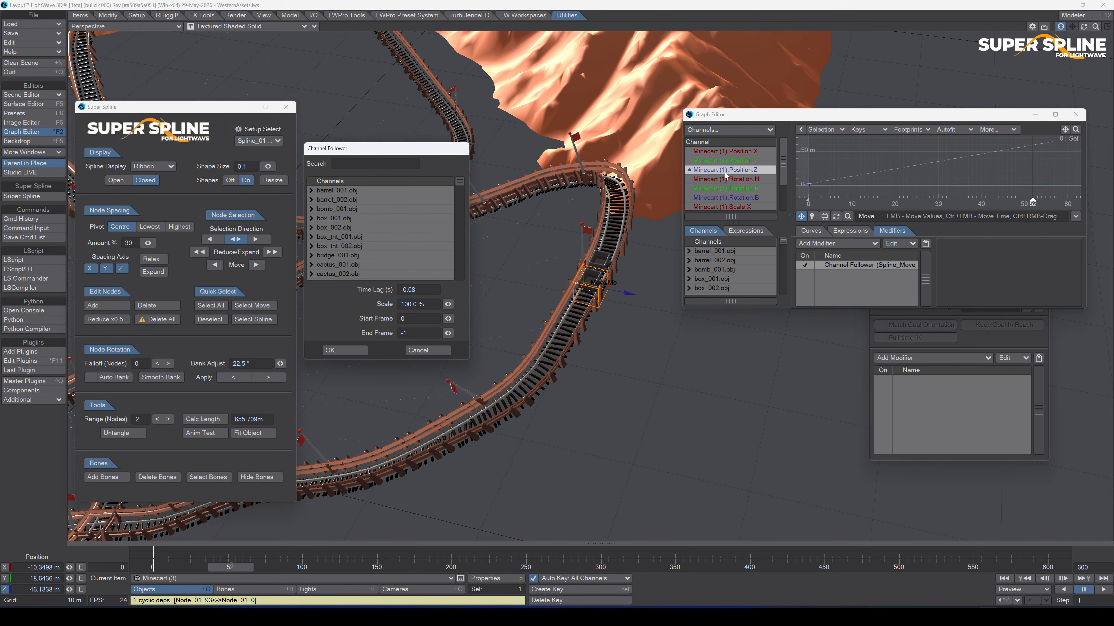
pyautogui.click(425, 288)
pyautogui.write('0.0')
pyautogui.click(351, 351)
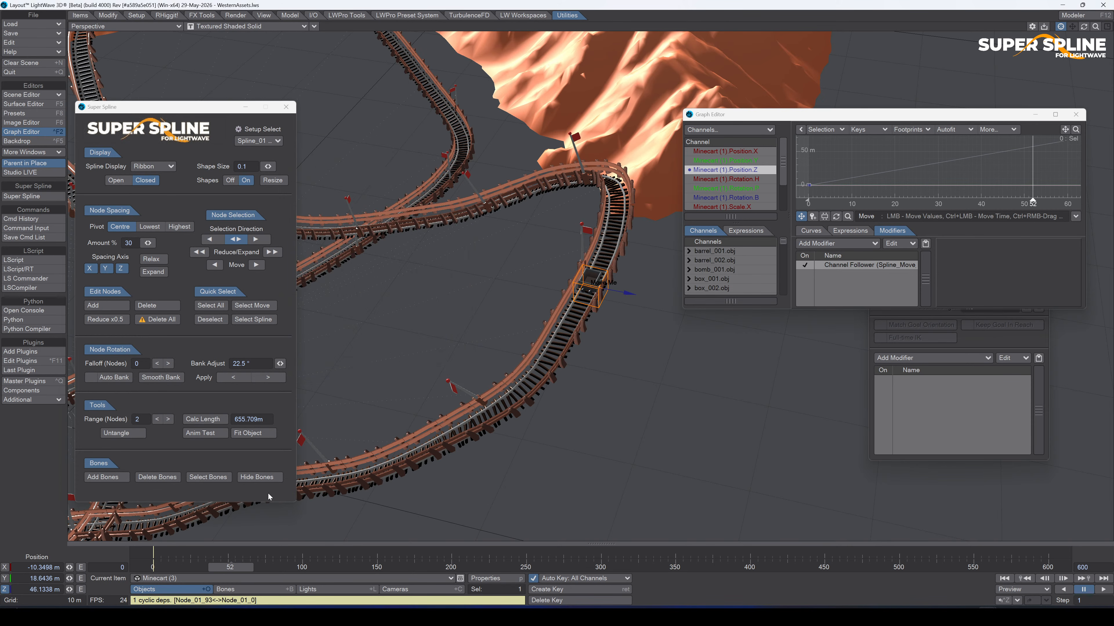
# Load Minecart (2) into a reopened Graph Editor and give its Position.Z Channel Follower a small positive Time Lag.
pyautogui.click(189, 580)
pyautogui.click(195, 571)
pyautogui.click(1076, 115)
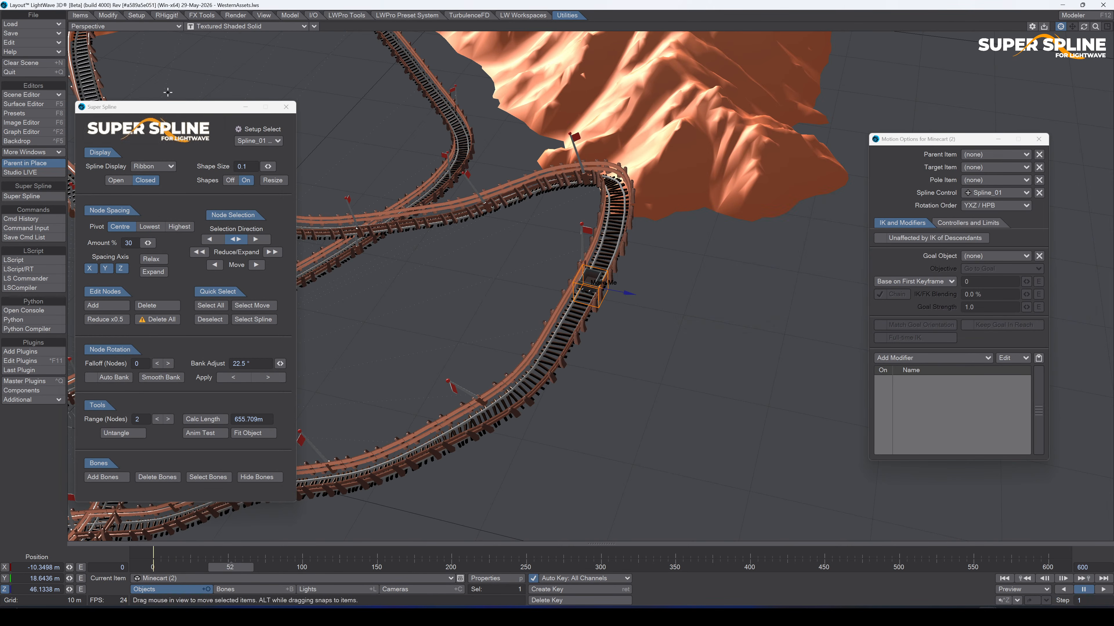
pyautogui.click(32, 131)
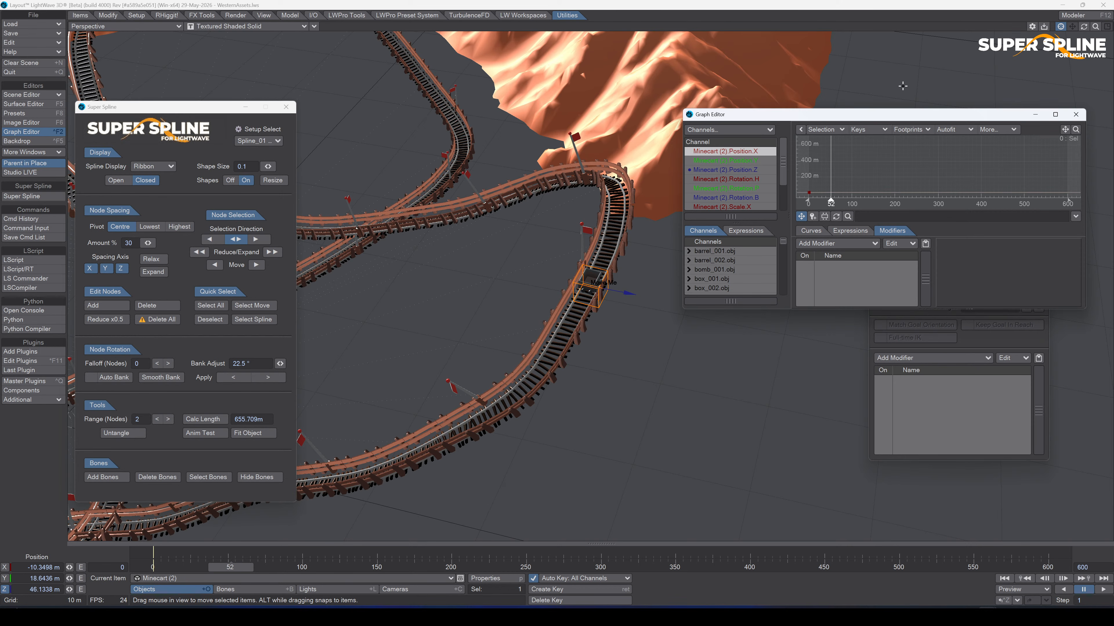
pyautogui.click(757, 160)
pyautogui.click(757, 170)
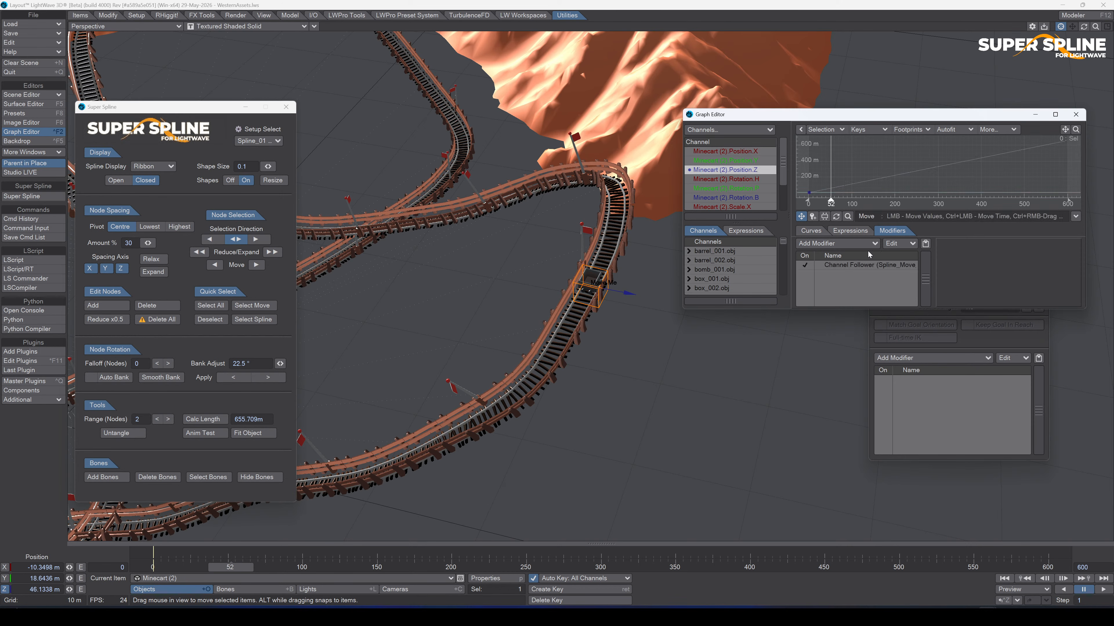
pyautogui.doubleClick(868, 265)
pyautogui.click(411, 291)
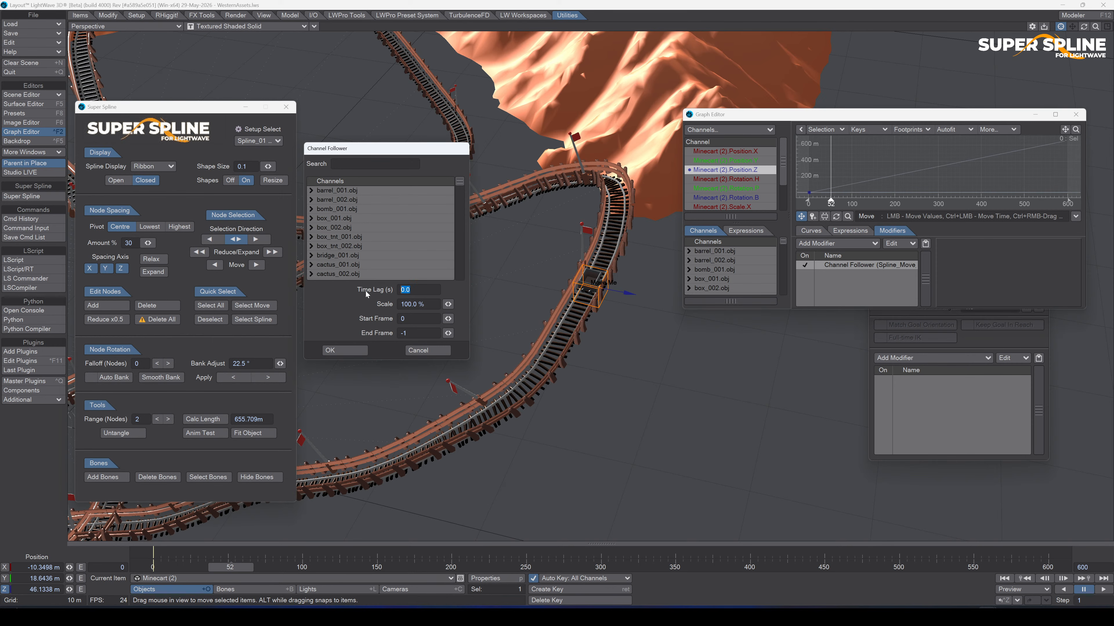
pyautogui.write('.0')
pyautogui.press('Return')
pyautogui.click(352, 350)
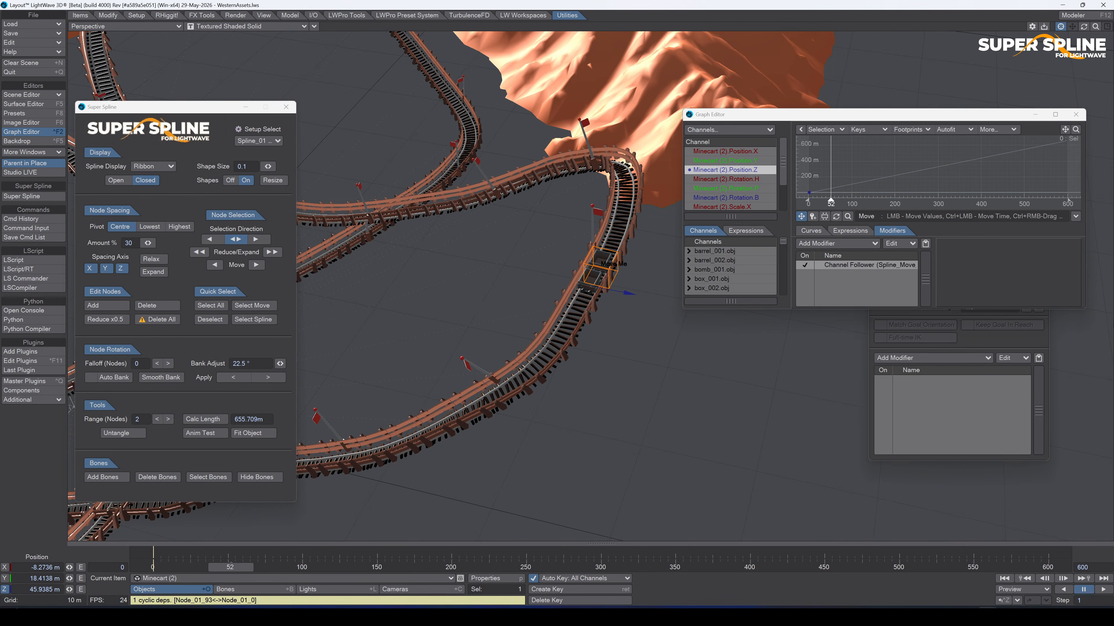
# Select Minecart (3) and set the Channel Follower Time Lag on its Position.Z to -0.16 s.
pyautogui.click(273, 580)
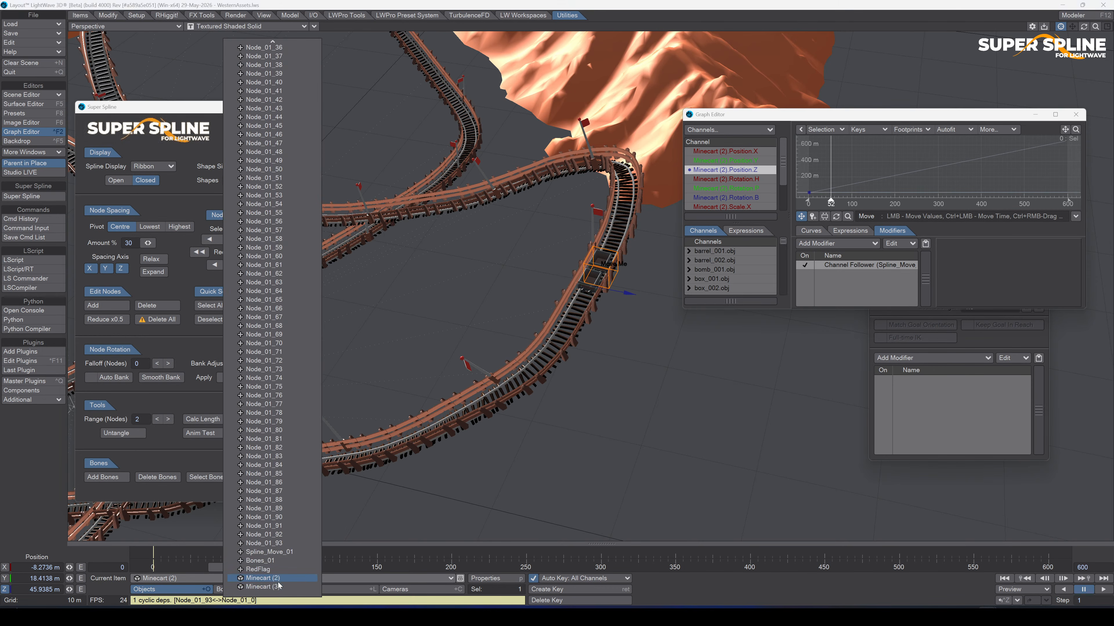
pyautogui.click(278, 586)
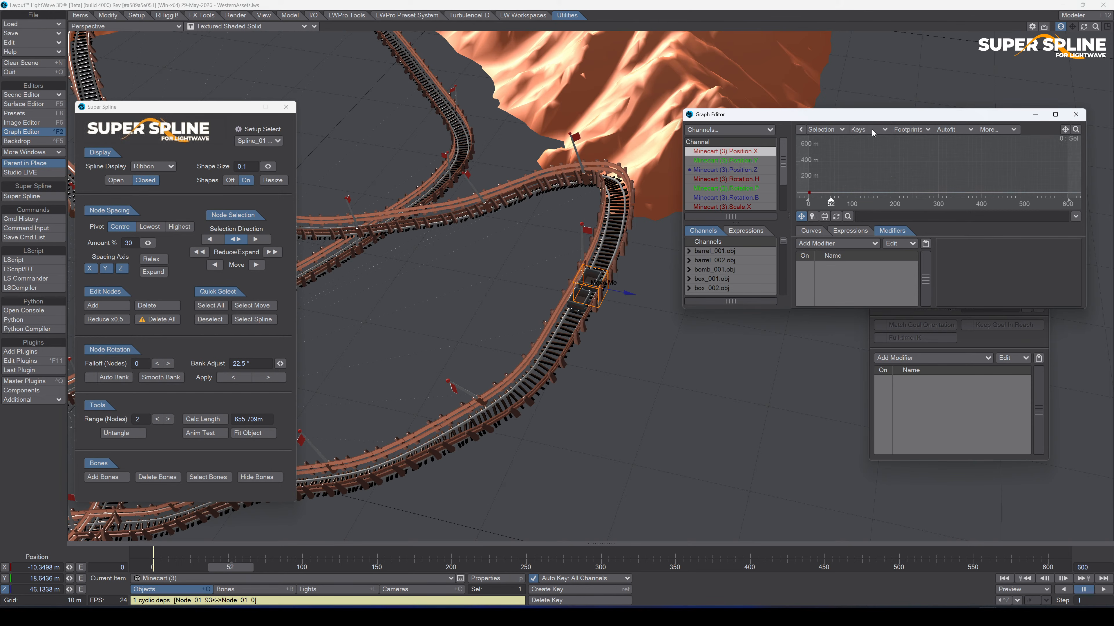
pyautogui.click(706, 168)
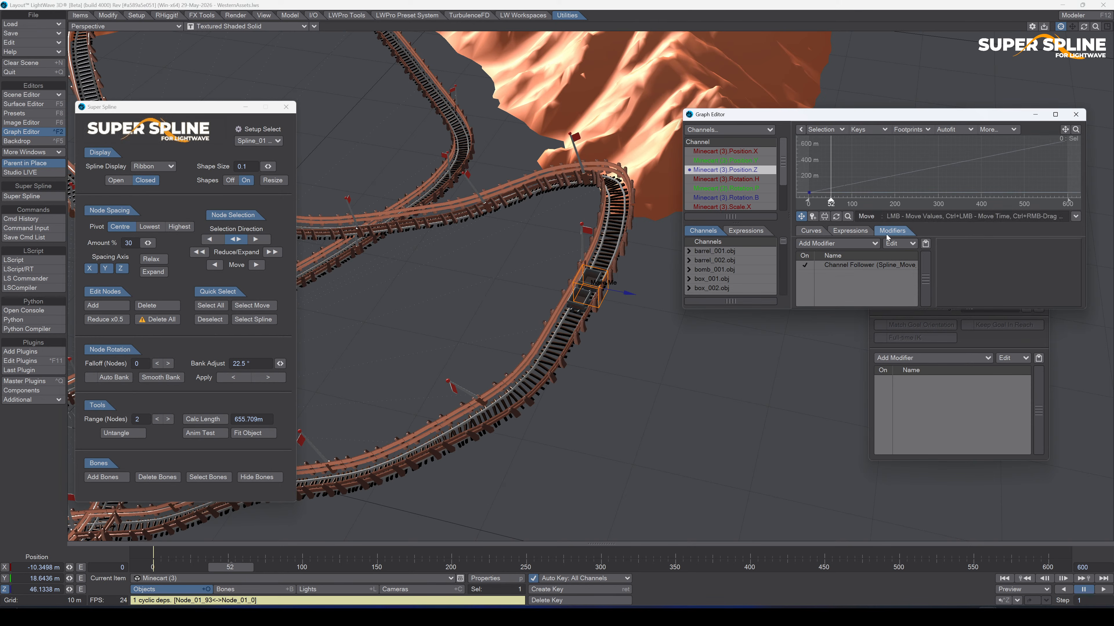
pyautogui.doubleClick(890, 267)
pyautogui.click(419, 288)
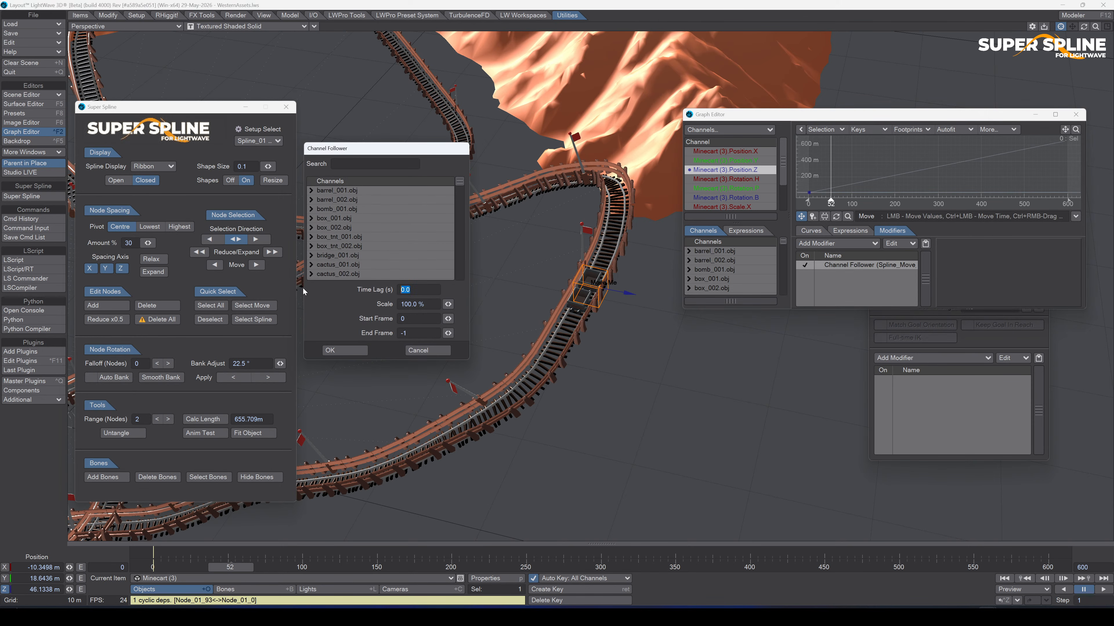
pyautogui.write('-.16')
pyautogui.press('Return')
pyautogui.click(356, 351)
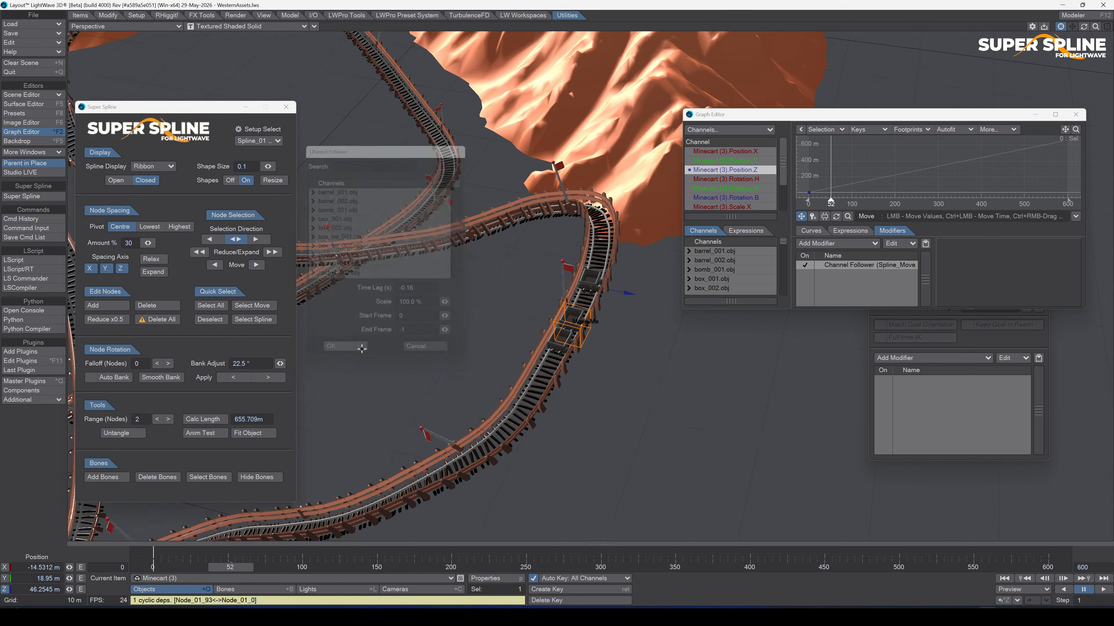
# Change the Channel Follower Time Lag on Minecart (3)'s Position.Z to 0.16 s.
pyautogui.doubleClick(864, 266)
pyautogui.click(424, 288)
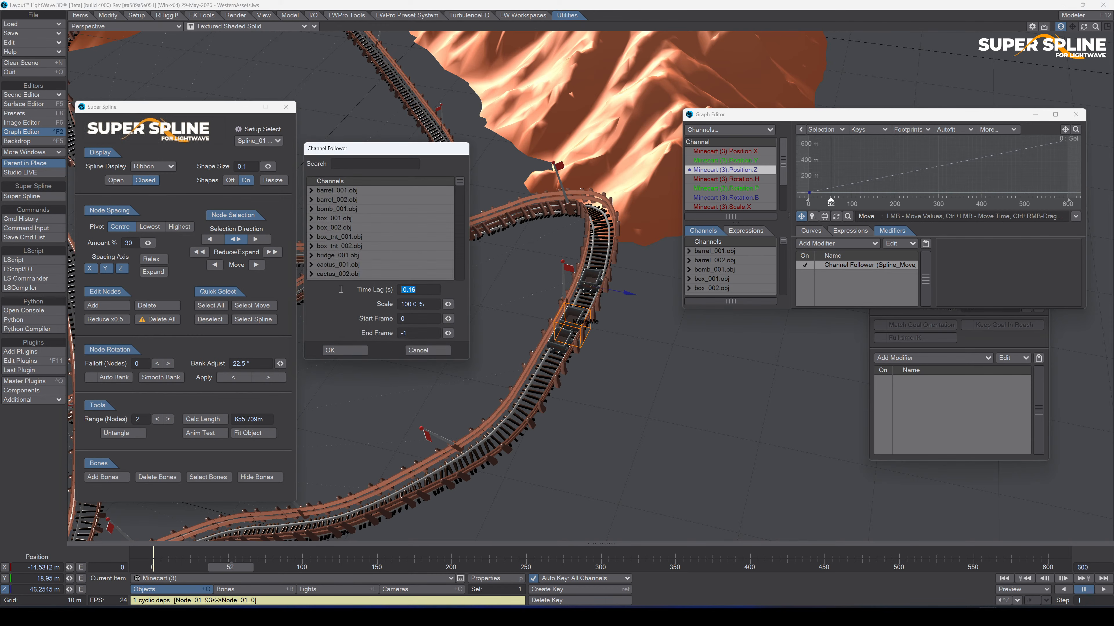
pyautogui.write('.')
pyautogui.press('Return')
pyautogui.click(344, 350)
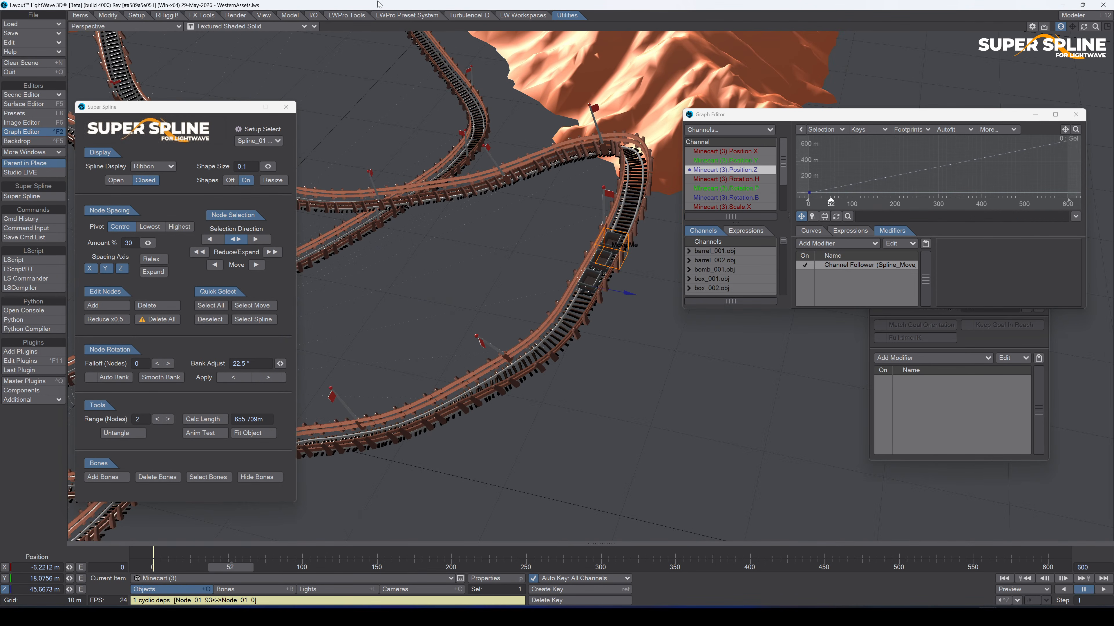
# Select Minecart (4) and set the Channel Follower Time Lag on its Position.Z to 0.24 s.
pyautogui.press('Down')
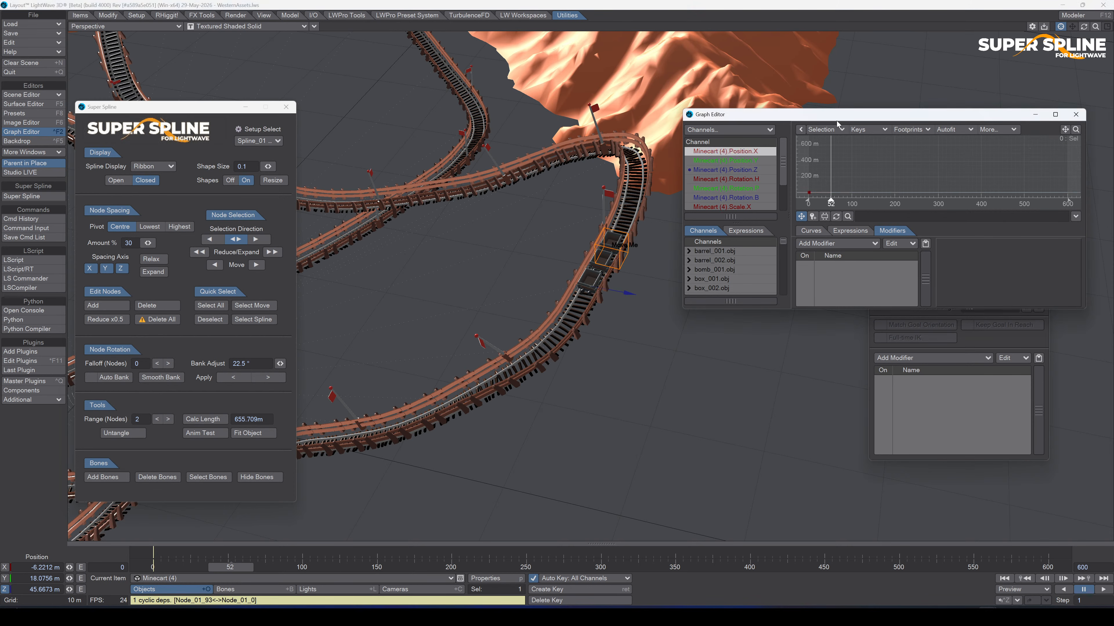
pyautogui.click(744, 172)
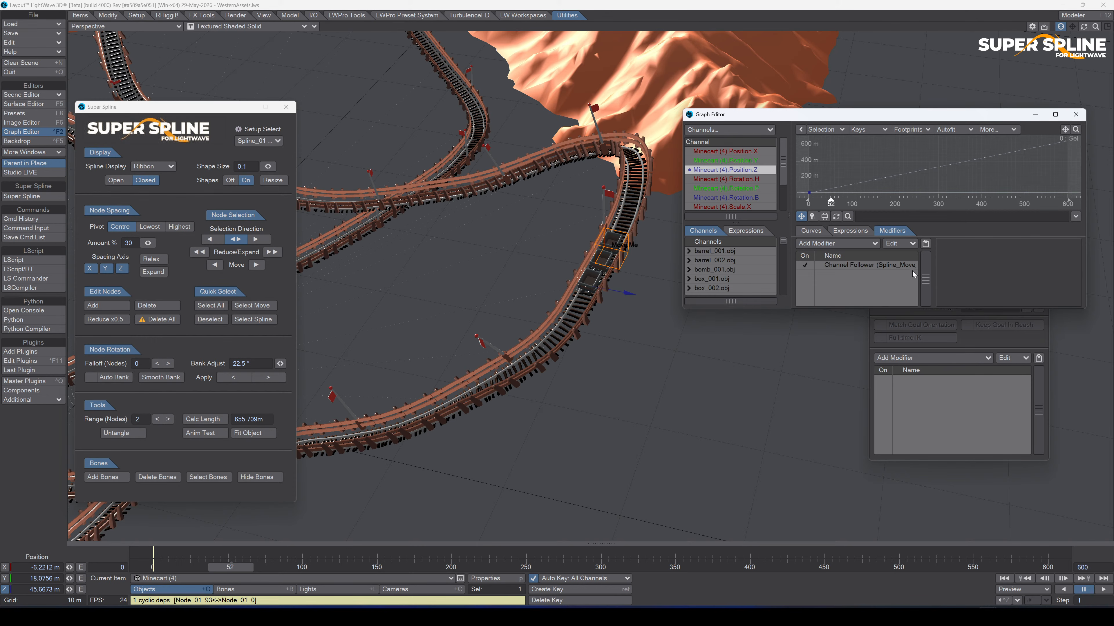
pyautogui.doubleClick(897, 266)
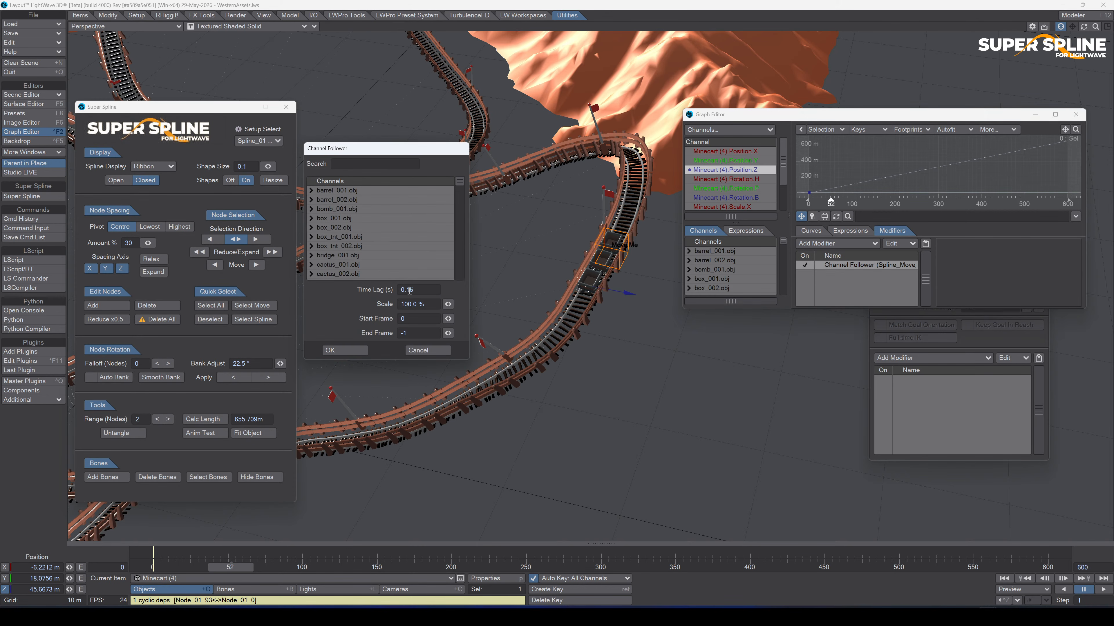
pyautogui.moveTo(406, 291); pyautogui.dragTo(422, 290)
pyautogui.write('24')
pyautogui.click(346, 350)
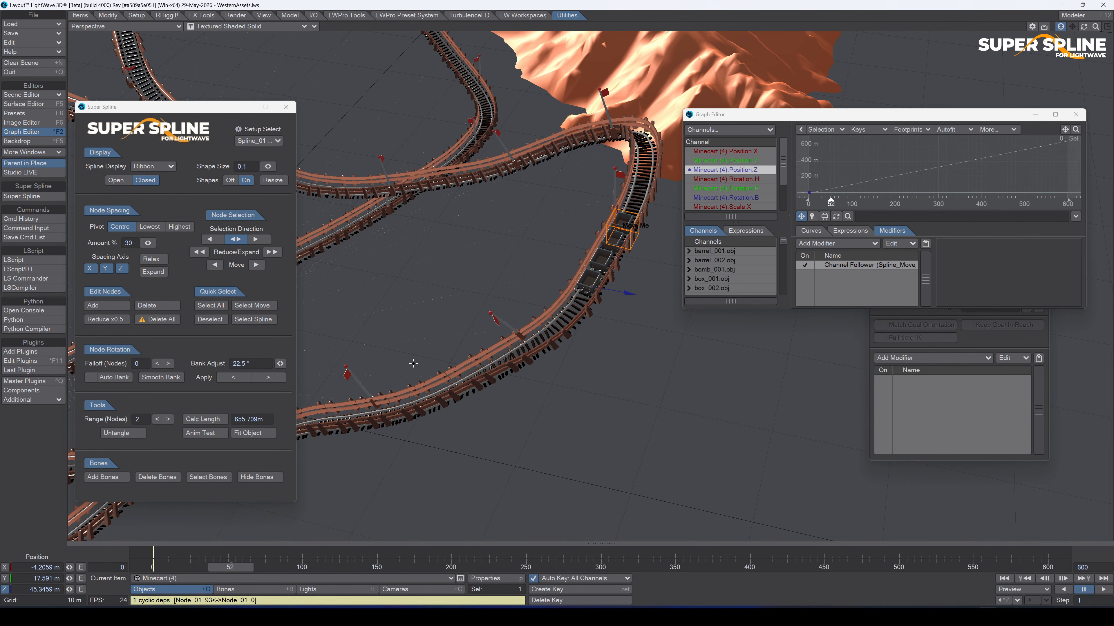
# Load Minecart (5) into the Graph Editor and set its Position.Z Channel Follower Time Lag to 0.32 s.
pyautogui.click(759, 119)
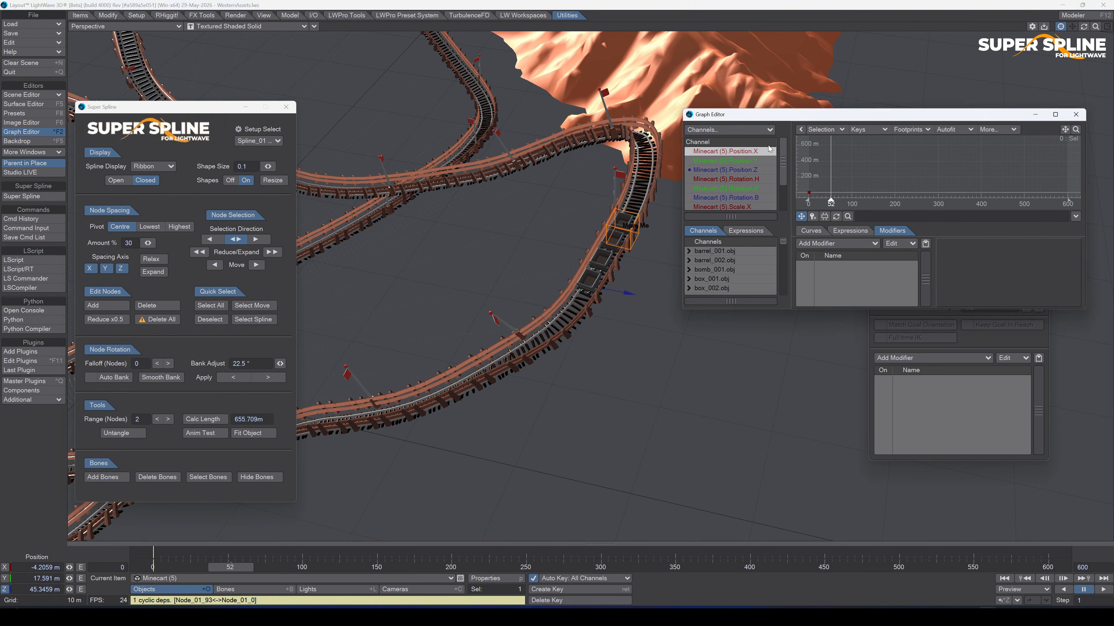
pyautogui.click(758, 171)
pyautogui.doubleClick(885, 266)
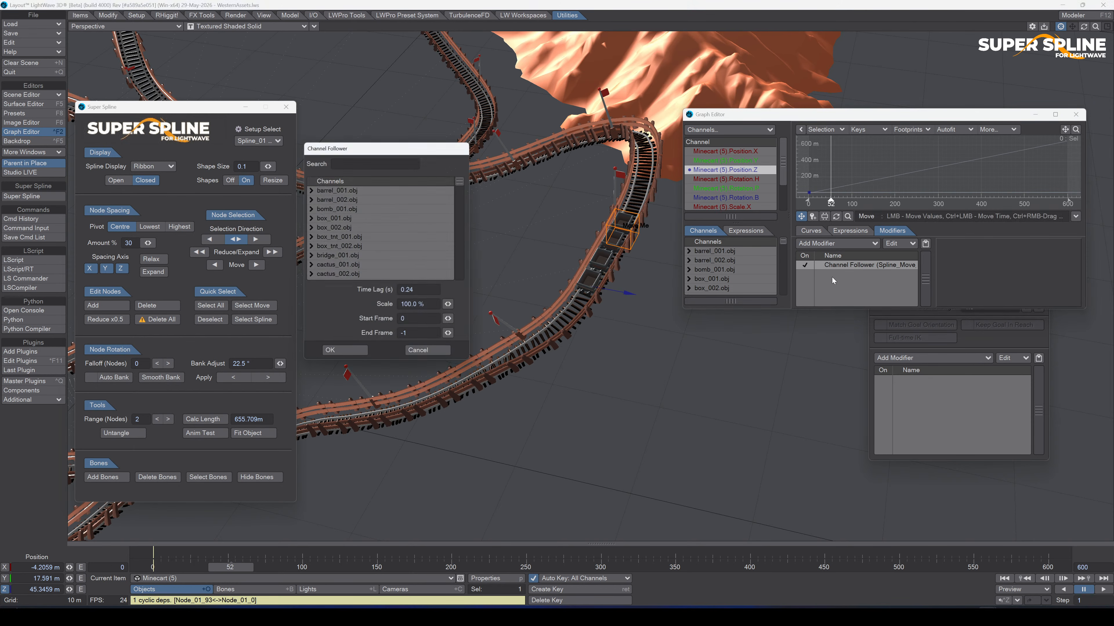
pyautogui.moveTo(407, 290); pyautogui.dragTo(446, 292)
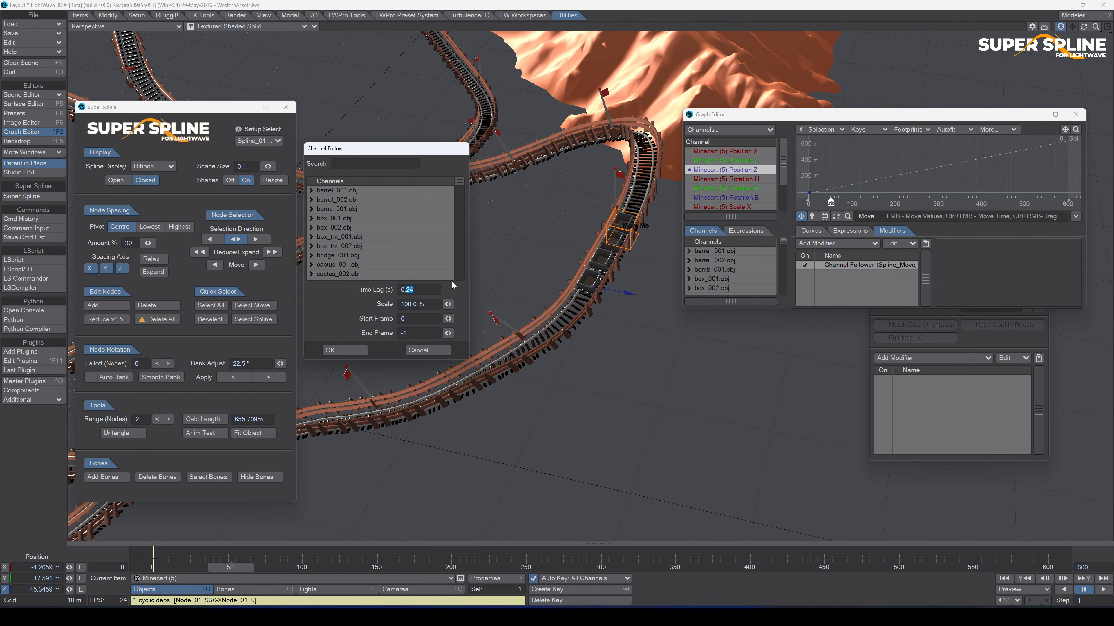
pyautogui.write('32')
pyautogui.click(344, 350)
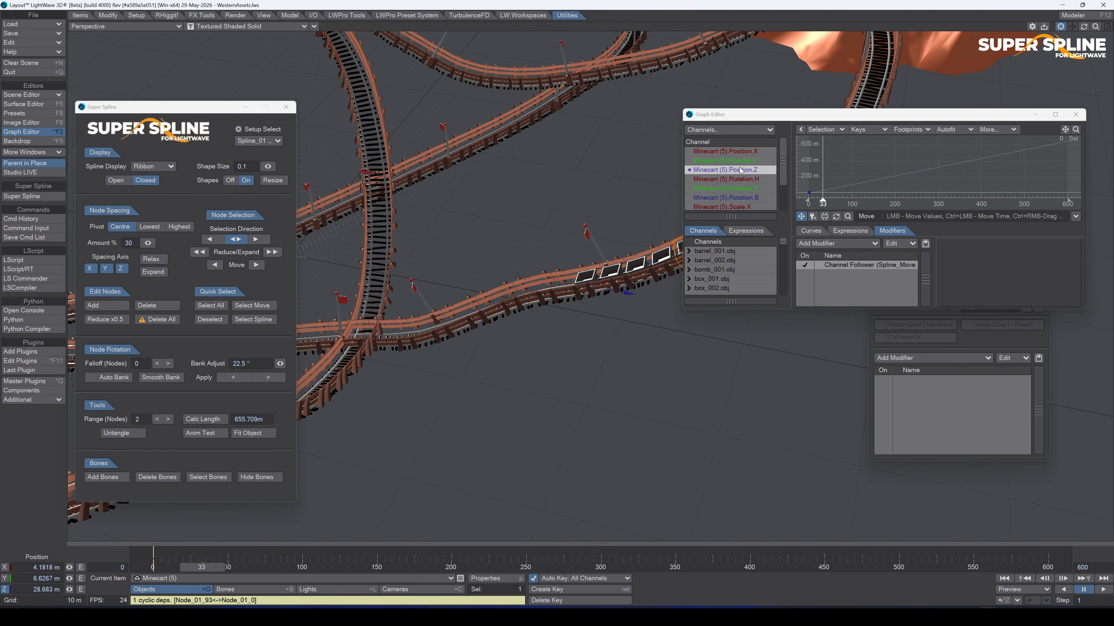
# Move the Graph Editor clear of the track and select the spline's move control, Spline_Move_01.
pyautogui.moveTo(770, 116); pyautogui.dragTo(754, 349)
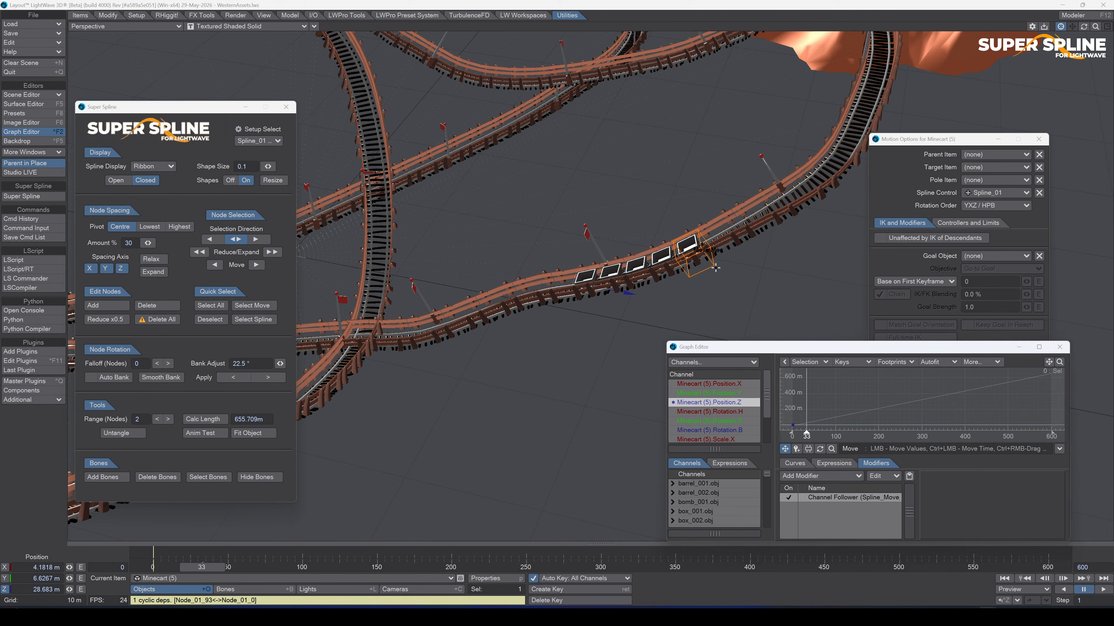
pyautogui.click(705, 273)
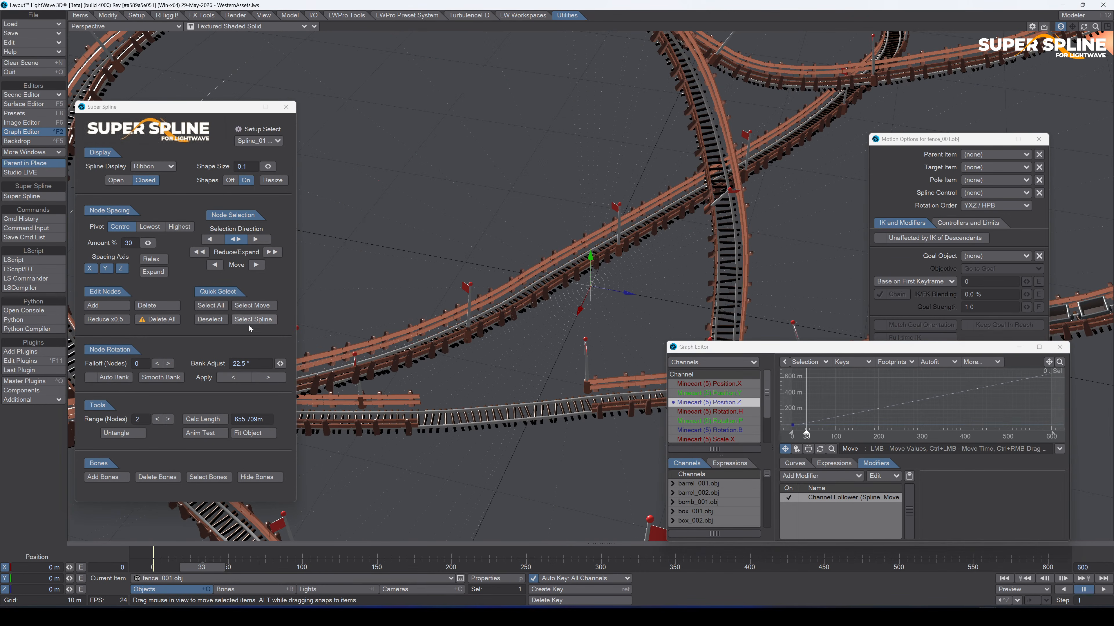
pyautogui.click(252, 306)
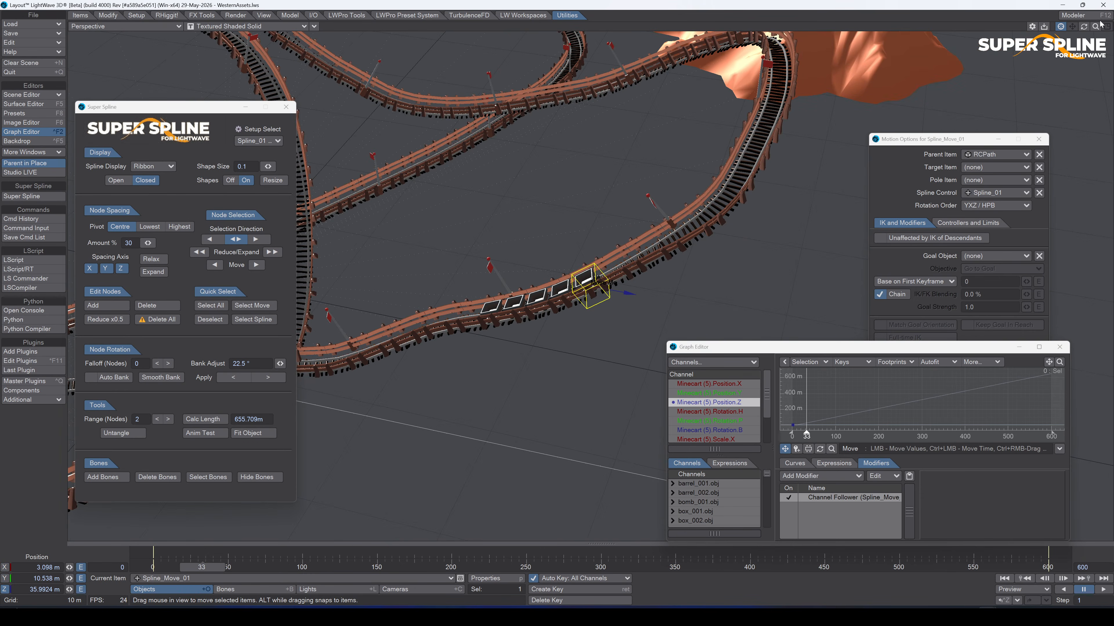
# Close the Super Spline window, play the minecart train animation along the track, and return to frame 0.
pyautogui.moveTo(1095, 26); pyautogui.dragTo(941, 55)
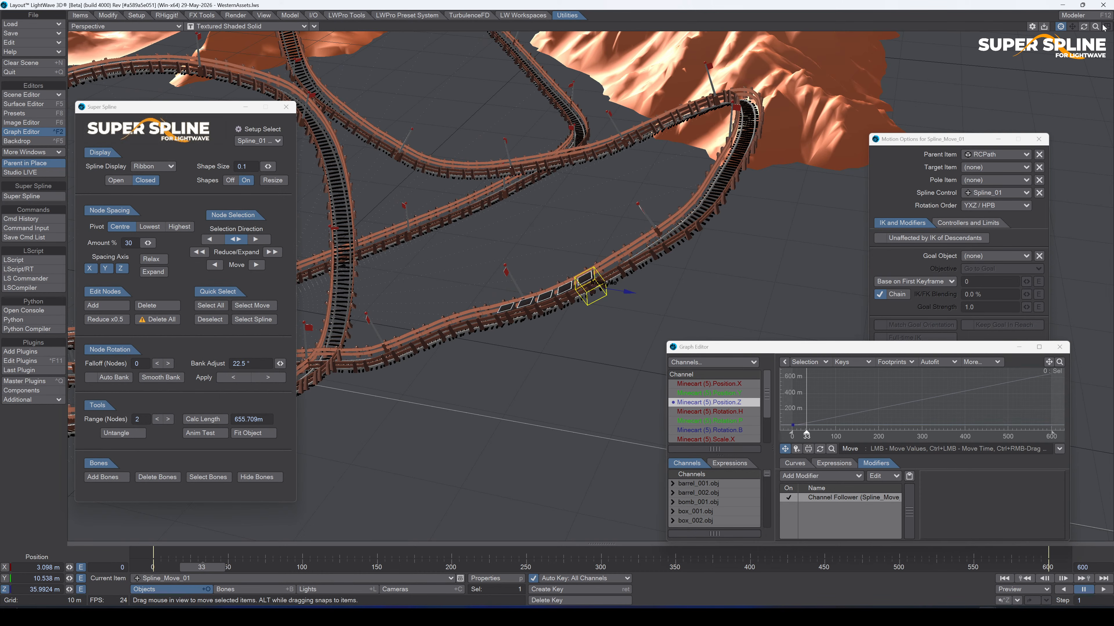
pyautogui.moveTo(1084, 27); pyautogui.dragTo(1057, 30)
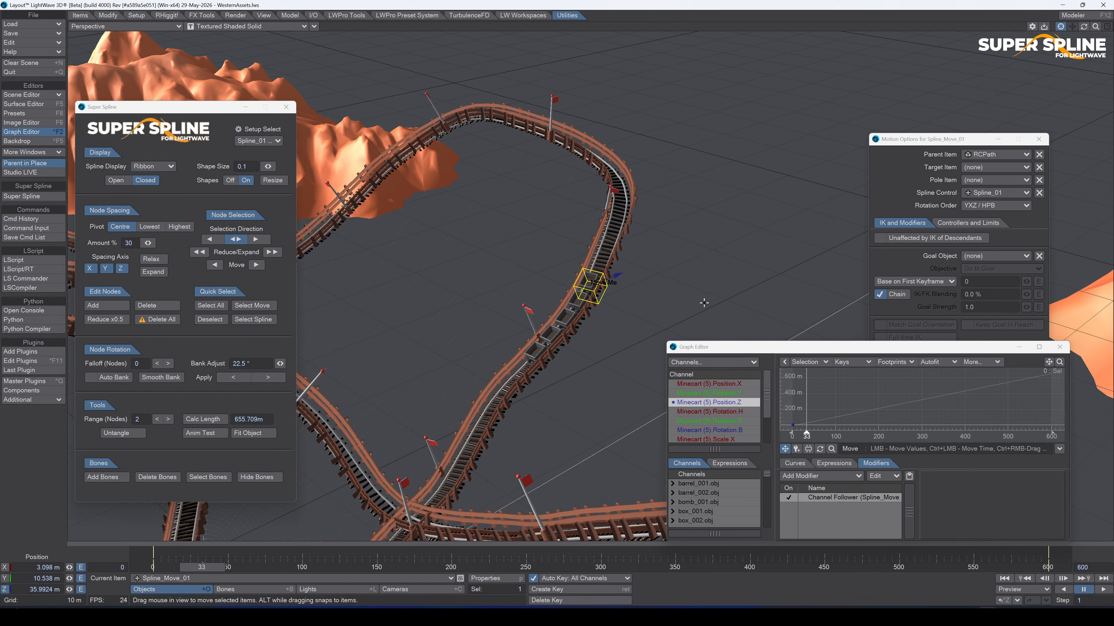
pyautogui.moveTo(1084, 27); pyautogui.dragTo(1070, 30)
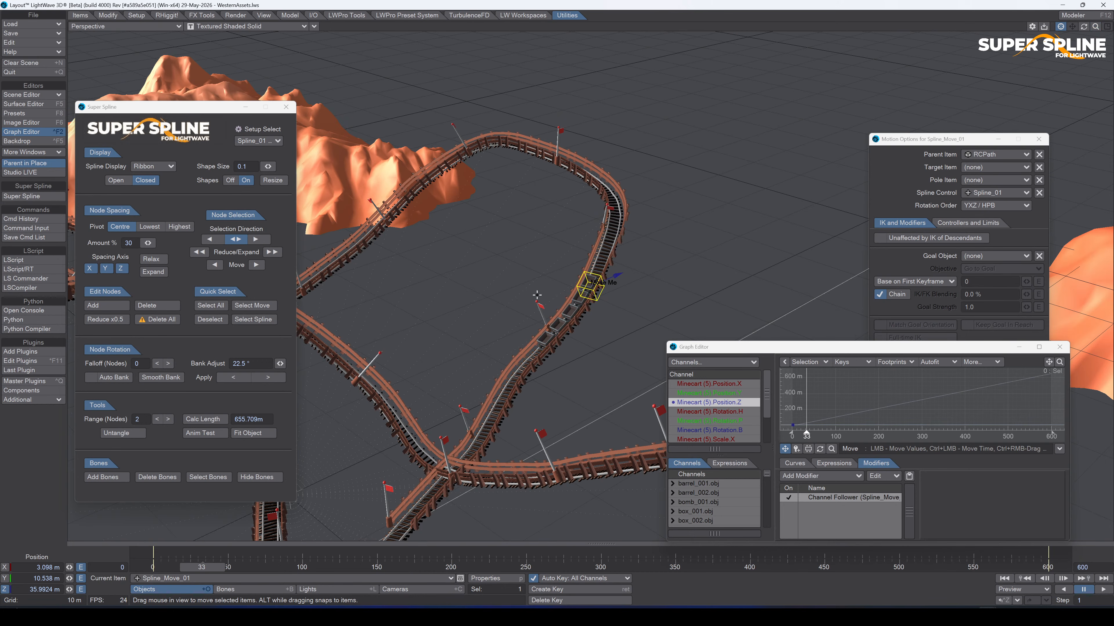
pyautogui.moveTo(1084, 27)
pyautogui.mouseDown()
pyautogui.moveTo(1063, 32)
pyautogui.moveTo(1107, 27)
pyautogui.moveTo(1073, 31)
pyautogui.mouseUp()
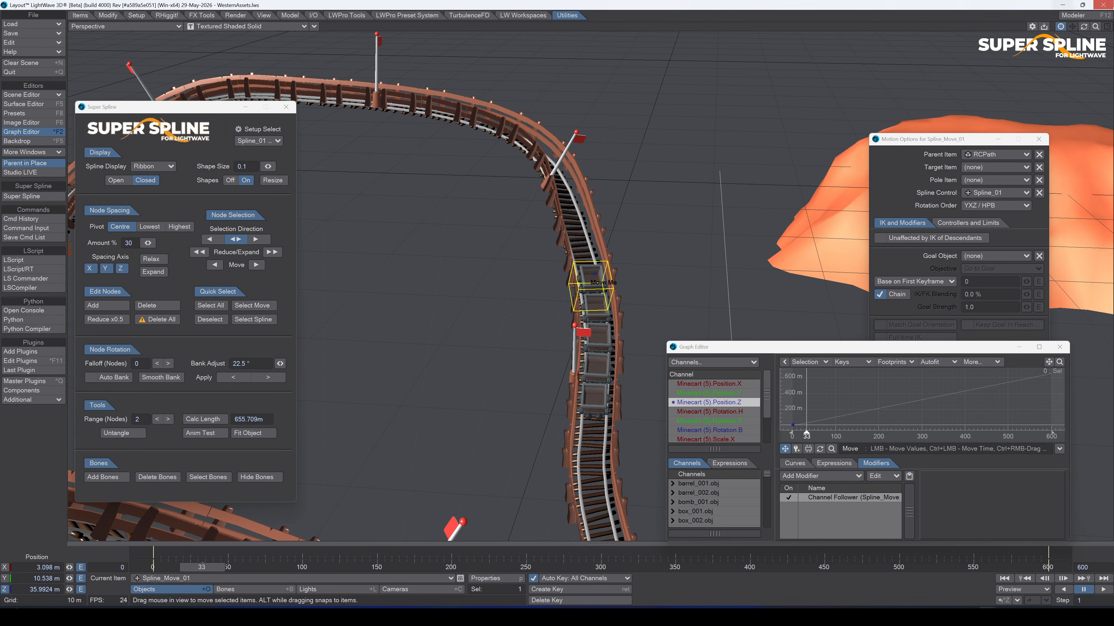
pyautogui.moveTo(1084, 27)
pyautogui.mouseDown()
pyautogui.moveTo(1104, 27)
pyautogui.moveTo(1093, 28)
pyautogui.mouseUp()
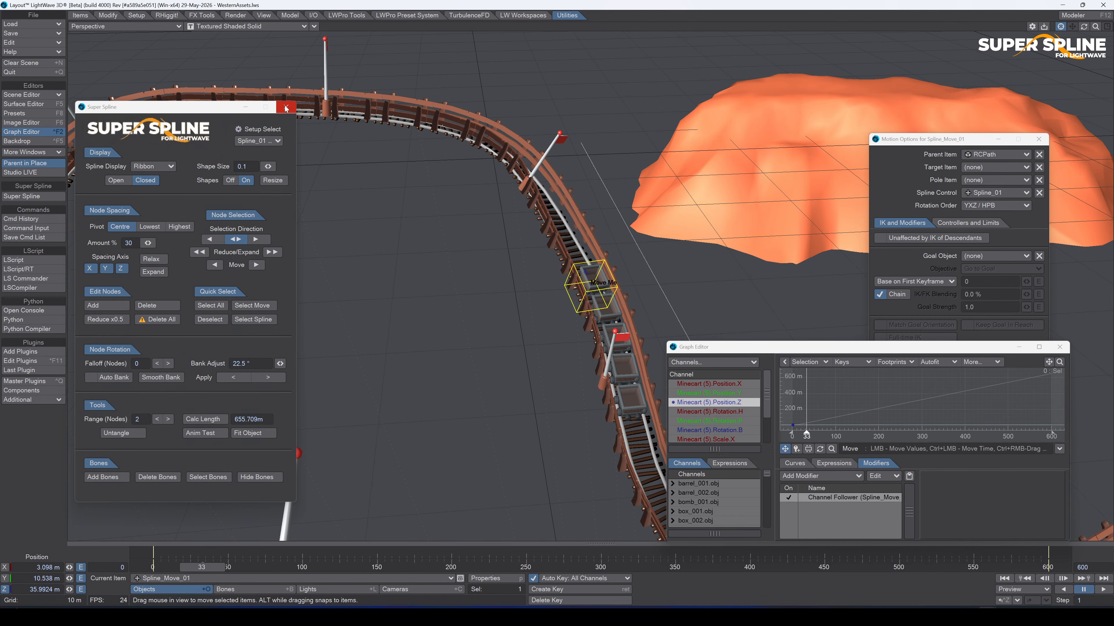
pyautogui.click(286, 107)
pyautogui.click(1104, 589)
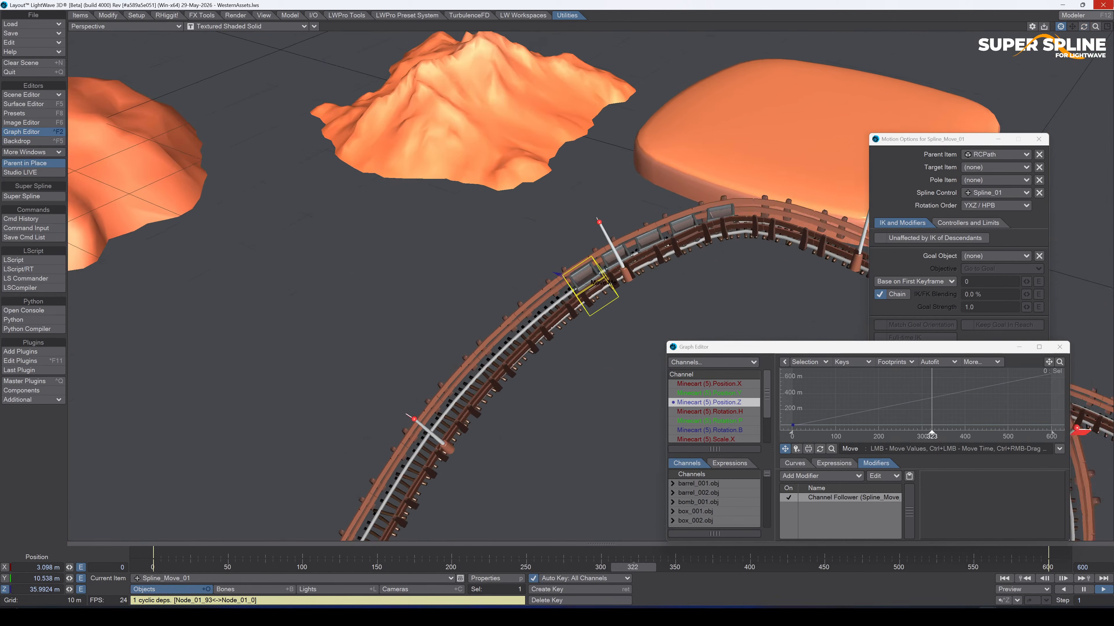
pyautogui.click(168, 569)
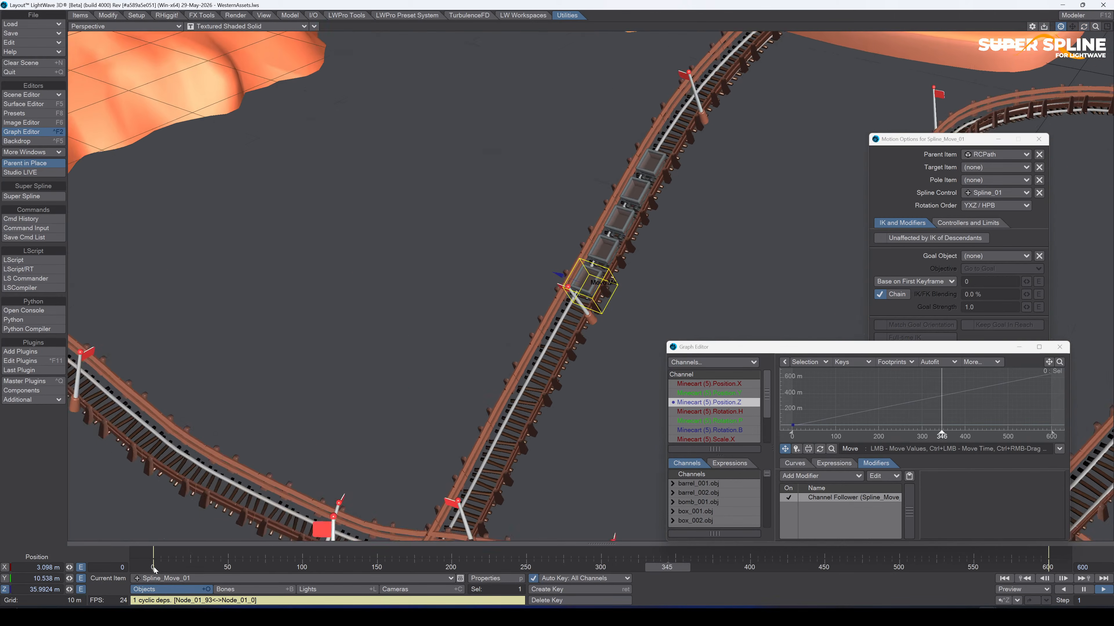
pyautogui.moveTo(175, 567); pyautogui.dragTo(153, 568)
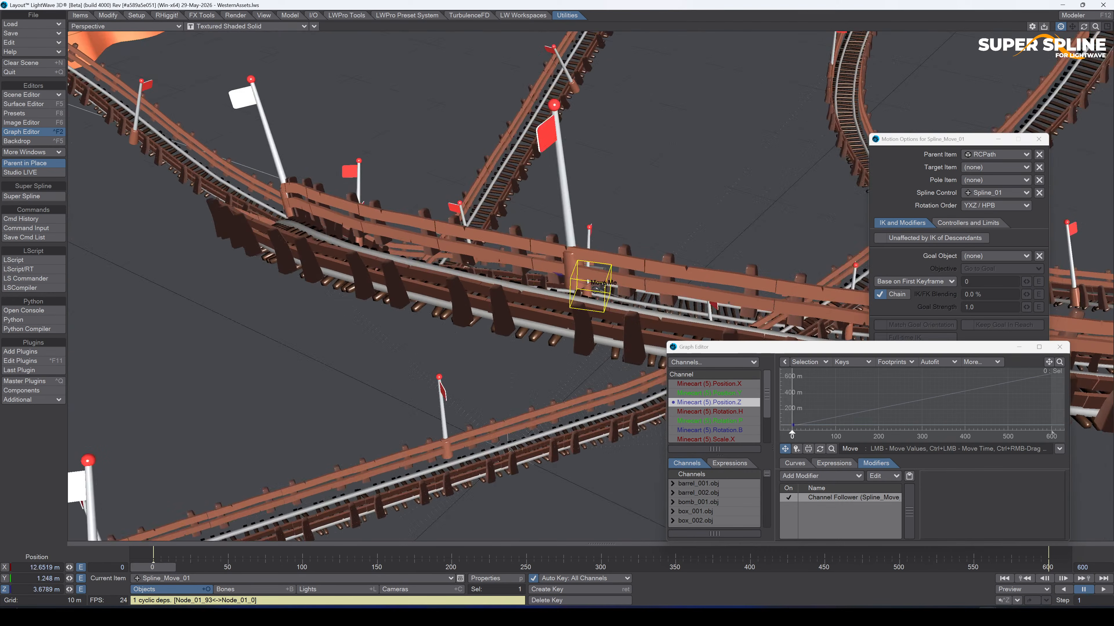
# Check the current camera's view, return to Perspective, and add a new camera named POV.
pyautogui.press('6')
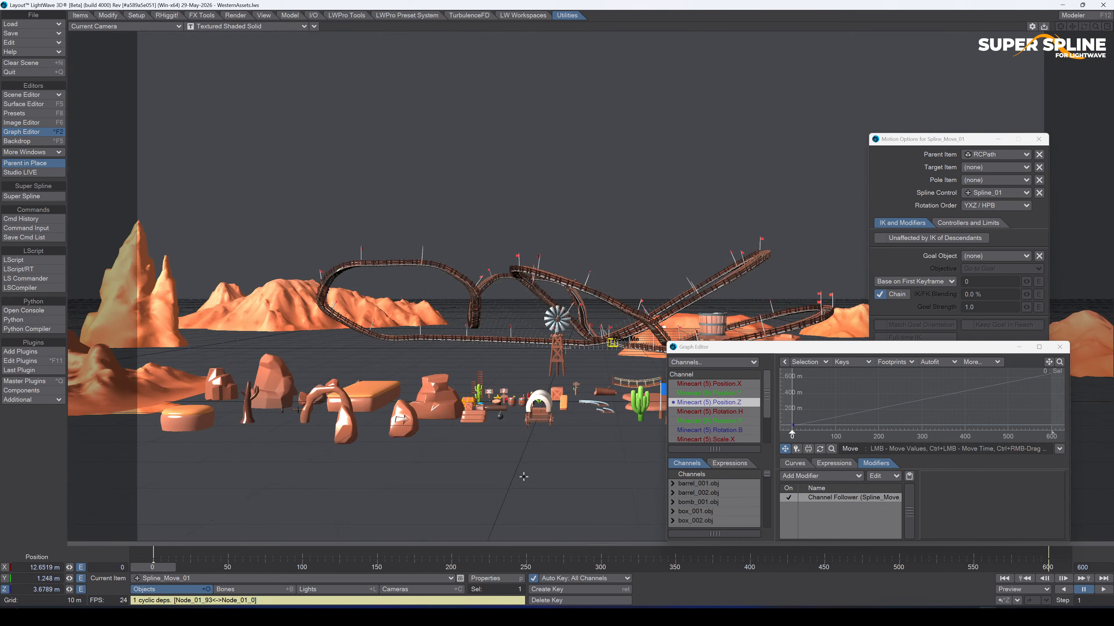
pyautogui.press('5')
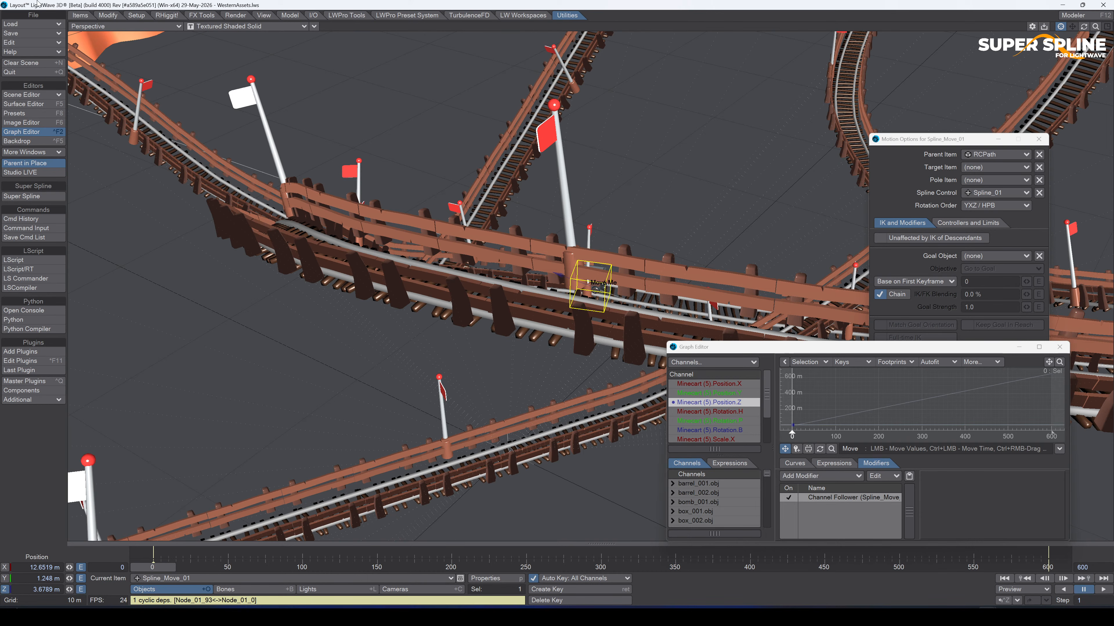
pyautogui.click(81, 14)
pyautogui.click(14, 213)
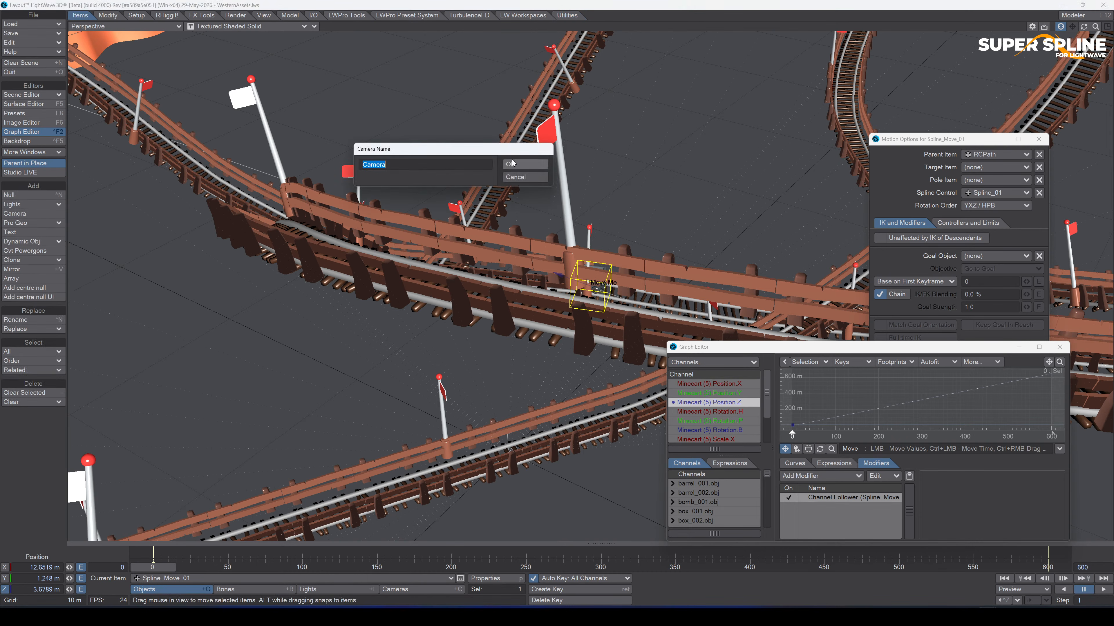
pyautogui.write('POV')
pyautogui.press('Return')
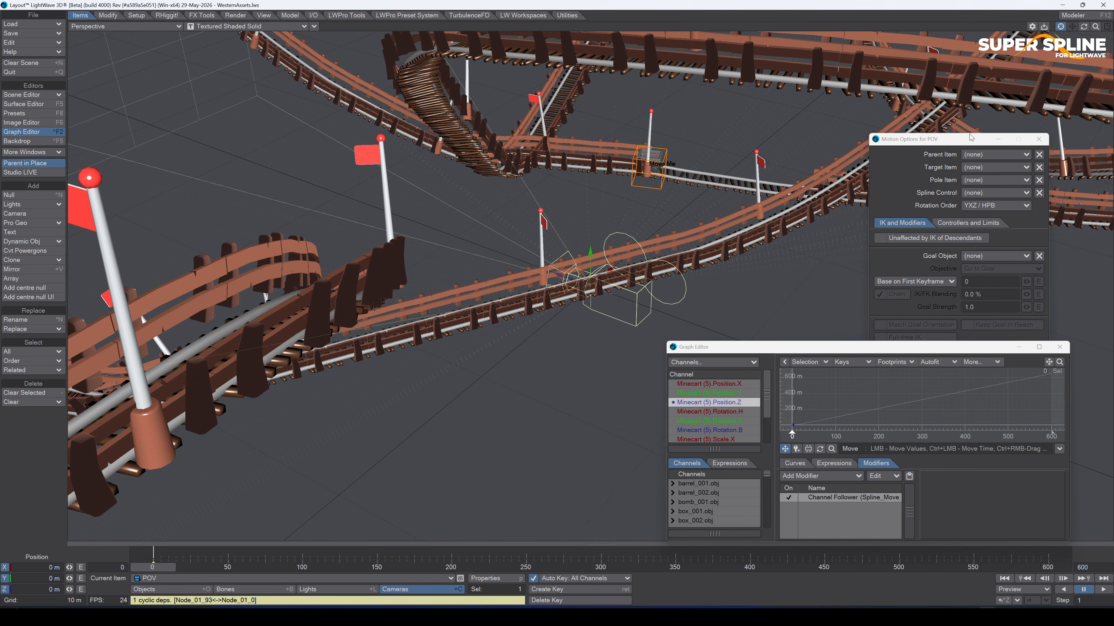
# Set Minecart (5) as the parent item of the POV camera.
pyautogui.click(979, 155)
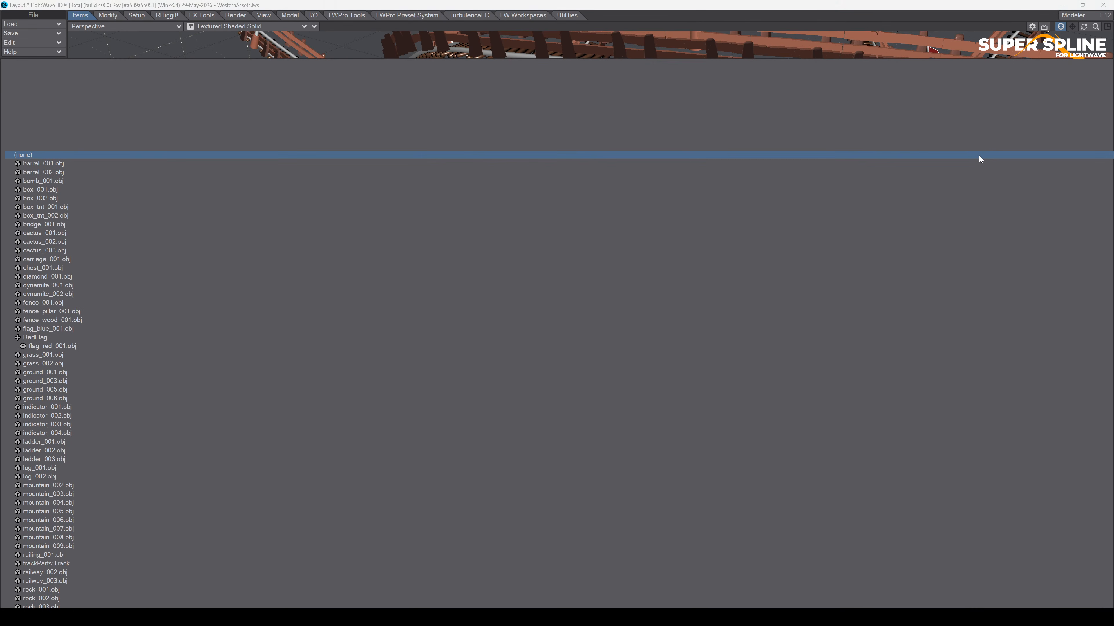
pyautogui.write('cart')
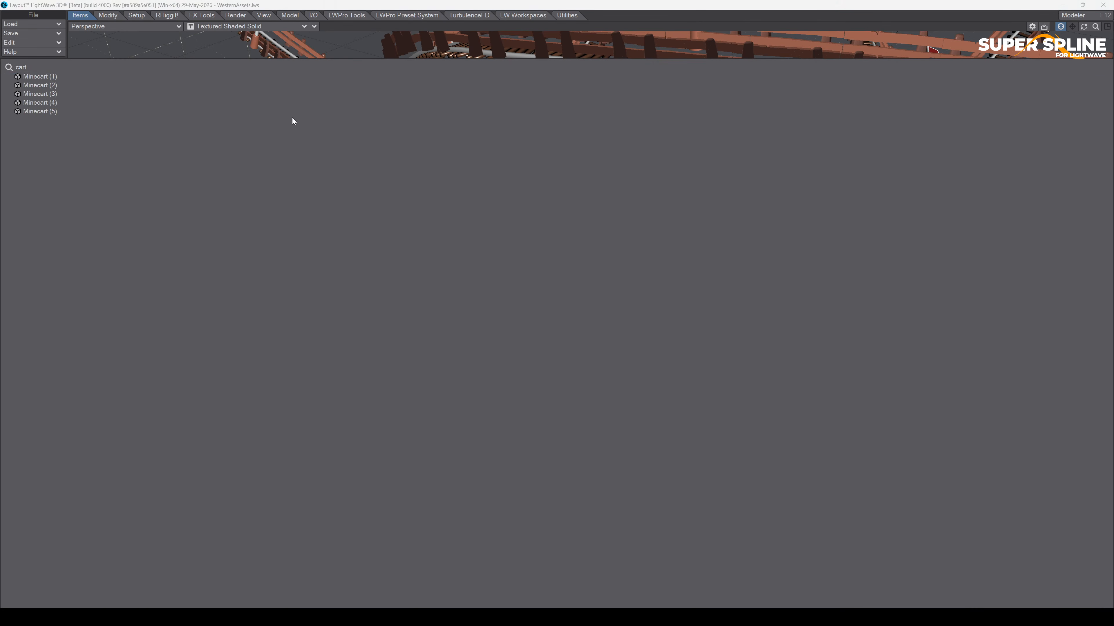
pyautogui.click(201, 112)
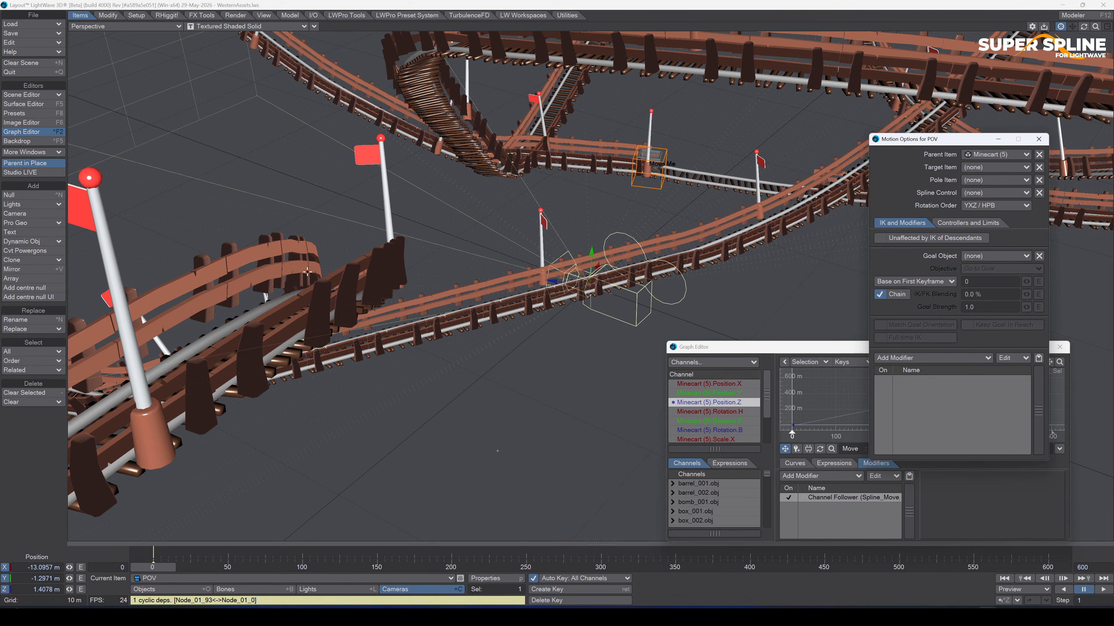
# Set the POV camera's X, Y and Z position to 0 m relative to its parent minecart.
pyautogui.write('n0')
pyautogui.press('Tab')
pyautogui.write('0')
pyautogui.press('Tab')
pyautogui.write('0')
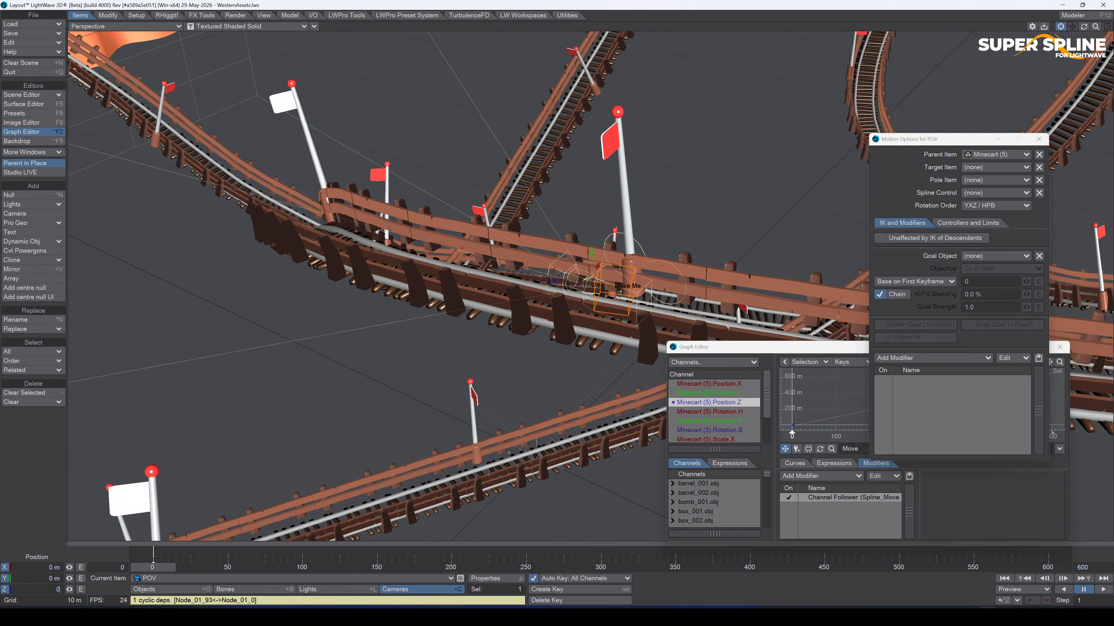
pyautogui.press('Return')
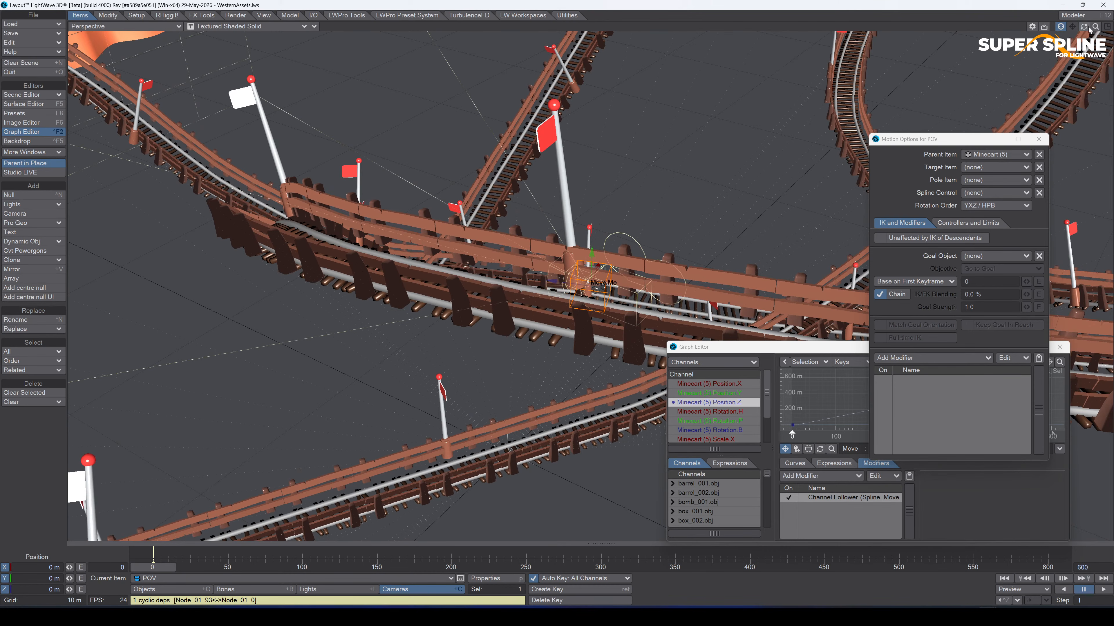
# Set the POV camera's heading, pitch and bank rotation to 0° at frame 0.
pyautogui.moveTo(1084, 26); pyautogui.dragTo(1098, 43)
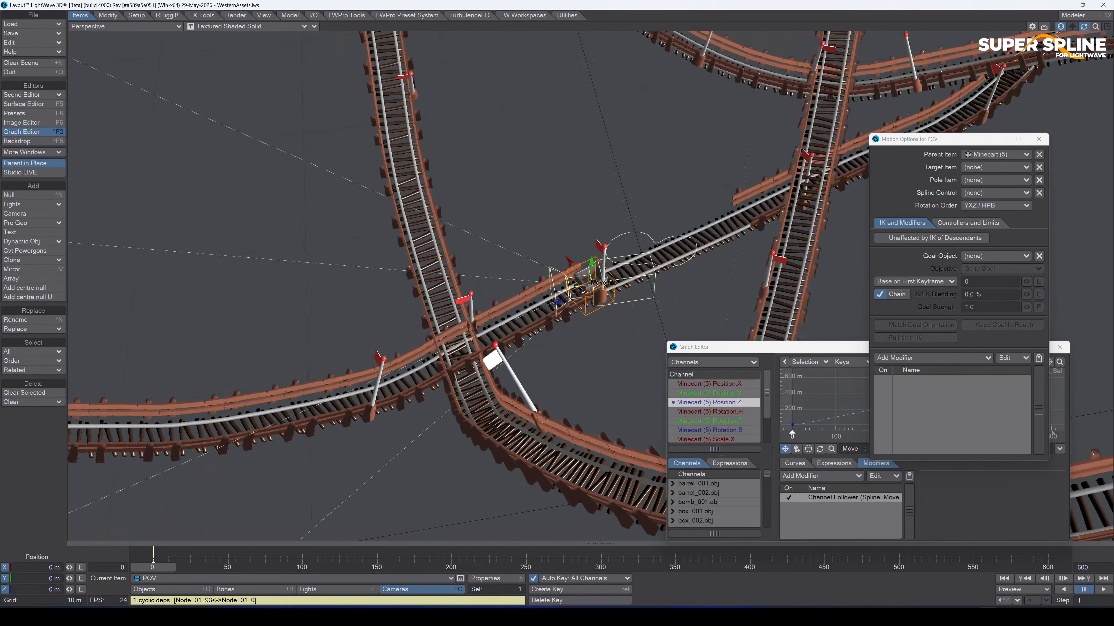
pyautogui.moveTo(447, 569); pyautogui.dragTo(153, 569)
pyautogui.write('yn0')
pyautogui.press('Tab')
pyautogui.write('0')
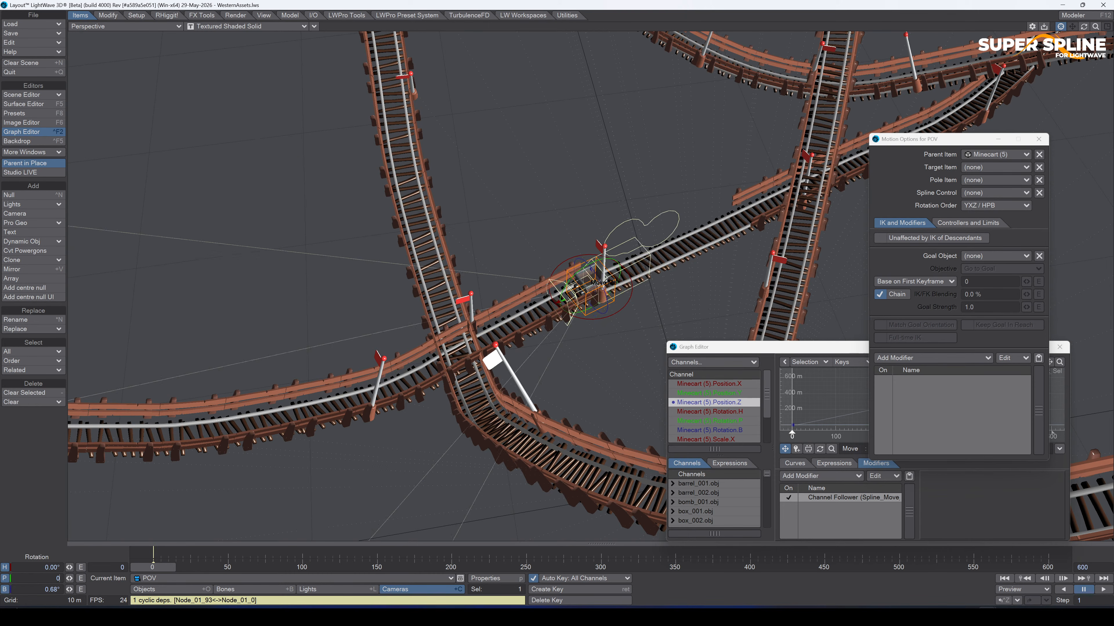
pyautogui.press('Tab')
pyautogui.write('0')
pyautogui.press('Return')
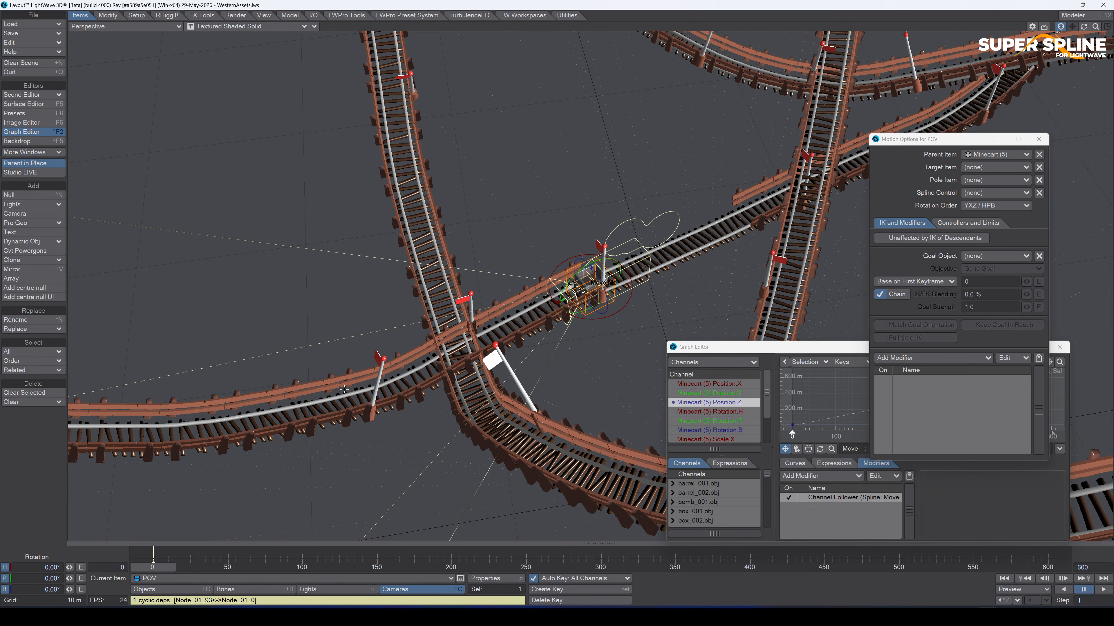
# Add a null object named Target to the scene.
pyautogui.hotkey('ctrl', 'n')
pyautogui.write('Target')
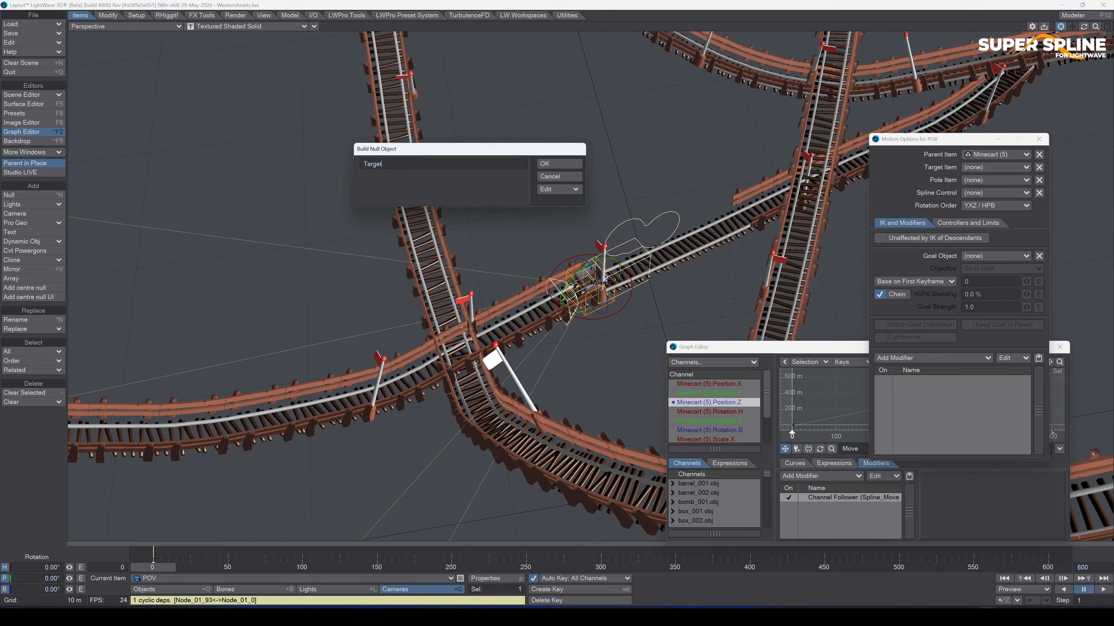
pyautogui.press('Return')
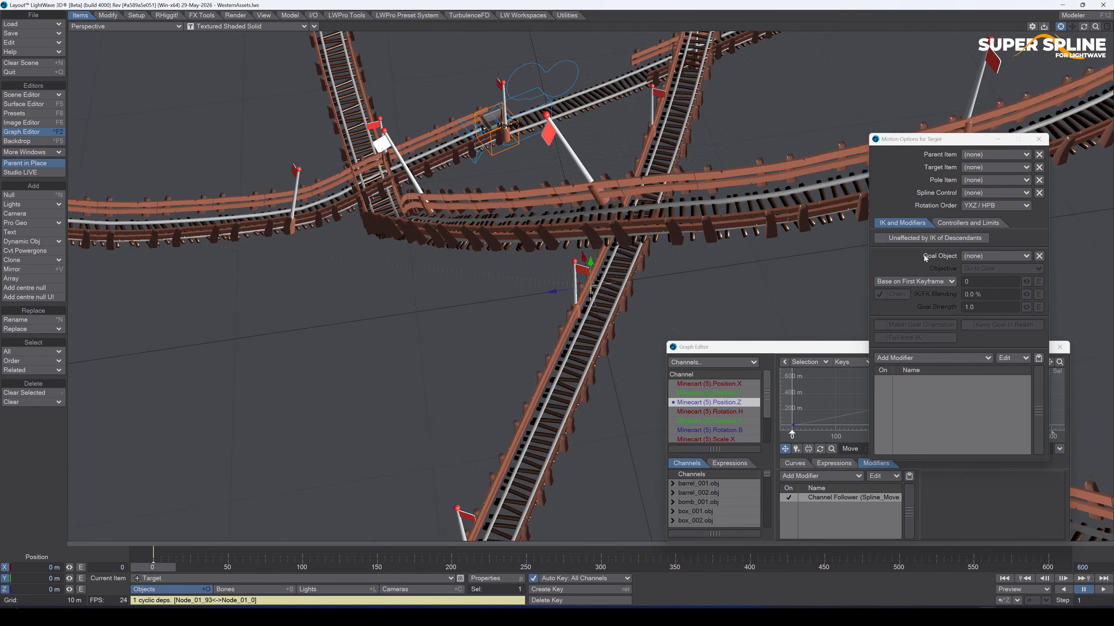
# Set Minecart (1) as the parent item of the Target null.
pyautogui.click(1004, 158)
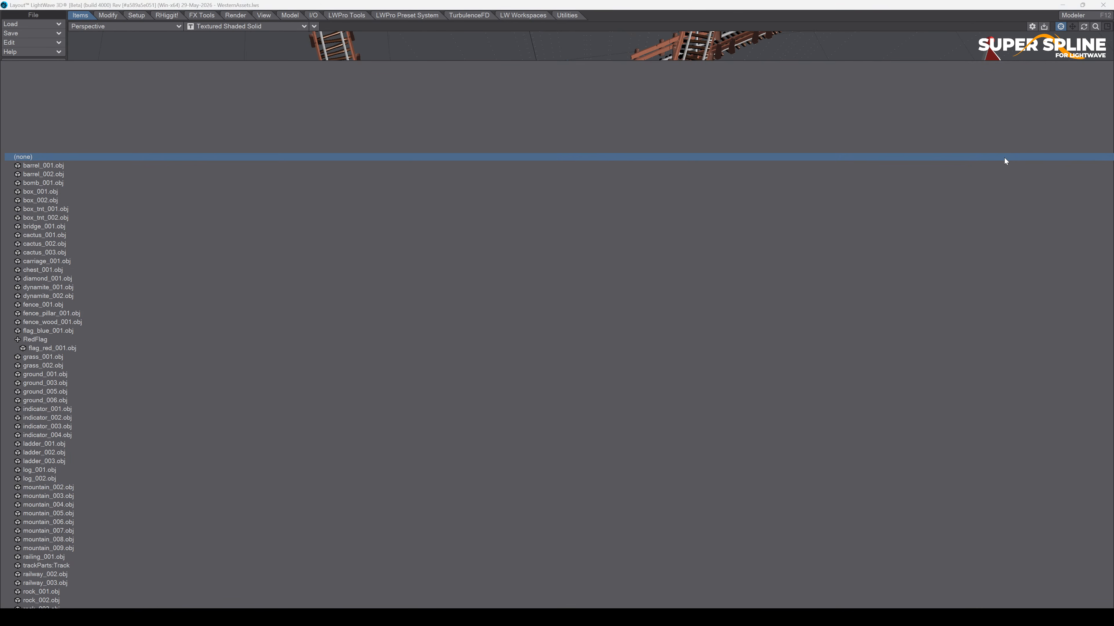
pyautogui.write('c')
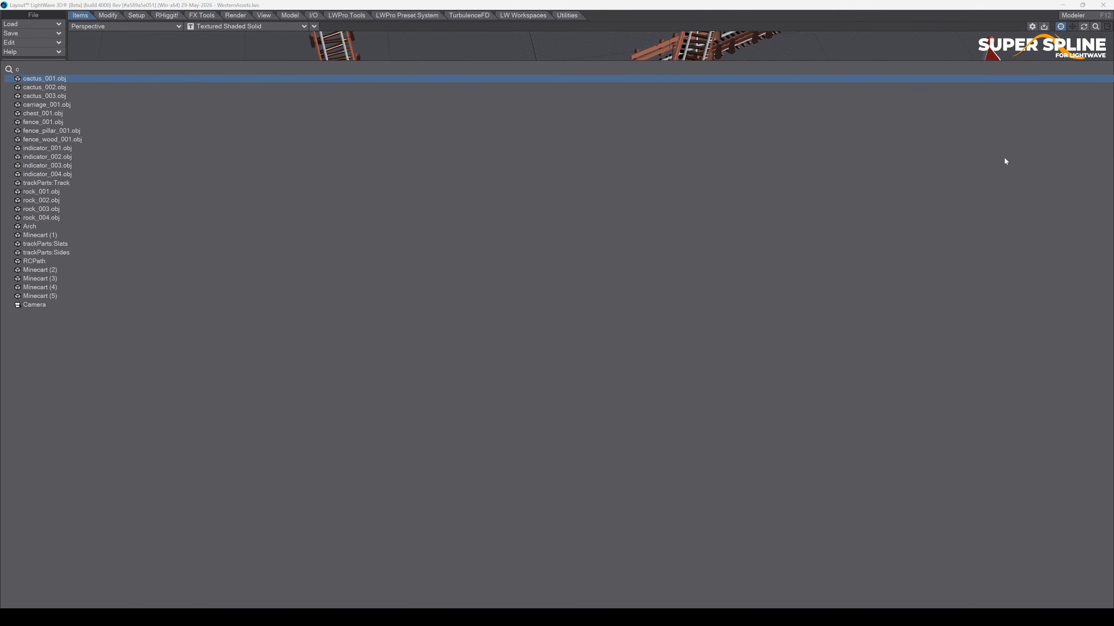
pyautogui.write('art')
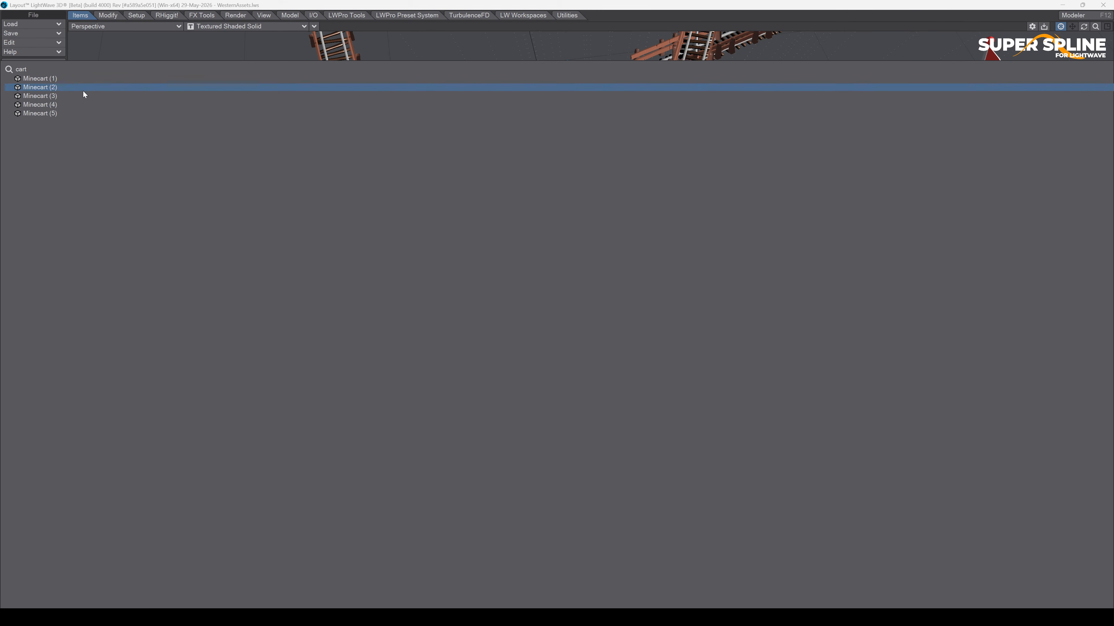
pyautogui.click(82, 78)
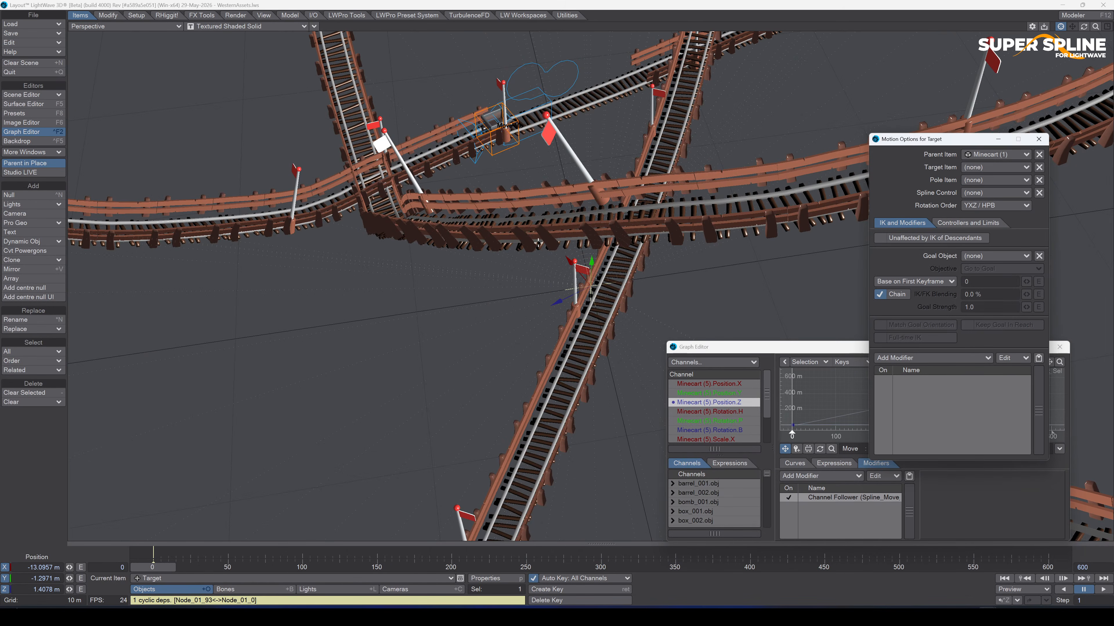
# Set the Target null's X, Y and Z position to 0 m relative to its parent minecart.
pyautogui.write('n0')
pyautogui.press('Return')
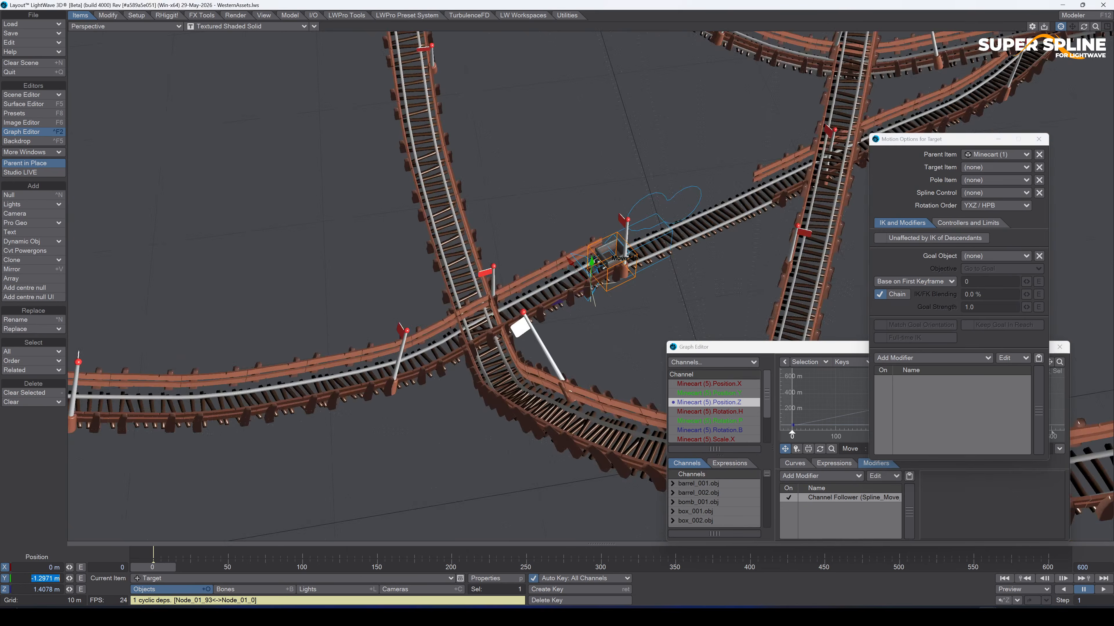
pyautogui.write('0')
pyautogui.press('Return')
pyautogui.write('0')
pyautogui.press('Return')
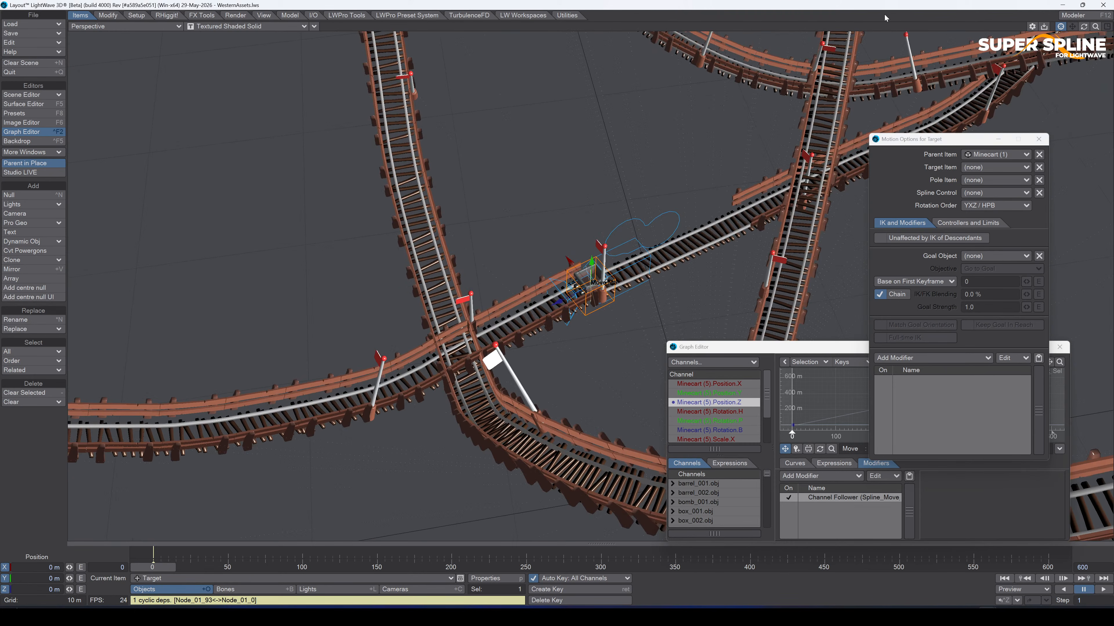
# Select the POV camera and set the Target null as its target item.
pyautogui.moveTo(1095, 27); pyautogui.dragTo(817, 211)
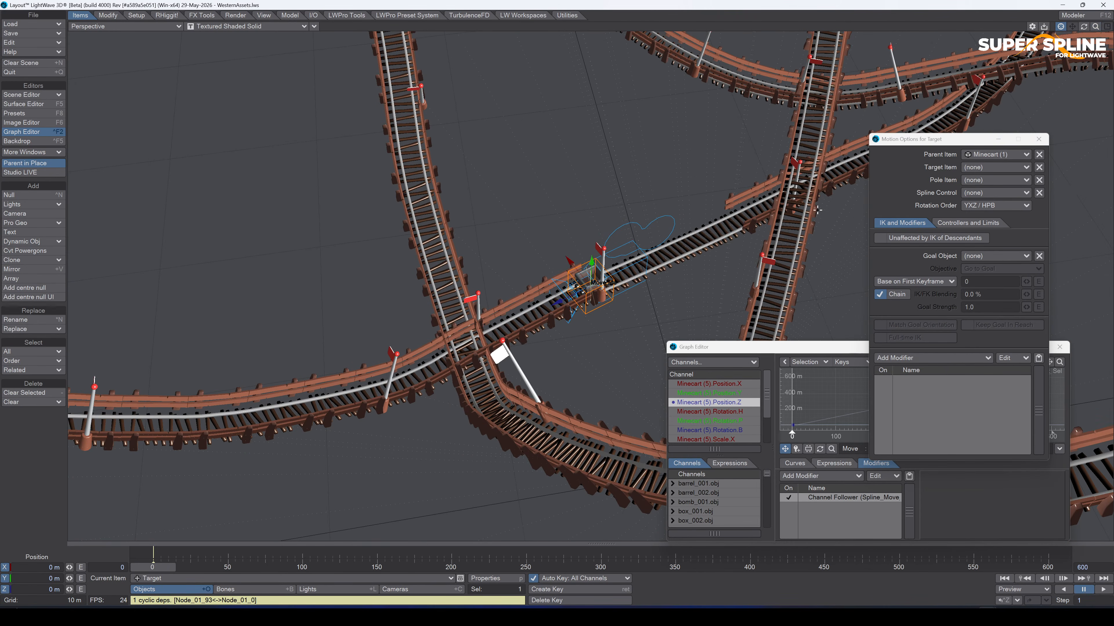
pyautogui.click(647, 220)
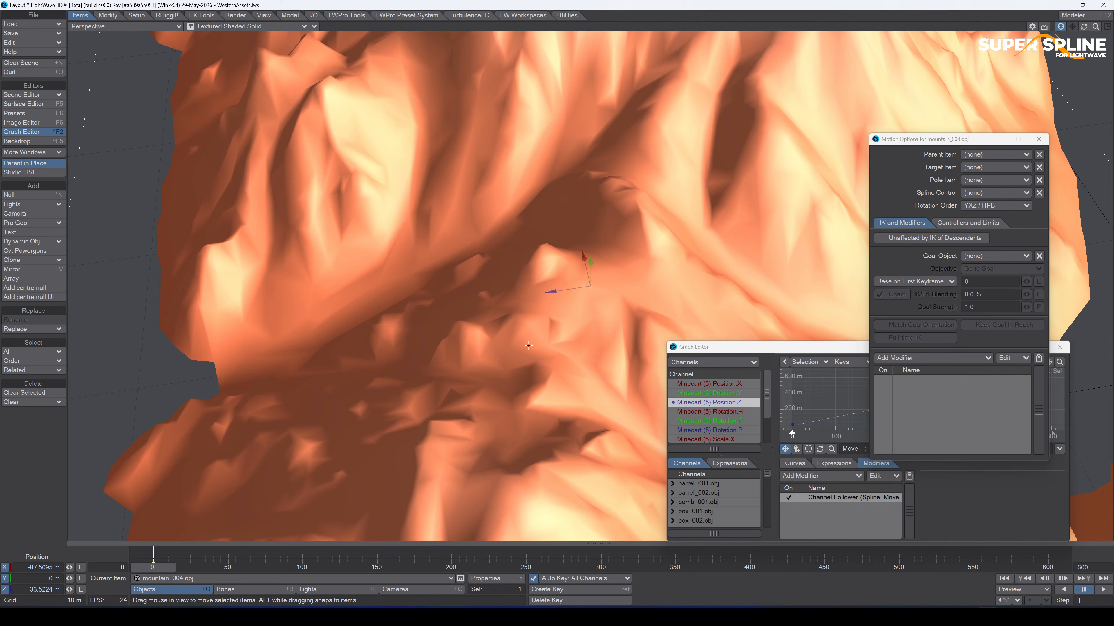
pyautogui.click(417, 589)
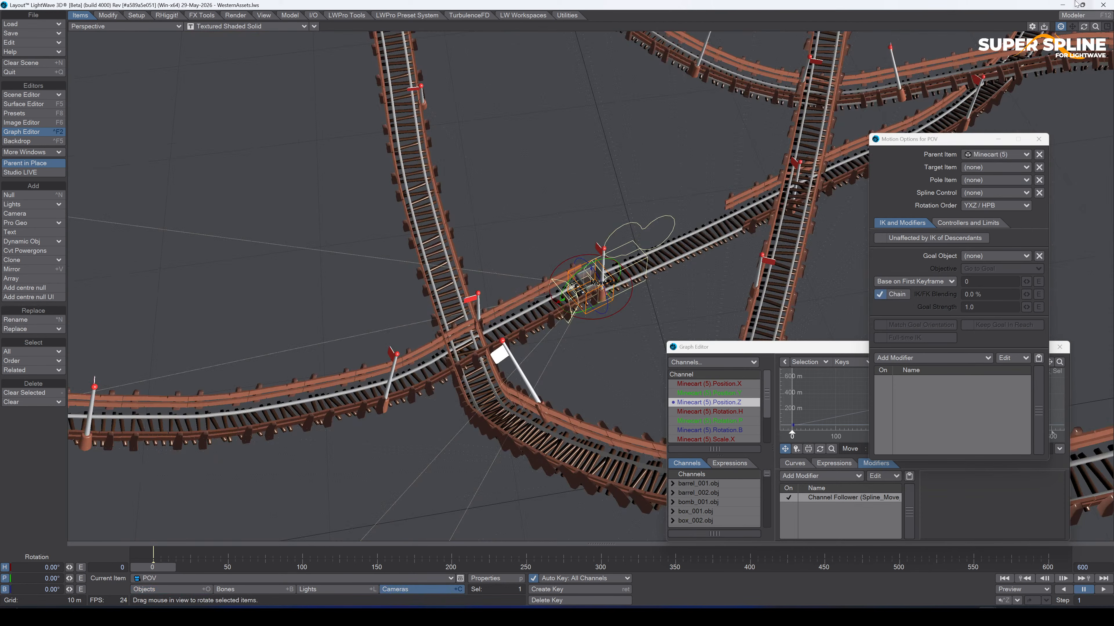
pyautogui.click(981, 169)
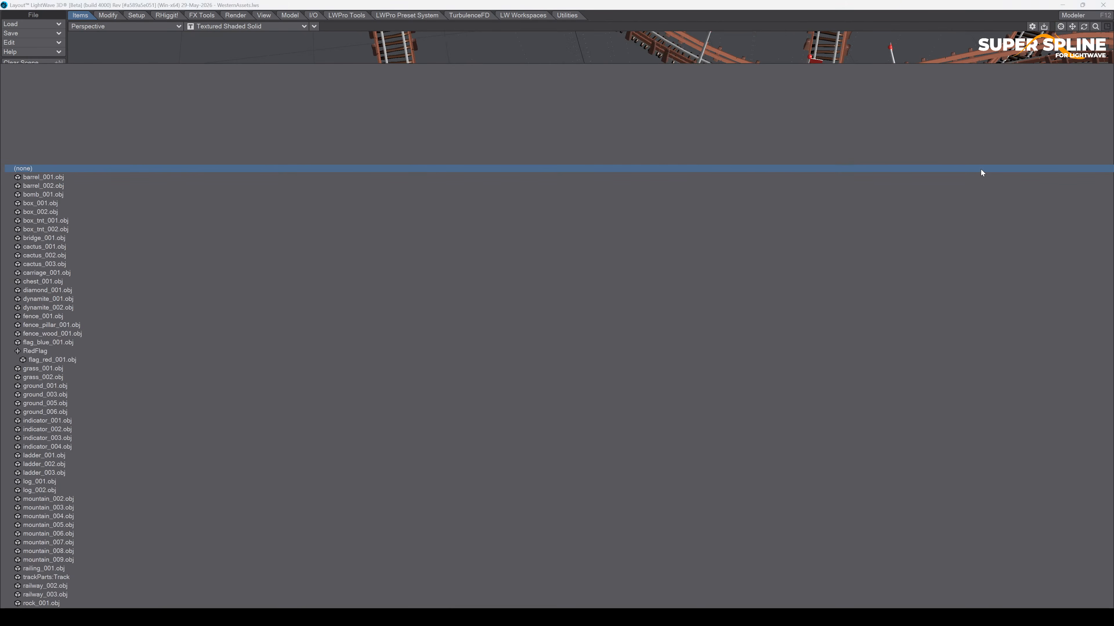
pyautogui.write('targ')
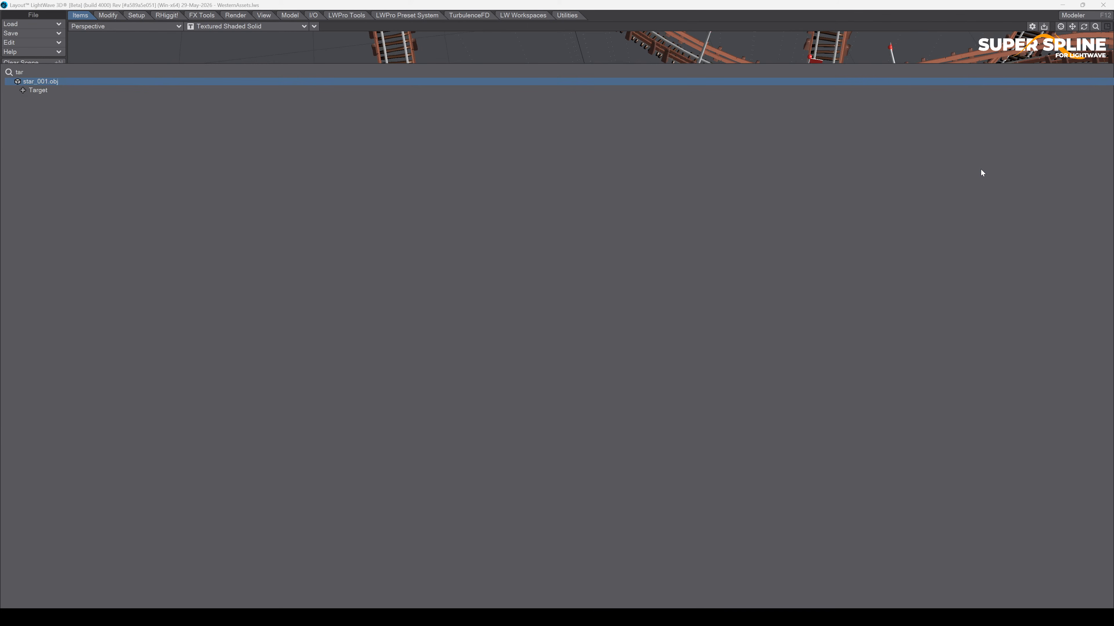
pyautogui.click(298, 82)
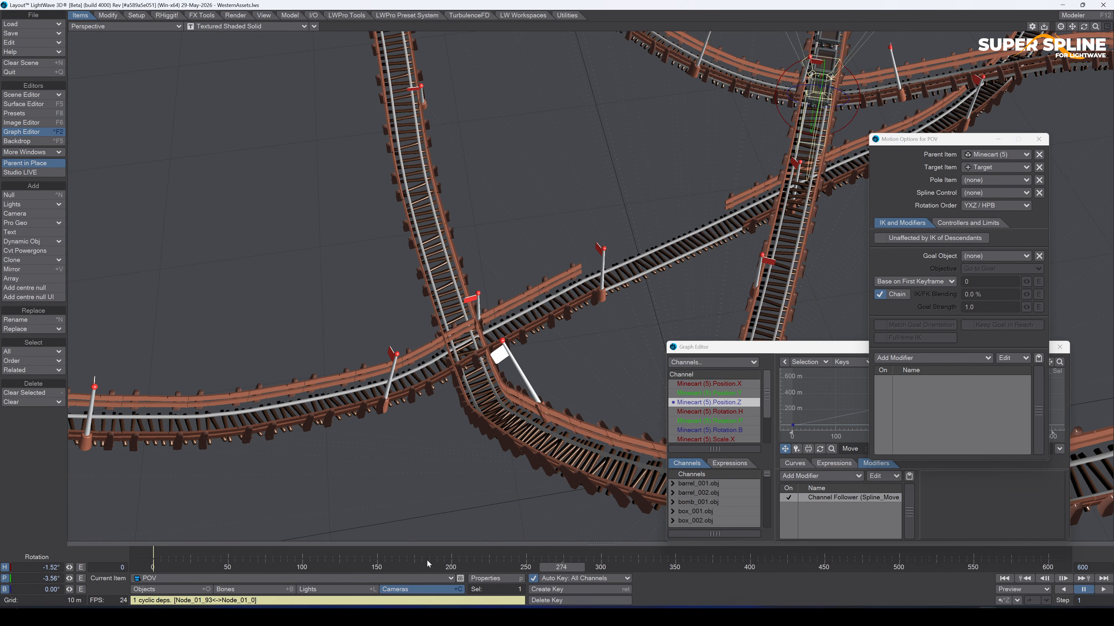
# Look through the POV camera and raise its motion path to a Y position of 2.25 m with Move Path.
pyautogui.press('6')
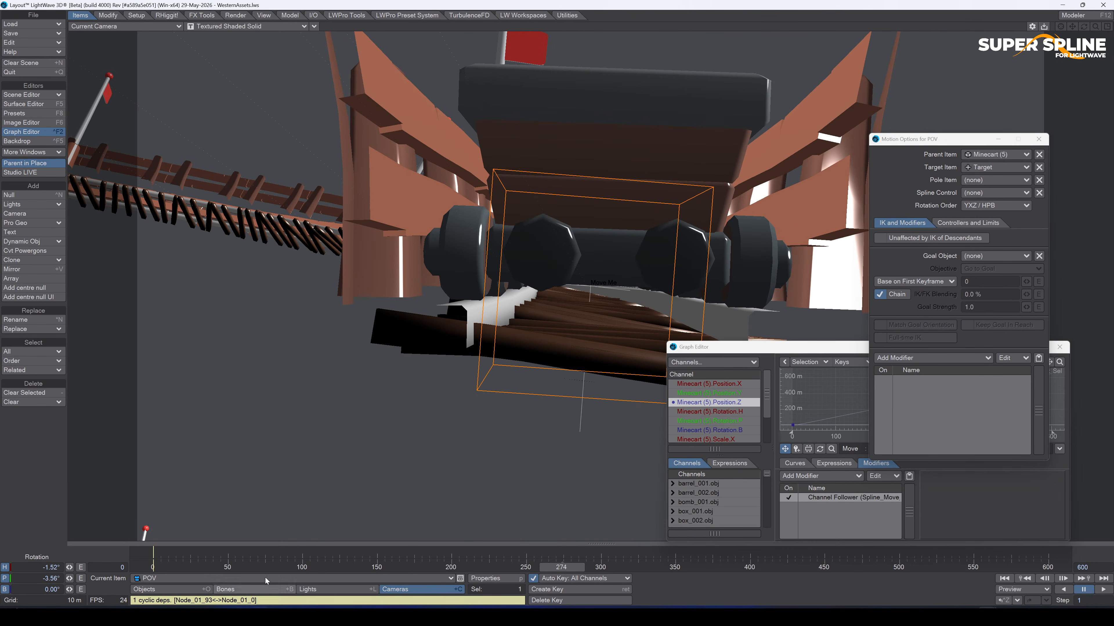
pyautogui.click(106, 15)
pyautogui.click(55, 329)
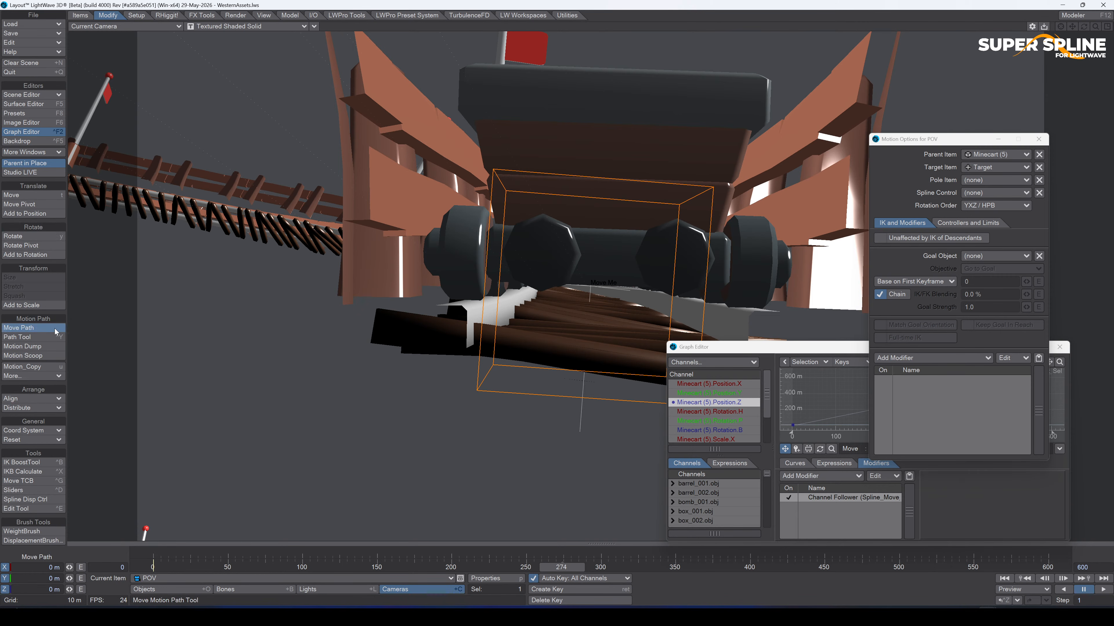
pyautogui.moveTo(219, 325); pyautogui.dragTo(220, 239, button='right')
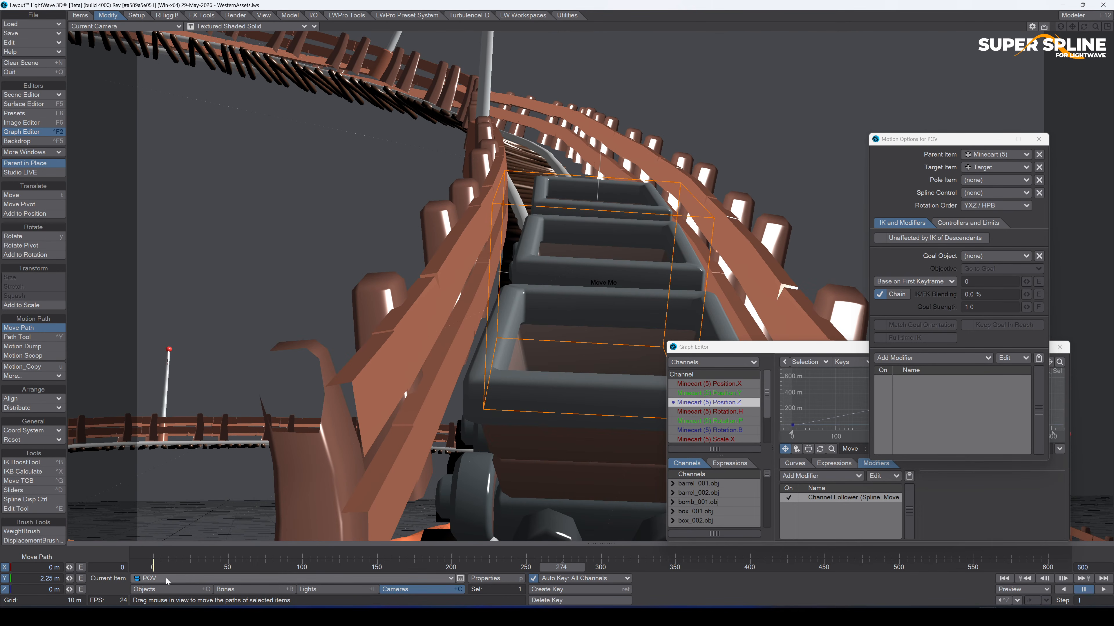
# Select the Target null and raise its motion path to a Y position of 800 mm with Move Path.
pyautogui.click(492, 267)
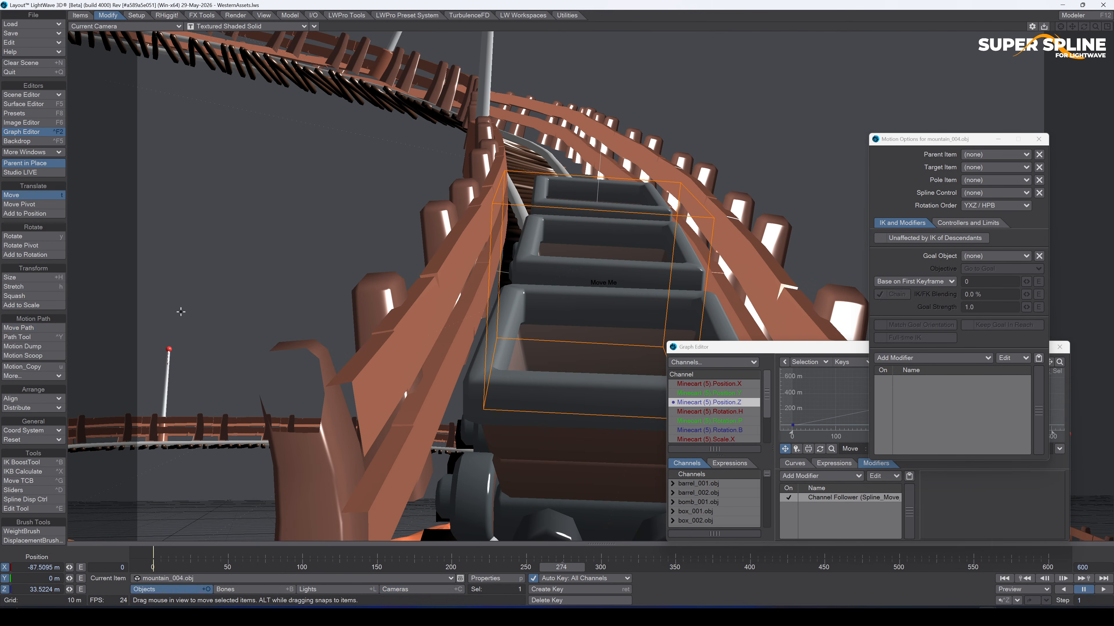
pyautogui.click(27, 328)
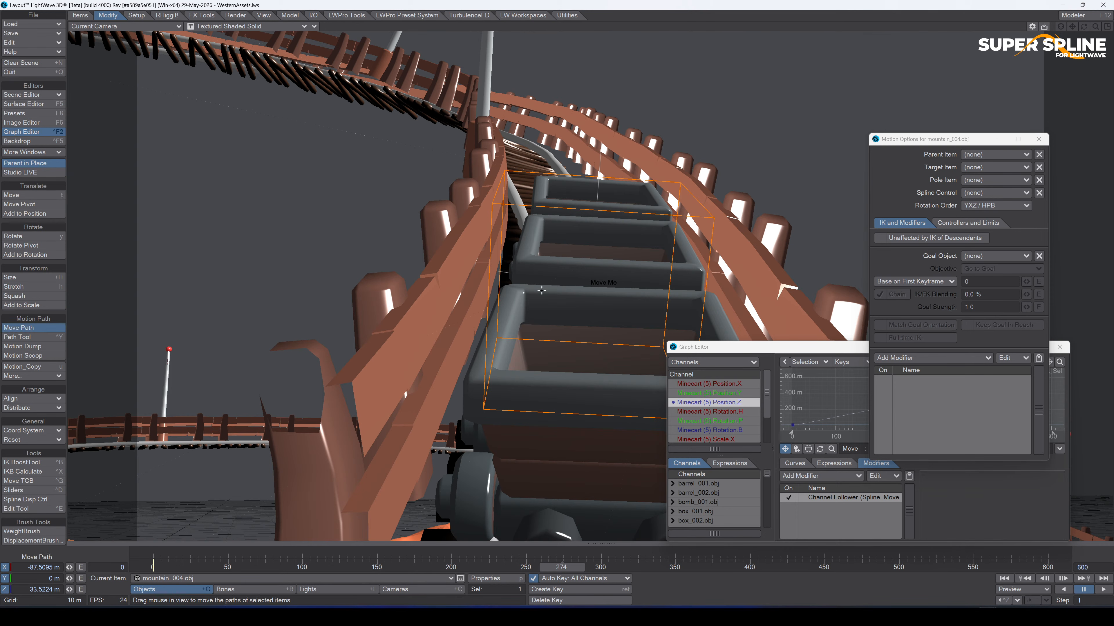
pyautogui.click(213, 579)
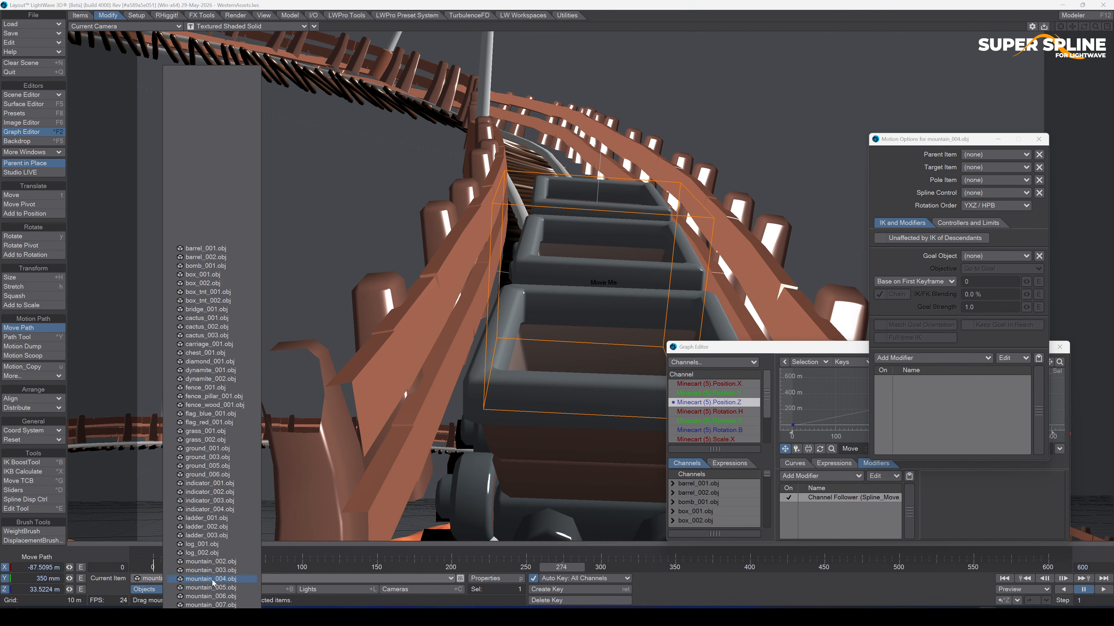
pyautogui.write('ta')
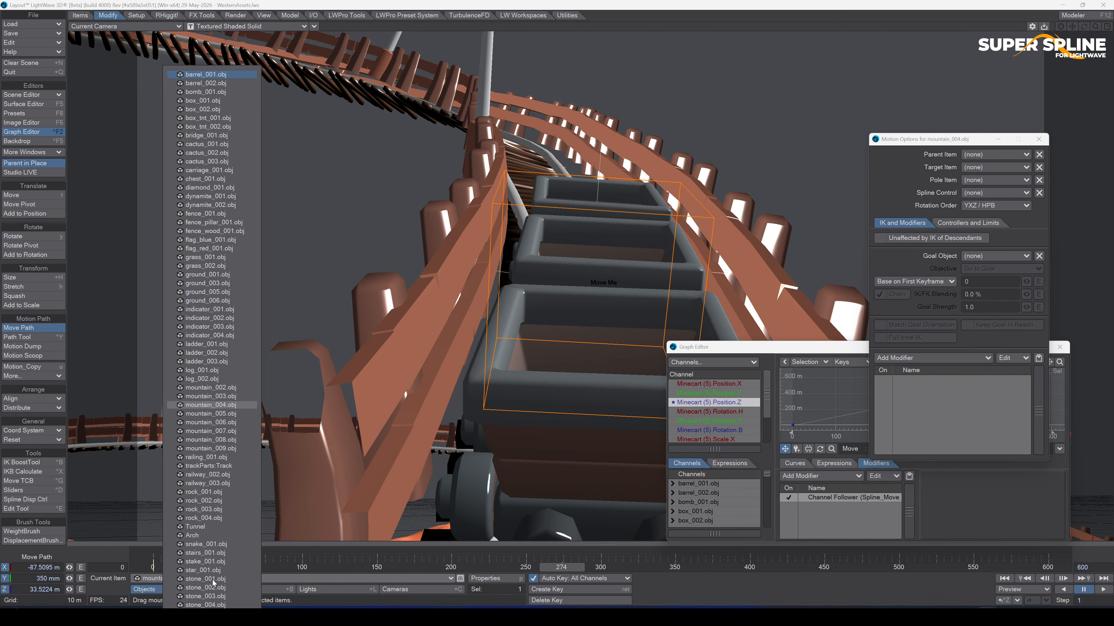
pyautogui.press('Down')
pyautogui.press('Down')
pyautogui.press('Down')
pyautogui.press('Down')
pyautogui.press('Down')
pyautogui.press('Down')
pyautogui.press('Down')
pyautogui.press('Down')
pyautogui.press('Down')
pyautogui.press('Down')
pyautogui.press('Down')
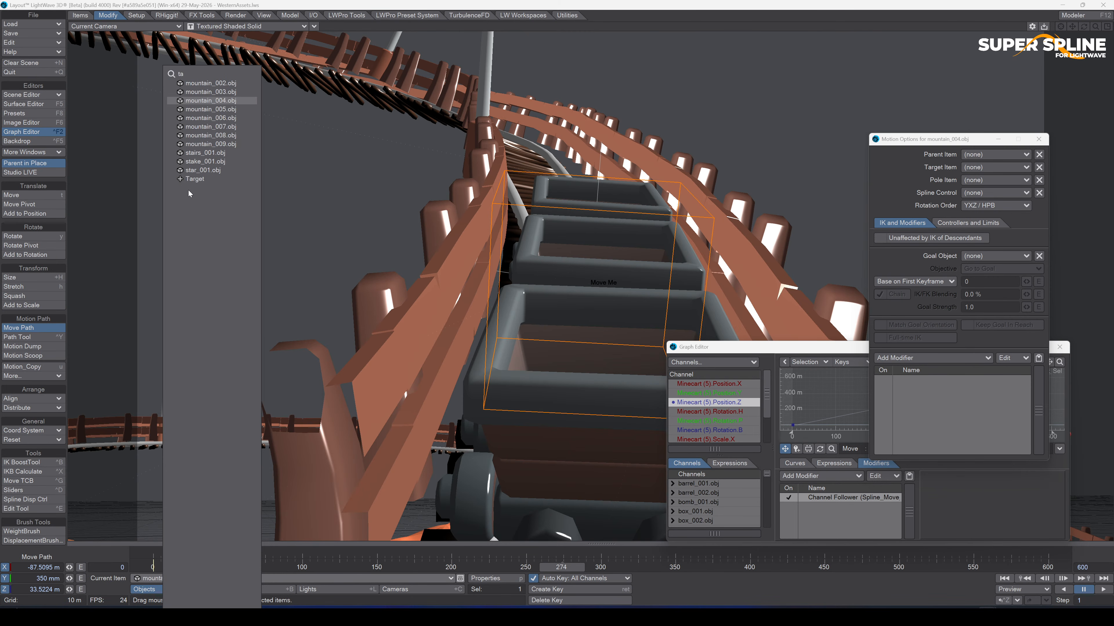
pyautogui.press('Return')
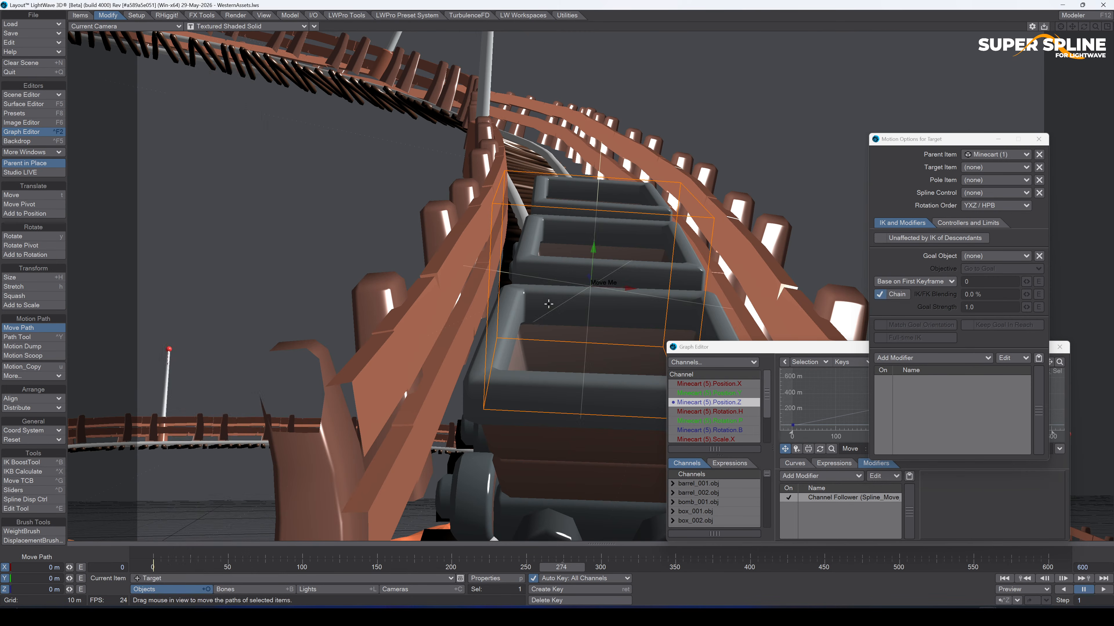
pyautogui.moveTo(258, 539); pyautogui.dragTo(258, 495)
pyautogui.moveTo(593, 249); pyautogui.dragTo(593, 226)
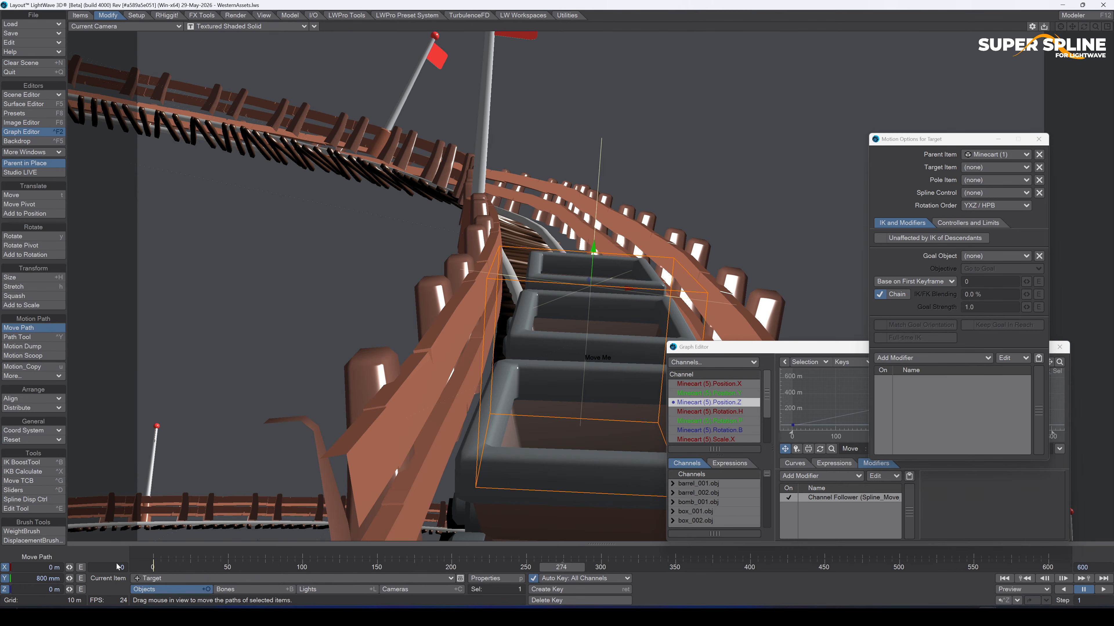
# Return to frame 0 and play the animation through the POV camera to check the ride, pausing around frame 401.
pyautogui.press('t')
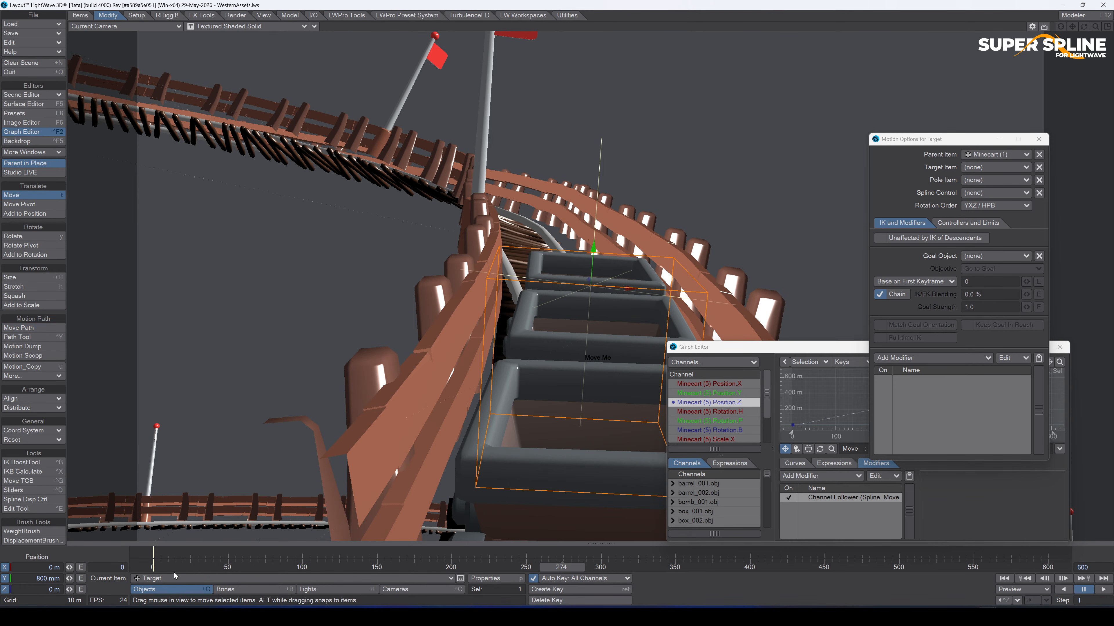
pyautogui.click(153, 568)
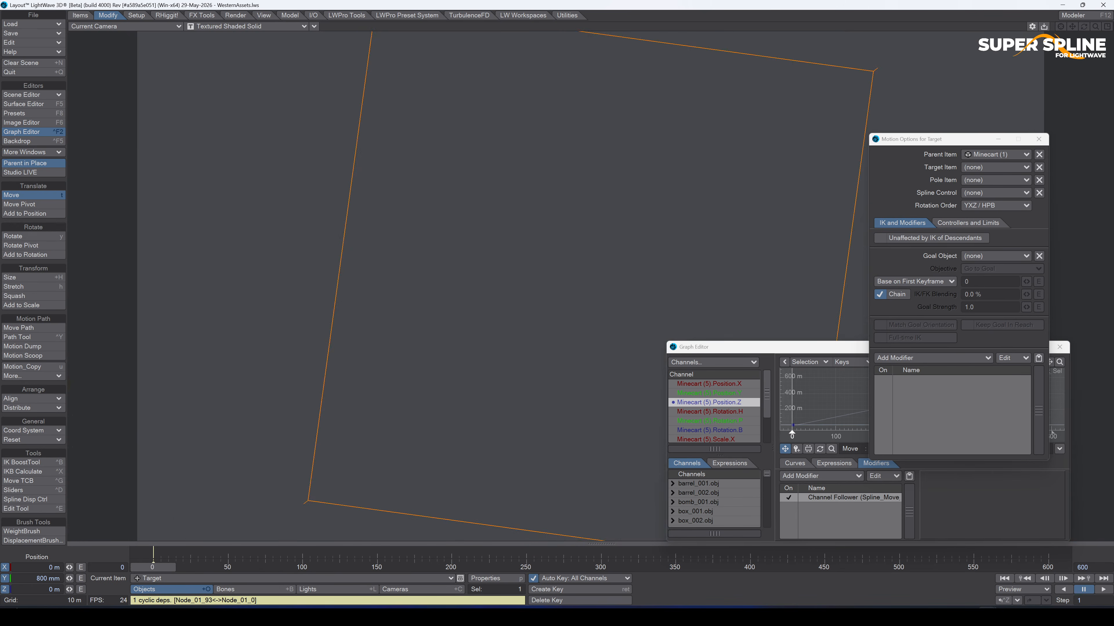
pyautogui.press('4')
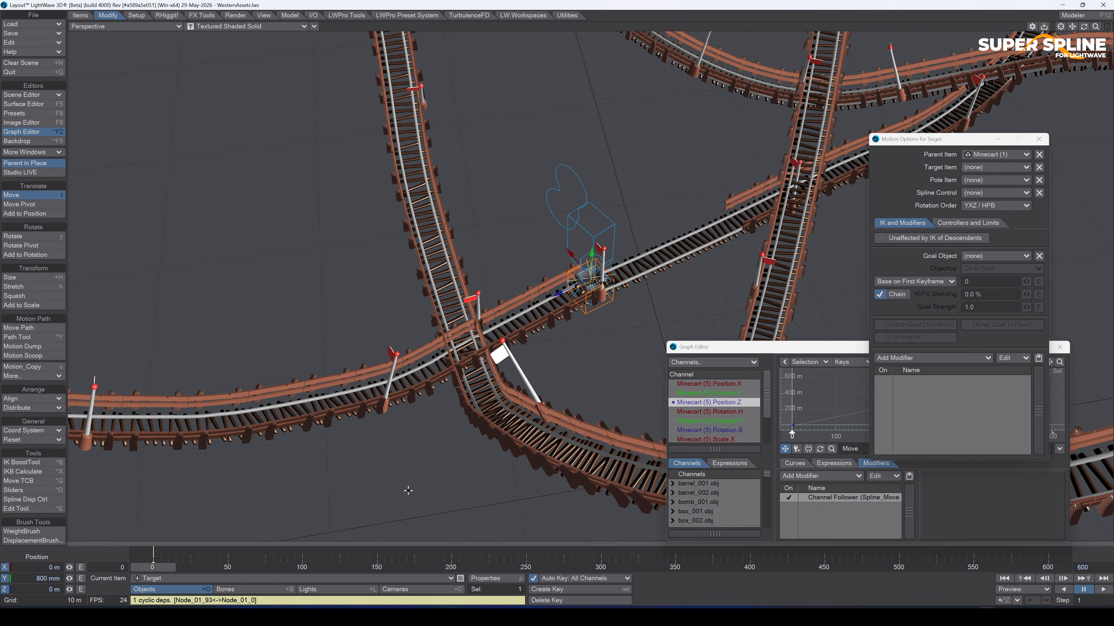
pyautogui.moveTo(301, 567); pyautogui.dragTo(189, 568)
pyautogui.press('6')
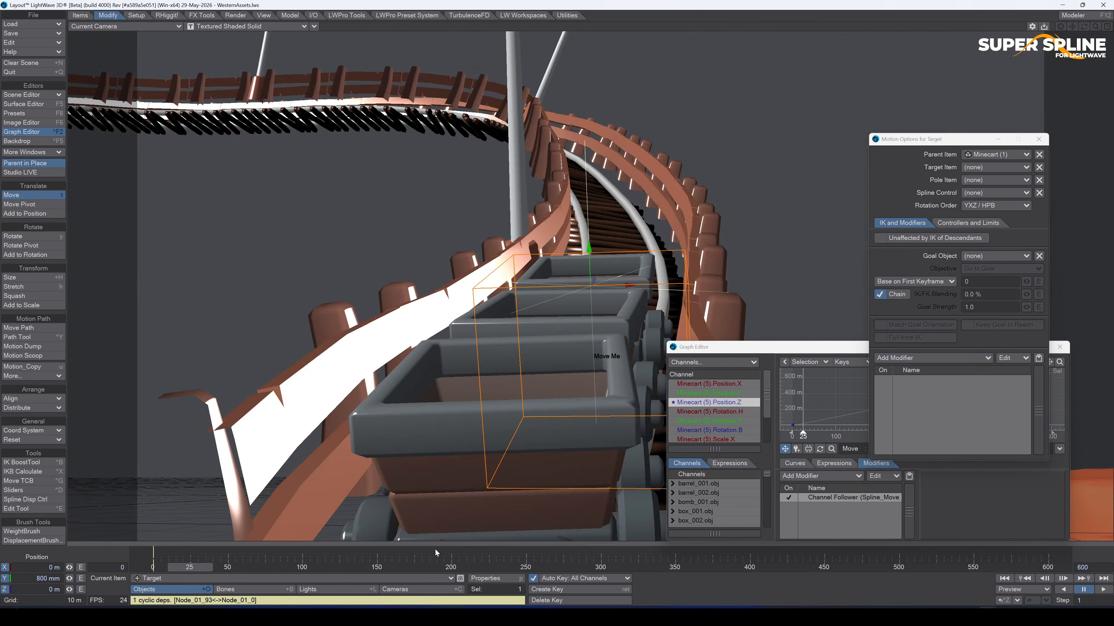
pyautogui.click(1104, 590)
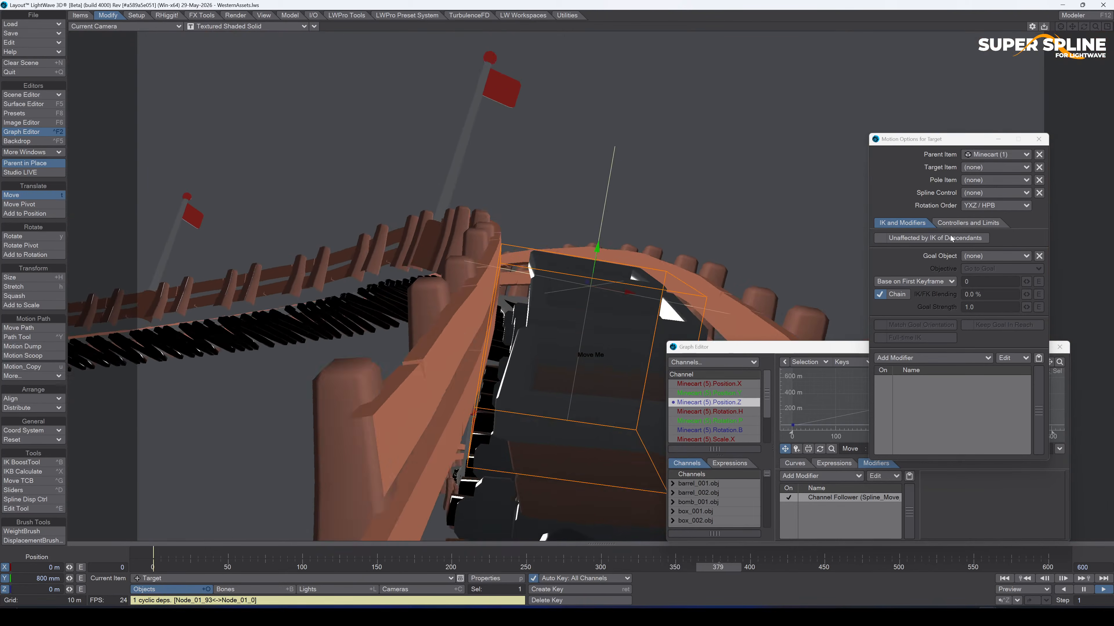
pyautogui.click(1081, 590)
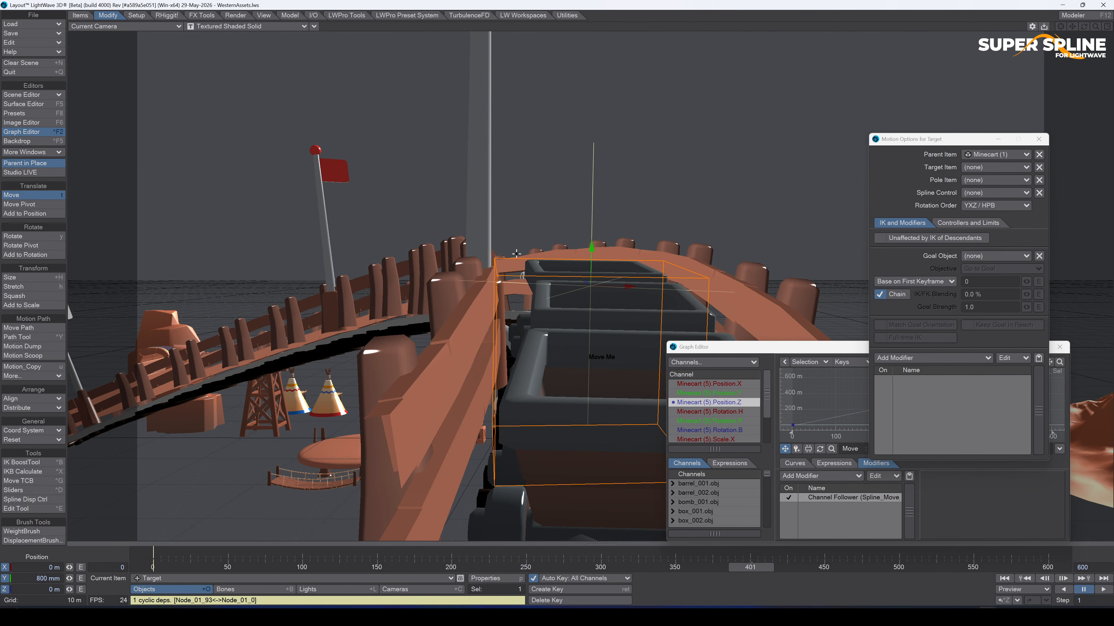
# Open Super Spline, select the roller-coaster spline and show its instancer list in Object Properties.
pyautogui.click(518, 257)
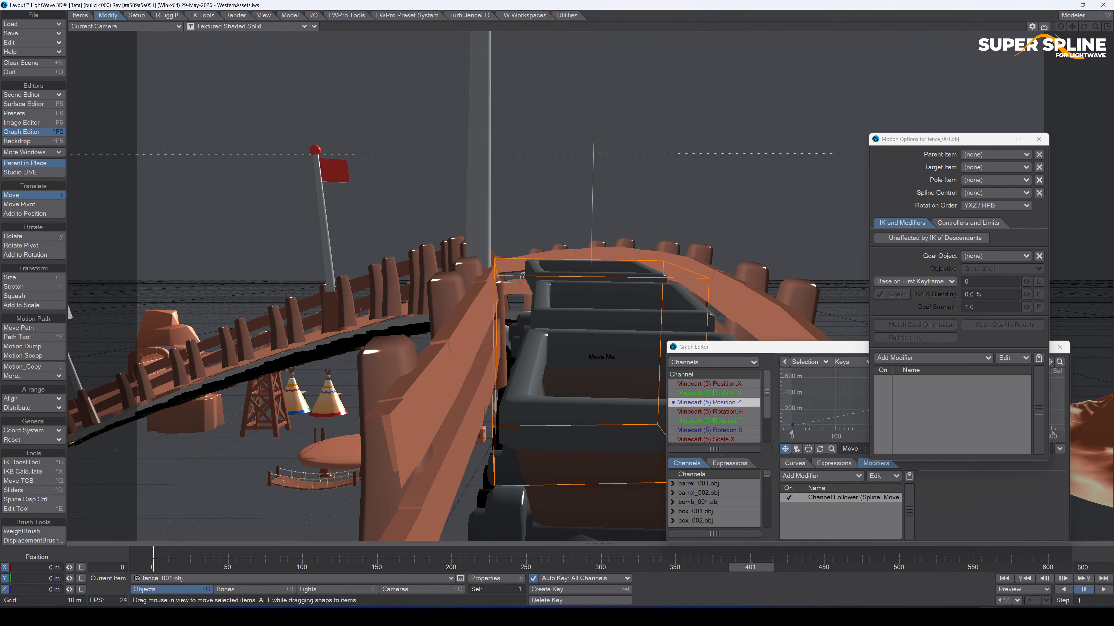
pyautogui.click(519, 259)
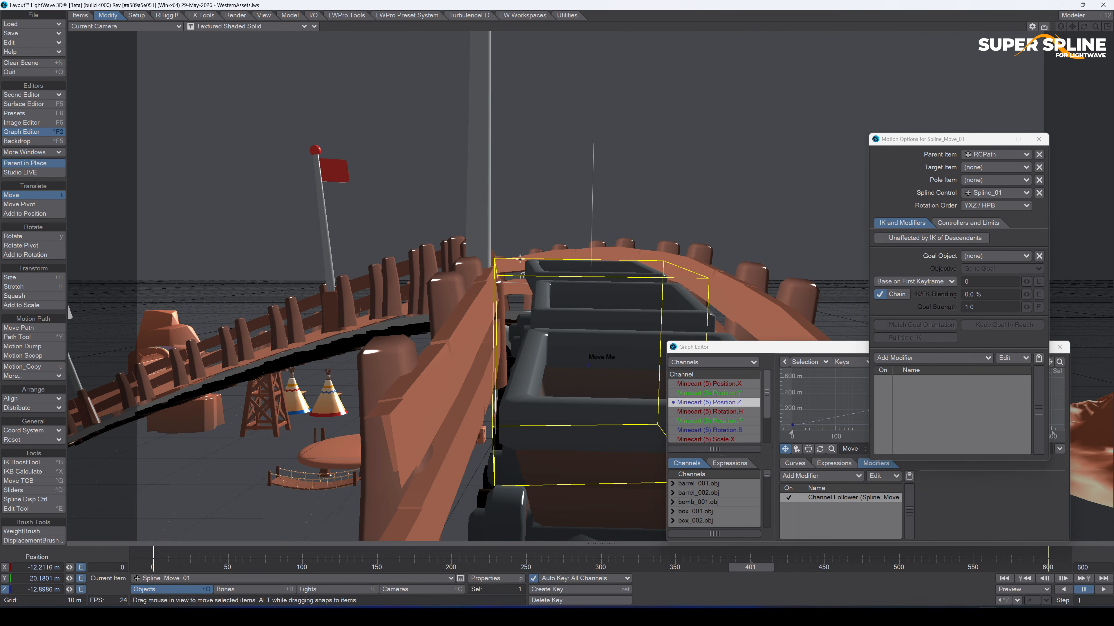
pyautogui.click(564, 15)
pyautogui.click(55, 198)
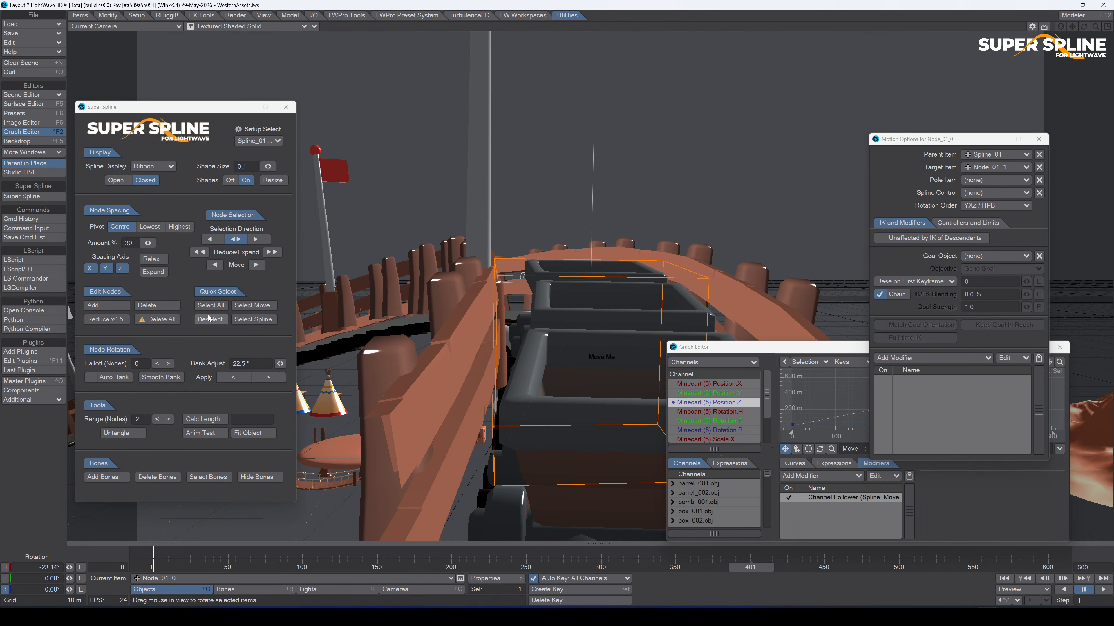
pyautogui.click(239, 320)
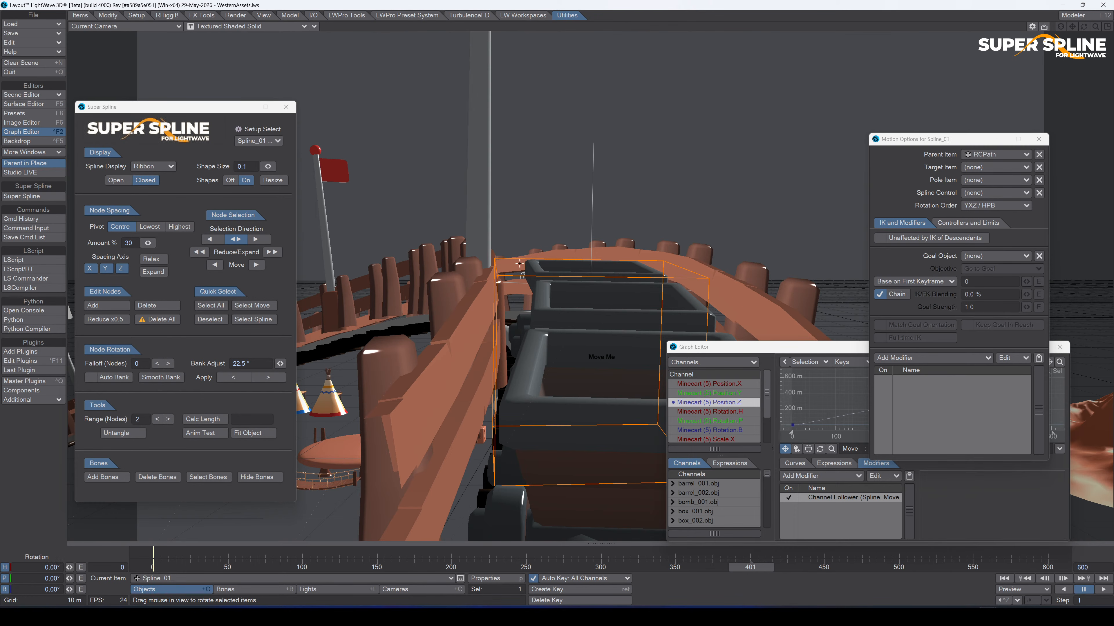
pyautogui.press('p')
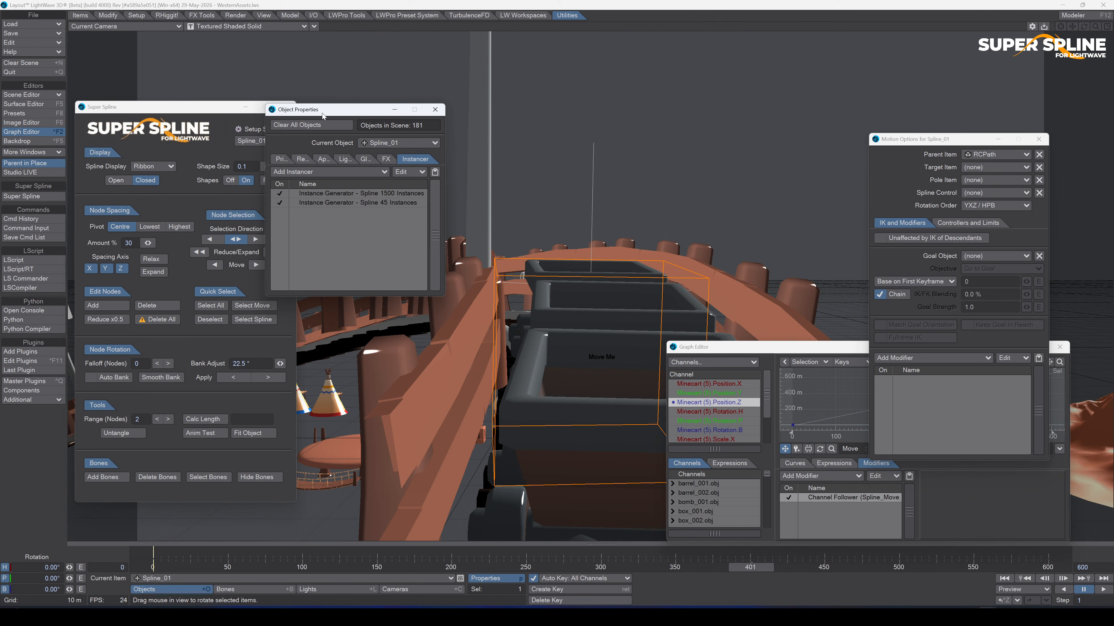
pyautogui.moveTo(323, 115); pyautogui.dragTo(538, 109)
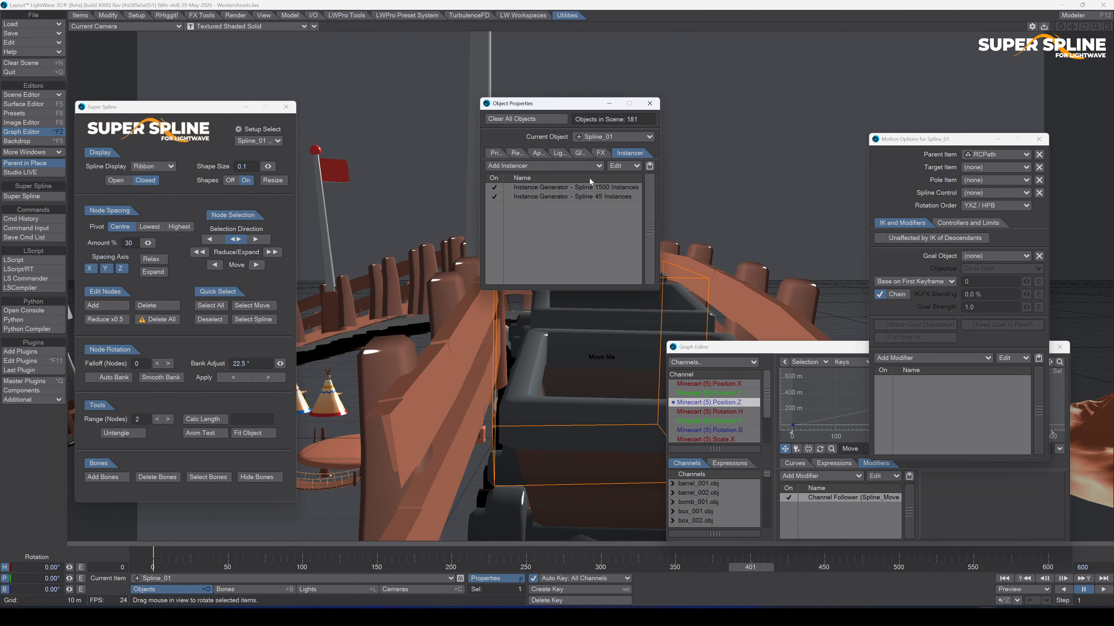
# Switch to the perspective view of the whole track and close the Object Properties, Motion Options and Graph Editor windows.
pyautogui.press('4')
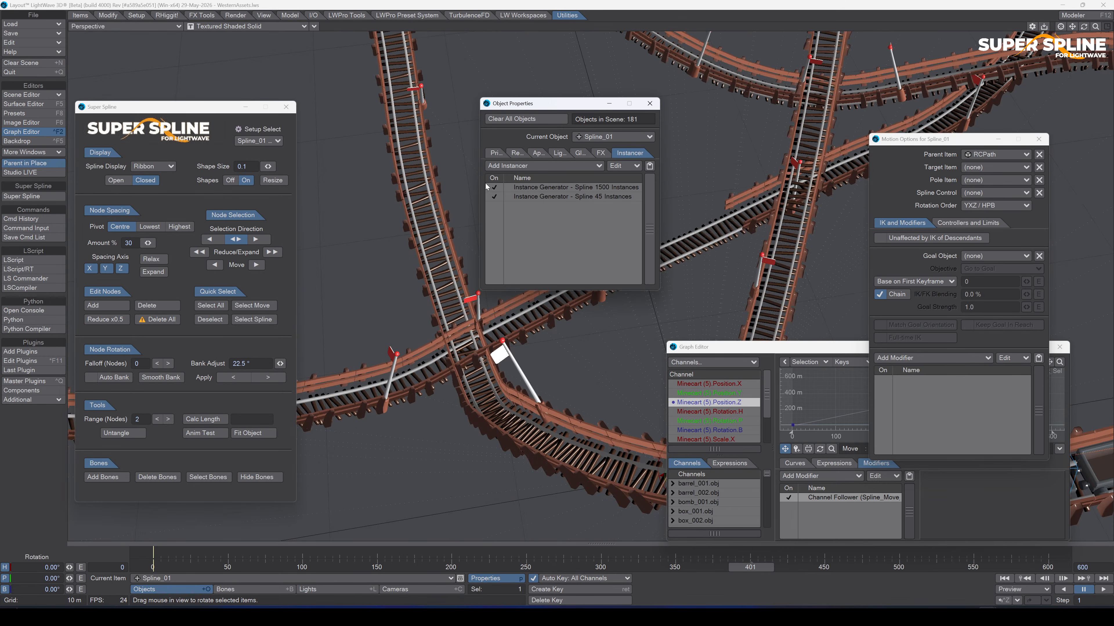
pyautogui.moveTo(1095, 27); pyautogui.dragTo(1082, 70)
pyautogui.keyDown('ctrl'); pyautogui.keyDown('alt'); pyautogui.moveTo(404, 270); pyautogui.dragTo(400, 271); pyautogui.keyUp('alt'); pyautogui.keyUp('ctrl')
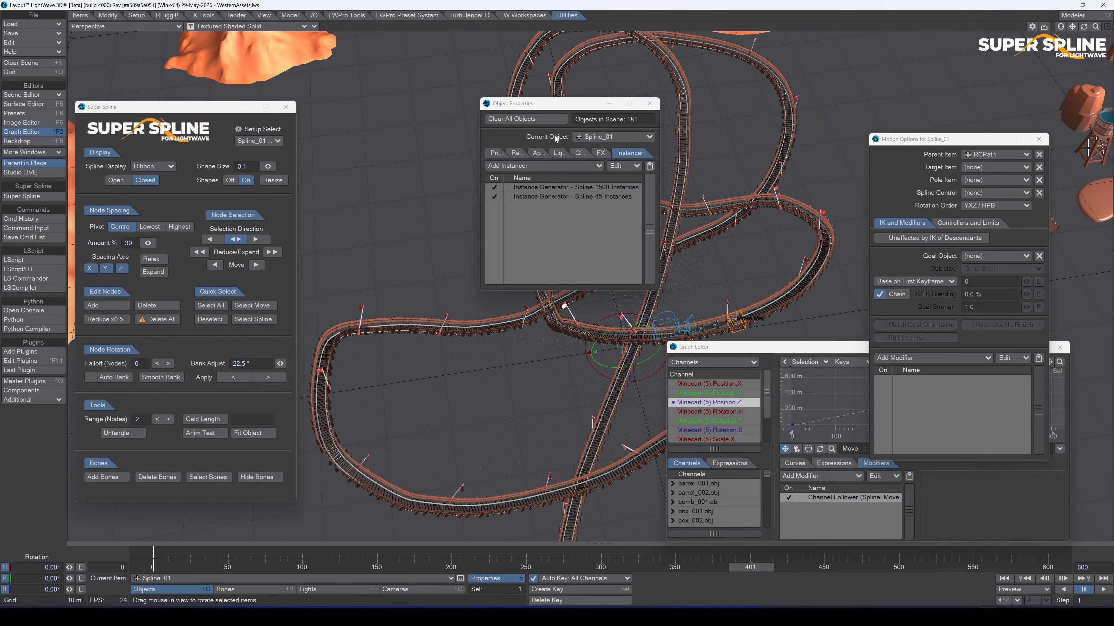
pyautogui.moveTo(586, 106); pyautogui.dragTo(441, 150)
pyautogui.click(503, 149)
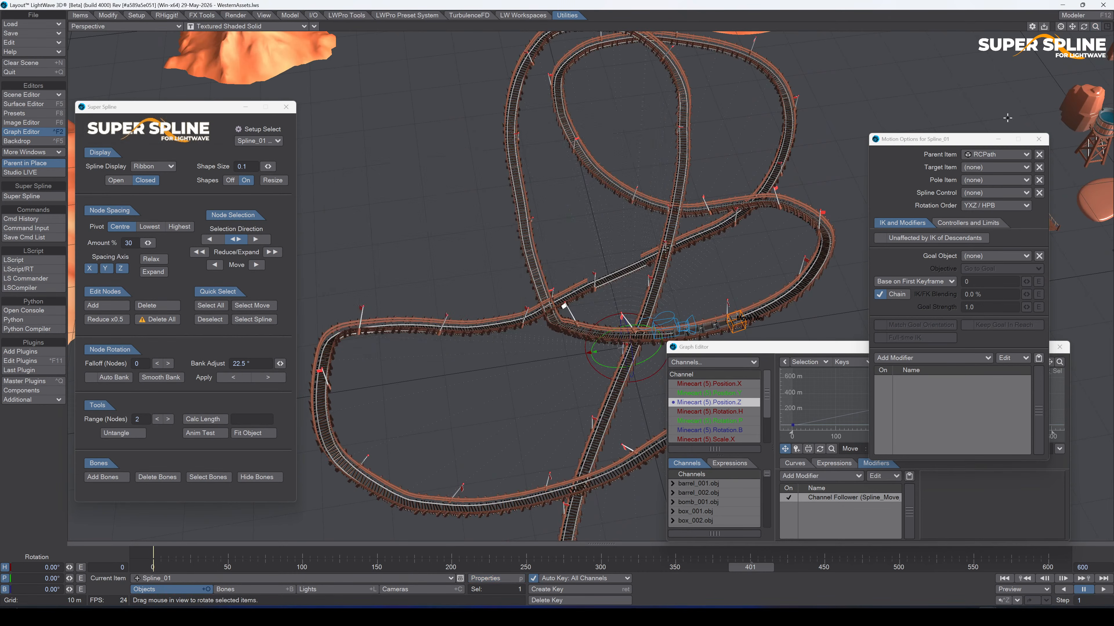
pyautogui.click(1039, 139)
pyautogui.click(1059, 347)
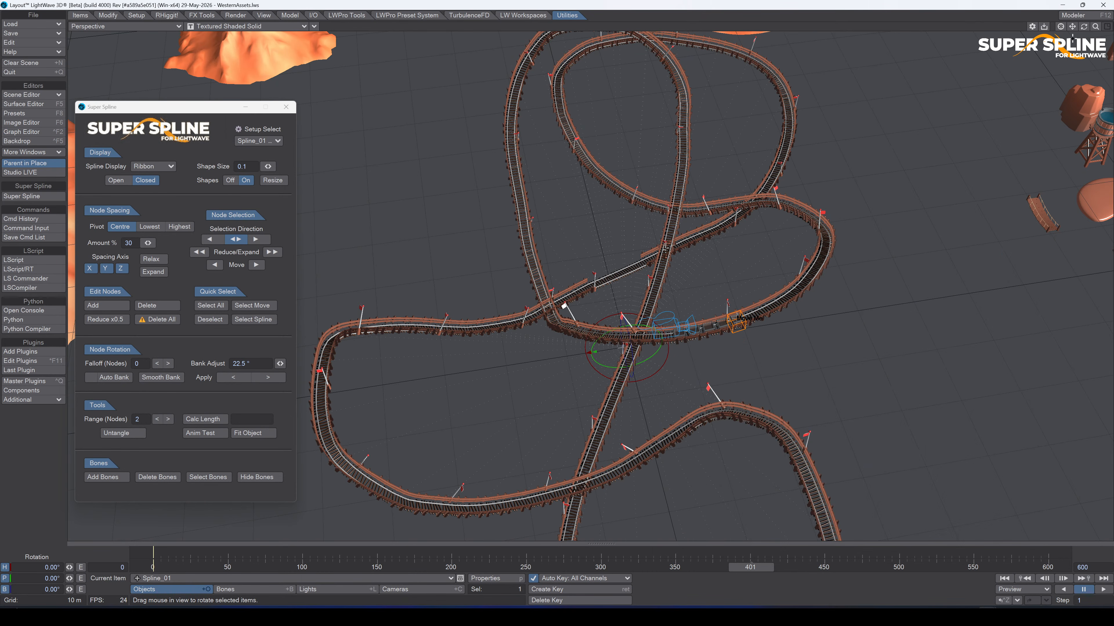
pyautogui.moveTo(1083, 27); pyautogui.dragTo(1099, 27)
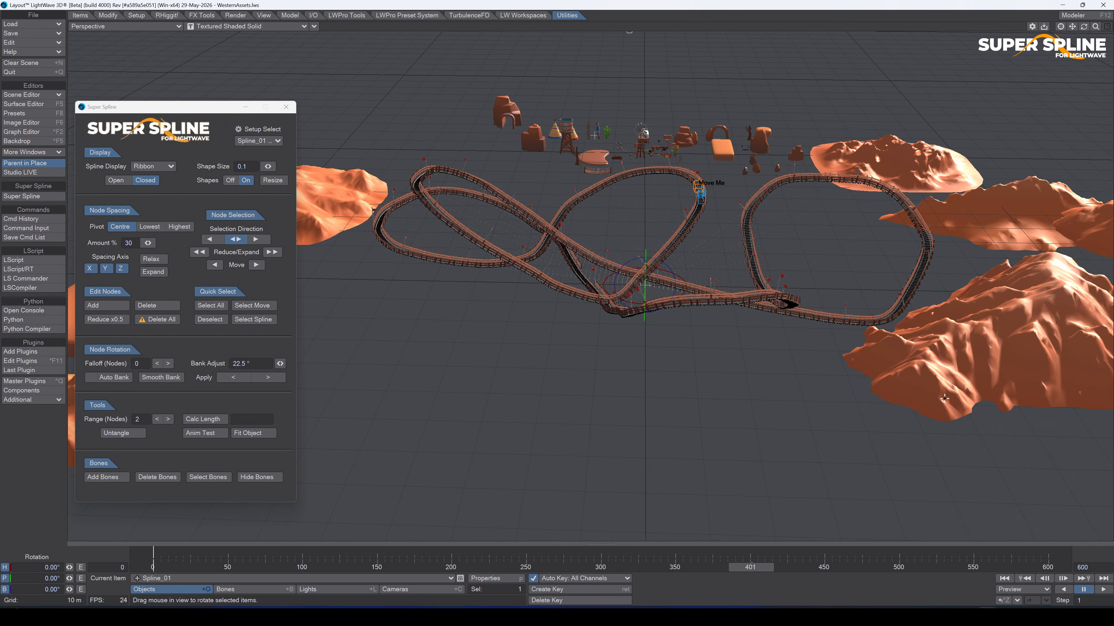
# Return to frame 0 and move mountain_004.obj against the track loop, to about X -59.54 m and Z -22.47 m.
pyautogui.click(1021, 391)
pyautogui.click(1004, 579)
pyautogui.moveTo(1070, 384); pyautogui.dragTo(1028, 384)
pyautogui.press('t')
pyautogui.moveTo(1028, 384); pyautogui.dragTo(852, 263)
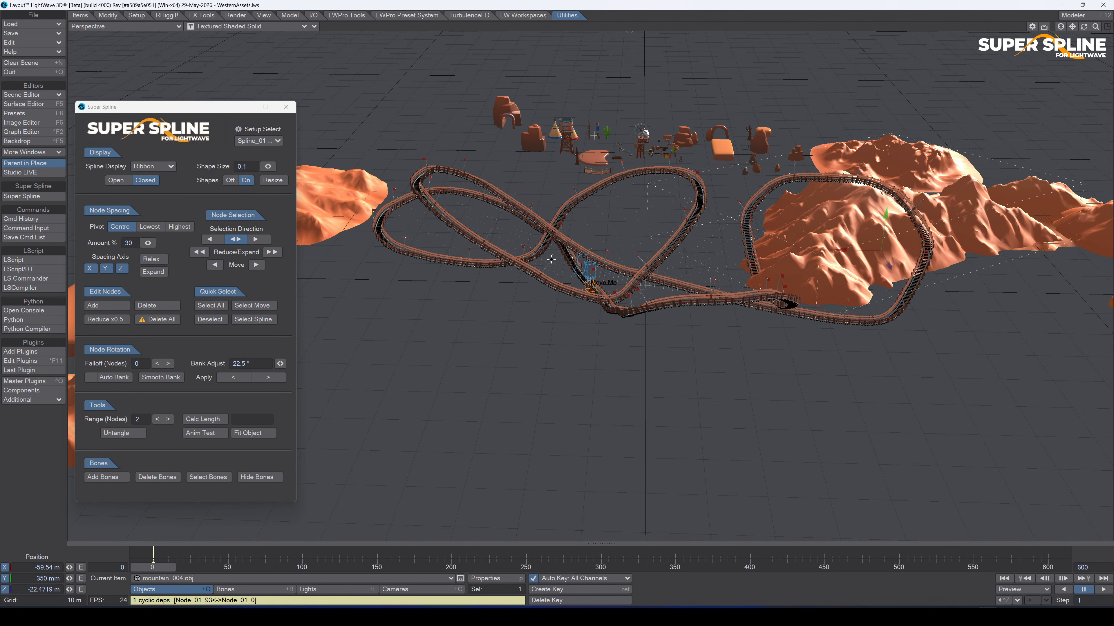
# Select the Arch and set its X, Y and Z position to 0.
pyautogui.click(737, 134)
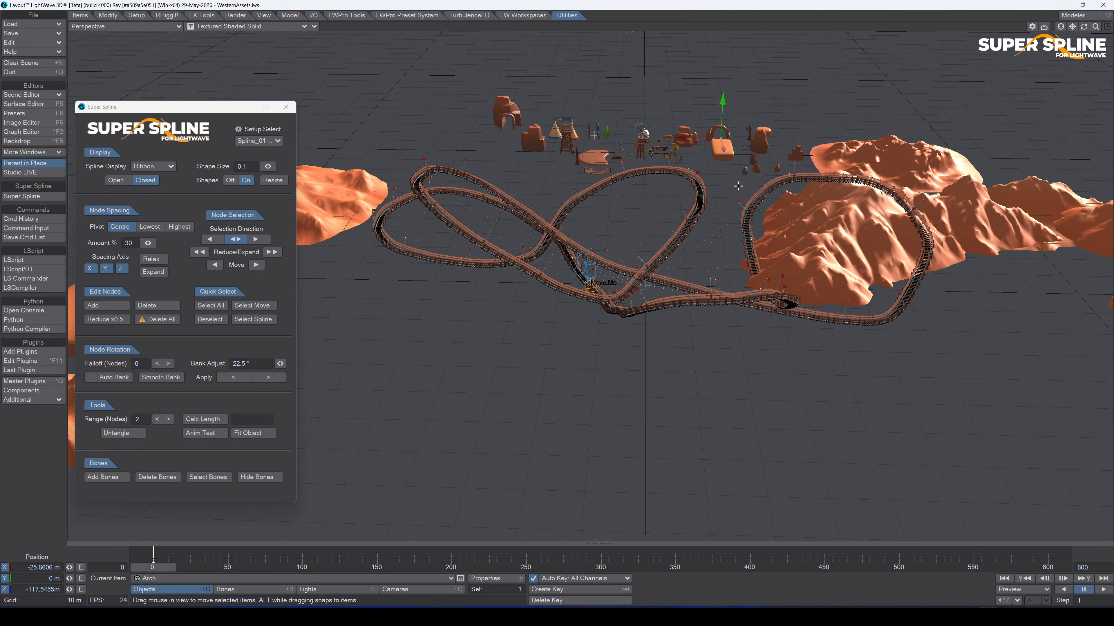
pyautogui.write('ne_0')
pyautogui.press('Tab')
pyautogui.write('0')
pyautogui.press('Tab')
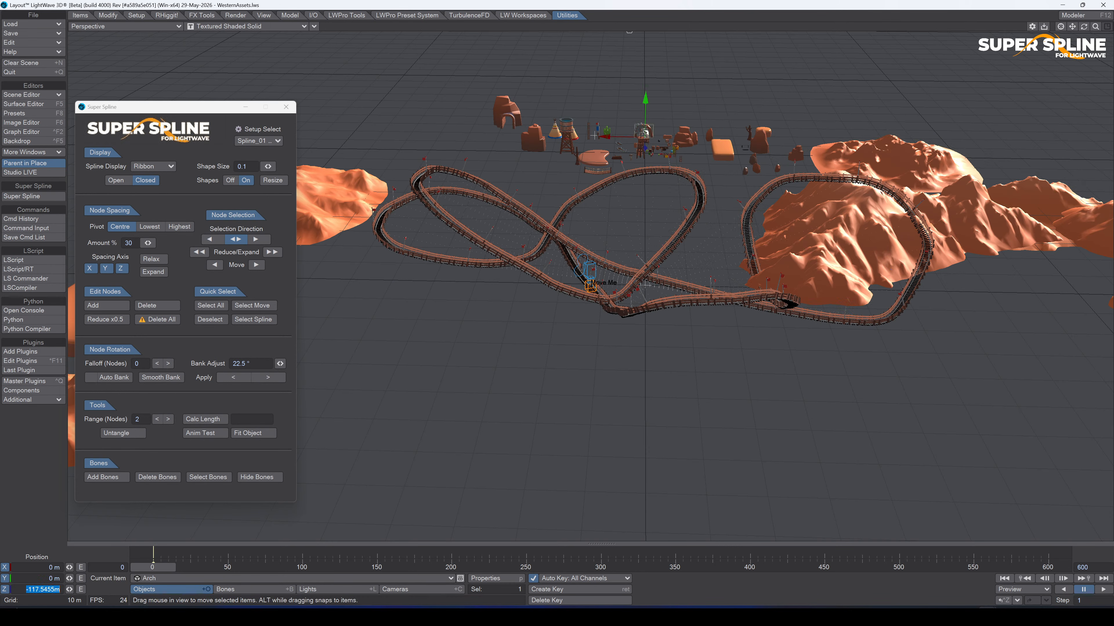
pyautogui.write('0')
pyautogui.press('Return')
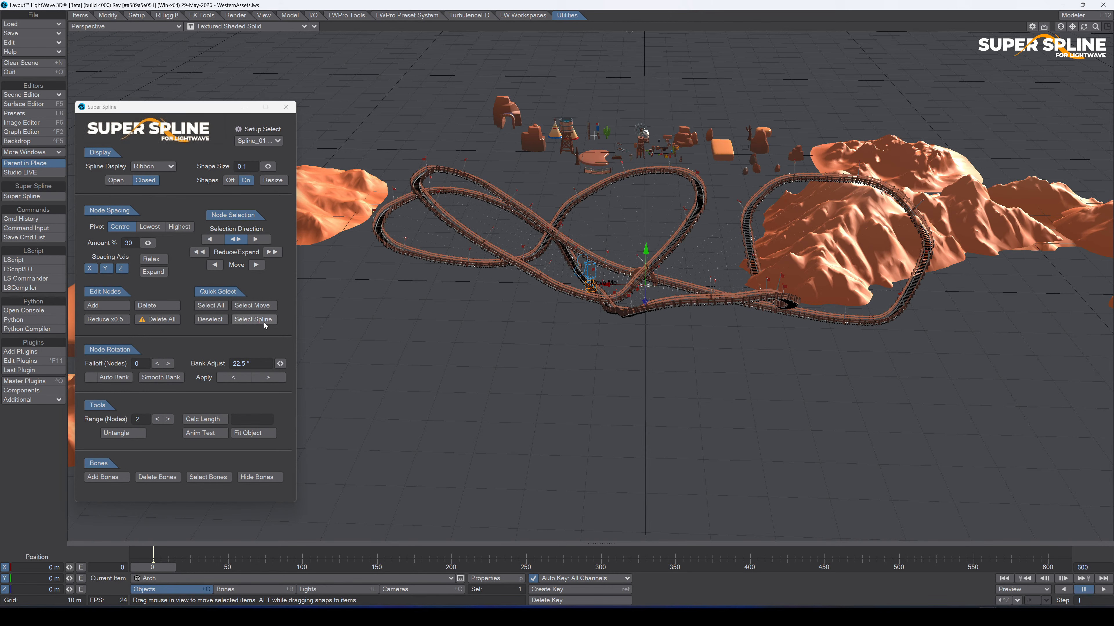
# Select the spline, add another Instance Generator to it and open the new generator's settings.
pyautogui.click(253, 319)
pyautogui.press('p')
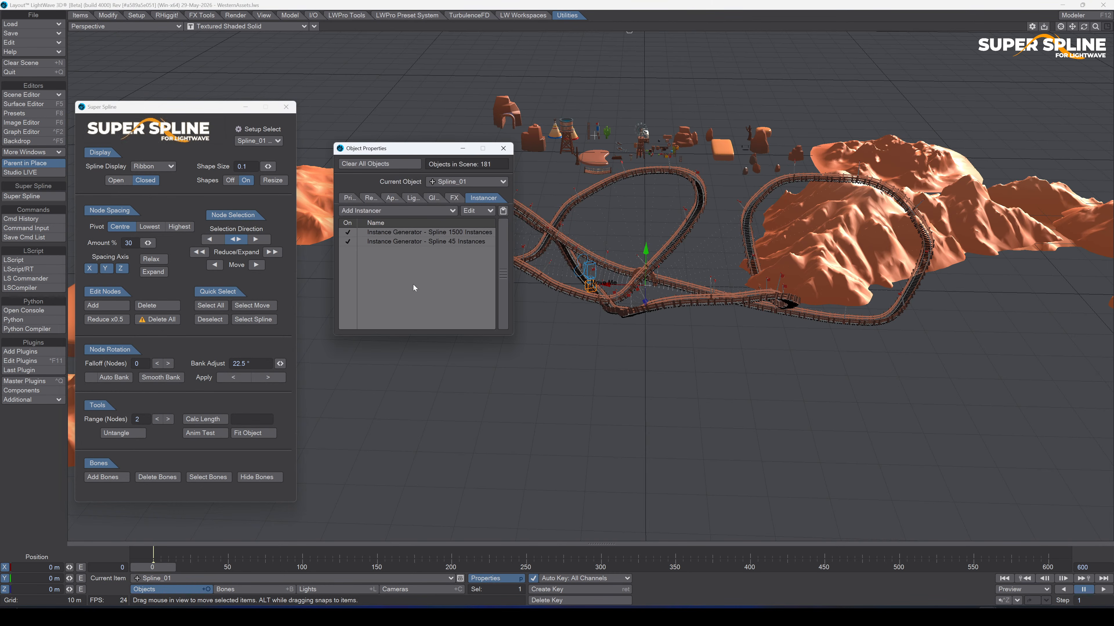
pyautogui.click(368, 212)
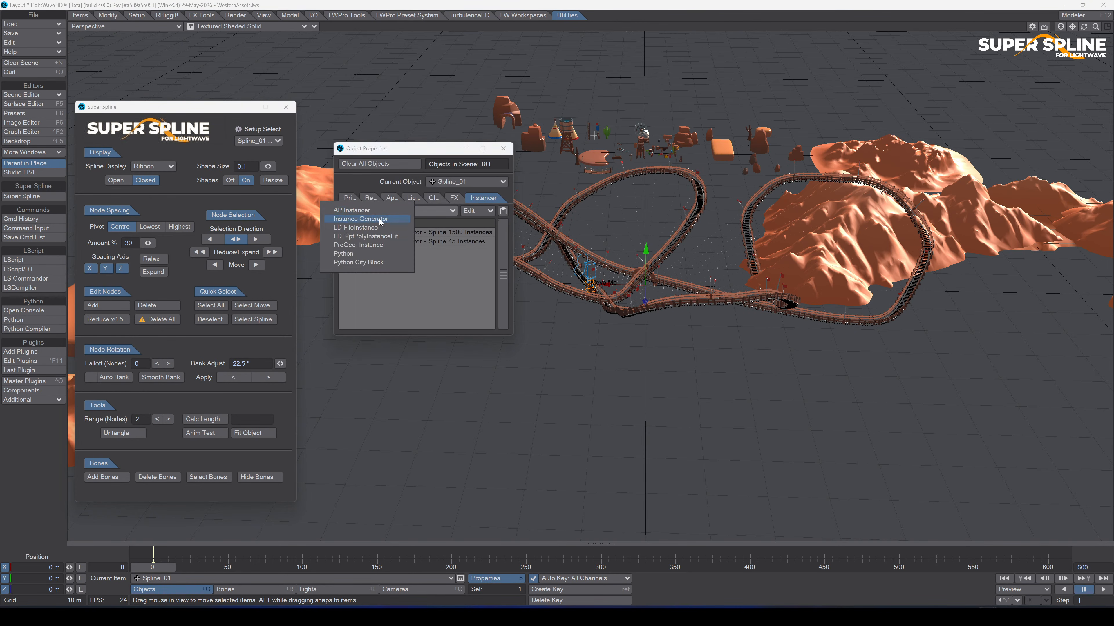
pyautogui.click(380, 219)
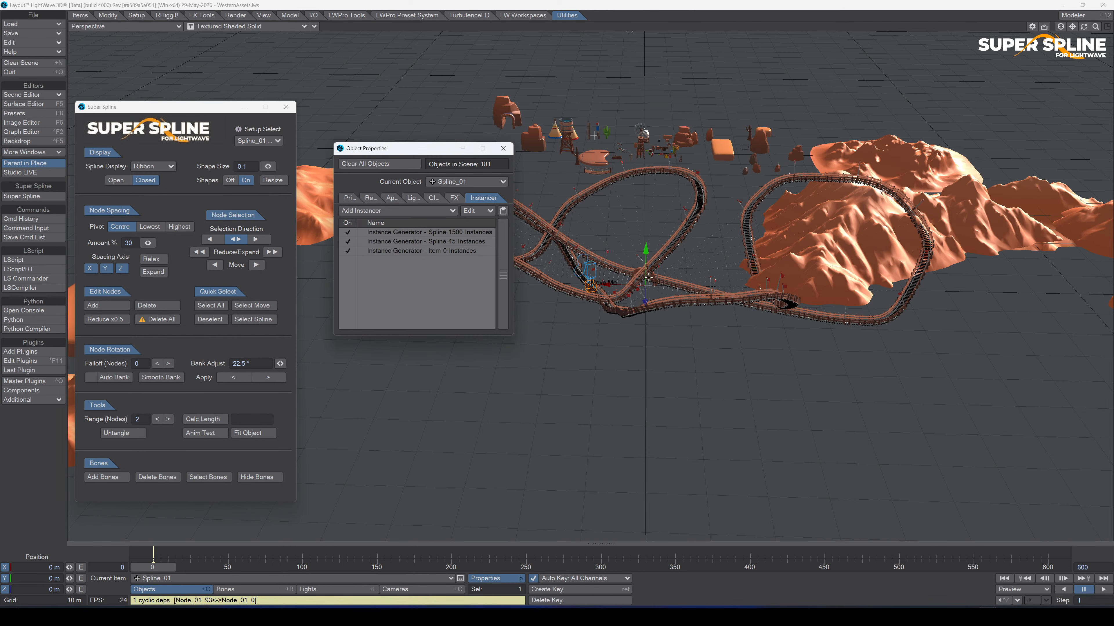
pyautogui.moveTo(1096, 27); pyautogui.dragTo(1110, 27)
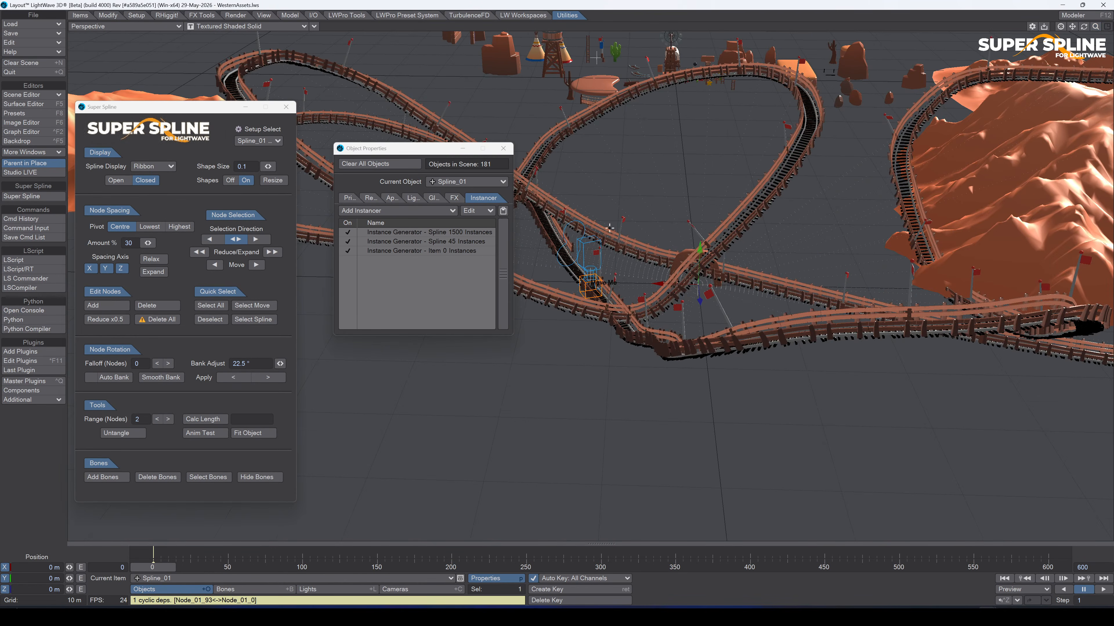
pyautogui.doubleClick(436, 250)
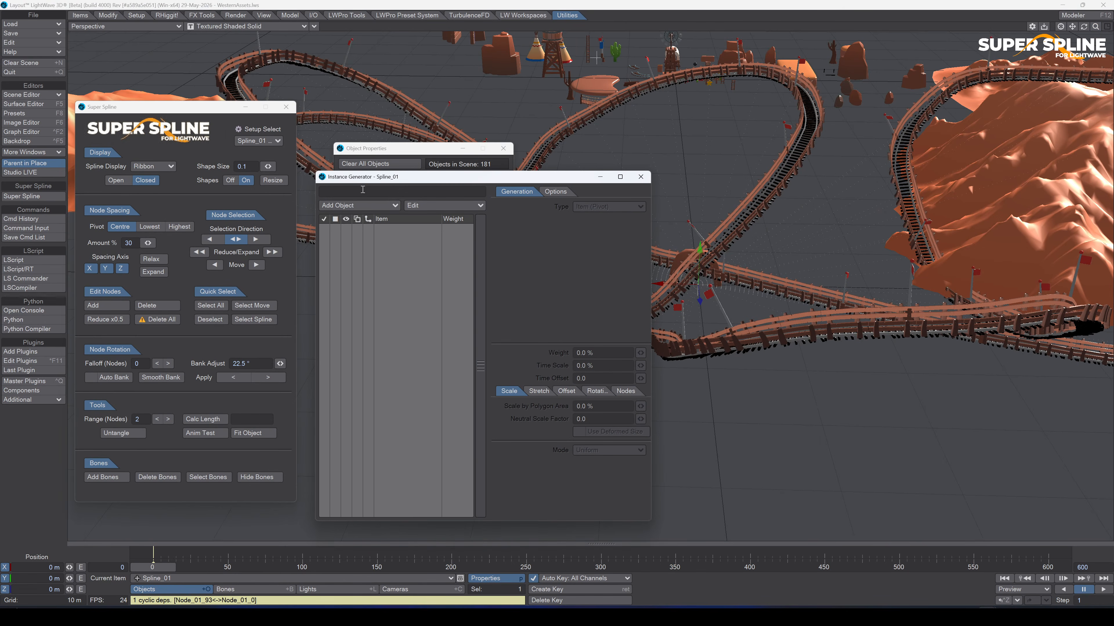
# Add the Arch as the generator's instanced object and display it as Textured Shaded Solid.
pyautogui.click(356, 206)
pyautogui.write('ar')
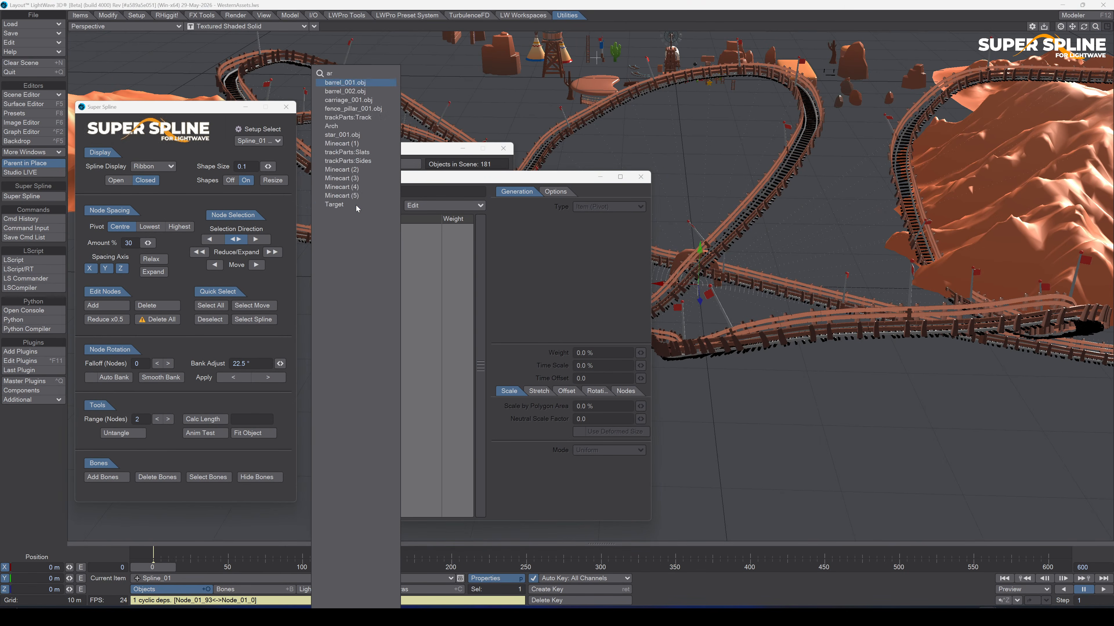
pyautogui.click(351, 126)
pyautogui.click(346, 231)
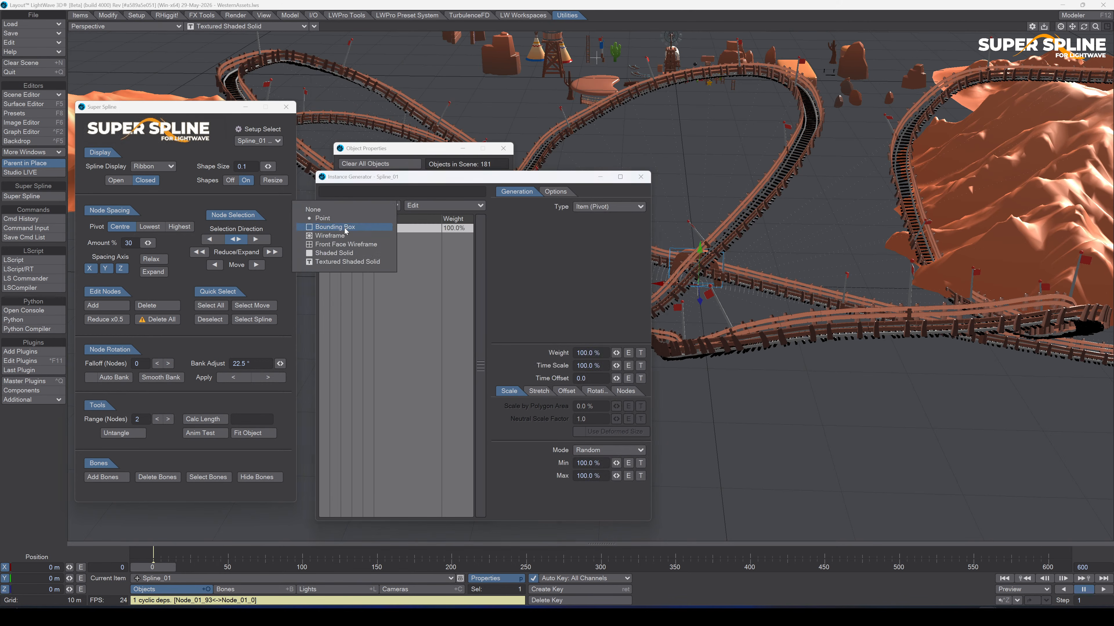
pyautogui.click(351, 261)
# Set the Arch generator's type to Spline, distribute the instances and set their number to 7.
pyautogui.click(609, 206)
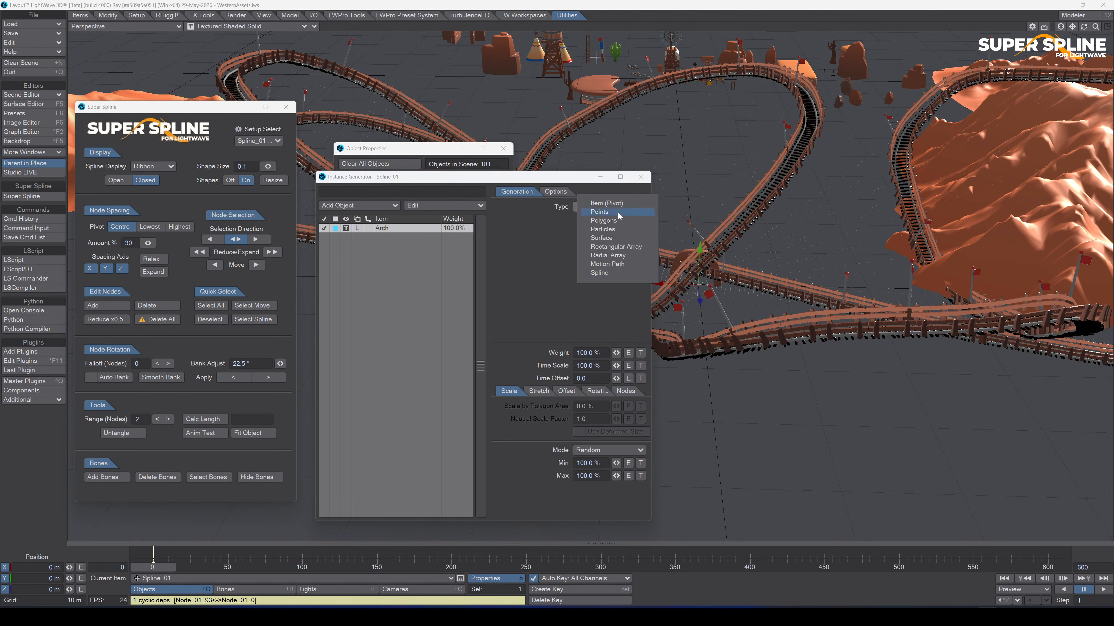
pyautogui.click(625, 275)
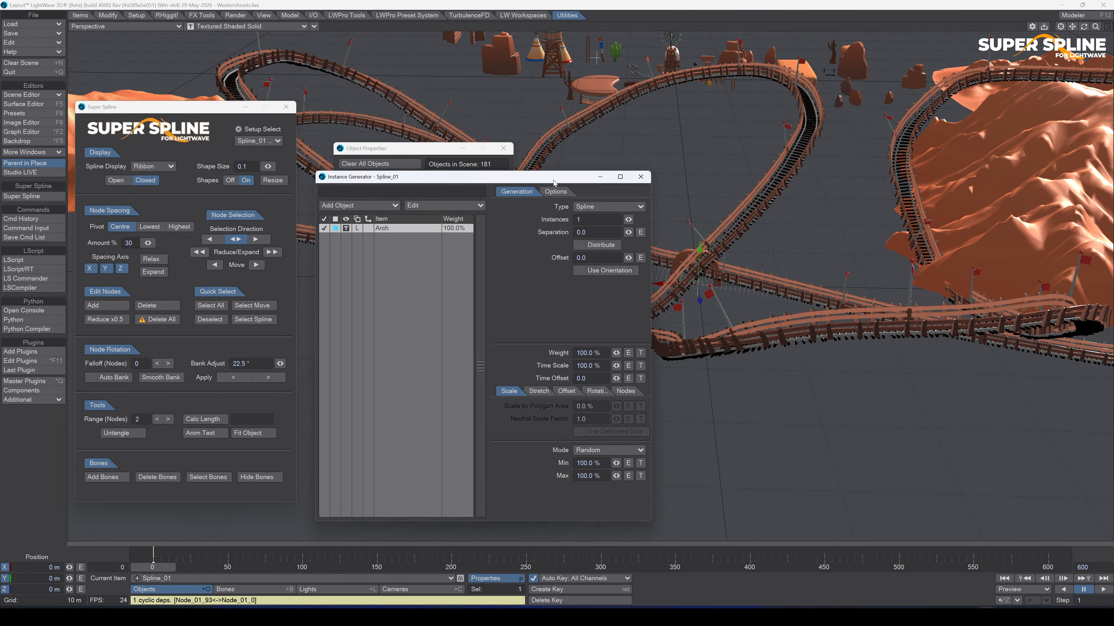
pyautogui.moveTo(549, 177); pyautogui.dragTo(525, 236)
pyautogui.click(556, 304)
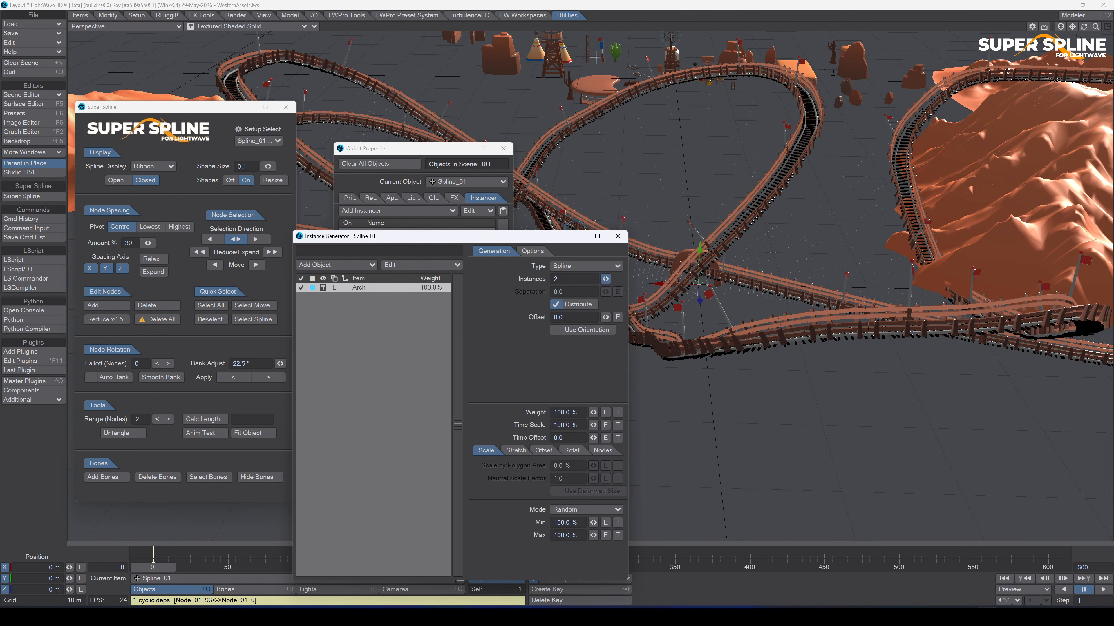
pyautogui.moveTo(606, 279); pyautogui.dragTo(616, 279)
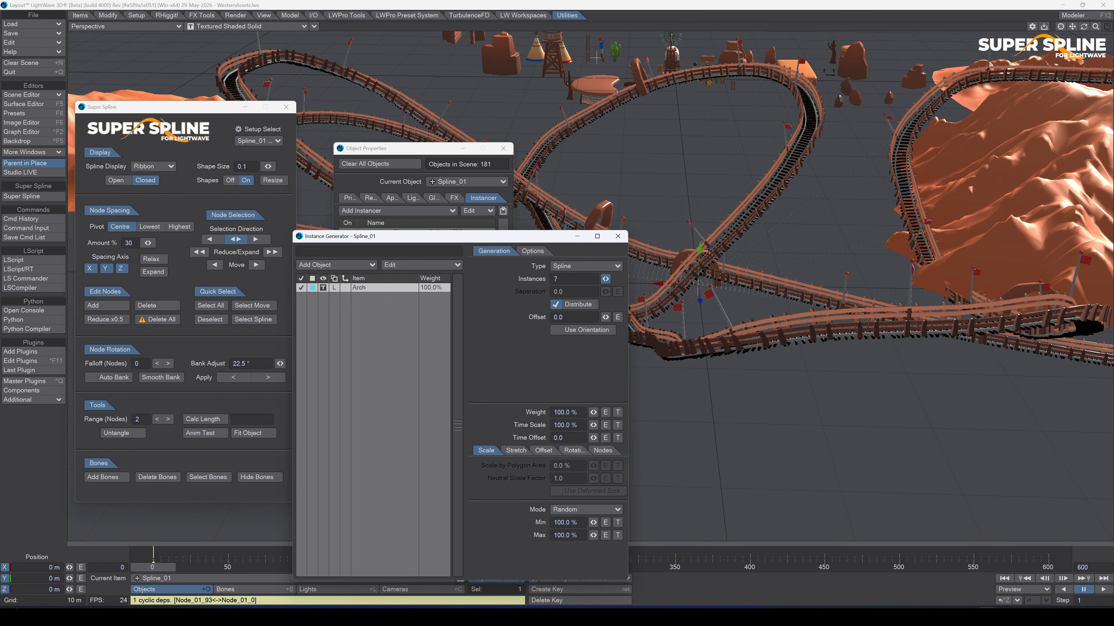
# Lower the source Arch to about Y -122.85 m, out of the scene, and set the Arch instances to 8.
pyautogui.moveTo(1083, 27); pyautogui.dragTo(1026, 31)
pyautogui.moveTo(433, 240); pyautogui.dragTo(697, 337)
pyautogui.click(646, 247)
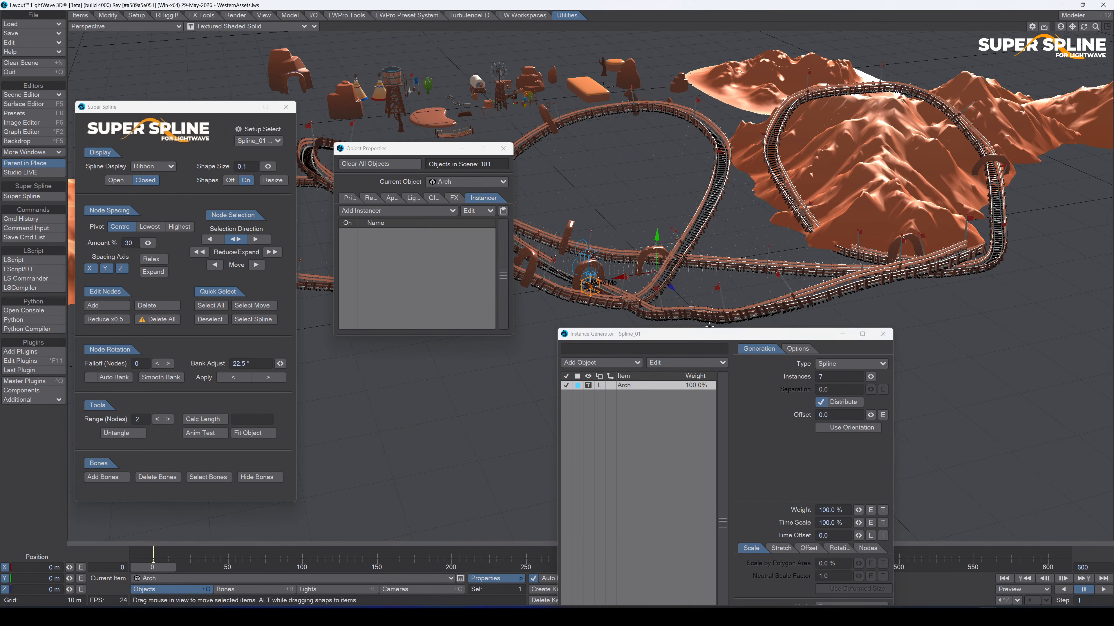
pyautogui.moveTo(657, 238); pyautogui.dragTo(657, 395)
pyautogui.moveTo(411, 149); pyautogui.dragTo(428, 394)
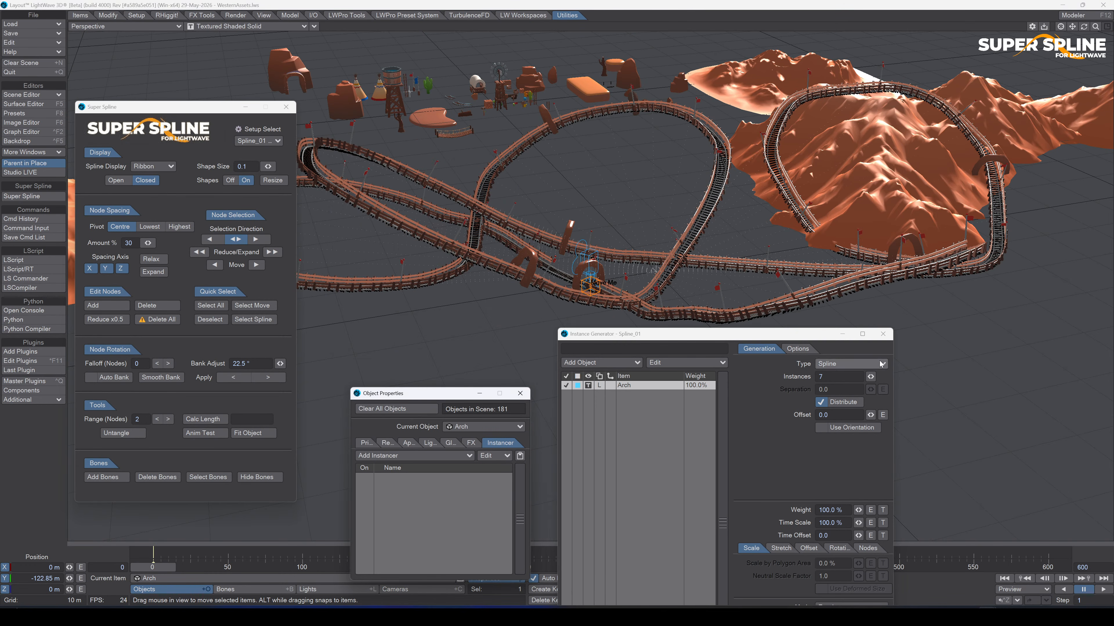
pyautogui.moveTo(871, 377); pyautogui.dragTo(875, 377)
# Move carriage_001.obj beside the track near the minecarts and rotate it.
pyautogui.click(477, 85)
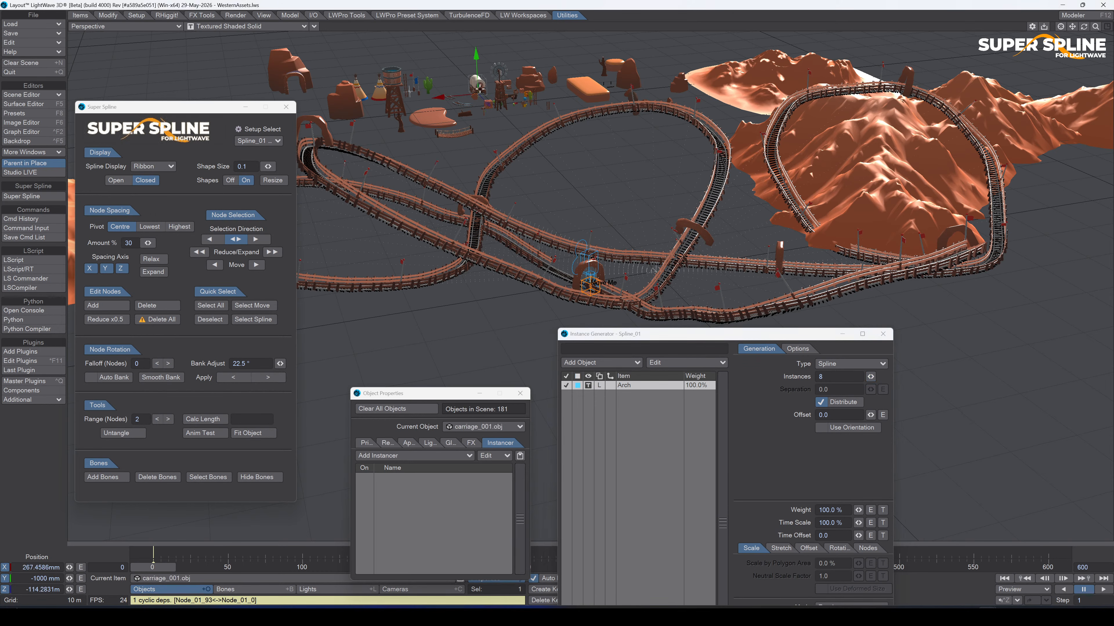
pyautogui.moveTo(618, 188); pyautogui.dragTo(692, 366)
pyautogui.press('y')
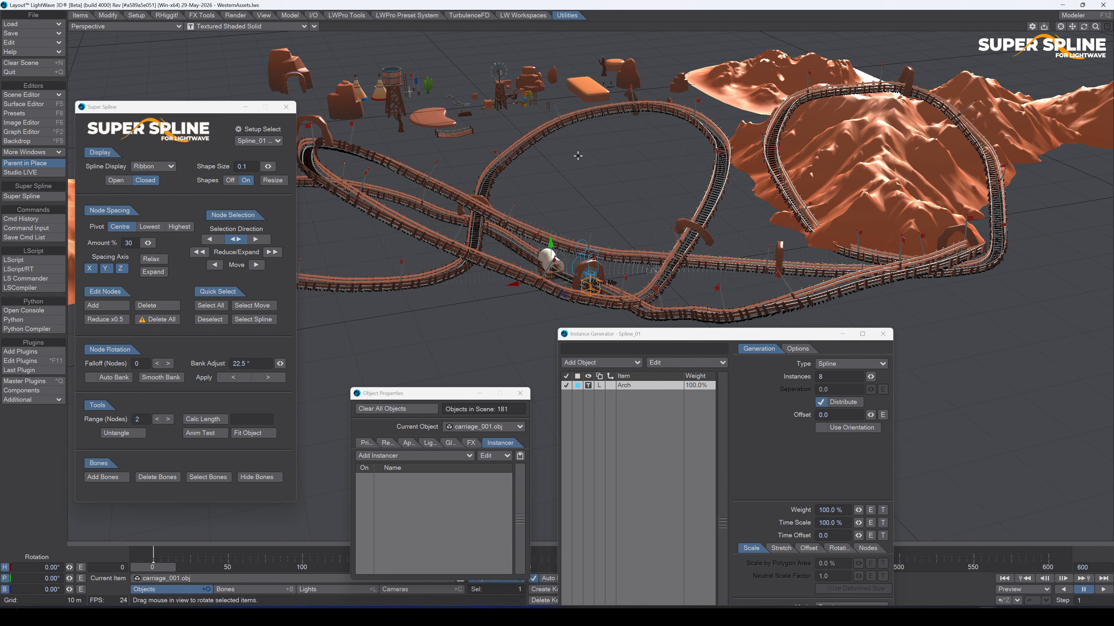
pyautogui.moveTo(594, 274)
pyautogui.mouseDown()
pyautogui.moveTo(618, 274)
pyautogui.moveTo(581, 279)
pyautogui.moveTo(614, 278)
pyautogui.mouseUp()
# Scale the carriage to about 2.074 and lower it to a Y position of -3.95 m.
pyautogui.hotkey('shift', 'h')
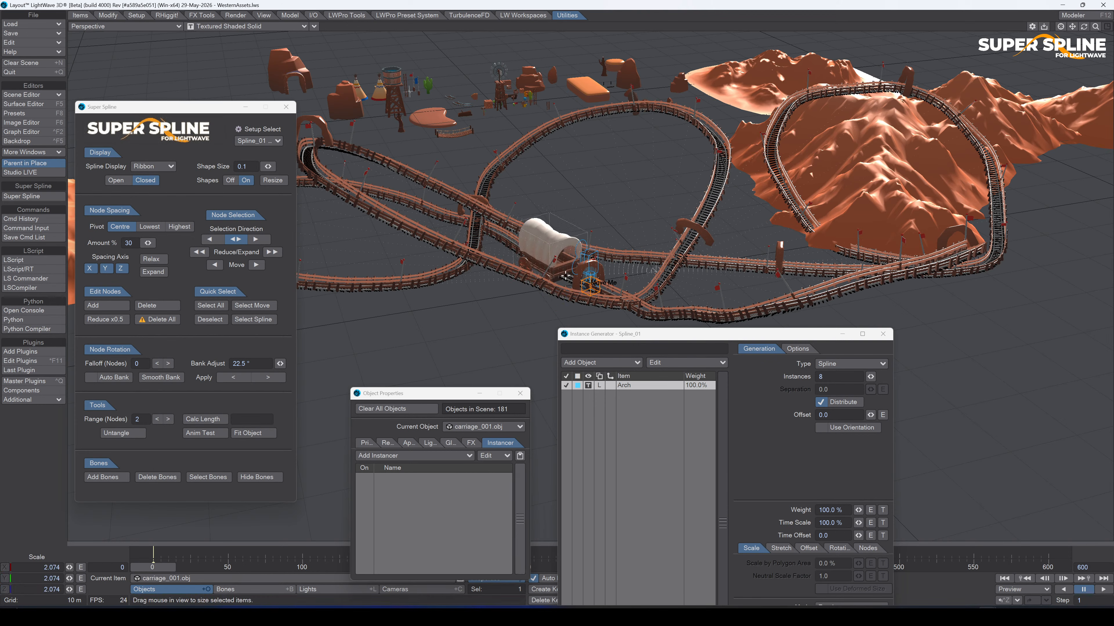
pyautogui.press('t')
pyautogui.moveTo(551, 240)
pyautogui.mouseDown()
pyautogui.moveTo(551, 265)
pyautogui.moveTo(551, 253)
pyautogui.mouseUp()
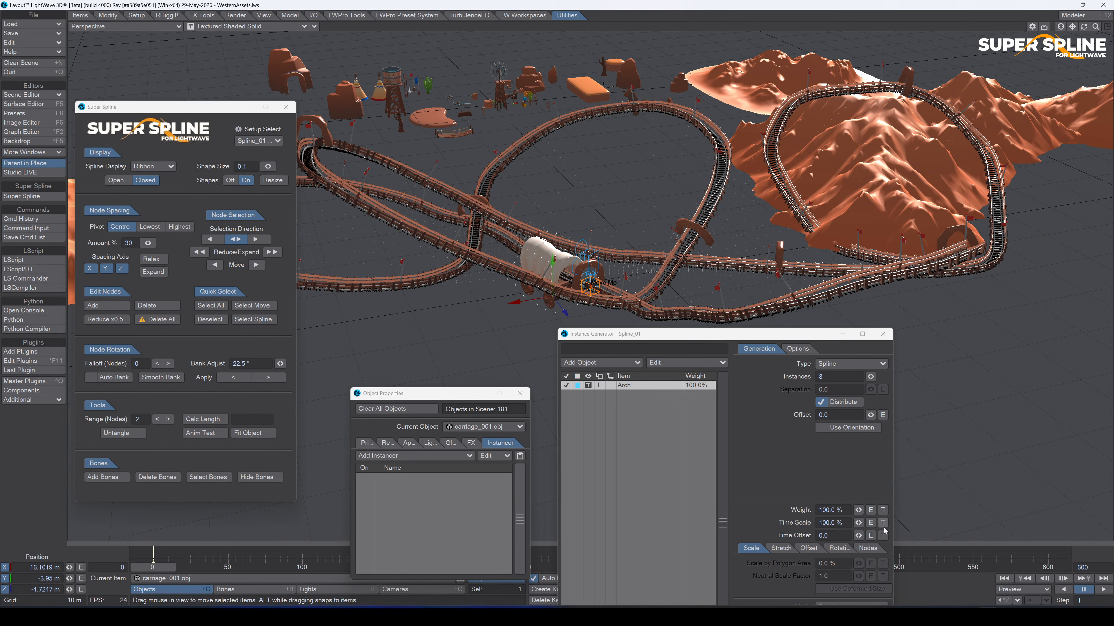
# Play the animation through the POV camera to check the dressed scene, and return to the perspective view.
pyautogui.press('6')
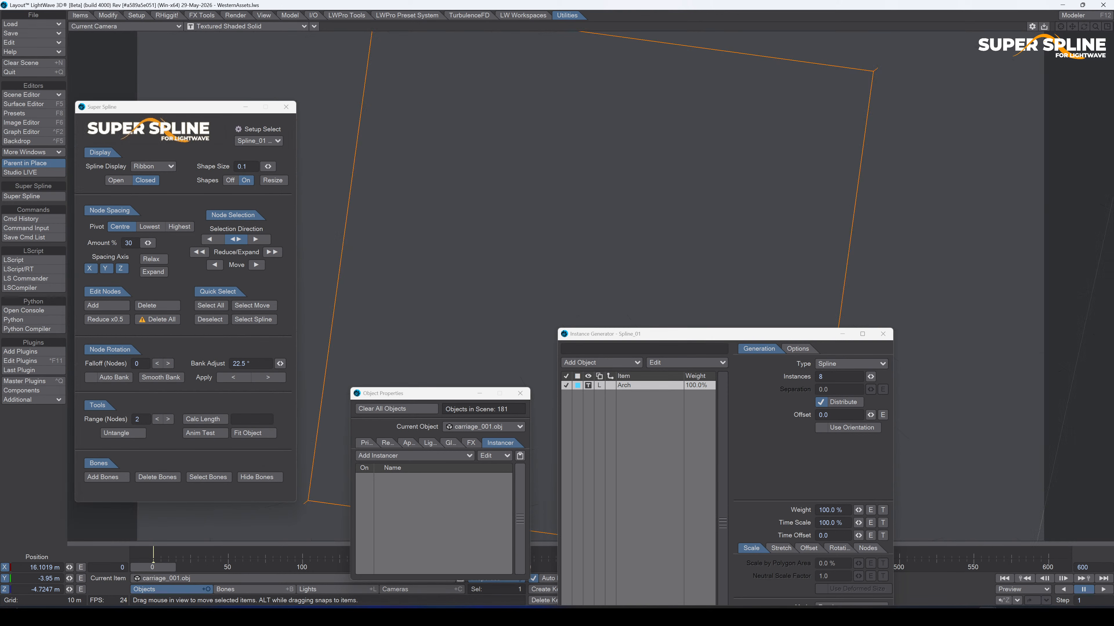
pyautogui.click(1106, 591)
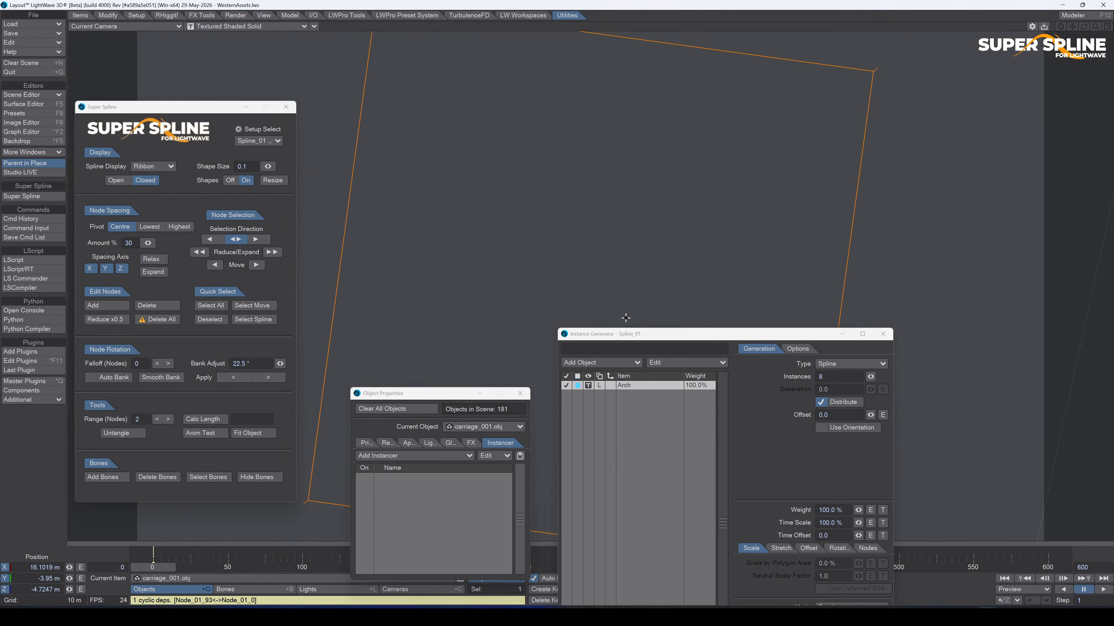
pyautogui.press('4')
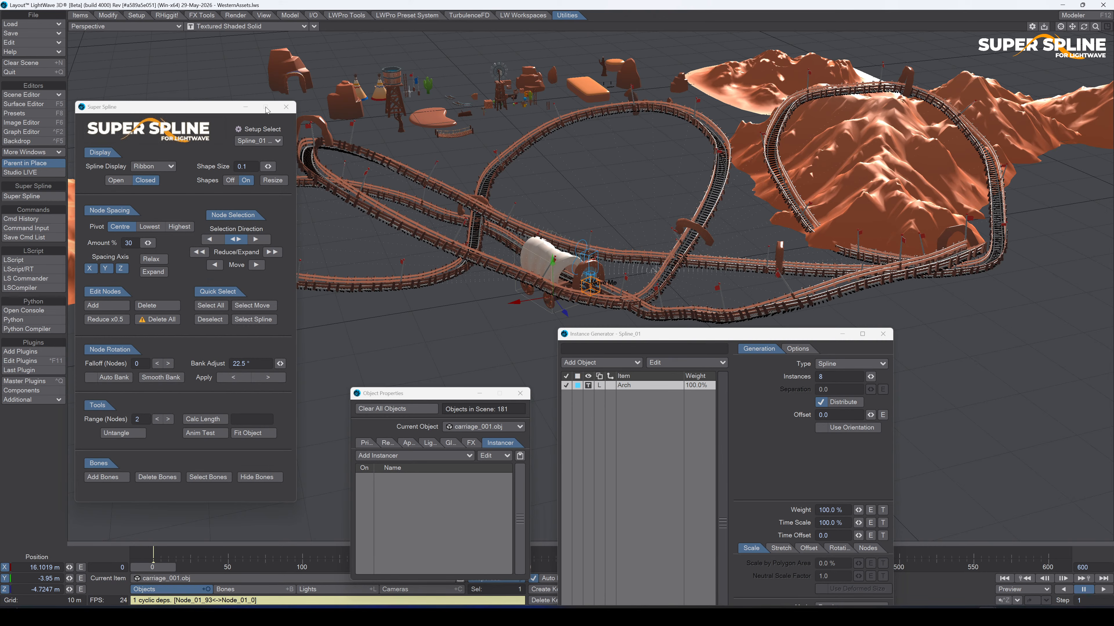
# Select the Tunnel object in the scene and switch to Modeler to edit it.
pyautogui.moveTo(207, 110); pyautogui.dragTo(221, 69)
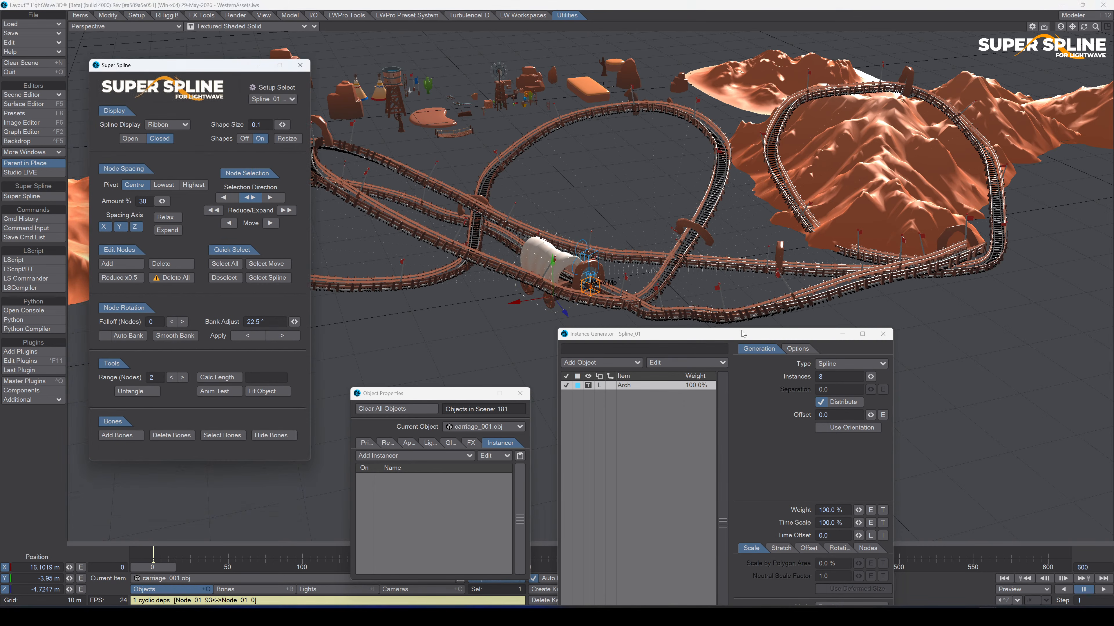
pyautogui.moveTo(744, 334); pyautogui.dragTo(934, 307)
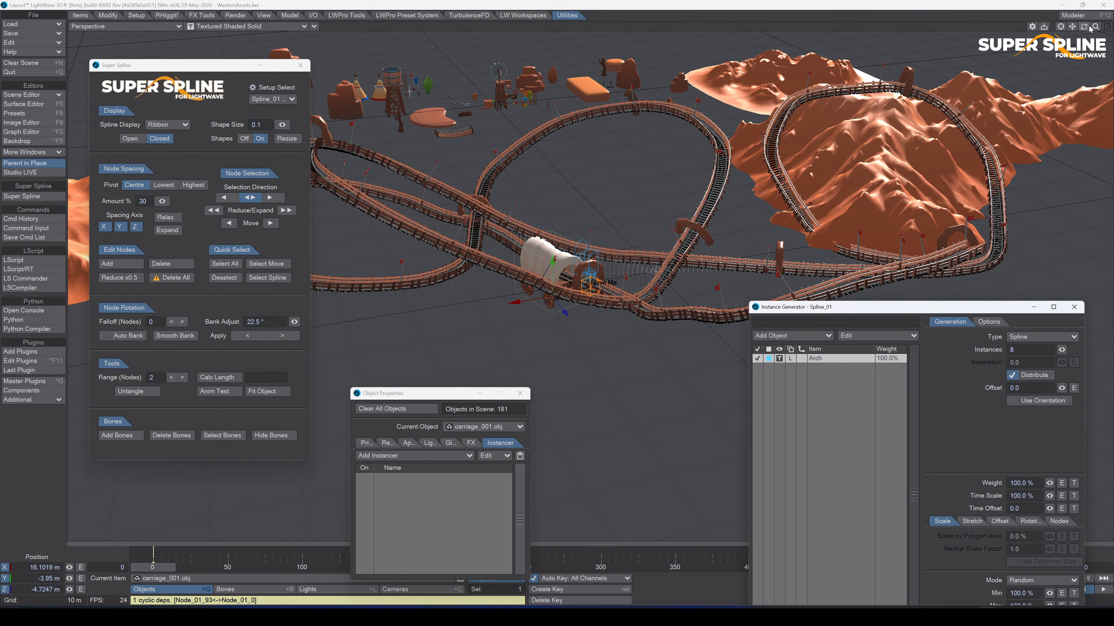
pyautogui.moveTo(1085, 26); pyautogui.dragTo(832, 121)
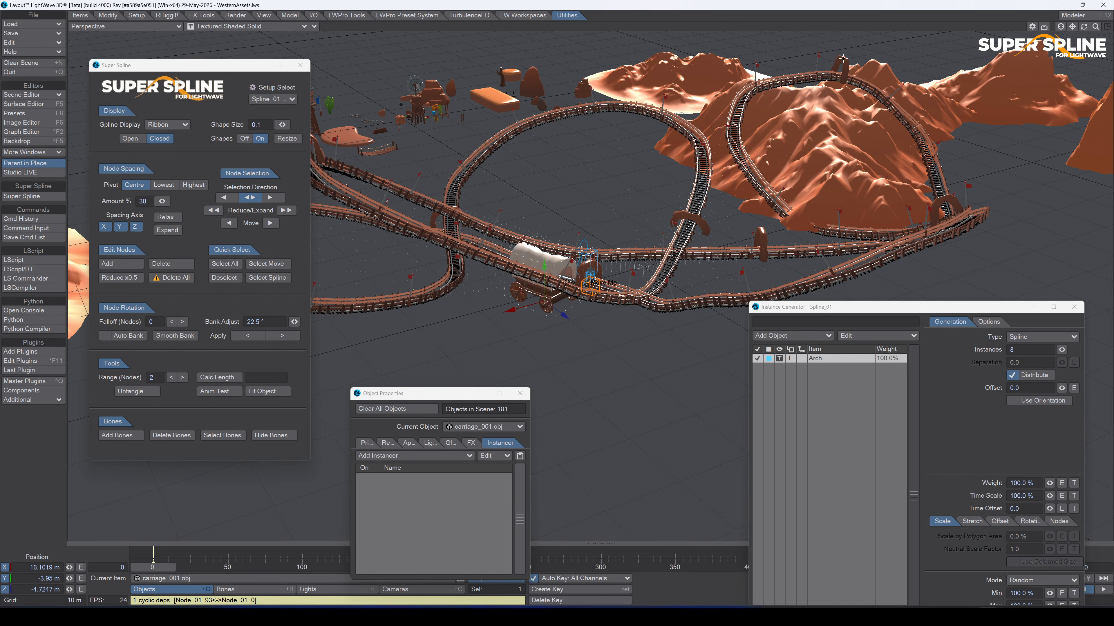
pyautogui.moveTo(216, 65); pyautogui.dragTo(275, 246)
pyautogui.click(202, 112)
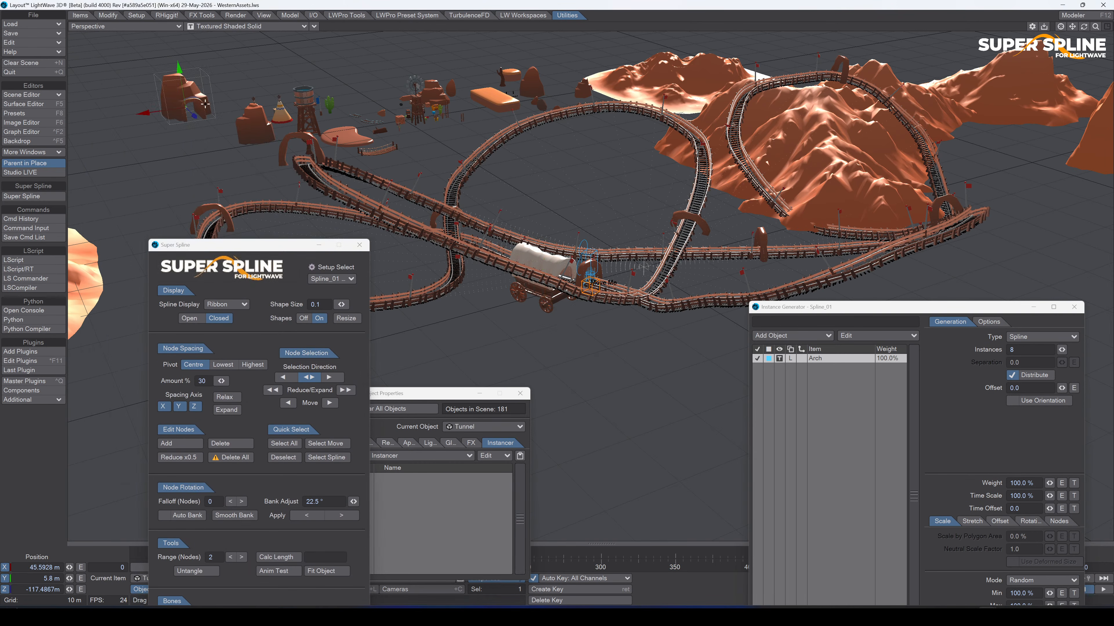
pyautogui.click(1103, 15)
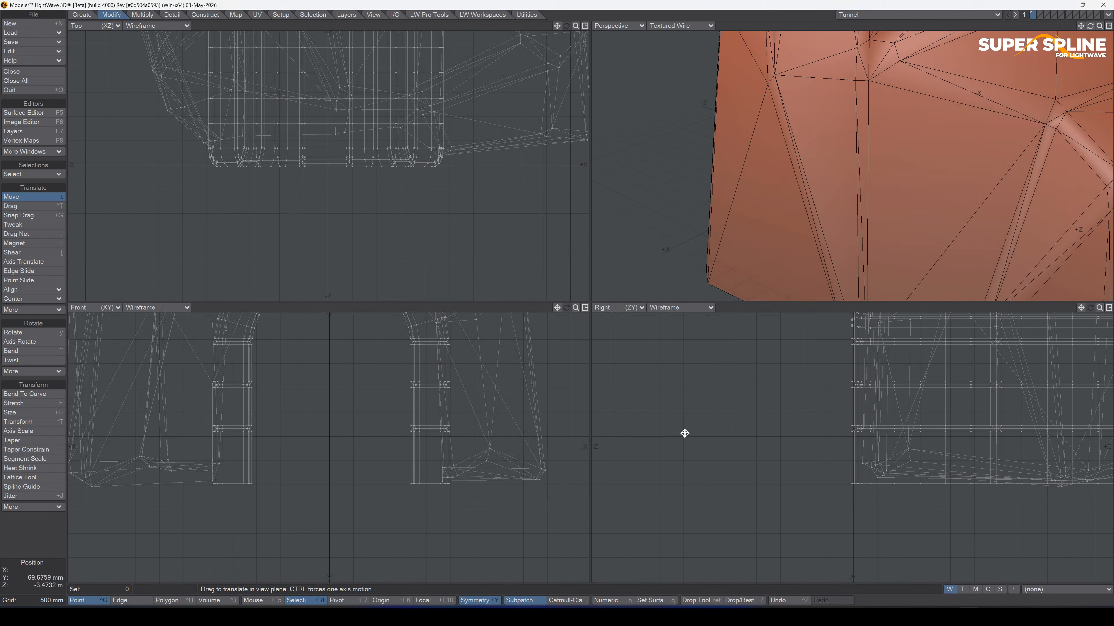
# Select all connected polygons of the arched tunnel lining, leaving out the rock, and copy them into a new object.
pyautogui.press('Return')
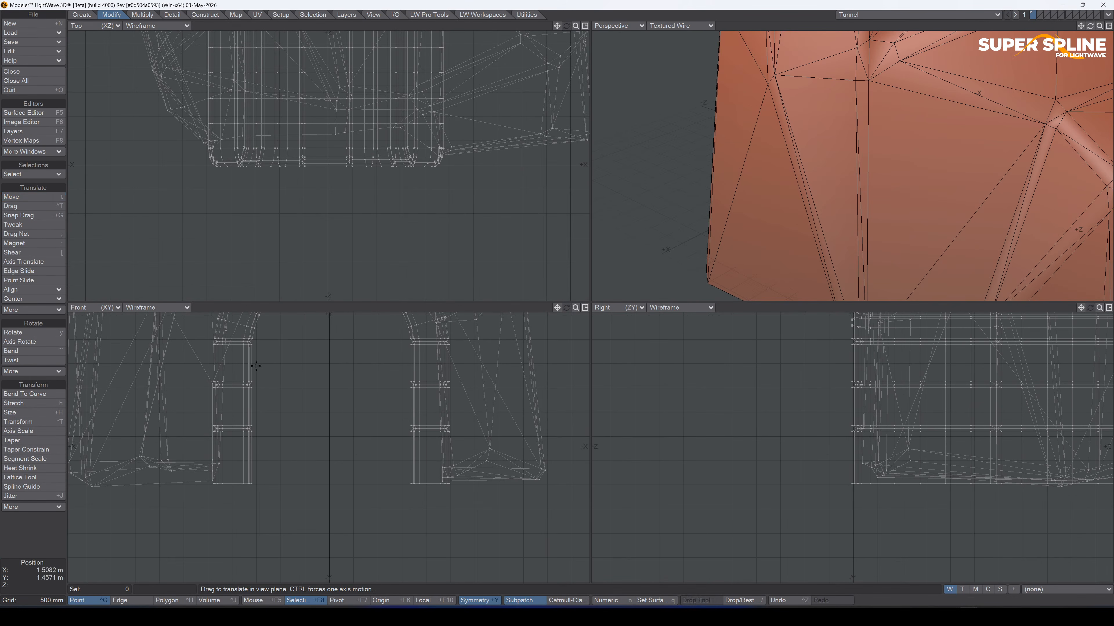
pyautogui.hotkey('ctrl', 'h')
pyautogui.click(248, 365)
pyautogui.press(']')
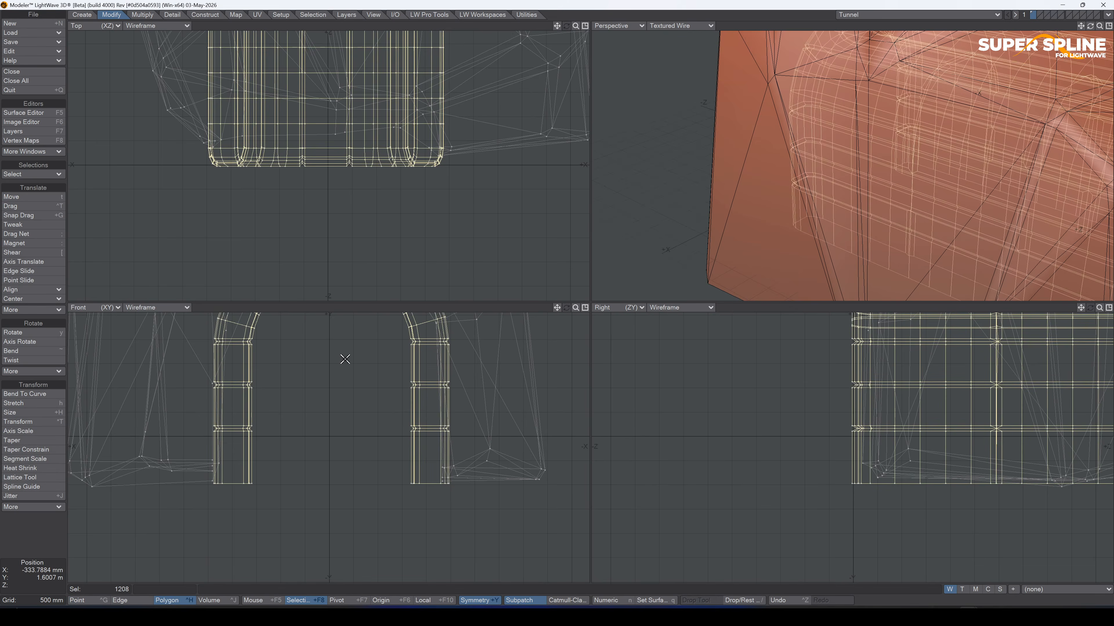
pyautogui.press('a')
pyautogui.moveTo(576, 27)
pyautogui.mouseDown()
pyautogui.moveTo(551, 33)
pyautogui.moveTo(564, 34)
pyautogui.mouseUp()
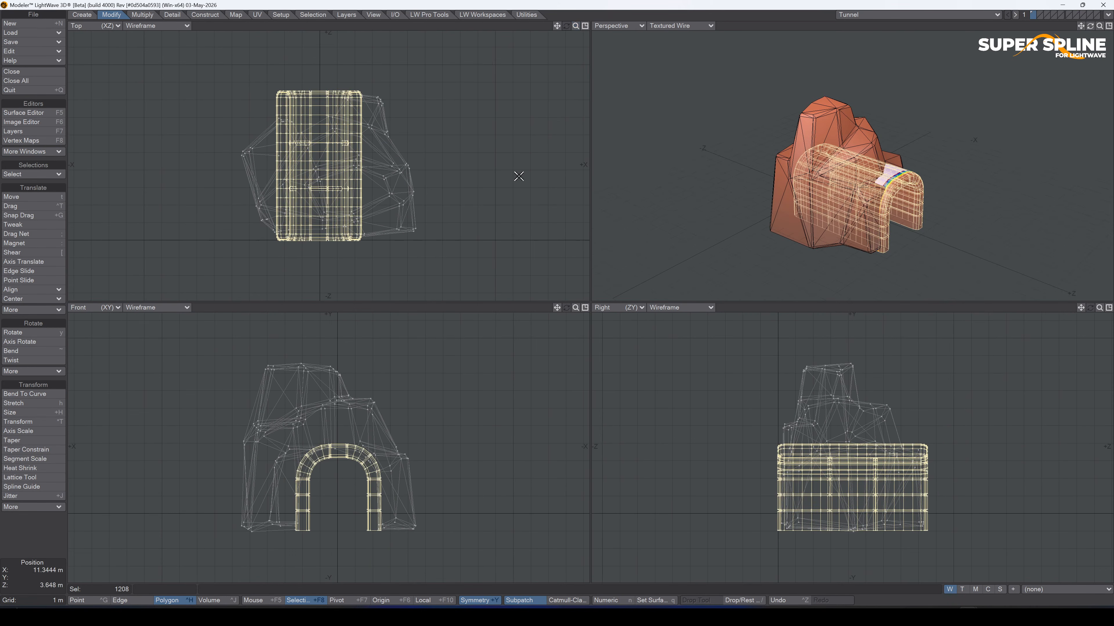
pyautogui.hotkey('shift', 'n')
pyautogui.hotkey('ctrl', 'v')
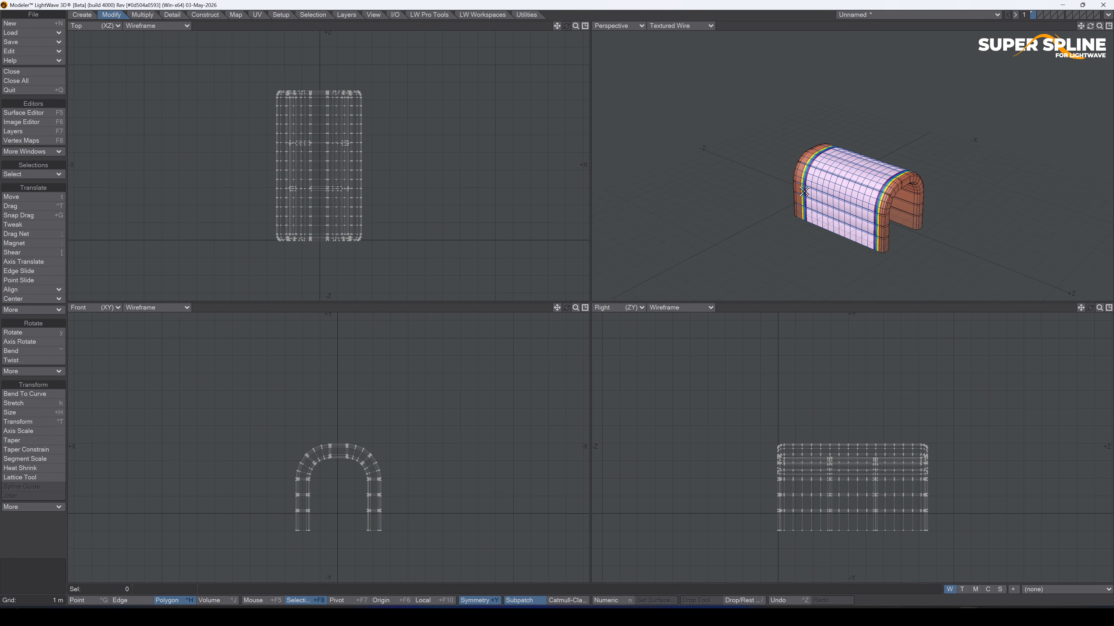
# Remove the colour texture from the copied tunnel lining's surface and set its base colour to brown, RGB 68, 20, 4.
pyautogui.press('q')
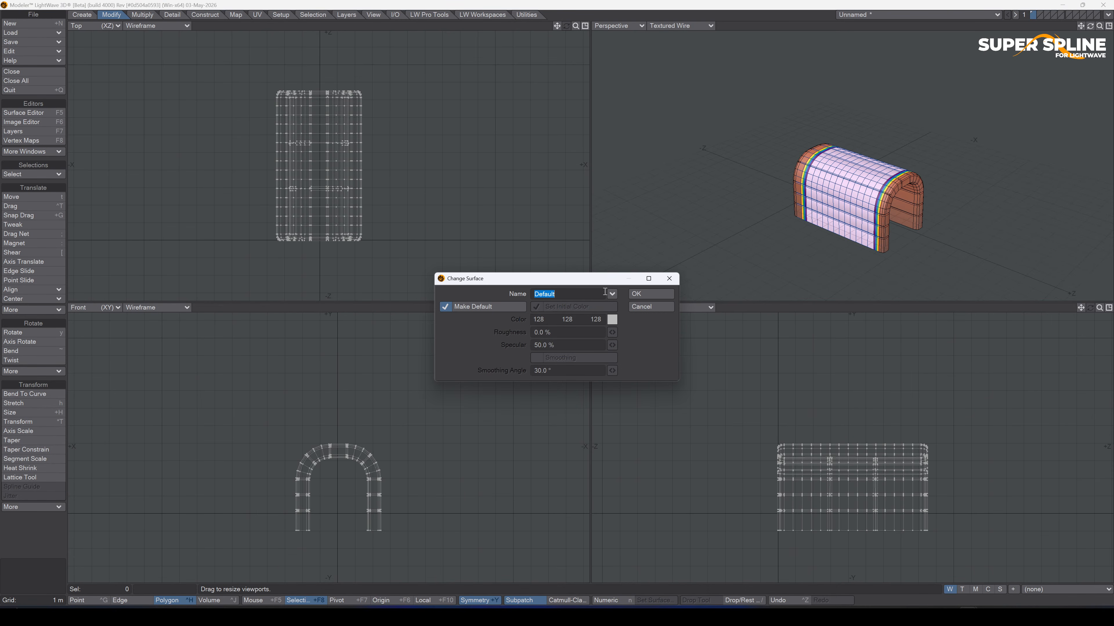
pyautogui.click(612, 294)
pyautogui.click(614, 299)
pyautogui.press('Return')
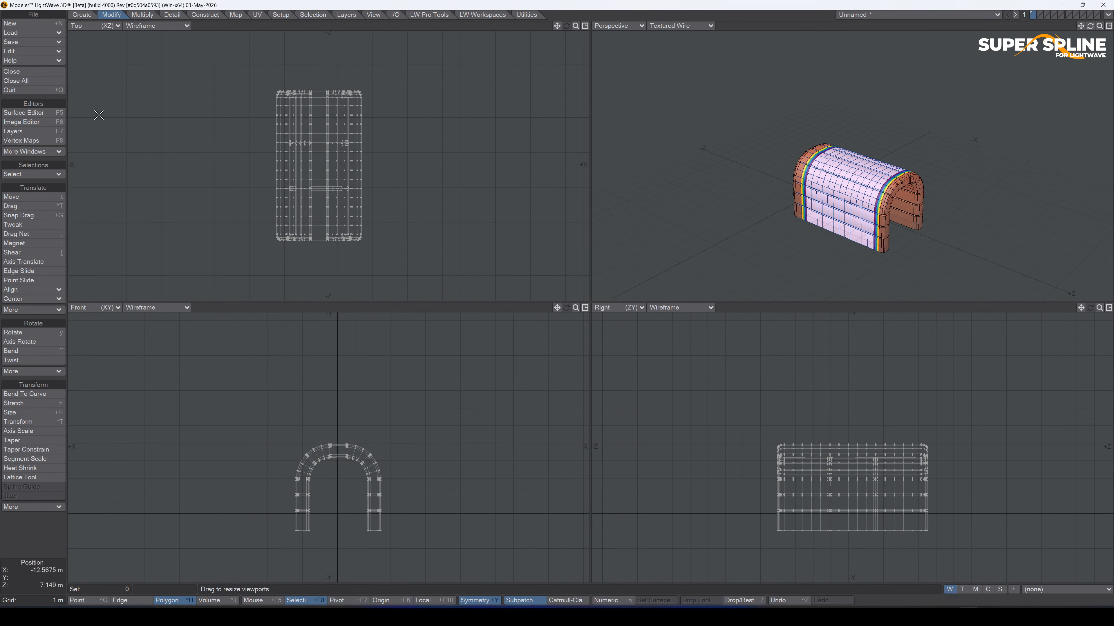
pyautogui.click(43, 113)
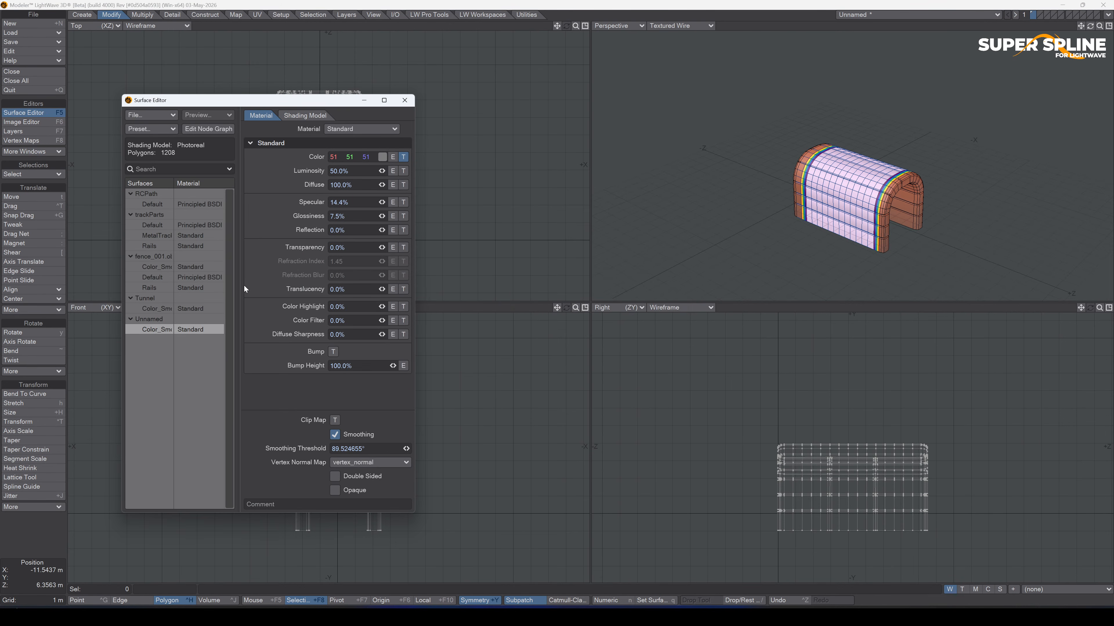
pyautogui.click(393, 157)
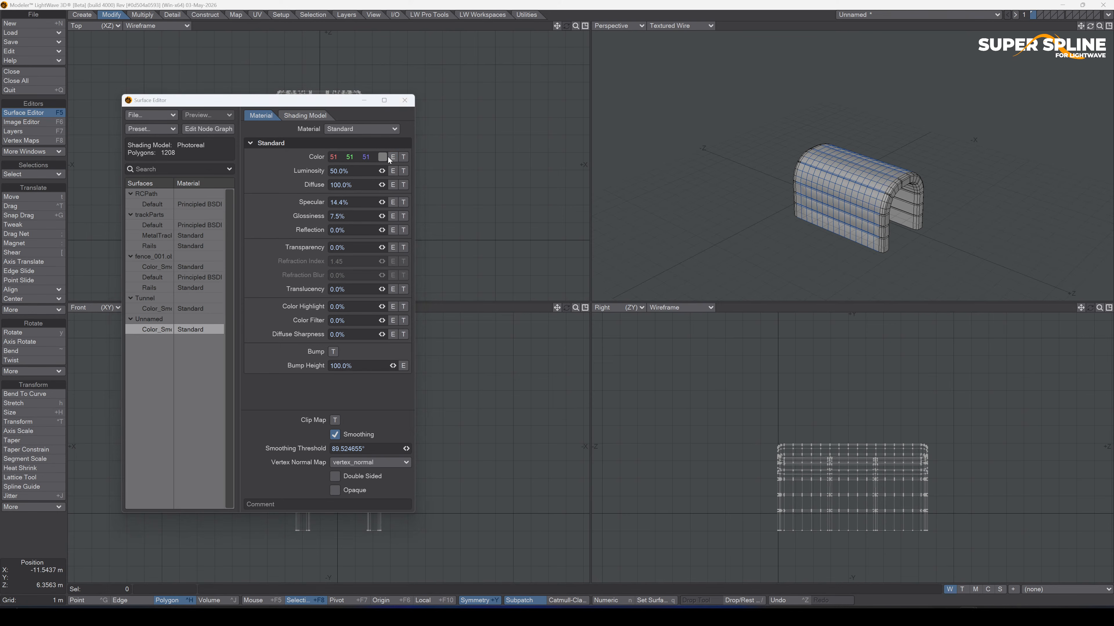
pyautogui.click(748, 207)
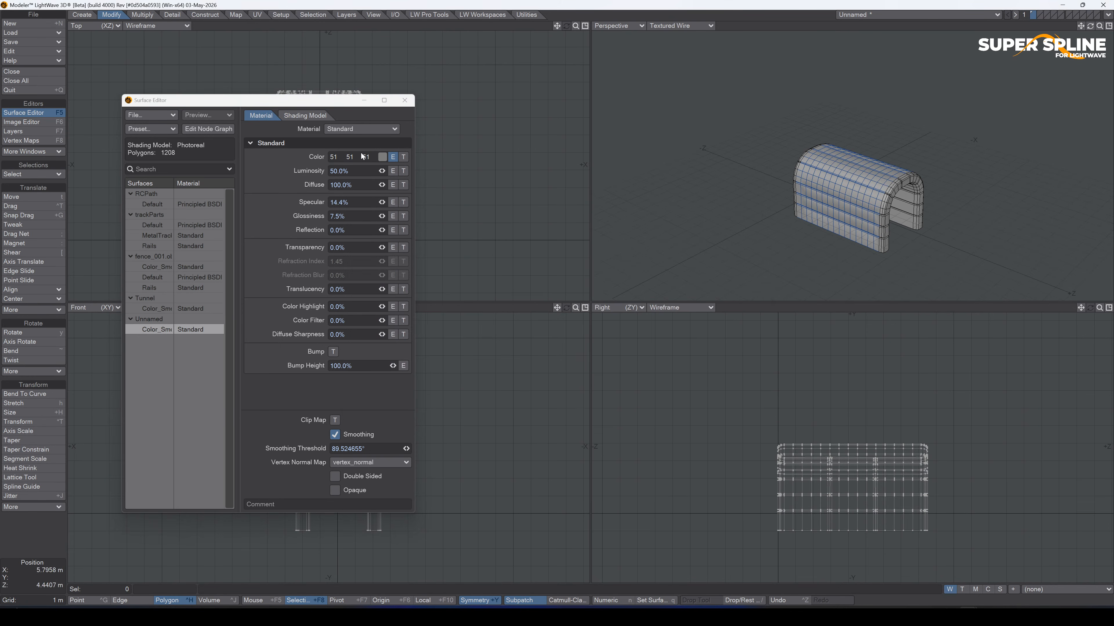
pyautogui.click(382, 157)
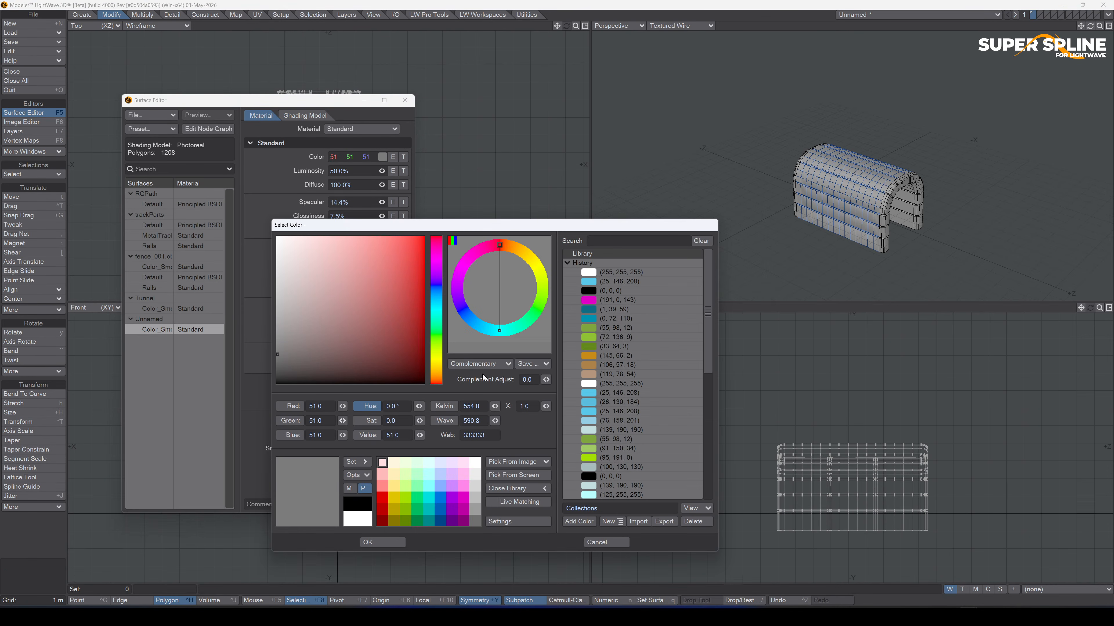
pyautogui.moveTo(433, 383); pyautogui.dragTo(412, 345)
pyautogui.click(403, 351)
pyautogui.click(382, 542)
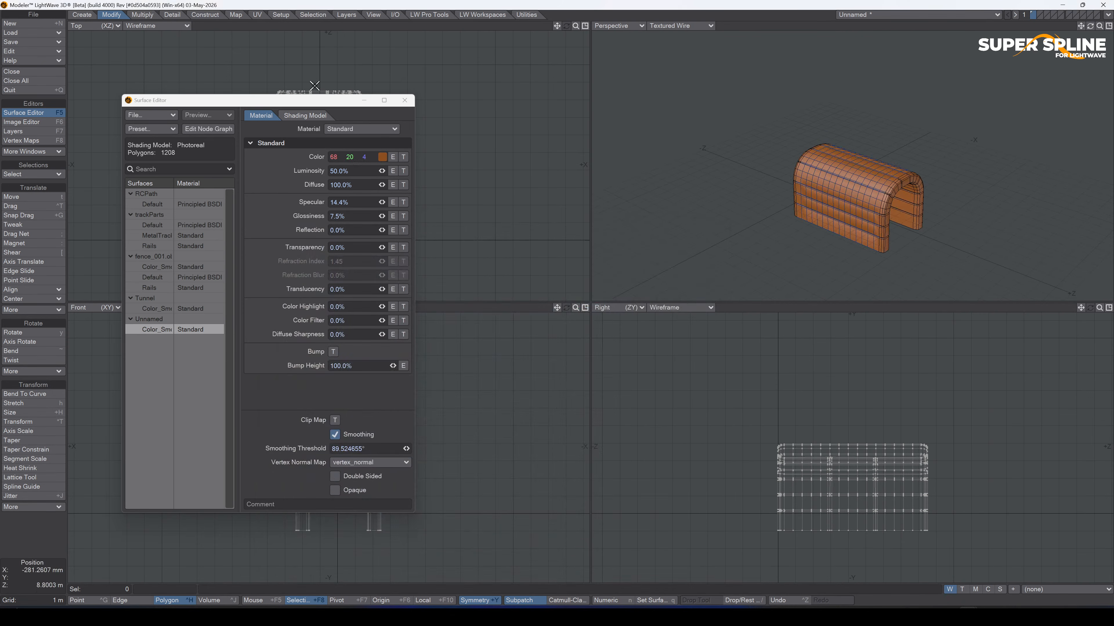
pyautogui.click(404, 100)
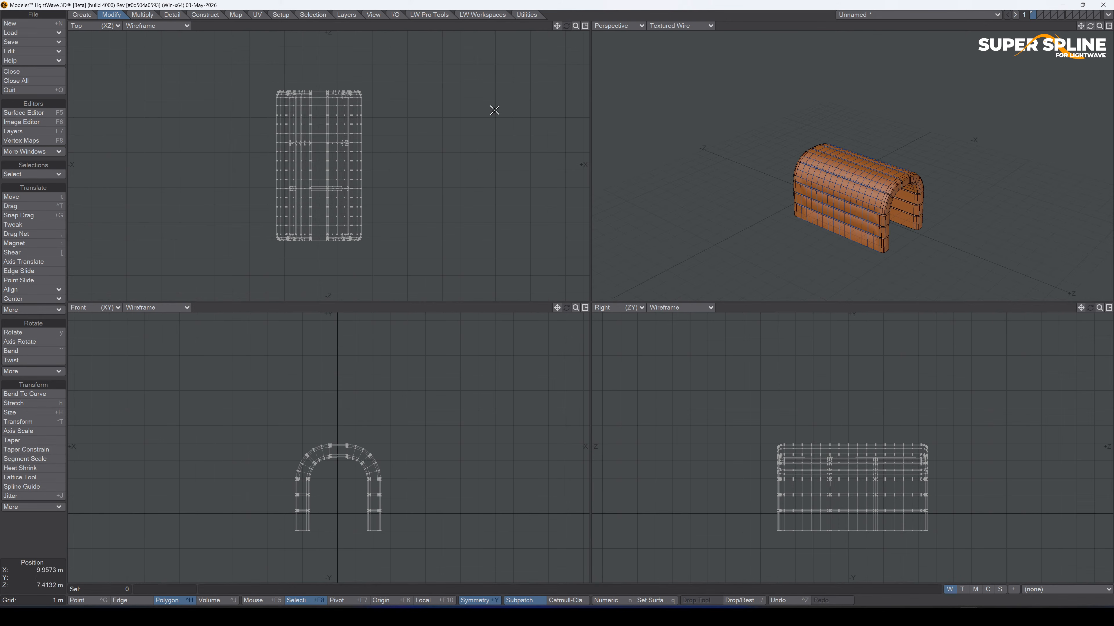
# Try offsetting the tunnel section about 8.62 m along Z to gauge the segment spacing, then undo the move and deselect everything.
pyautogui.moveTo(578, 28); pyautogui.dragTo(552, 29)
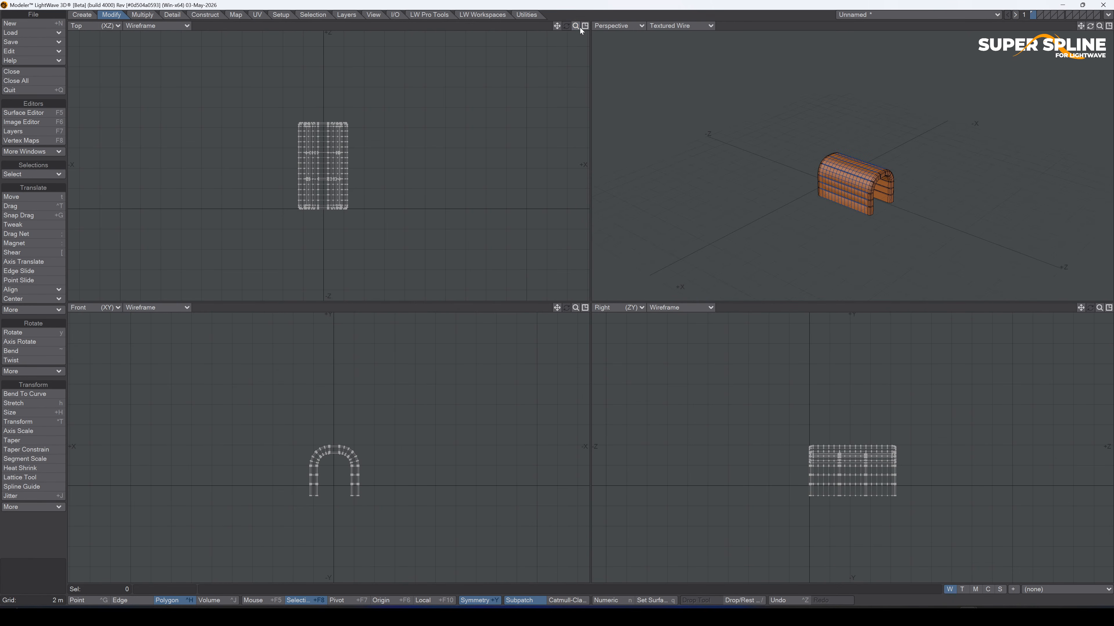
pyautogui.moveTo(283, 99); pyautogui.dragTo(430, 30, button='right')
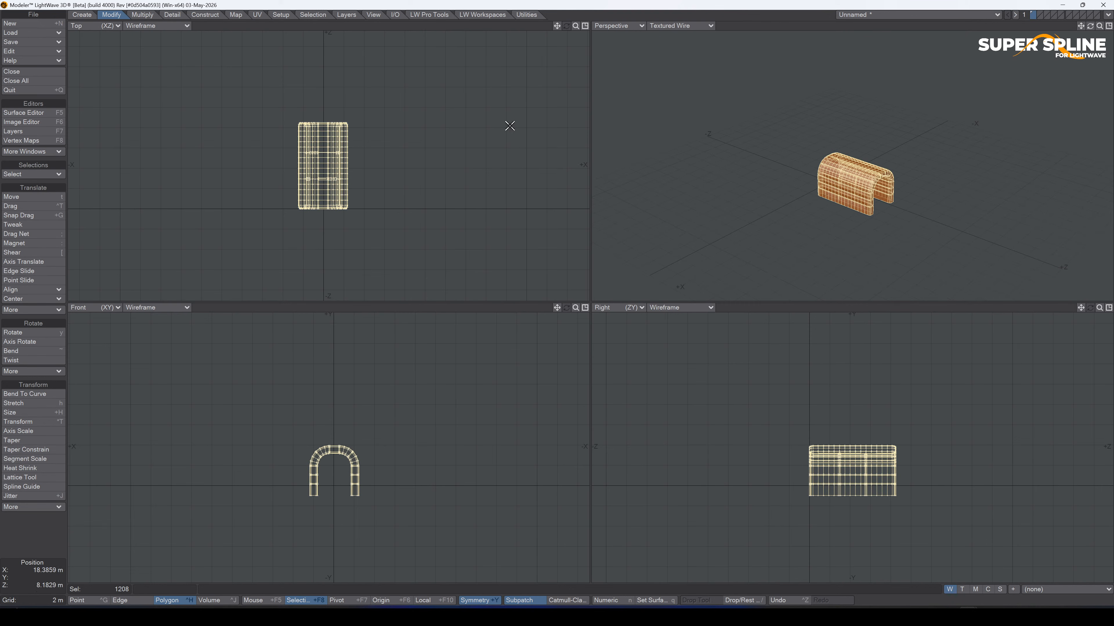
pyautogui.press('t')
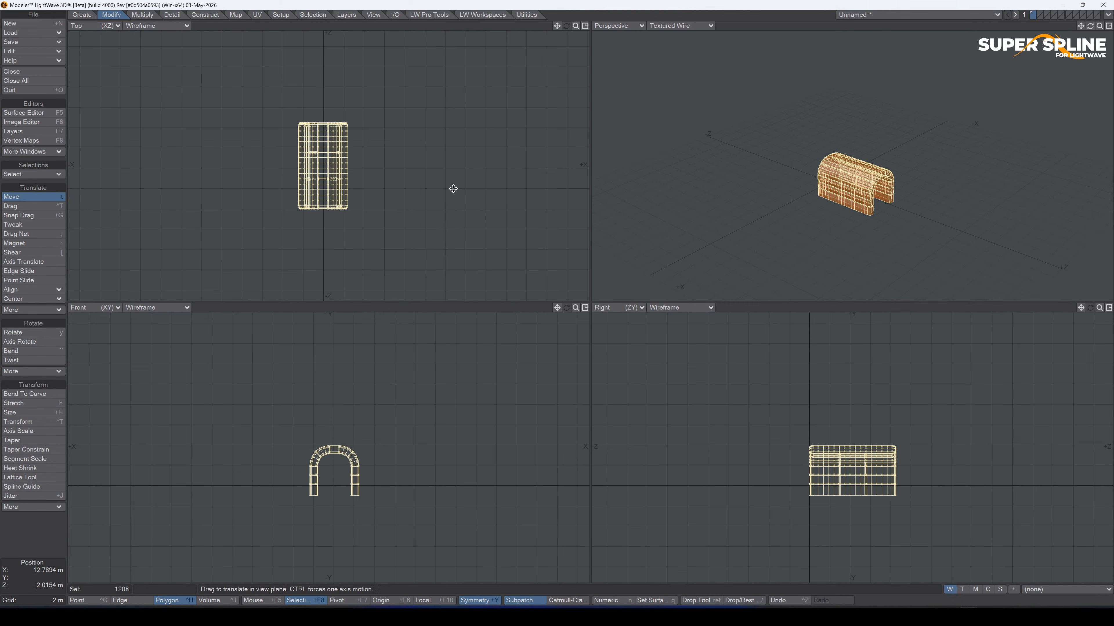
pyautogui.press('n')
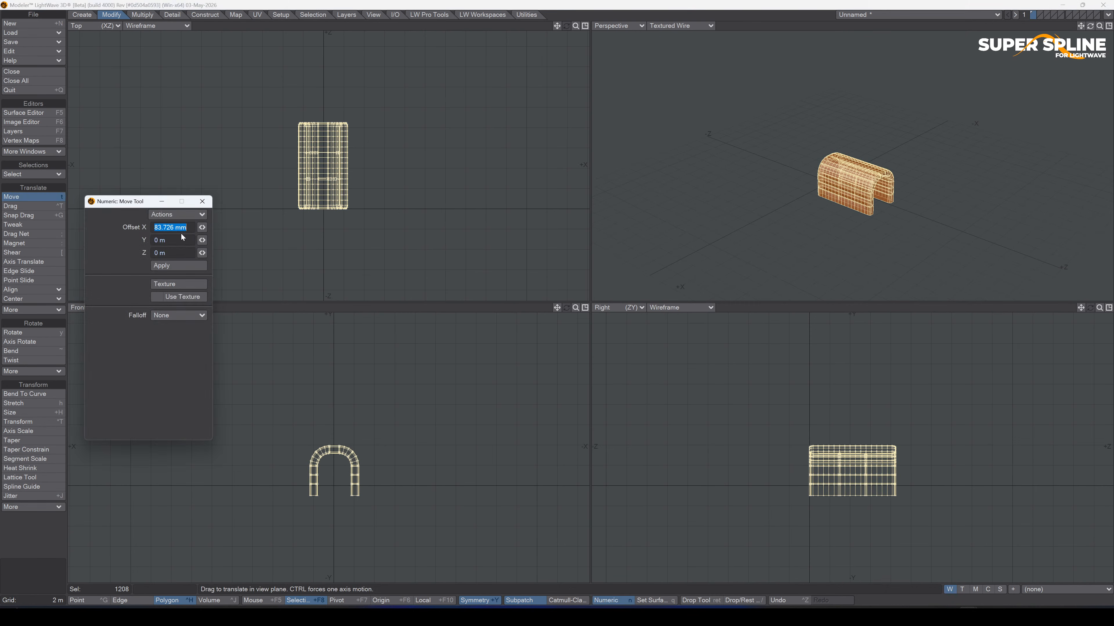
pyautogui.moveTo(311, 246); pyautogui.dragTo(310, 159)
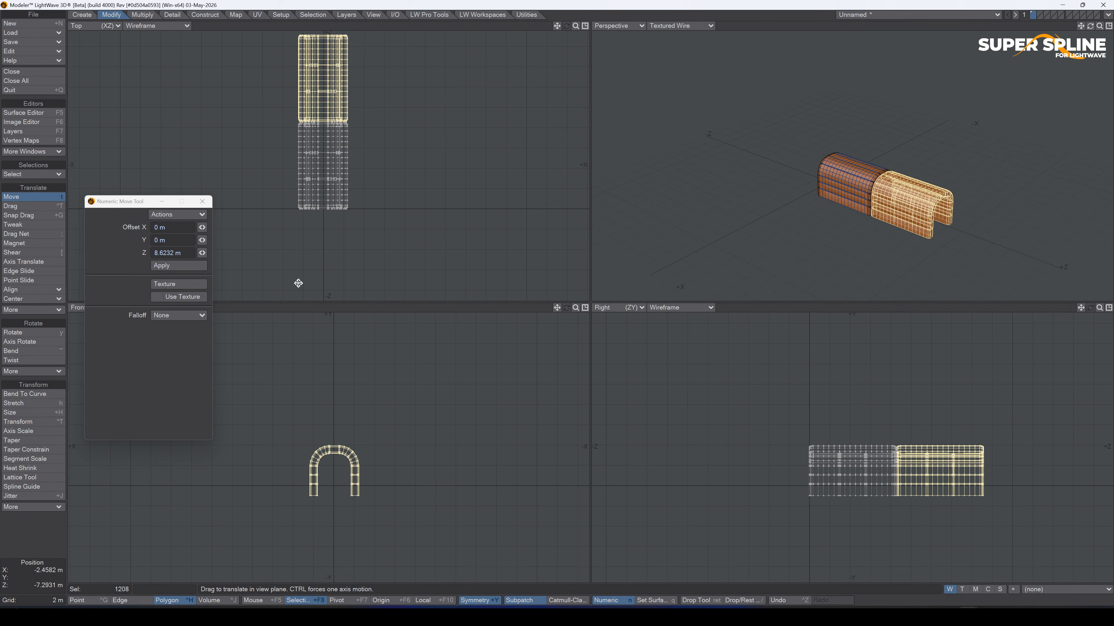
pyautogui.hotkey('ctrl', 'z')
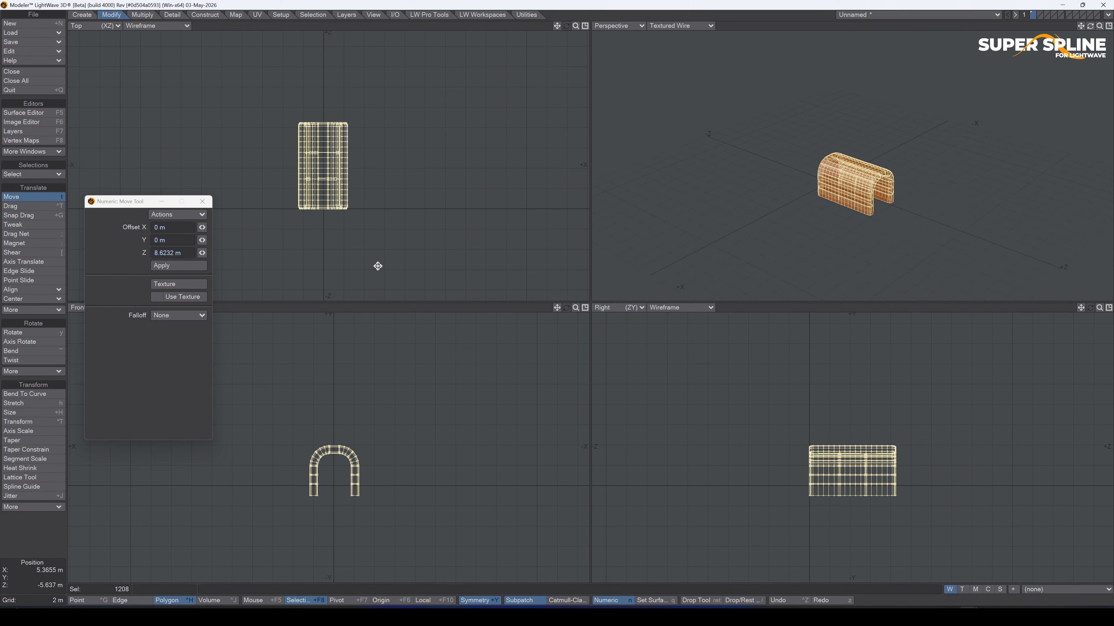
pyautogui.press('/')
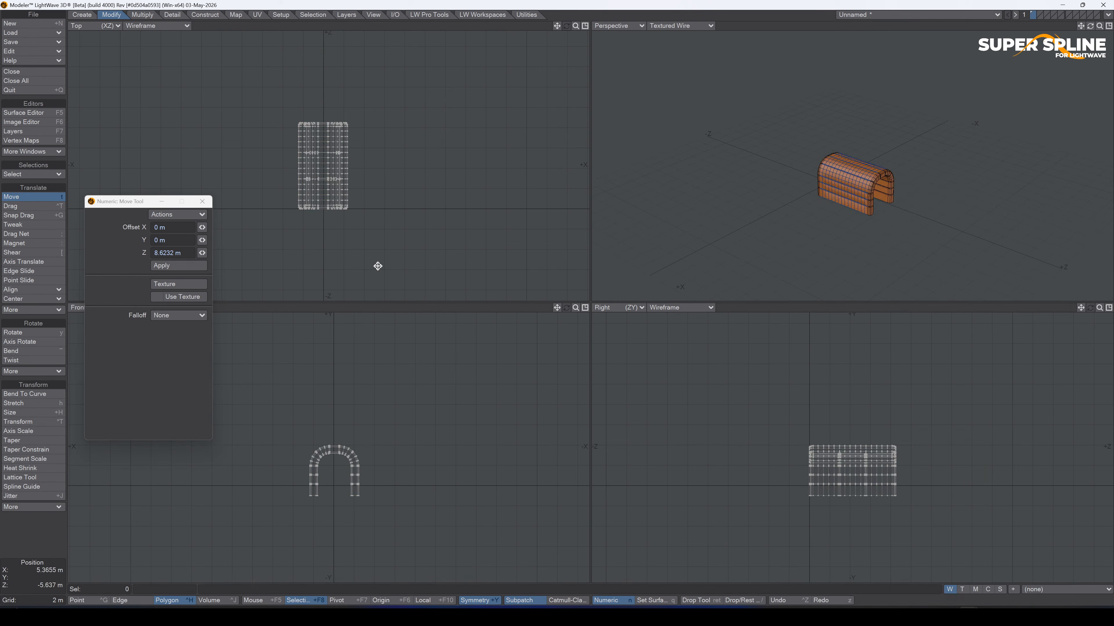
# Clone the tunnel section repeatedly along Z with an 8.6 m offset to form a long tunnel.
pyautogui.press('c')
pyautogui.moveTo(566, 334); pyautogui.dragTo(371, 332)
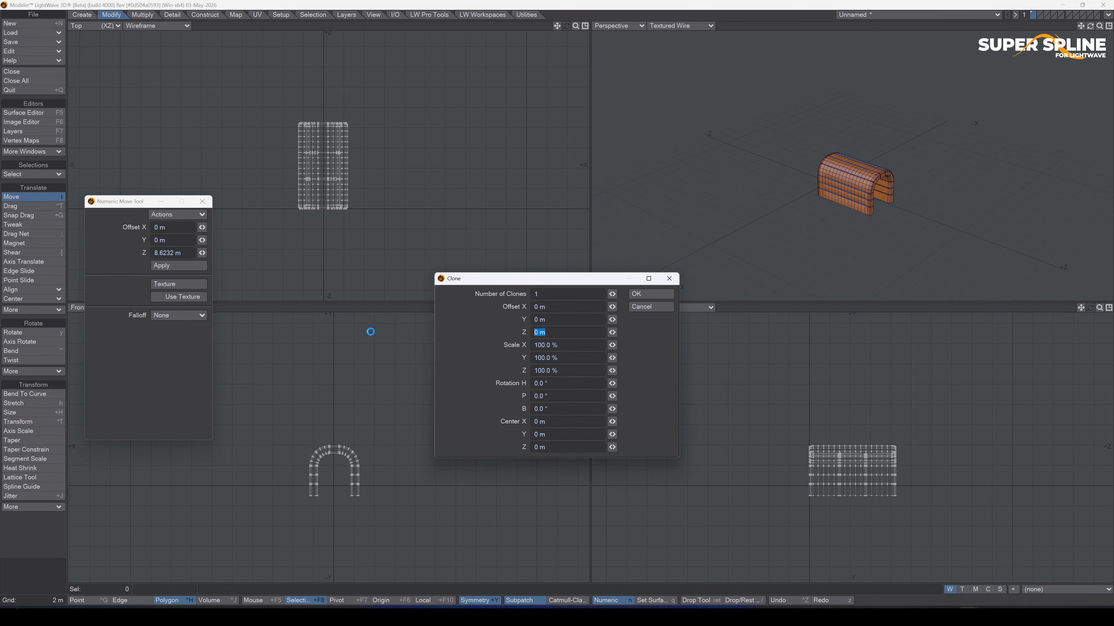
pyautogui.write('8.6')
pyautogui.press('Return')
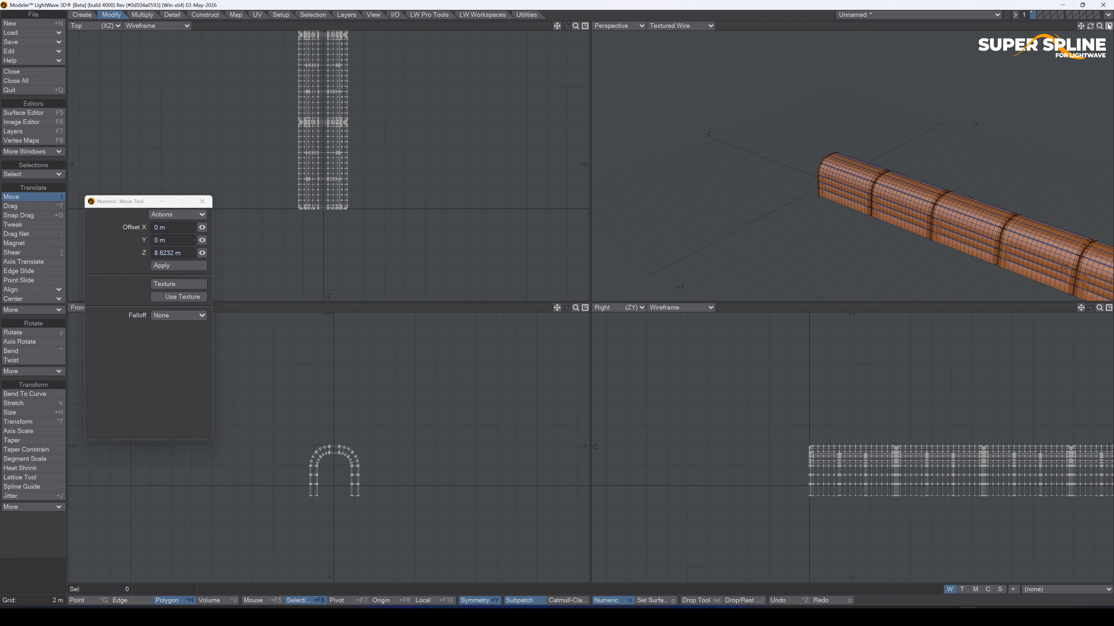
pyautogui.press('a')
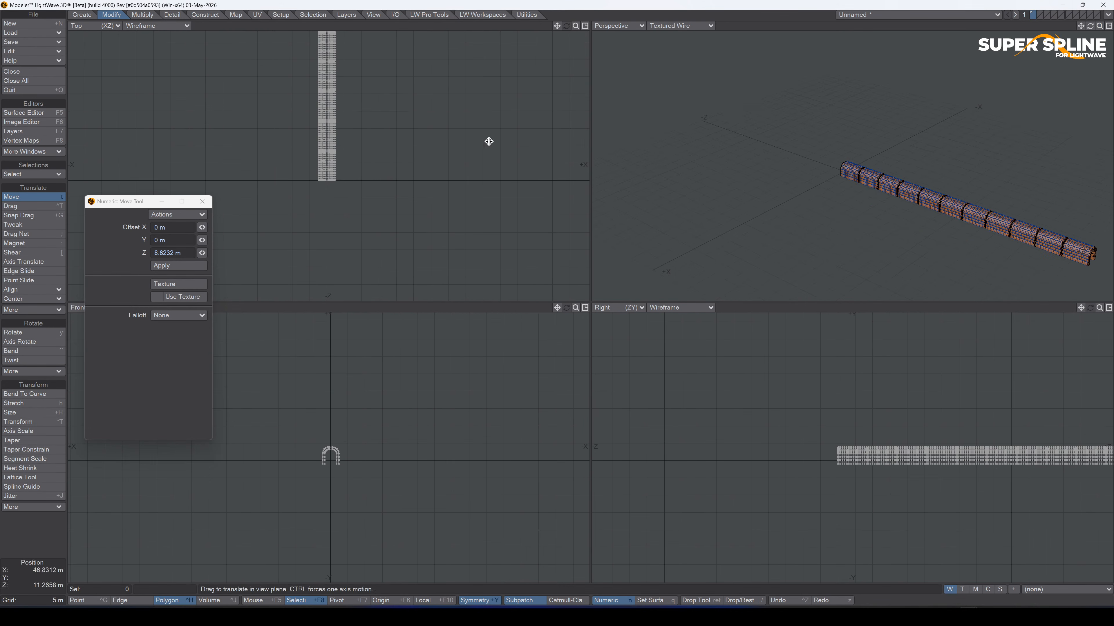
pyautogui.moveTo(577, 26); pyautogui.dragTo(544, 48)
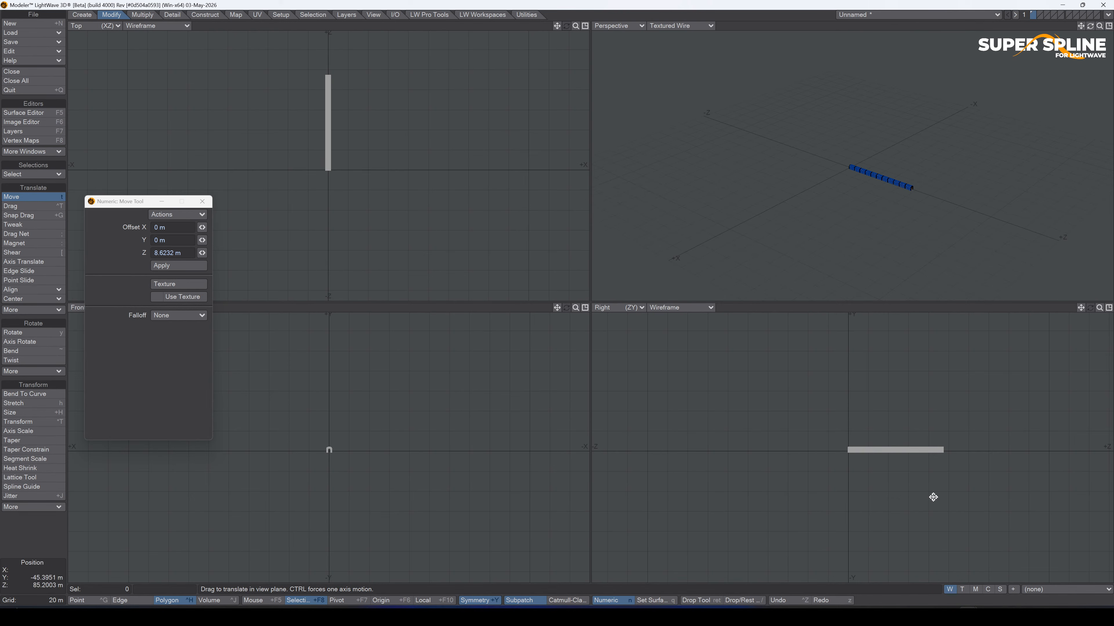
# Save the long tunnel as a new object named tunnel_02 in the Objects folder.
pyautogui.hotkey('shift', 's')
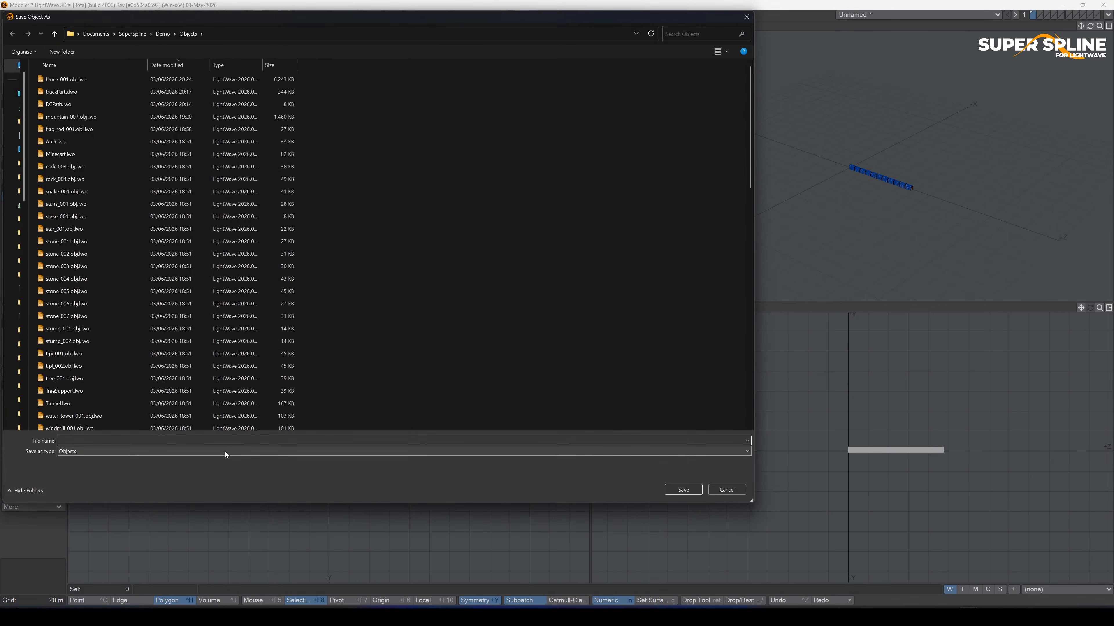
pyautogui.write('tunn')
pyautogui.press('BackSpace')
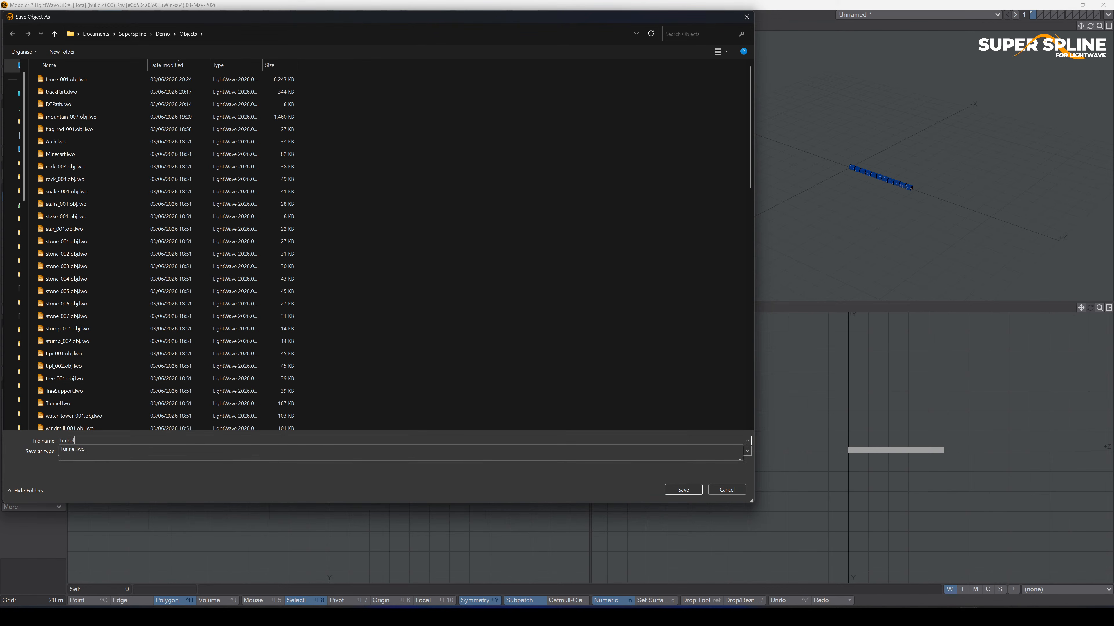
pyautogui.write('nnel_02')
pyautogui.press('Return')
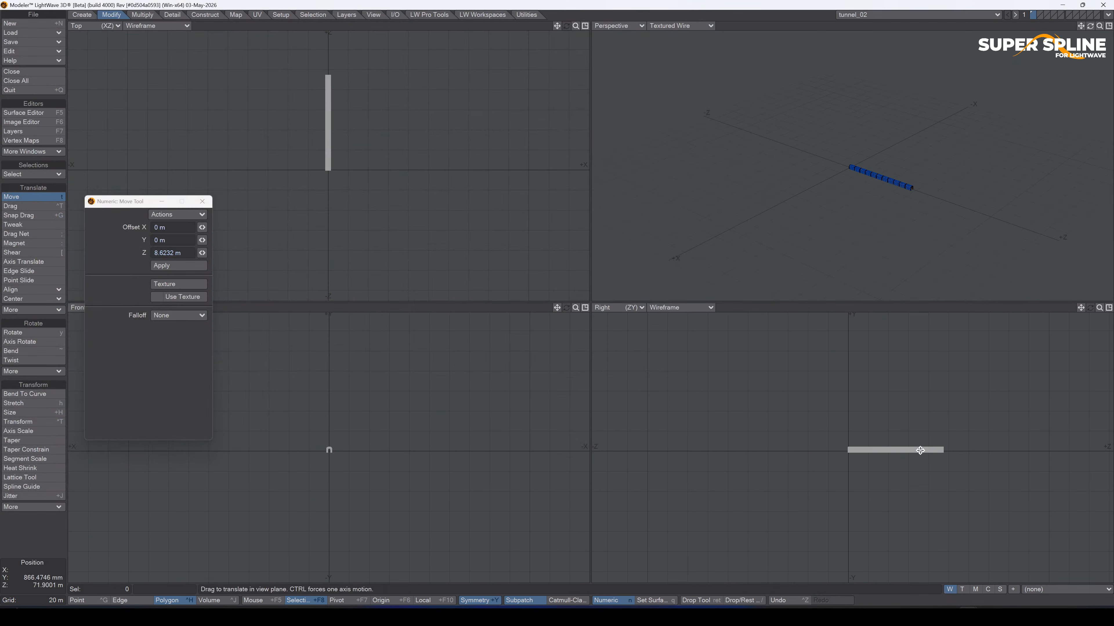
# Clear the tunnel's Morph map and move the tunnel about 757 m along Z within that morph.
pyautogui.click(975, 590)
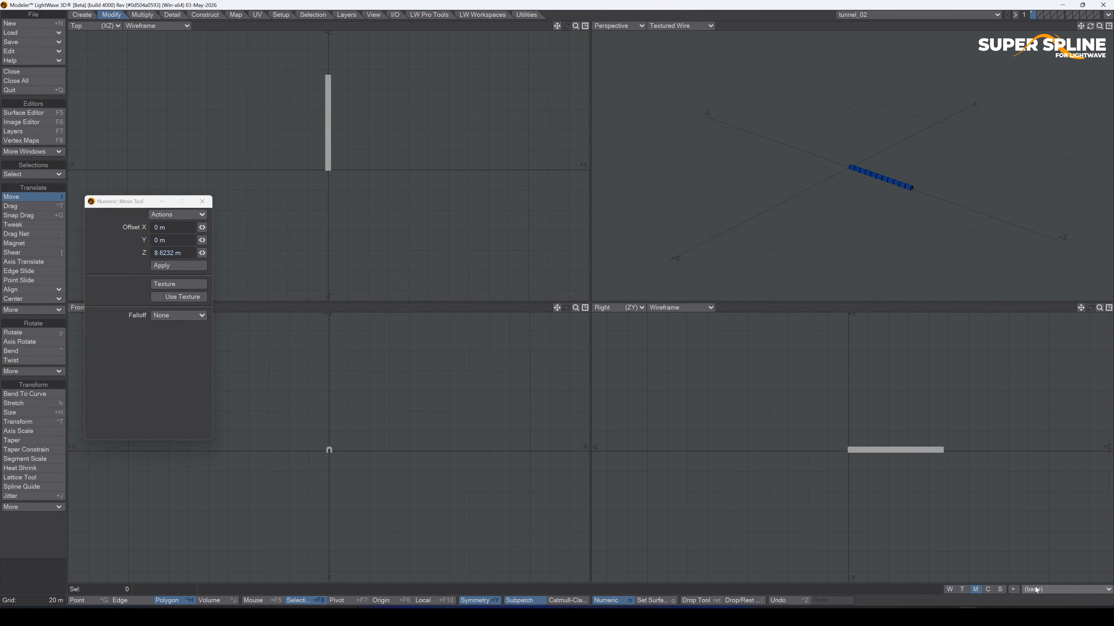
pyautogui.click(1047, 592)
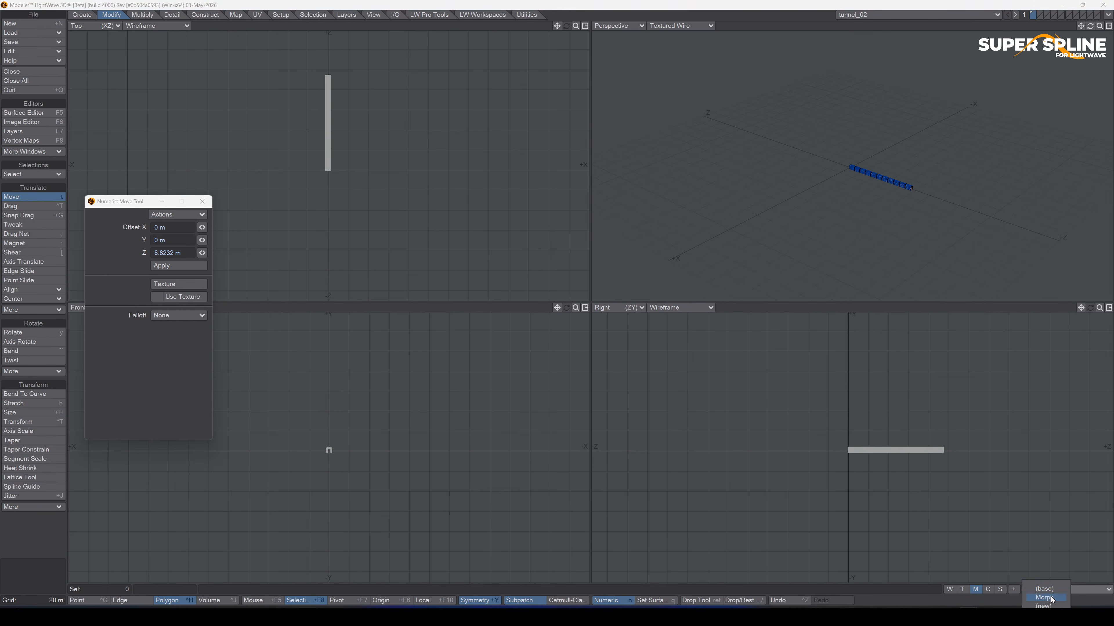
pyautogui.click(1051, 598)
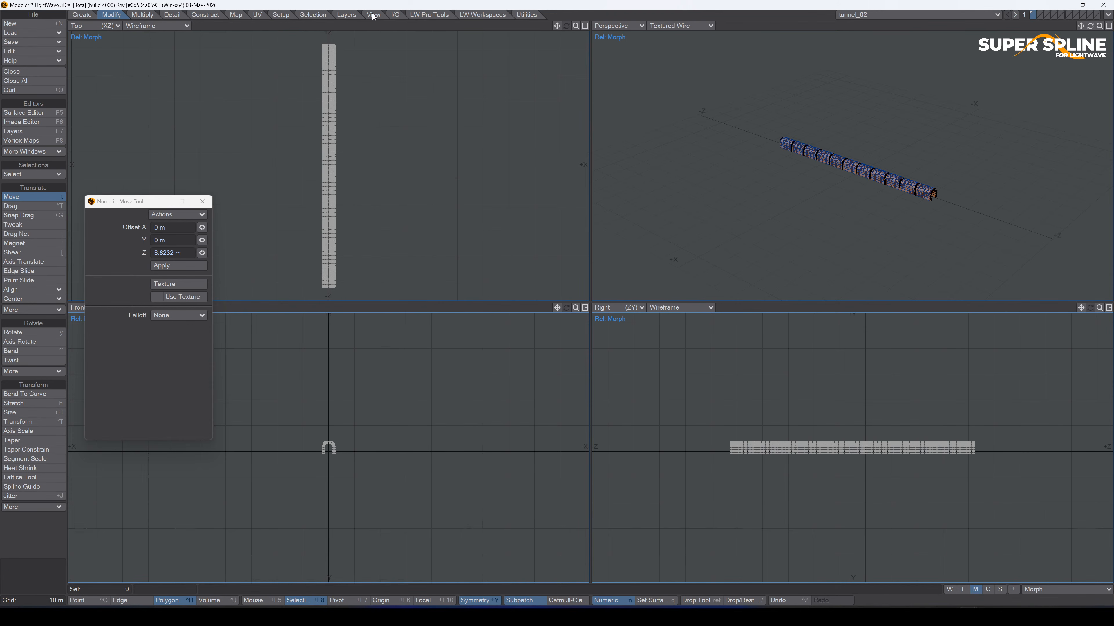
pyautogui.click(237, 15)
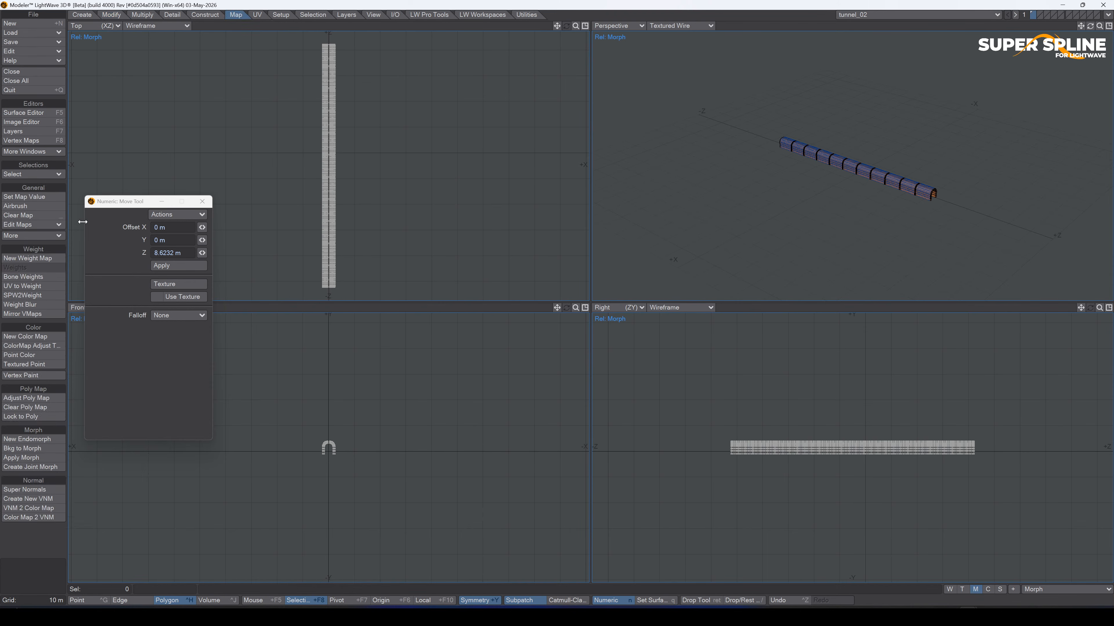
pyautogui.click(49, 212)
pyautogui.moveTo(576, 27); pyautogui.dragTo(529, 28)
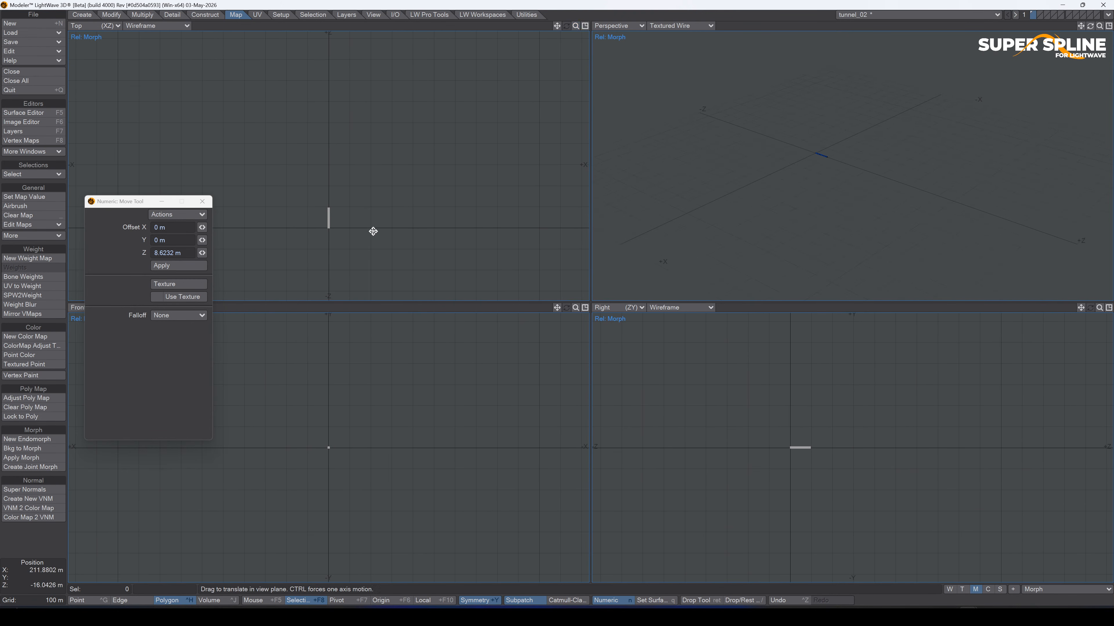
pyautogui.moveTo(372, 231); pyautogui.dragTo(373, 71)
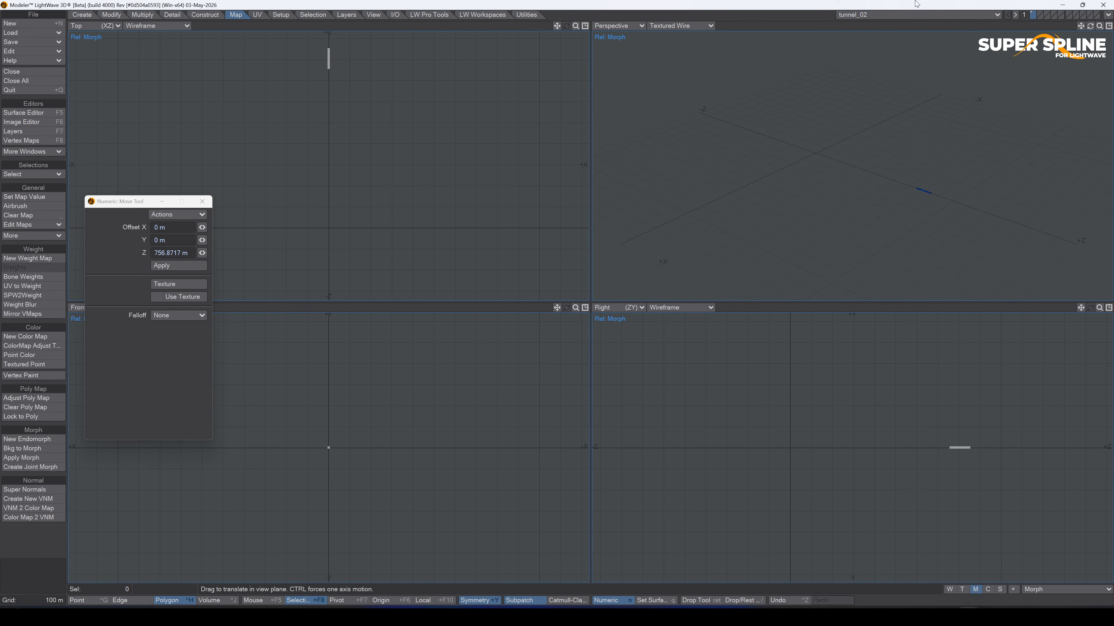
# Switch to Layout and bend tunnel_02 along the track spline with Super Spline's Fit Object.
pyautogui.click(1108, 15)
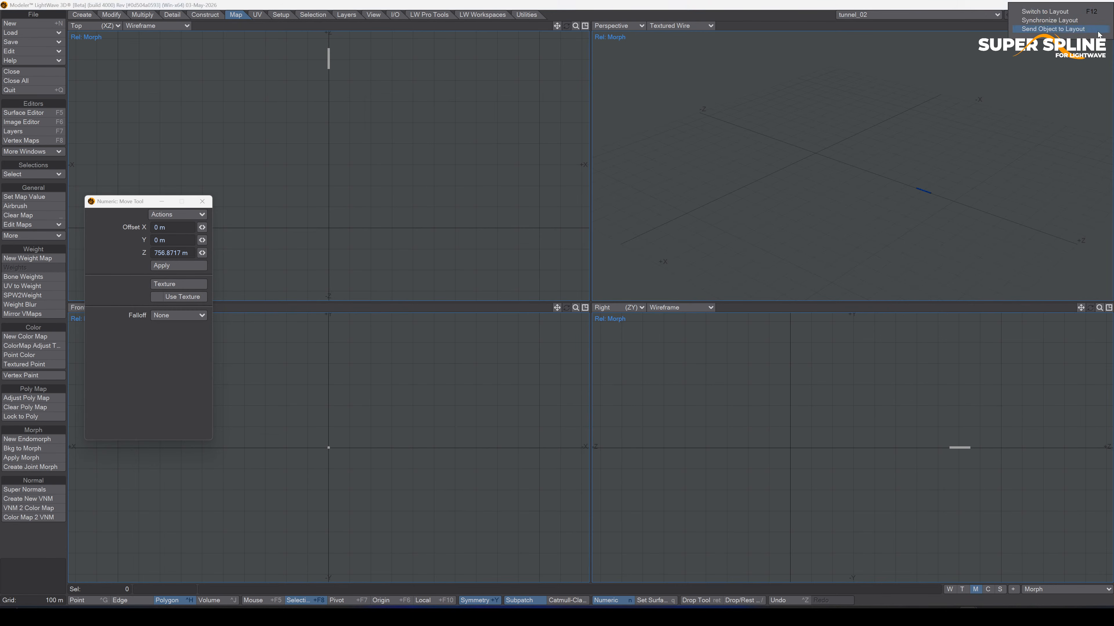
pyautogui.click(1092, 12)
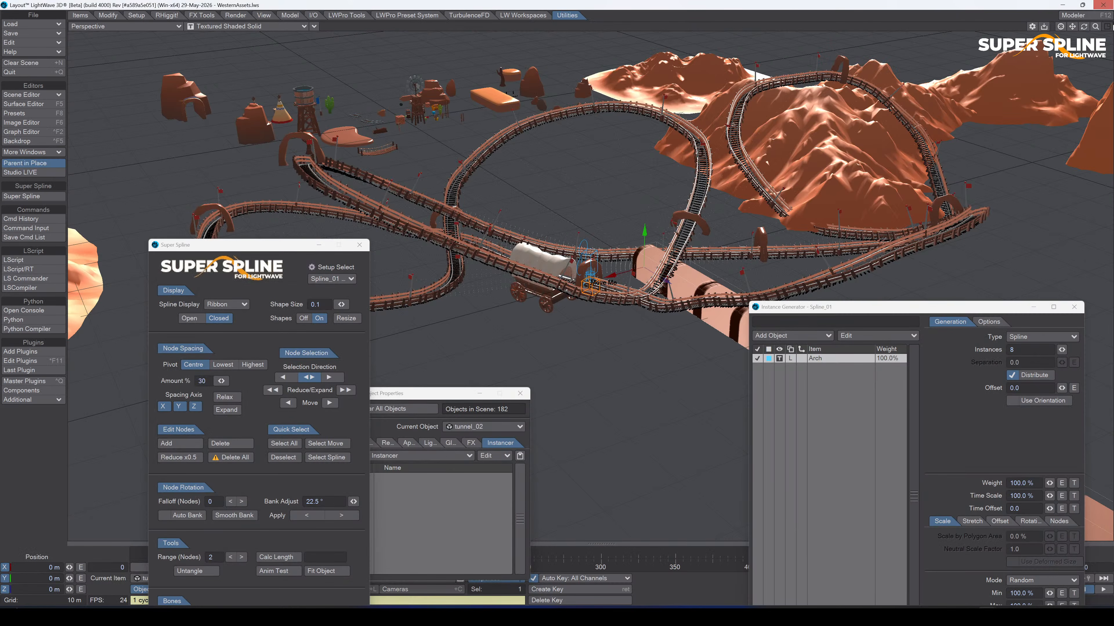
pyautogui.moveTo(1084, 27)
pyautogui.mouseDown()
pyautogui.moveTo(1109, 28)
pyautogui.moveTo(1105, 39)
pyautogui.moveTo(1086, 33)
pyautogui.mouseUp()
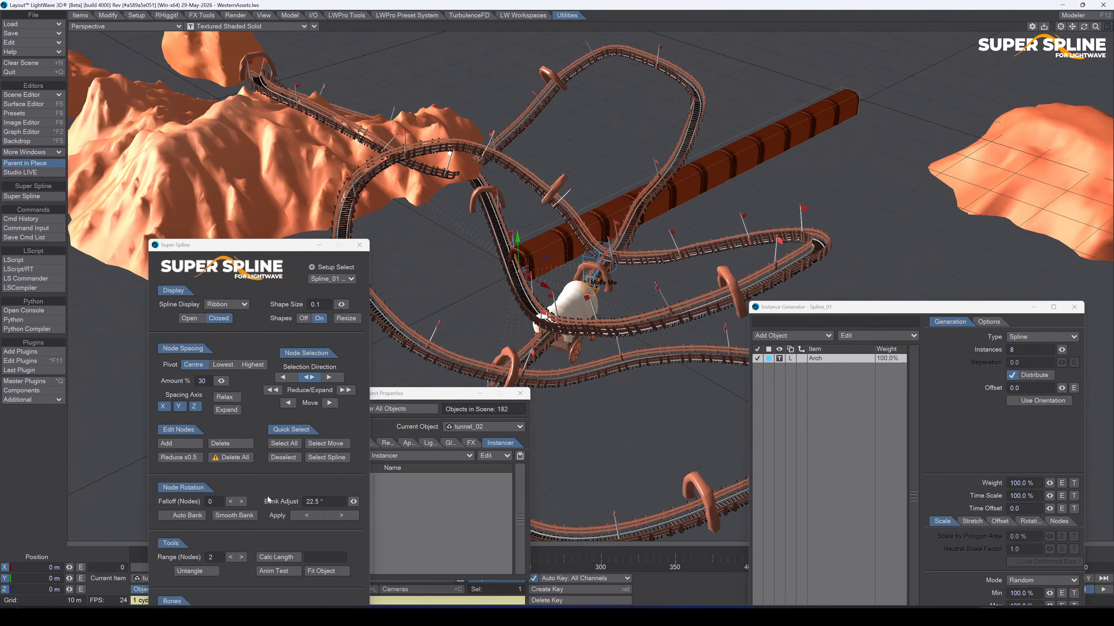
pyautogui.moveTo(286, 249); pyautogui.dragTo(246, 107)
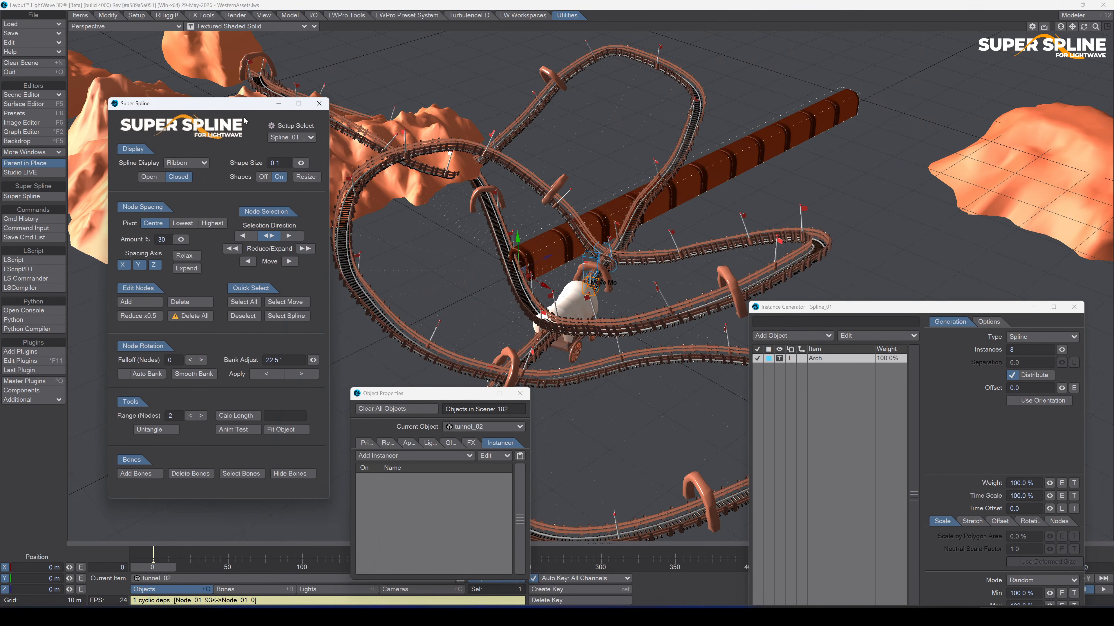
pyautogui.click(301, 433)
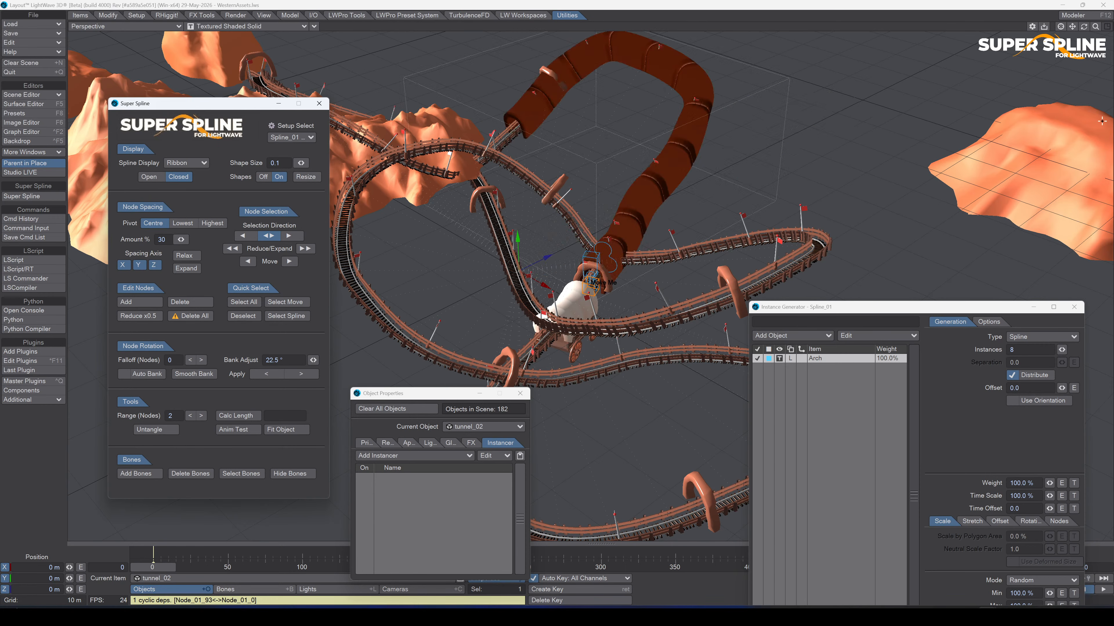
pyautogui.moveTo(1097, 26); pyautogui.dragTo(1083, 33)
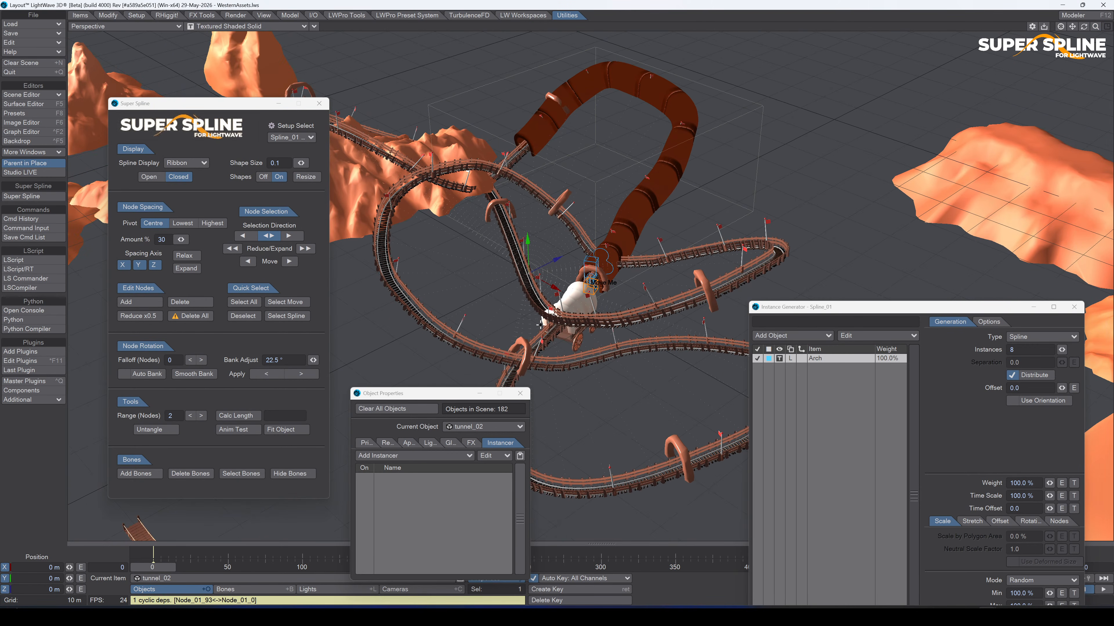
# Add a Morph Mixer modifier to tunnel_02 in its object properties.
pyautogui.click(372, 442)
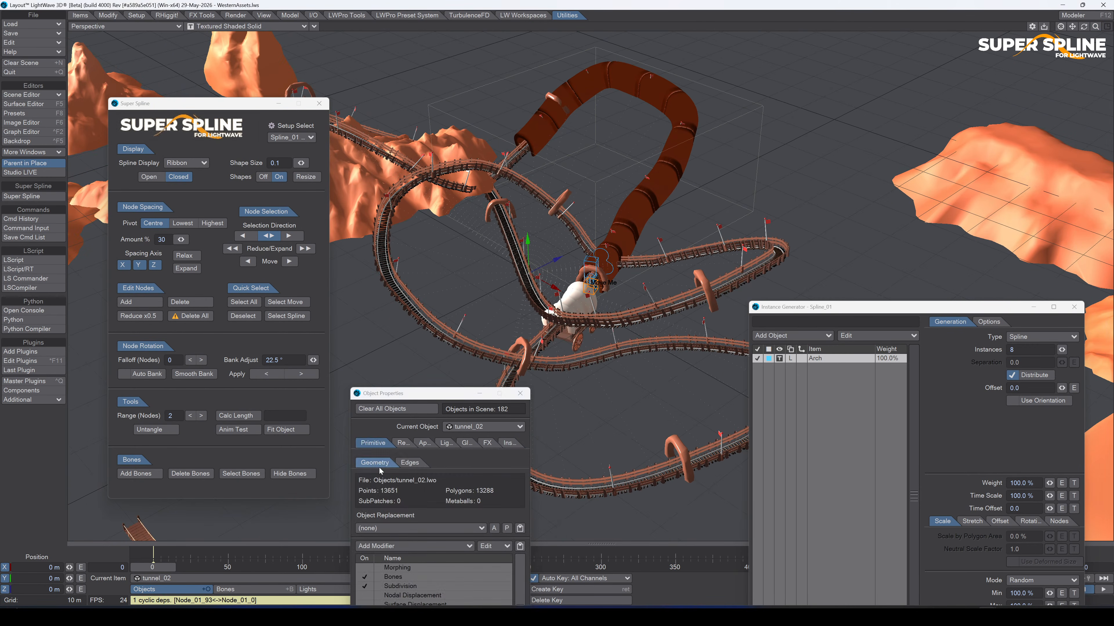
pyautogui.moveTo(410, 397); pyautogui.dragTo(853, 134)
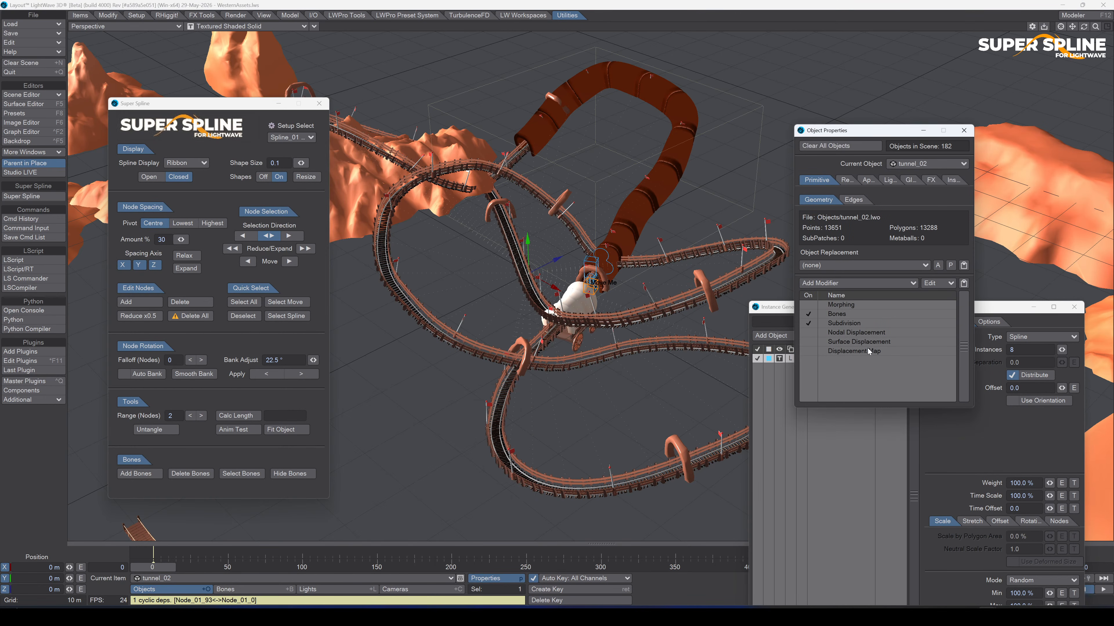
pyautogui.click(830, 285)
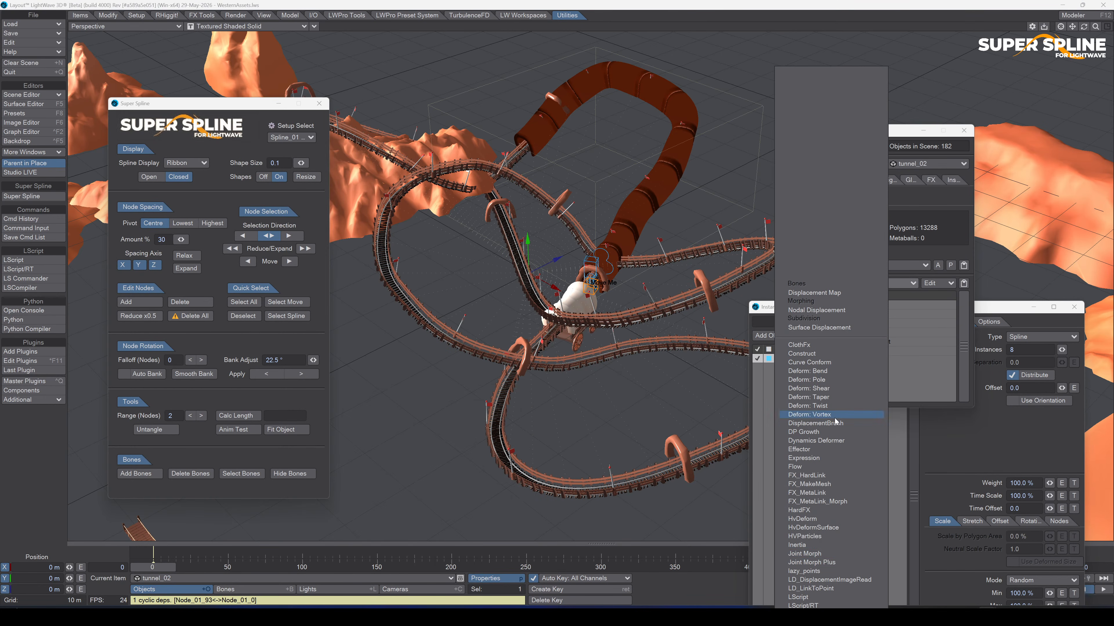
pyautogui.scroll(-4, 844, 607)
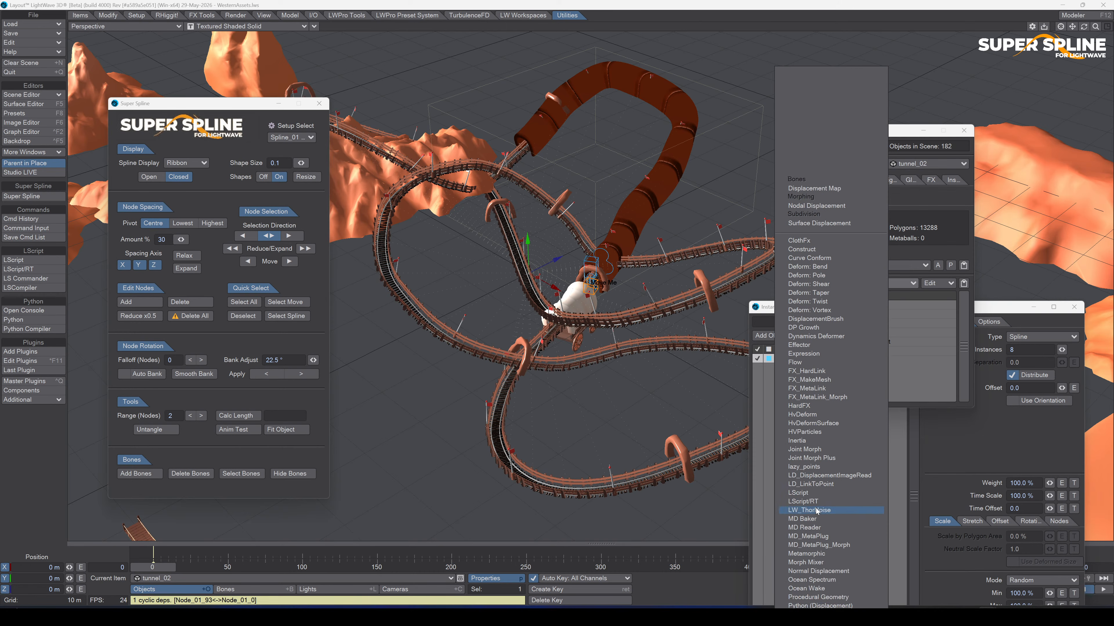
pyautogui.click(825, 564)
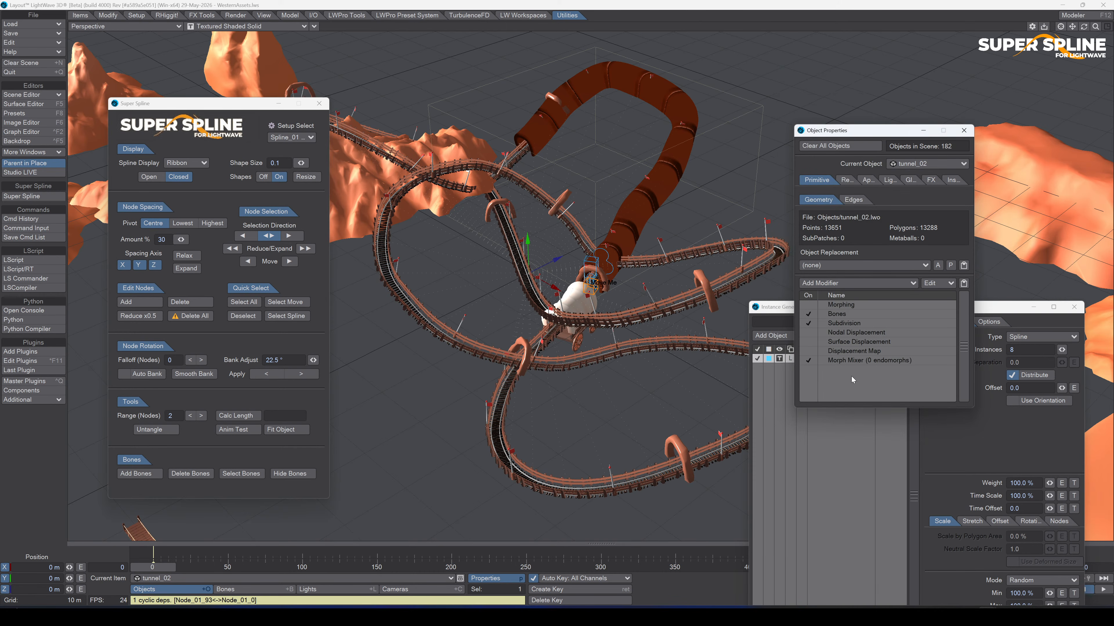
pyautogui.click(856, 360)
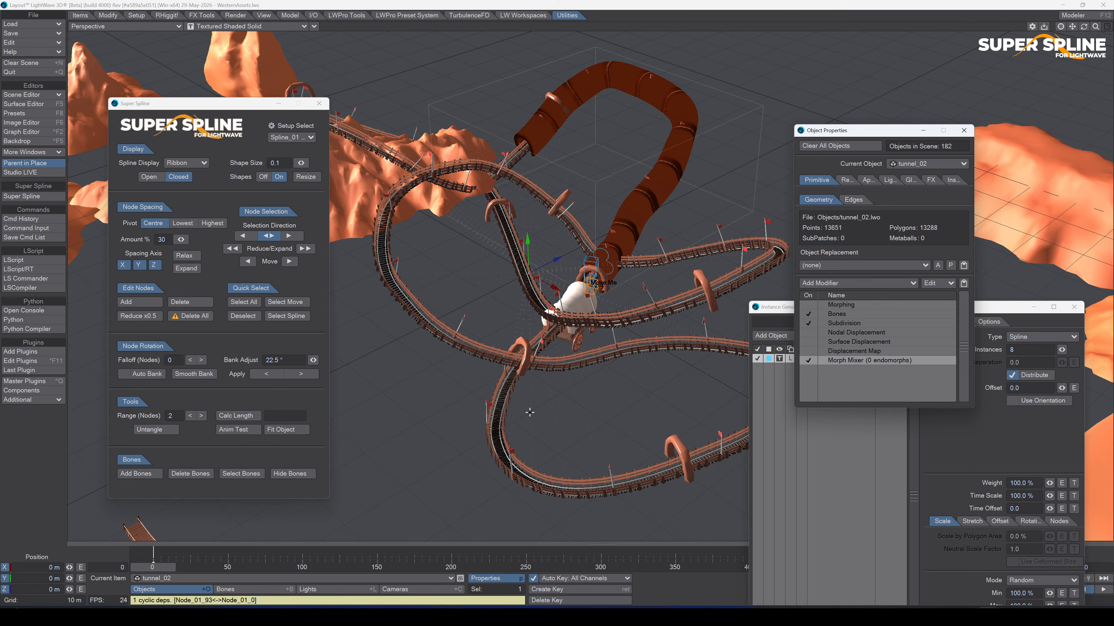
# Switch to Modeler and compare the tunnel's base shape with its Morph position.
pyautogui.press('F12')
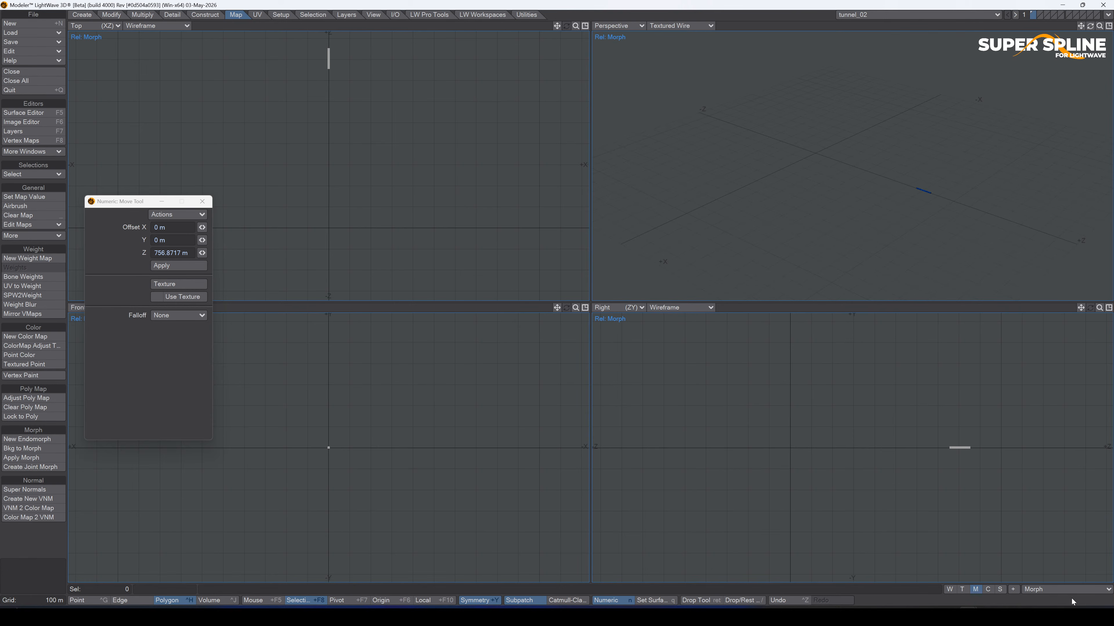
pyautogui.click(1061, 589)
pyautogui.click(1061, 579)
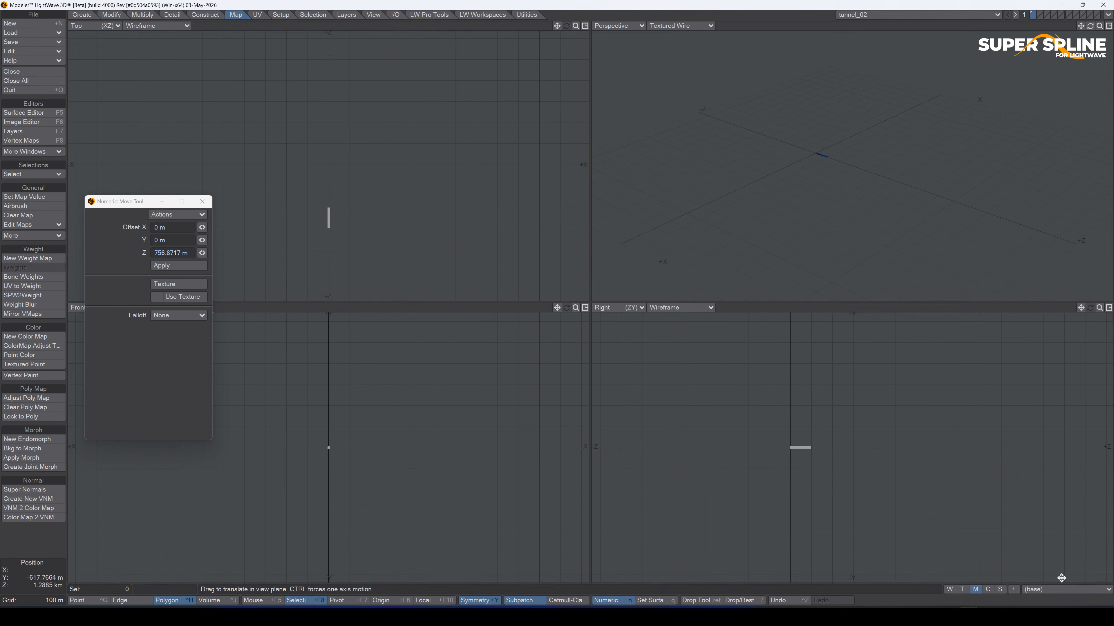
pyautogui.click(1059, 589)
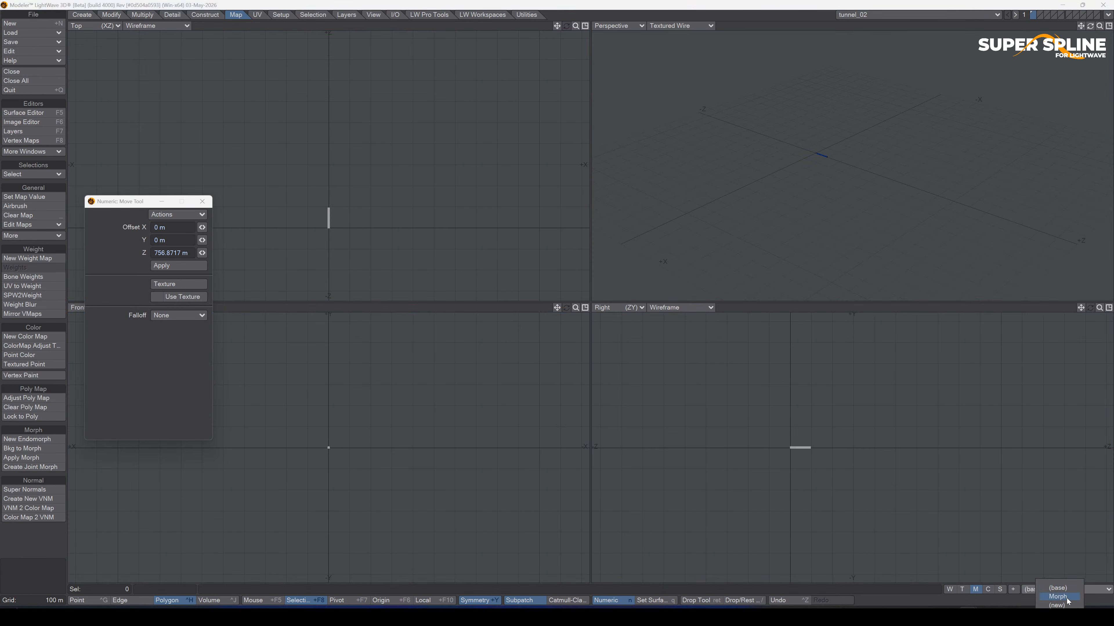
pyautogui.click(1058, 596)
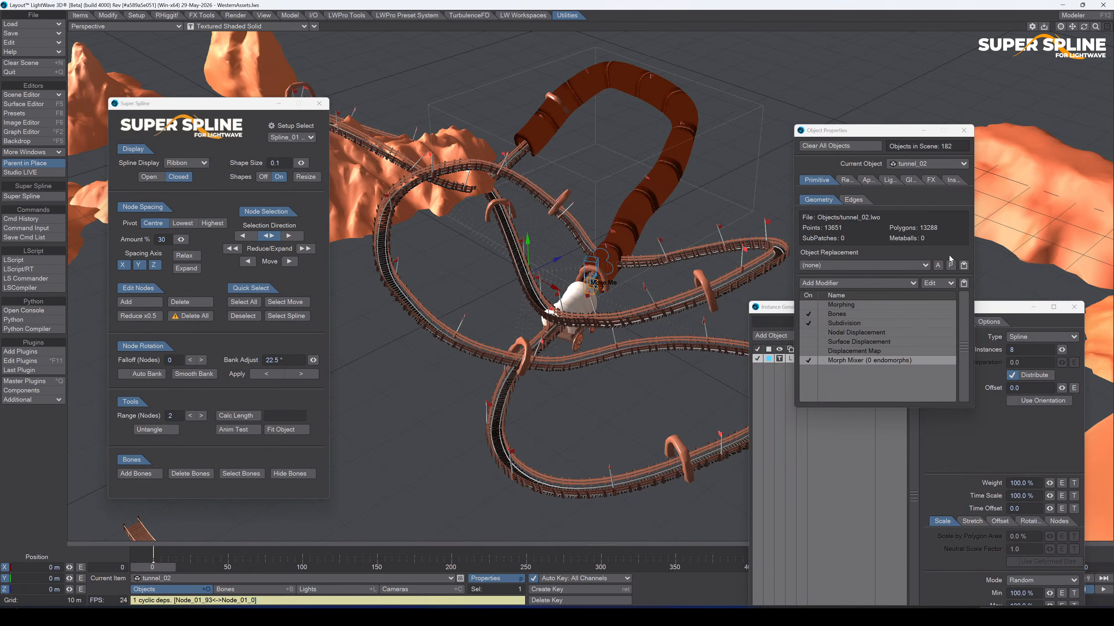
# Remove the Morph Mixer modifier from tunnel_02 in Layout.
pyautogui.rightClick(867, 361)
pyautogui.click(819, 364)
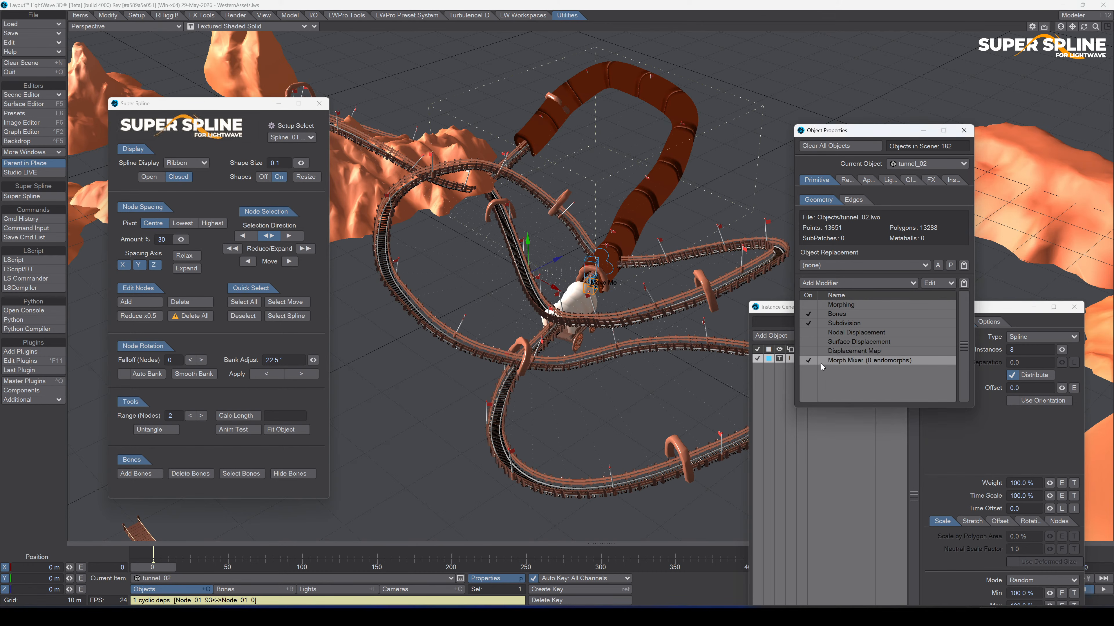
pyautogui.rightClick(824, 364)
pyautogui.click(824, 422)
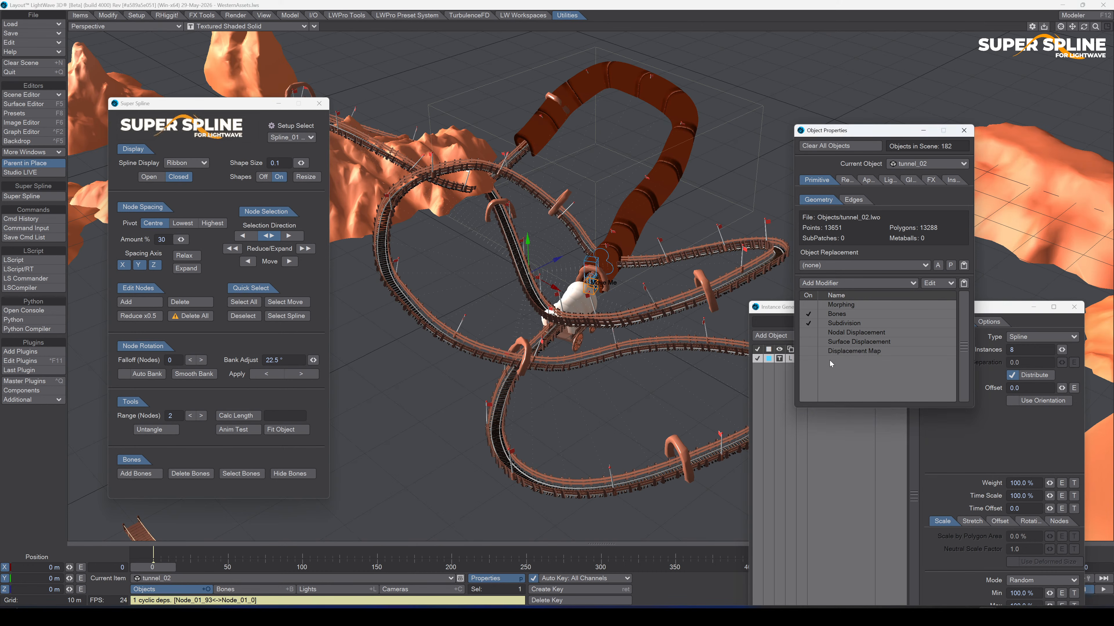
# Try a fresh Morph Mixer modifier on tunnel_02, inspect its morph list, and remove the modifier.
pyautogui.click(828, 284)
pyautogui.click(833, 282)
pyautogui.doubleClick(913, 363)
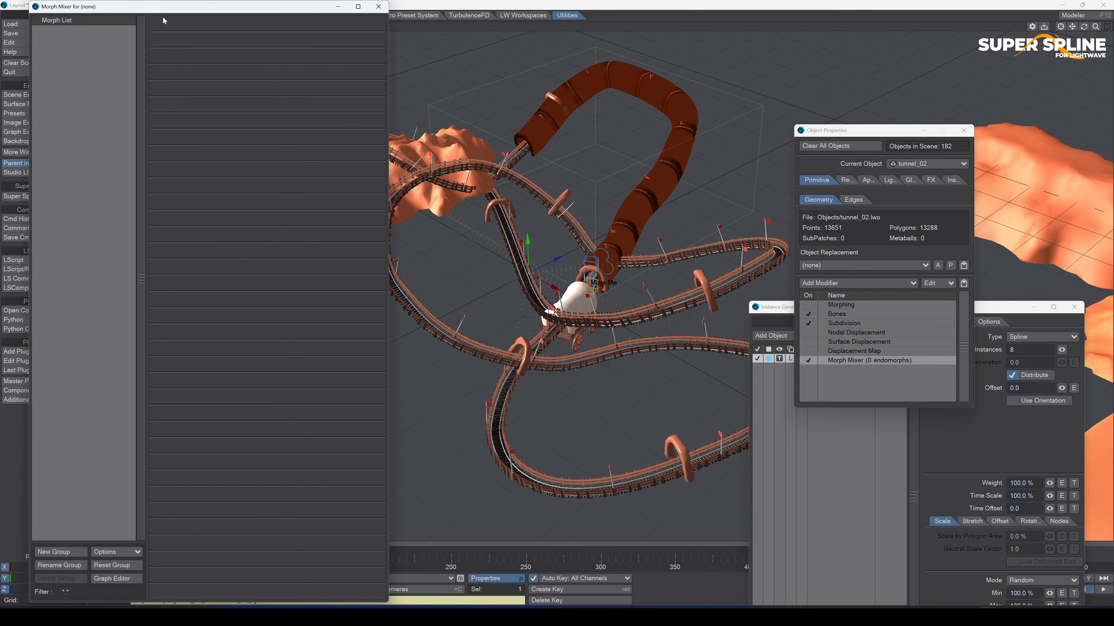
pyautogui.click(378, 6)
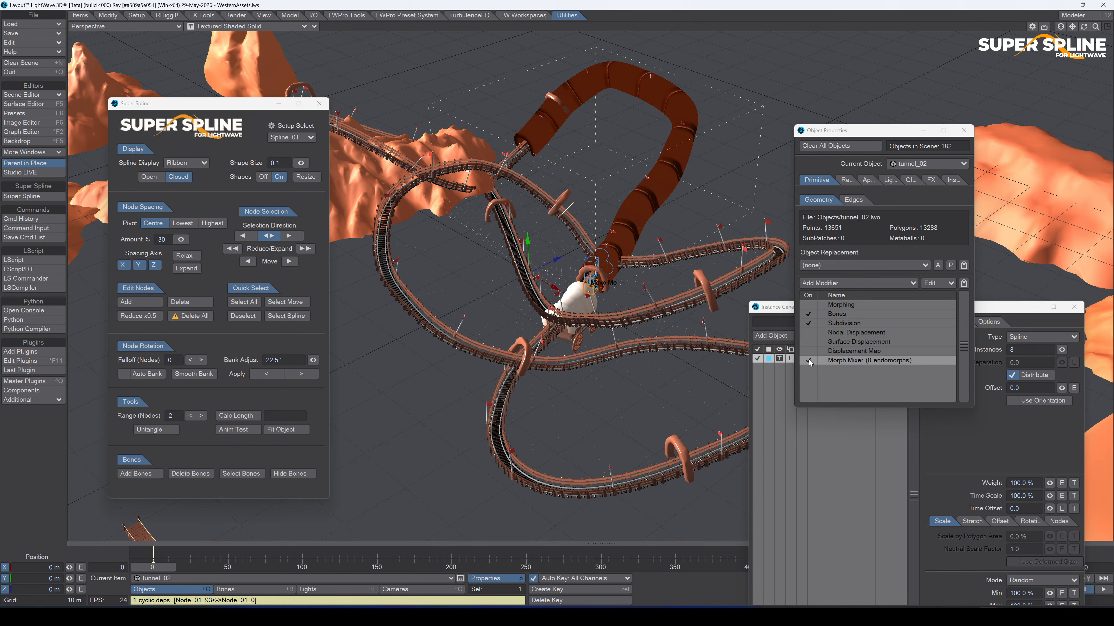
pyautogui.rightClick(839, 365)
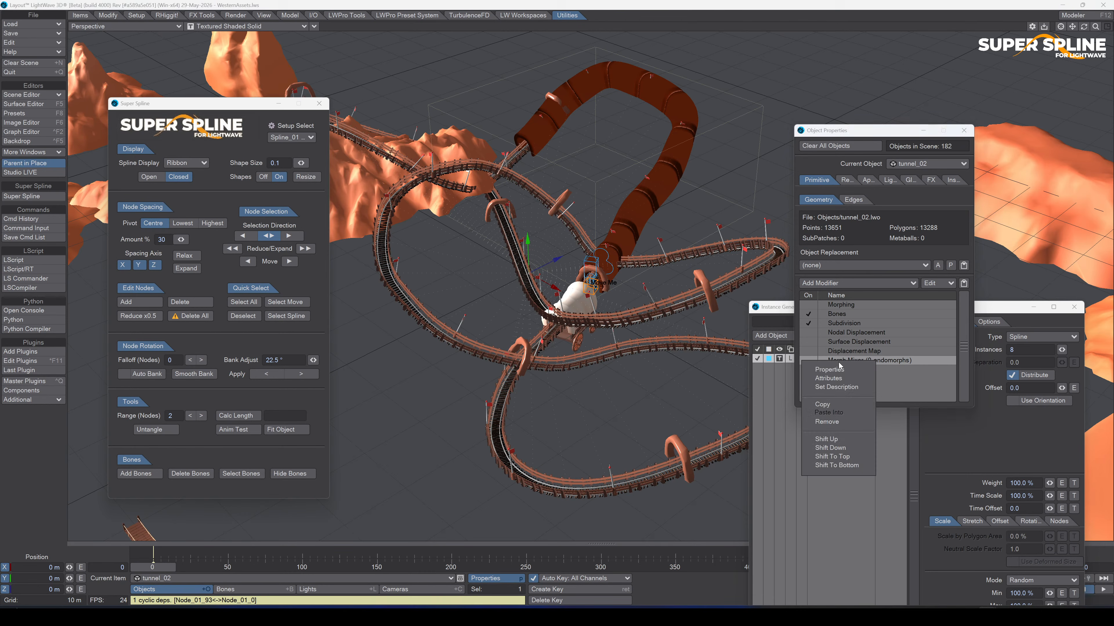
pyautogui.click(838, 422)
# Switch to Modeler, make the tunnel's base shape active instead of Morph, and drop the Move tool.
pyautogui.press('F12')
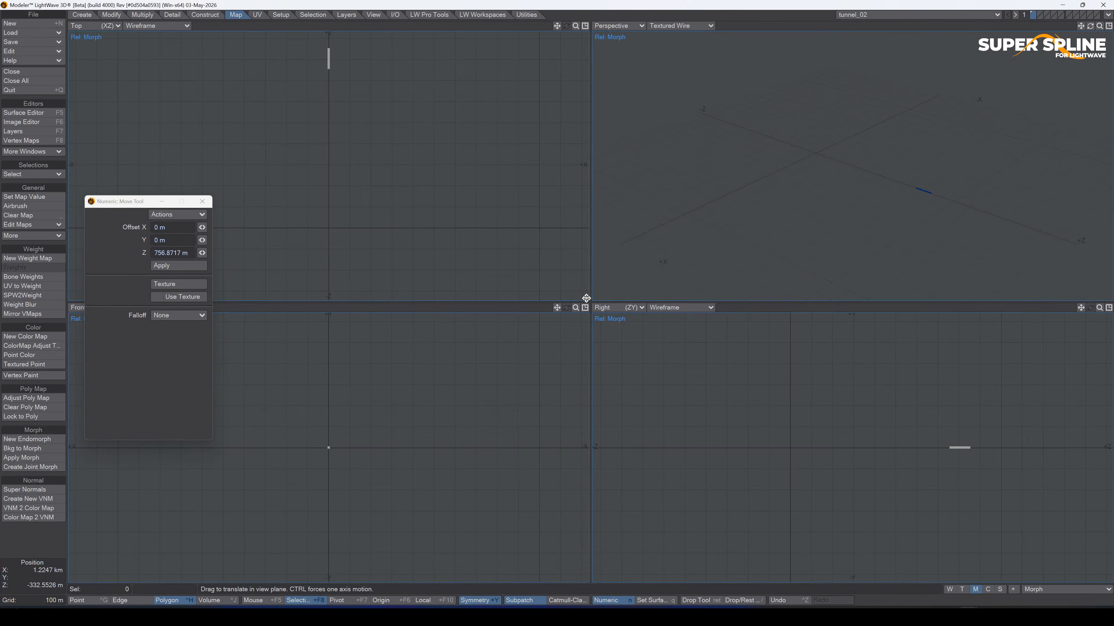
pyautogui.click(1054, 590)
pyautogui.click(1056, 582)
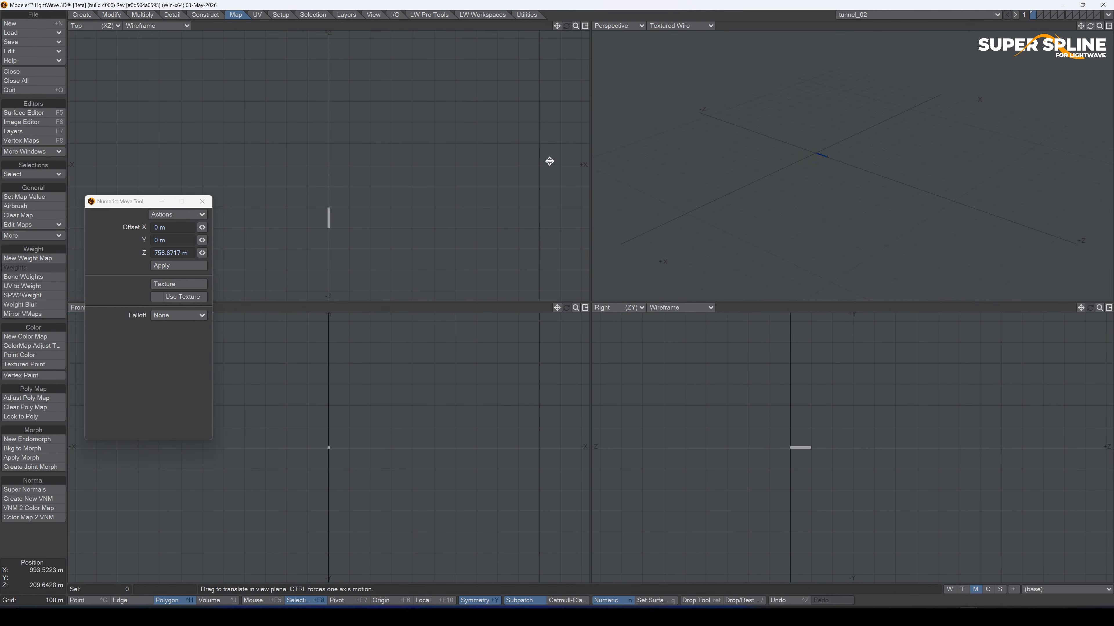
pyautogui.moveTo(576, 26); pyautogui.dragTo(618, 8)
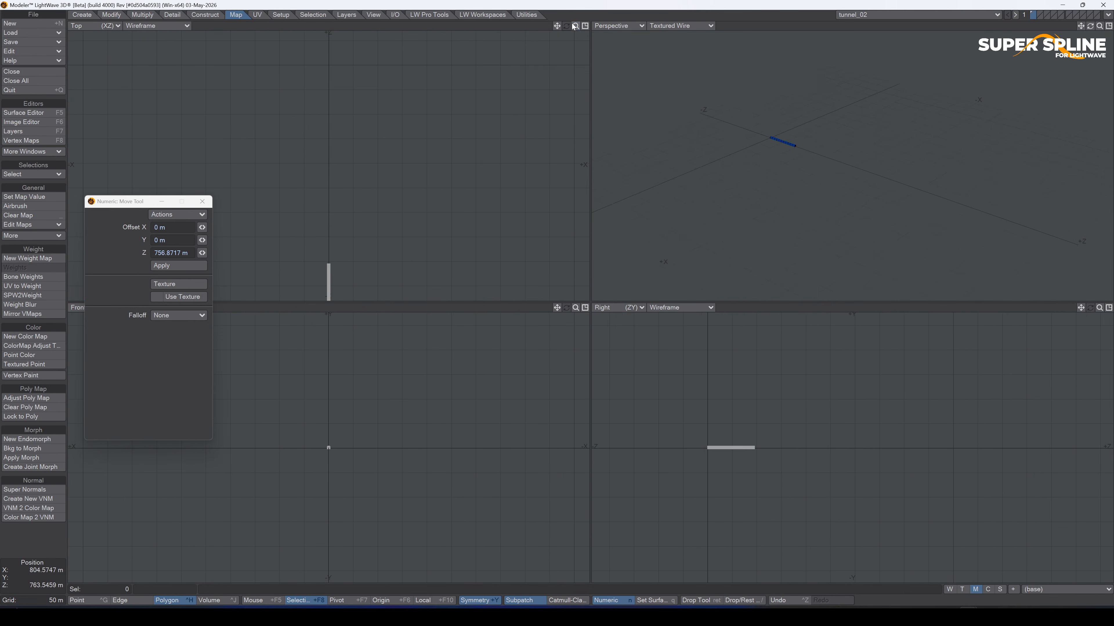
pyautogui.press('a')
pyautogui.press('Return')
# Select the tunnel sections toward the far Z end and delete them, keeping the first five sections.
pyautogui.moveTo(306, 46)
pyautogui.mouseDown()
pyautogui.moveTo(286, 224)
pyautogui.moveTo(311, 193)
pyautogui.mouseUp()
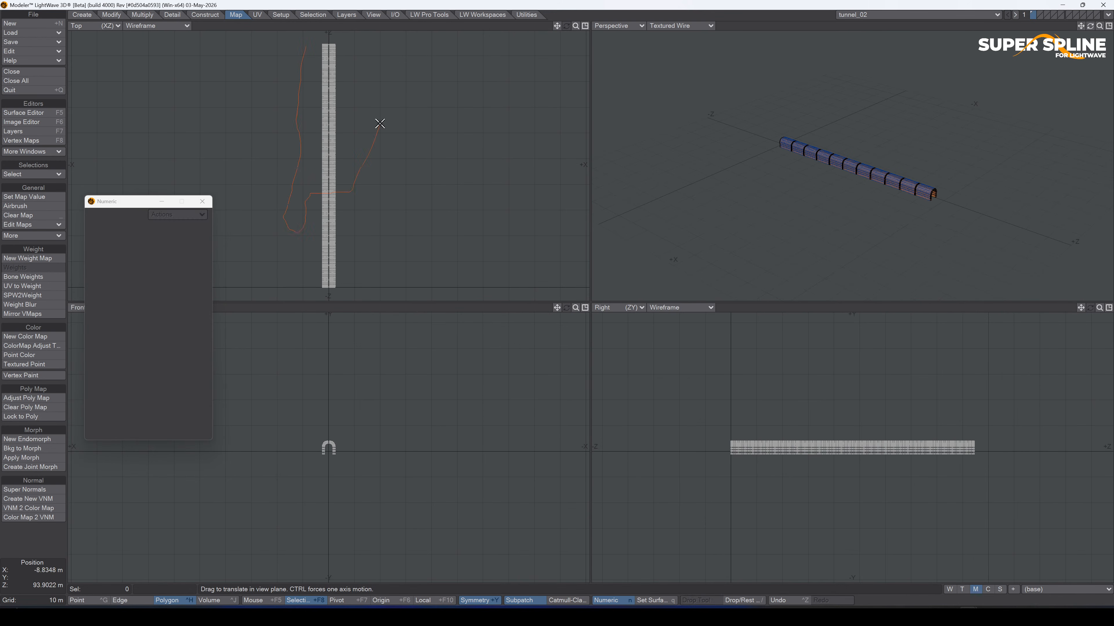
pyautogui.moveTo(379, 123); pyautogui.dragTo(381, 122, button='right')
pyautogui.press(']')
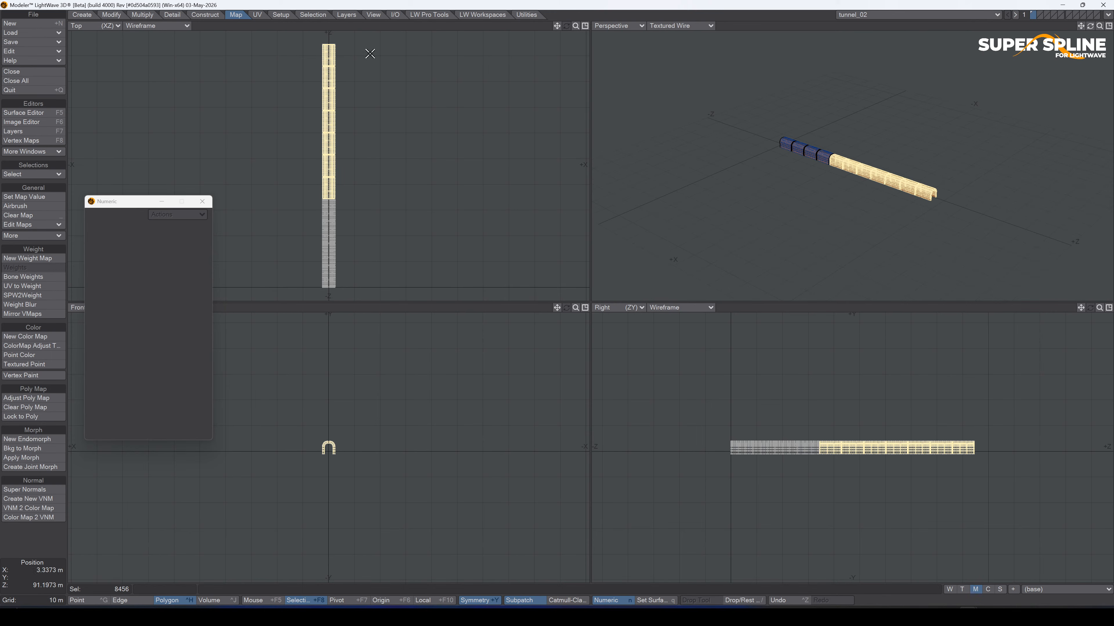
pyautogui.keyDown('ctrl'); pyautogui.moveTo(299, 191); pyautogui.dragTo(320, 203, button='right'); pyautogui.keyUp('ctrl')
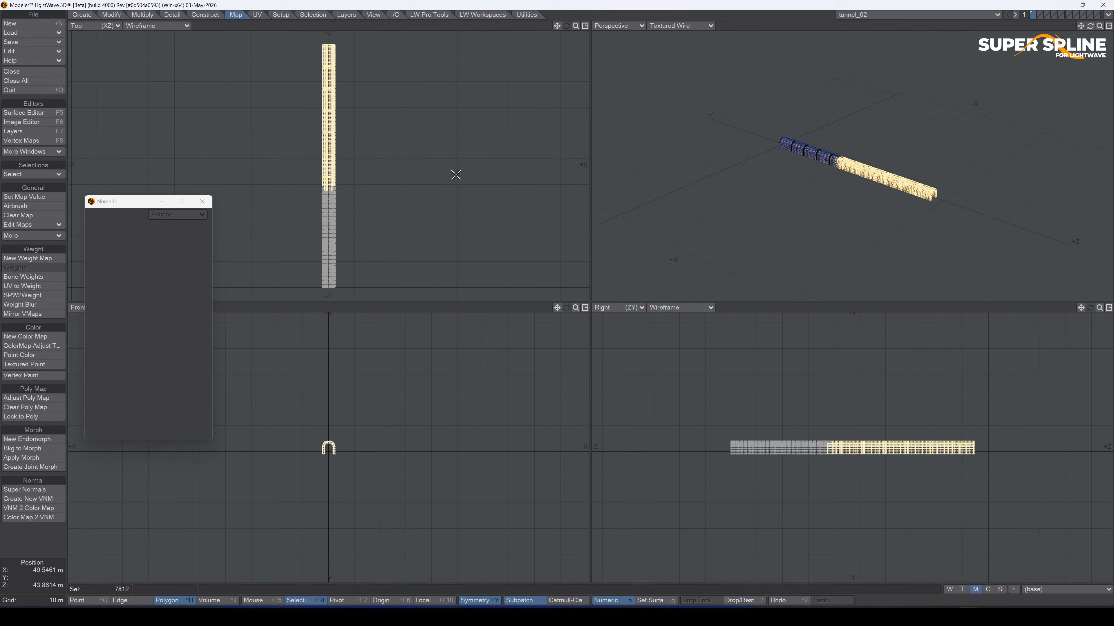
pyautogui.press('{')
pyautogui.press('{')
pyautogui.press('{')
pyautogui.press('{')
pyautogui.press('Delete')
pyautogui.press('a')
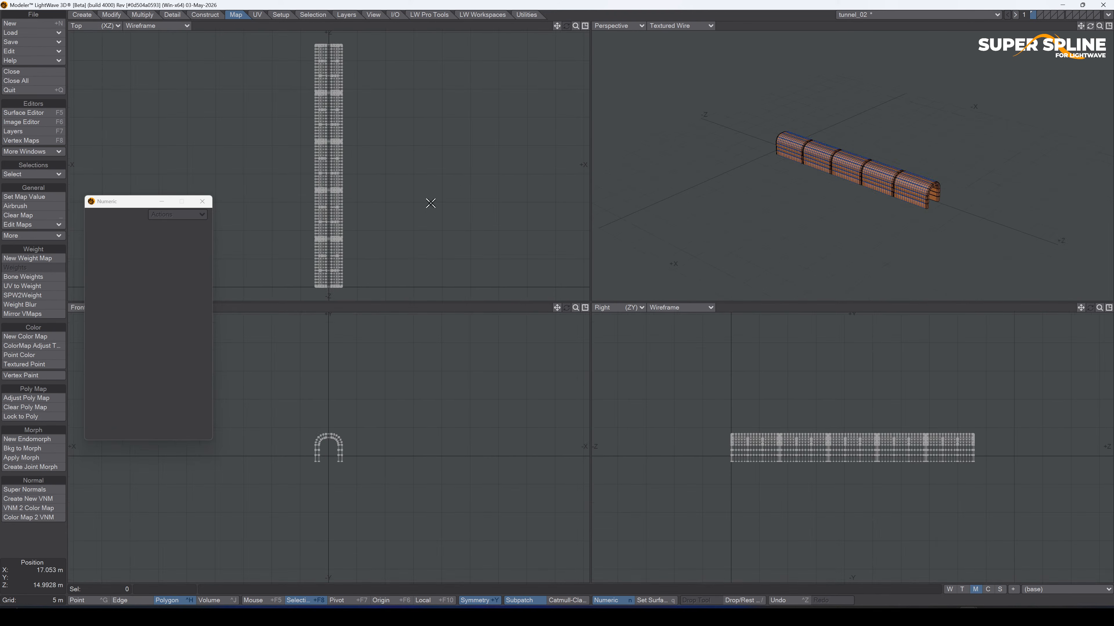
# Draw one skelegon lengthwise through the tunnel on the second layer, from the origin to the far end, with the tunnel in the background.
pyautogui.click(1041, 16)
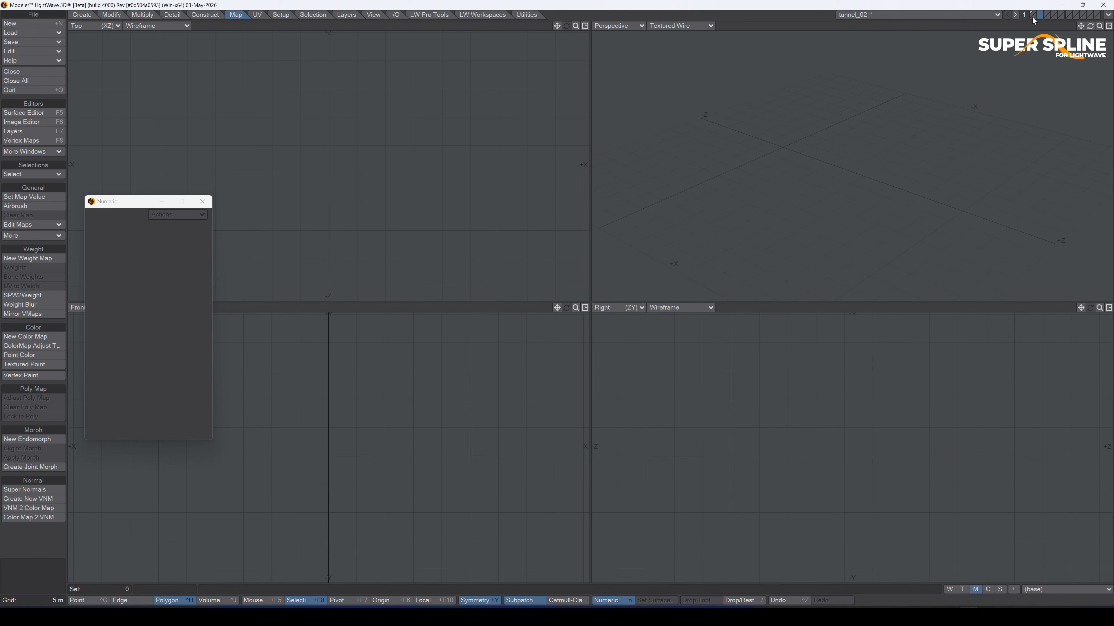
pyautogui.click(1033, 21)
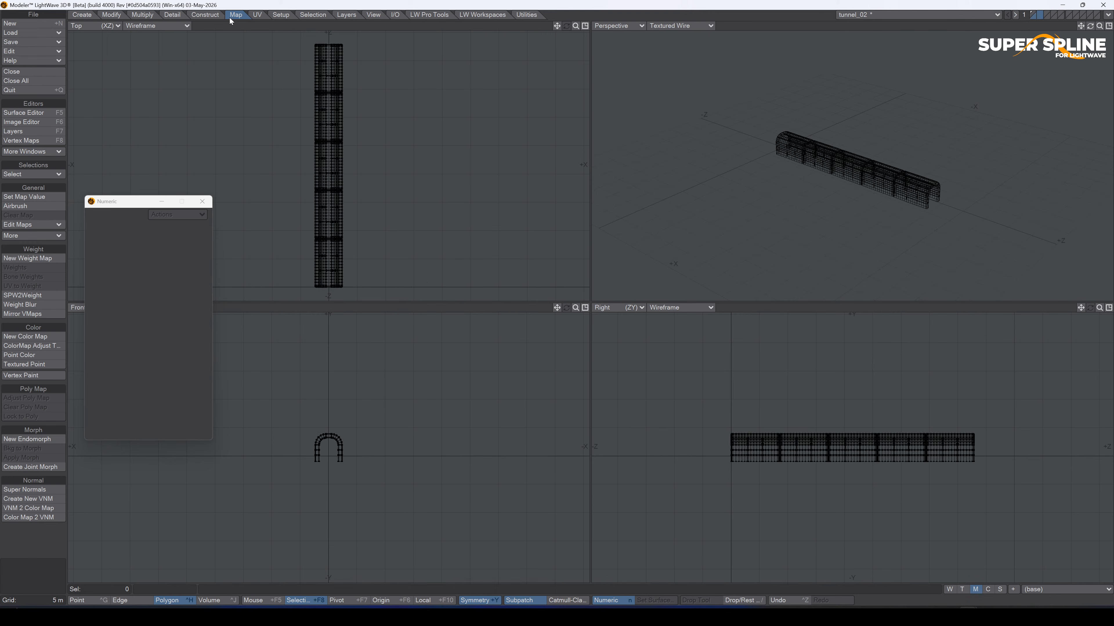
pyautogui.click(281, 14)
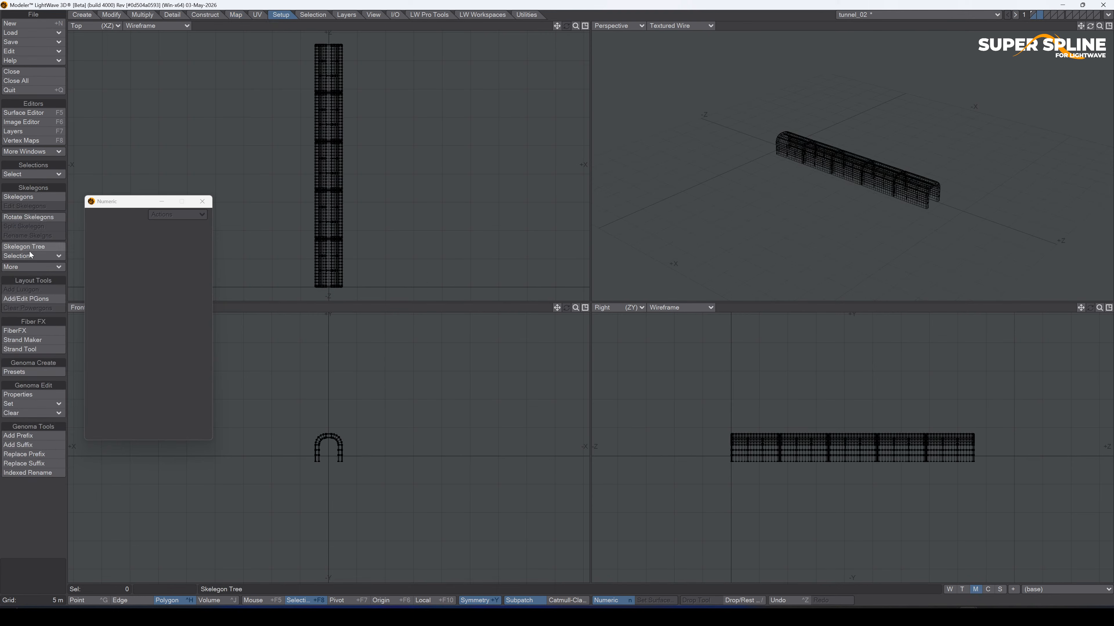
pyautogui.click(33, 198)
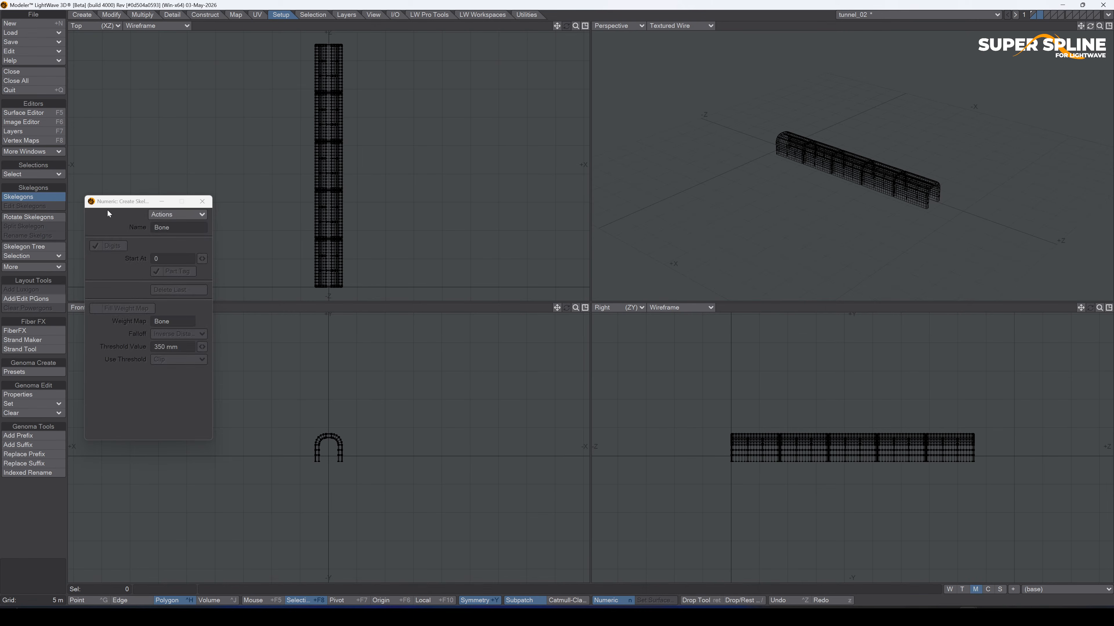
pyautogui.moveTo(330, 286); pyautogui.dragTo(327, 46)
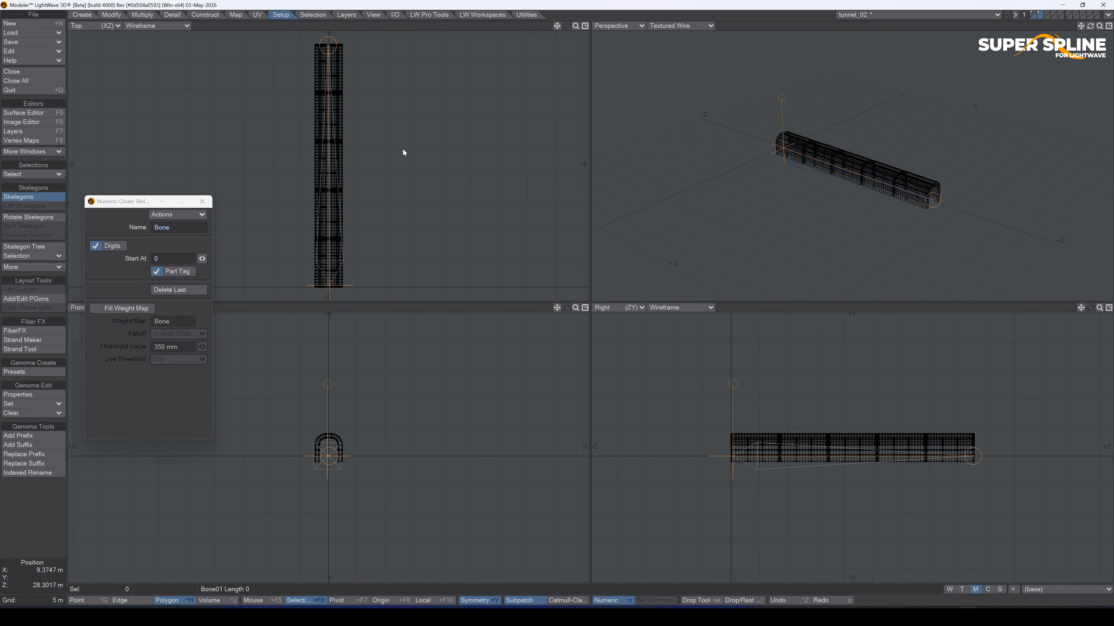
pyautogui.press('Return')
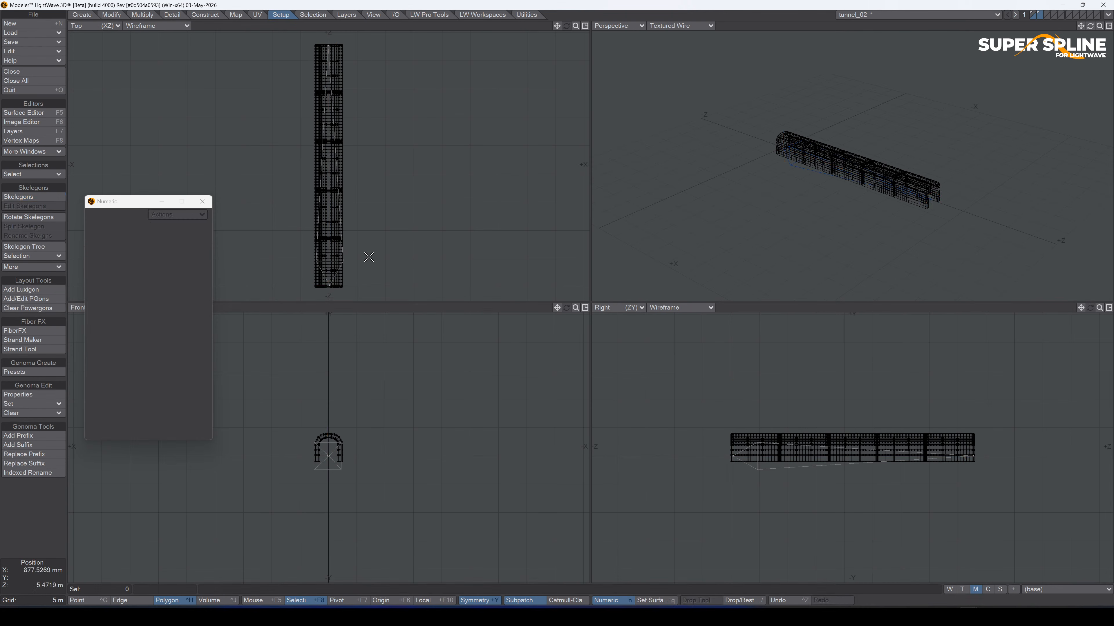
# Select both of the skelegon's points, set their X value to 0, and clear the point selection.
pyautogui.hotkey('ctrl', 'g')
pyautogui.moveTo(160, 39); pyautogui.dragTo(162, 42, button='right')
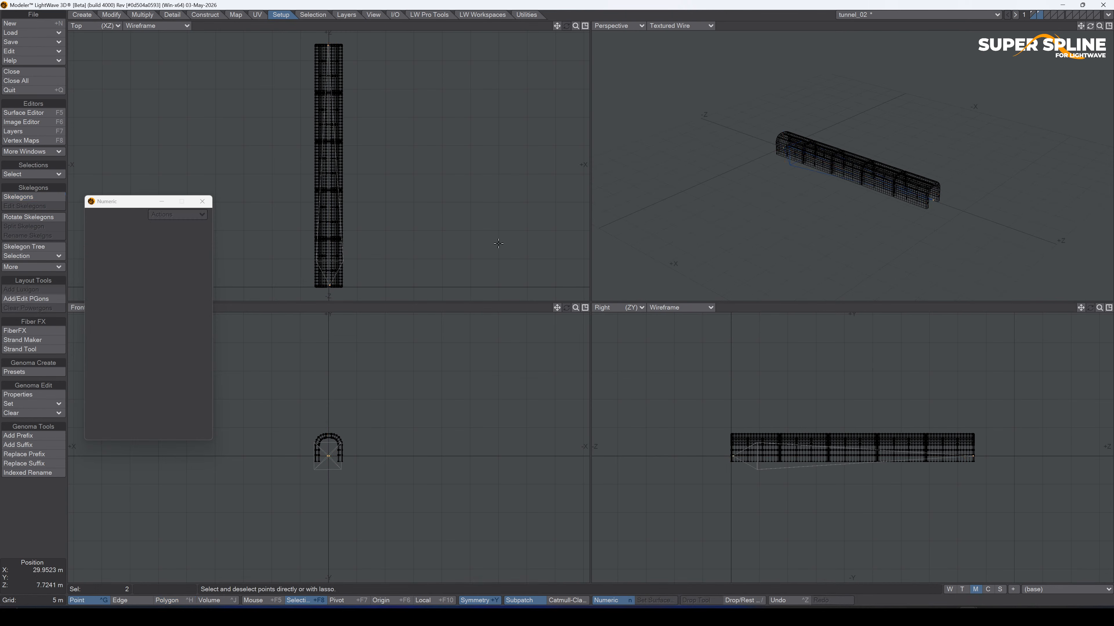
pyautogui.press('v')
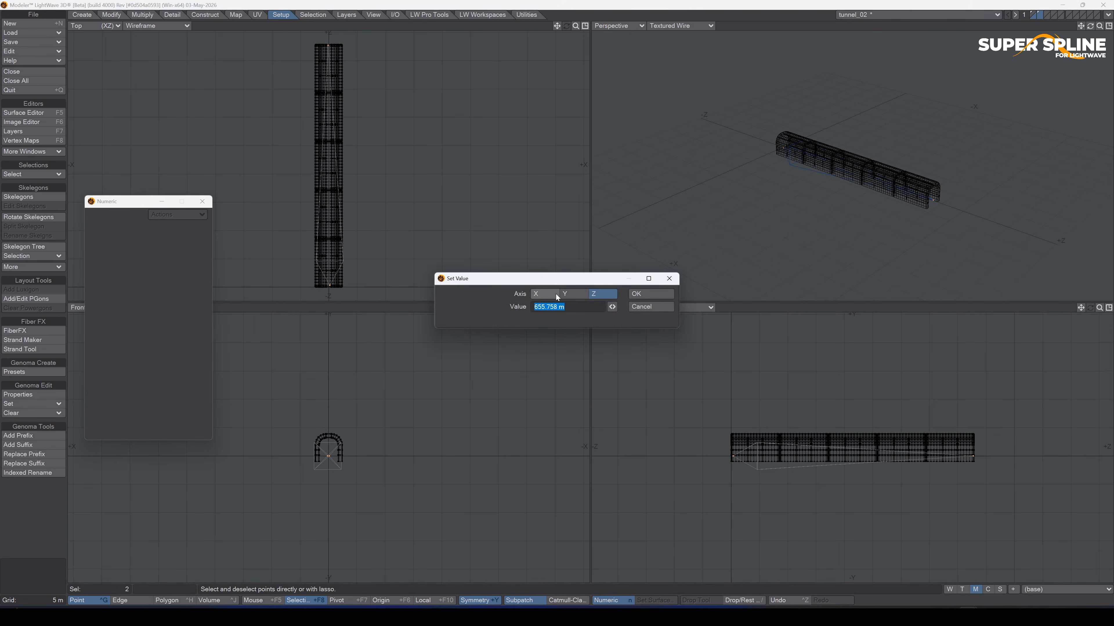
pyautogui.write('0')
pyautogui.press('Return')
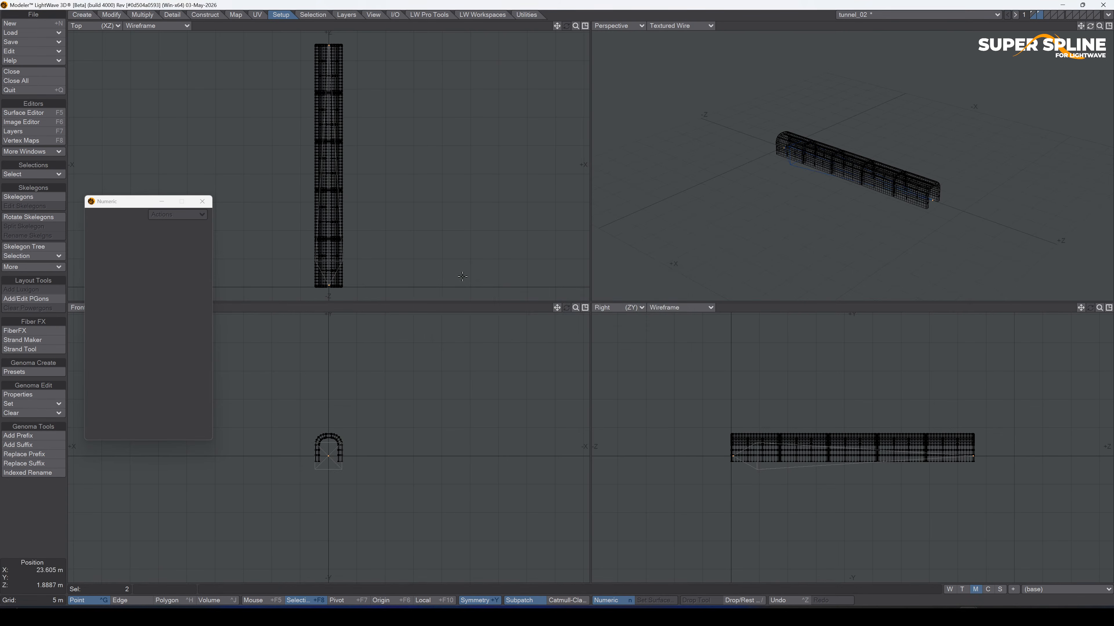
pyautogui.moveTo(354, 49); pyautogui.dragTo(337, 54, button='right')
pyautogui.click(414, 108)
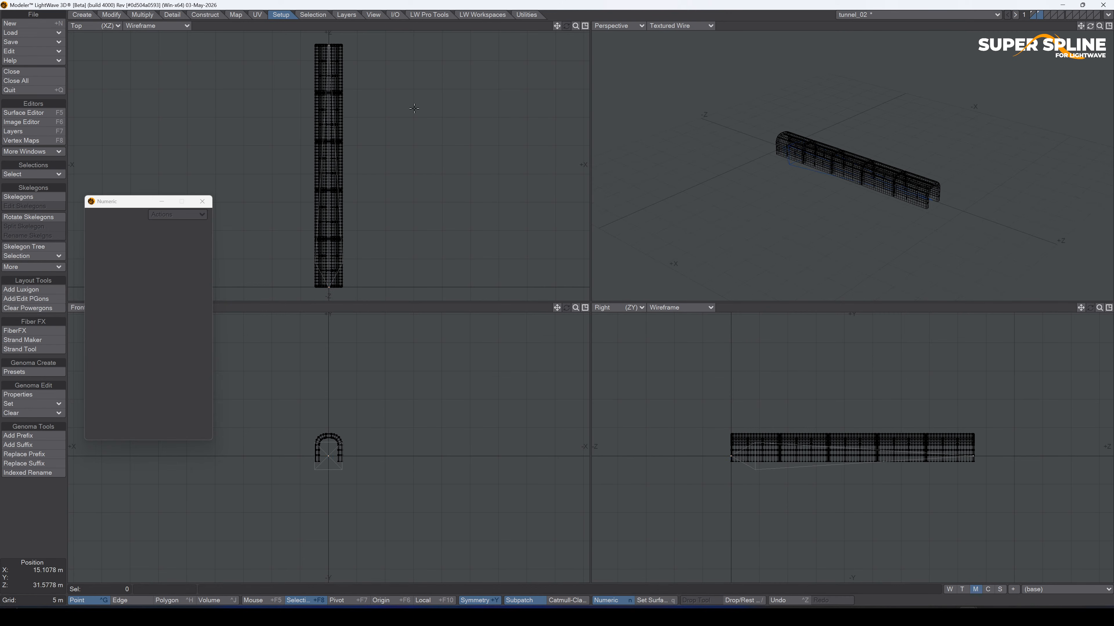
# Split the skelegon repeatedly into a chain of 16, deselect it, and make the tunnel layer active again.
pyautogui.press('space')
pyautogui.press('space')
pyautogui.click(323, 138)
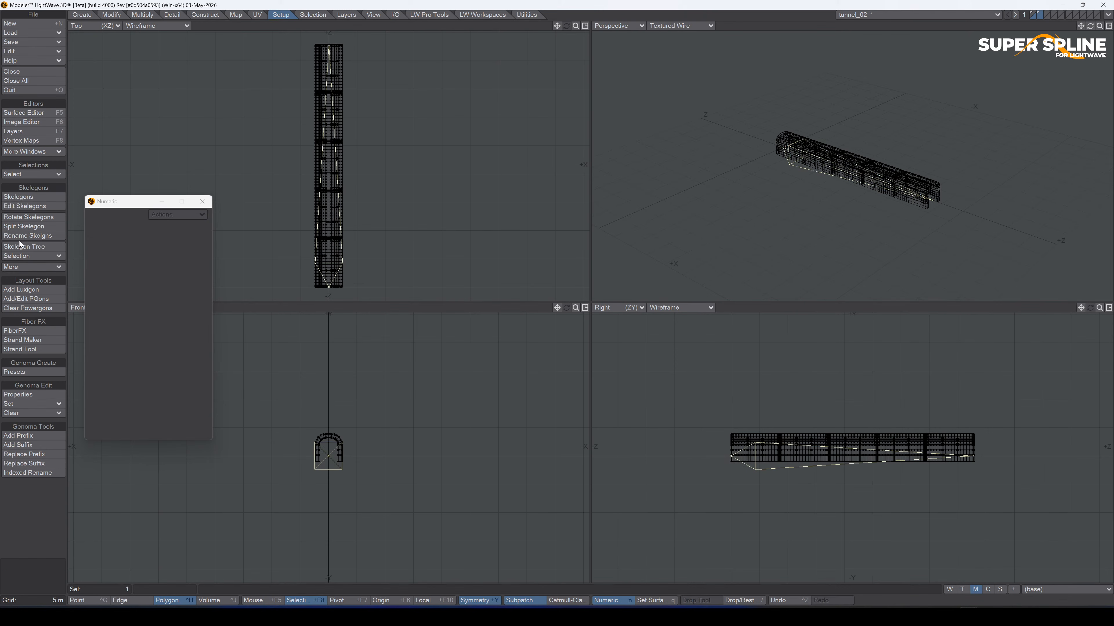
pyautogui.click(36, 226)
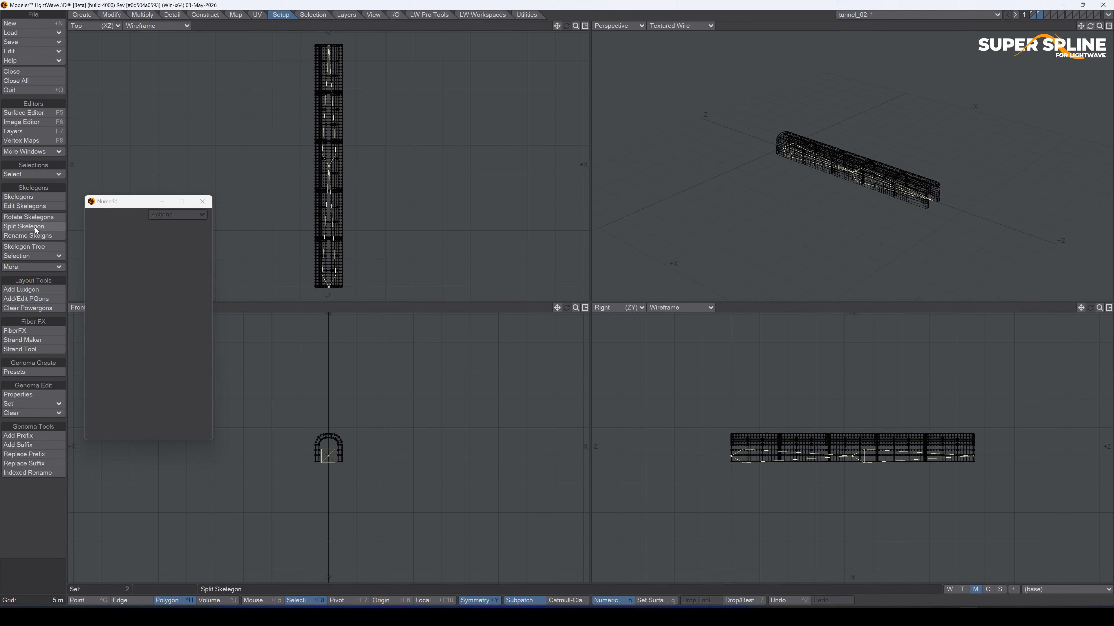
pyautogui.click(36, 226)
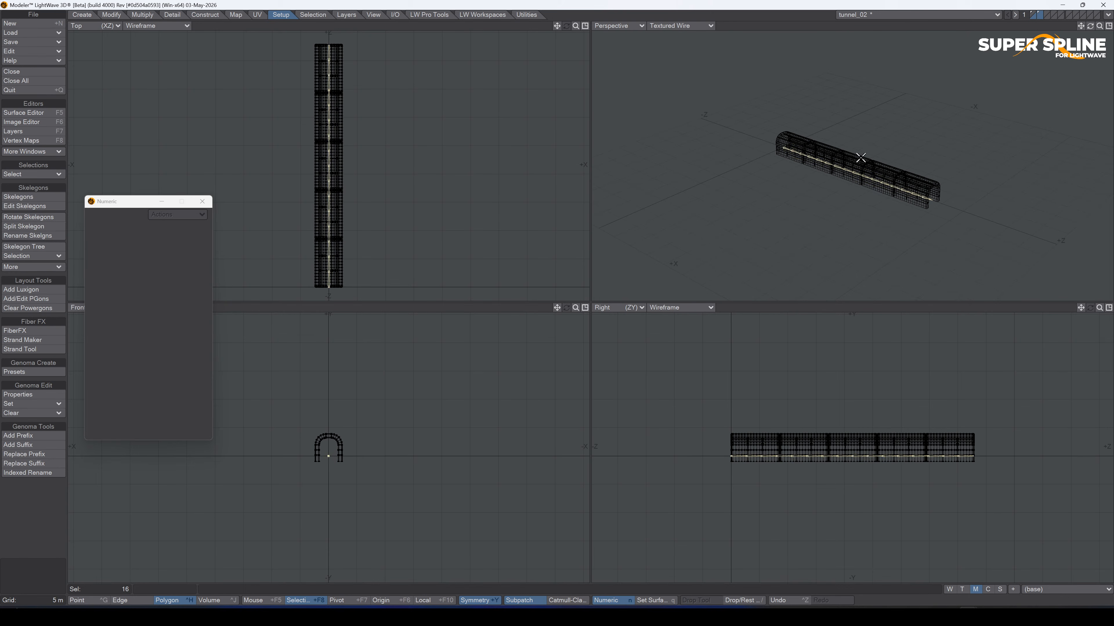
pyautogui.press('/')
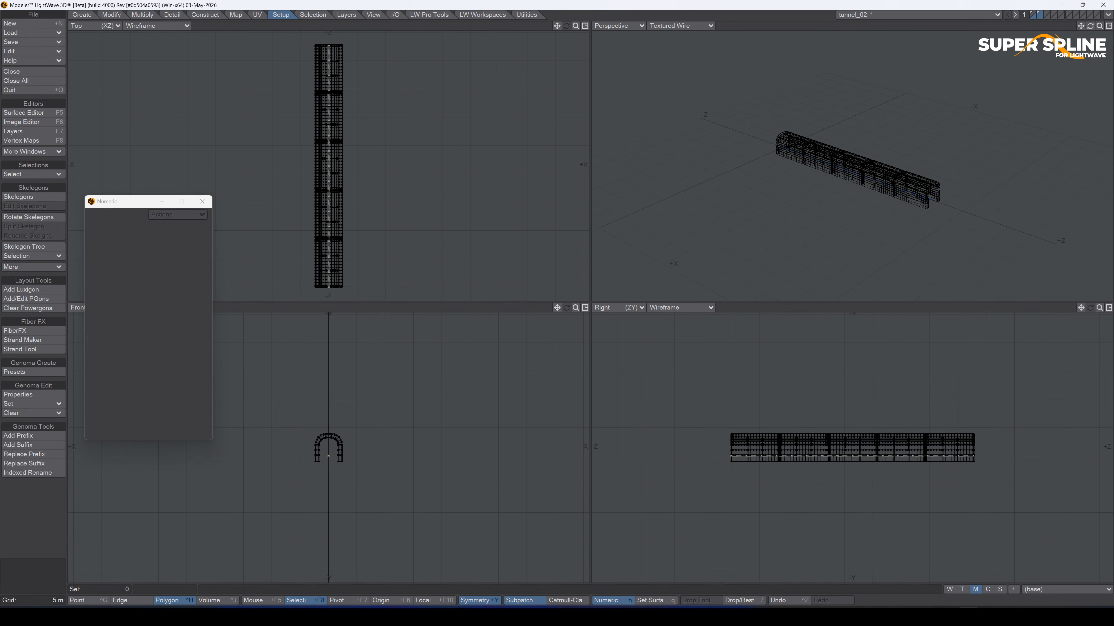
pyautogui.click(1034, 15)
pyautogui.press('/')
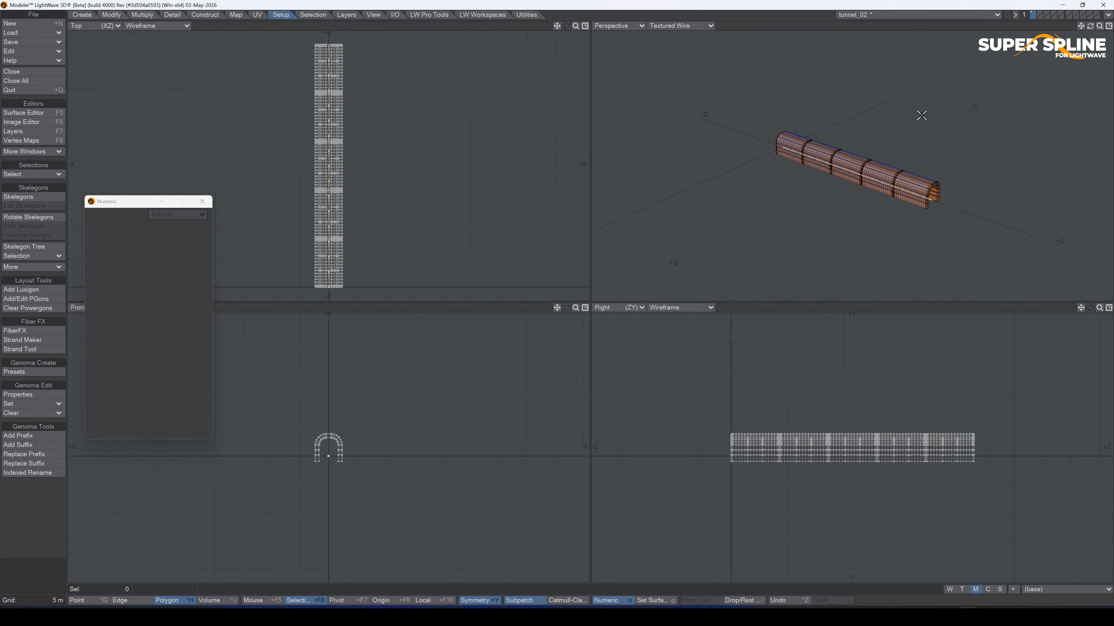
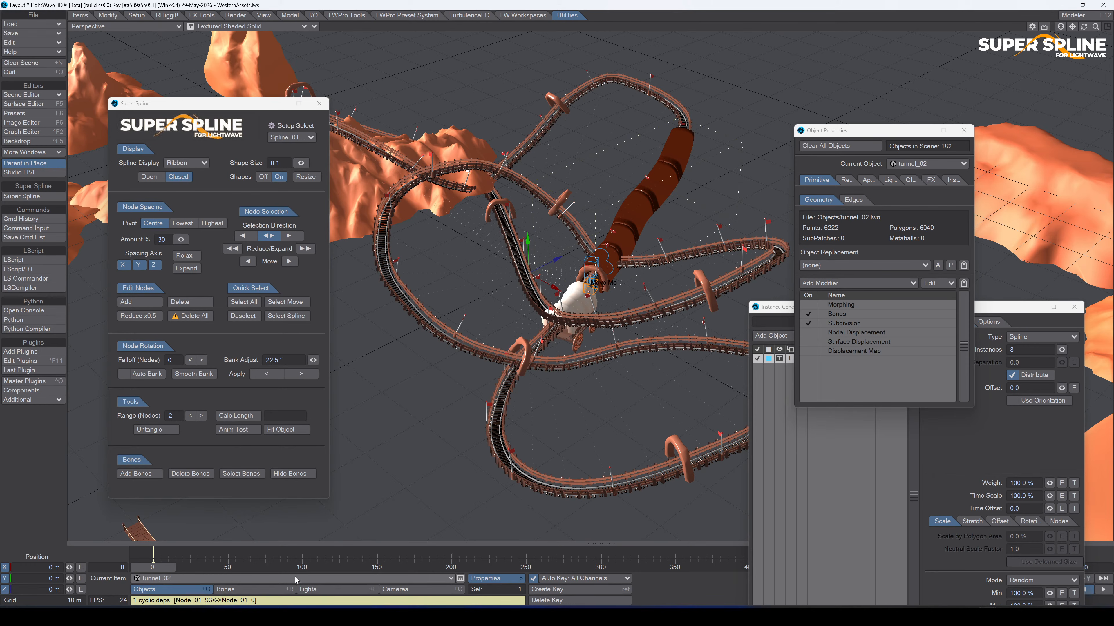
# In Layout, set tunnel_02 to use bones from (self) instead of Bones_01 and close its bone properties.
pyautogui.click(243, 589)
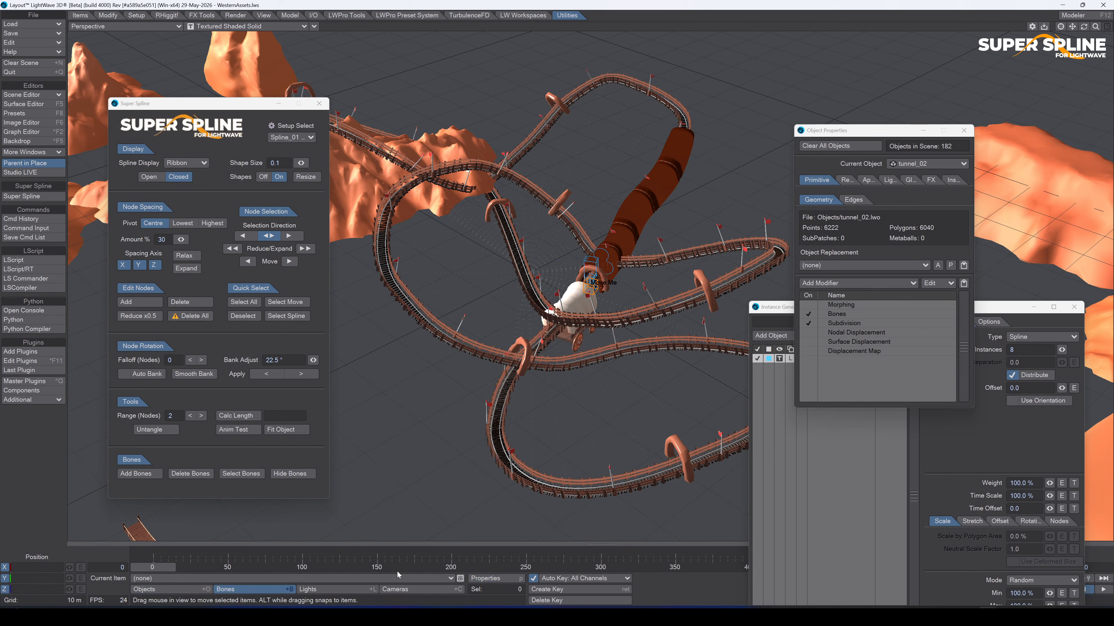
pyautogui.click(477, 579)
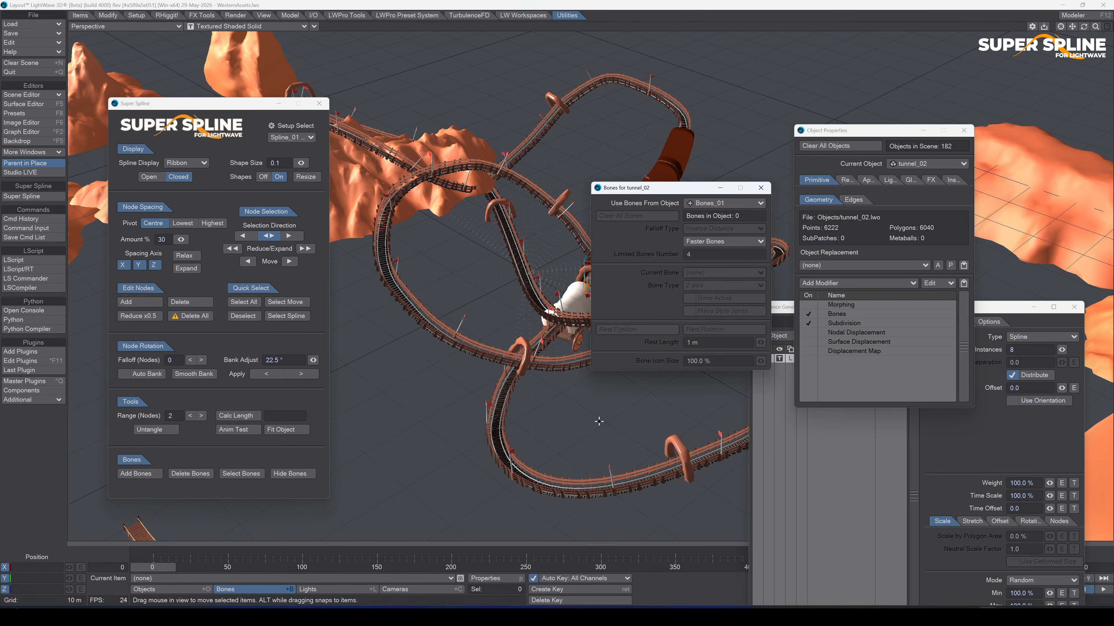
pyautogui.click(719, 204)
pyautogui.moveTo(716, 3)
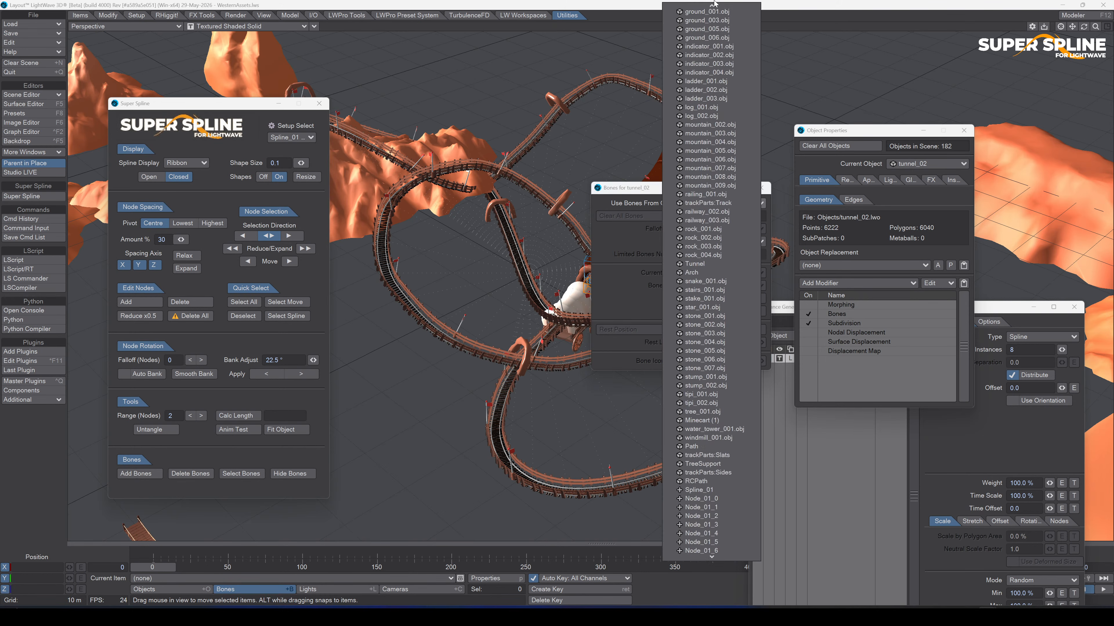
pyautogui.click(713, 17)
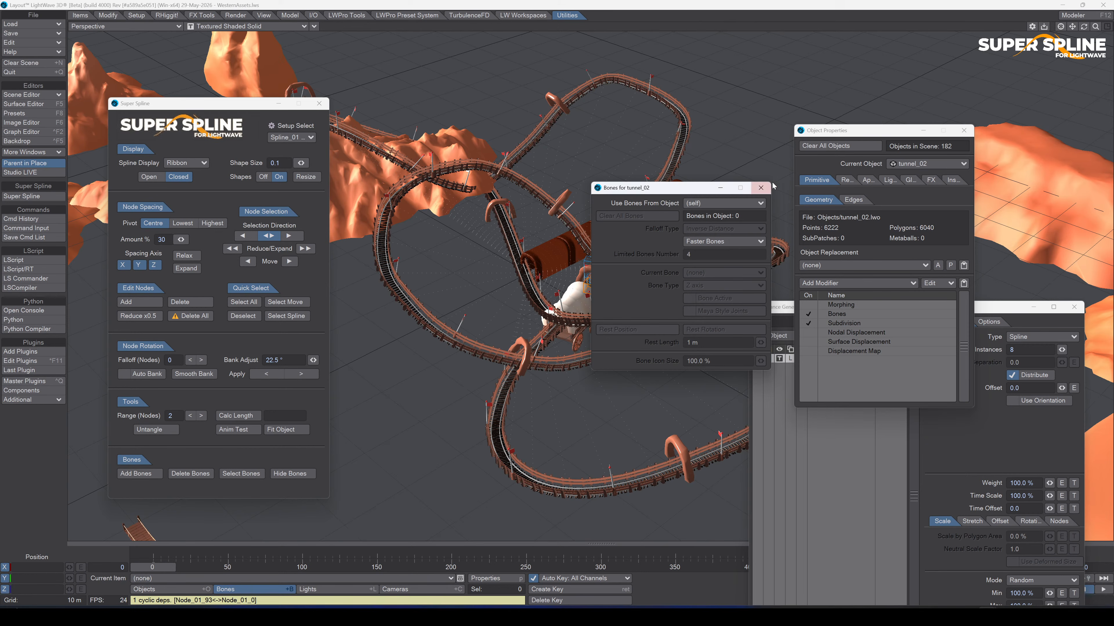
pyautogui.click(761, 188)
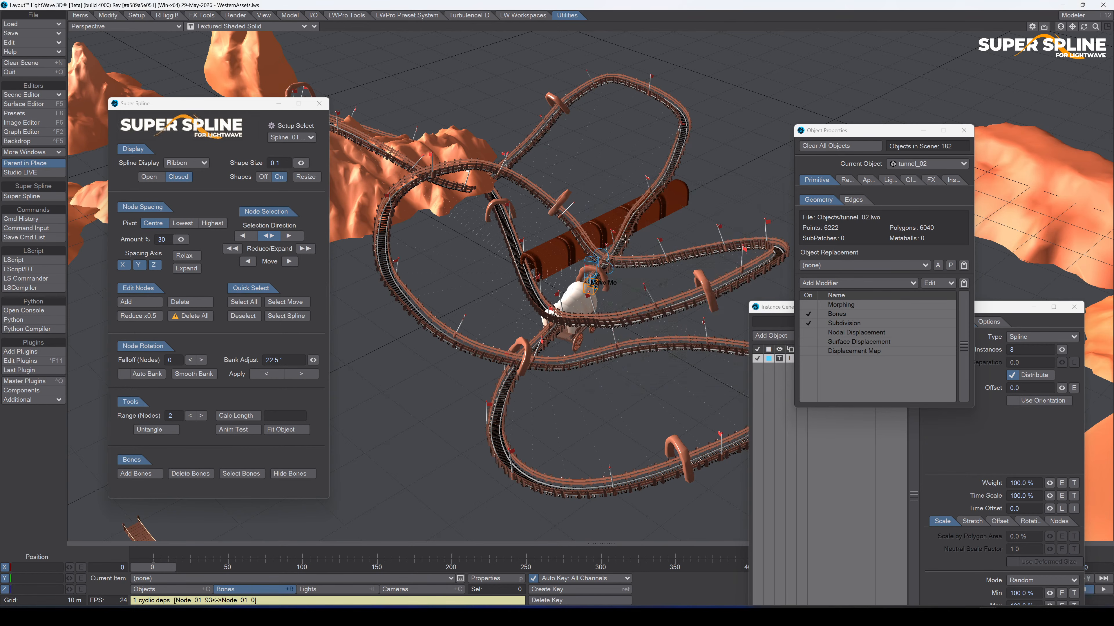
# Select tunnel_02 and convert its skelegons into bones.
pyautogui.click(686, 197)
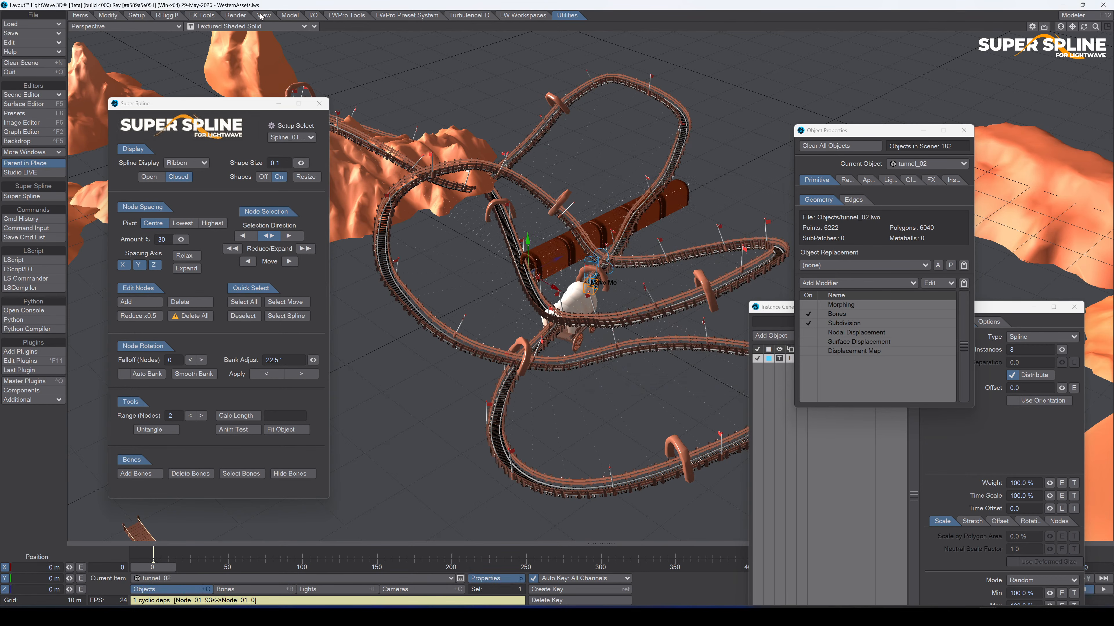
pyautogui.click(151, 18)
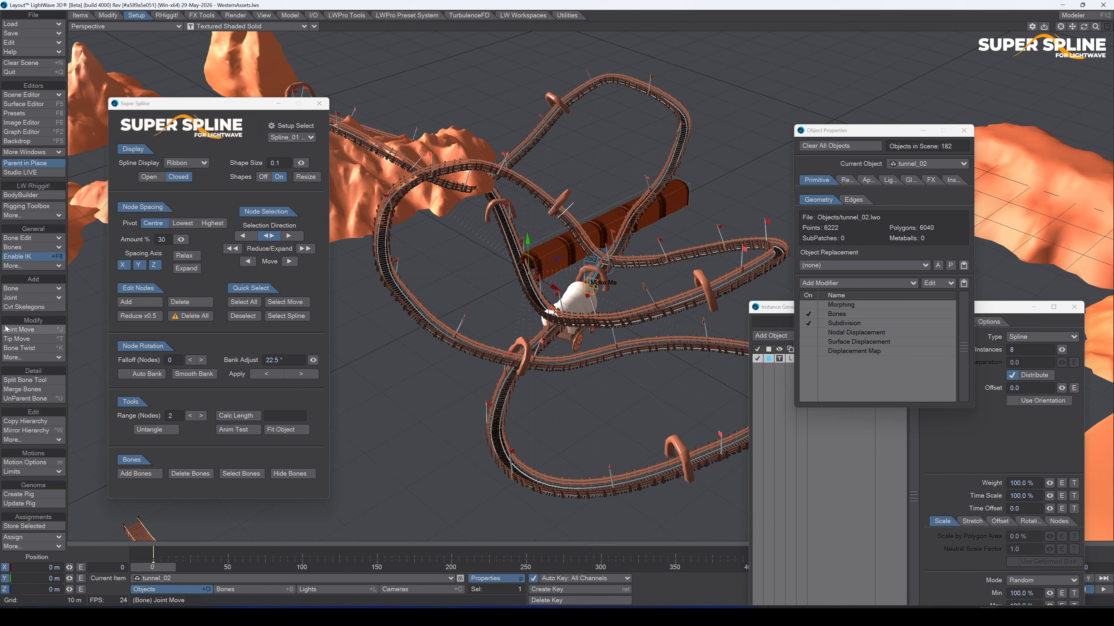
pyautogui.click(525, 273)
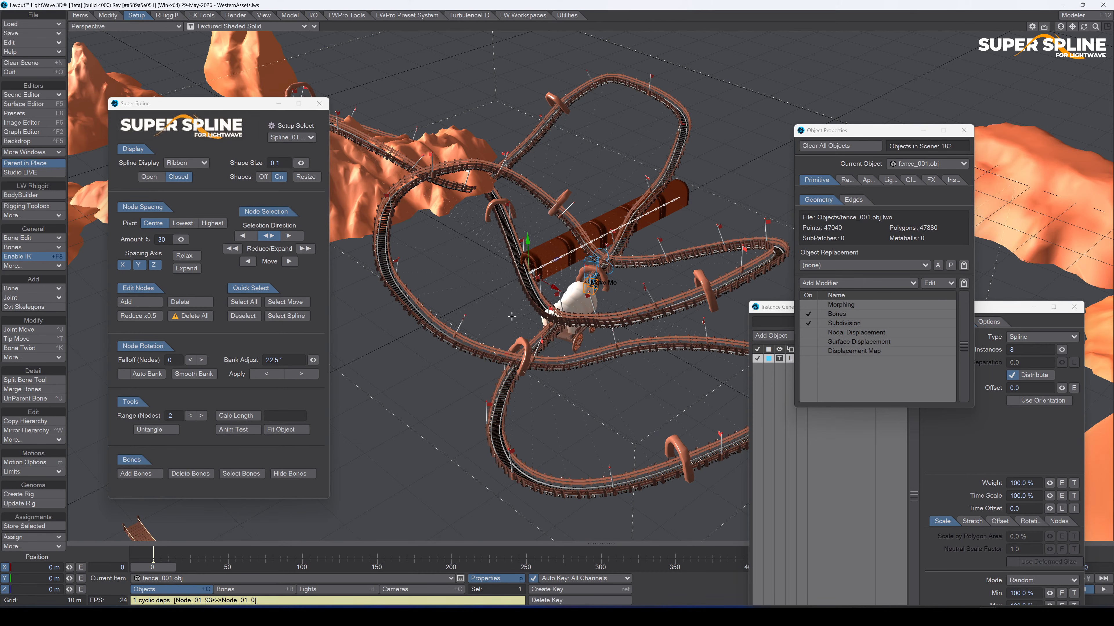
# Select all bones of tunnel_02 and set their Spline Control to Spline_01 in the motion options.
pyautogui.click(687, 201)
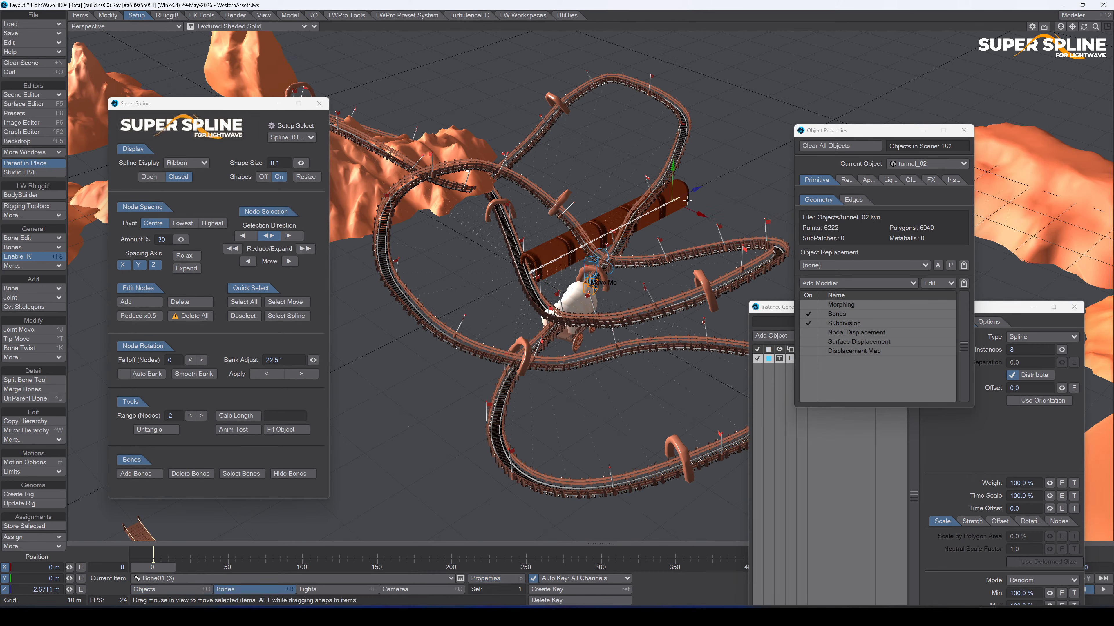
pyautogui.click(80, 15)
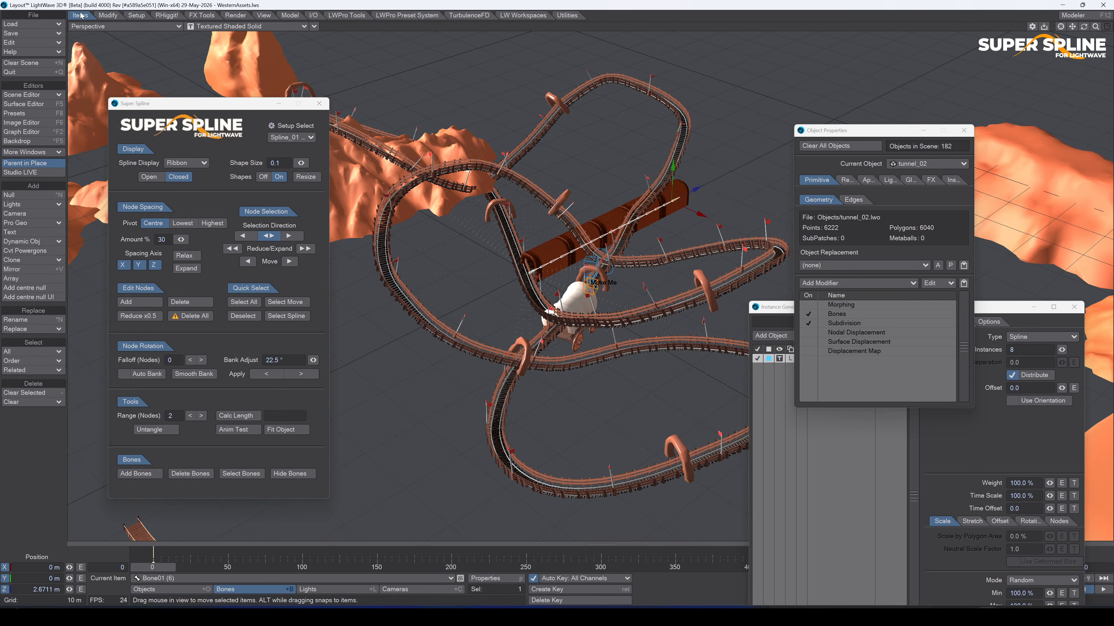
pyautogui.click(39, 354)
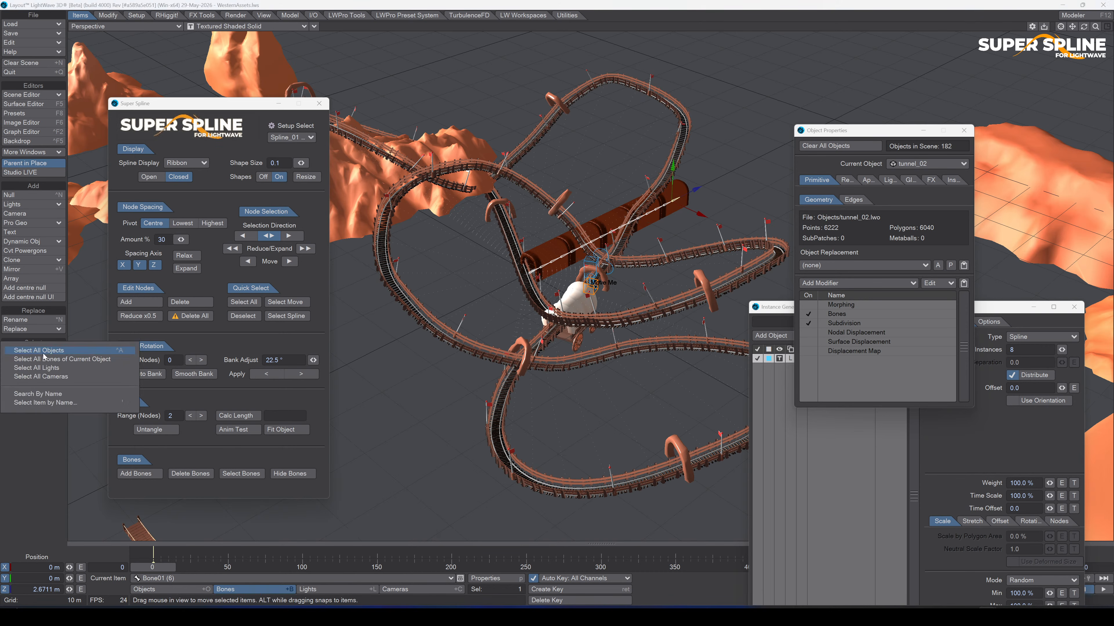
pyautogui.click(58, 364)
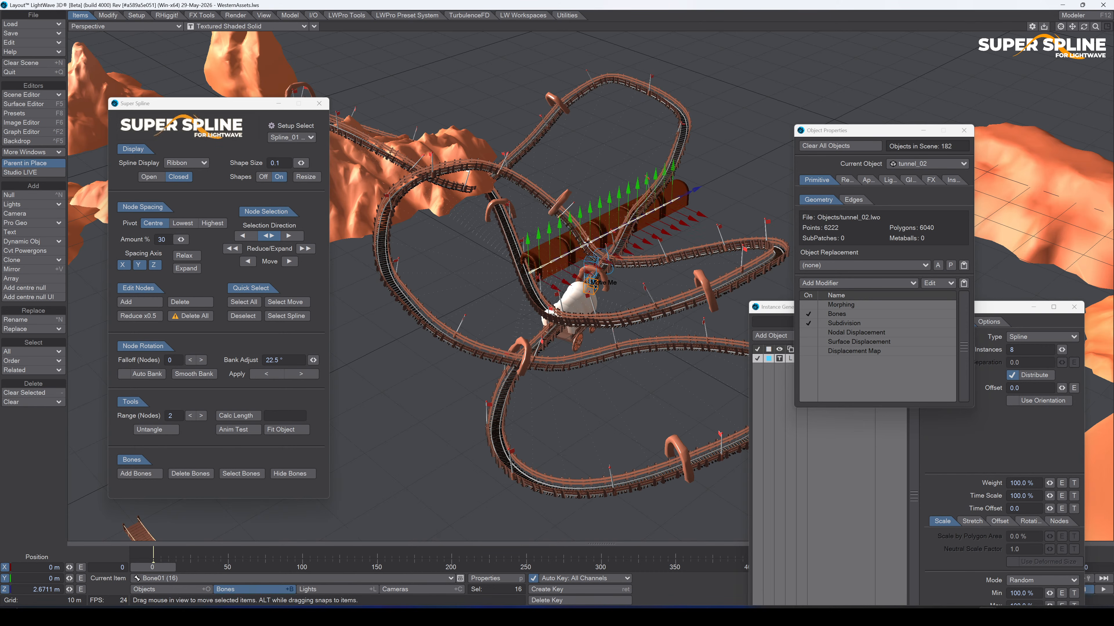
pyautogui.press('m')
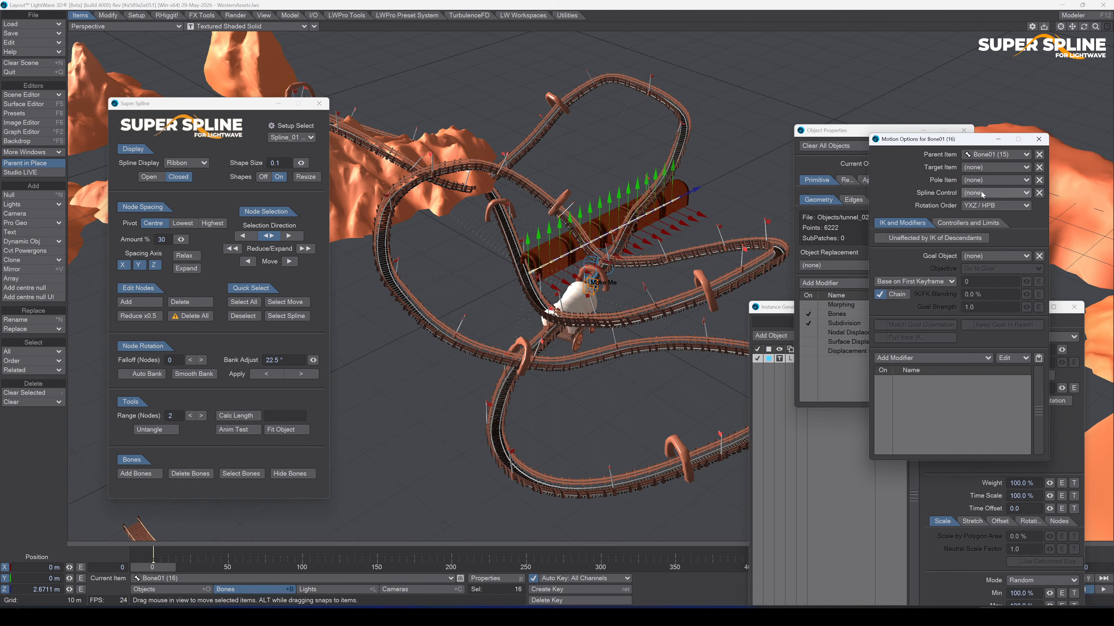
pyautogui.click(981, 192)
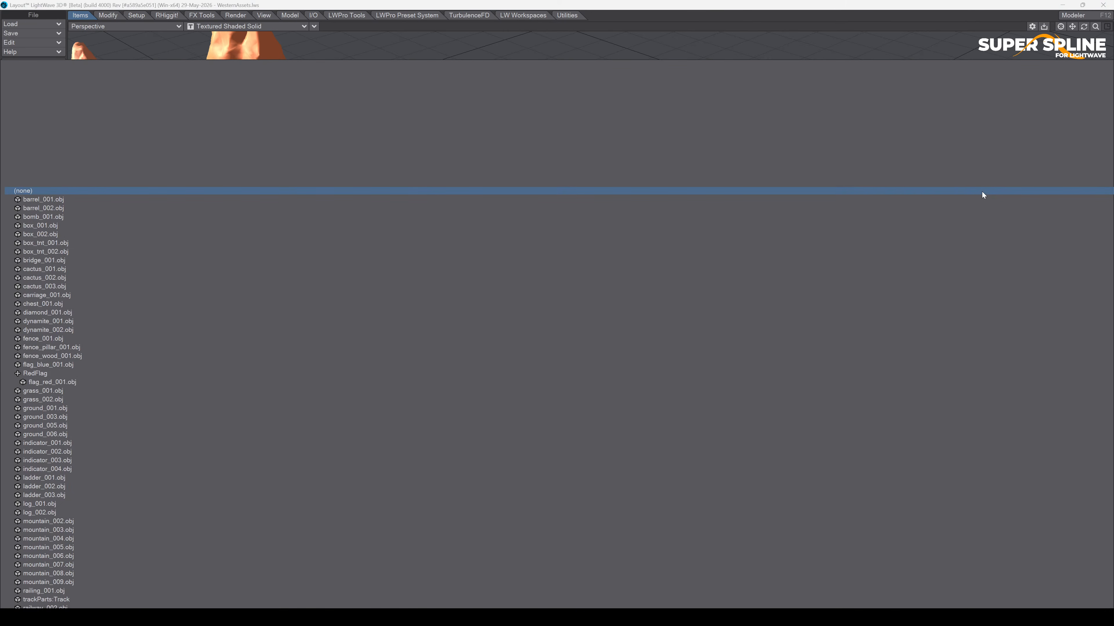
pyautogui.write('spl')
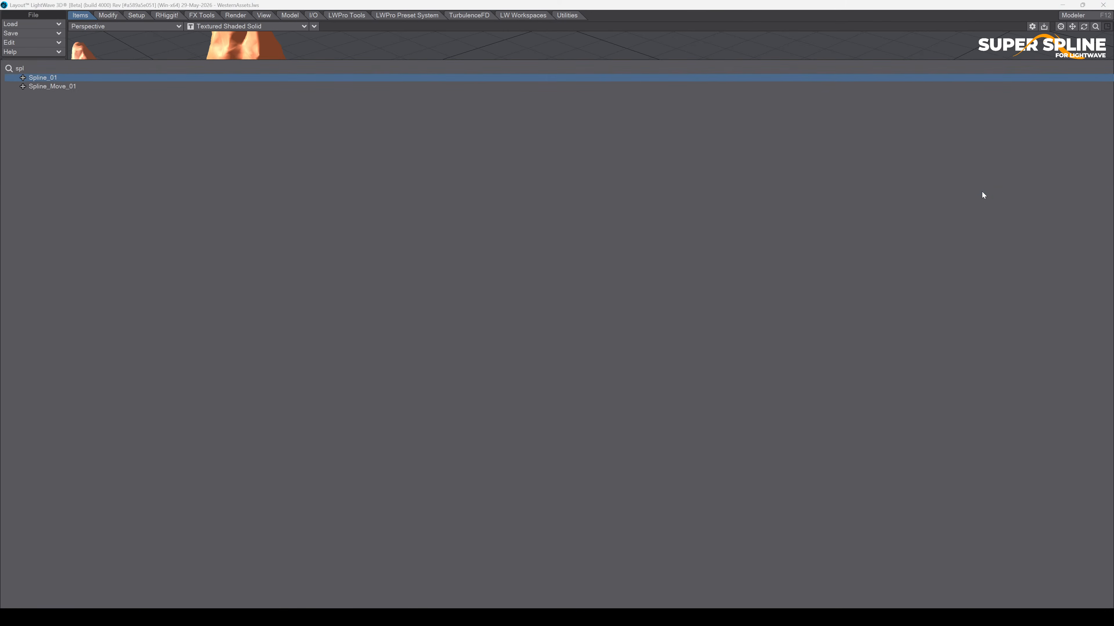
pyautogui.click(42, 78)
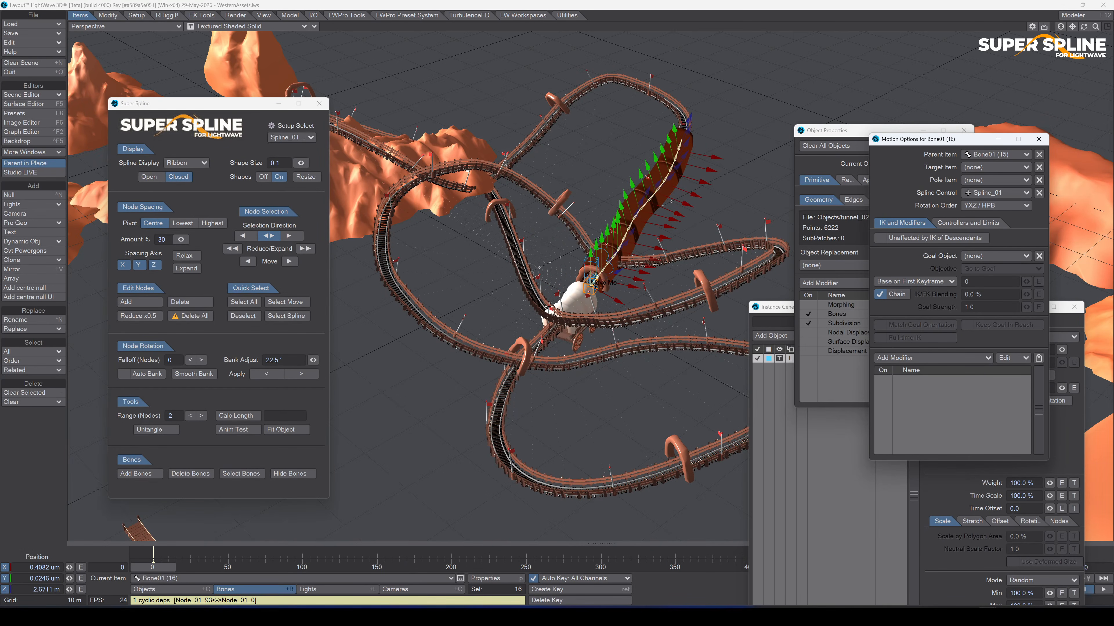
# Step through tunnel_02's bones and make the chain's root bone, parented directly to tunnel_02, the current item.
pyautogui.click(602, 273)
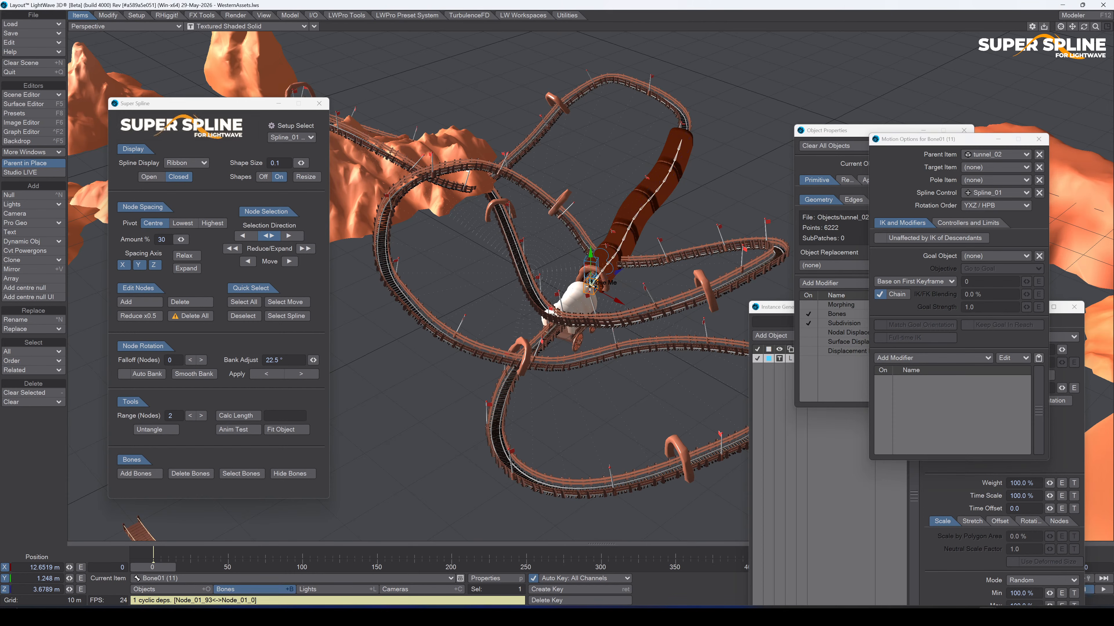
pyautogui.click(591, 285)
pyautogui.hotkey('shift', 'b')
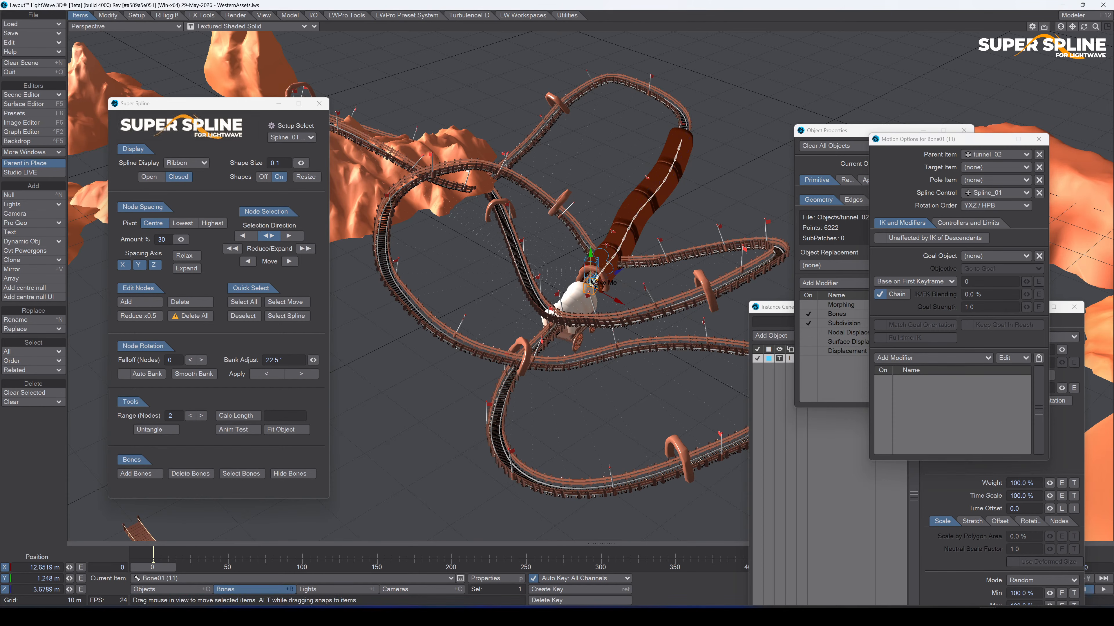
pyautogui.hotkey('shift', 'c')
pyautogui.click(633, 248)
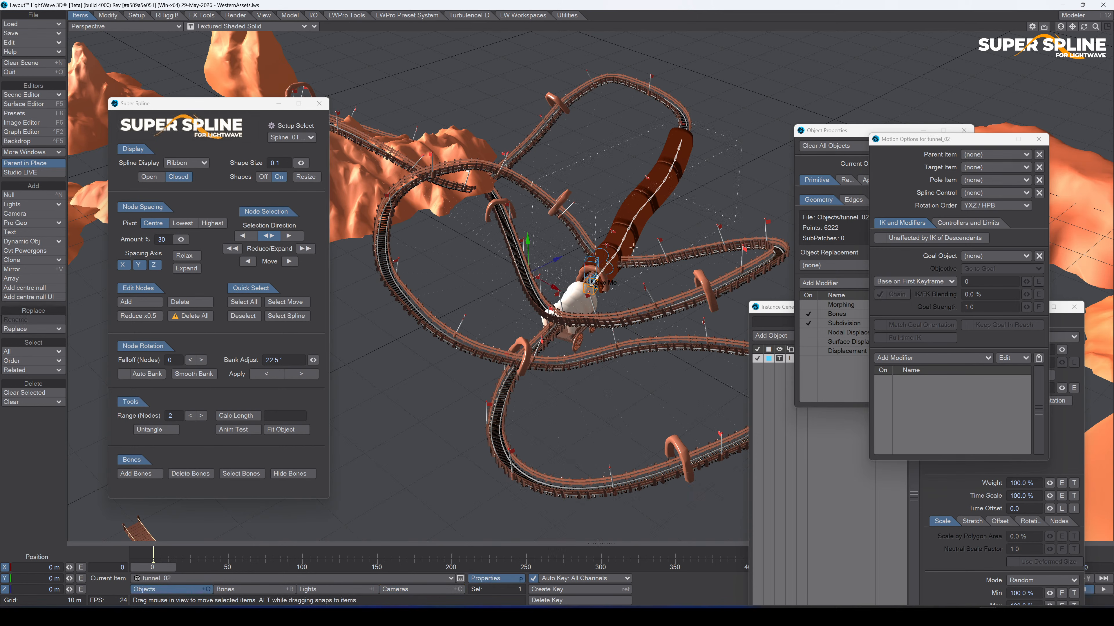
pyautogui.hotkey('shift', 'b')
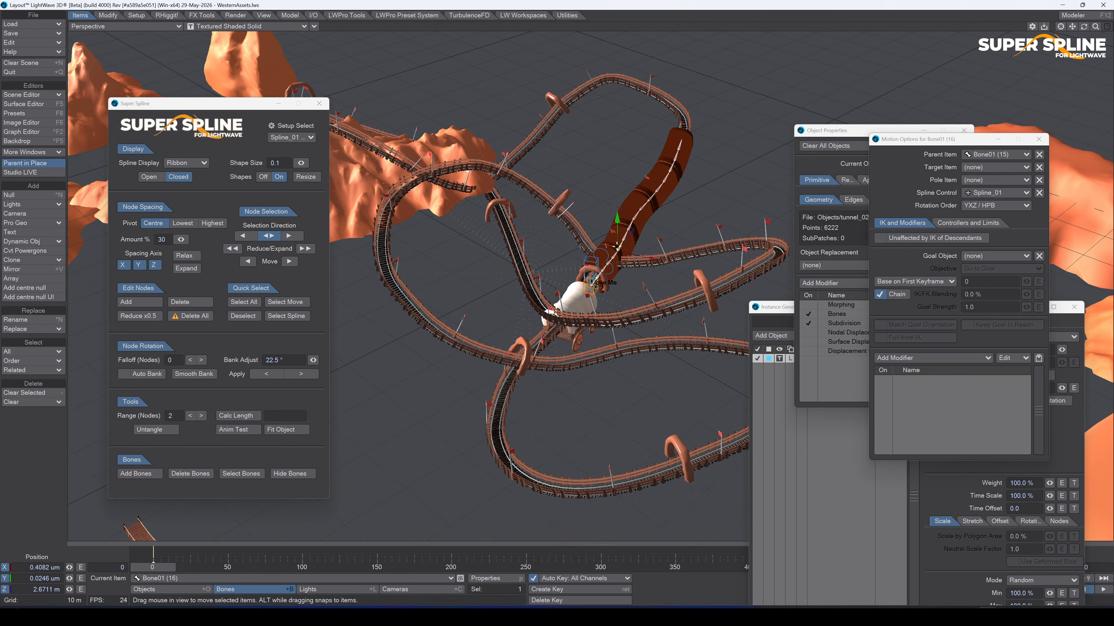
pyautogui.press('Up')
pyautogui.press('Up')
pyautogui.press('Up')
pyautogui.press('Up')
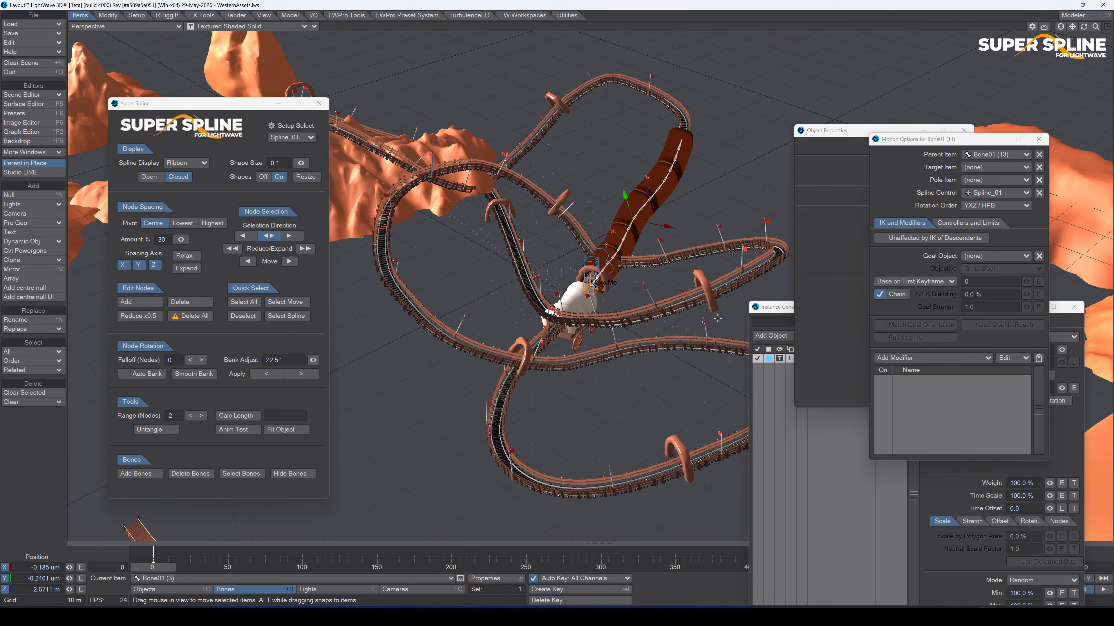
pyautogui.press('Up')
pyautogui.press('Up')
pyautogui.press('Up')
pyautogui.press('Up')
pyautogui.press('Up')
pyautogui.press('Up')
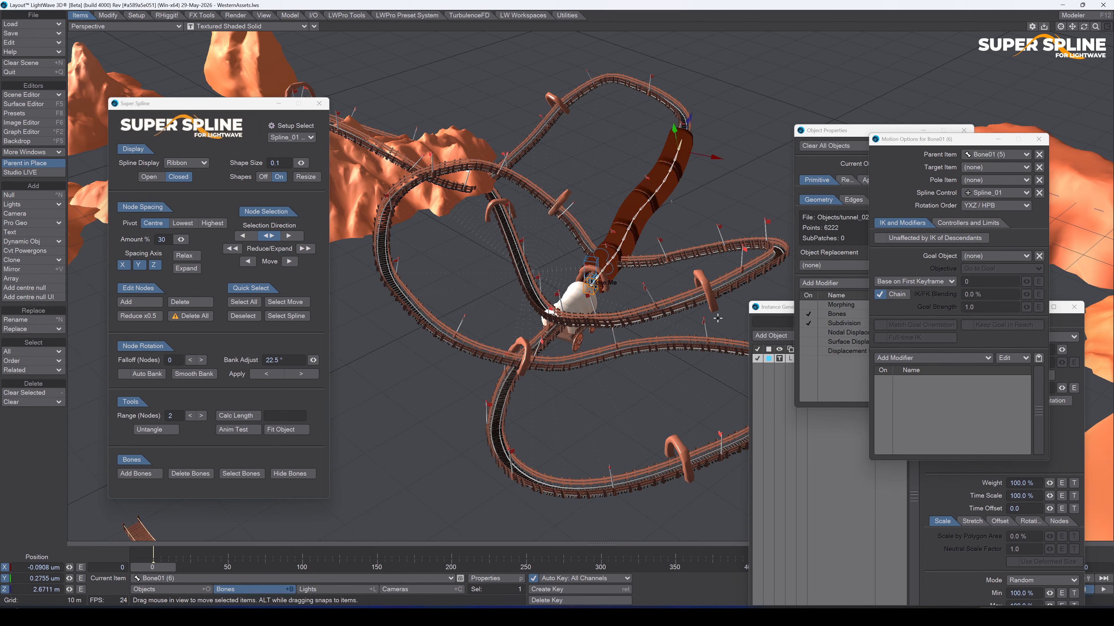
pyautogui.press('Down')
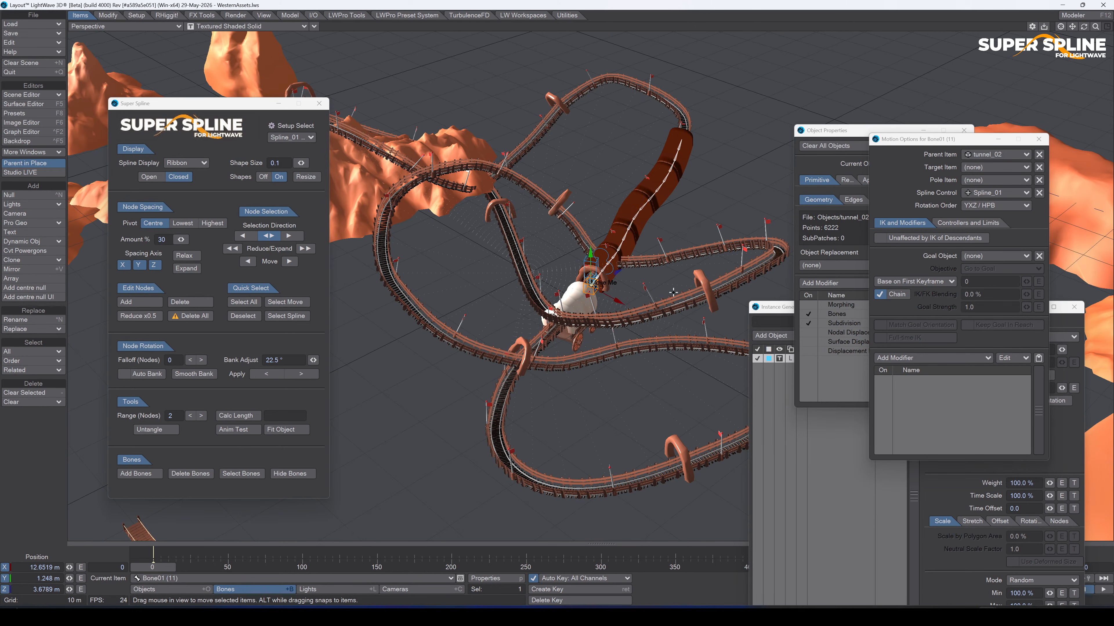
# Restrict movement to the Z axis and slide the root bone about -242 m so the tunnel travels along the track.
pyautogui.click(5, 567)
pyautogui.click(5, 578)
pyautogui.moveTo(588, 392); pyautogui.dragTo(186, 595)
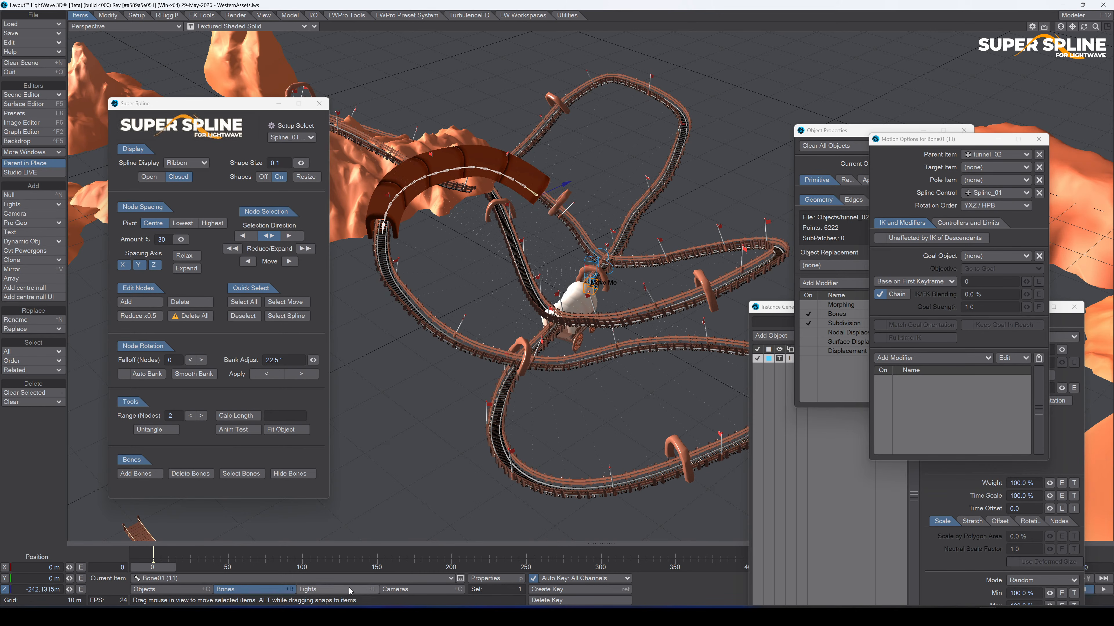
# Scrub the timeline to about frame 343 and play the ride from the current camera's view.
pyautogui.moveTo(331, 567); pyautogui.dragTo(665, 568)
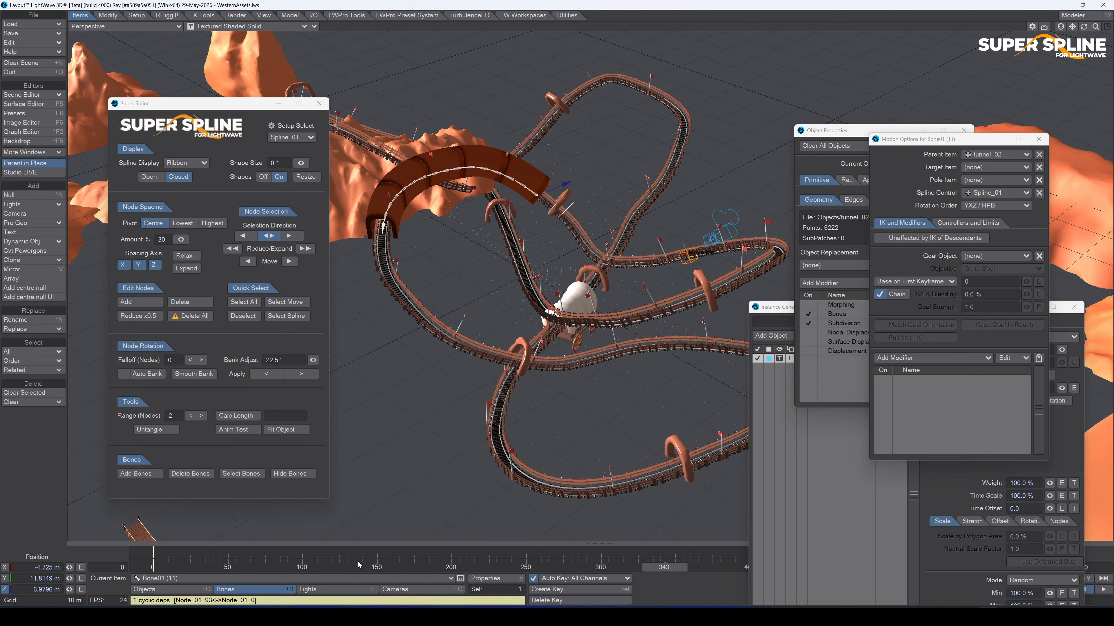
pyautogui.press('6')
pyautogui.click(1102, 589)
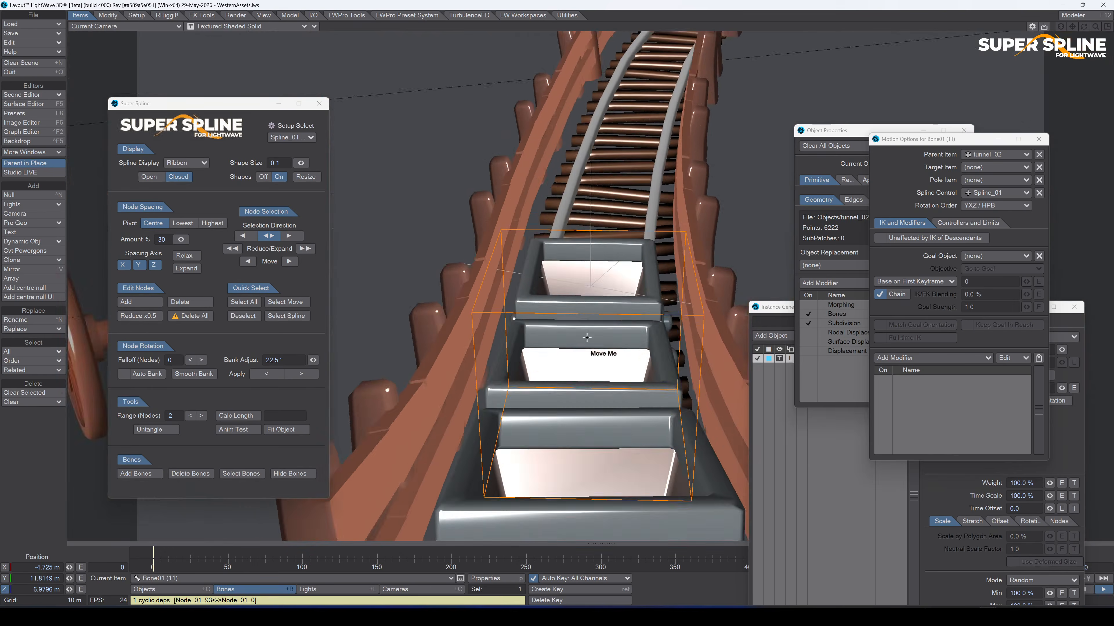
# Close the motion options, object properties and instance generator windows.
pyautogui.click(1032, 143)
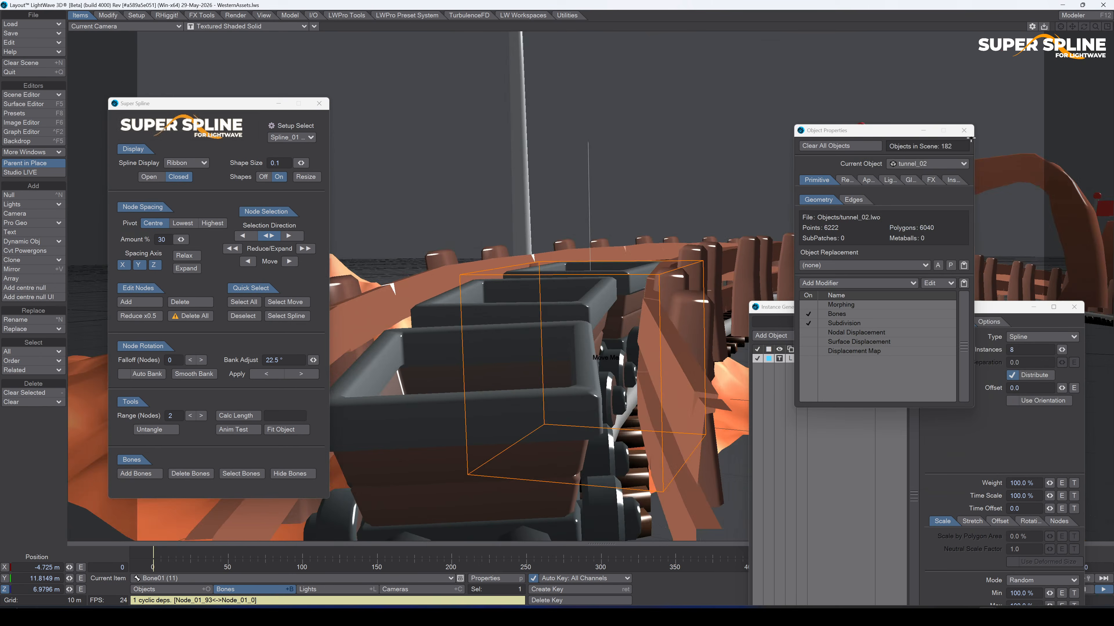
pyautogui.click(963, 130)
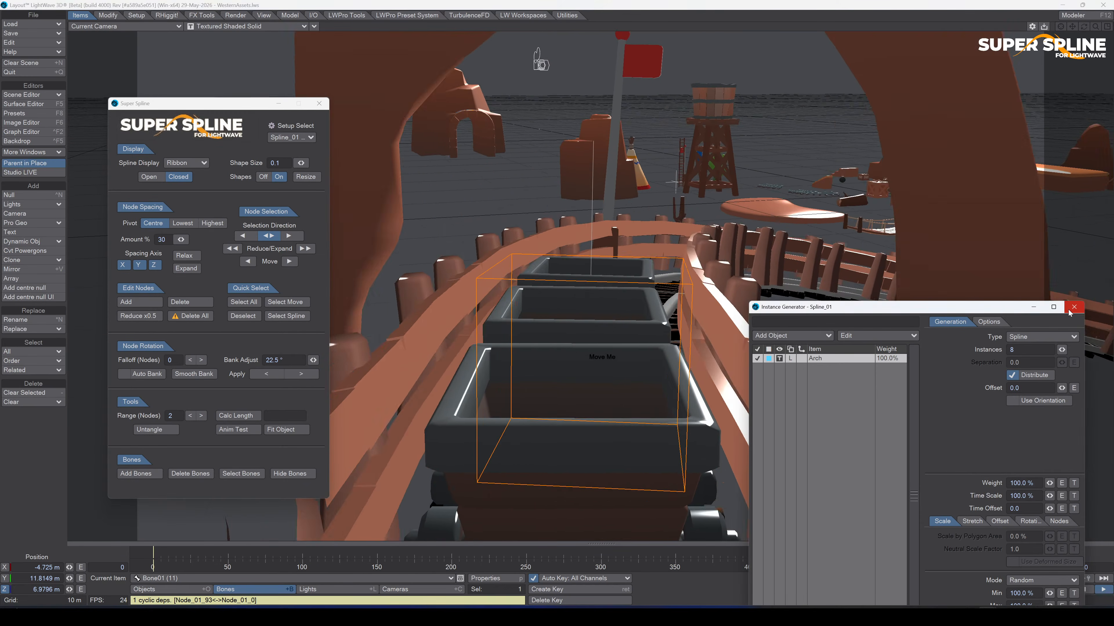
pyautogui.click(1074, 307)
# Stop playback, return to the perspective view, select the windmill object and open it in Modeler.
pyautogui.click(155, 569)
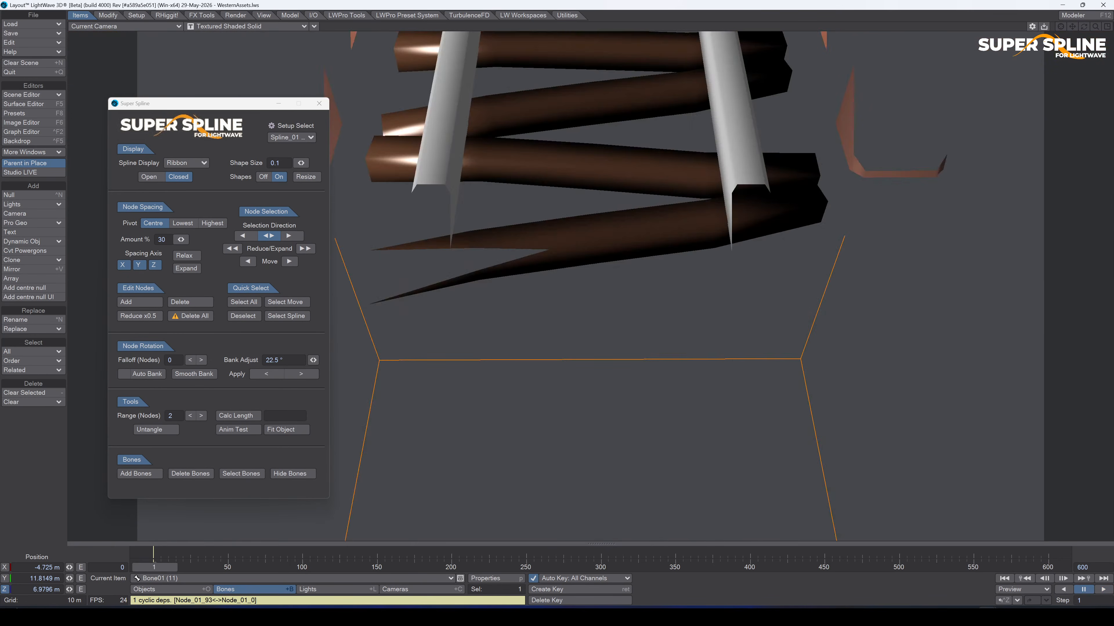
pyautogui.press('4')
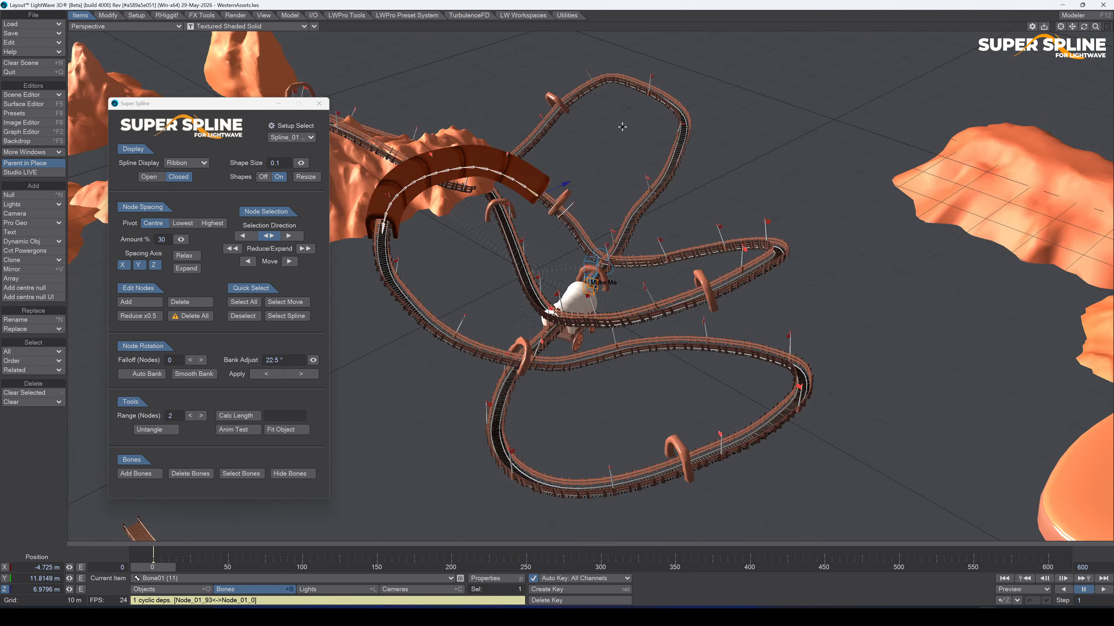
pyautogui.moveTo(1084, 27); pyautogui.dragTo(1008, 225)
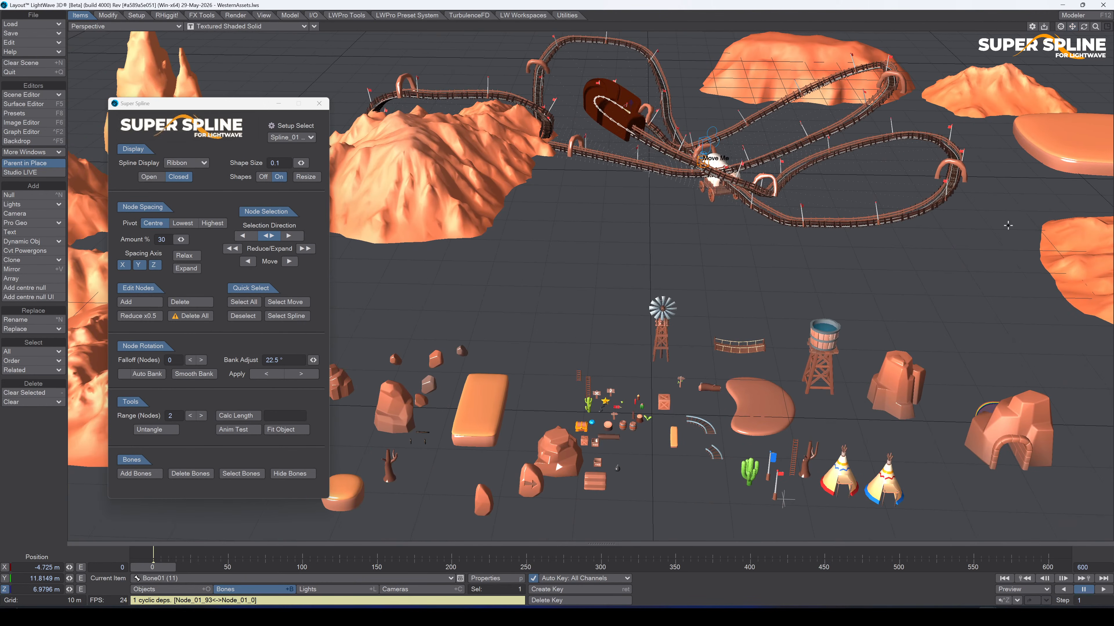
pyautogui.press('Down')
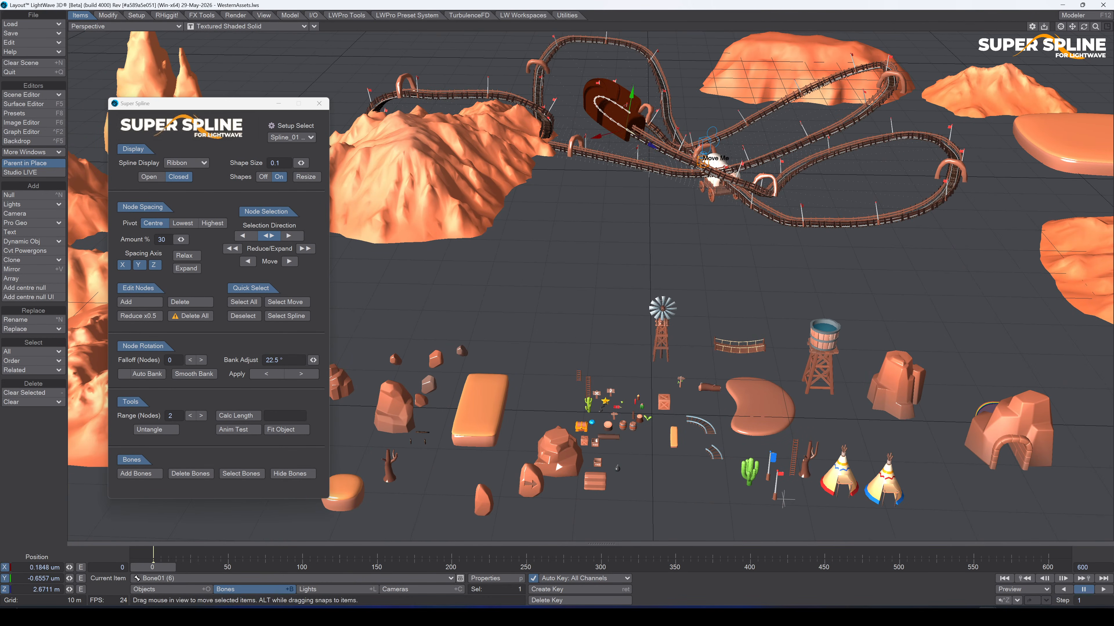
pyautogui.click(655, 344)
pyautogui.click(1084, 16)
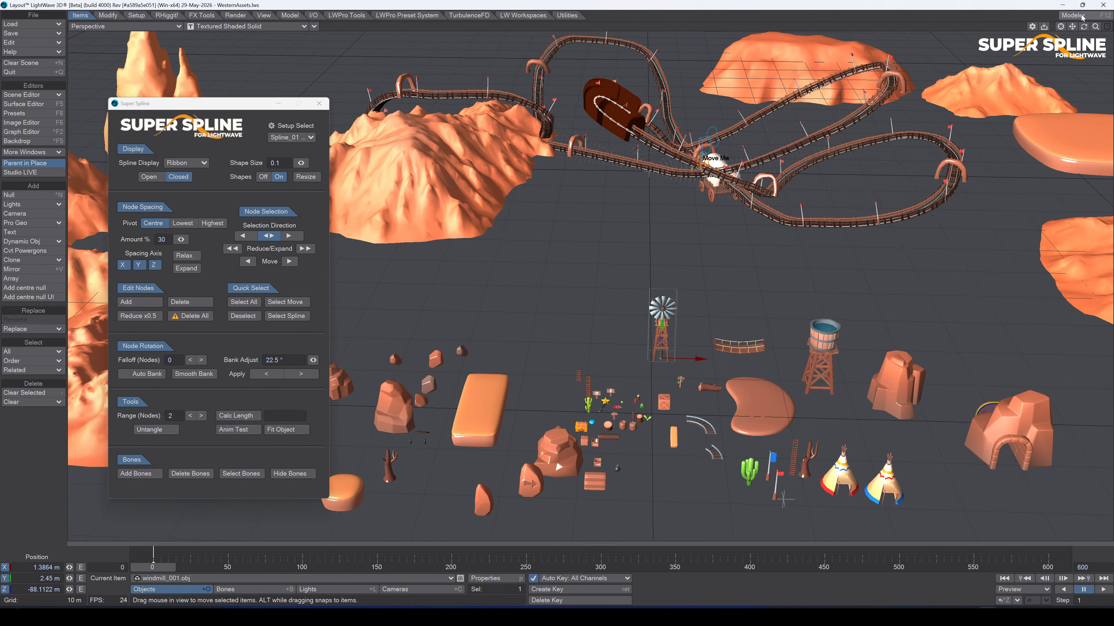
# Select the legs, cross braces and horizontal beam on one side of the windmill tower, including all their connected polygons.
pyautogui.press('a')
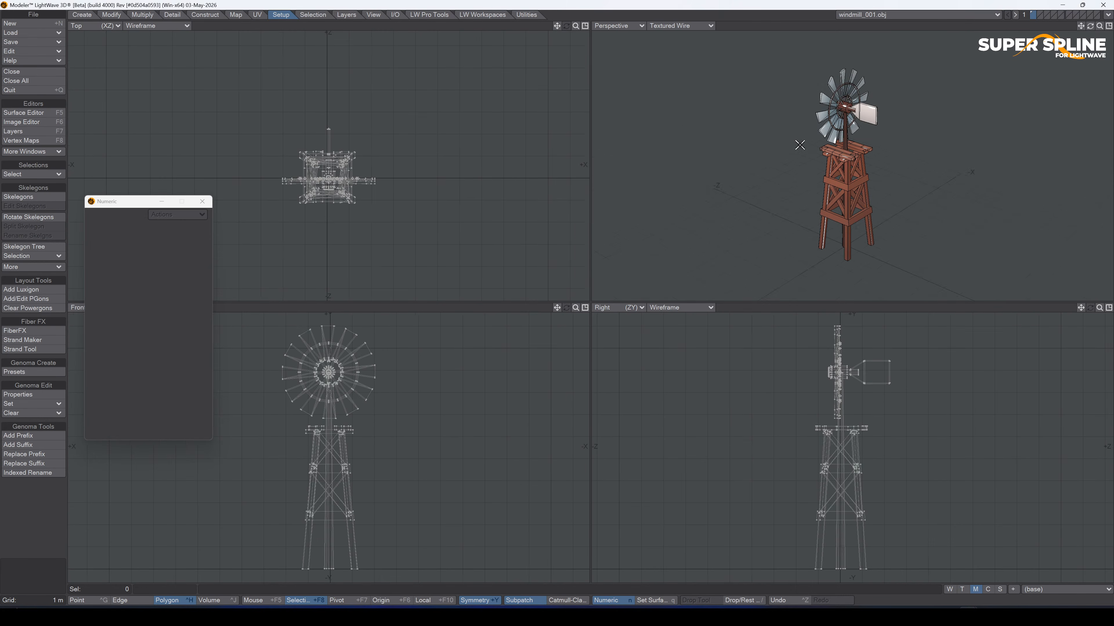
pyautogui.moveTo(1099, 26); pyautogui.dragTo(1077, 1)
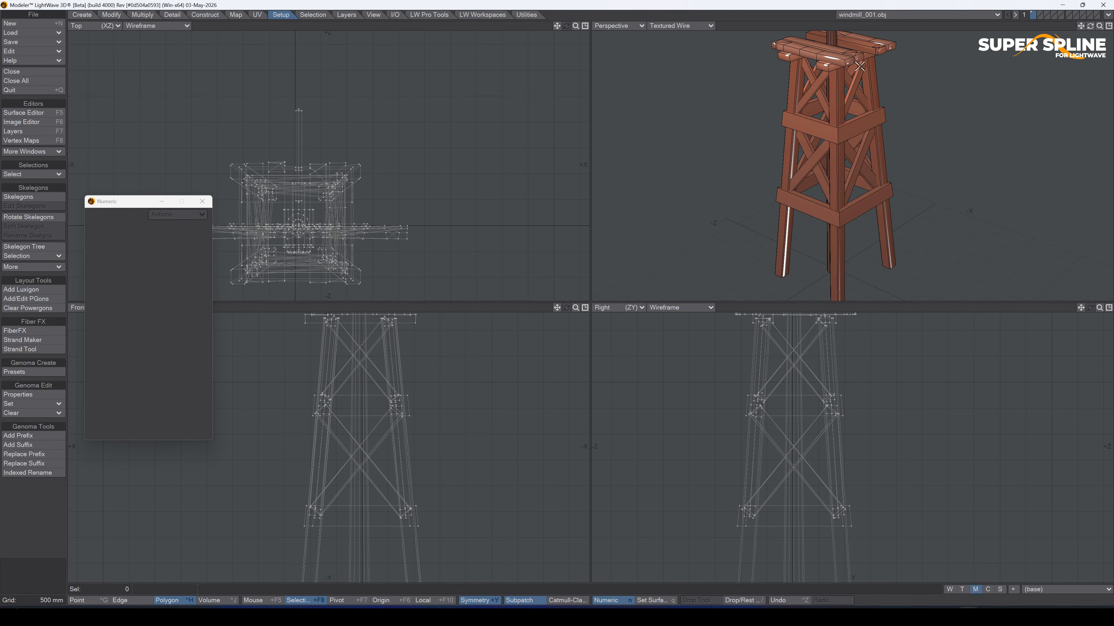
pyautogui.press('space')
pyautogui.press('space')
pyautogui.press('space')
pyautogui.click(833, 83)
pyautogui.keyDown('shift'); pyautogui.click(858, 82); pyautogui.keyUp('shift')
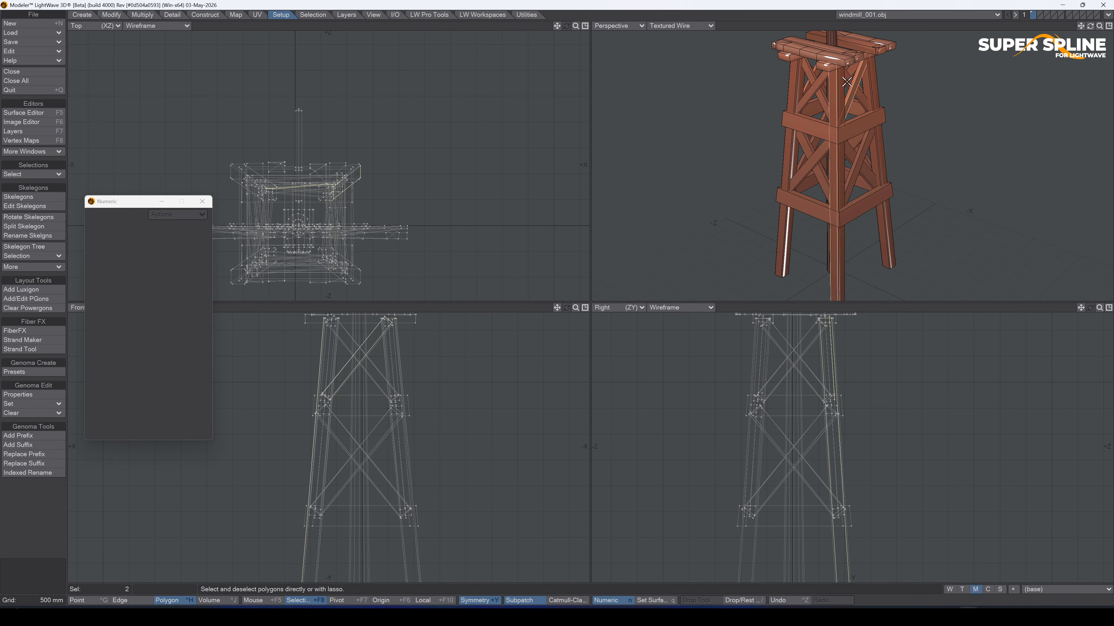
pyautogui.click(846, 81)
pyautogui.click(862, 118)
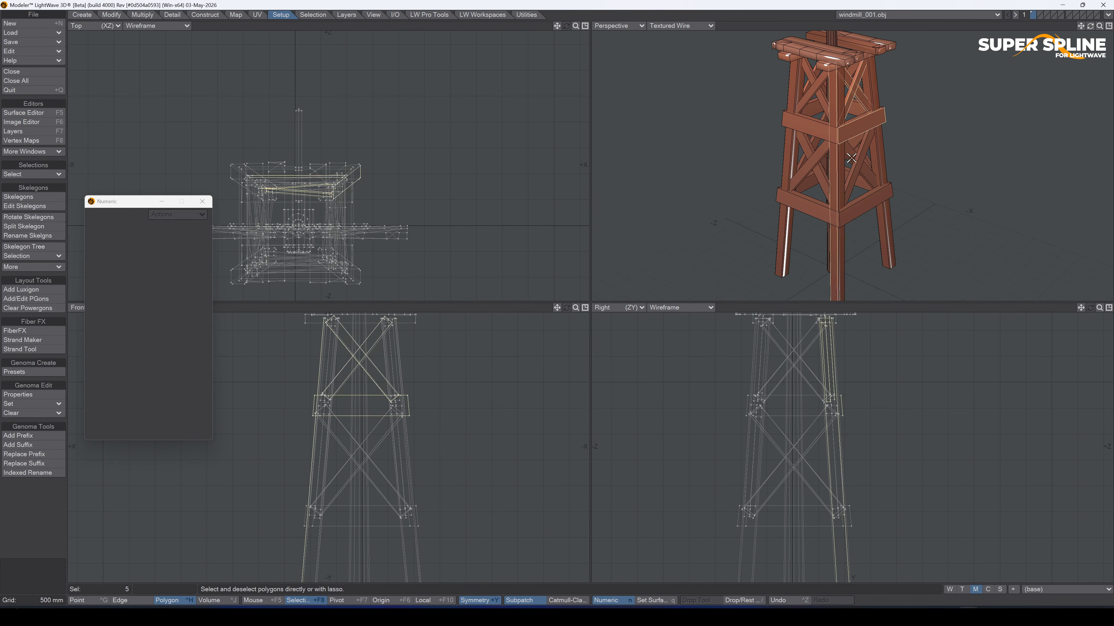
pyautogui.click(851, 159)
pyautogui.keyDown('shift'); pyautogui.click(861, 150); pyautogui.keyUp('shift')
pyautogui.keyDown('shift'); pyautogui.click(878, 145); pyautogui.keyUp('shift')
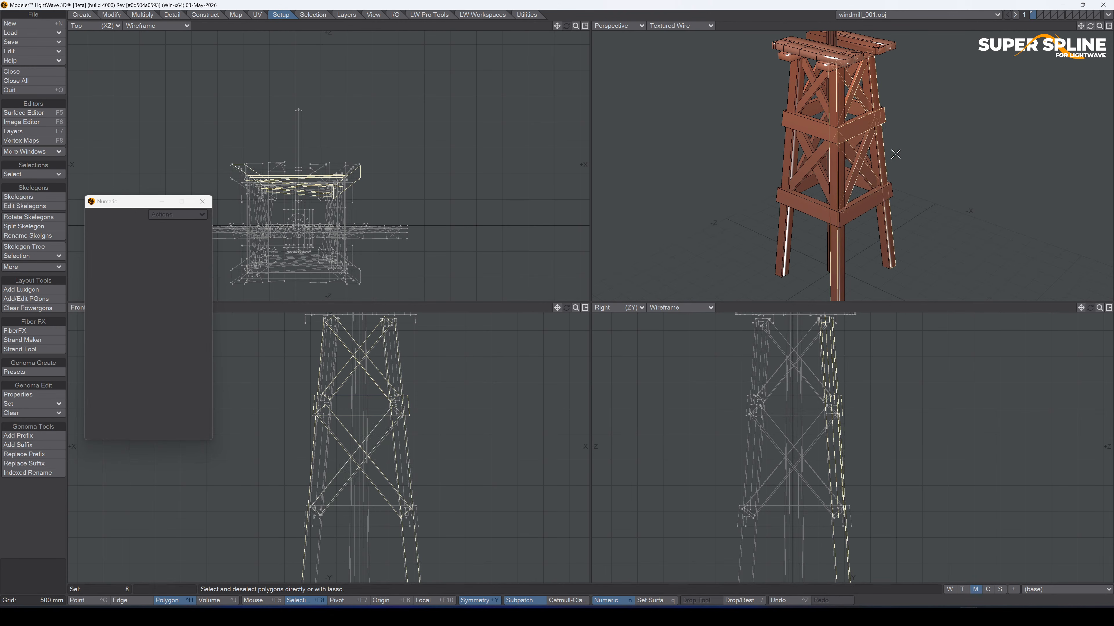
pyautogui.press(']')
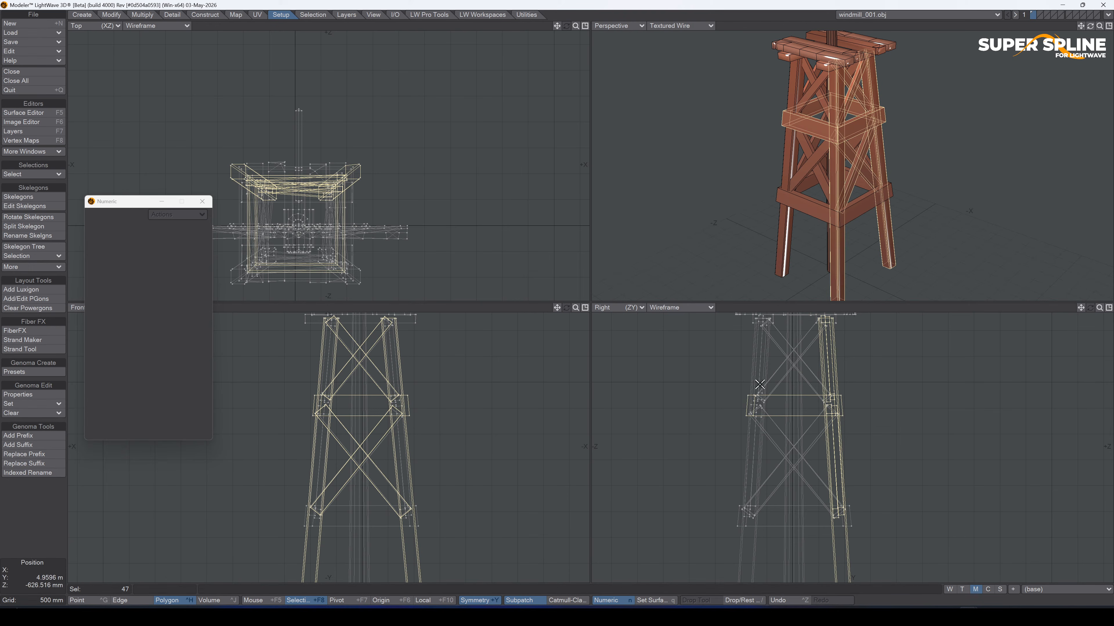
# Deselect the horizontal beams belonging to the tower's adjacent and opposite sides.
pyautogui.click(775, 401)
pyautogui.click(776, 401)
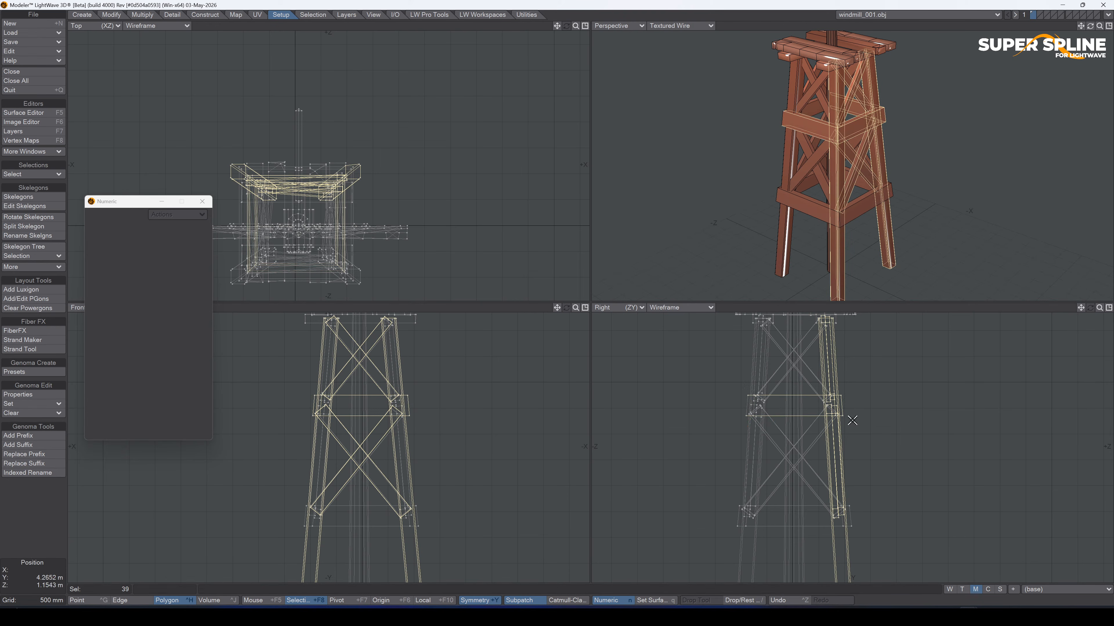
pyautogui.click(790, 400)
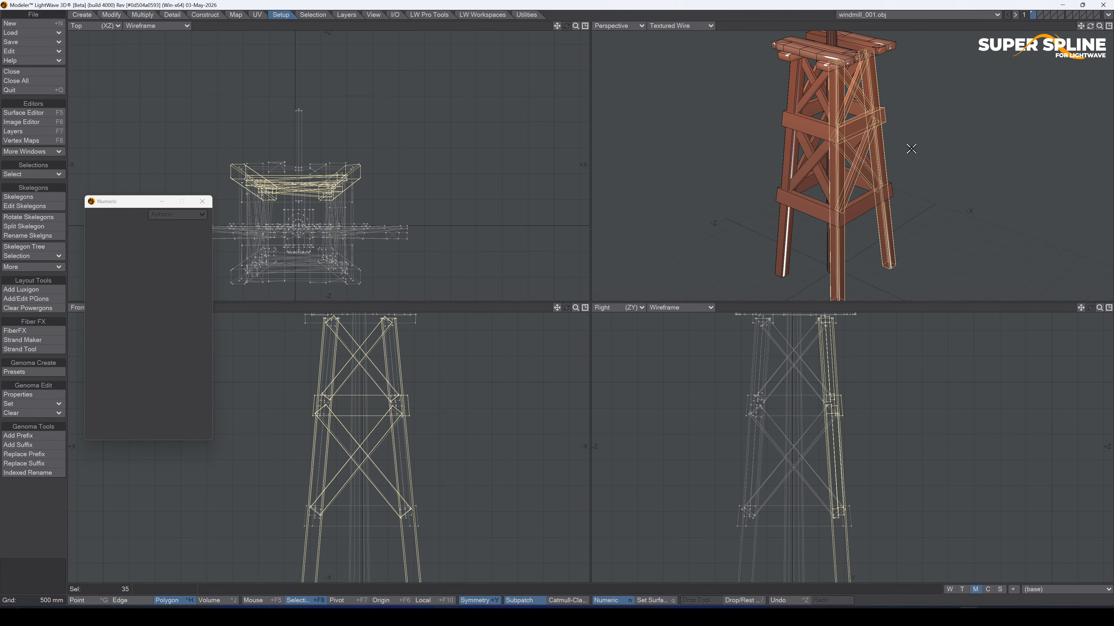
# Copy the selected tower side and paste it into a new object.
pyautogui.press('c')
pyautogui.hotkey('shift', 'n')
pyautogui.press('v')
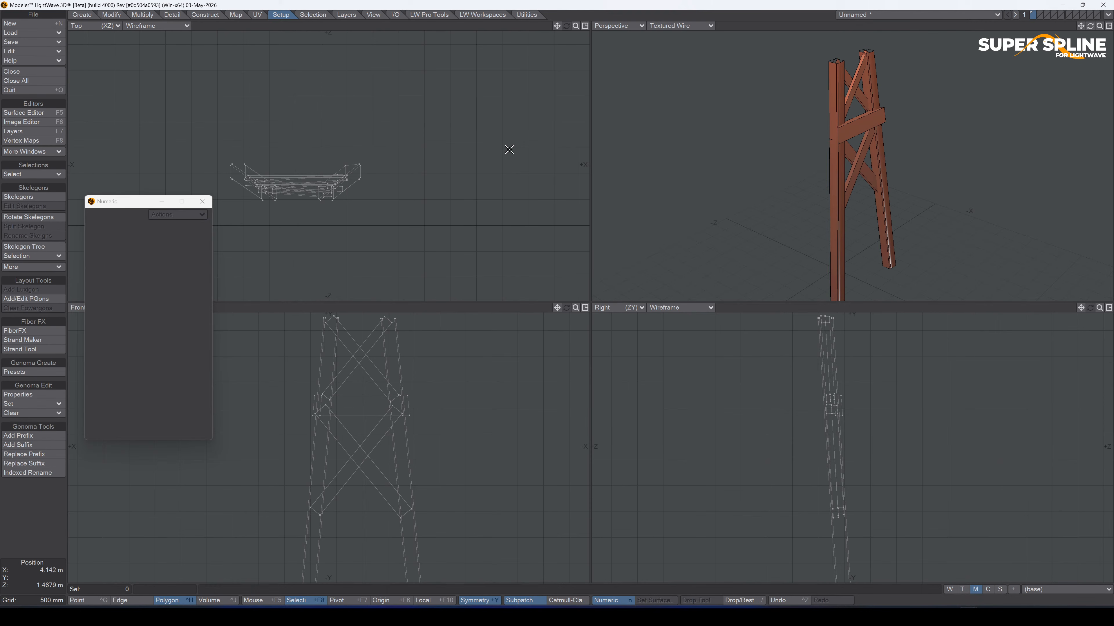
# Apply Rest On Ground to the support along Y, centred on all axes, with the negative sense.
pyautogui.press('a')
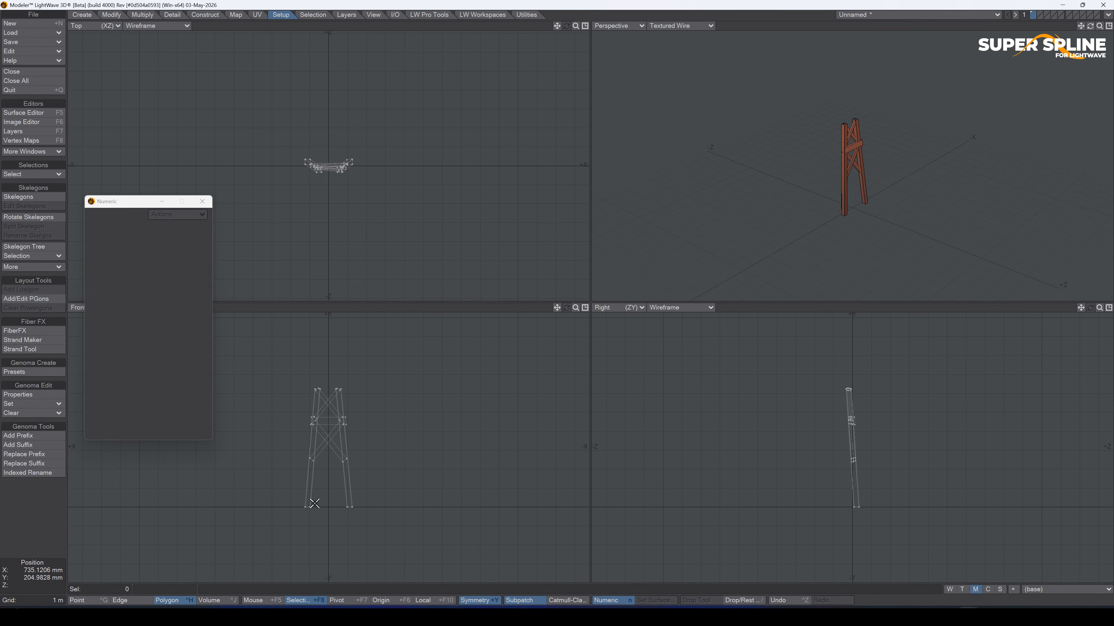
pyautogui.press('/')
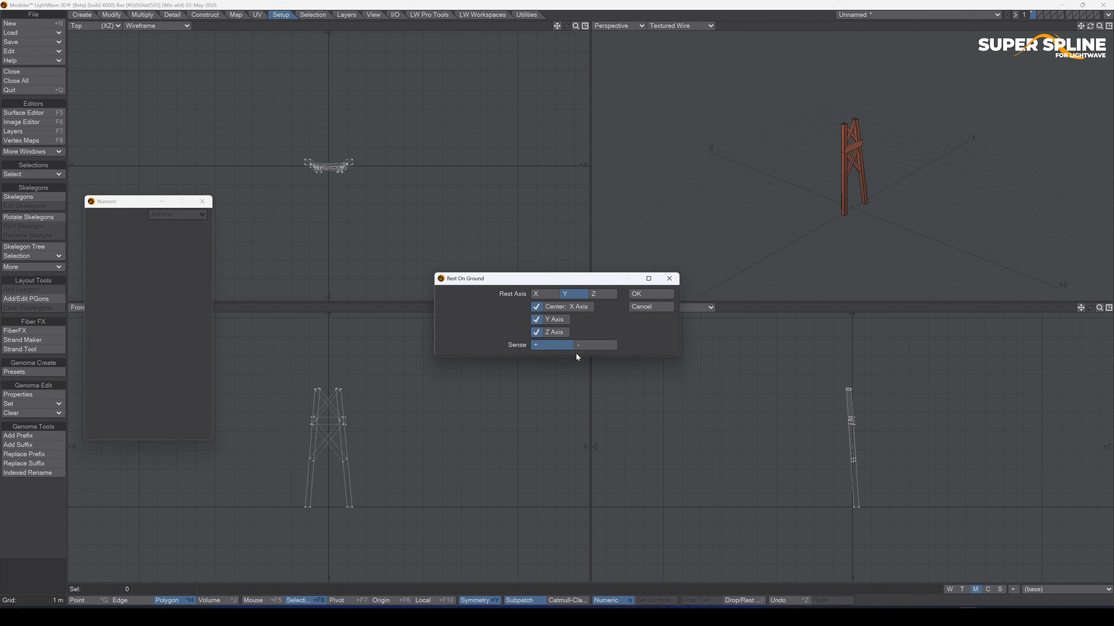
pyautogui.click(590, 345)
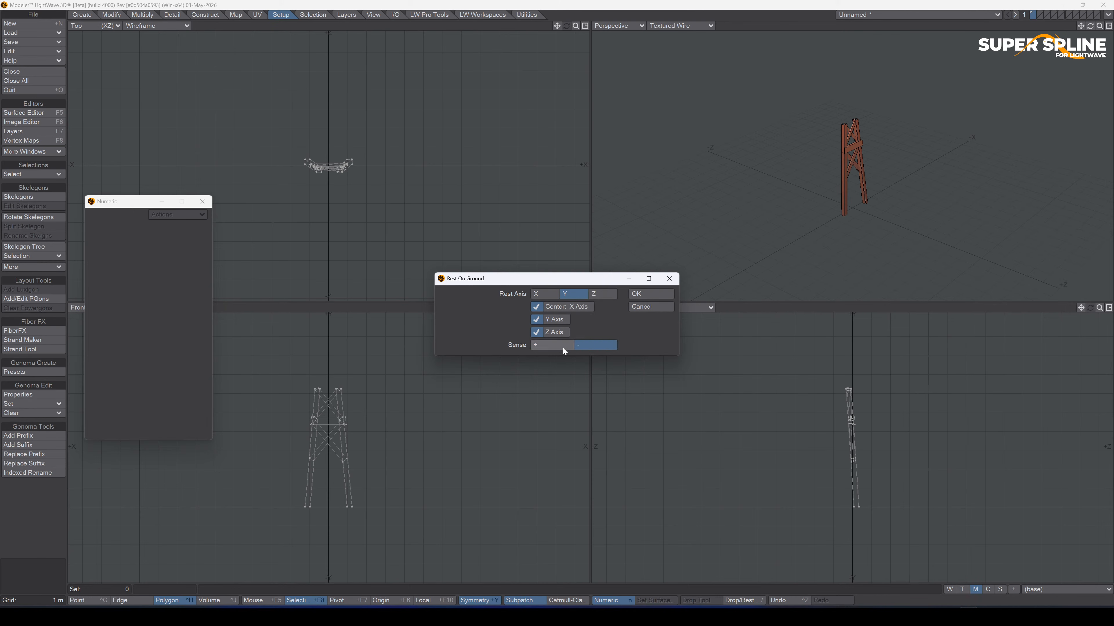
pyautogui.click(641, 293)
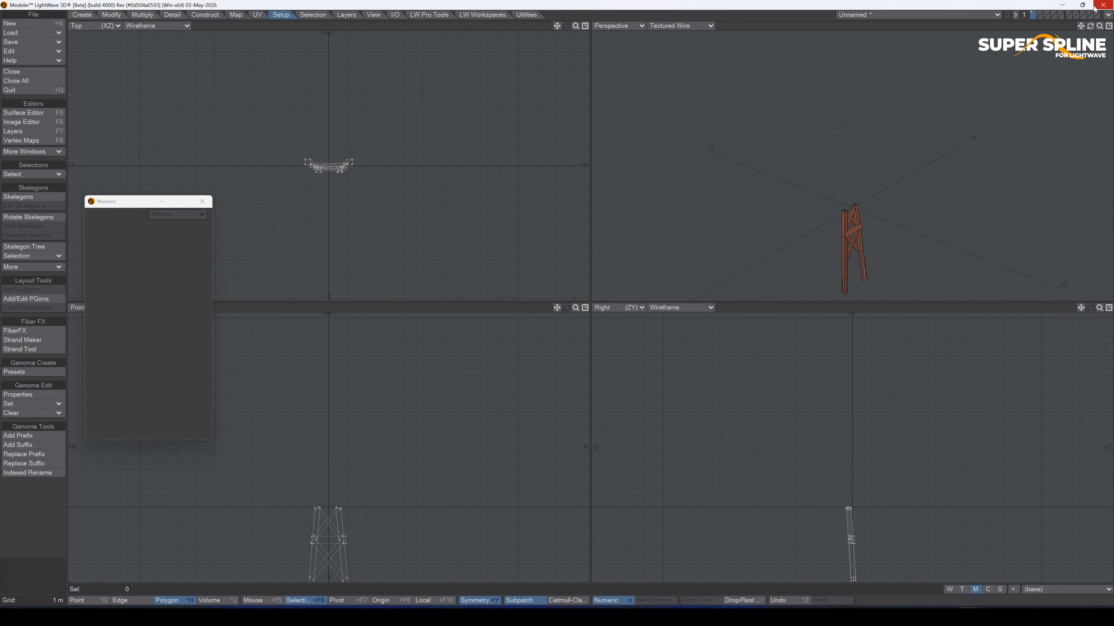
# Save the new object as woodensupports in the Objects folder and send it to Layout.
pyautogui.moveTo(1099, 26); pyautogui.dragTo(1022, 48)
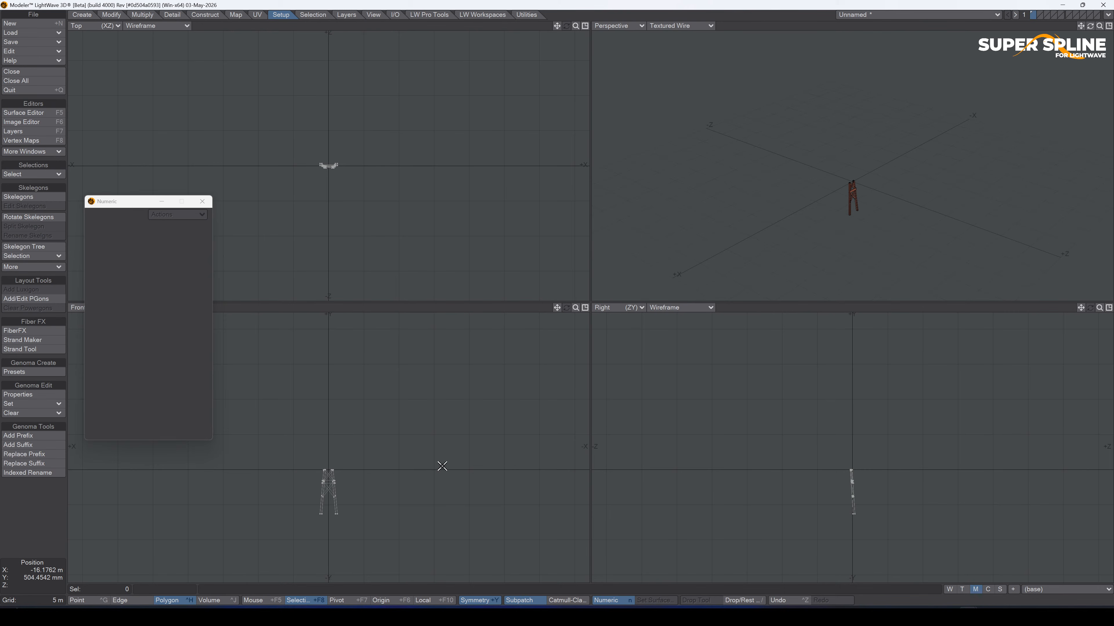
pyautogui.hotkey('shift', 's')
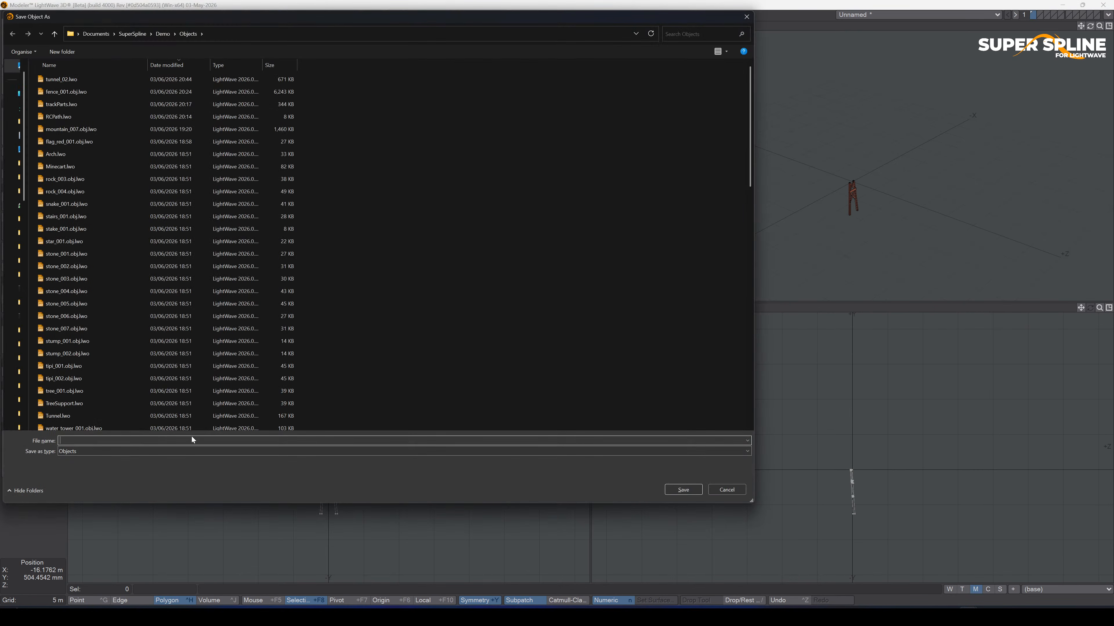
pyautogui.write('wooodensupports')
pyautogui.press('Return')
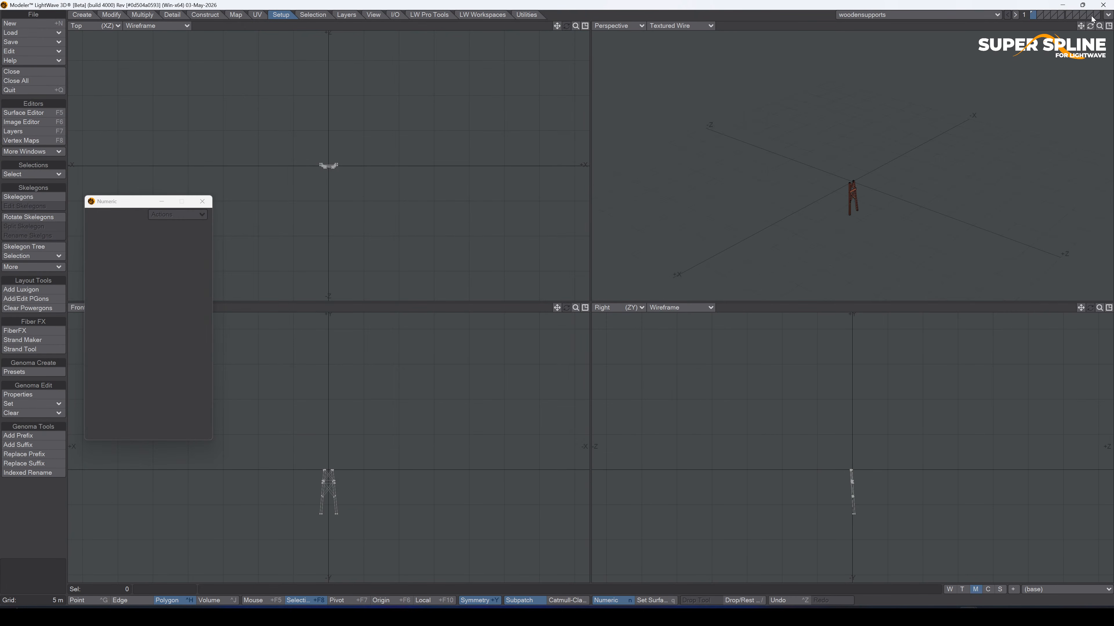
pyautogui.click(1107, 15)
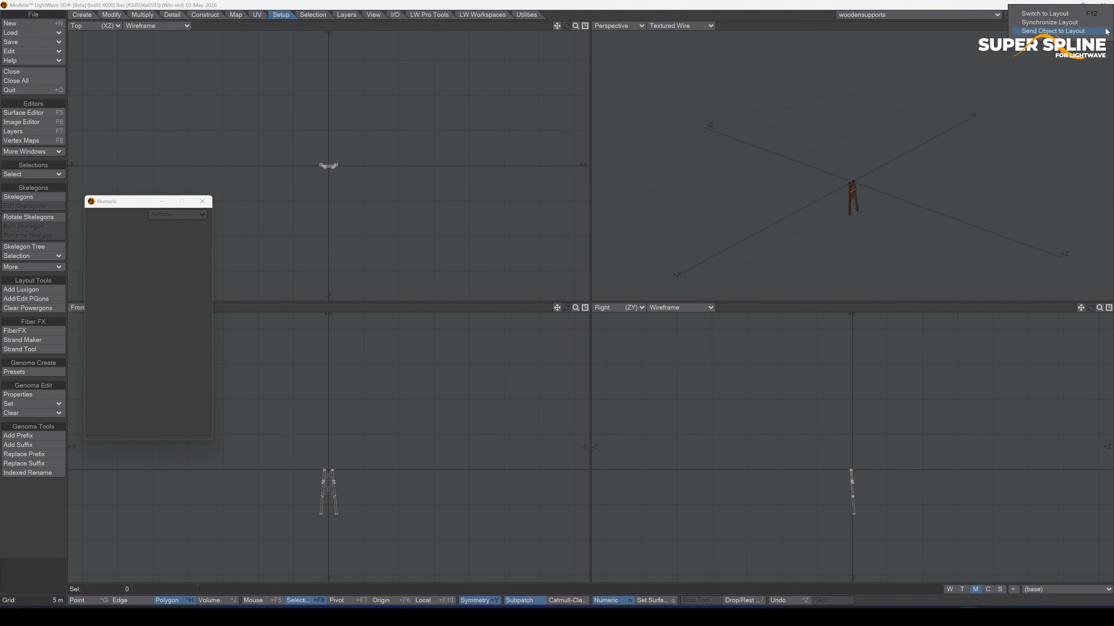
pyautogui.click(1105, 30)
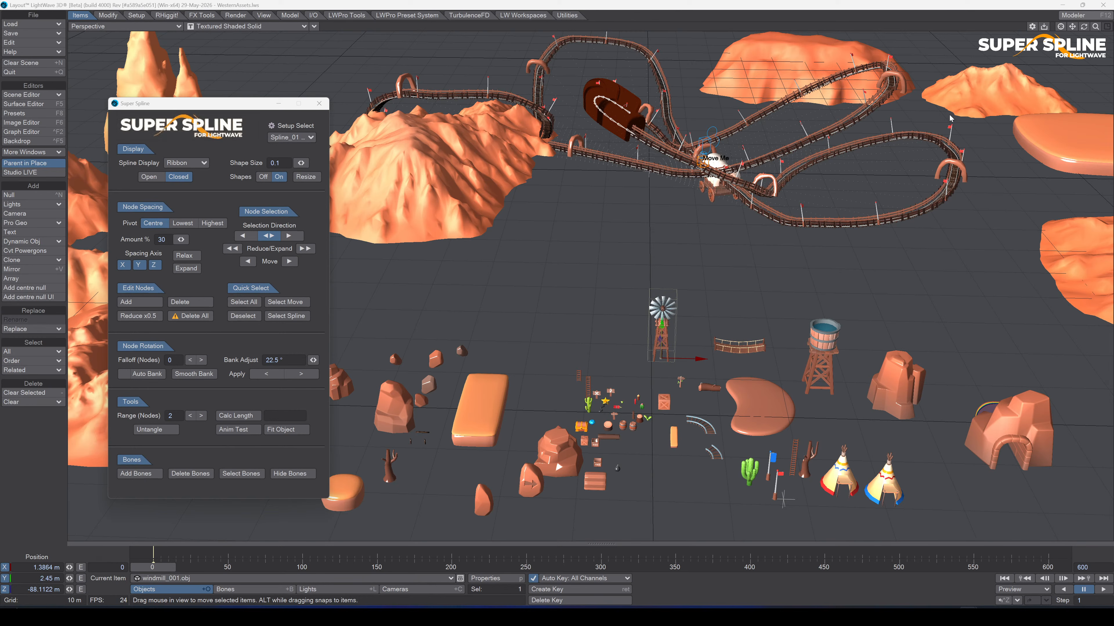
# Add an Instance Generator to the Spline_01 object and open its settings.
pyautogui.click(290, 316)
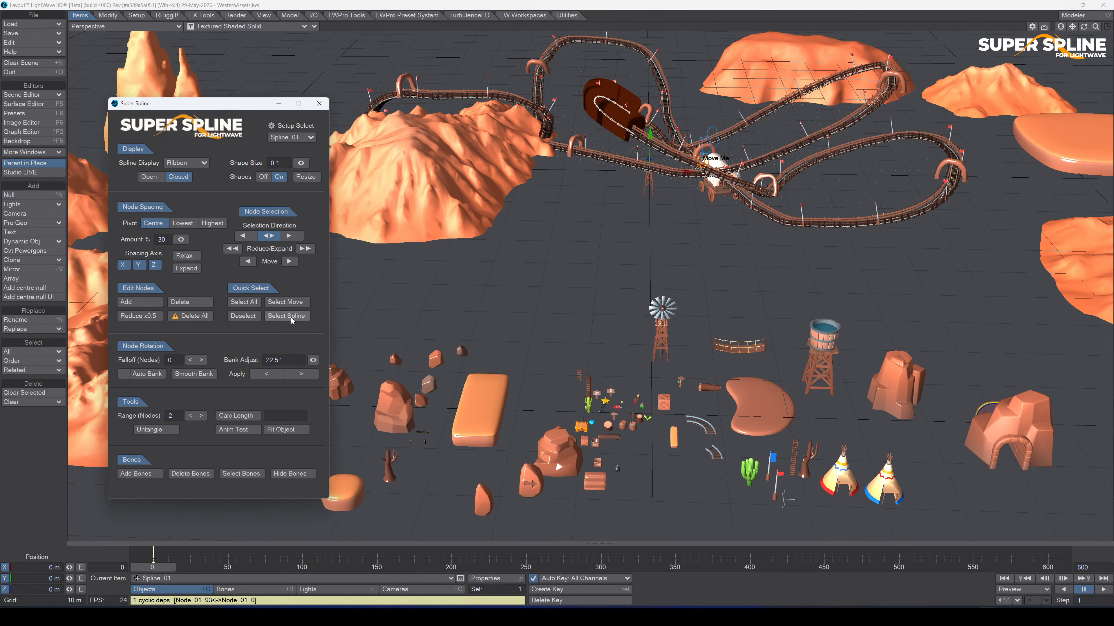
pyautogui.press('p')
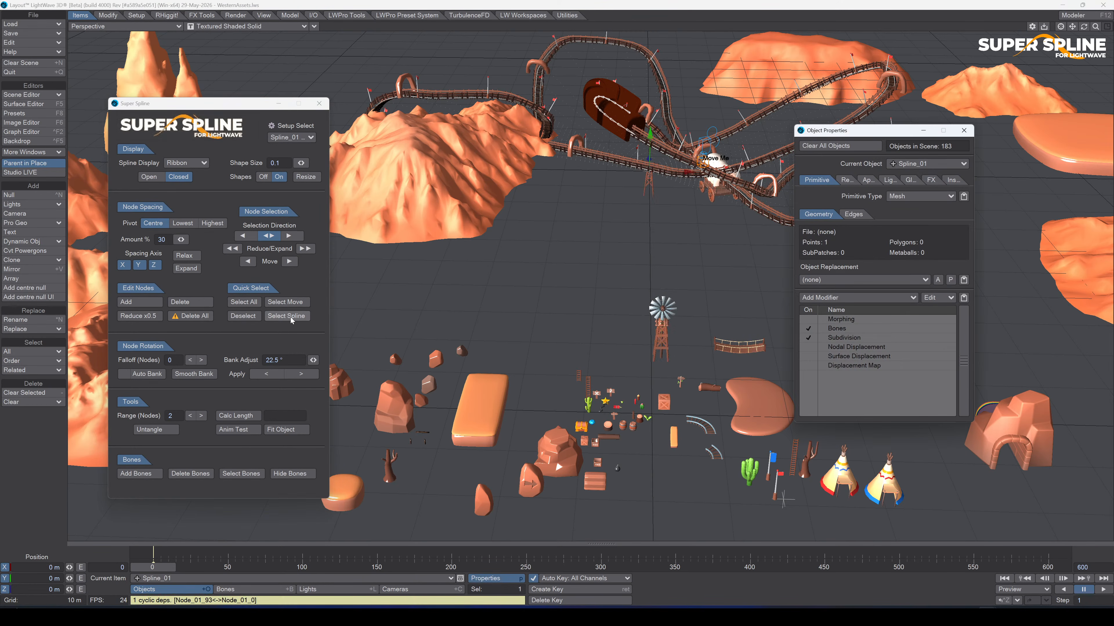
pyautogui.click(956, 180)
pyautogui.click(849, 194)
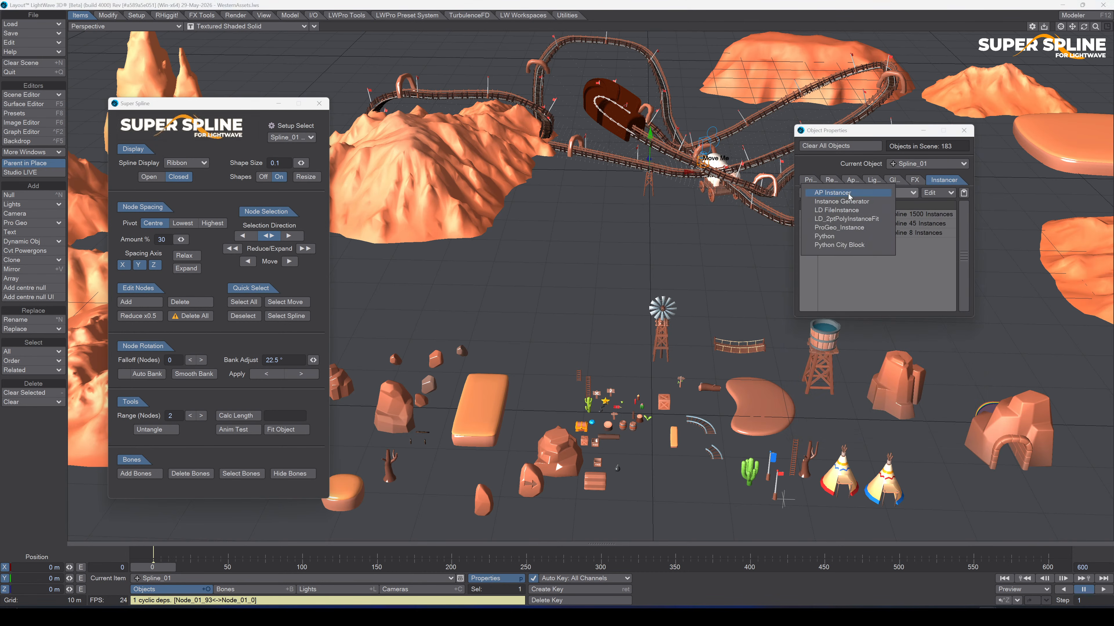
pyautogui.click(841, 201)
pyautogui.doubleClick(860, 242)
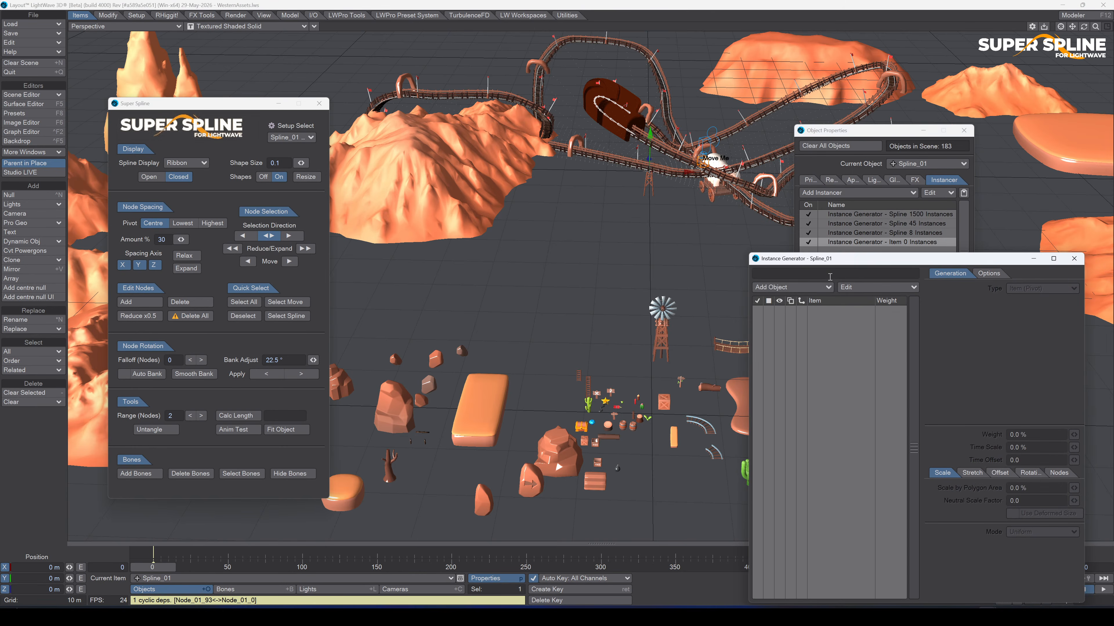
# Add the woodensupports object to the generator as an instance source and set its display mode to textured.
pyautogui.click(788, 286)
pyautogui.write('woo')
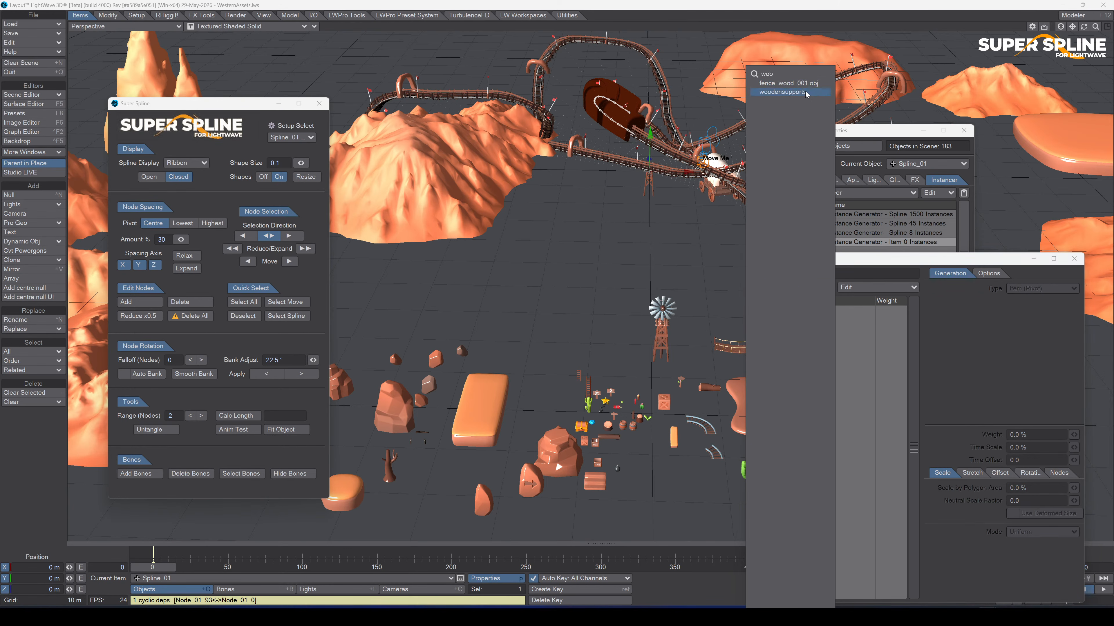
pyautogui.click(806, 94)
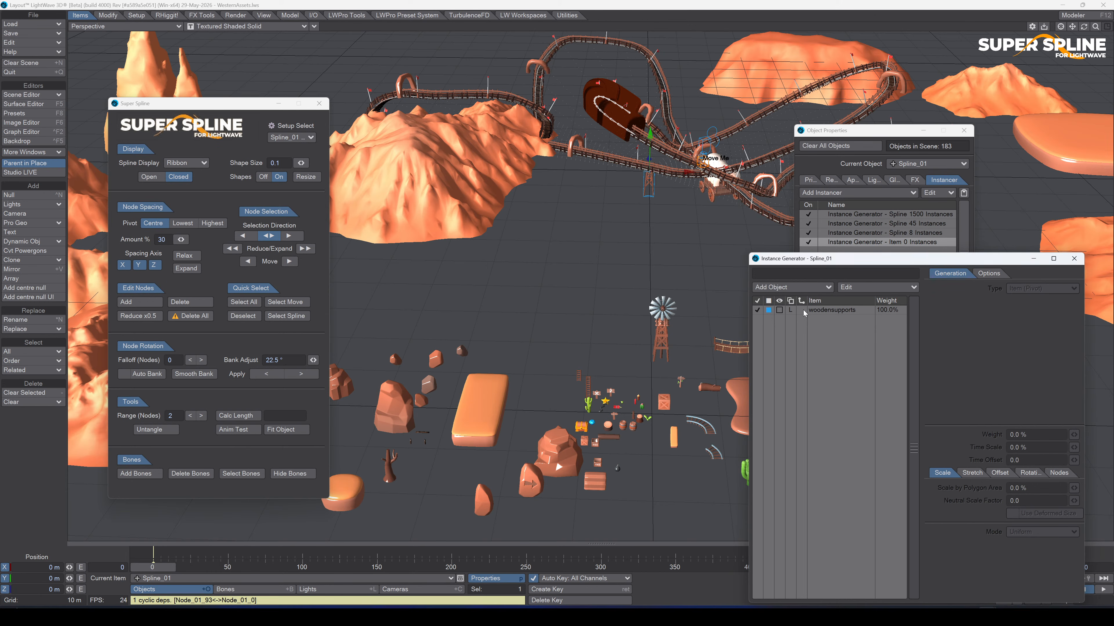
pyautogui.click(780, 310)
pyautogui.click(789, 346)
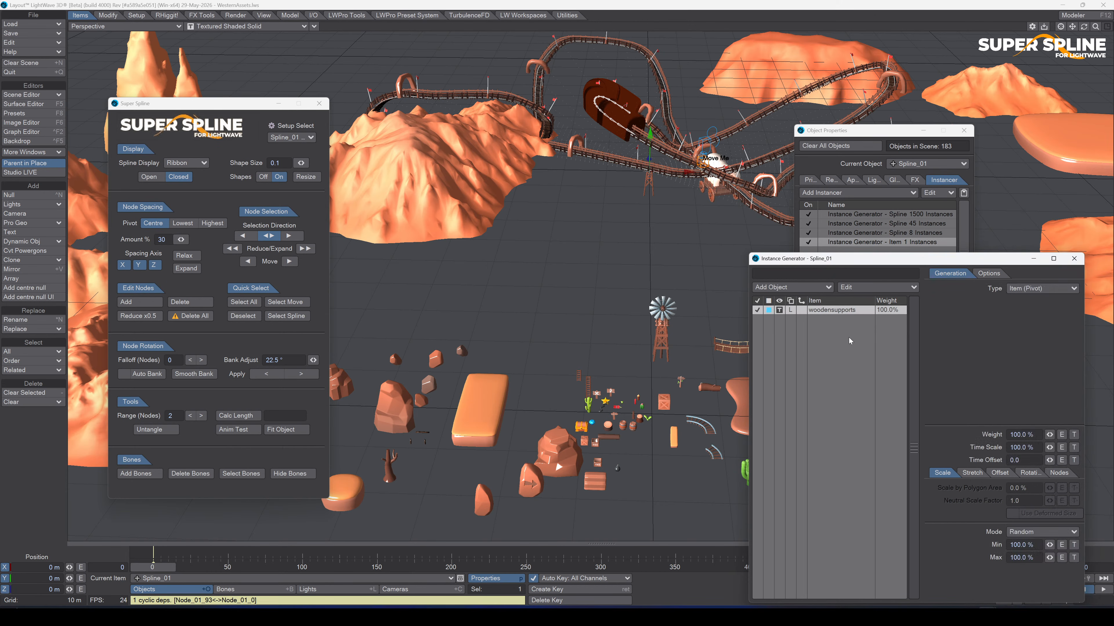
# Set the woodensupports instancing type to Spline and distribute 21 instances along the track.
pyautogui.click(1026, 289)
pyautogui.click(1026, 363)
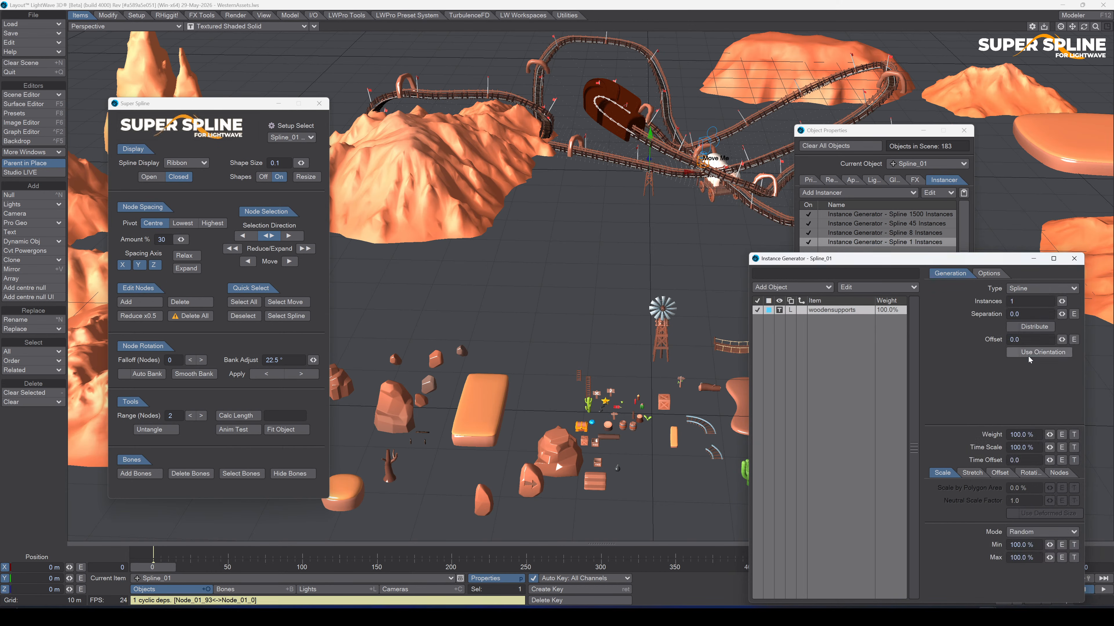
pyautogui.click(1031, 327)
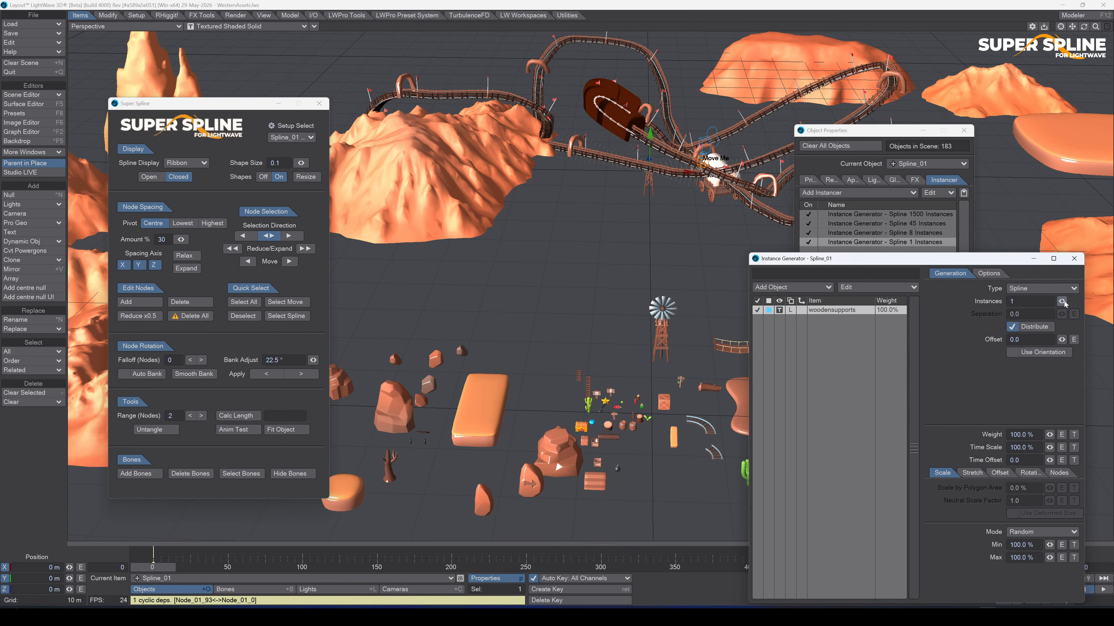
pyautogui.moveTo(1064, 303); pyautogui.dragTo(1086, 304)
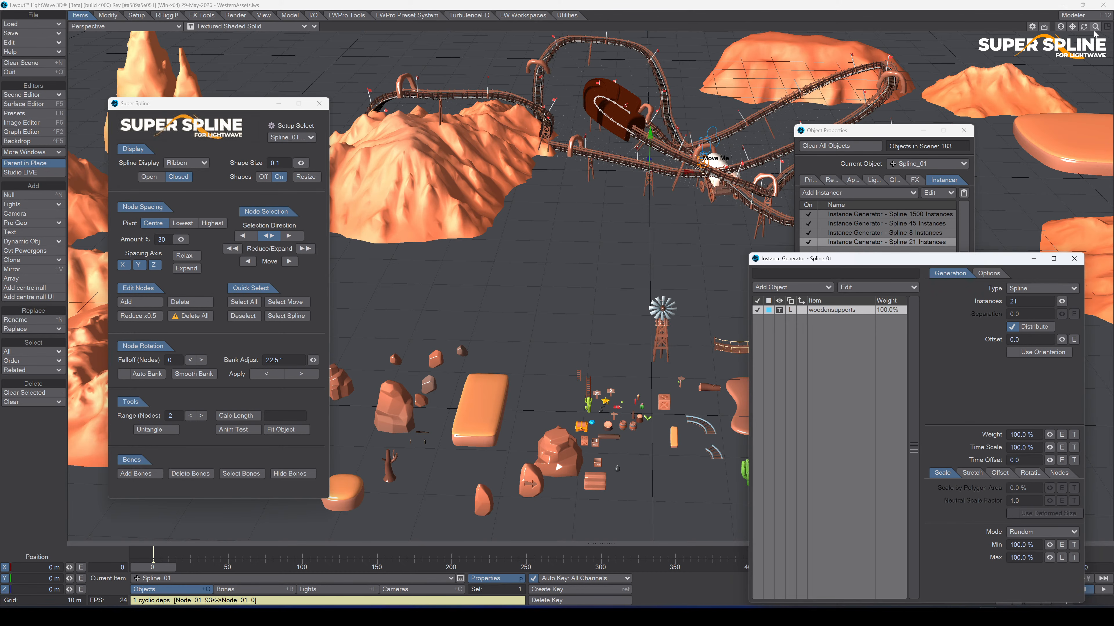
# Move mountain_003 beneath the raised outer track loop, to about X -10.7 m and Z 36.7 m.
pyautogui.moveTo(1084, 26); pyautogui.dragTo(1003, 30)
pyautogui.moveTo(1071, 26); pyautogui.dragTo(977, 7)
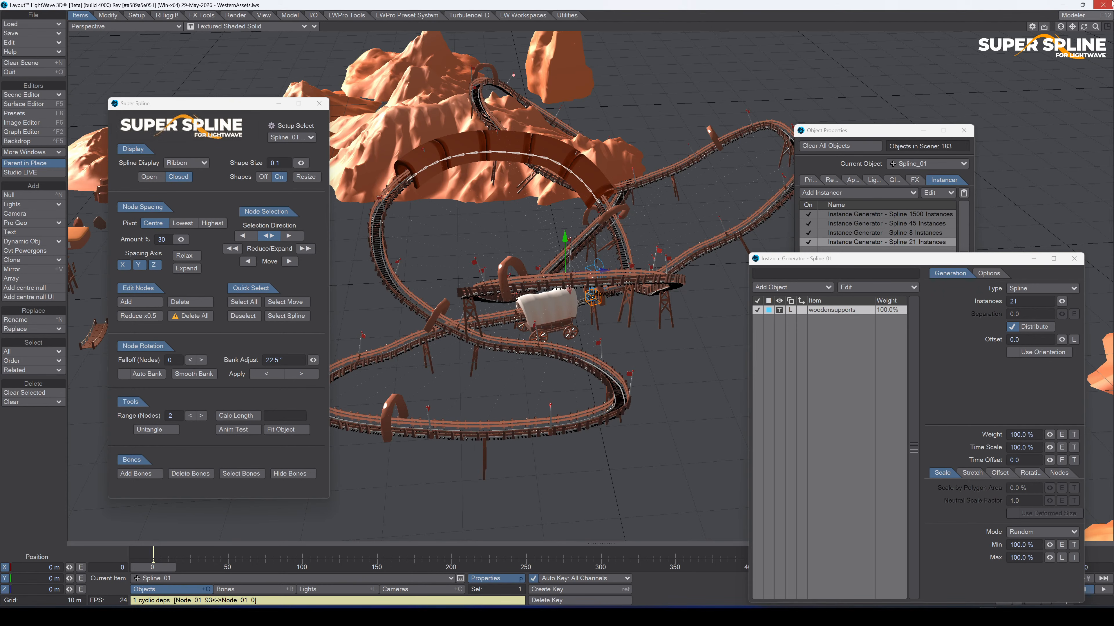
pyautogui.moveTo(1083, 27); pyautogui.dragTo(975, 52)
pyautogui.click(396, 92)
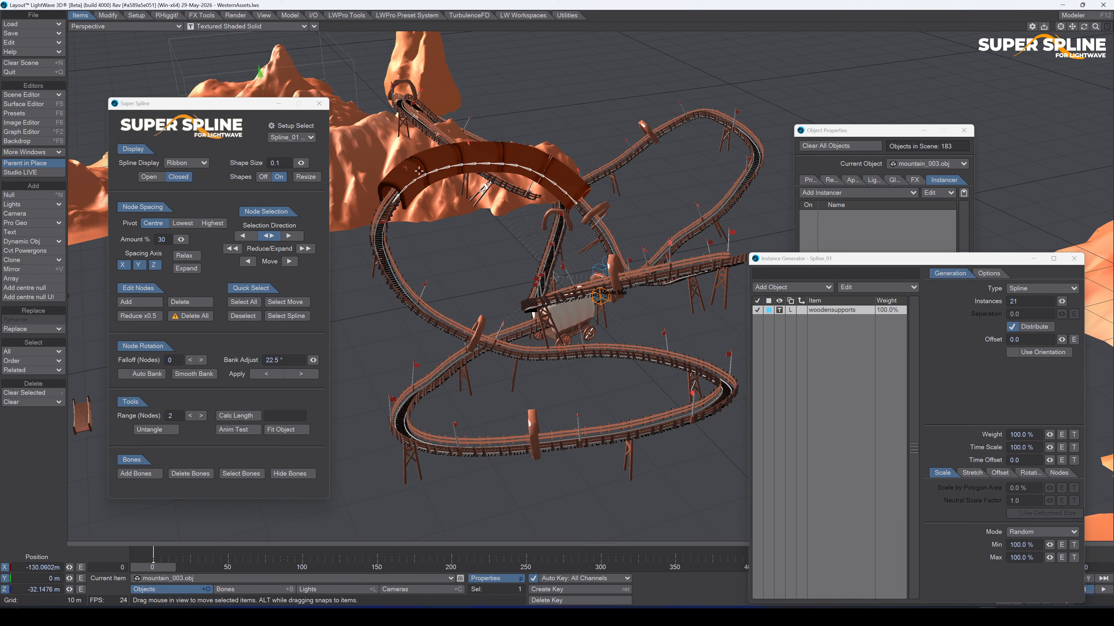
pyautogui.moveTo(419, 170); pyautogui.dragTo(719, 254)
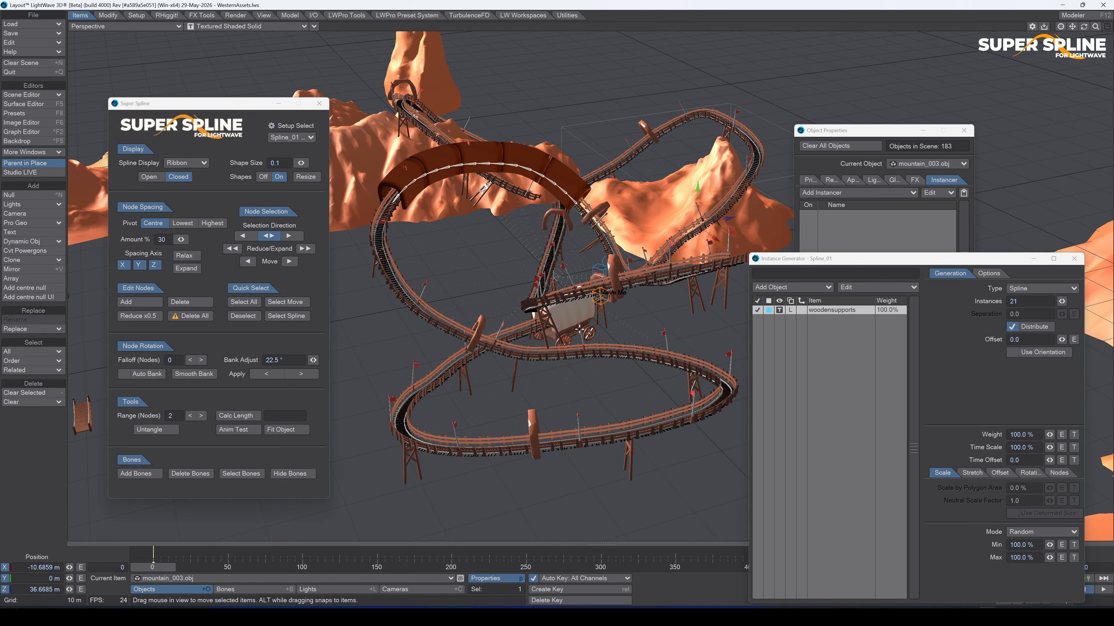
# Move mountain_004 under the tunnel section to about X -8.4 m, Z -41.1 m and turn its heading to about -75.7°.
pyautogui.moveTo(1084, 26)
pyautogui.mouseDown()
pyautogui.moveTo(1109, 27)
pyautogui.moveTo(1072, 28)
pyautogui.mouseUp()
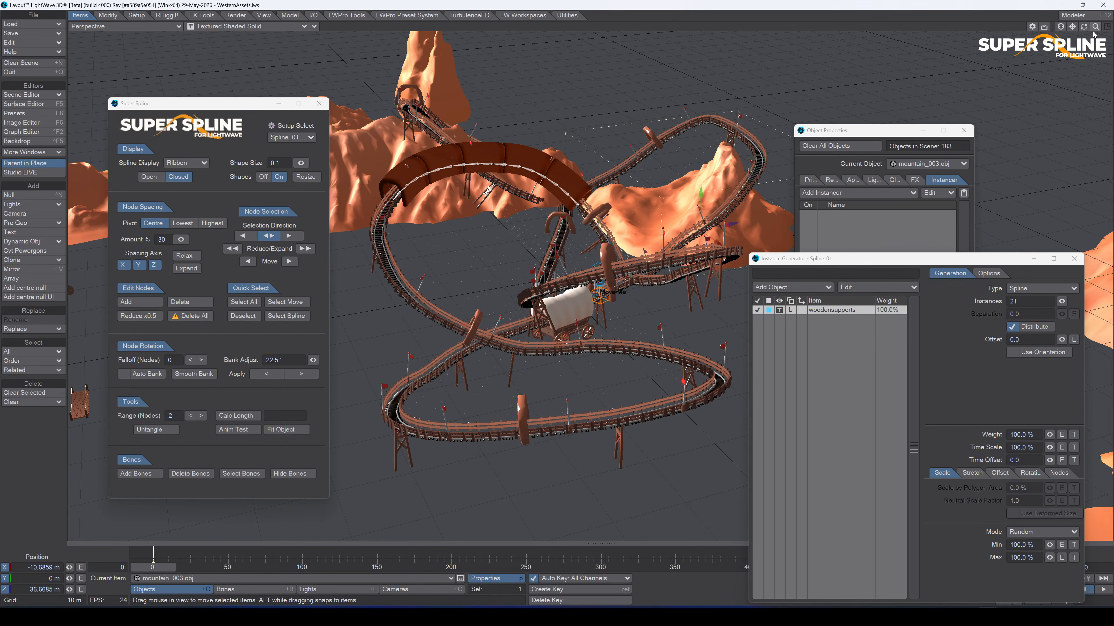
pyautogui.moveTo(1084, 27); pyautogui.dragTo(892, 99)
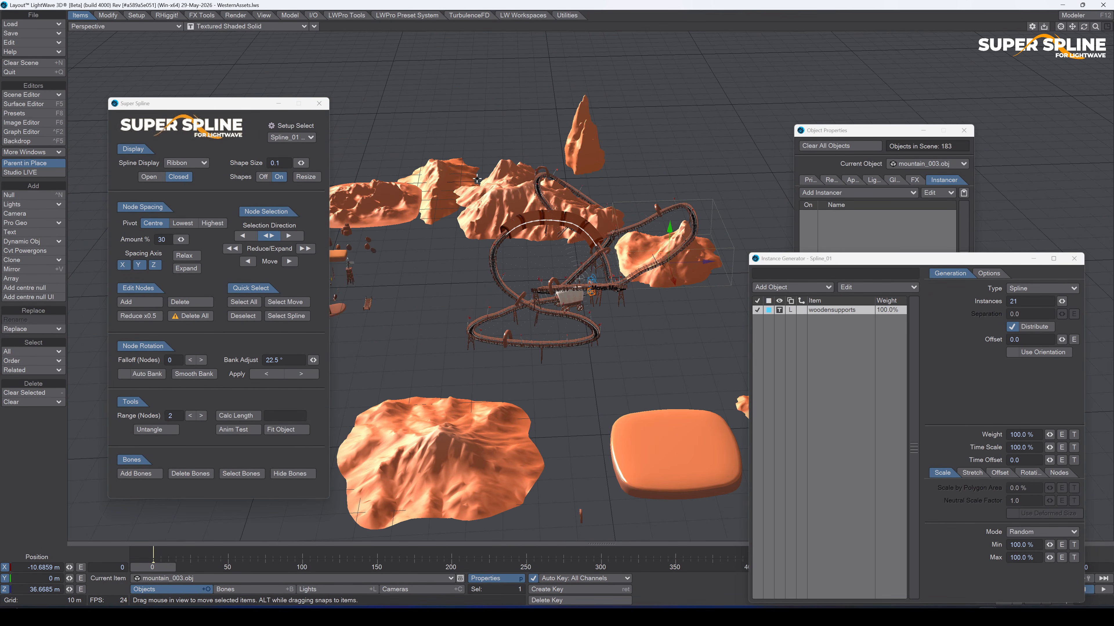
pyautogui.click(497, 187)
pyautogui.moveTo(498, 187); pyautogui.dragTo(465, 236)
pyautogui.press('y')
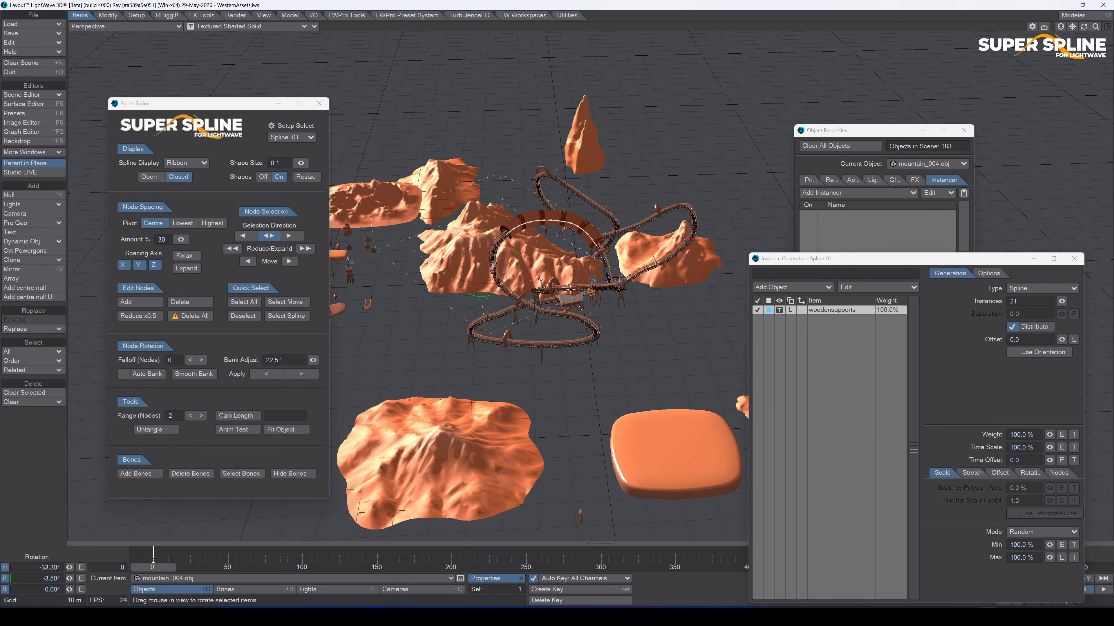
pyautogui.moveTo(532, 261)
pyautogui.mouseDown()
pyautogui.moveTo(509, 264)
pyautogui.moveTo(539, 274)
pyautogui.moveTo(516, 273)
pyautogui.mouseUp()
pyautogui.press('t')
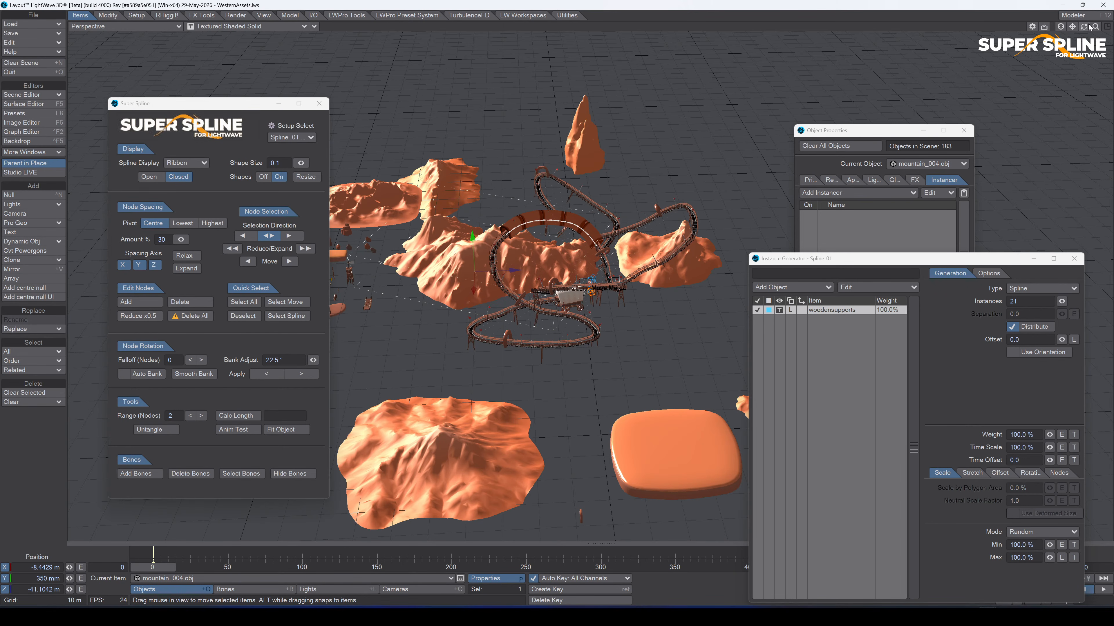
pyautogui.moveTo(1095, 26); pyautogui.dragTo(894, 32)
pyautogui.press('y')
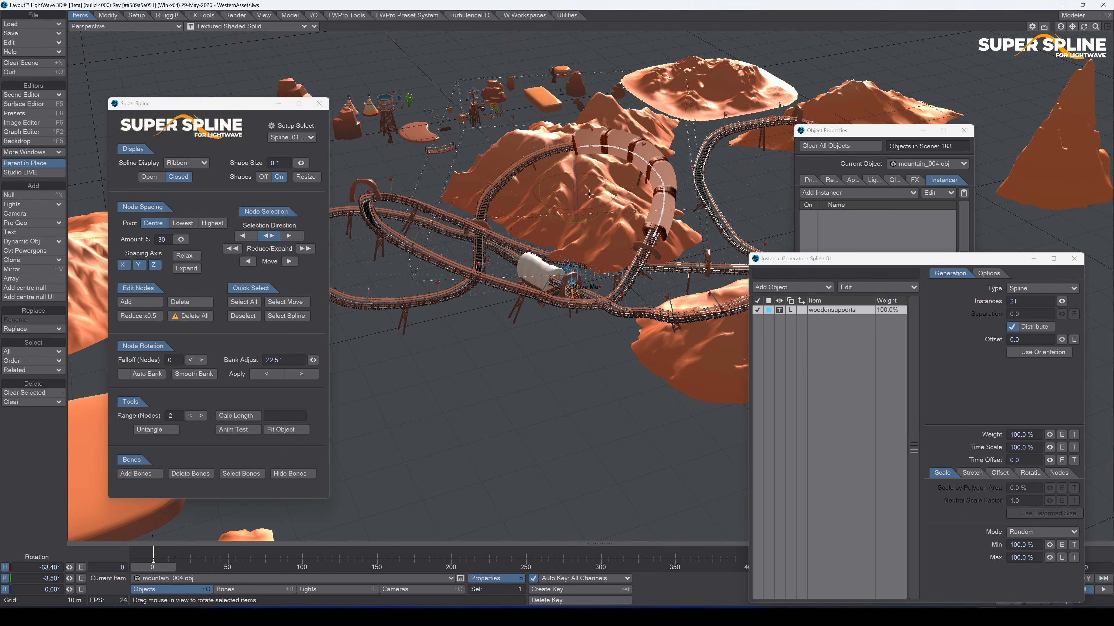
pyautogui.moveTo(619, 193); pyautogui.dragTo(576, 194)
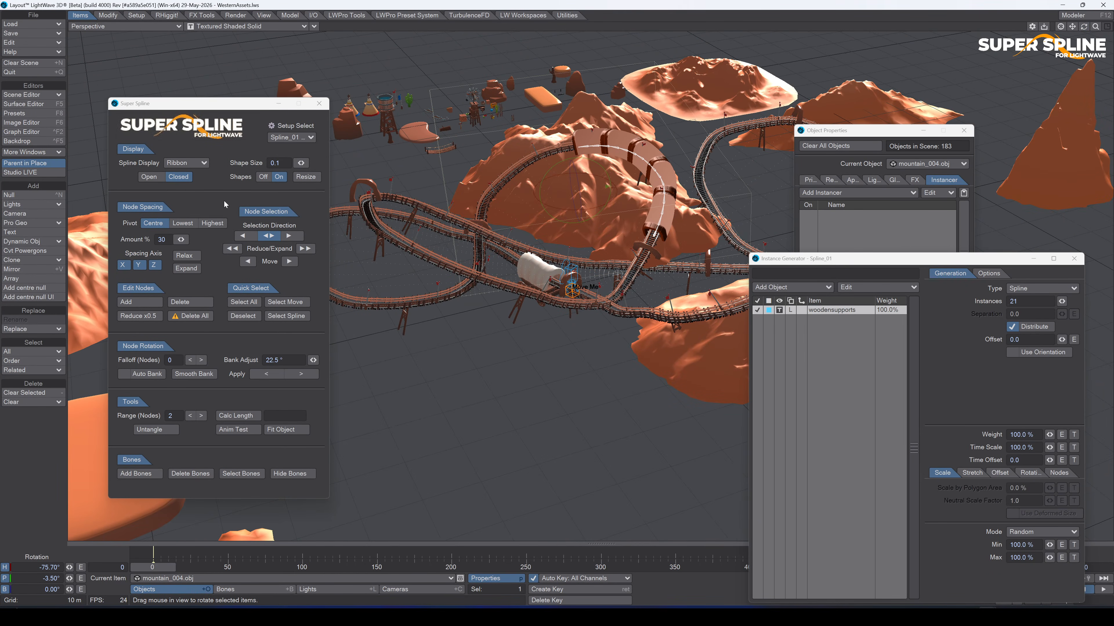
# Display the track spline as a ribbon and turn its node shapes on.
pyautogui.click(183, 162)
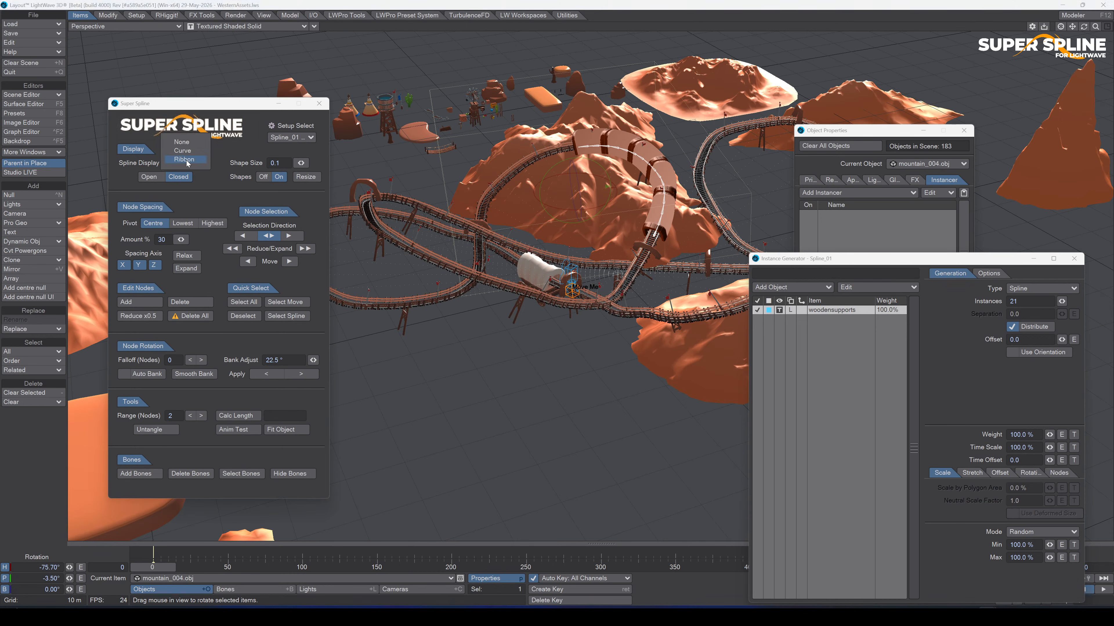
pyautogui.click(183, 160)
pyautogui.click(263, 177)
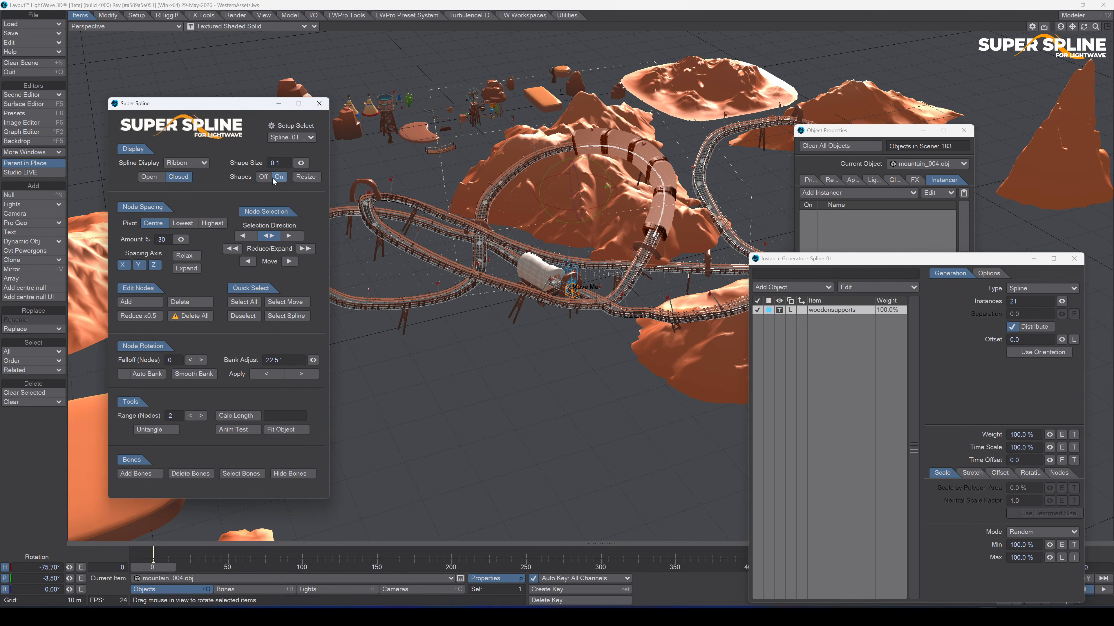
pyautogui.click(279, 177)
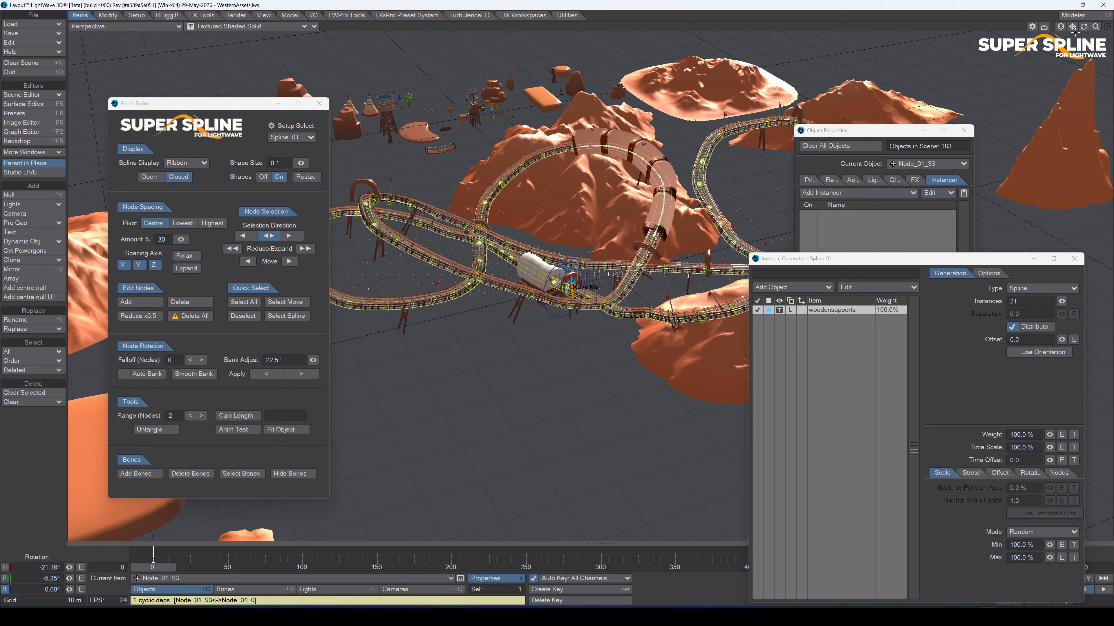
# Select the five consecutive spline nodes around the track's tight end bend and bank them by about -38.1°.
pyautogui.moveTo(1084, 26)
pyautogui.mouseDown()
pyautogui.moveTo(1072, 27)
pyautogui.moveTo(1094, 27)
pyautogui.moveTo(1072, 26)
pyautogui.mouseUp()
pyautogui.moveTo(245, 103); pyautogui.dragTo(135, 170)
pyautogui.moveTo(1084, 26); pyautogui.dragTo(583, 578)
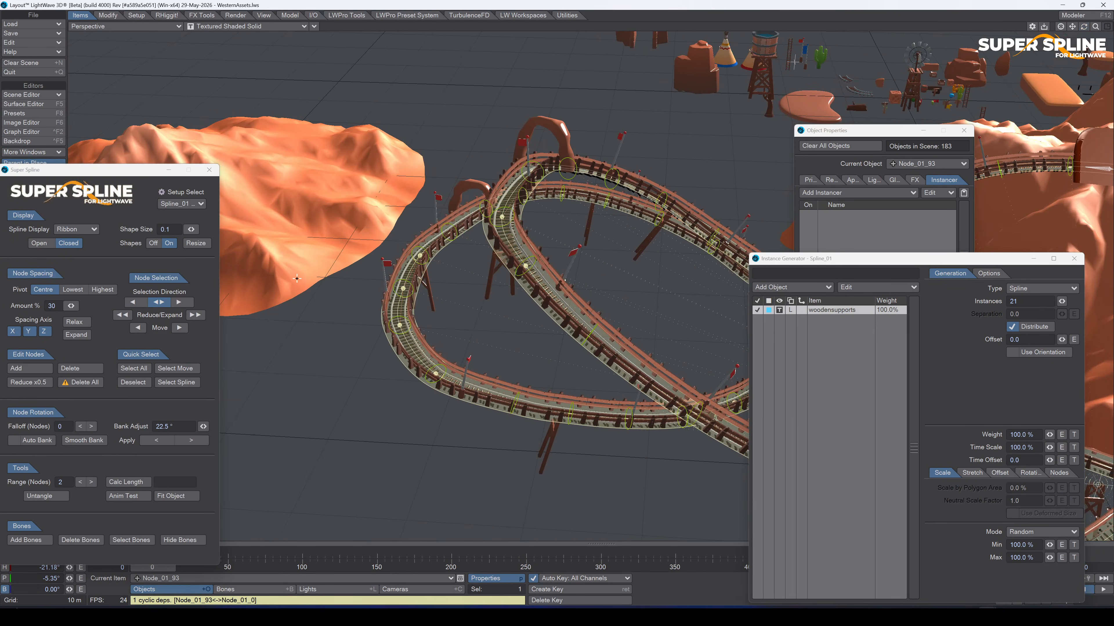
pyautogui.click(402, 285)
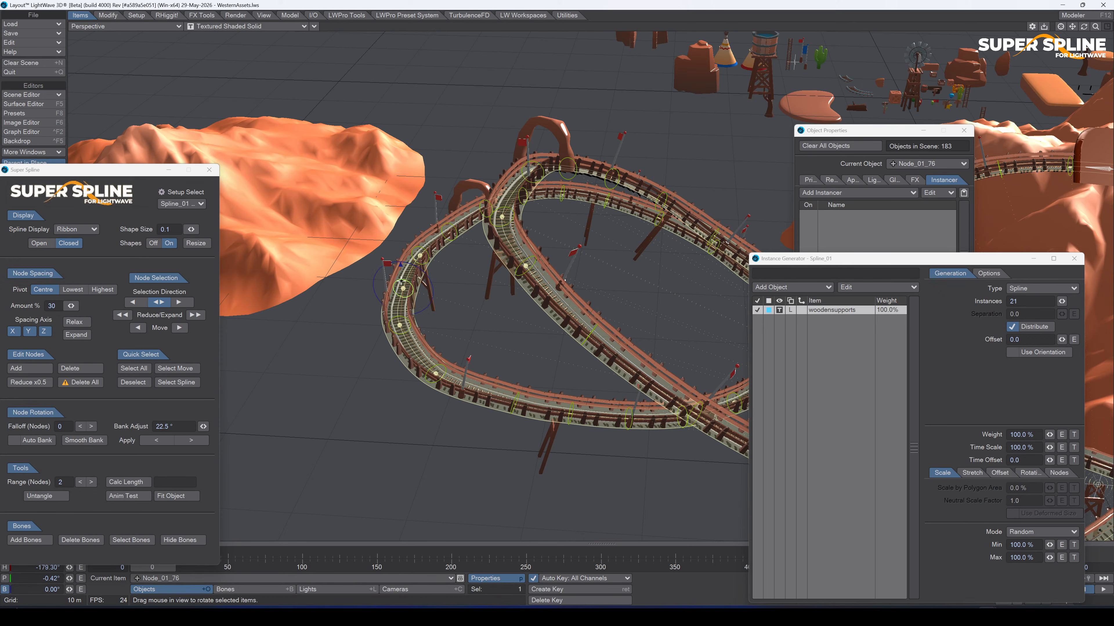
pyautogui.click(196, 315)
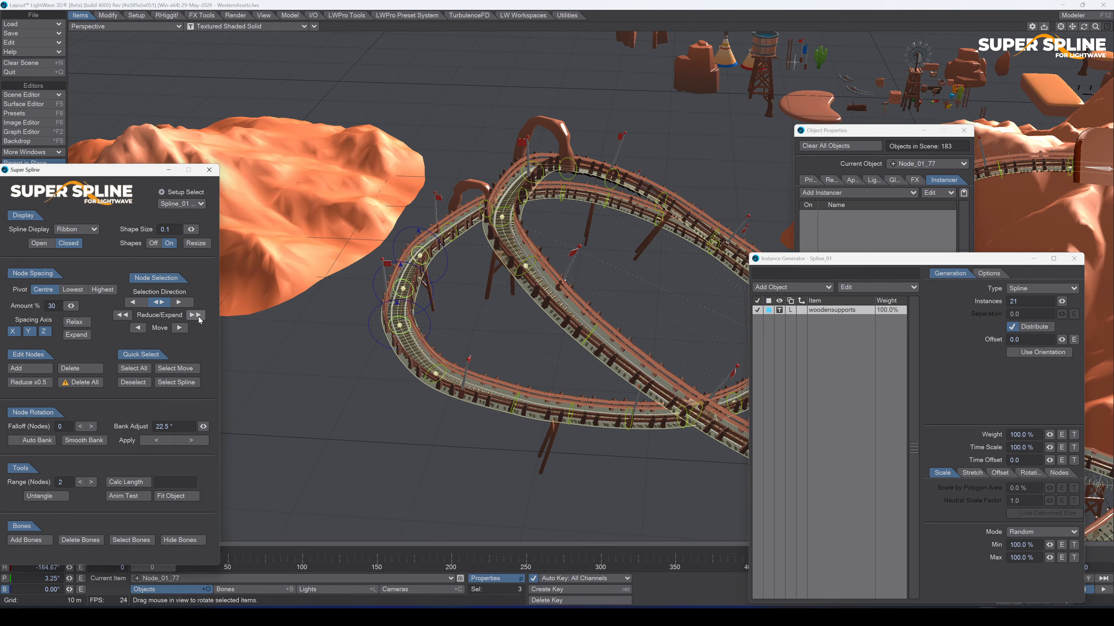
pyautogui.click(179, 328)
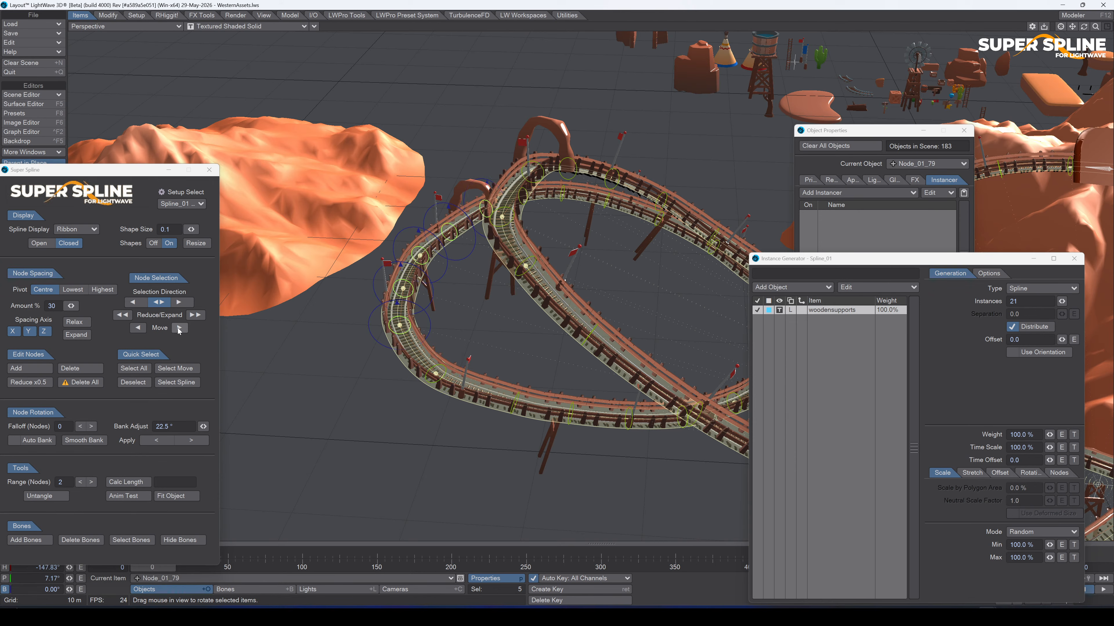
pyautogui.click(179, 328)
pyautogui.click(179, 328)
pyautogui.click(138, 328)
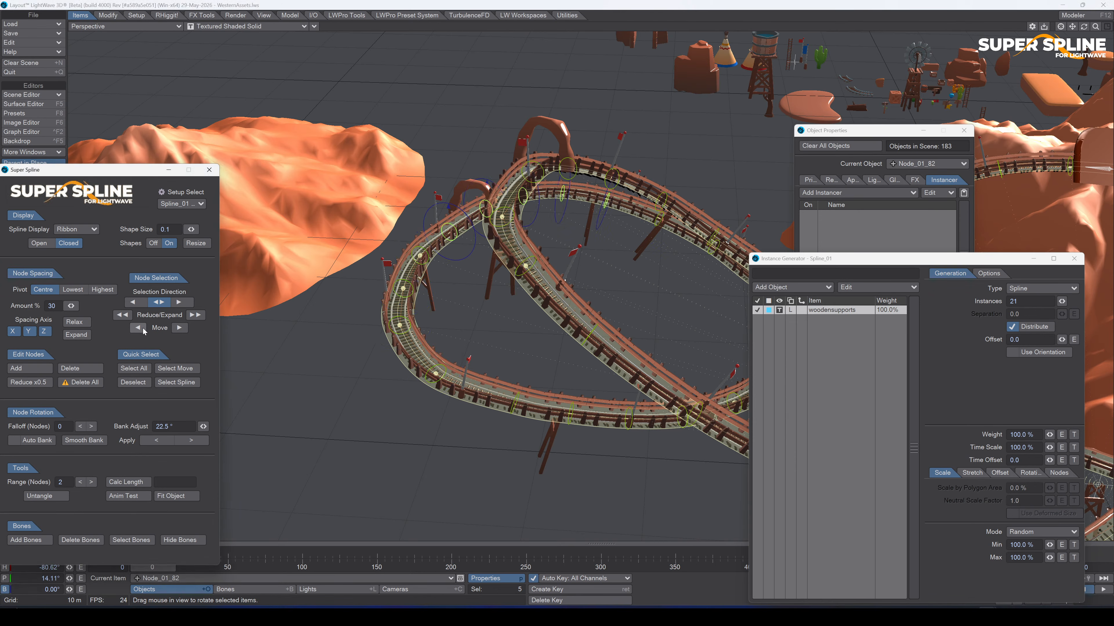
pyautogui.click(142, 329)
pyautogui.click(142, 329)
pyautogui.click(142, 329)
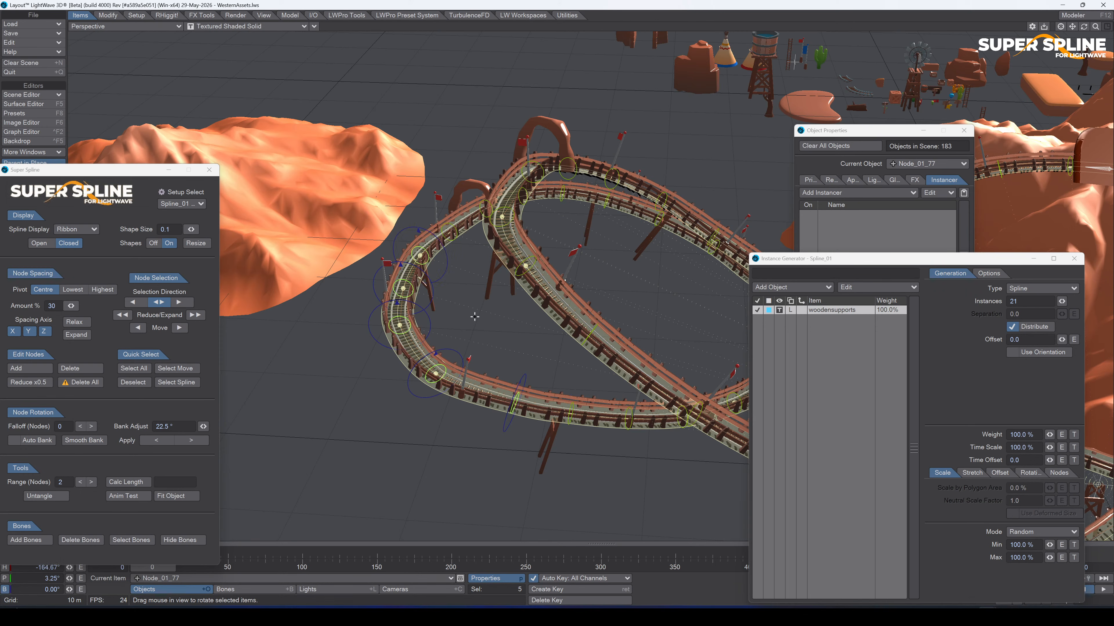
pyautogui.moveTo(467, 290); pyautogui.dragTo(433, 290, button='right')
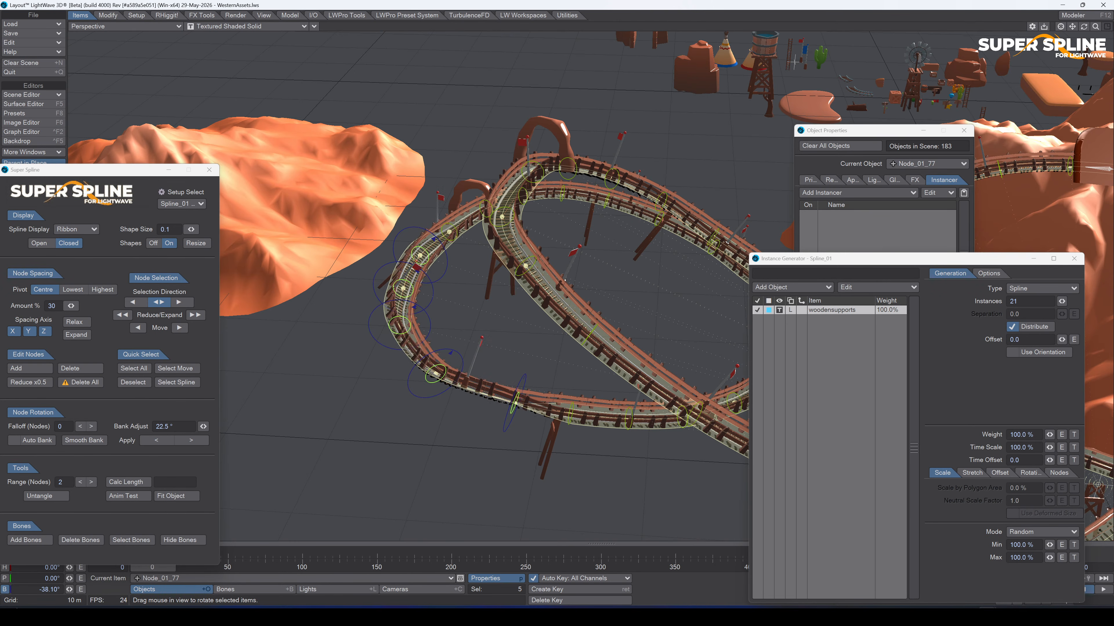
# Apply Smooth Bank in turn to the three consecutive nodes on the stretch adjoining the banked bend.
pyautogui.moveTo(1084, 27); pyautogui.dragTo(1063, 29)
pyautogui.keyDown('alt'); pyautogui.moveTo(579, 443); pyautogui.dragTo(606, 433); pyautogui.keyUp('alt')
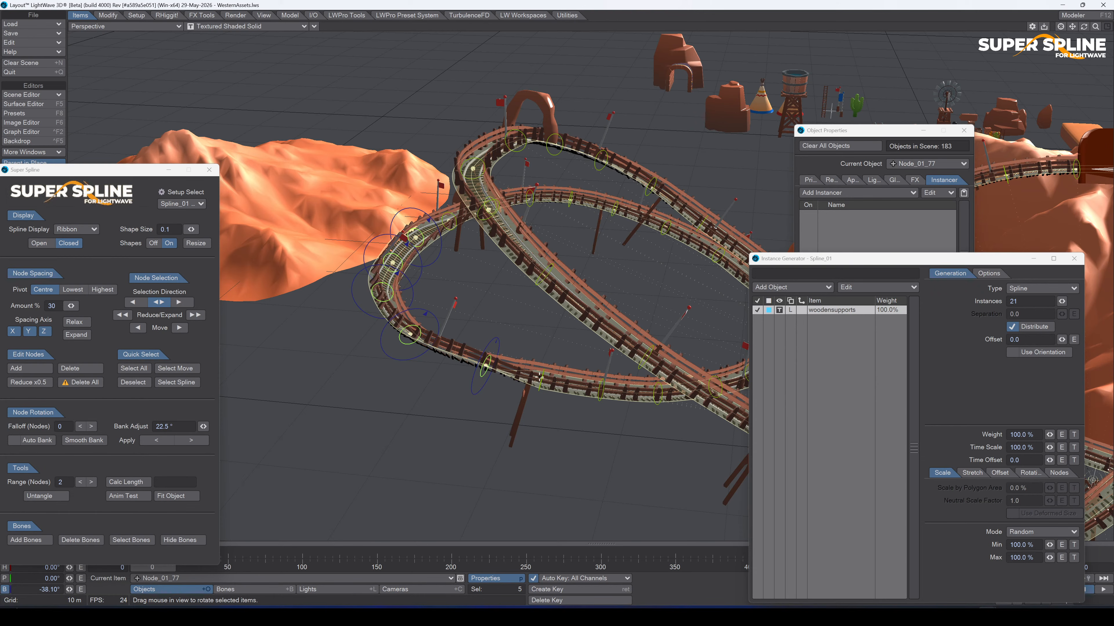
pyautogui.click(540, 377)
pyautogui.click(95, 446)
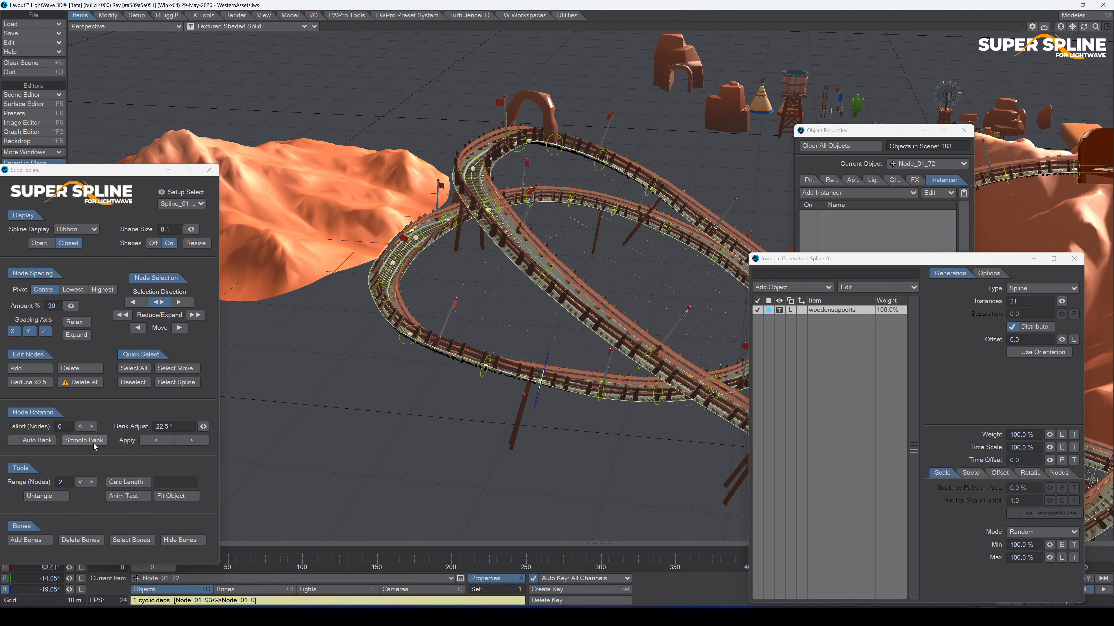
pyautogui.click(602, 403)
pyautogui.click(83, 440)
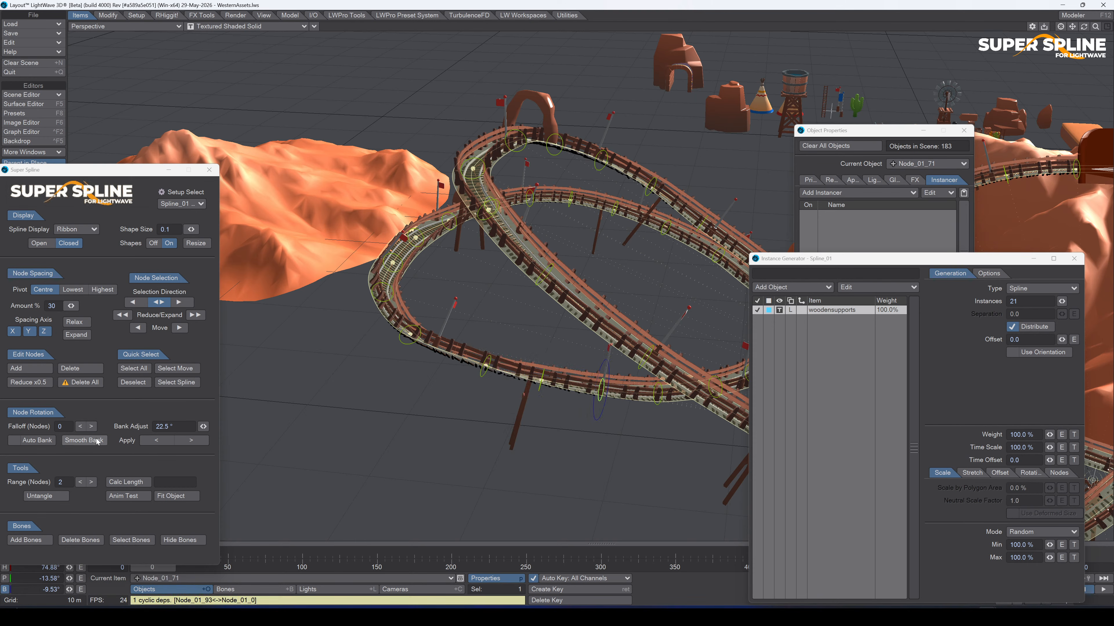
pyautogui.click(658, 394)
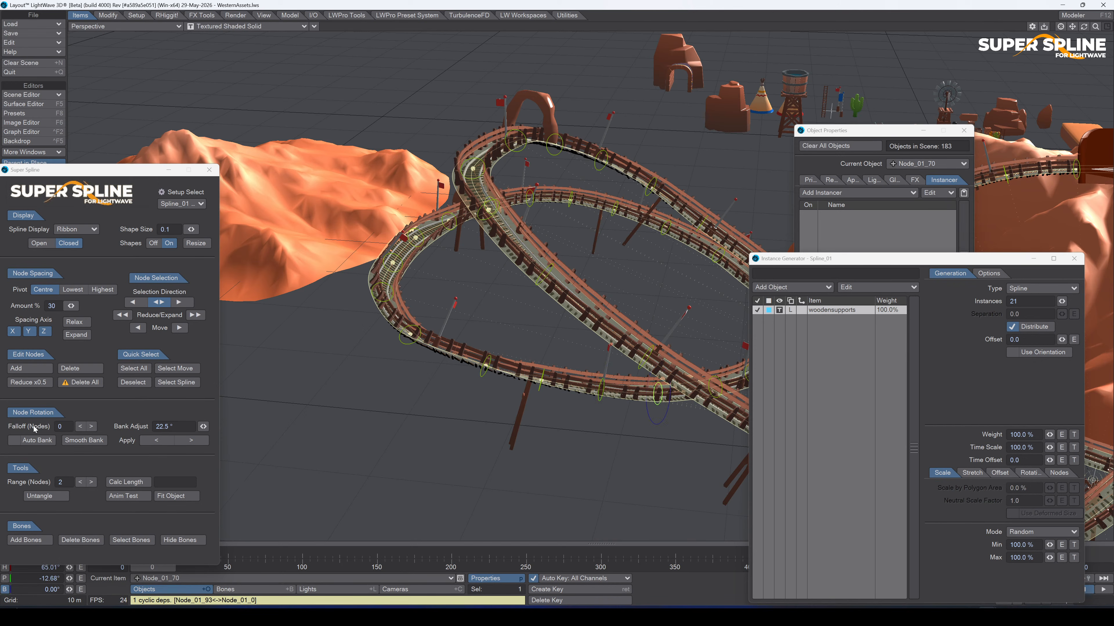
pyautogui.click(84, 441)
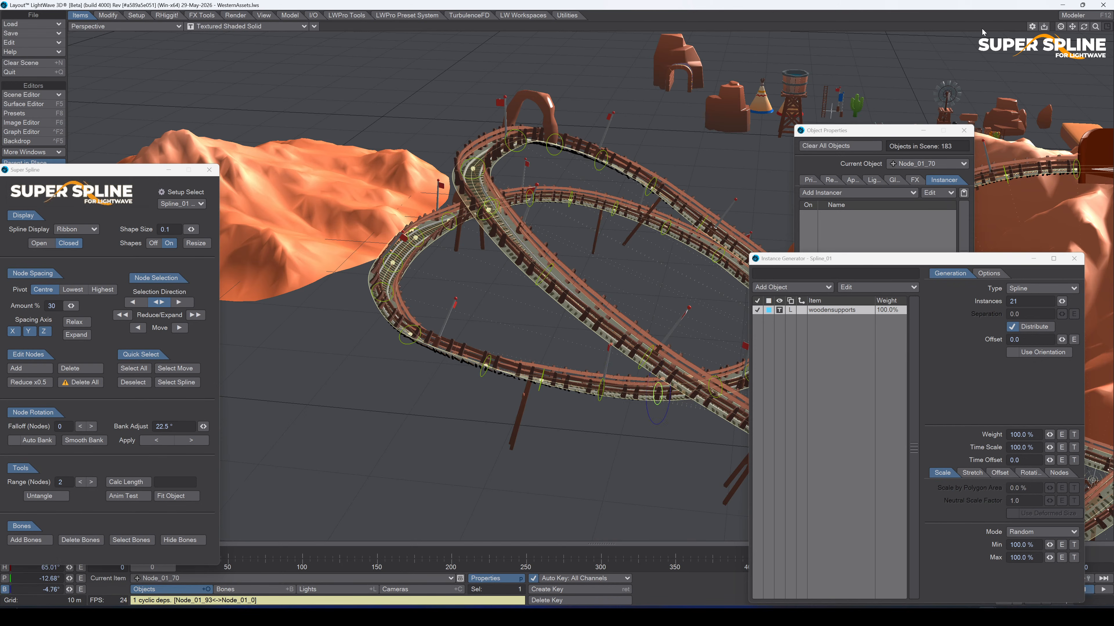
pyautogui.moveTo(1084, 27); pyautogui.dragTo(965, 51)
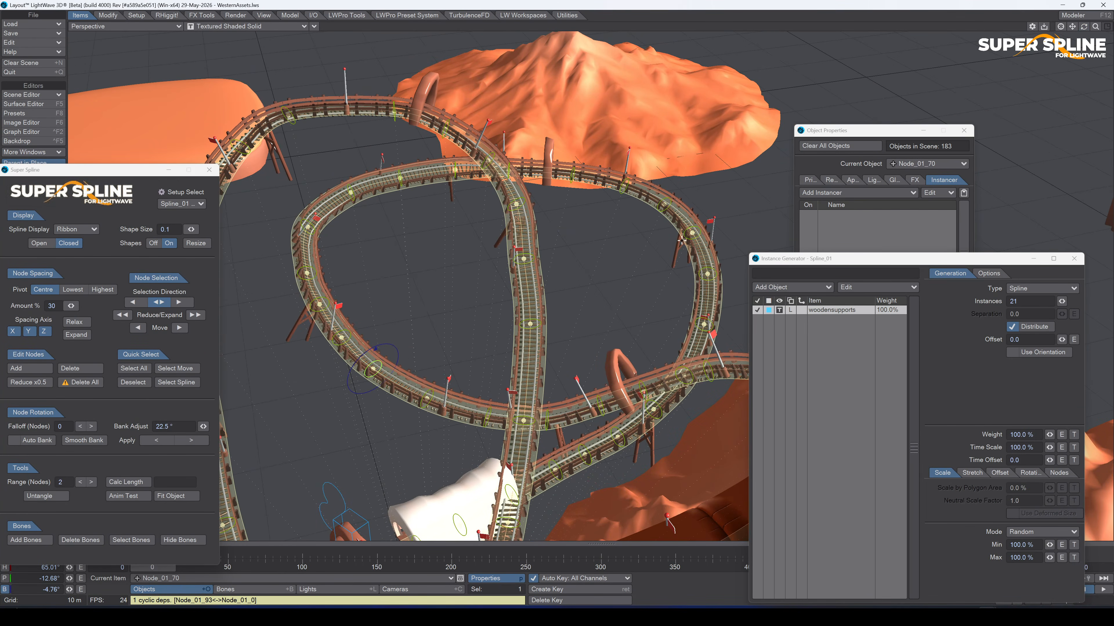
# Smooth-bank the node on the loop's far curve, and bank the five nodes around the opposite bend by -22.5° with a falloff of 3.
pyautogui.click(691, 228)
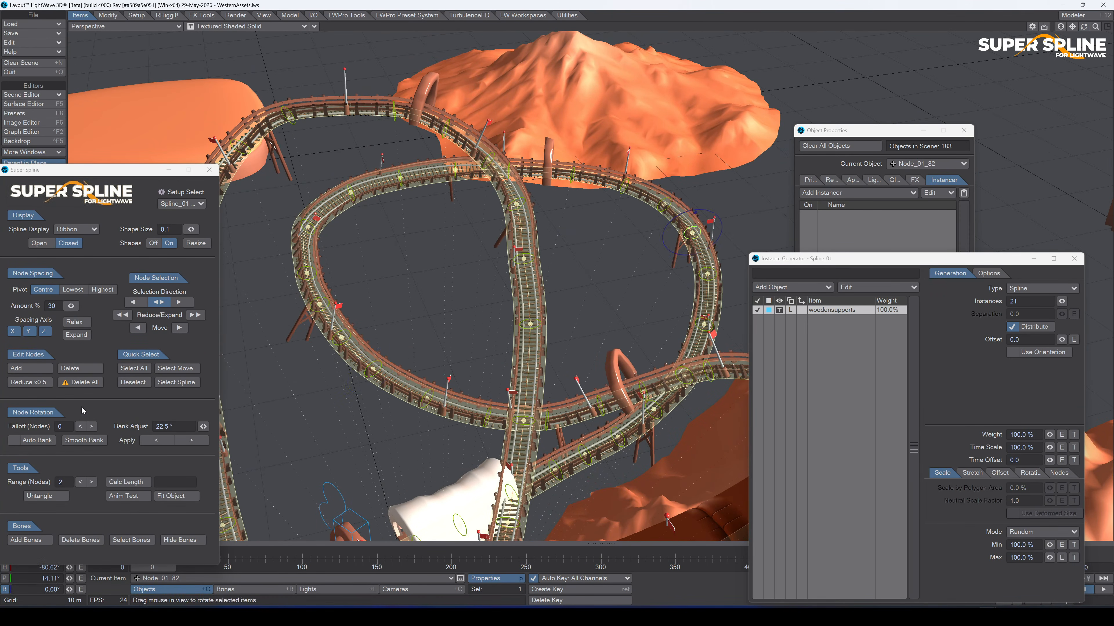
pyautogui.click(84, 440)
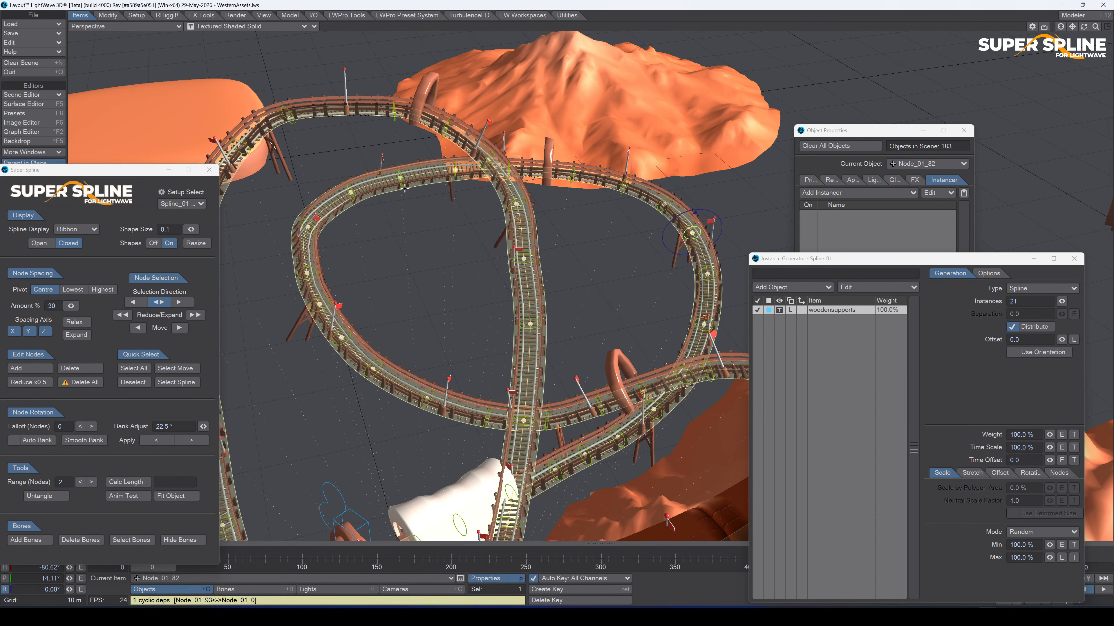
pyautogui.click(400, 178)
pyautogui.click(198, 317)
pyautogui.click(92, 426)
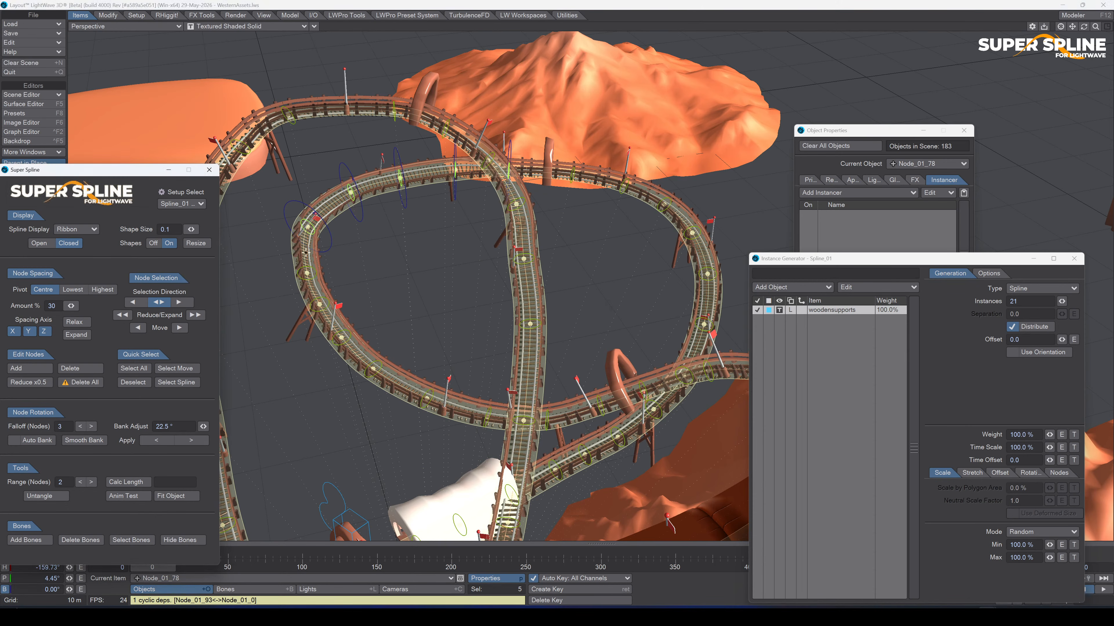
pyautogui.click(191, 440)
pyautogui.click(162, 440)
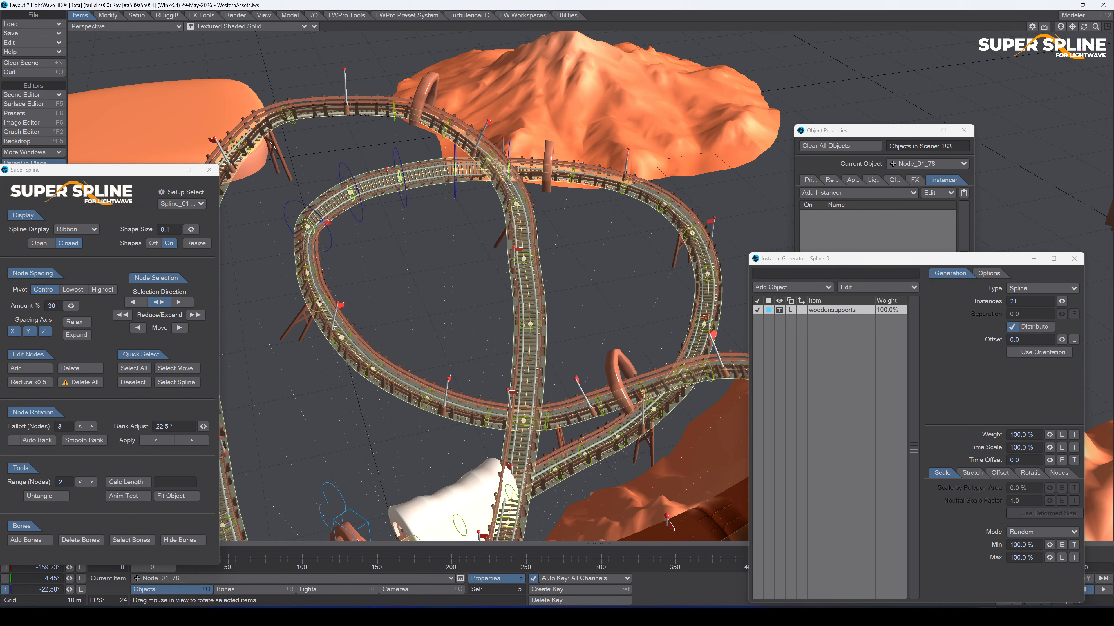
# Select the nodes around the crest of the track's highest curve and relax their spacing at 30%.
pyautogui.moveTo(1083, 26)
pyautogui.mouseDown()
pyautogui.moveTo(1053, 8)
pyautogui.moveTo(1065, 20)
pyautogui.mouseUp()
pyautogui.keyDown('alt'); pyautogui.moveTo(400, 123); pyautogui.dragTo(411, 129); pyautogui.keyUp('alt')
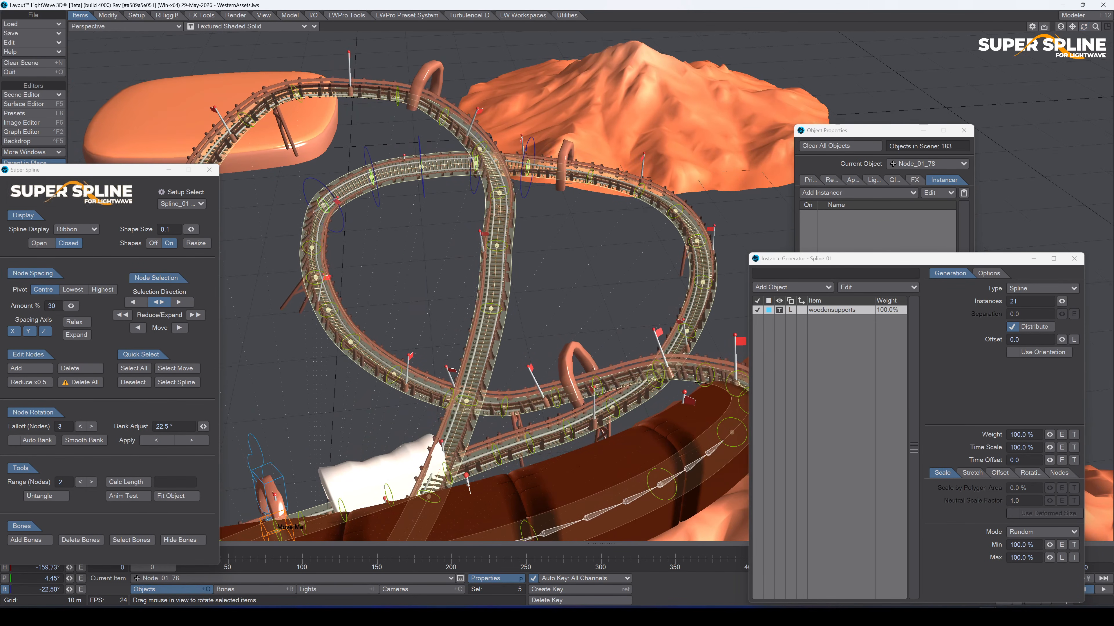
pyautogui.click(397, 97)
pyautogui.click(195, 316)
pyautogui.click(195, 317)
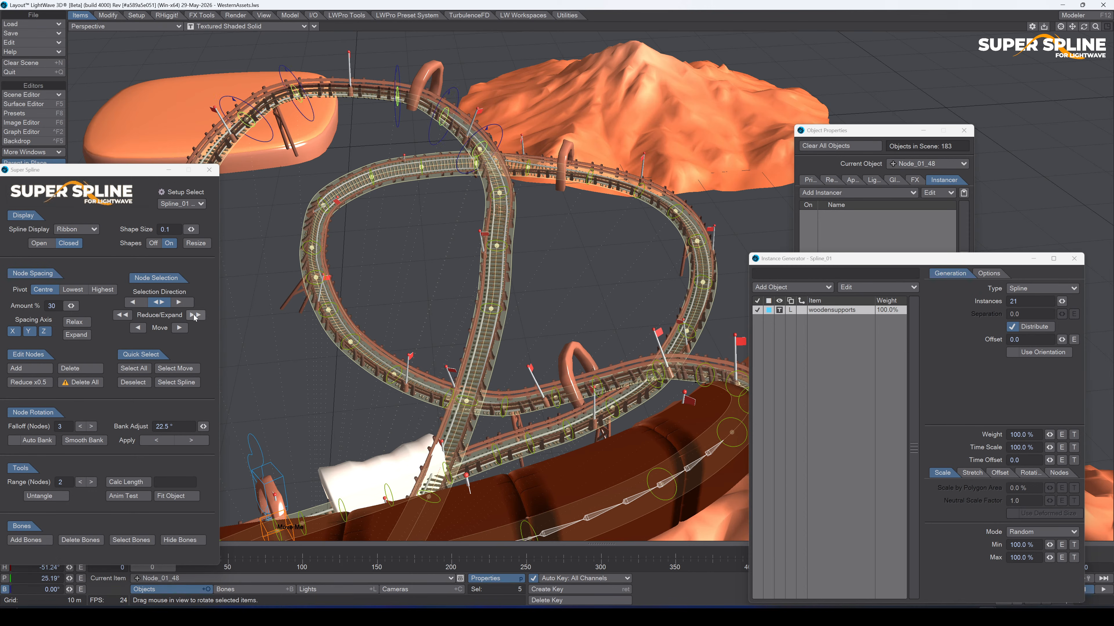
pyautogui.click(395, 92)
pyautogui.click(75, 322)
pyautogui.click(75, 321)
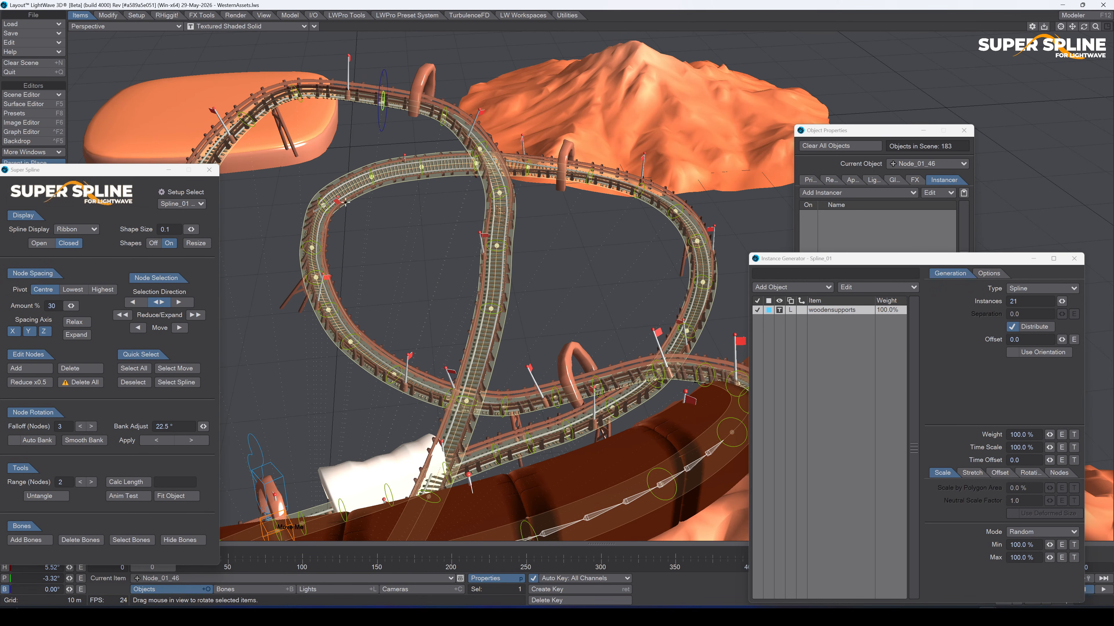
# Move the single crest node of the highest curve to about Y 25.12 m, Z -6.85 m.
pyautogui.press('t')
pyautogui.moveTo(379, 63); pyautogui.dragTo(378, 51)
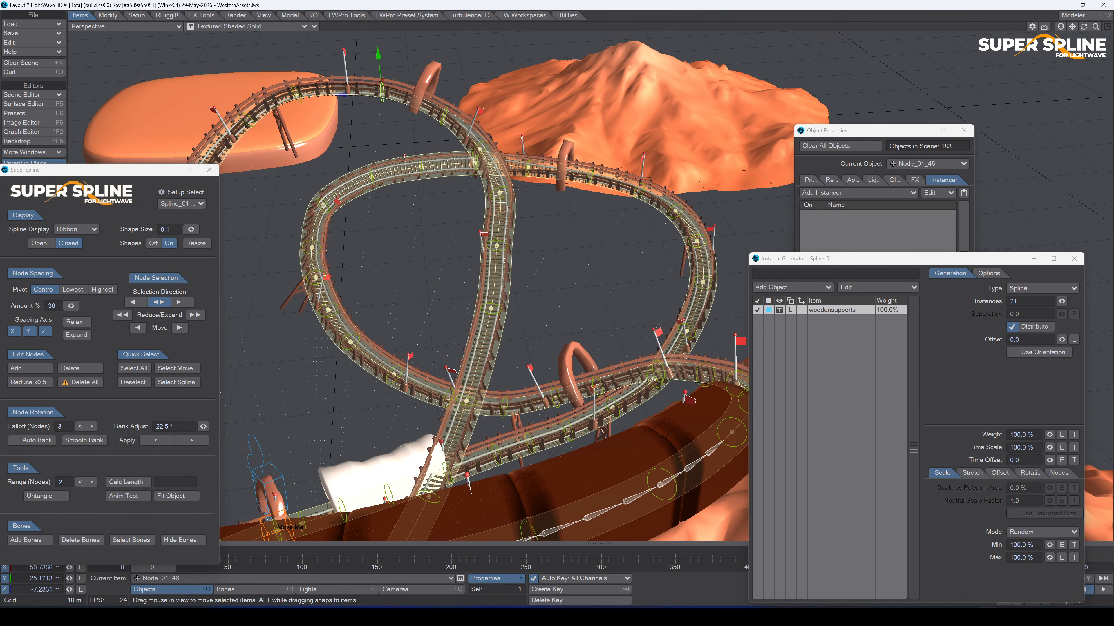
pyautogui.moveTo(340, 92); pyautogui.dragTo(330, 93)
# Expand the selection to five nodes around the crest and shift them vertically together, bringing the current node to about Y 23.67 m.
pyautogui.moveTo(1083, 27); pyautogui.dragTo(1112, 50)
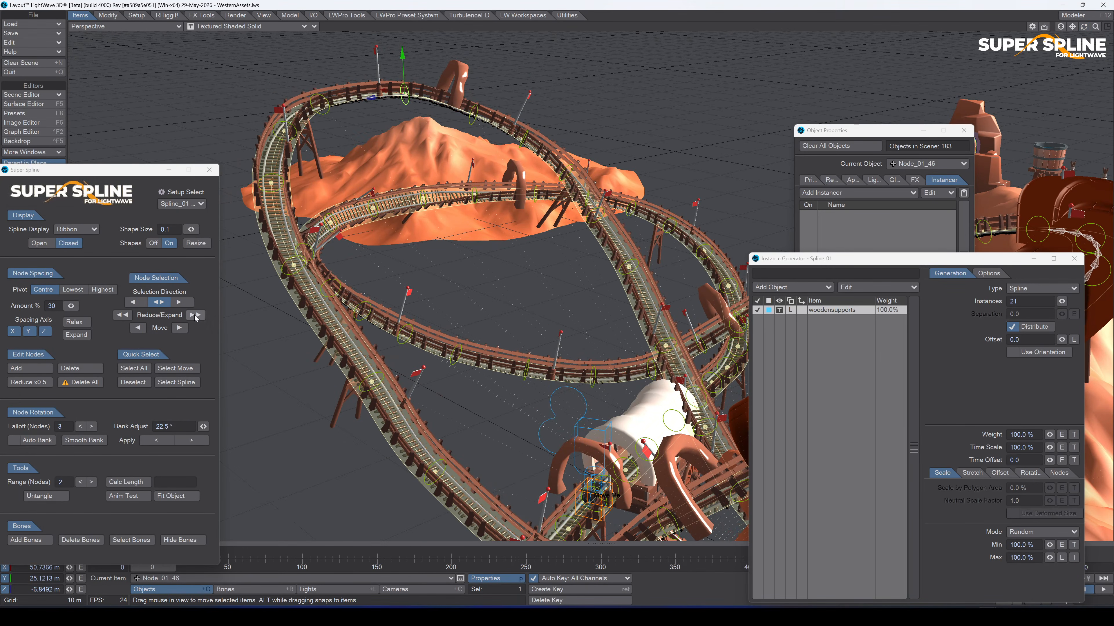
pyautogui.click(195, 315)
pyautogui.click(196, 314)
pyautogui.moveTo(317, 64)
pyautogui.mouseDown()
pyautogui.moveTo(344, 327)
pyautogui.moveTo(315, 57)
pyautogui.moveTo(319, 93)
pyautogui.moveTo(317, 75)
pyautogui.mouseUp()
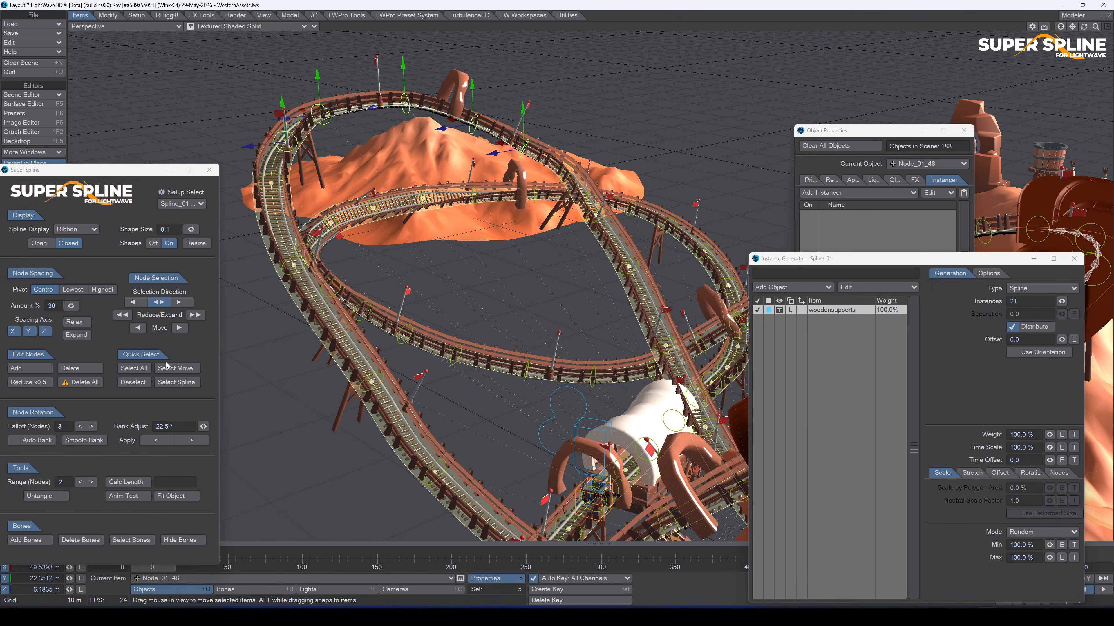
pyautogui.moveTo(415, 67)
pyautogui.mouseDown()
pyautogui.moveTo(415, 30)
pyautogui.moveTo(415, 79)
pyautogui.moveTo(414, 52)
pyautogui.mouseUp()
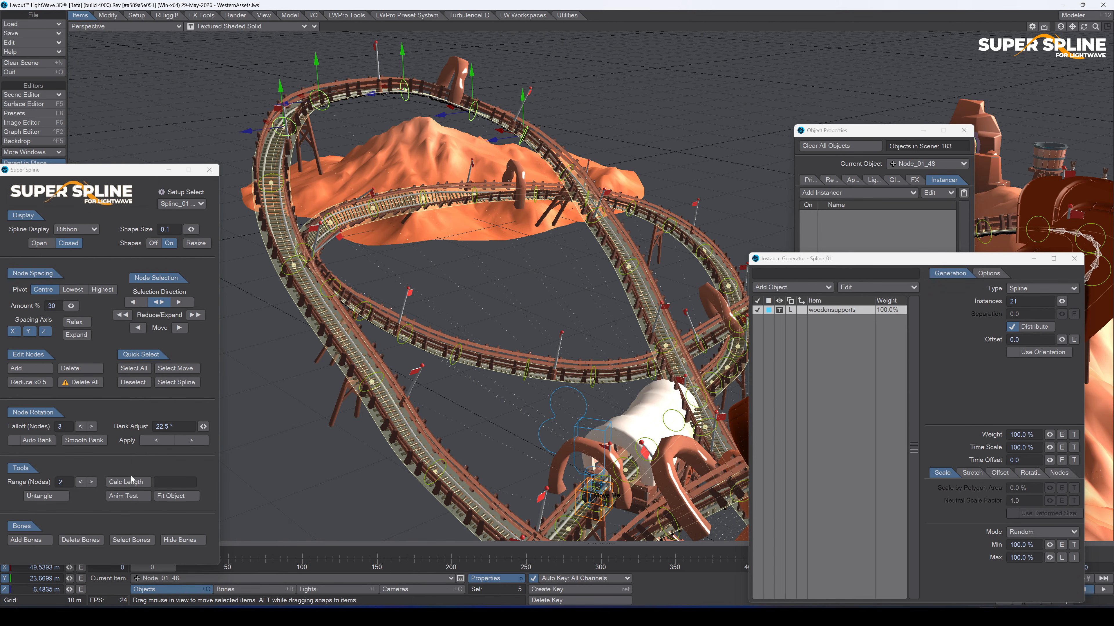
# Recalculate the track spline's length and close the Instance Generator and Object Properties windows.
pyautogui.click(135, 482)
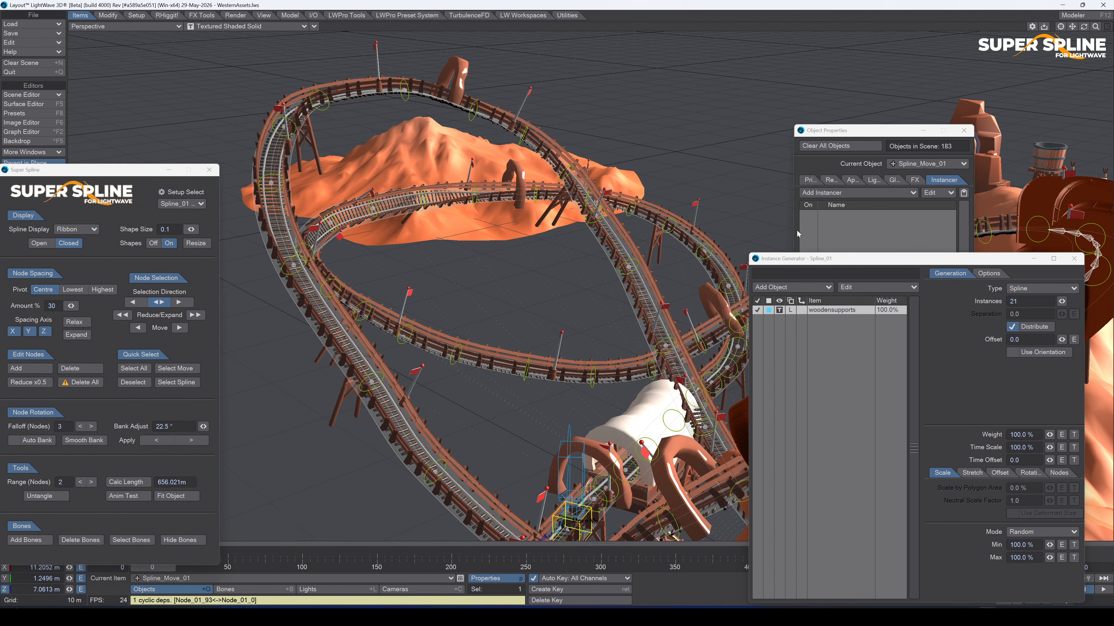
pyautogui.moveTo(1083, 26); pyautogui.dragTo(408, 39)
pyautogui.keyDown('alt'); pyautogui.keyDown('shift'); pyautogui.moveTo(745, 127); pyautogui.dragTo(596, 151); pyautogui.keyUp('shift'); pyautogui.keyUp('alt')
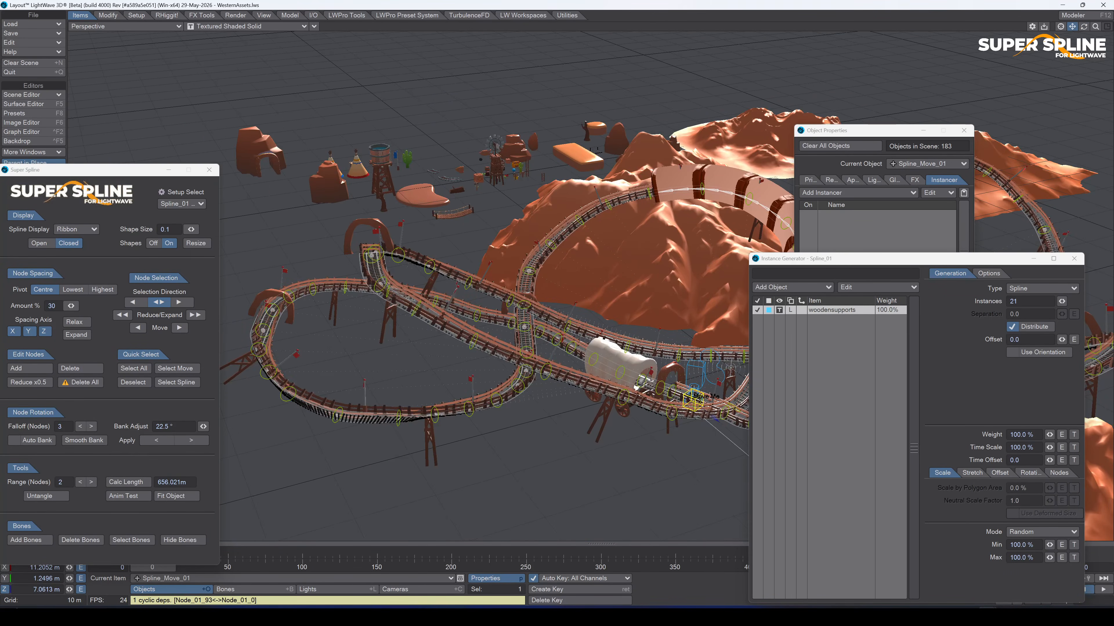
pyautogui.click(1073, 258)
pyautogui.click(964, 130)
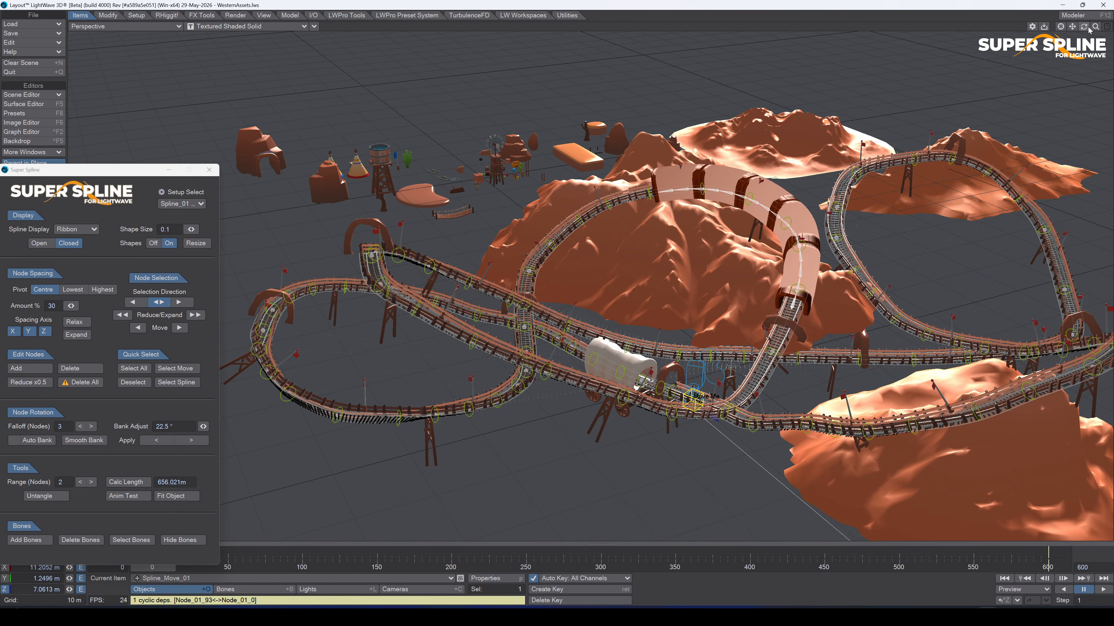
pyautogui.moveTo(1084, 28)
pyautogui.mouseDown()
pyautogui.moveTo(1043, 33)
pyautogui.moveTo(1096, 39)
pyautogui.moveTo(1083, 33)
pyautogui.mouseUp()
pyautogui.moveTo(581, 295); pyautogui.dragTo(581, 295)
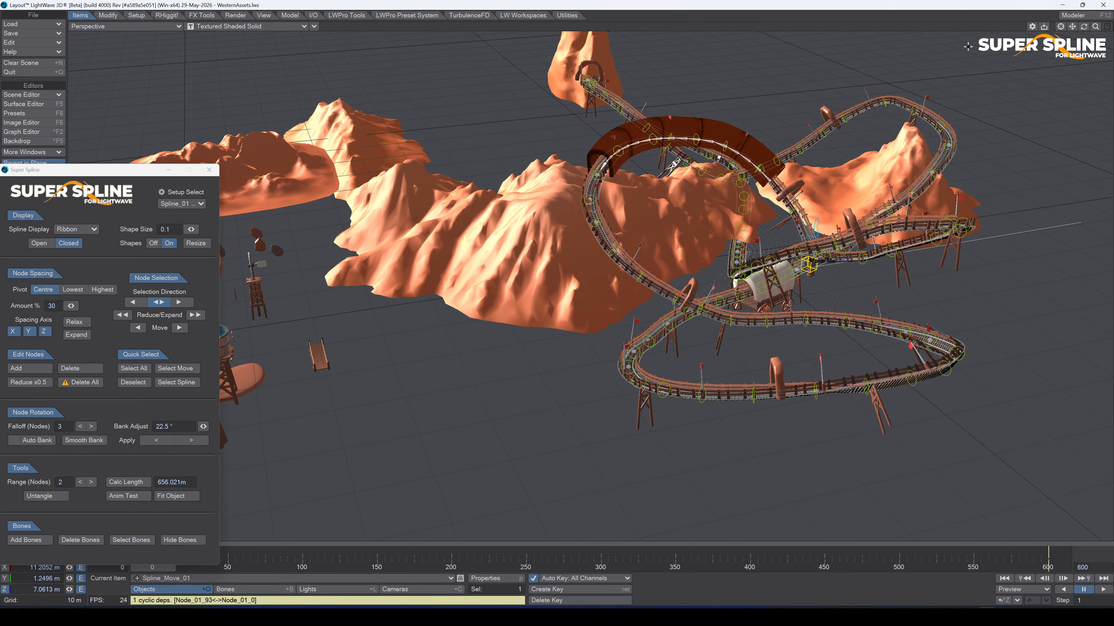
pyautogui.moveTo(1084, 27); pyautogui.dragTo(984, 43)
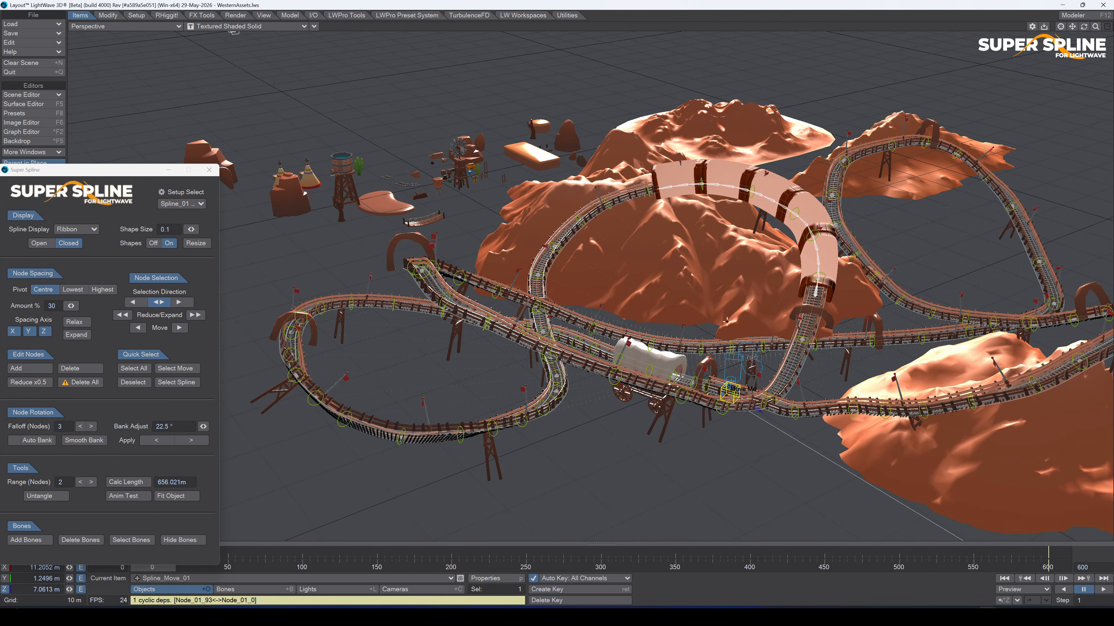
pyautogui.moveTo(105, 171); pyautogui.dragTo(211, 106)
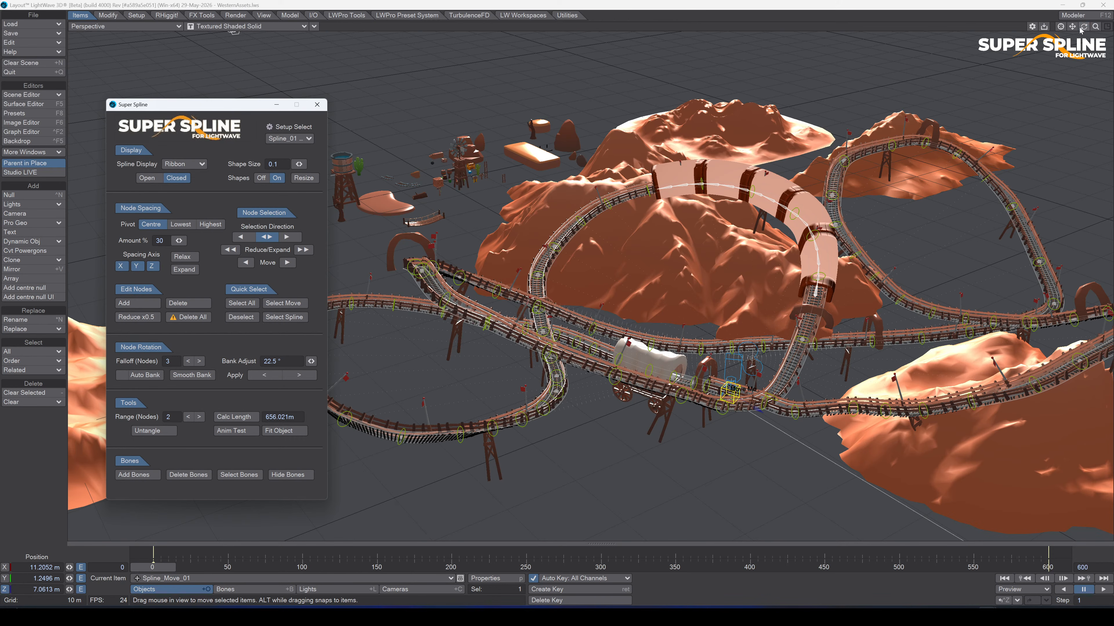
pyautogui.moveTo(1081, 29); pyautogui.dragTo(1061, 29)
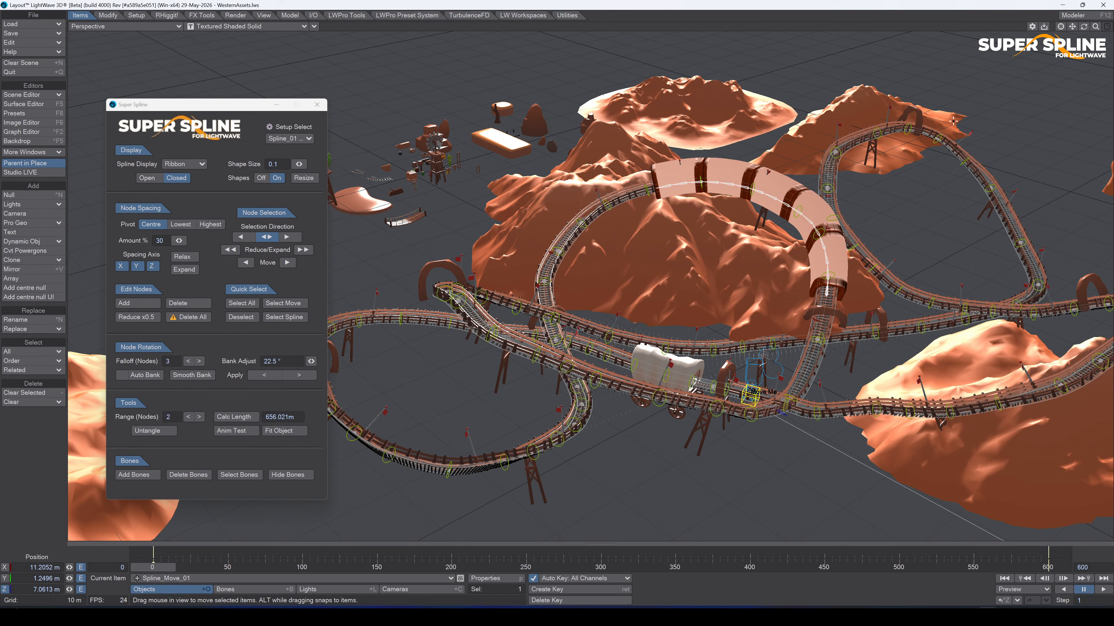
pyautogui.moveTo(1083, 26); pyautogui.dragTo(1074, 29)
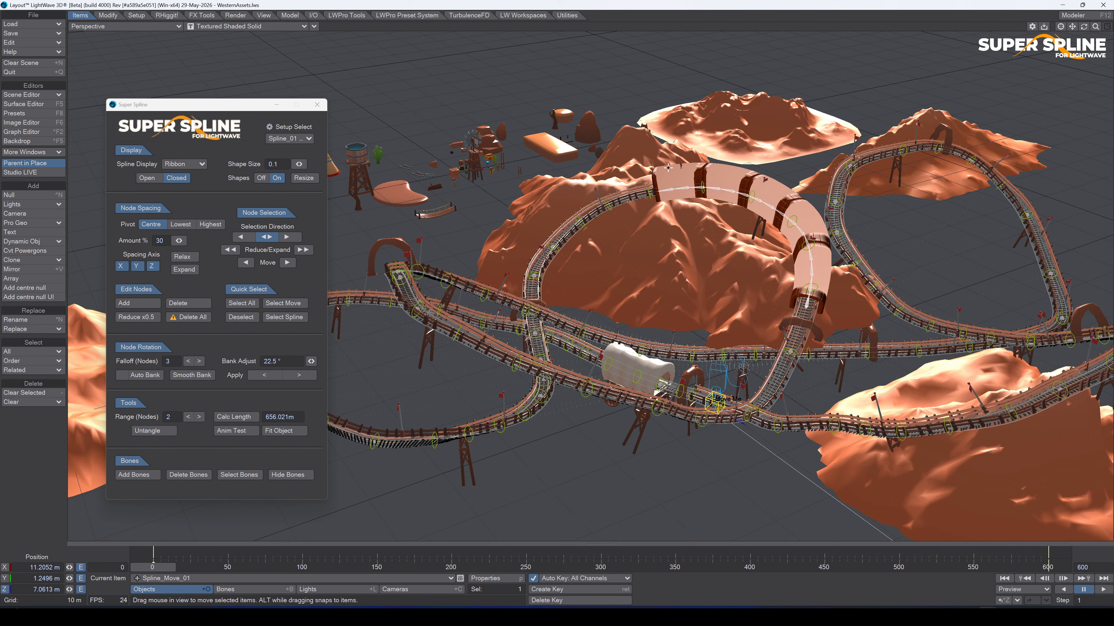
# Play the ride animation, view it through the current camera, and pause it around frame 194.
pyautogui.click(1102, 590)
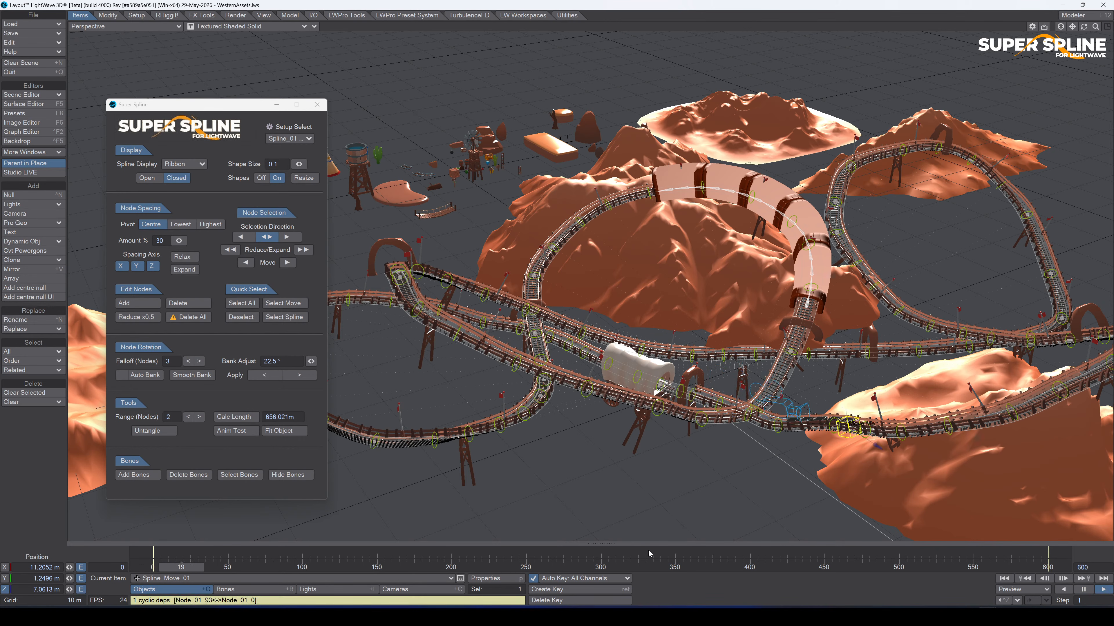
pyautogui.press('6')
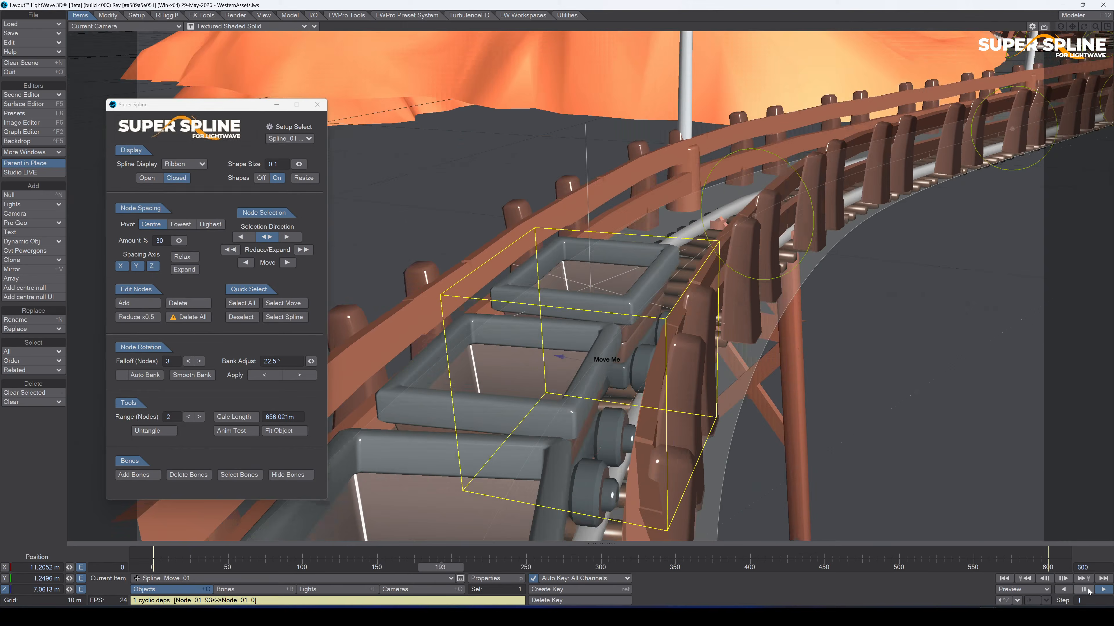
pyautogui.click(1084, 589)
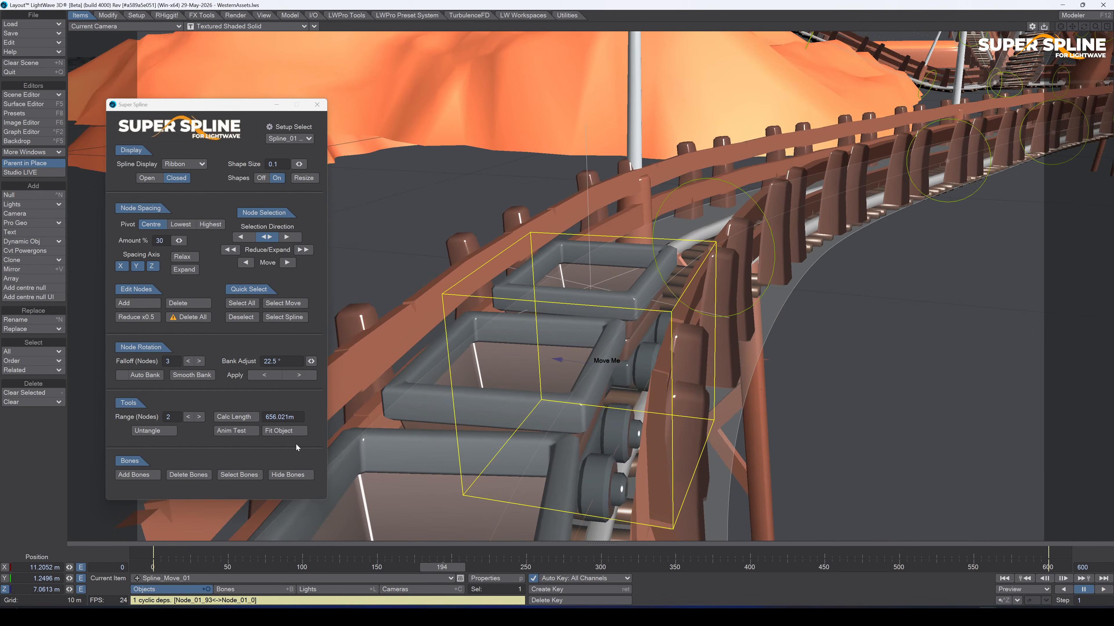